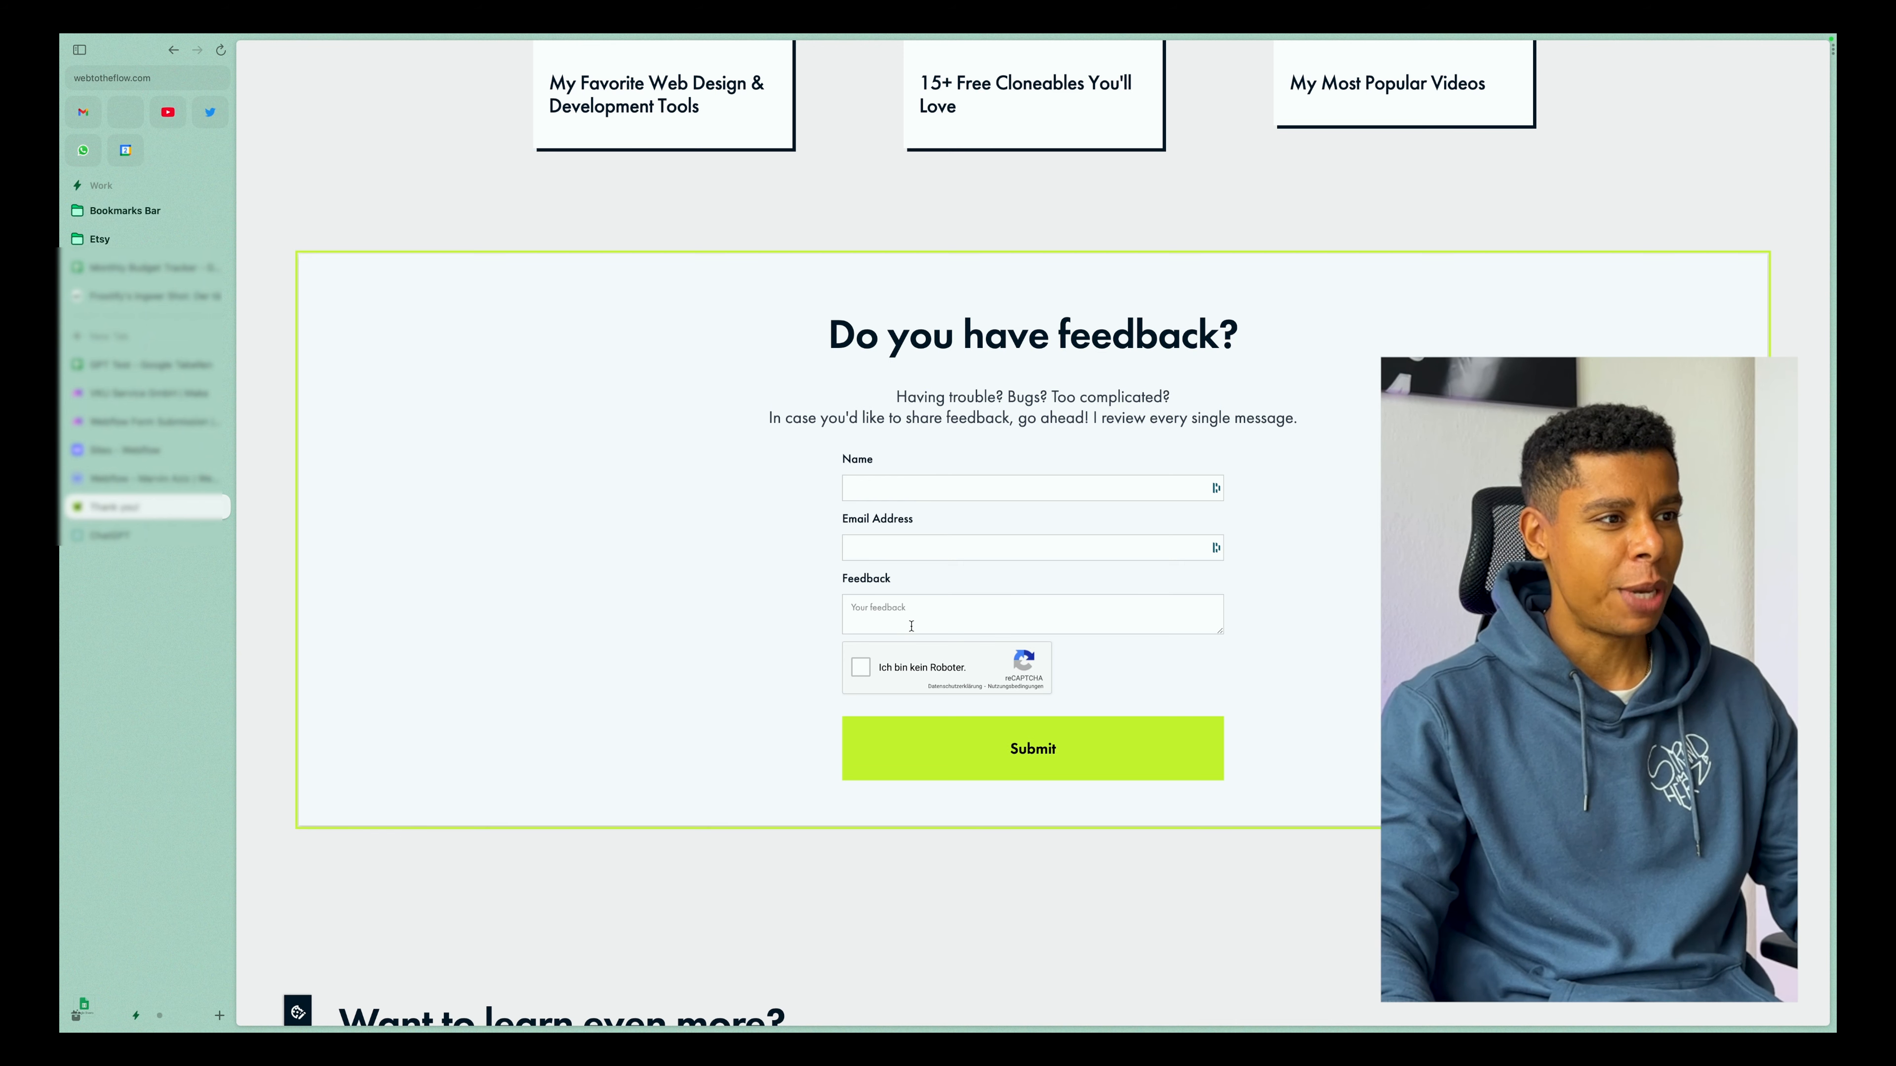
Fill in the Name and Email Address fields of the feedback form.
click(867, 485)
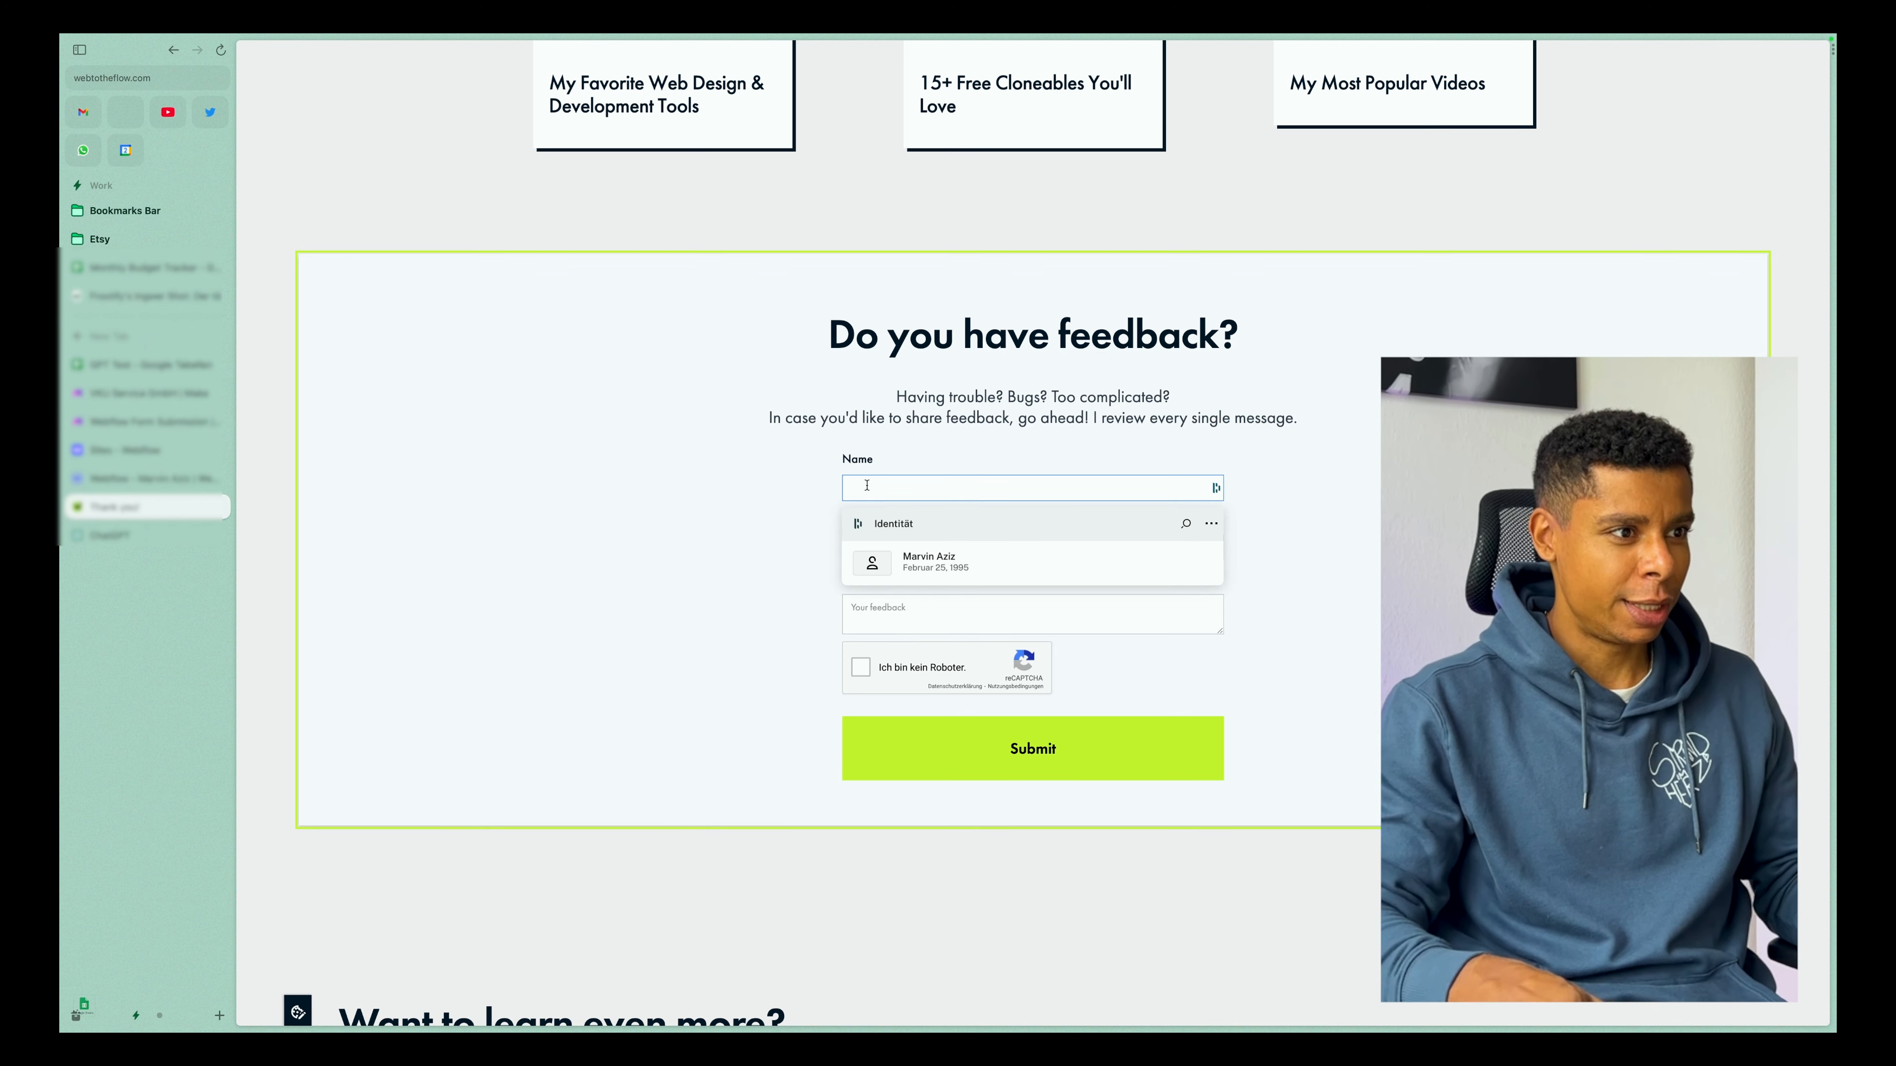
click(783, 551)
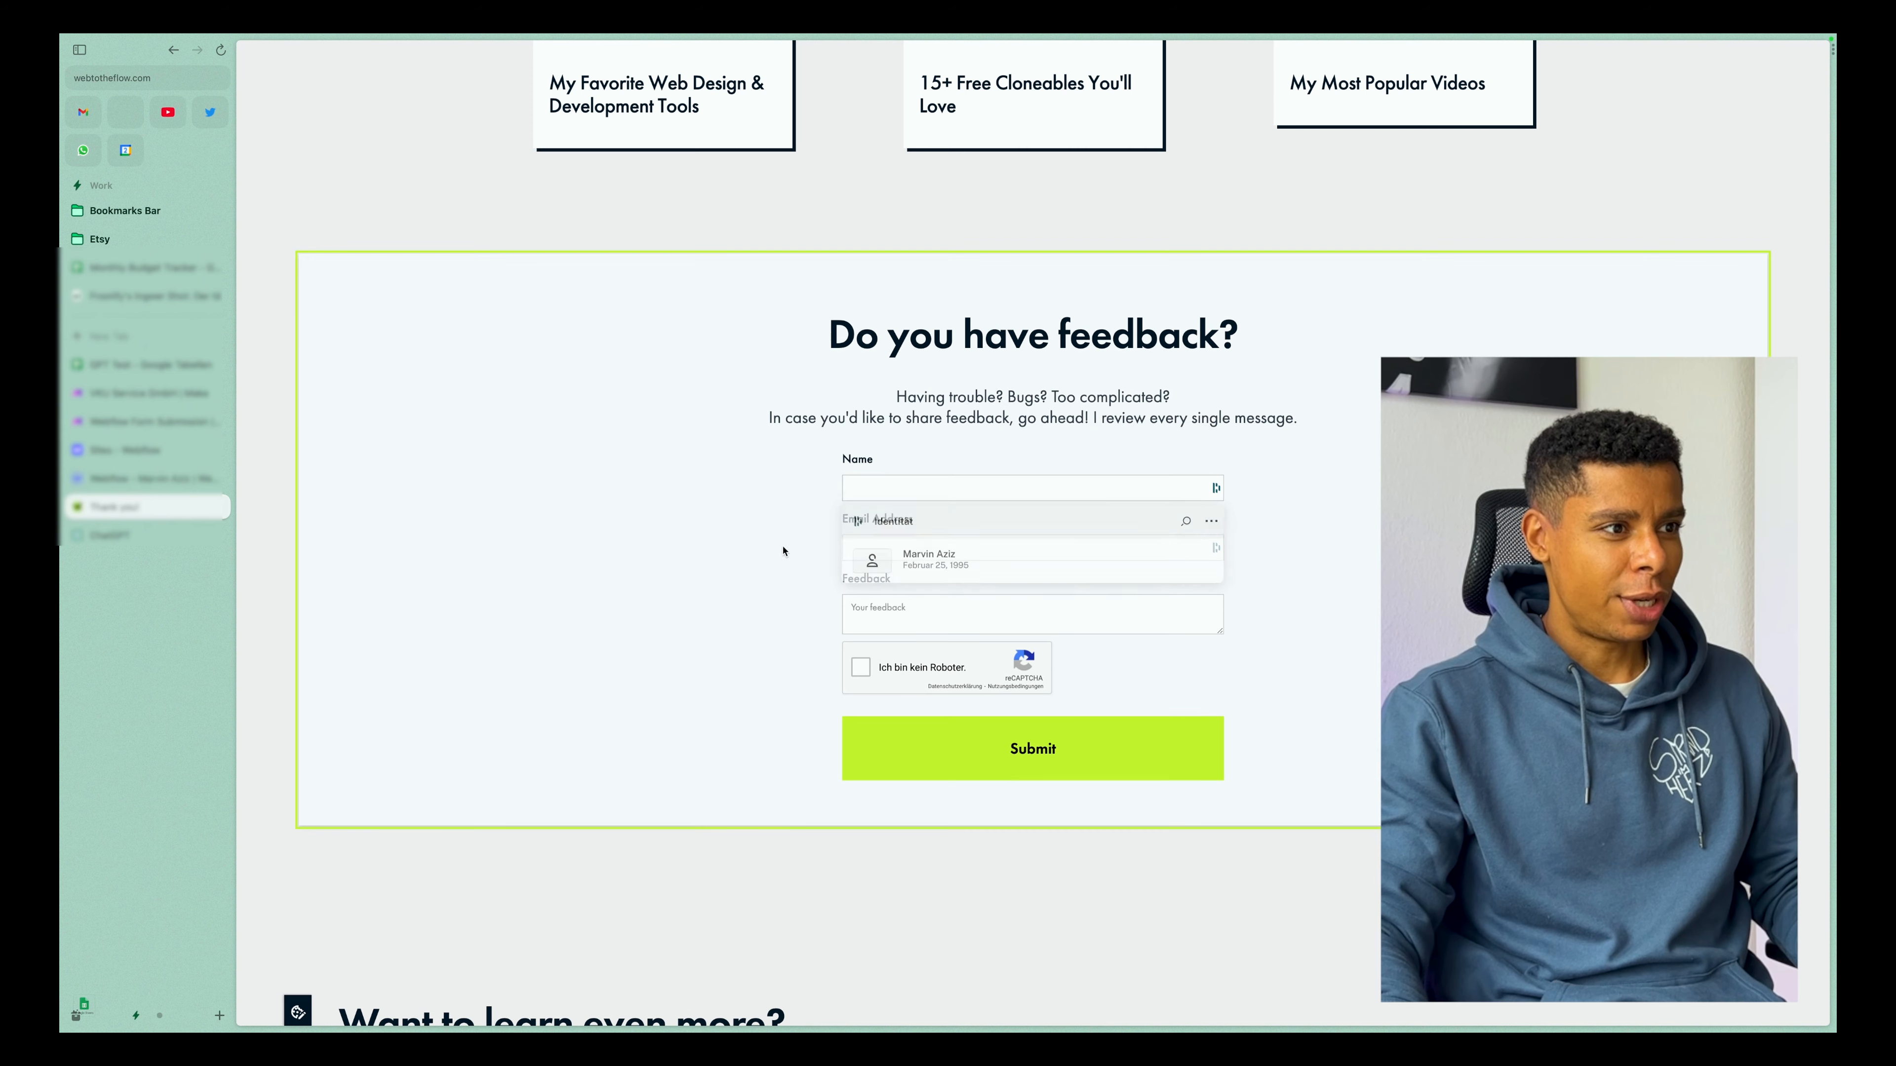
click(860, 493)
text(Tommy)
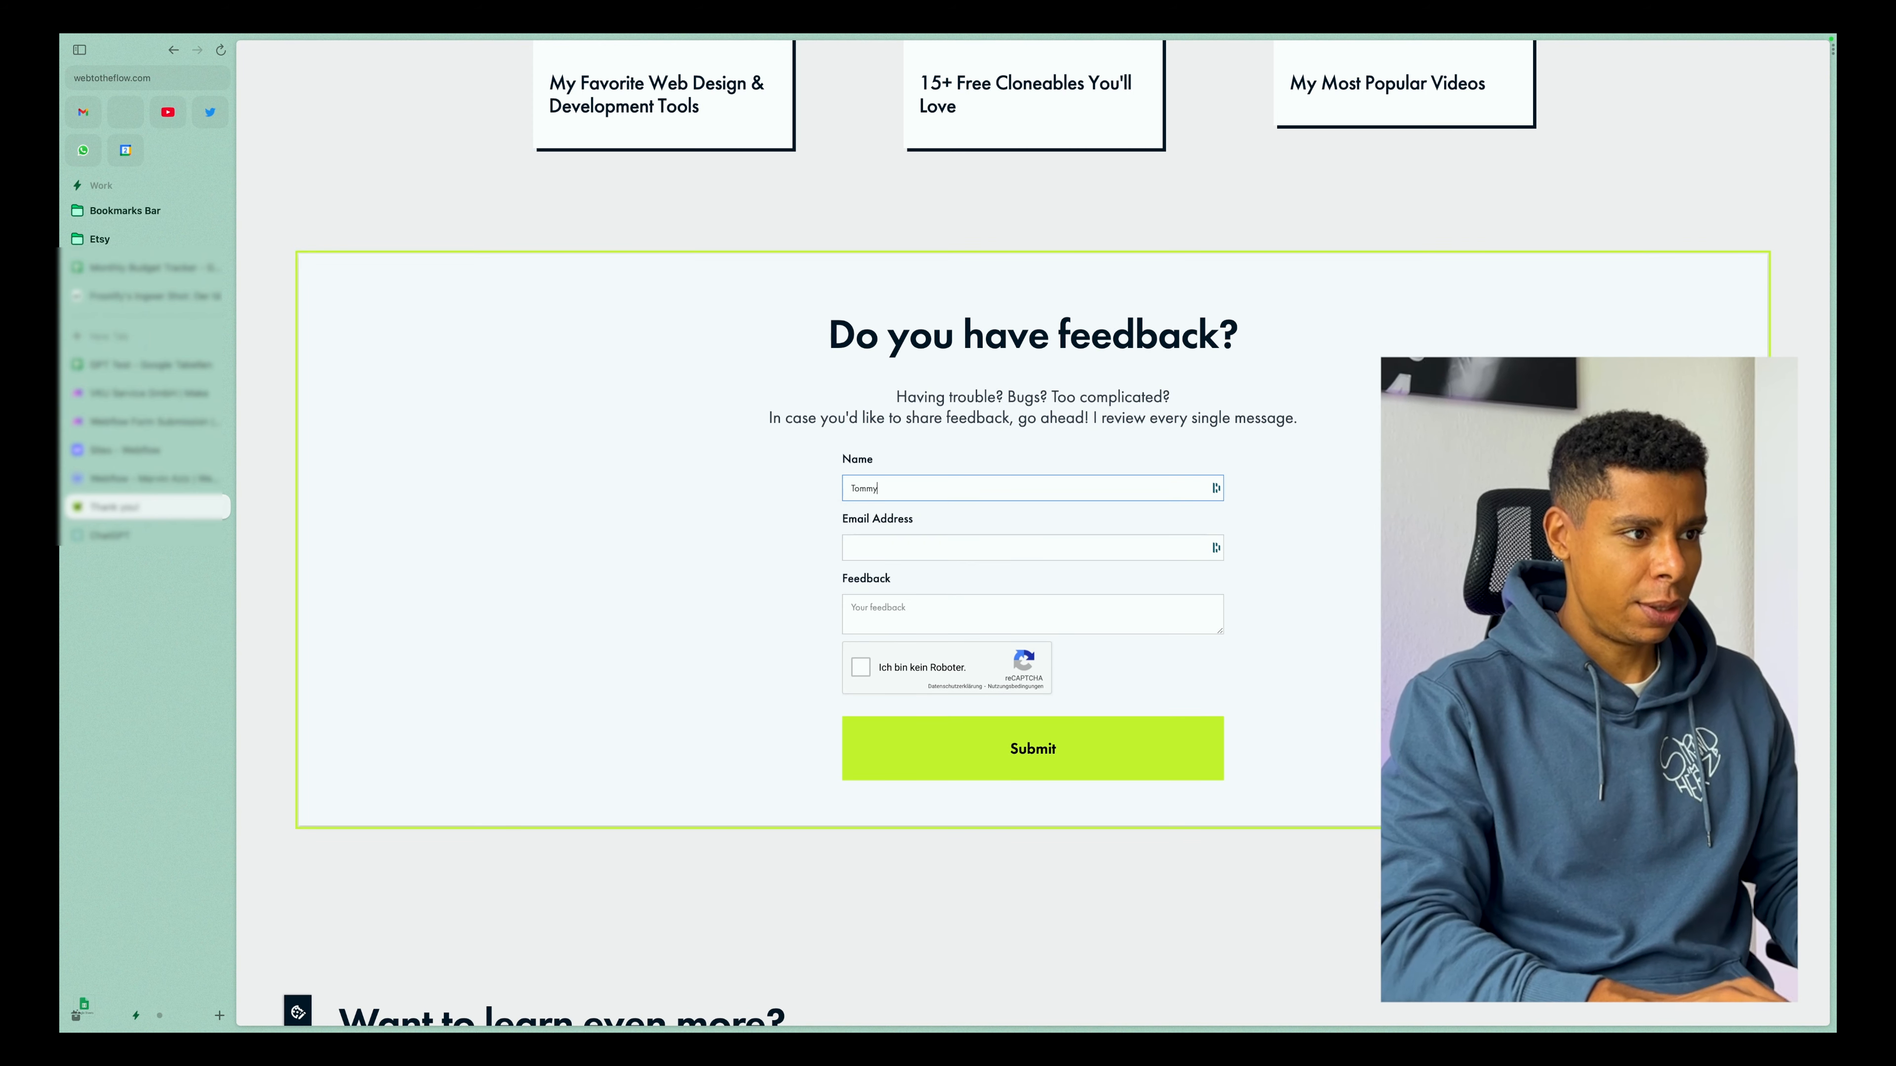
key(Tab)
text(t)
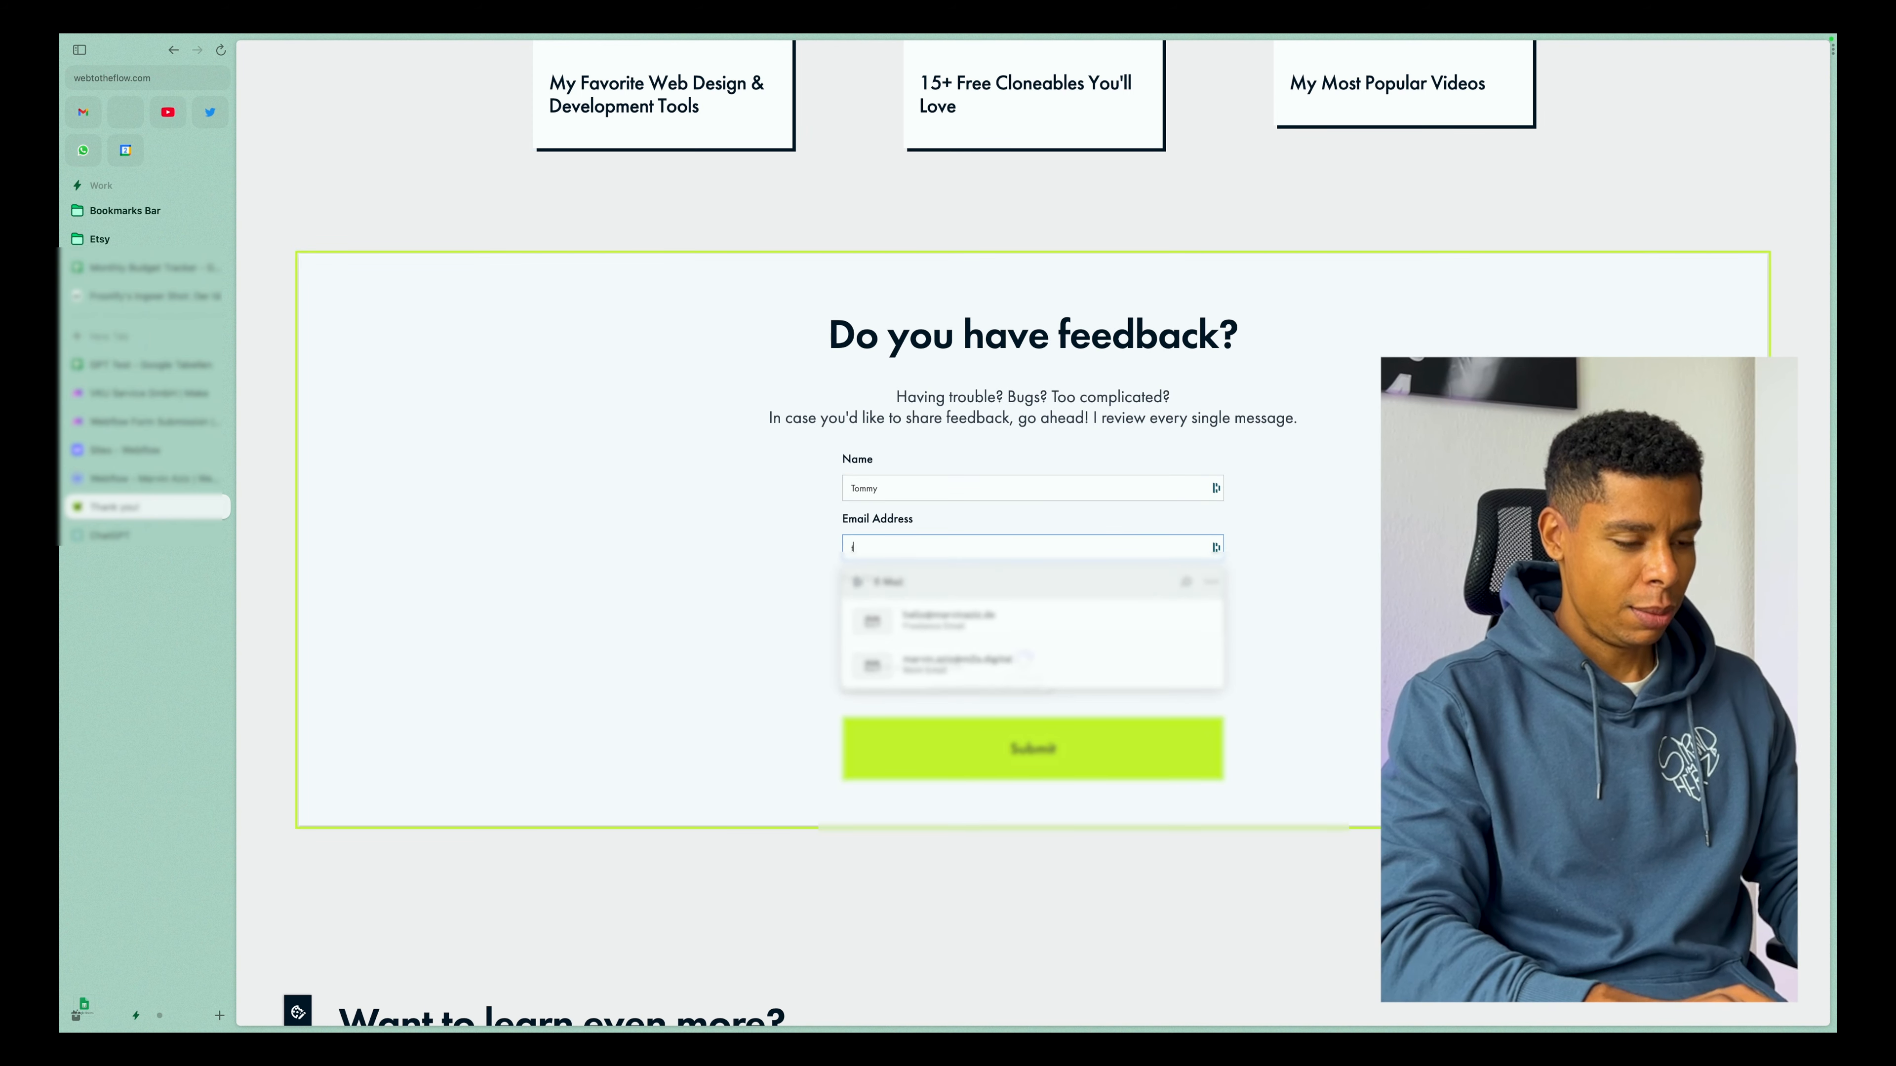
text(om@tom.com)
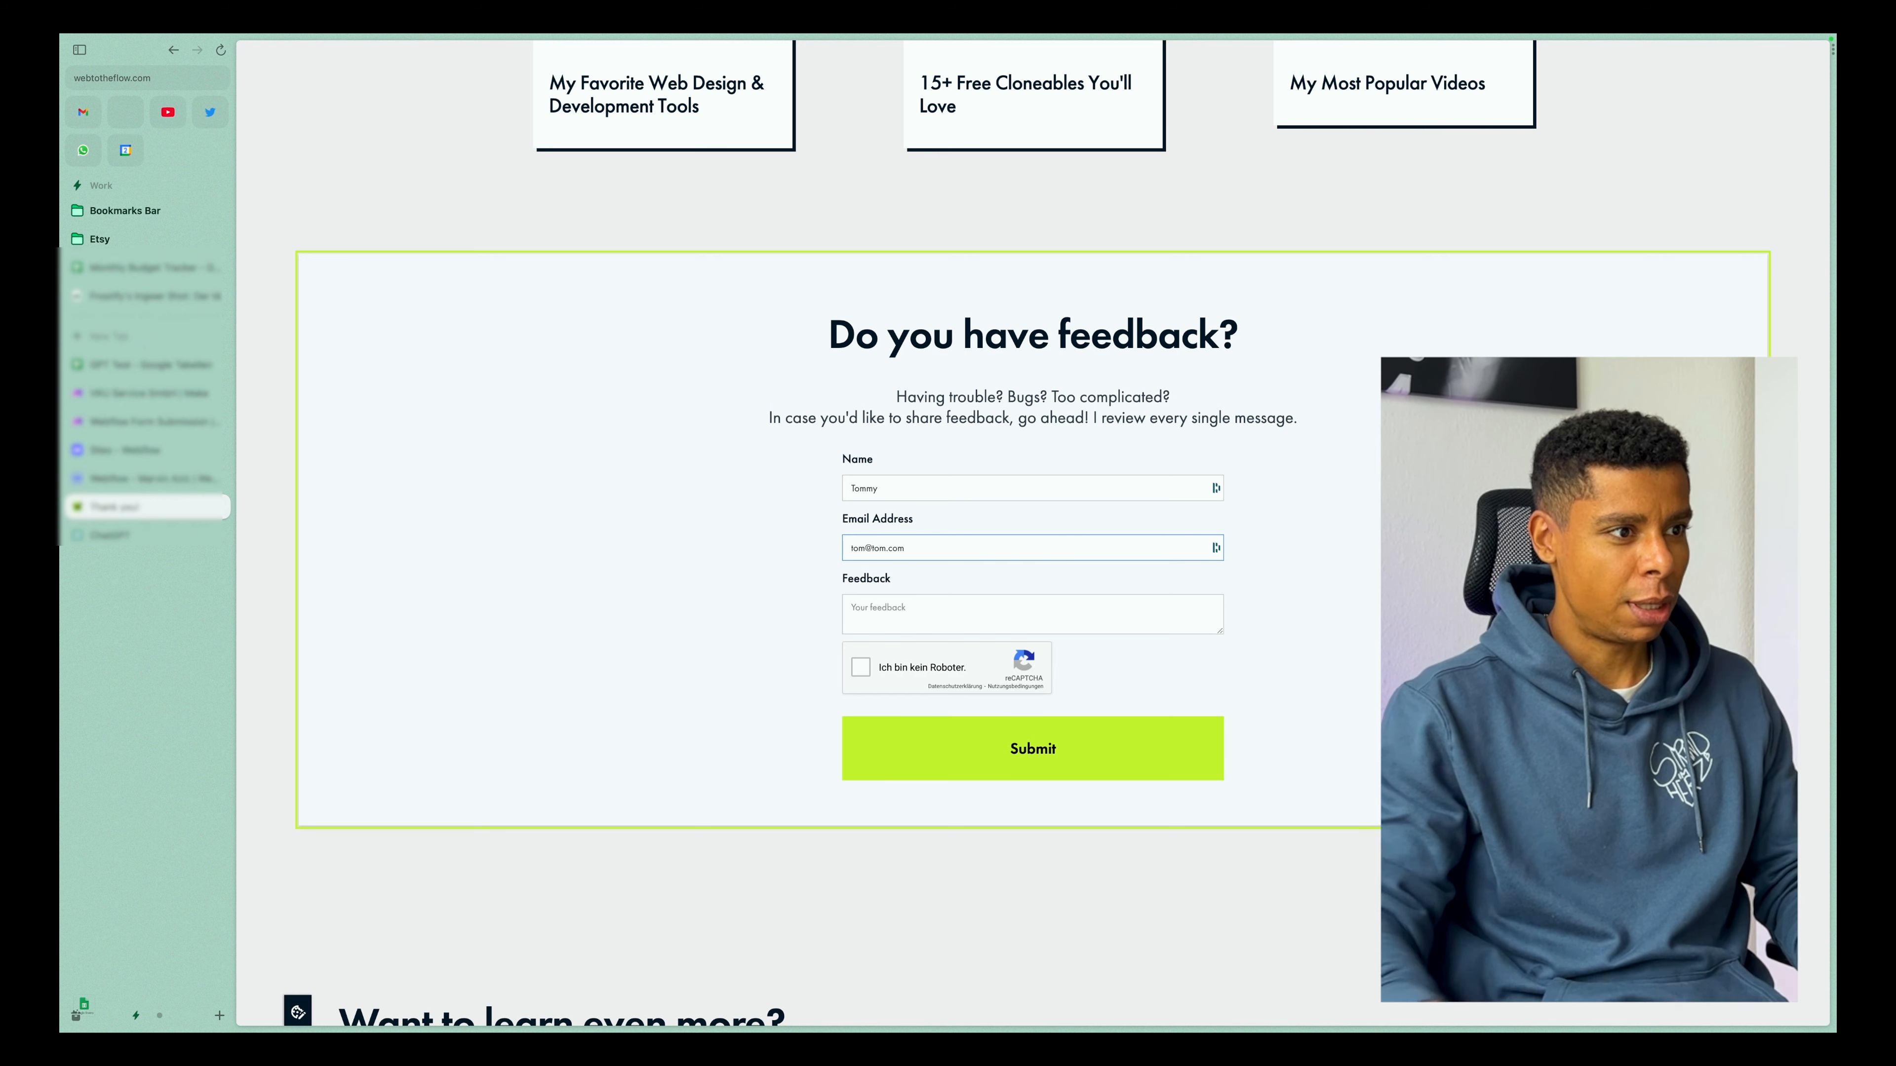
Write feedback thanking for the content and asking where to find the notion templates, complete the reCAPTCHA check and submit the form.
key(Tab)
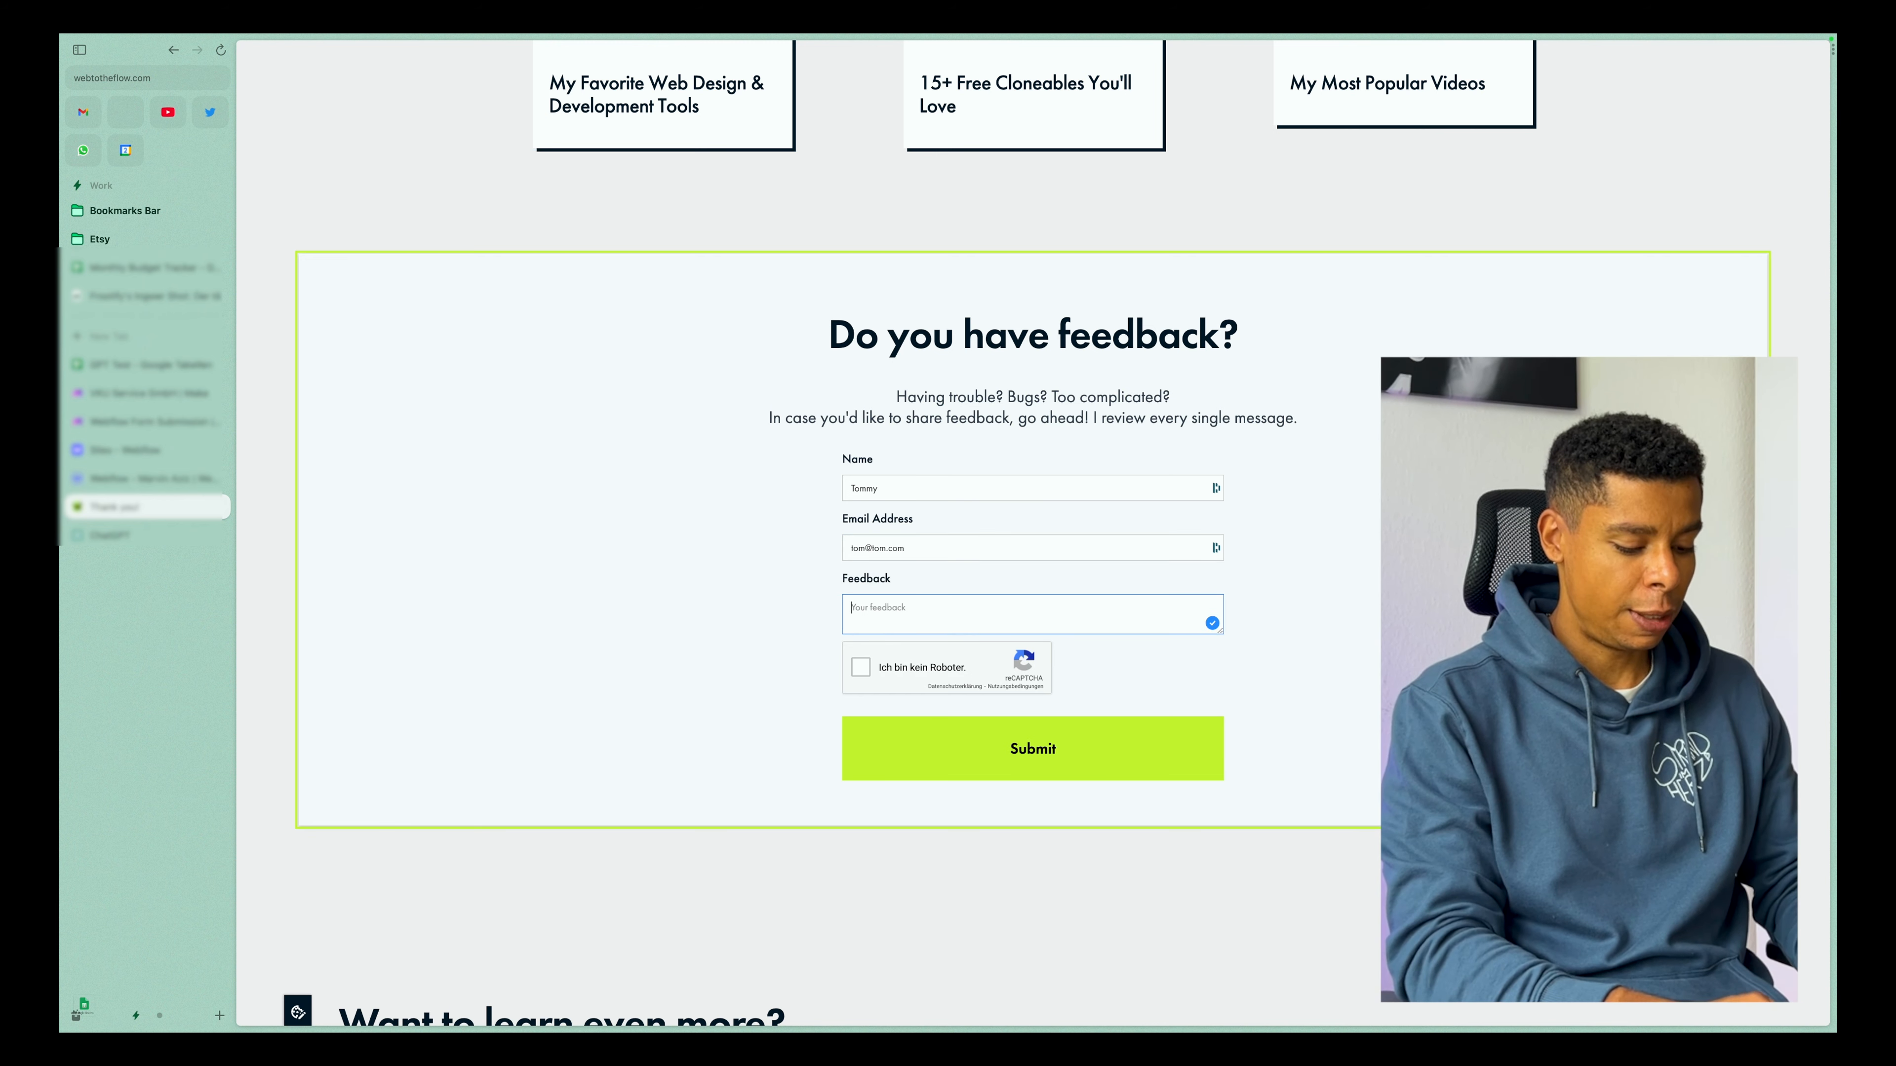
text(Hey Marvin, thanks a lot for your content. I)
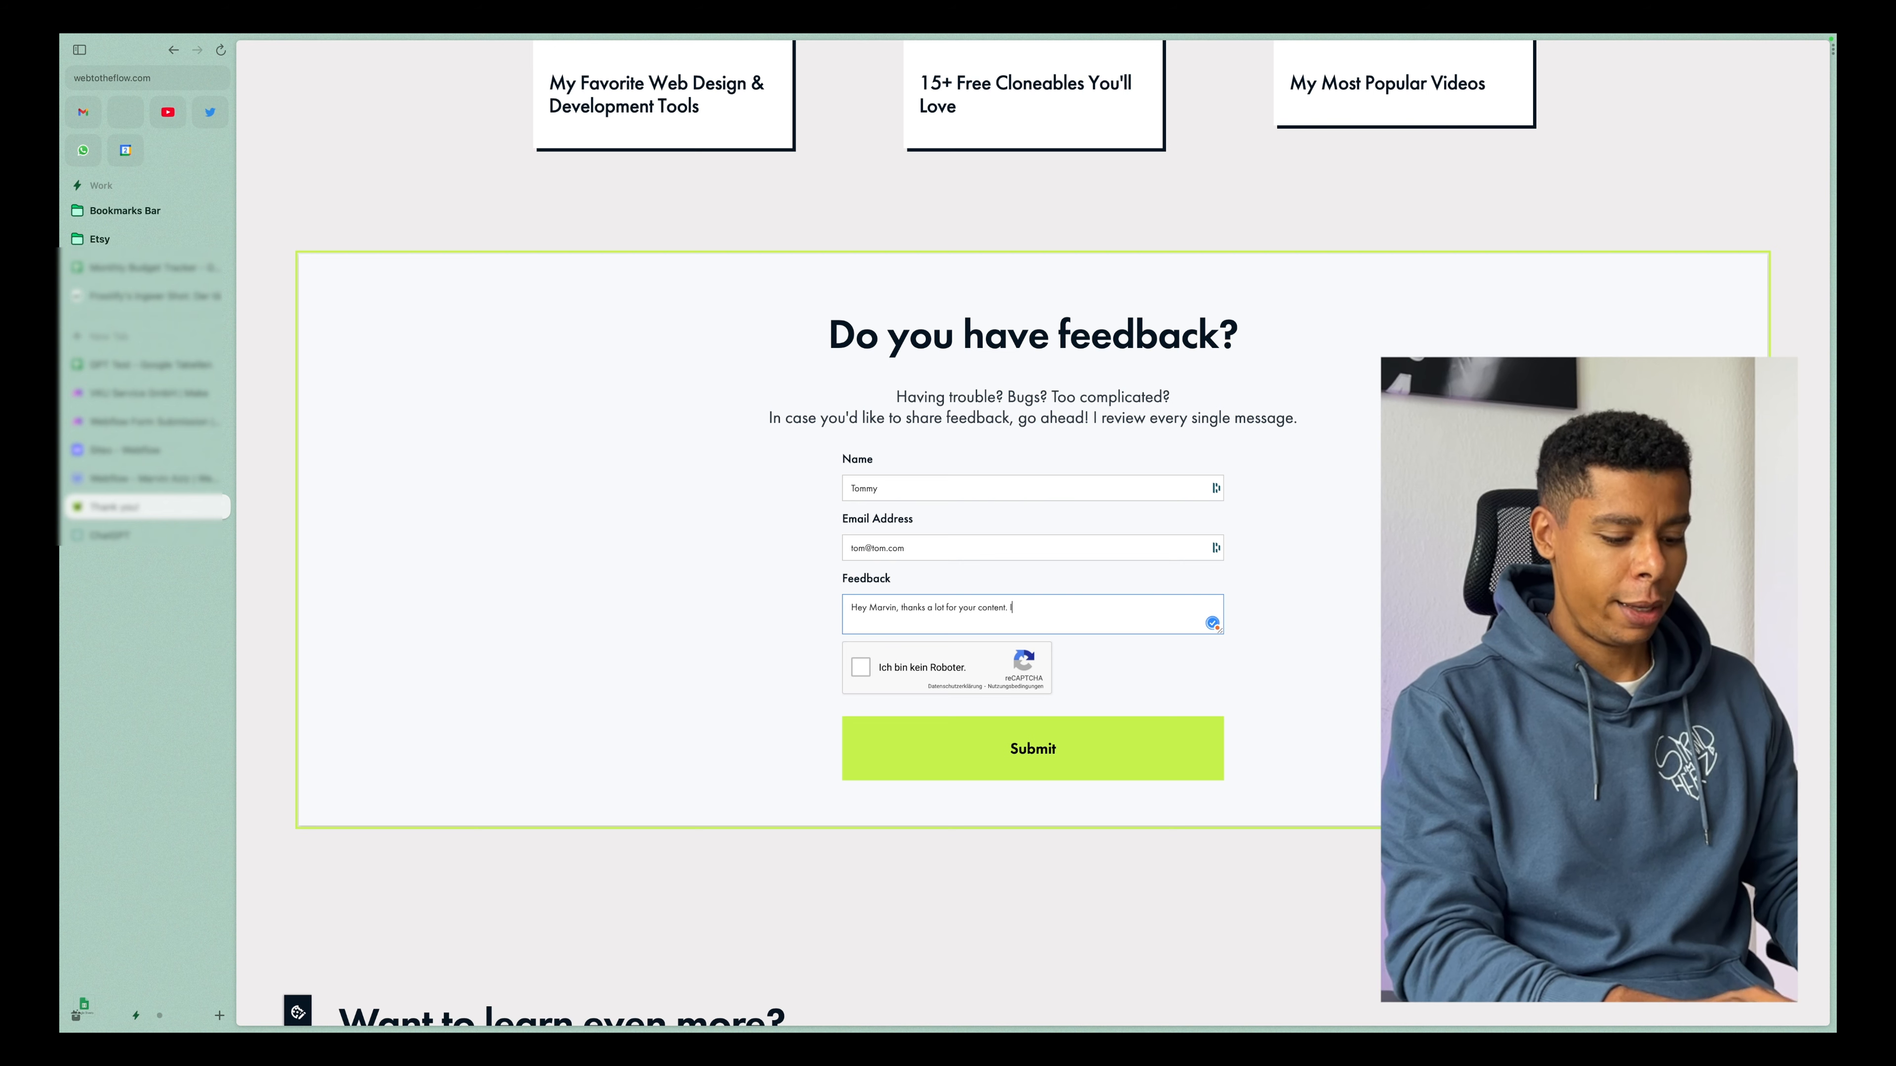
text(our youtube channel)
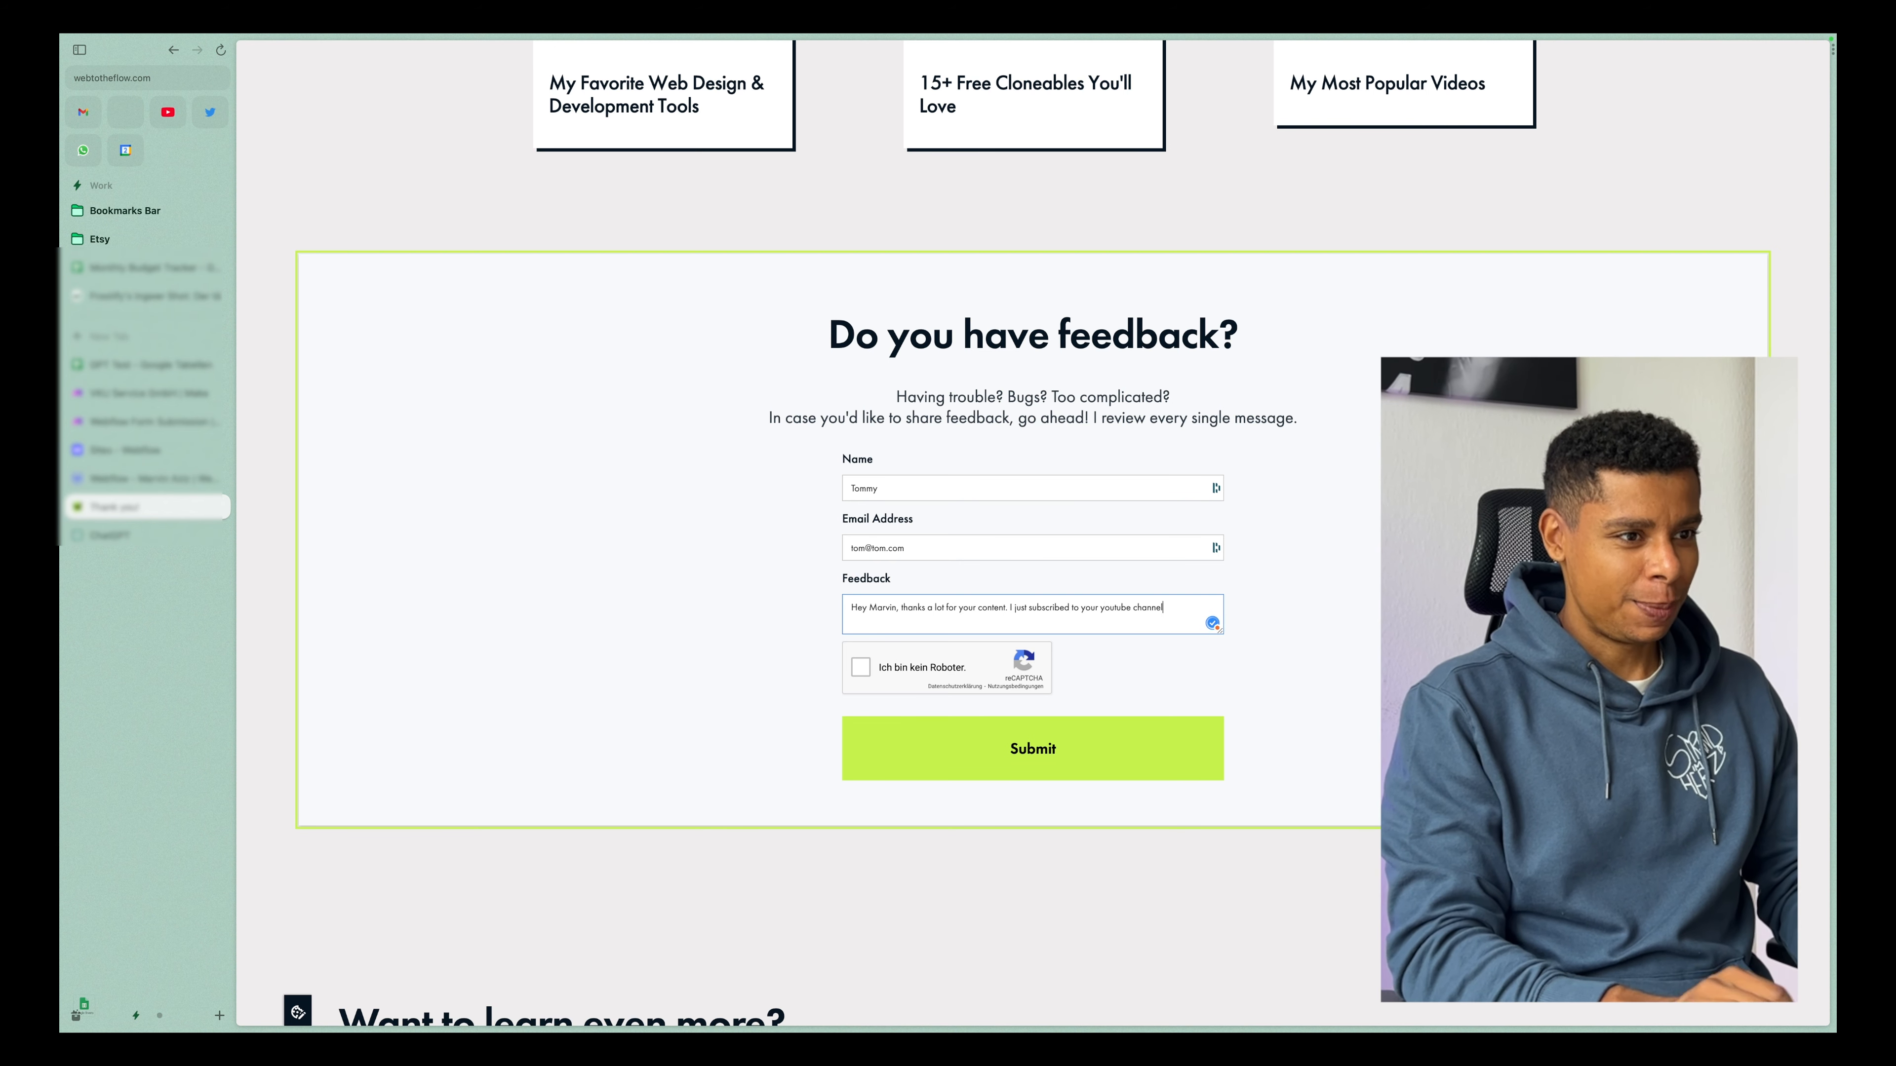
text(. Id love to know w)
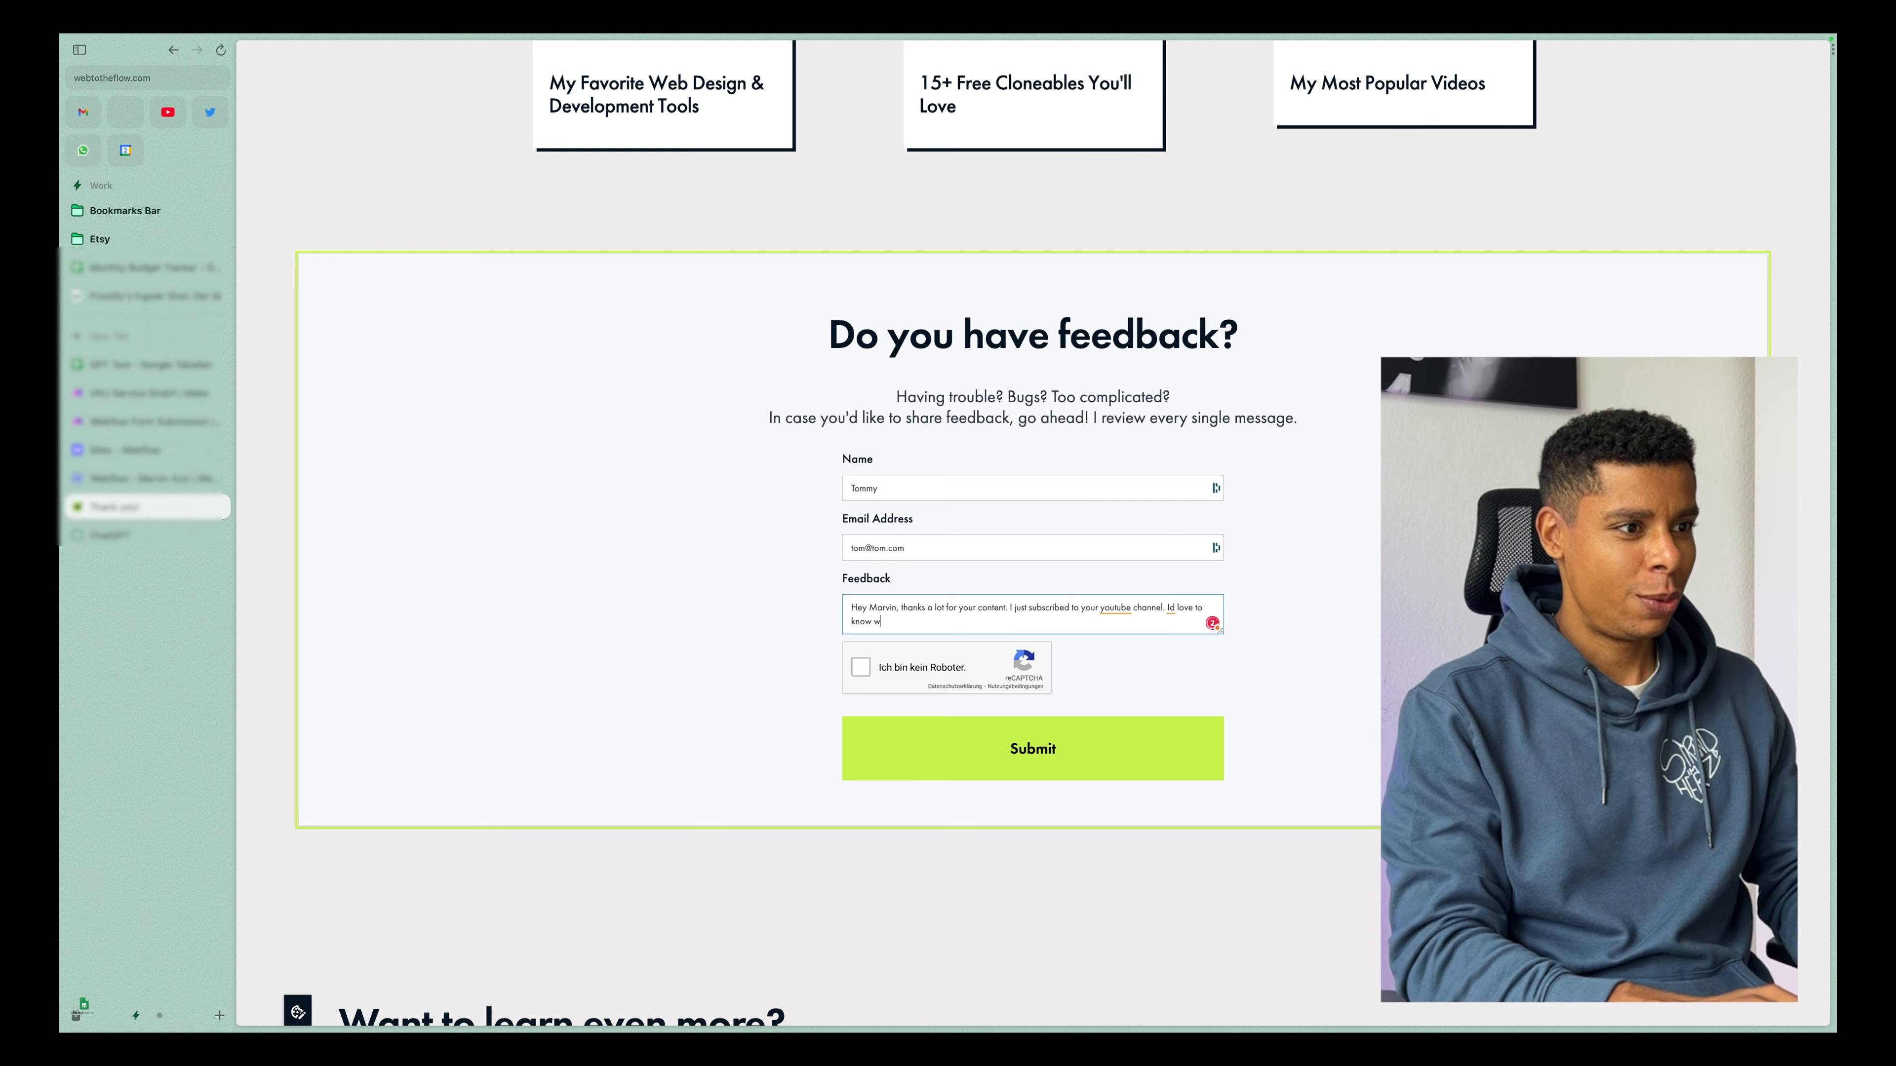
text(here I can w)
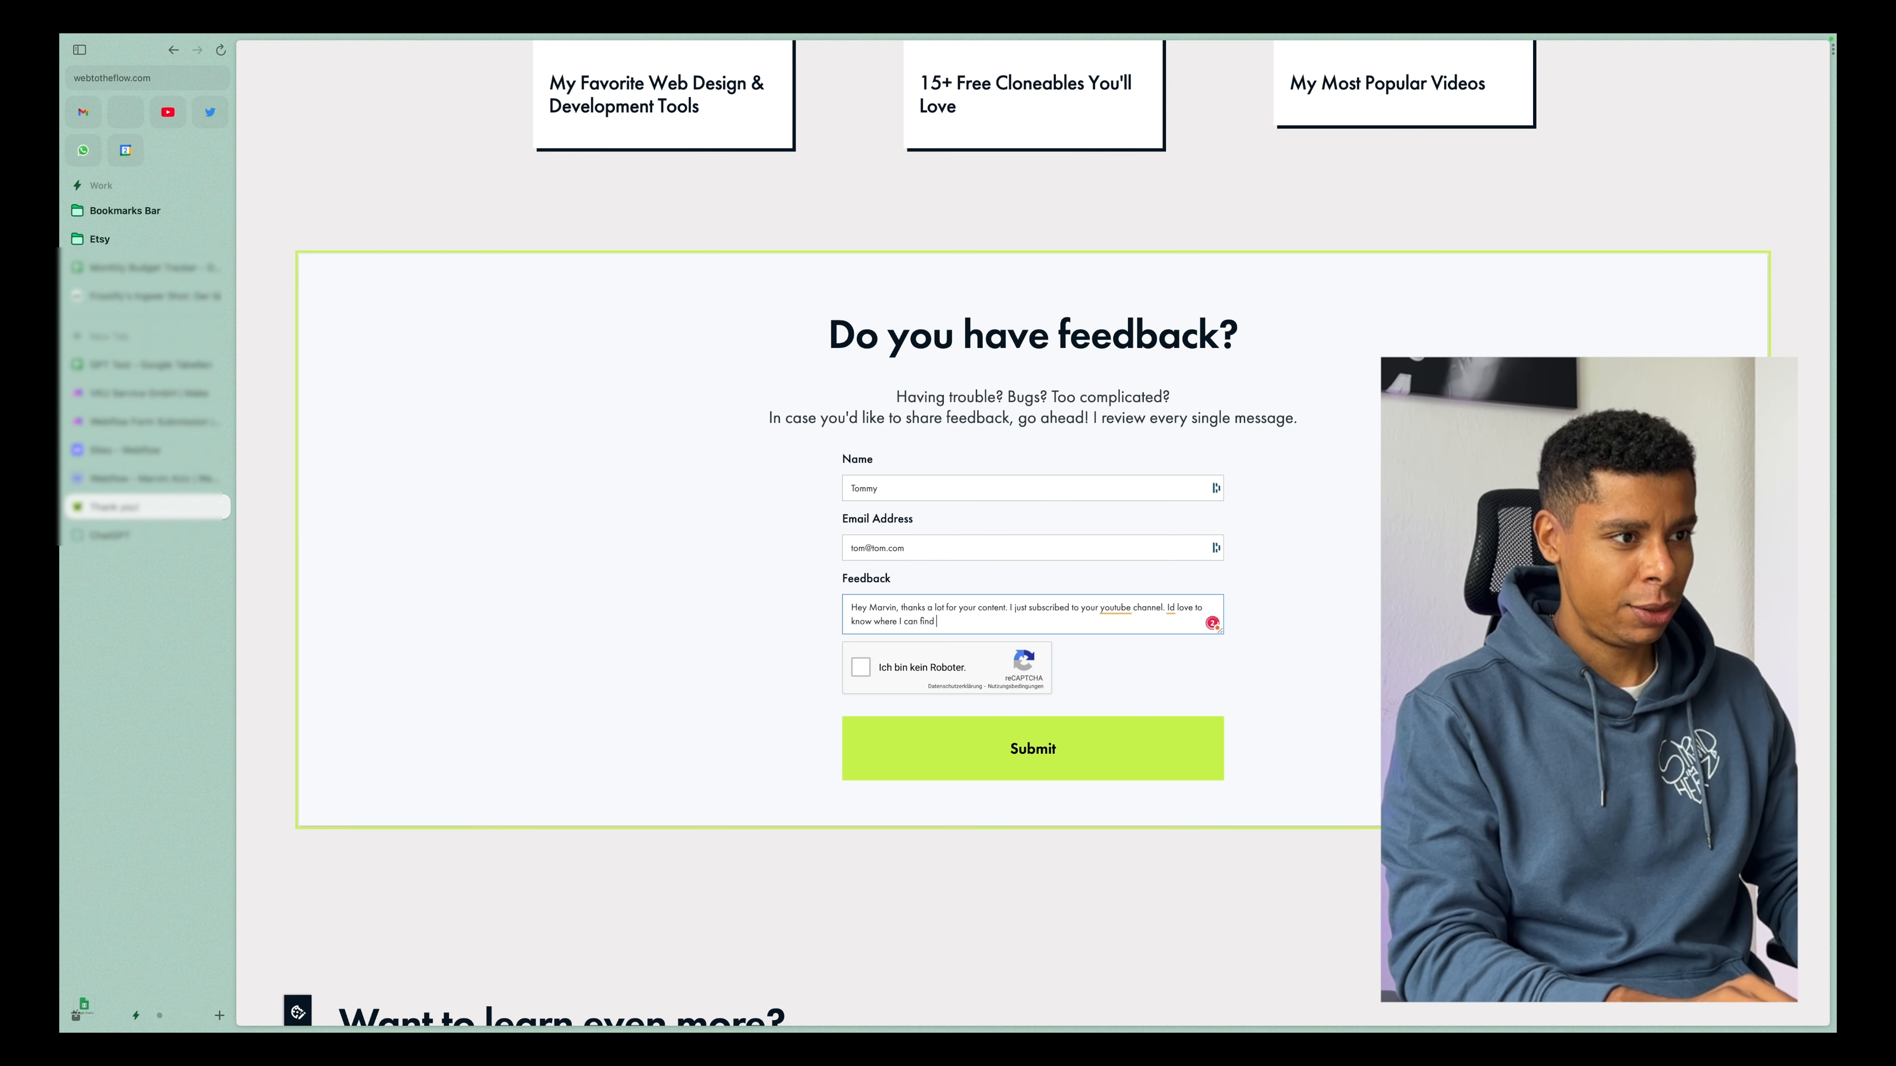
text(ind your notion templates. Thanks!)
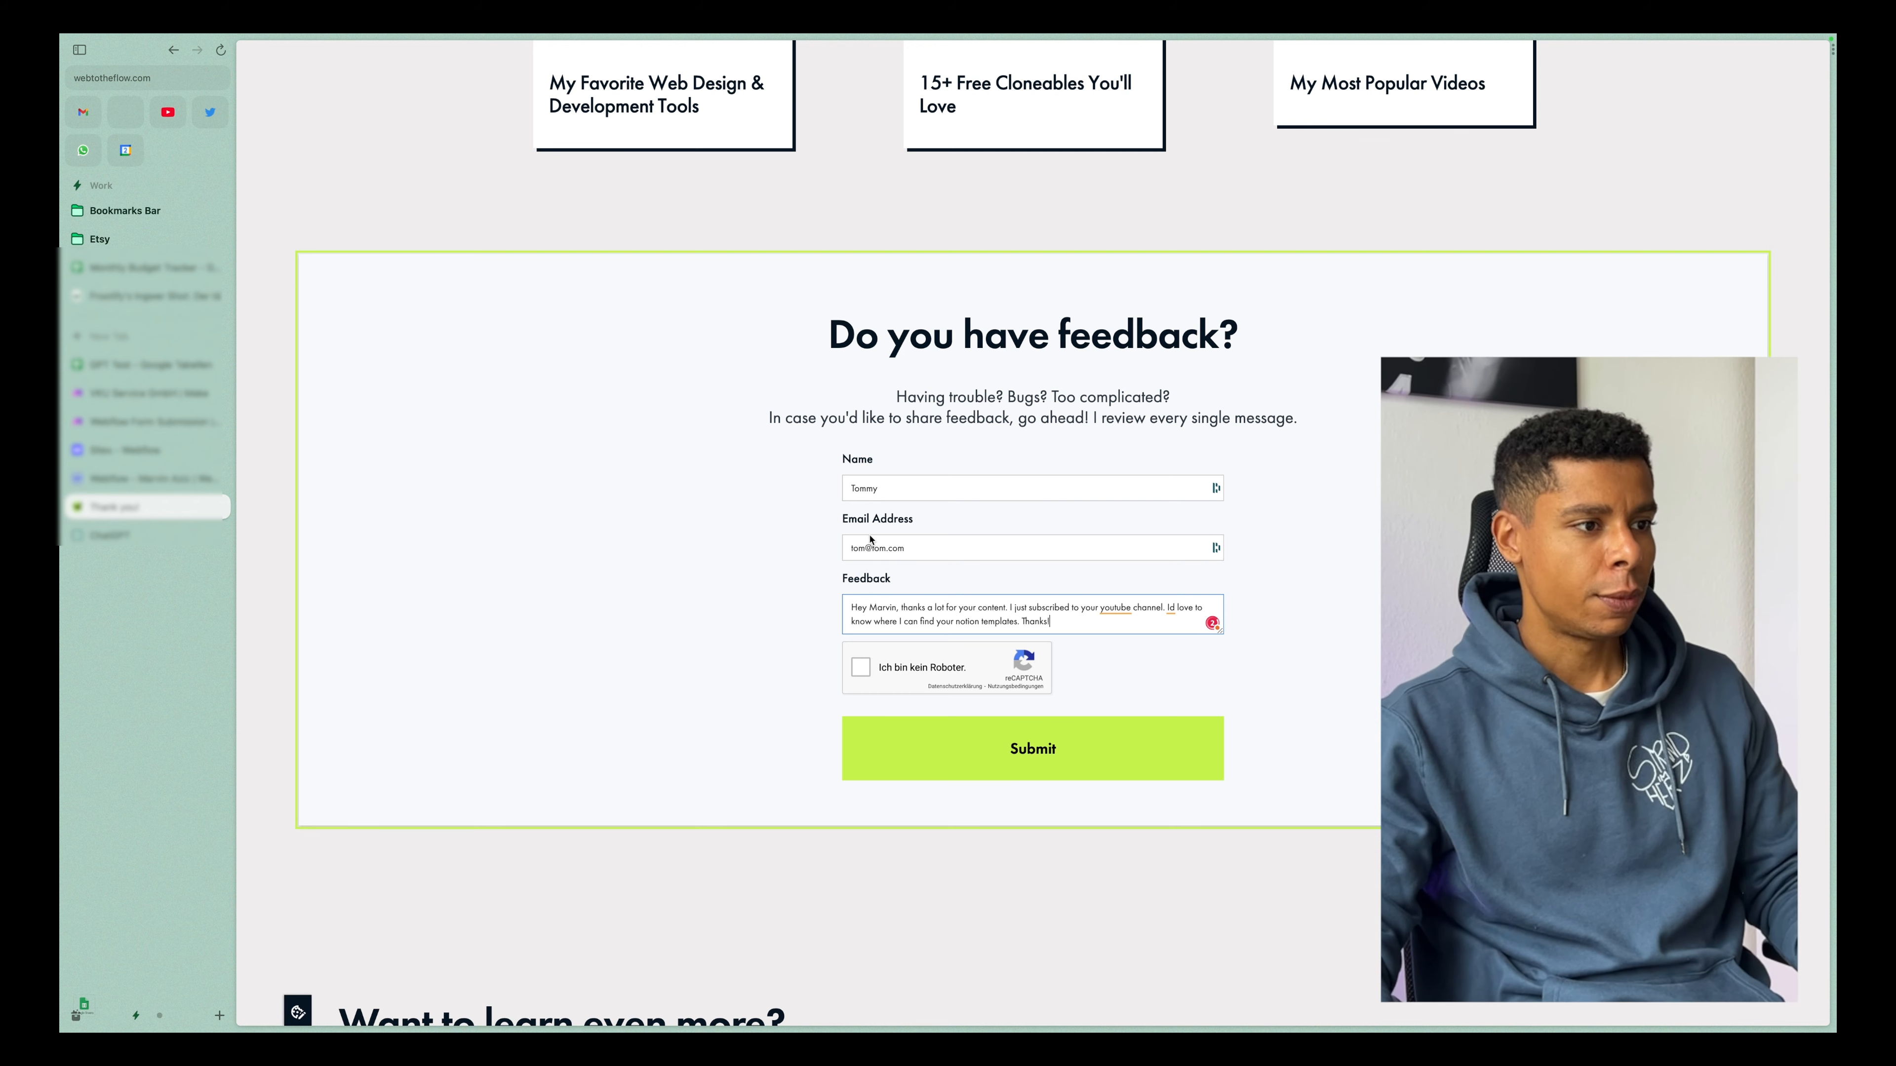
click(857, 671)
click(990, 763)
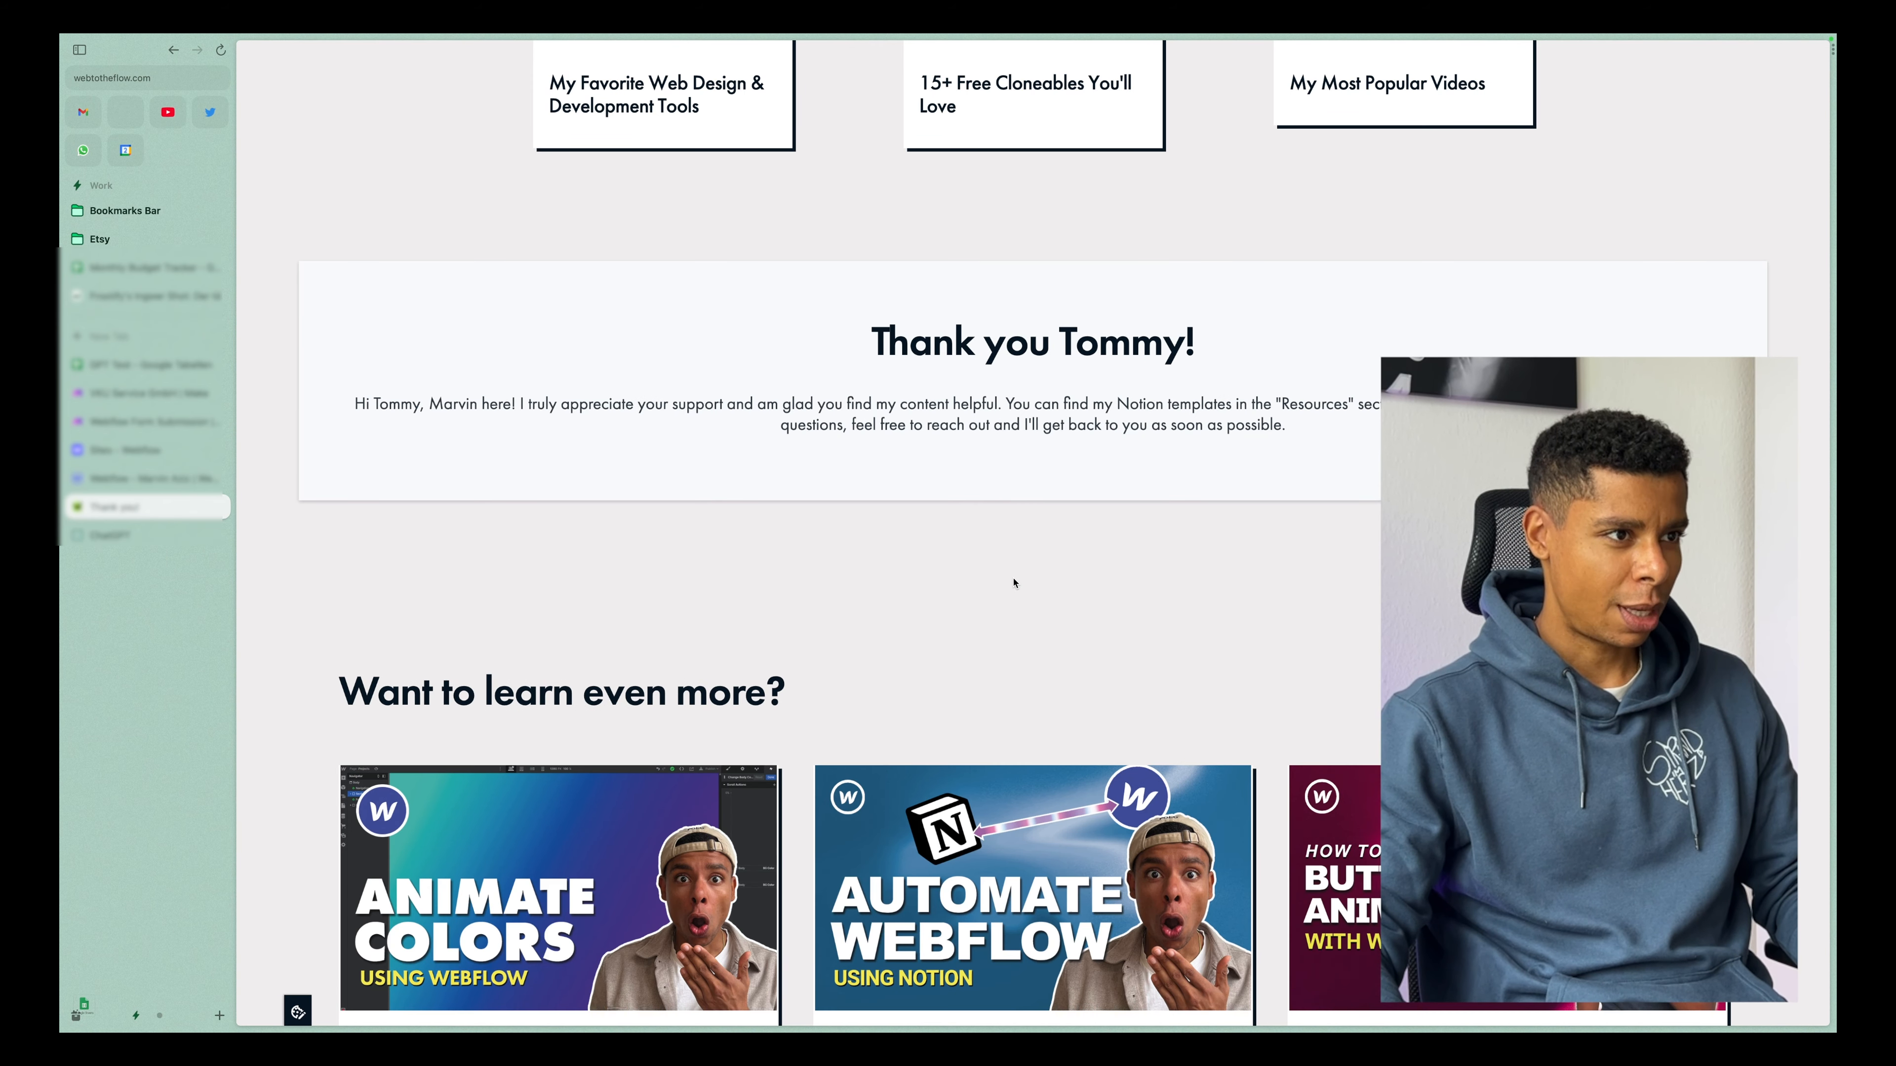
Read the personalised thank-you heading and reply shown in place of the feedback form.
drag(898, 332, 1196, 340)
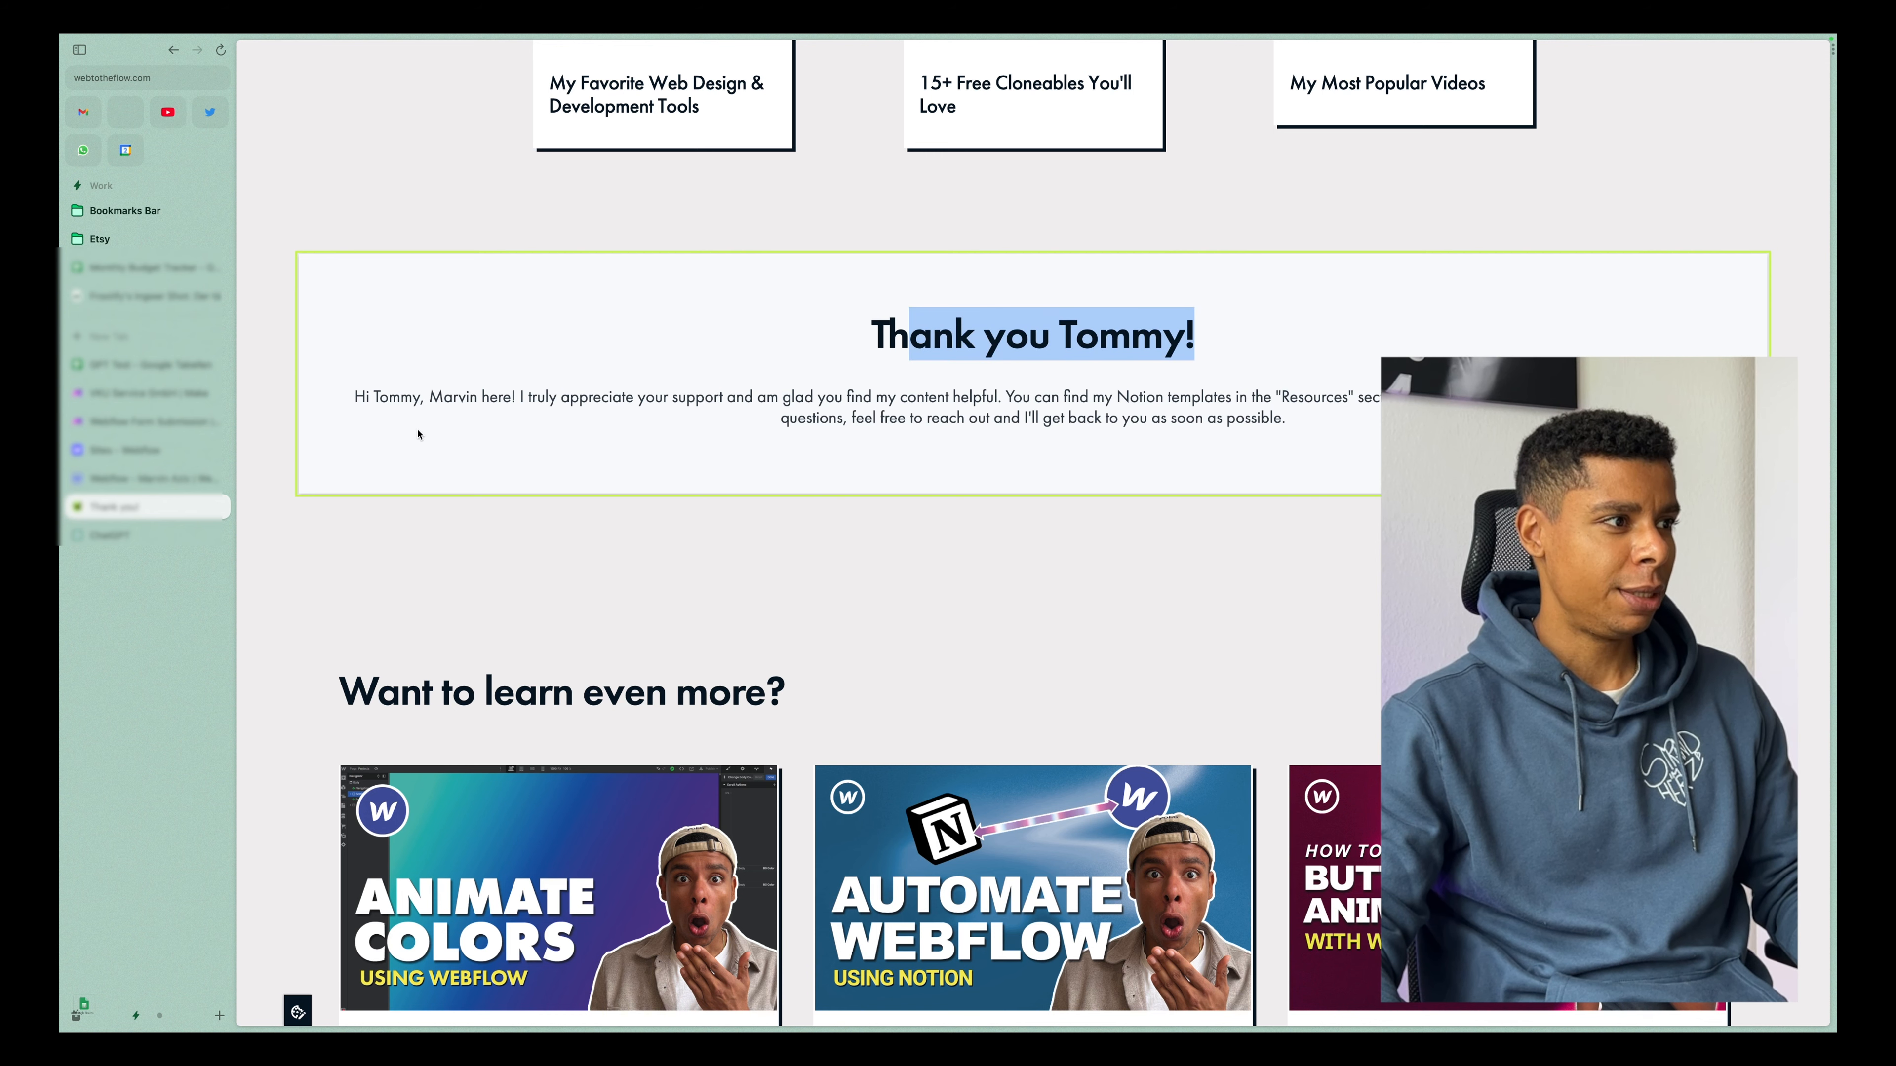
drag(535, 401, 676, 398)
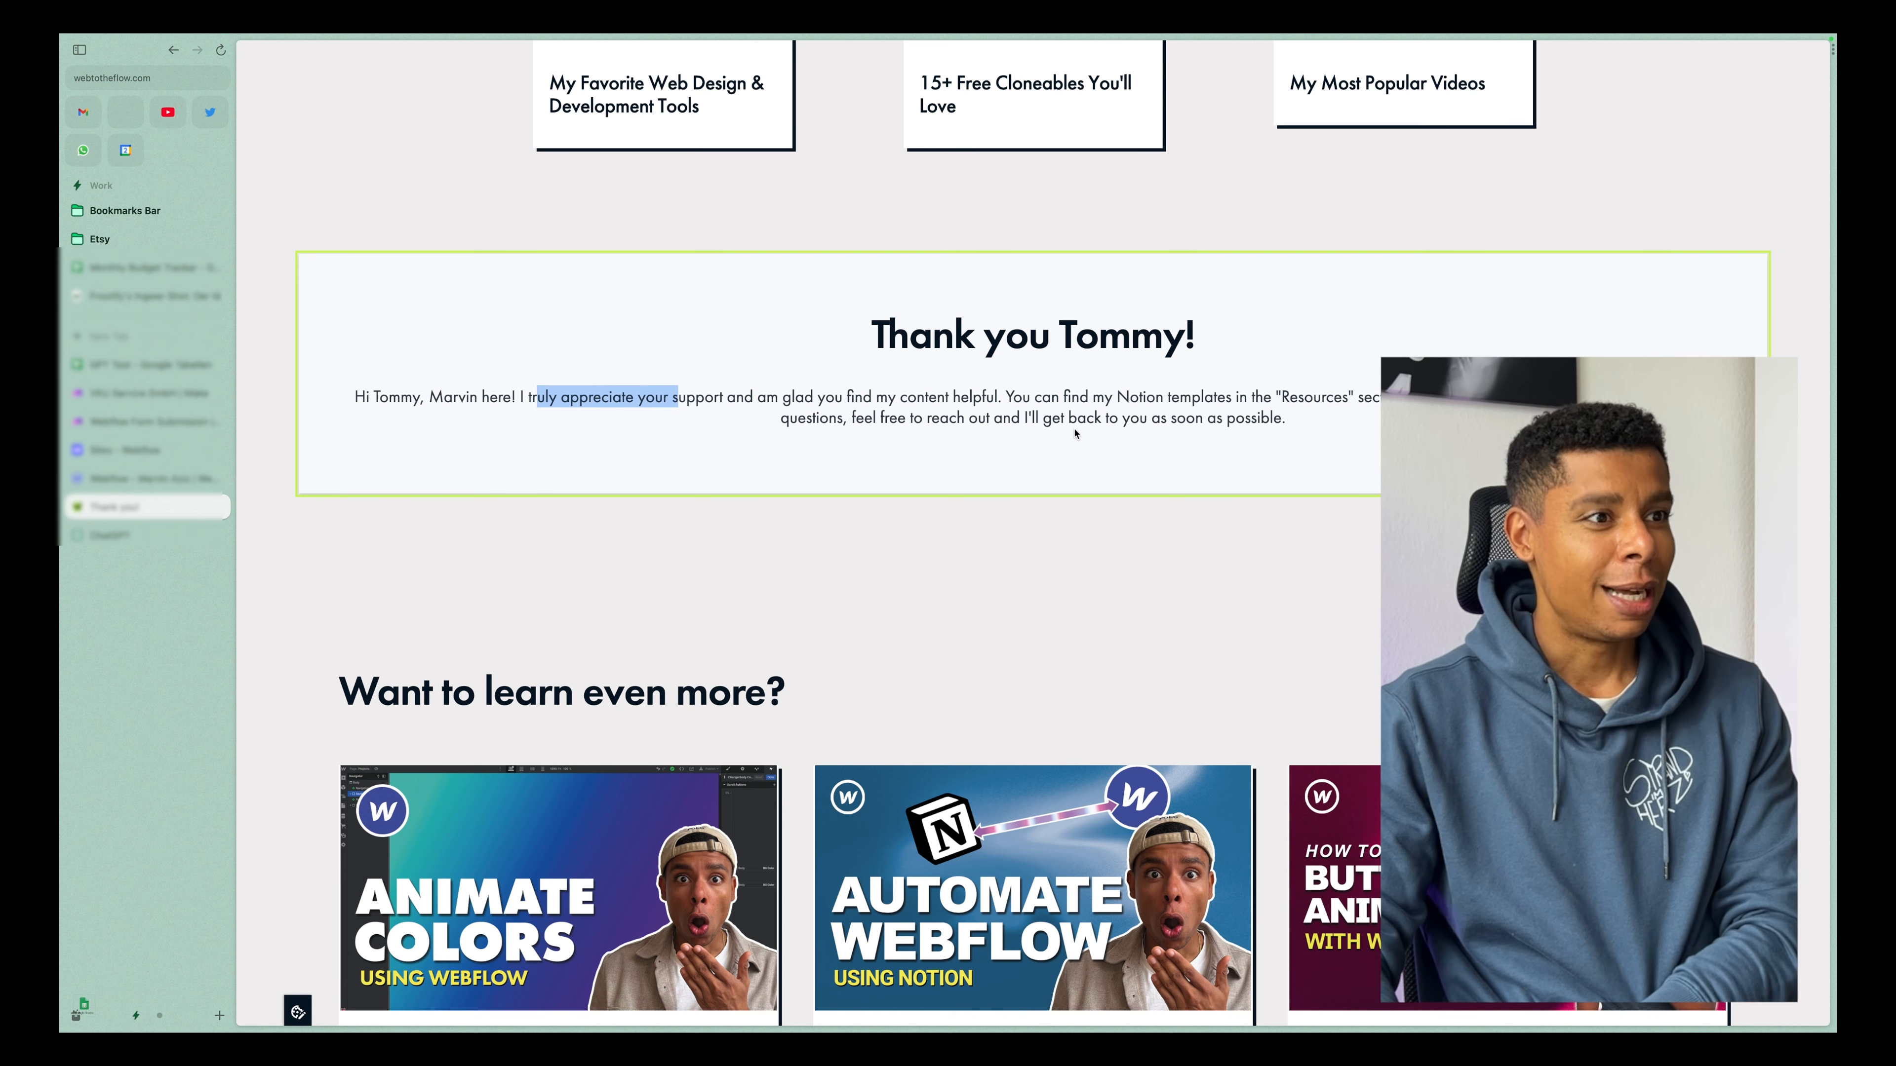
click(1157, 487)
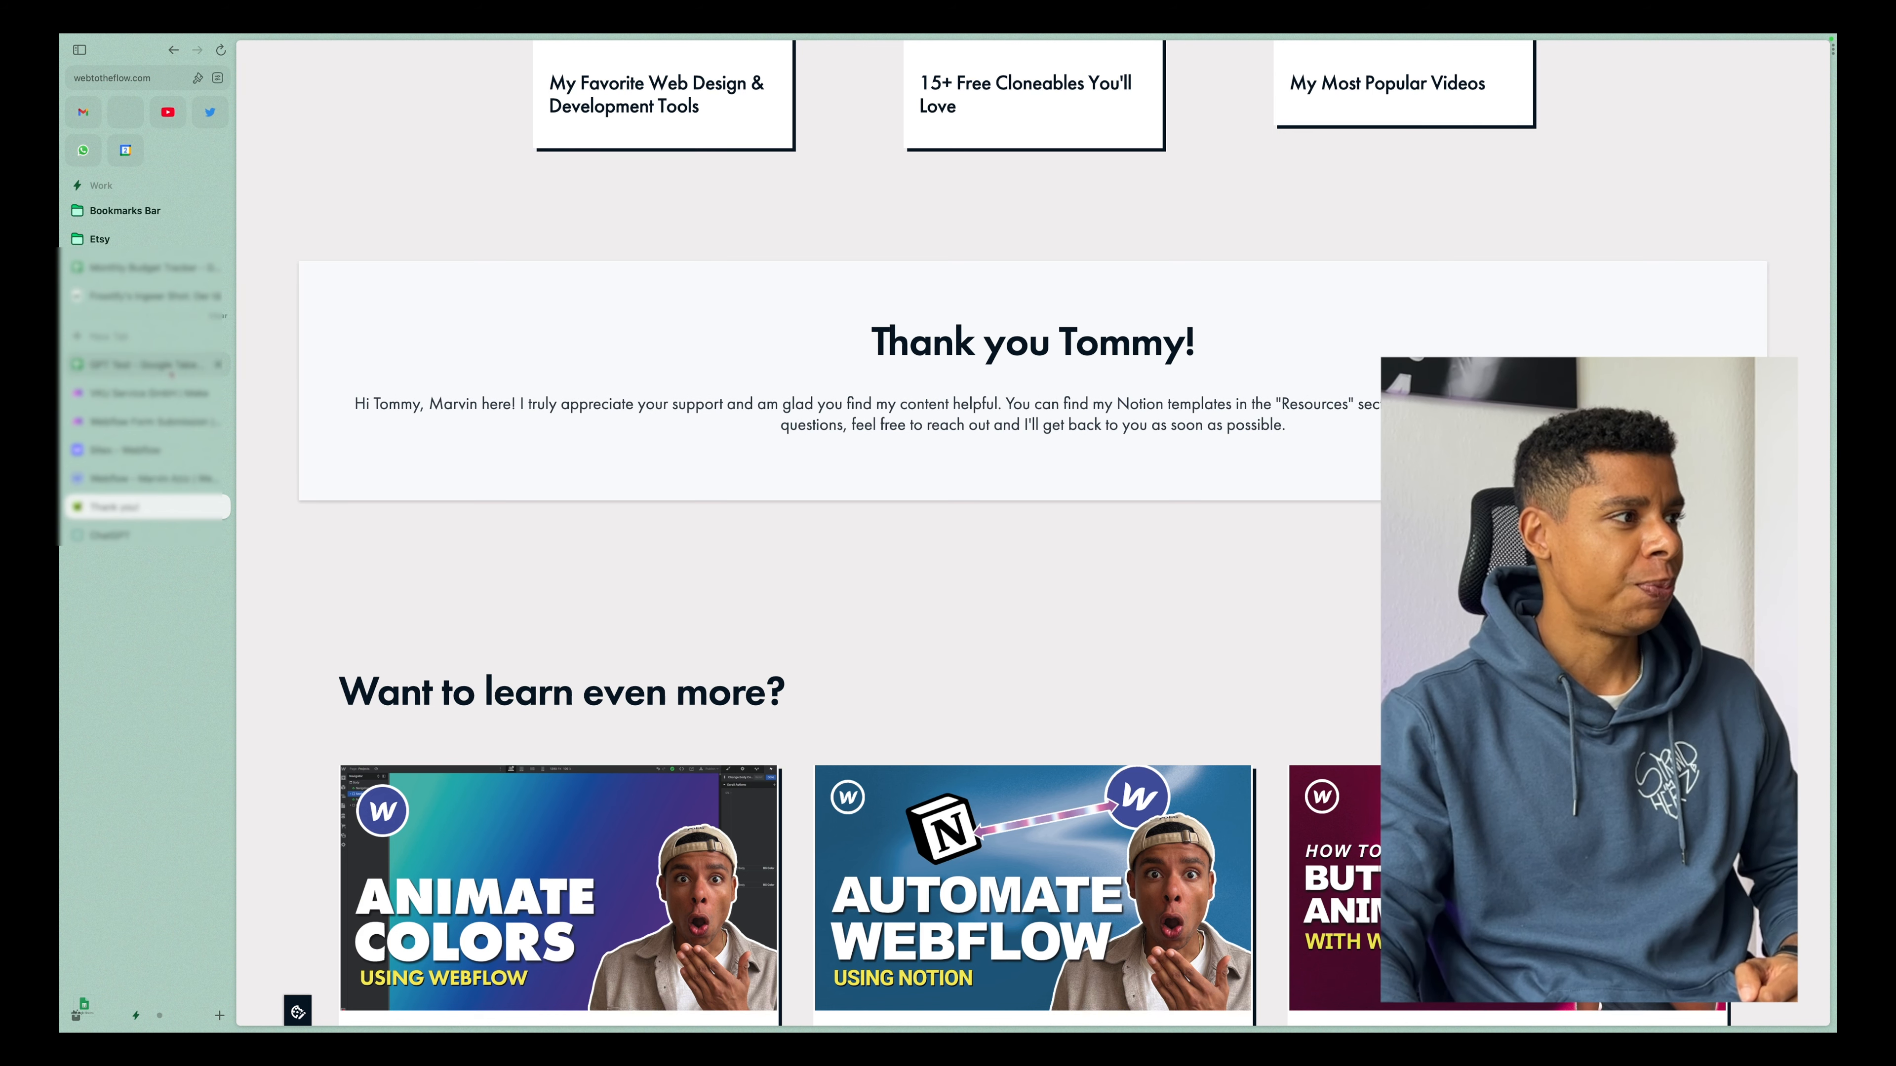
Examine the new submission's feedback, name, email and date in row 4 of the GPT Test spreadsheet.
click(171, 365)
click(595, 410)
drag(423, 235, 1087, 239)
click(523, 329)
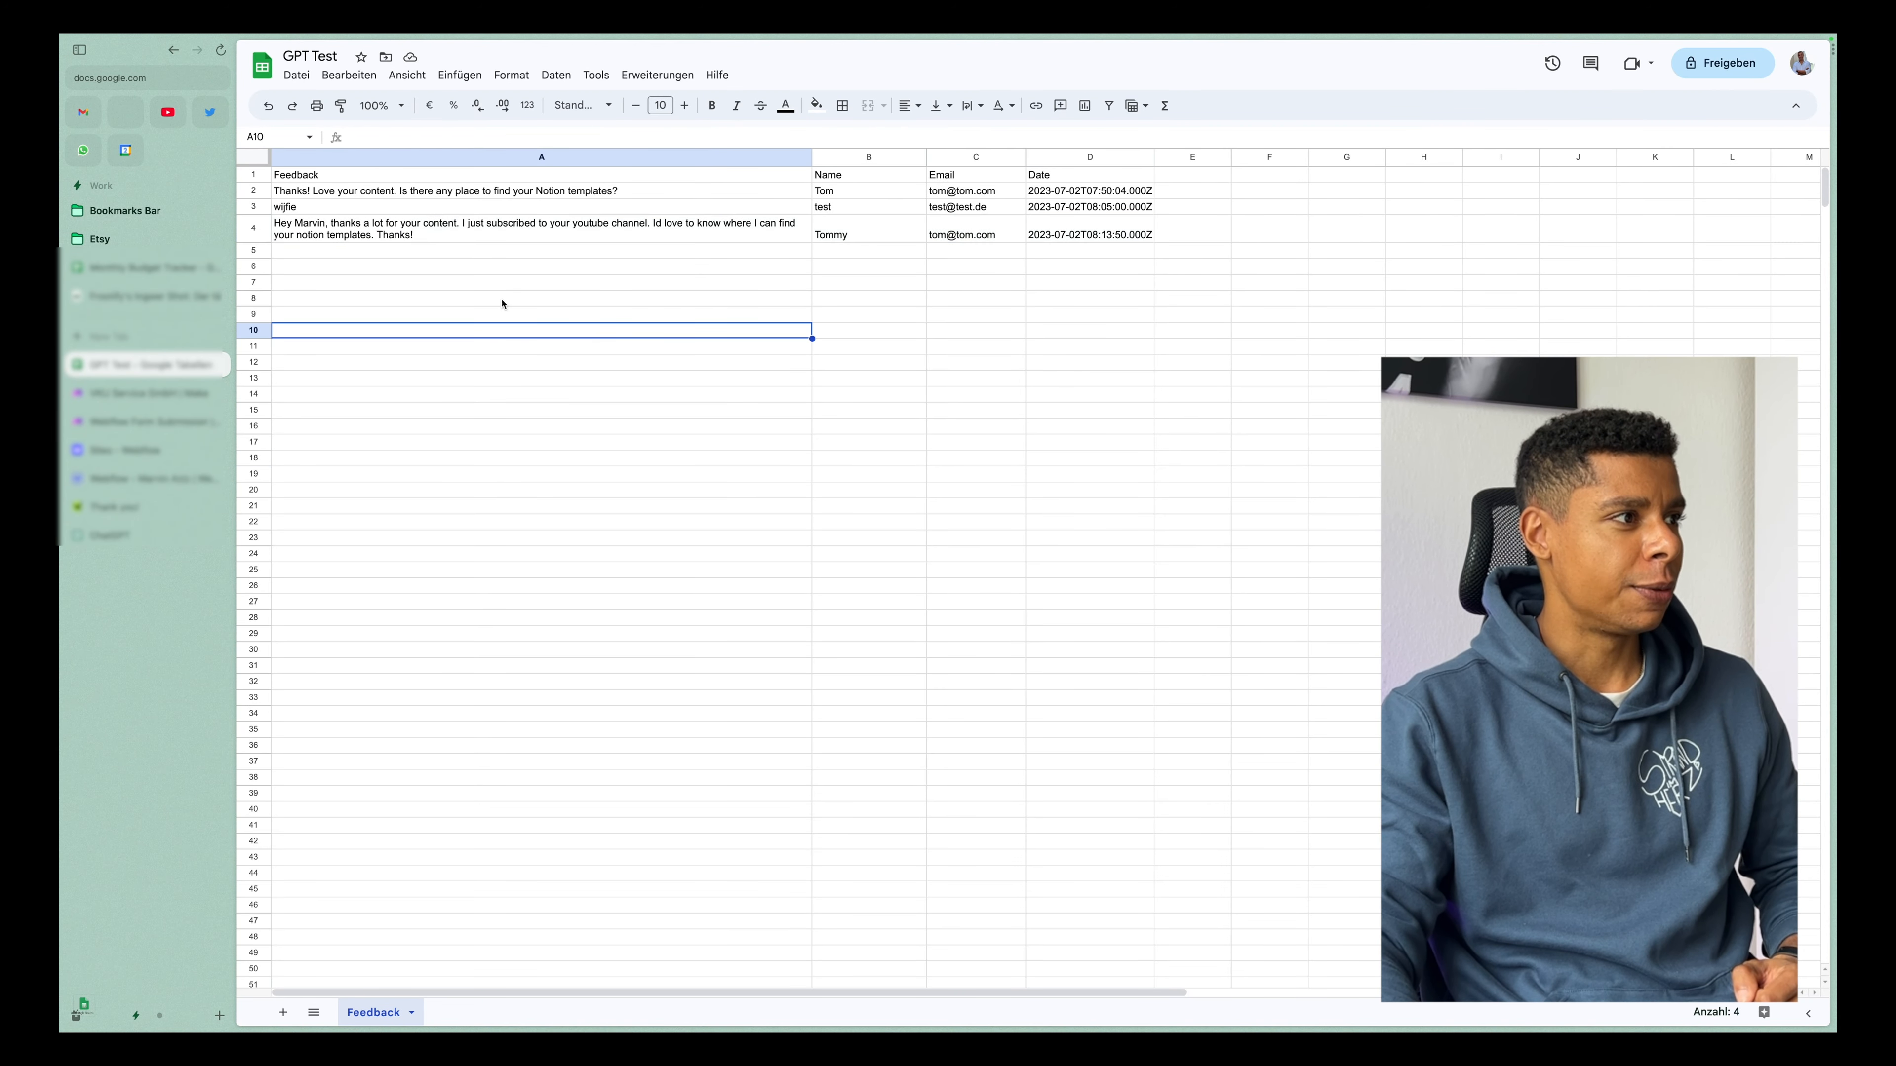
click(388, 235)
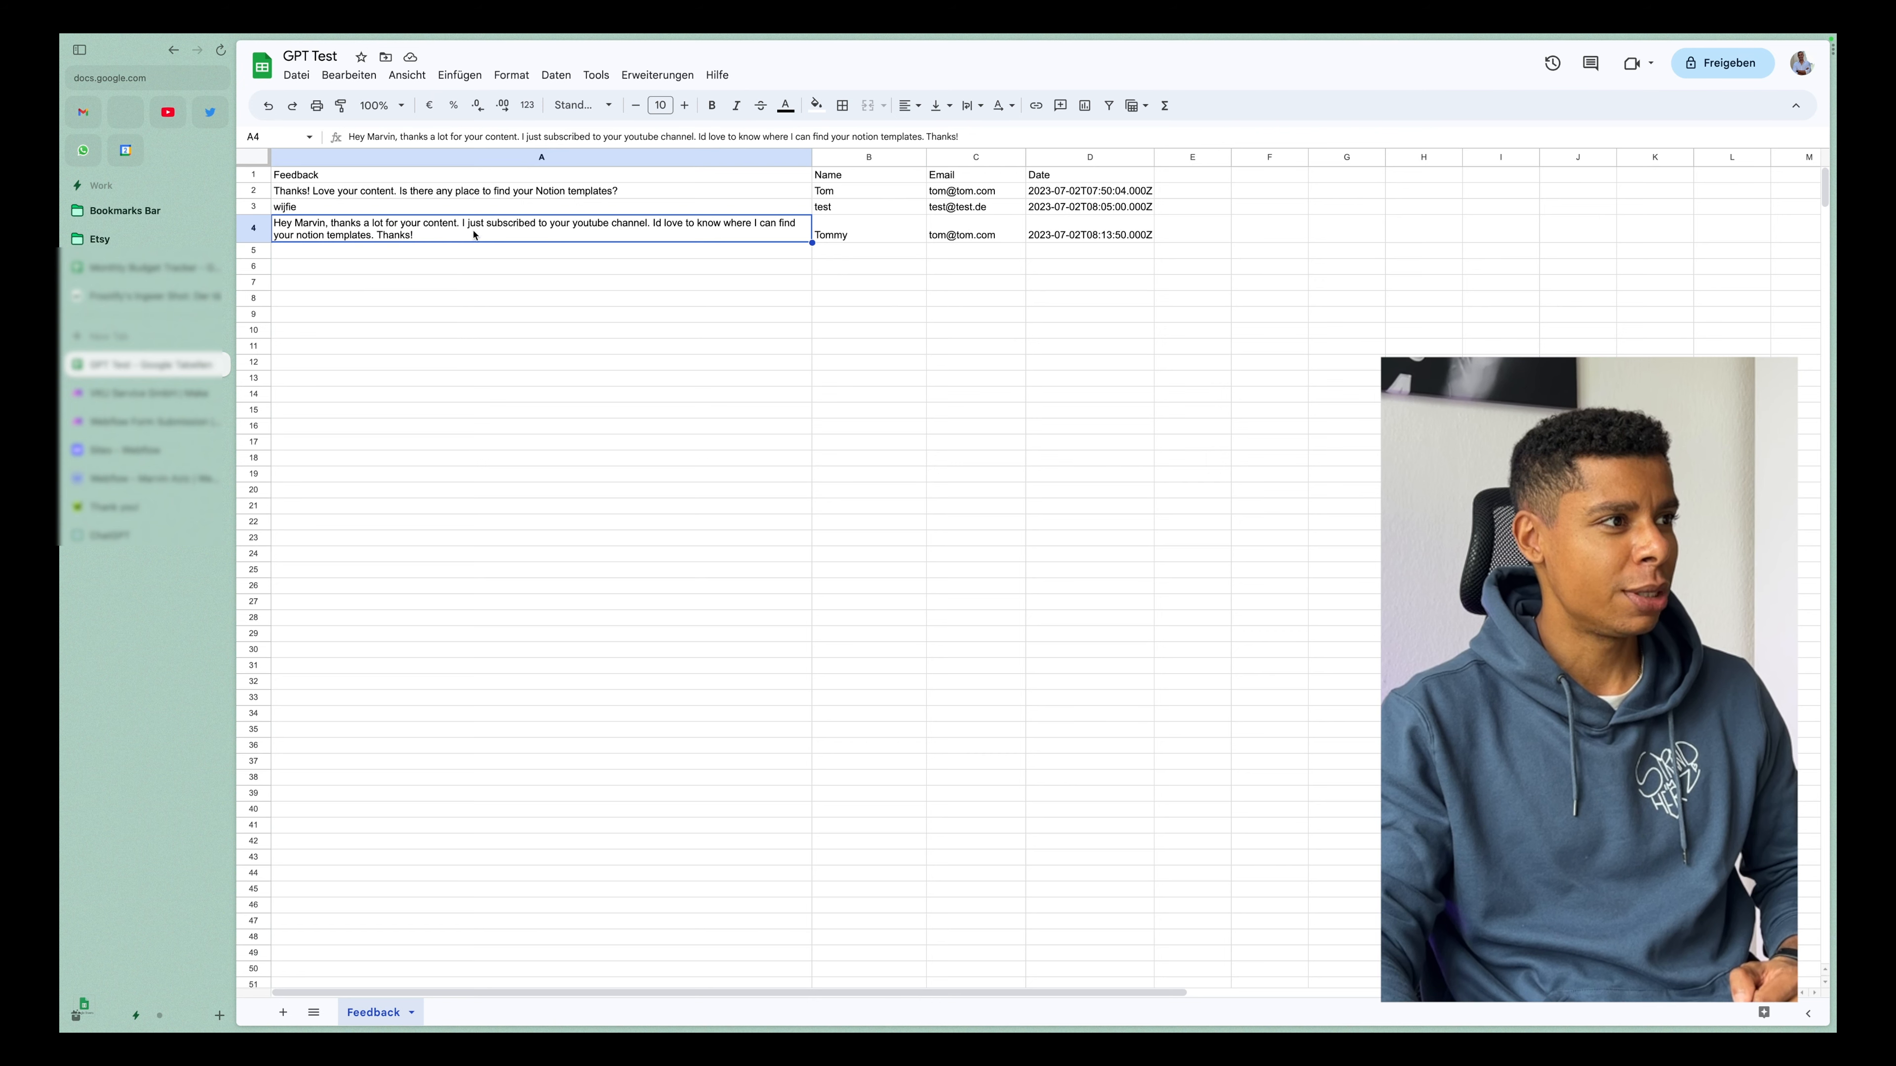
click(850, 299)
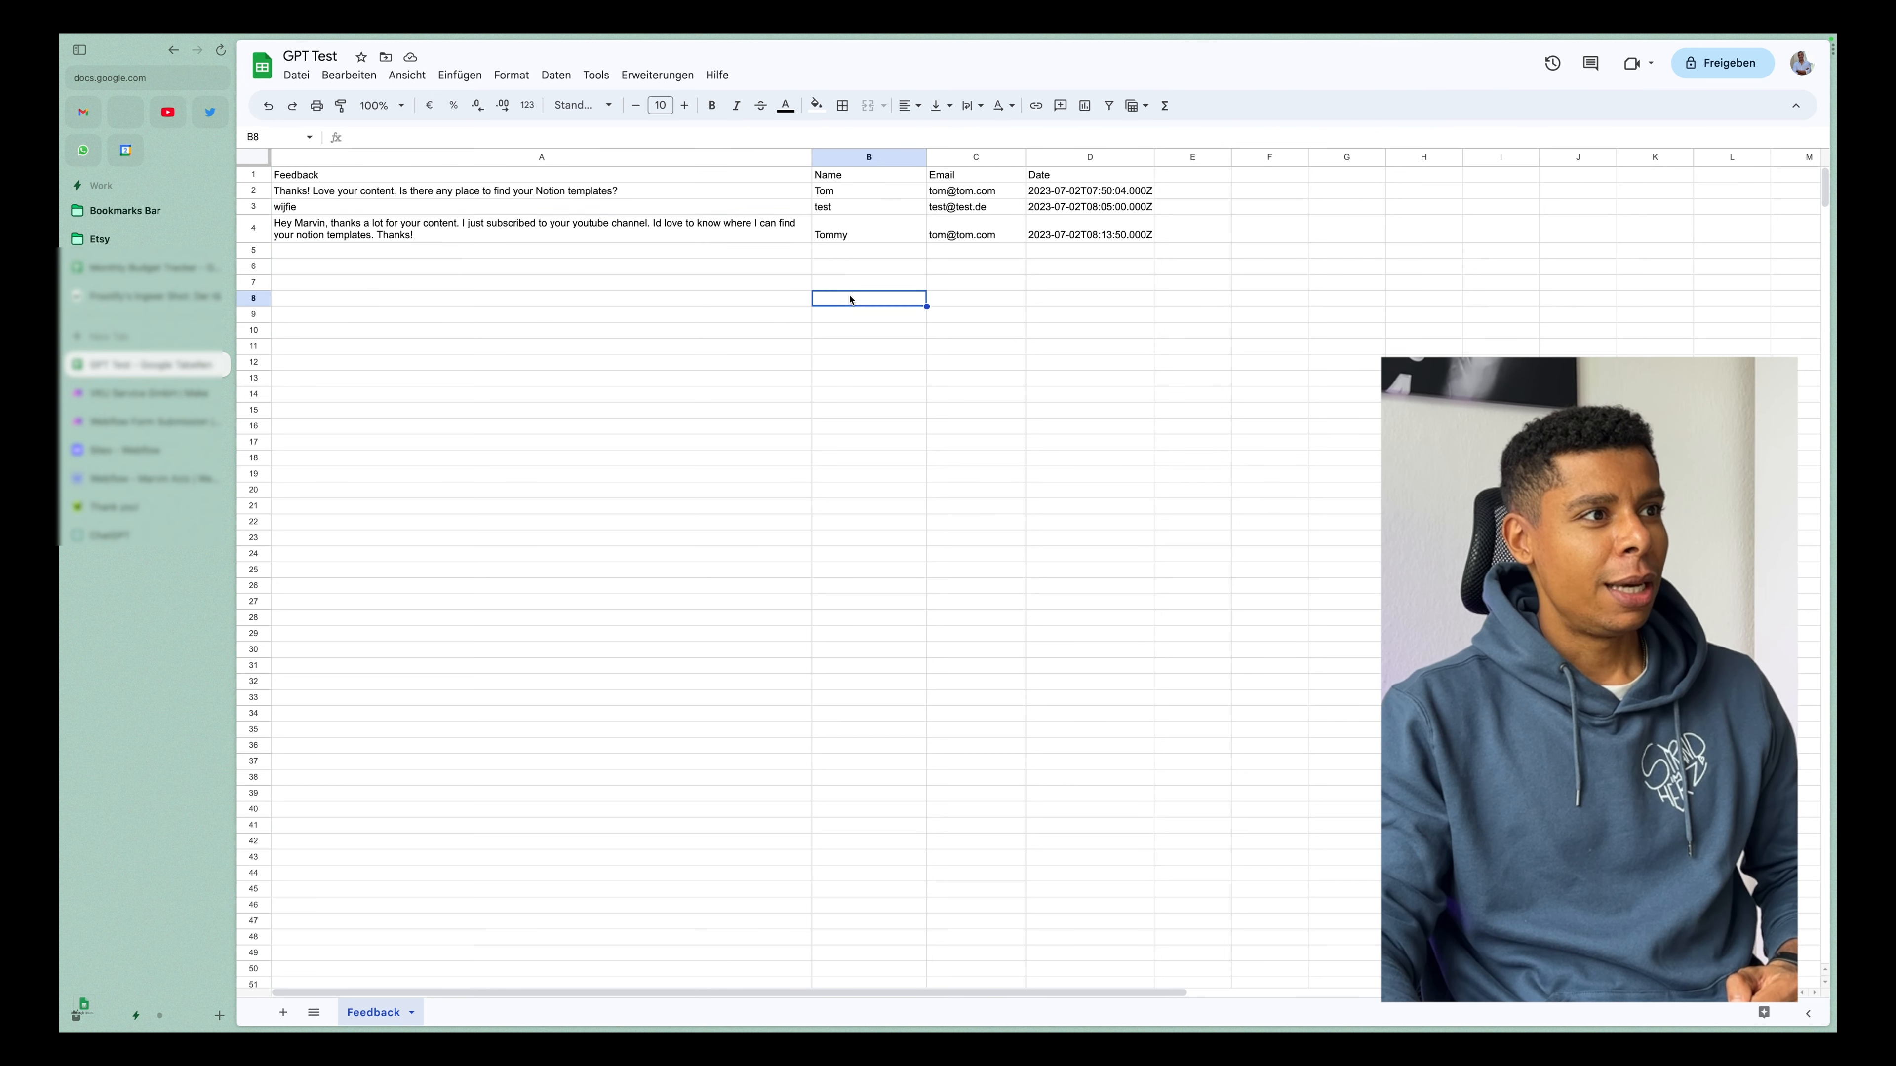
click(852, 236)
click(964, 238)
click(1111, 239)
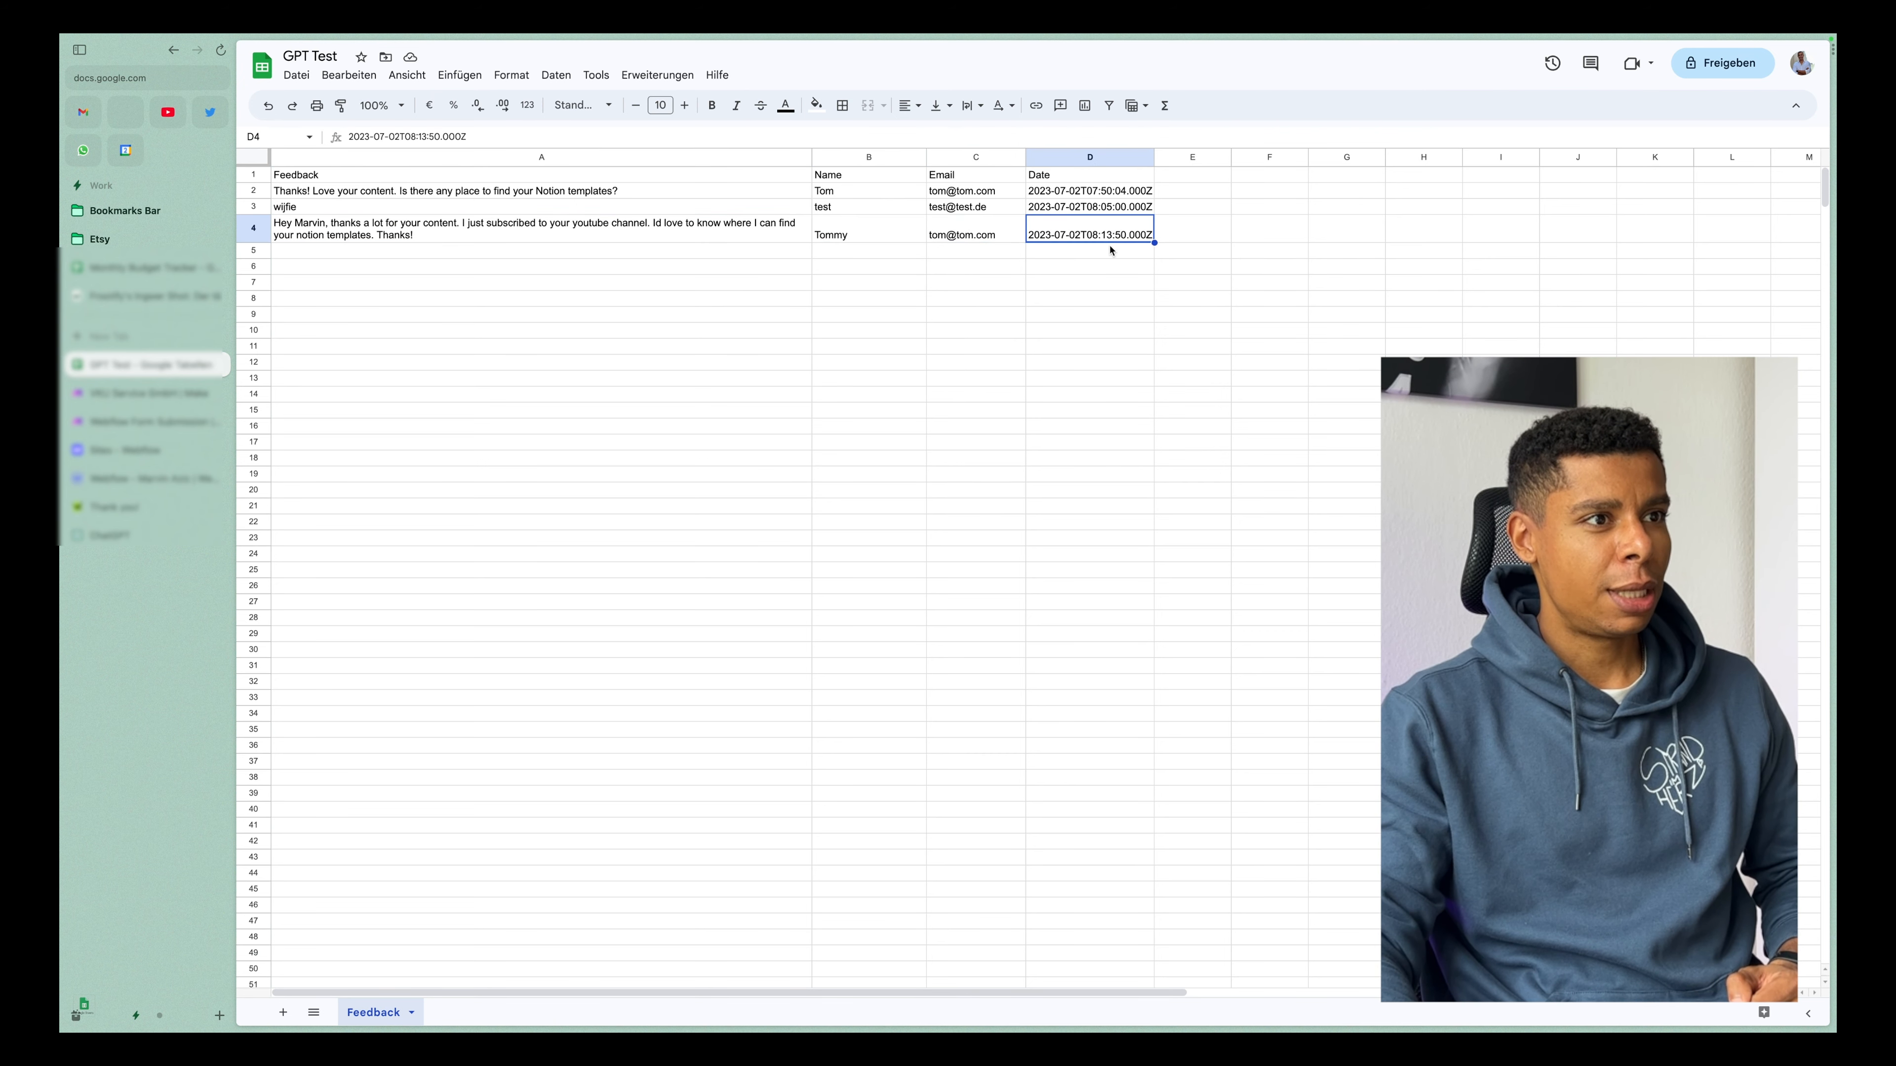
Widen the Date column slightly and return to the thank-you page.
drag(1154, 158, 1184, 158)
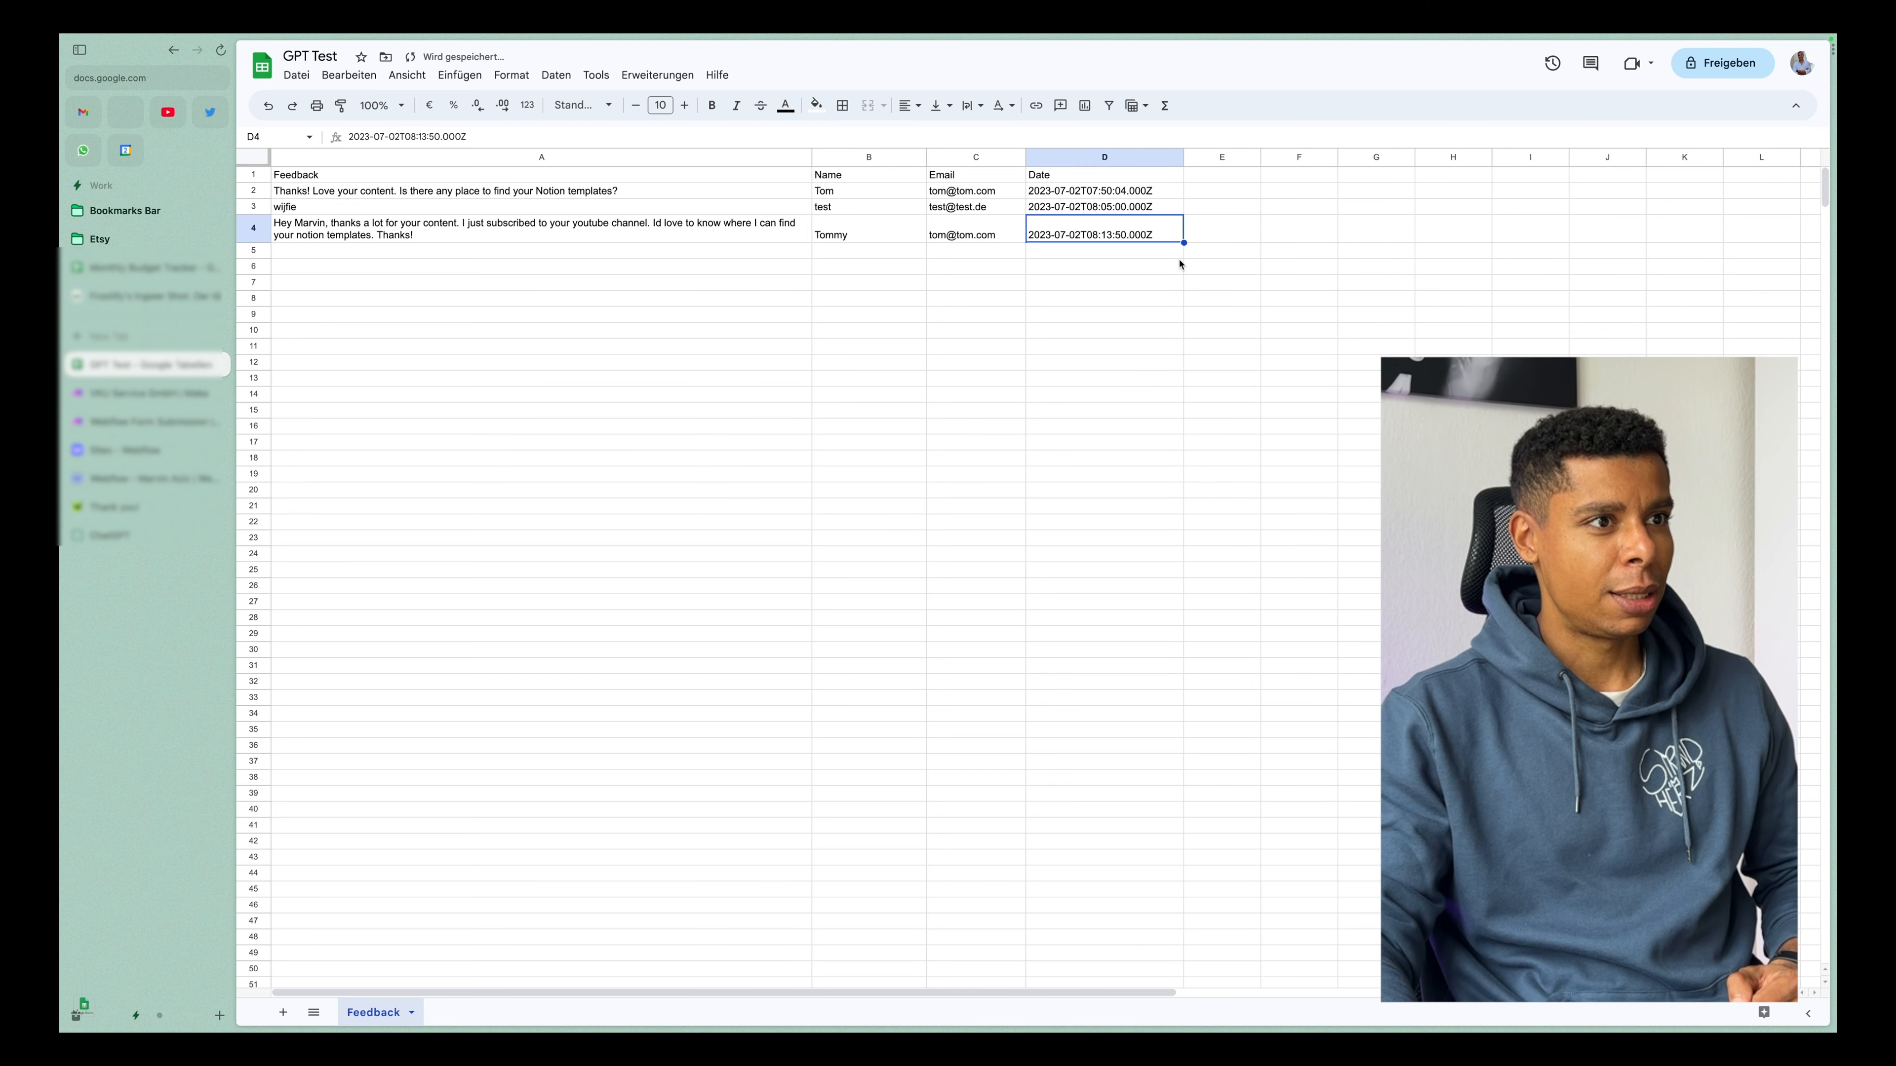
drag(1120, 251, 1123, 267)
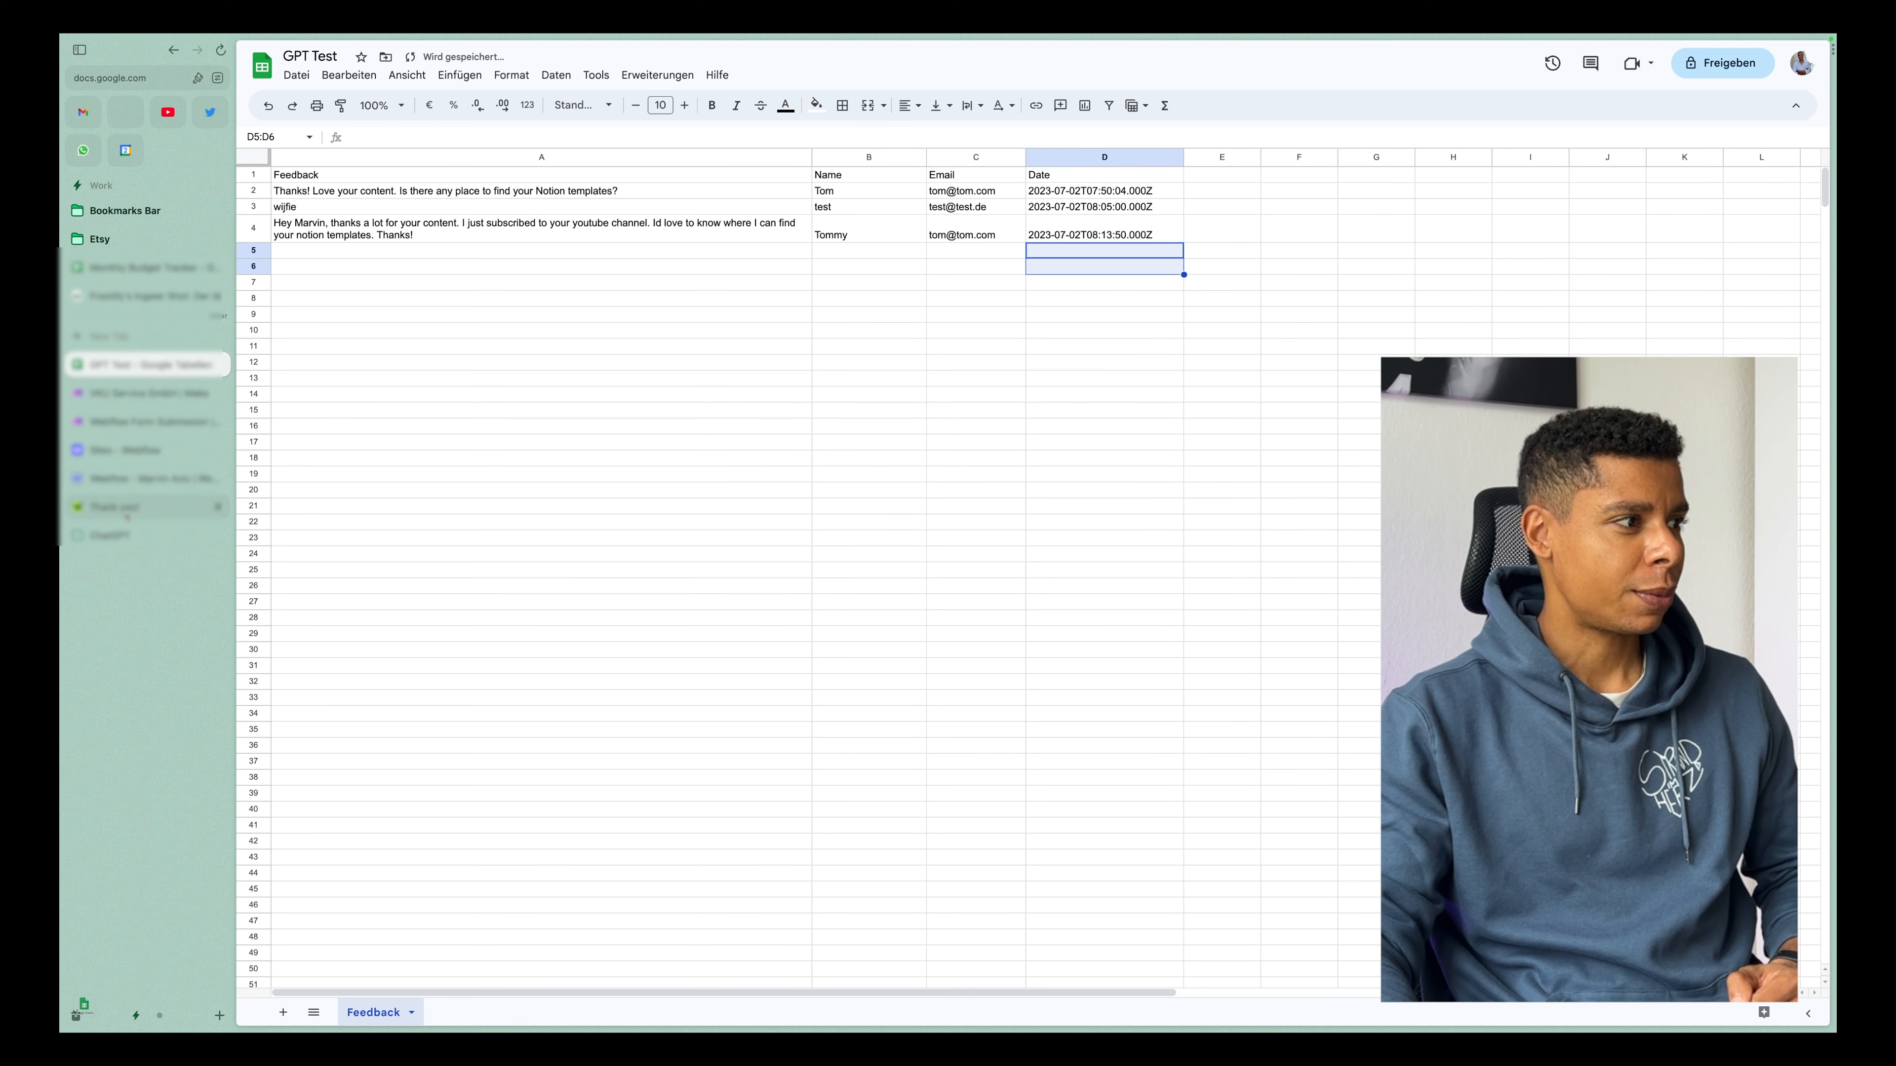
click(149, 507)
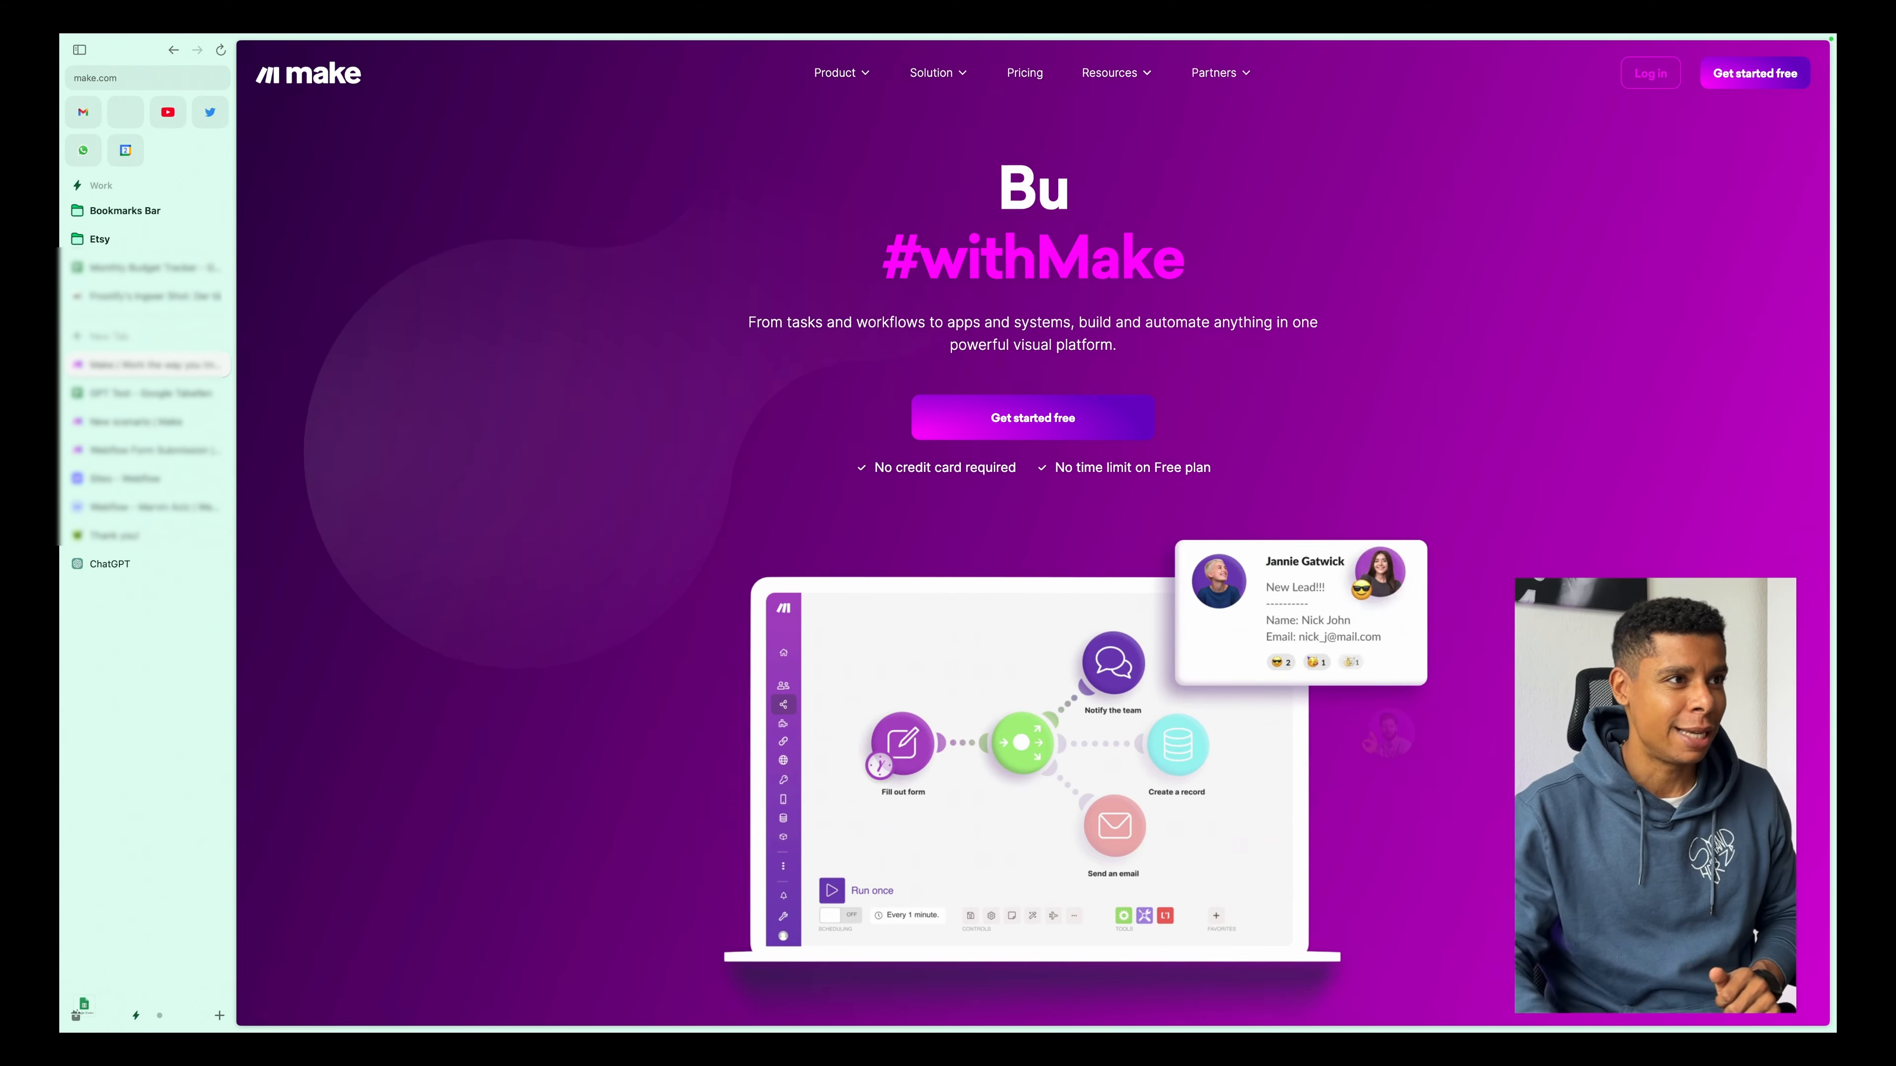
Review Make's pricing plans and the Free plan's details, and switch to the new scenario.
click(1027, 74)
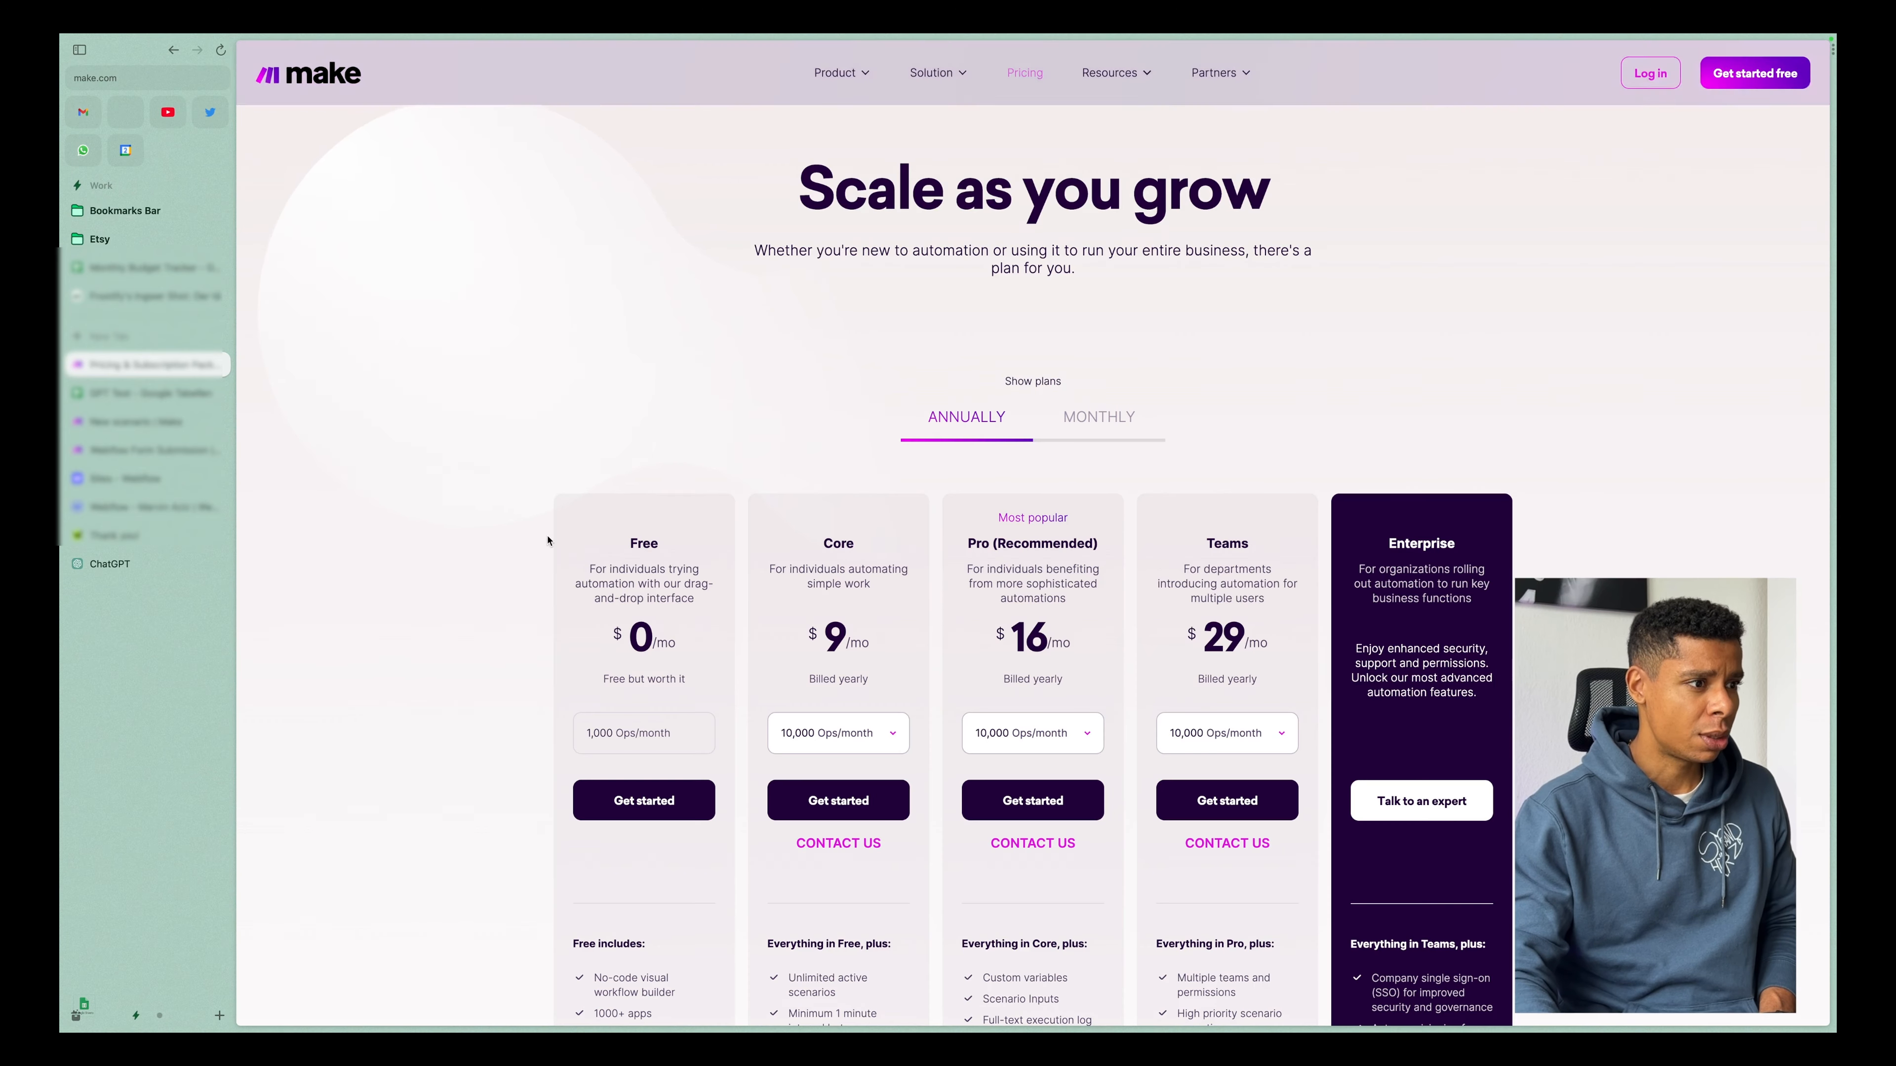
scroll(554, 545, down, 4)
drag(589, 275, 677, 352)
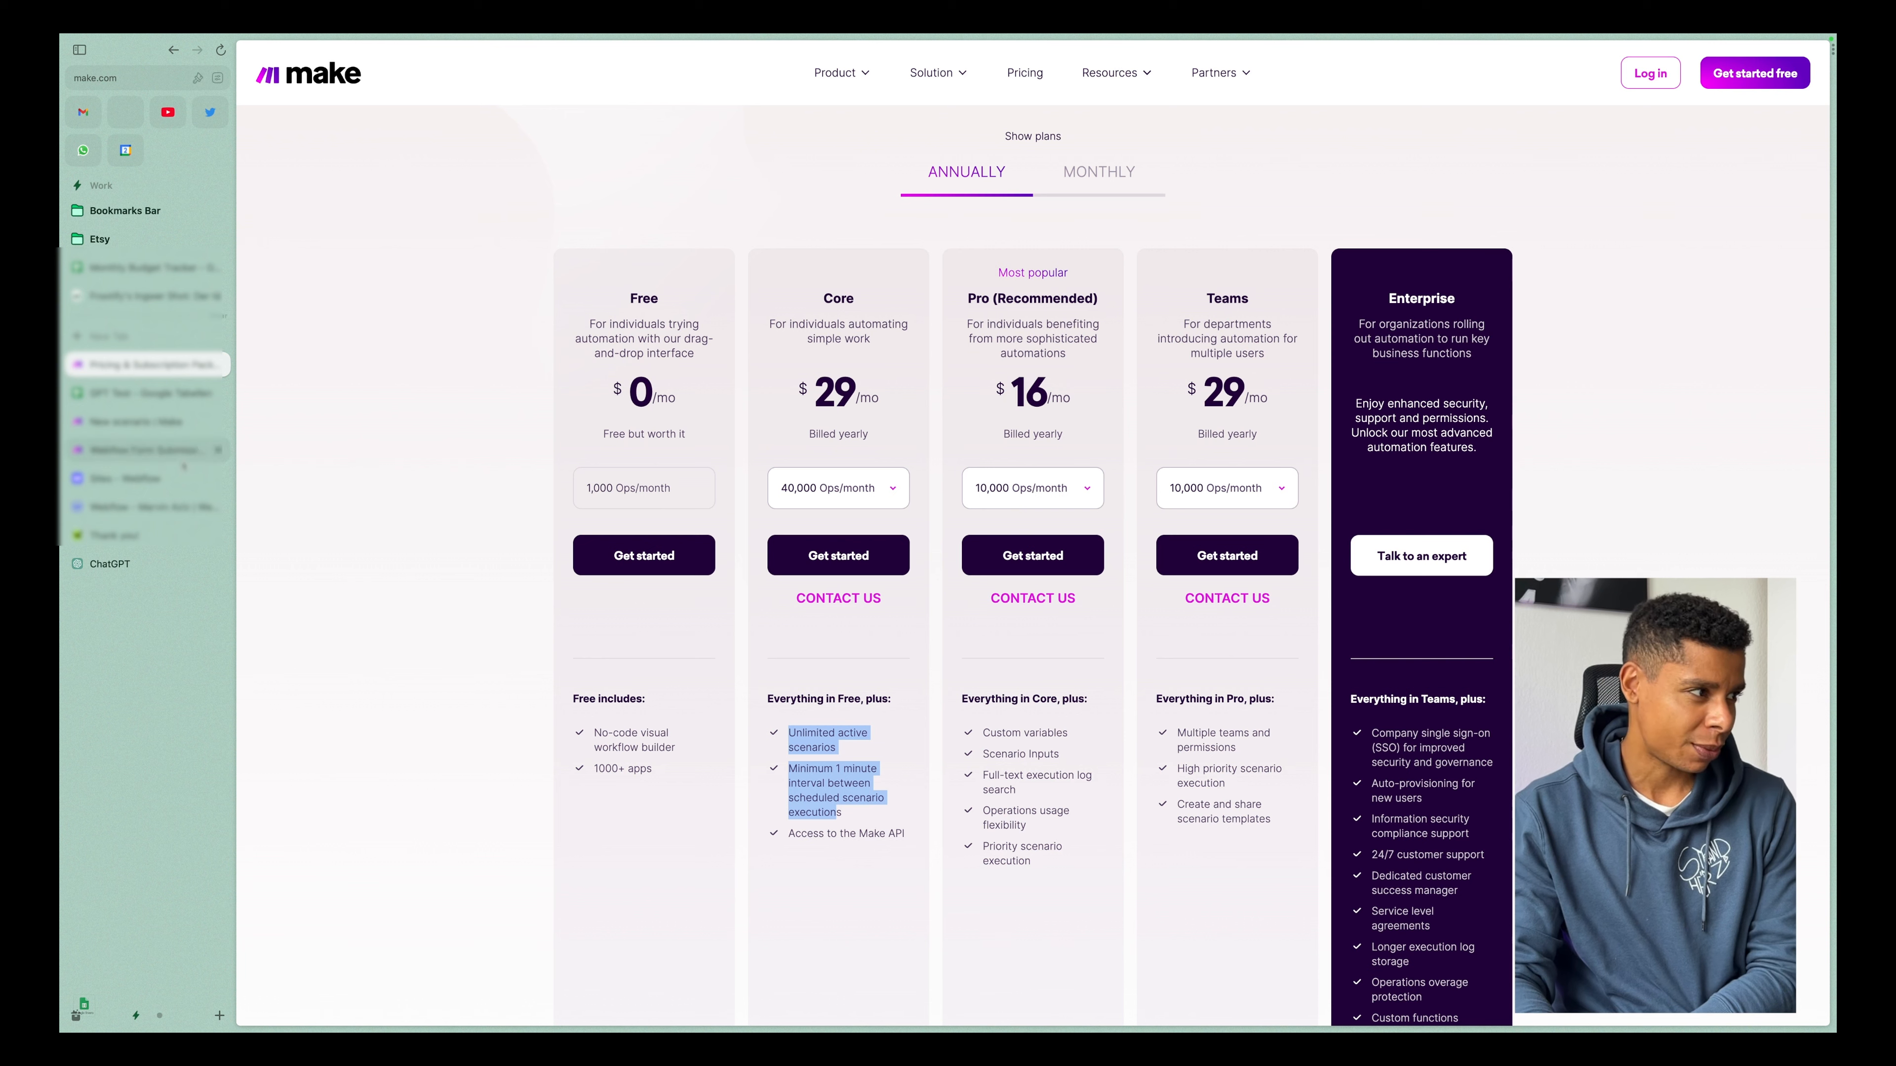
click(174, 425)
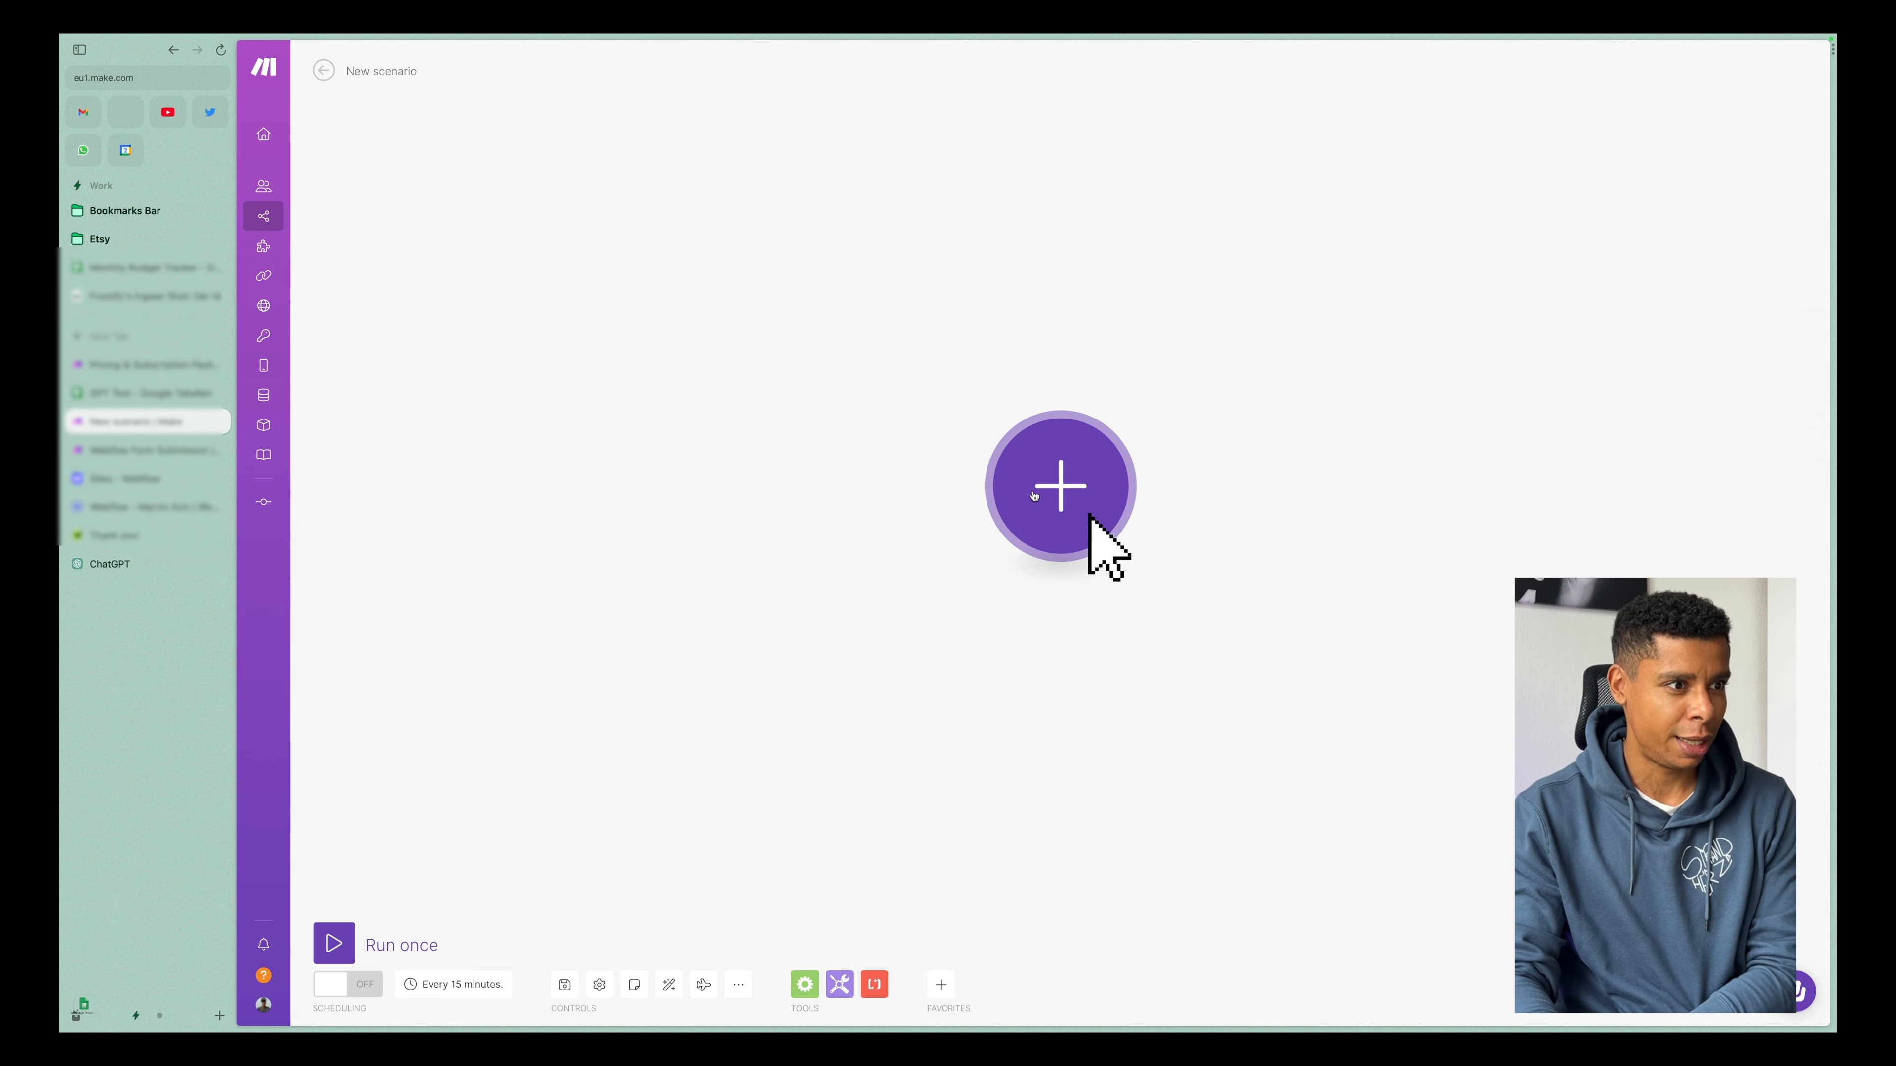
Add a Webflow Watch Events trigger as the first module of the new scenario.
click(1012, 498)
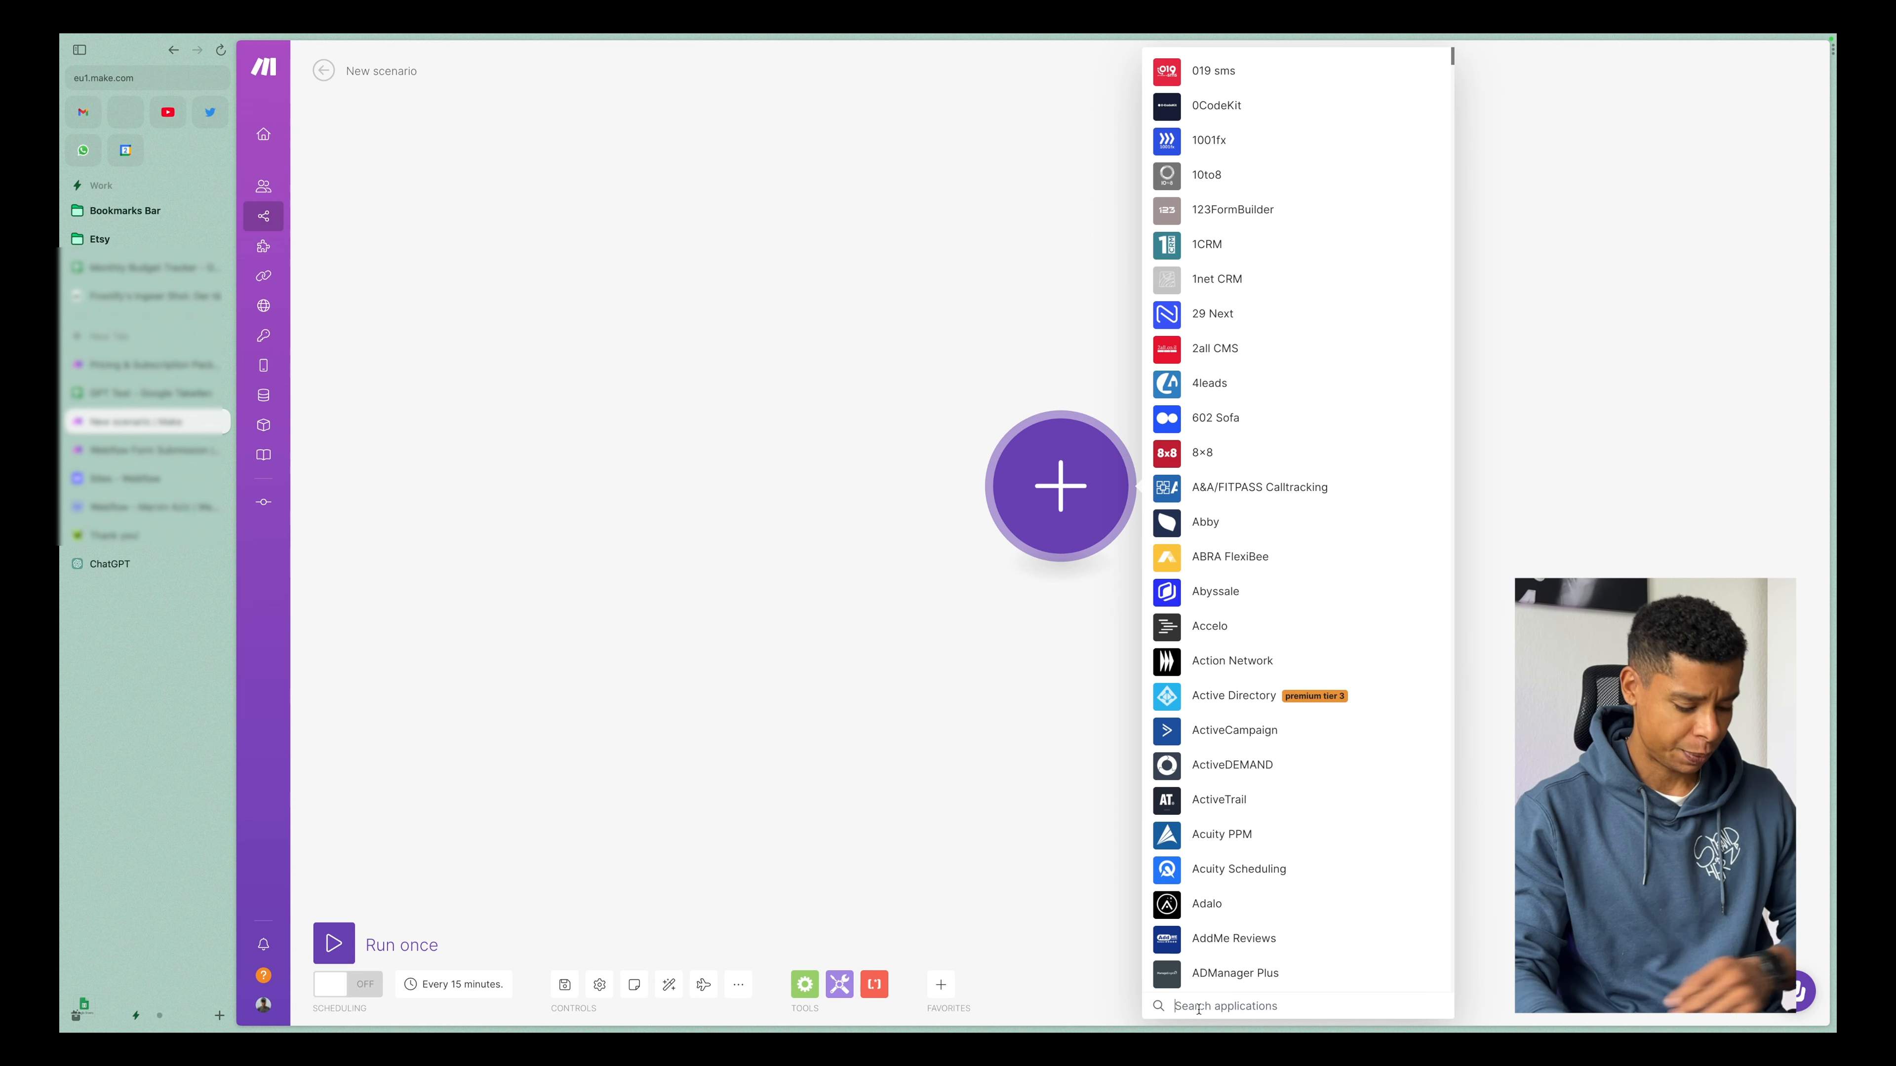
text(webflow)
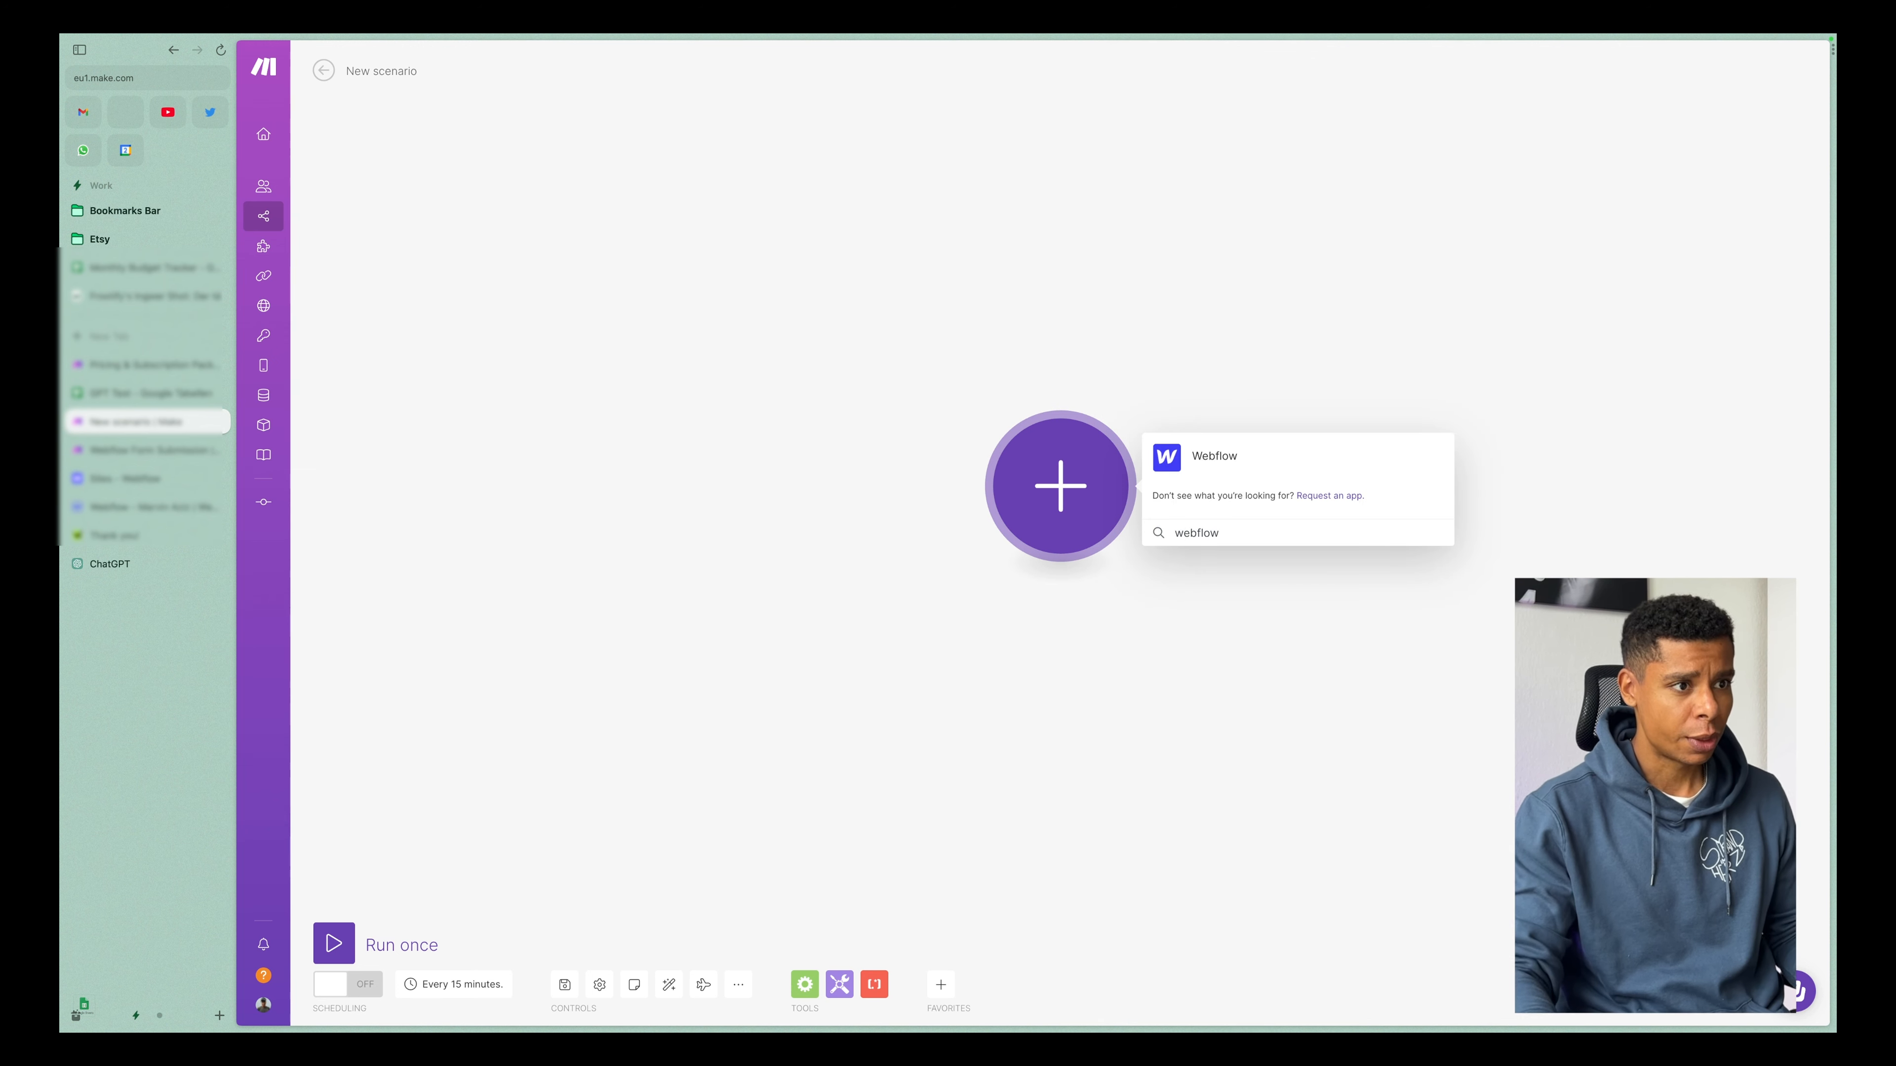
click(1163, 461)
scroll(1341, 221, down, 2)
scroll(1329, 150, up, 2)
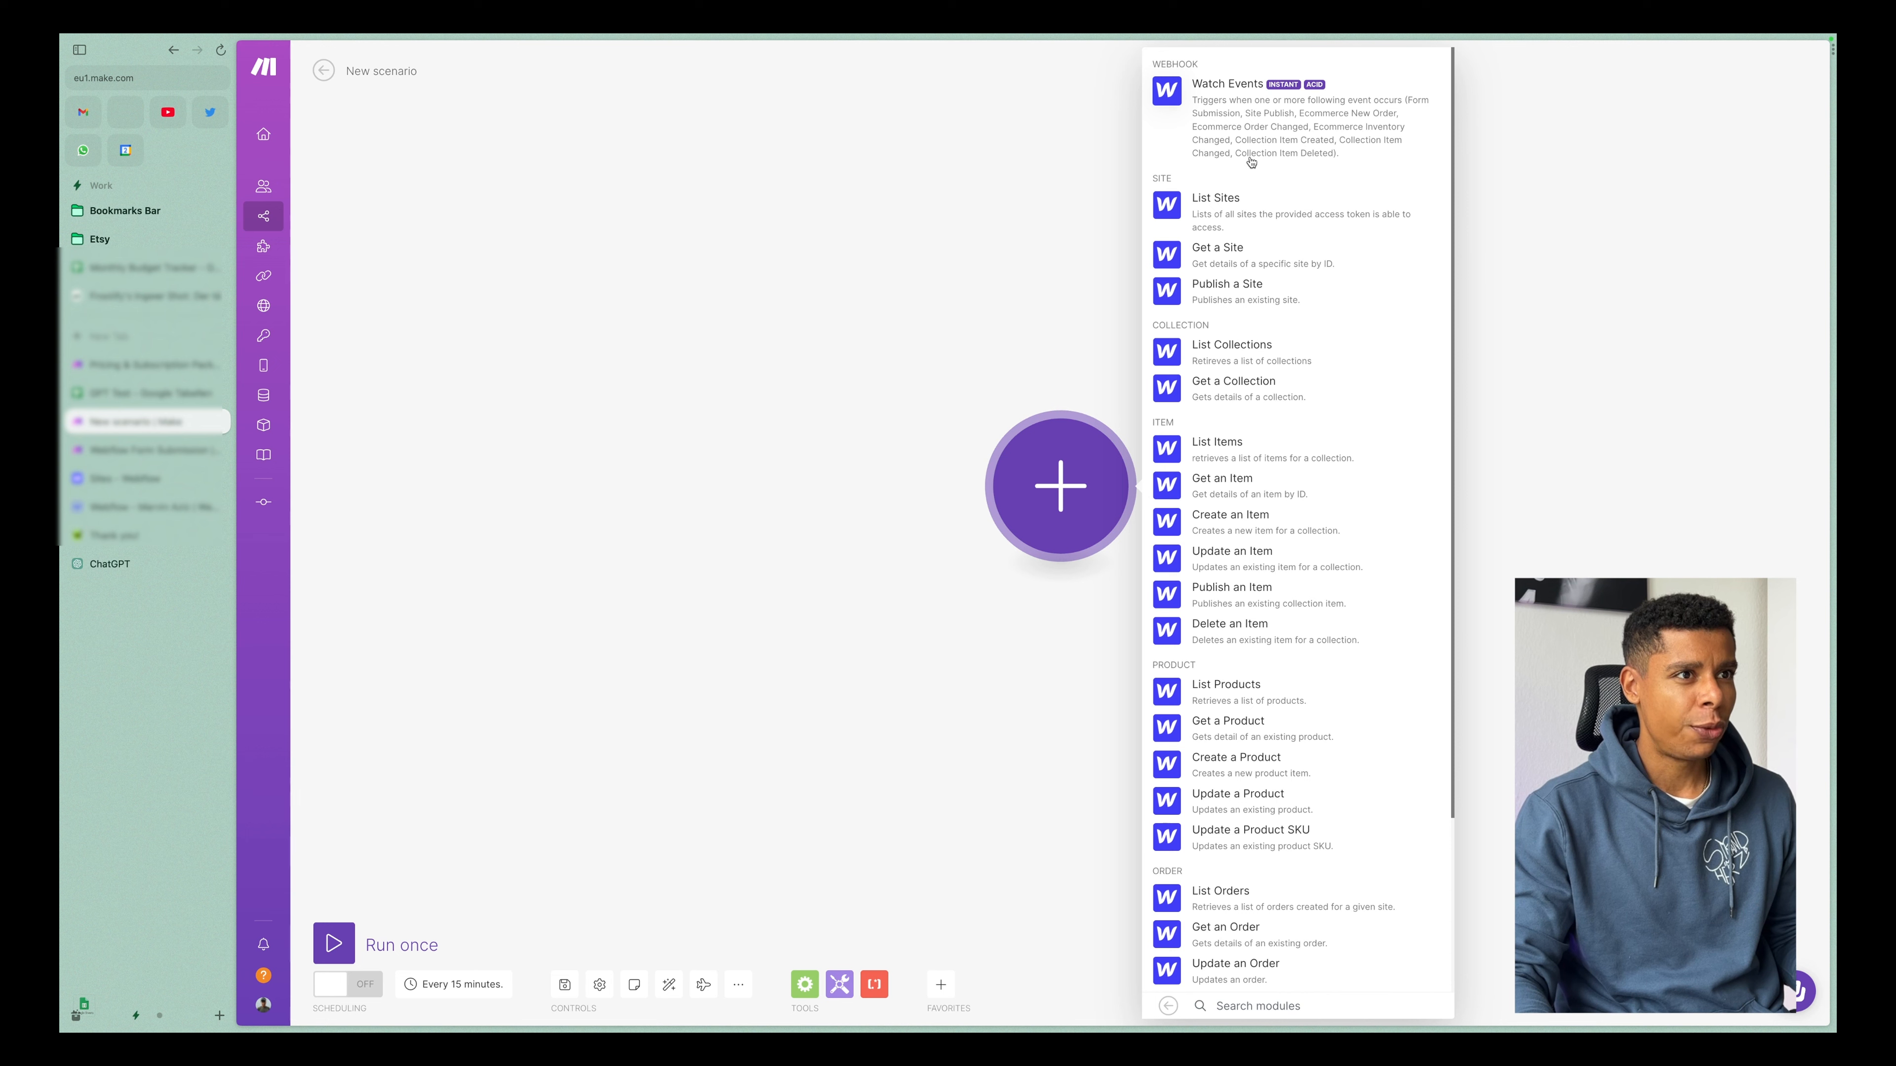
click(1276, 142)
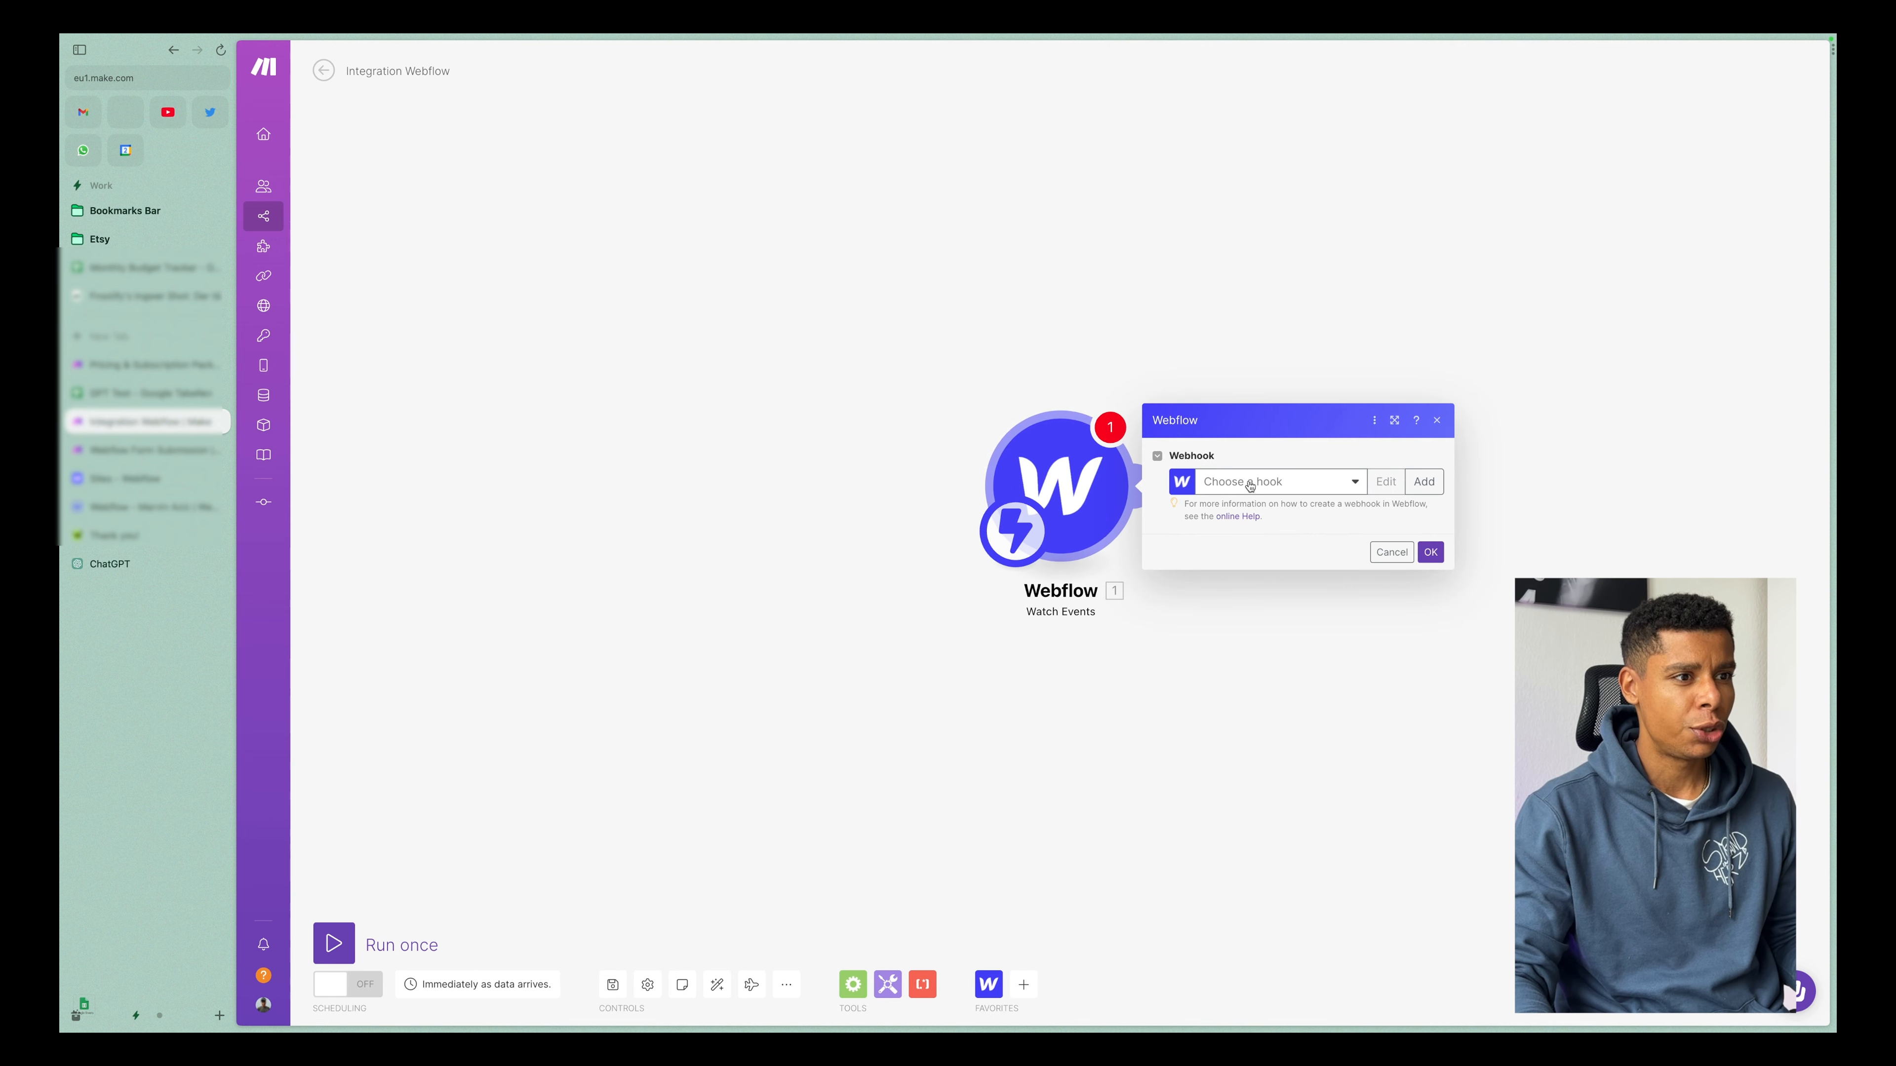
Try the Form Submission webhook on the Webflow trigger, cancel its settings and delete the module.
click(1280, 482)
click(1258, 505)
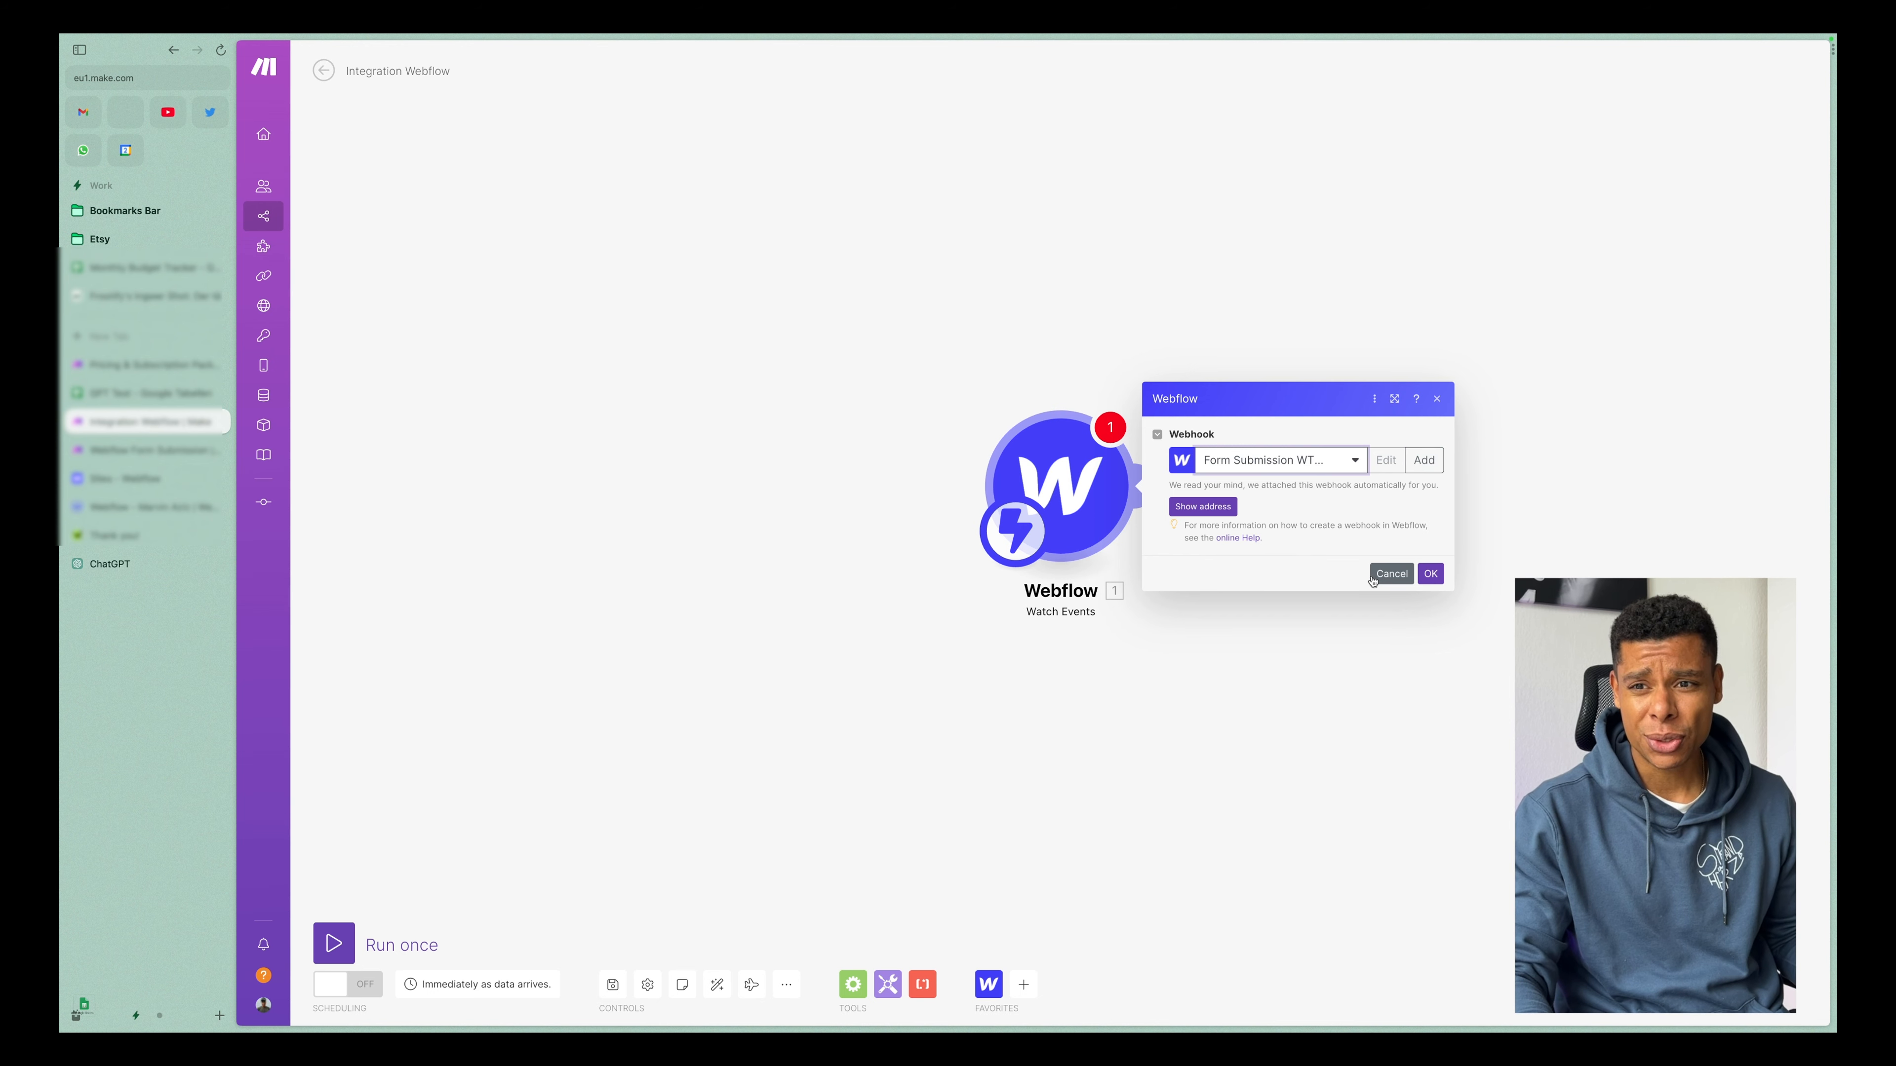
click(1391, 574)
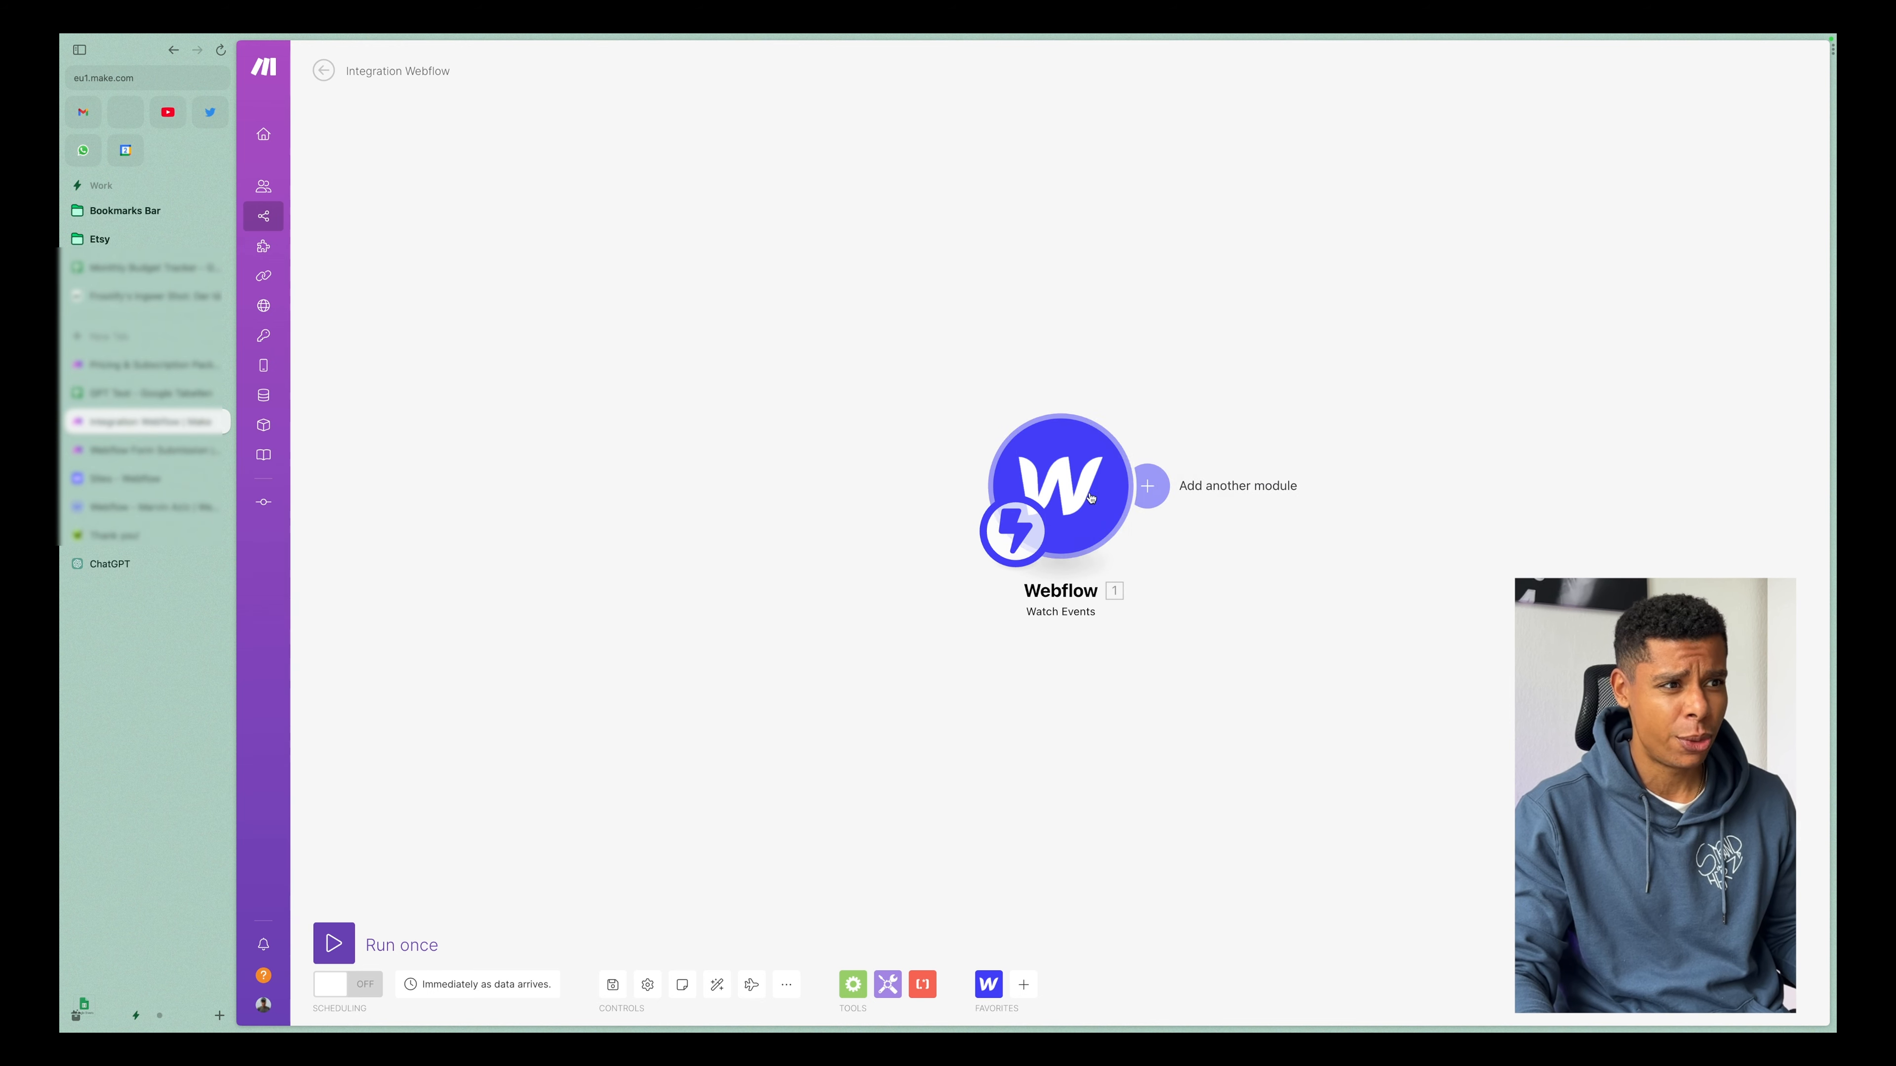
right_click(1097, 487)
click(1120, 631)
Add a Webhooks Custom webhook trigger as the scenario's first module.
click(1140, 487)
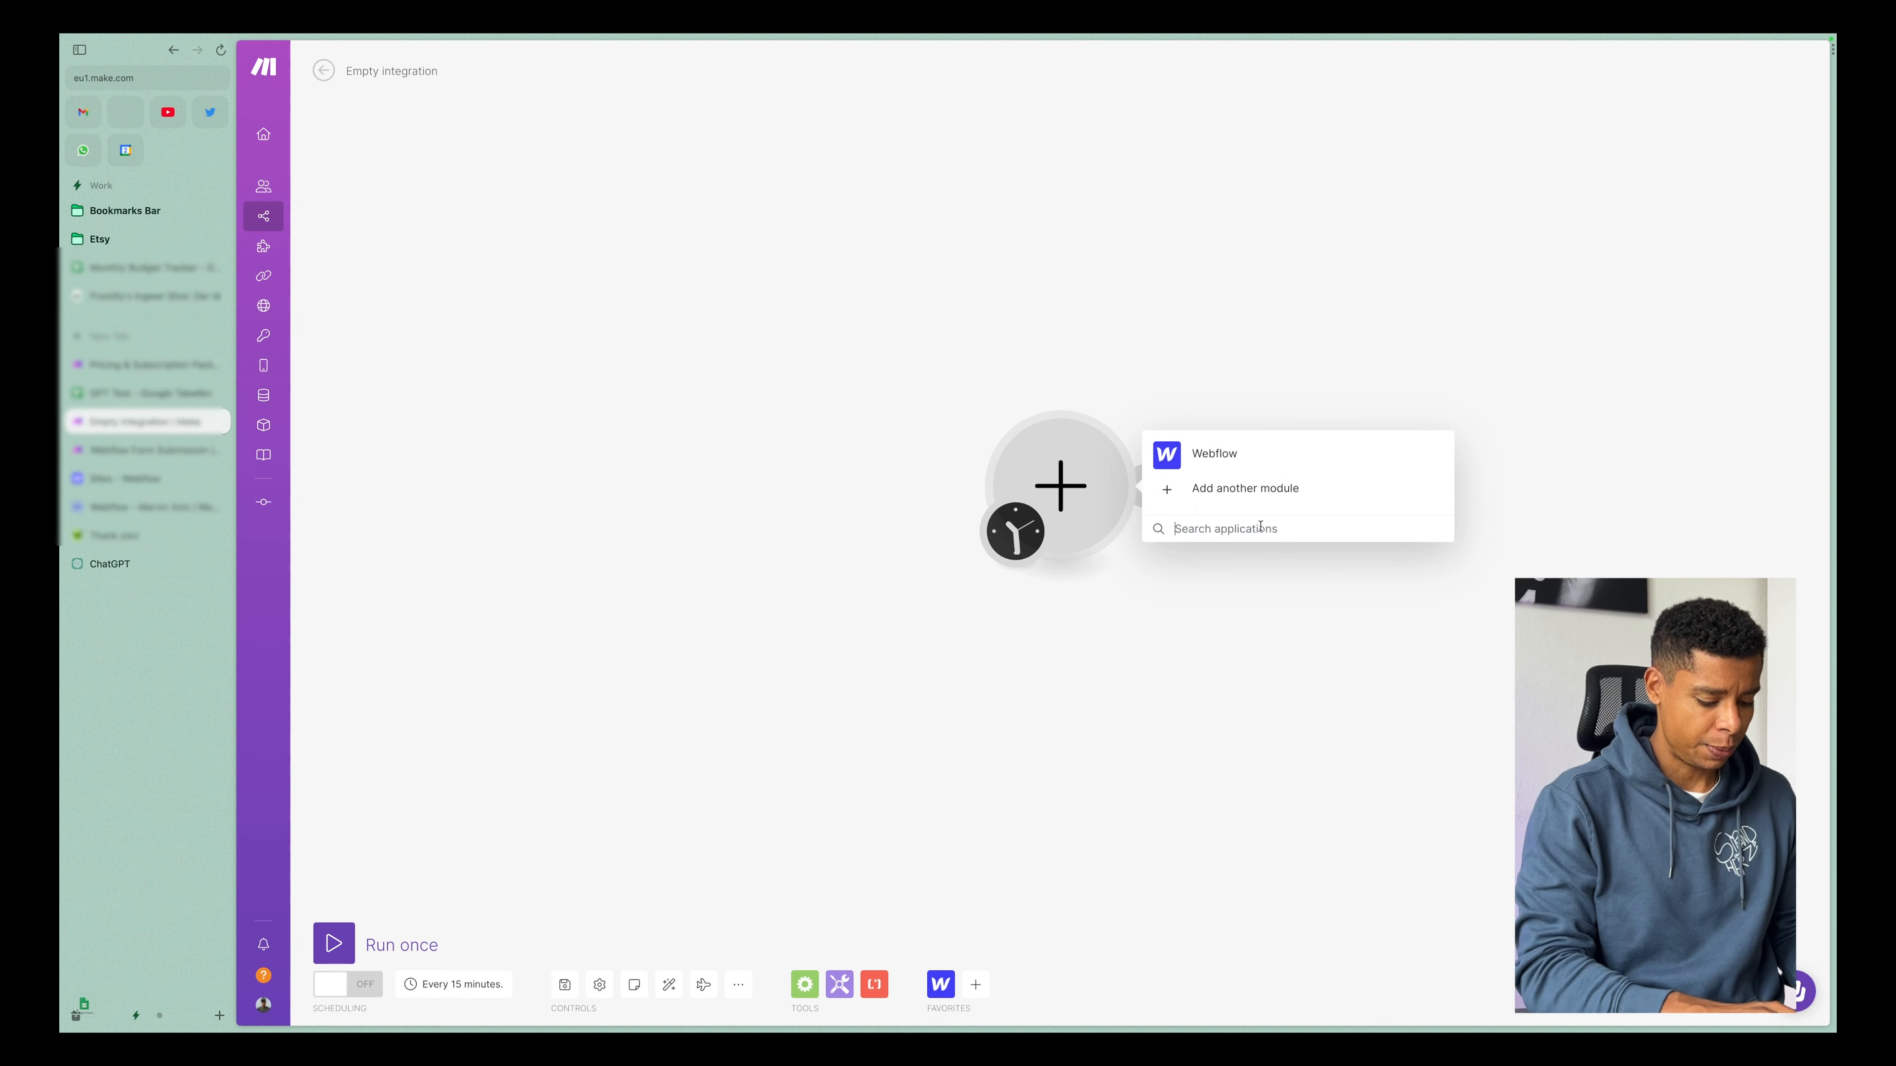
text(webhook)
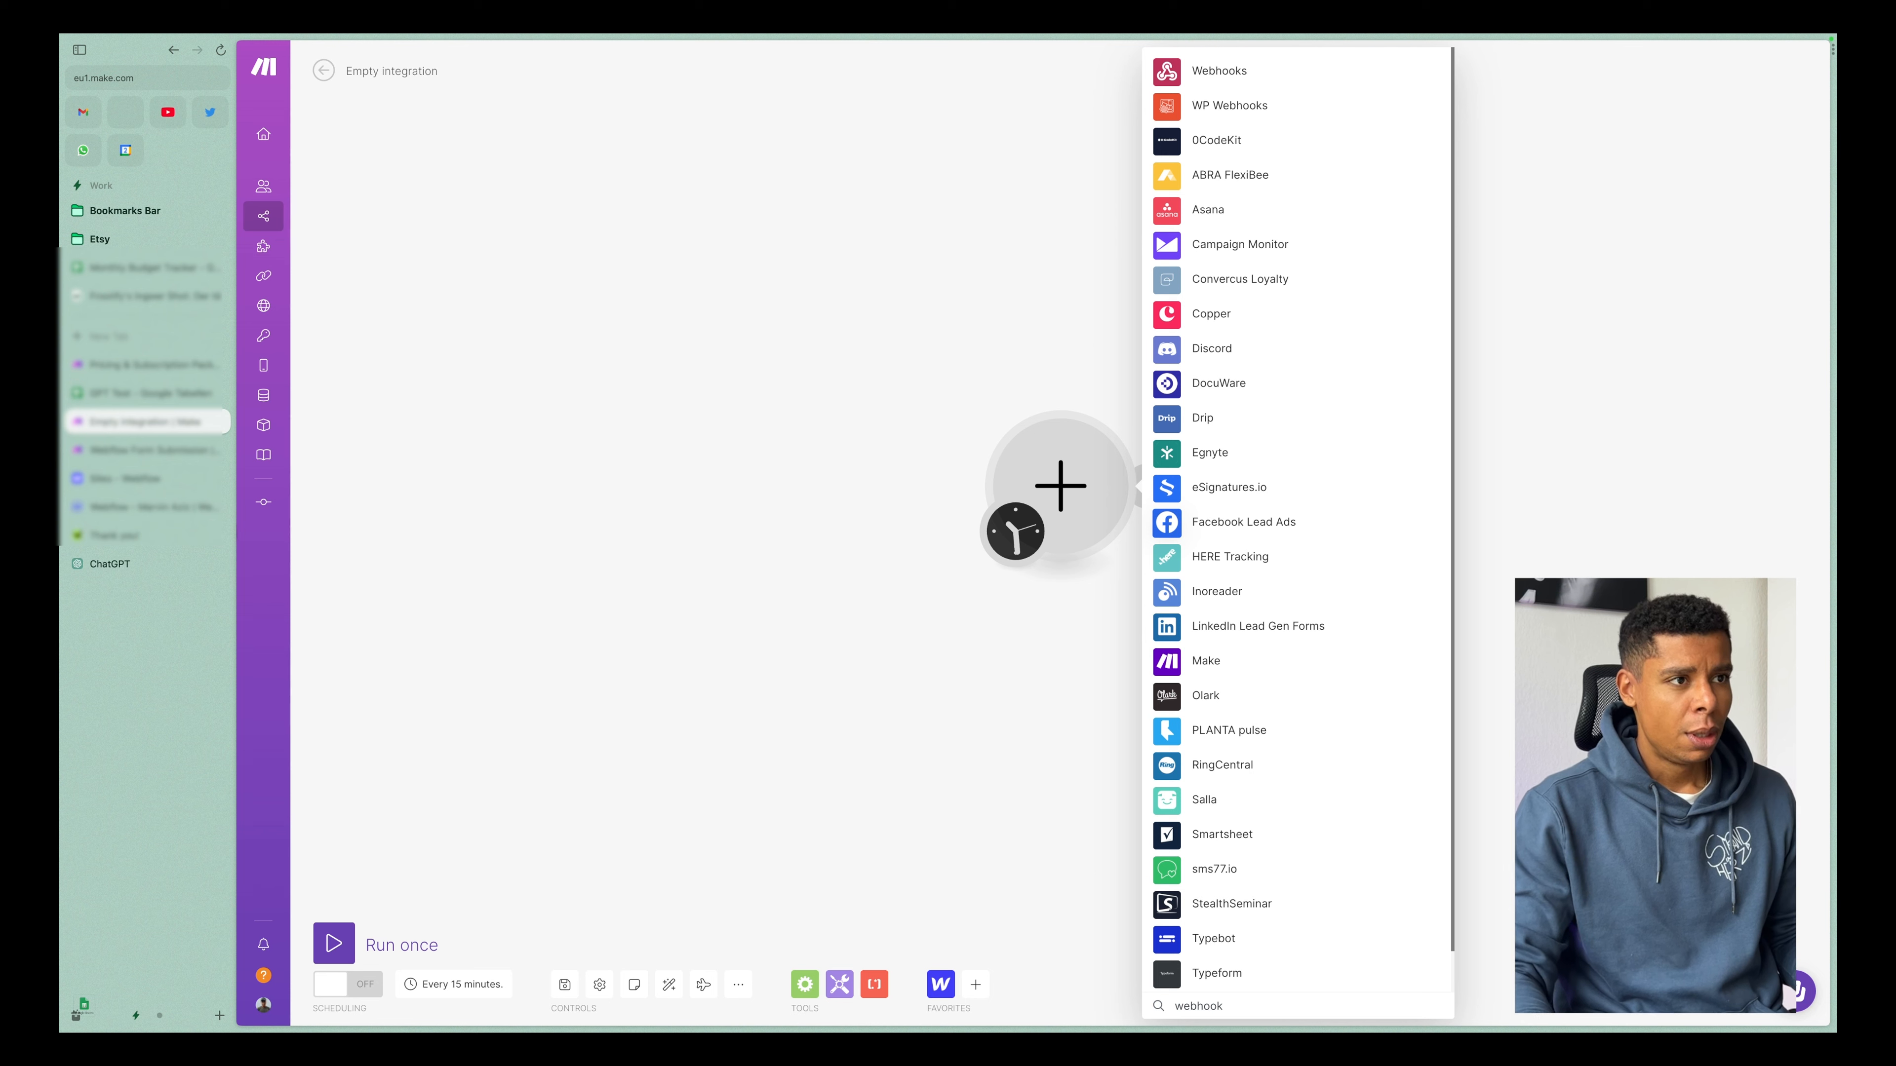
click(1202, 70)
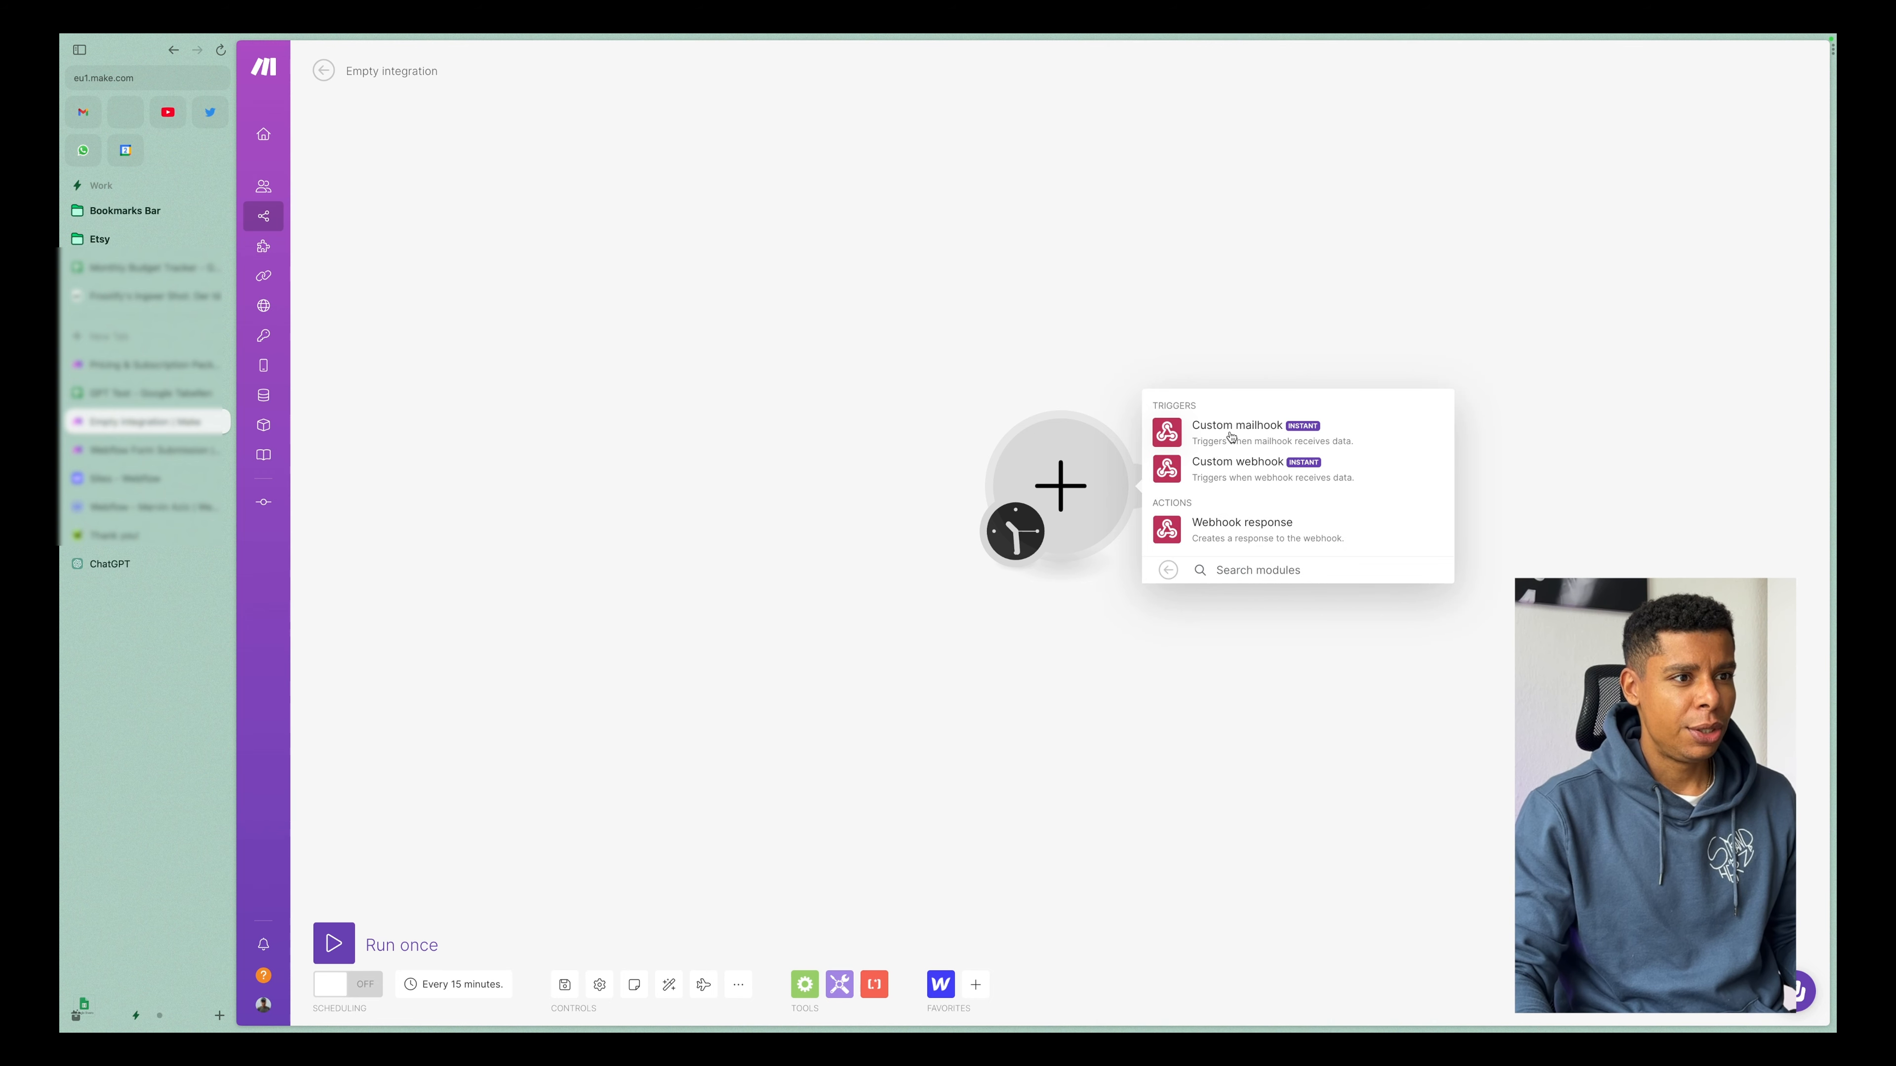
click(1216, 482)
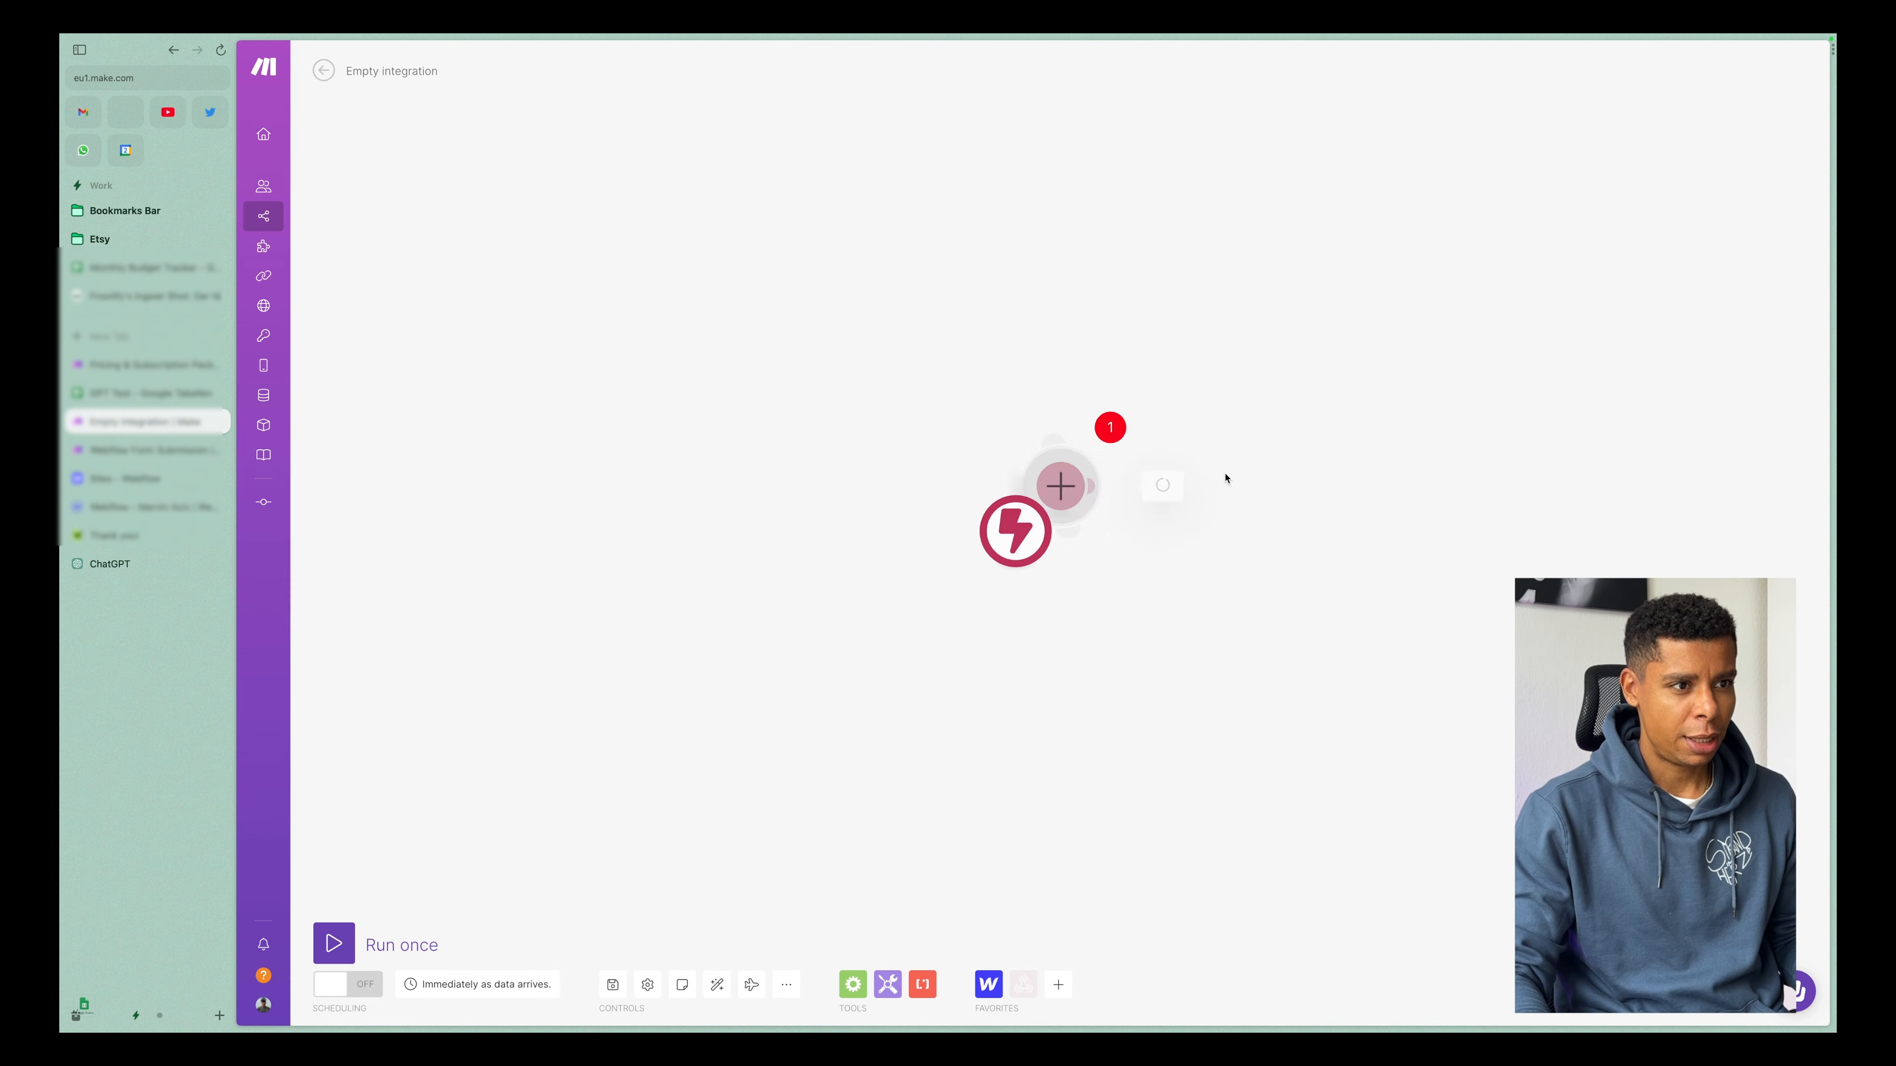
Select the existing My gateway-webhook for the custom webhook trigger, and open and close the form for creating another webhook.
click(1280, 484)
click(1276, 505)
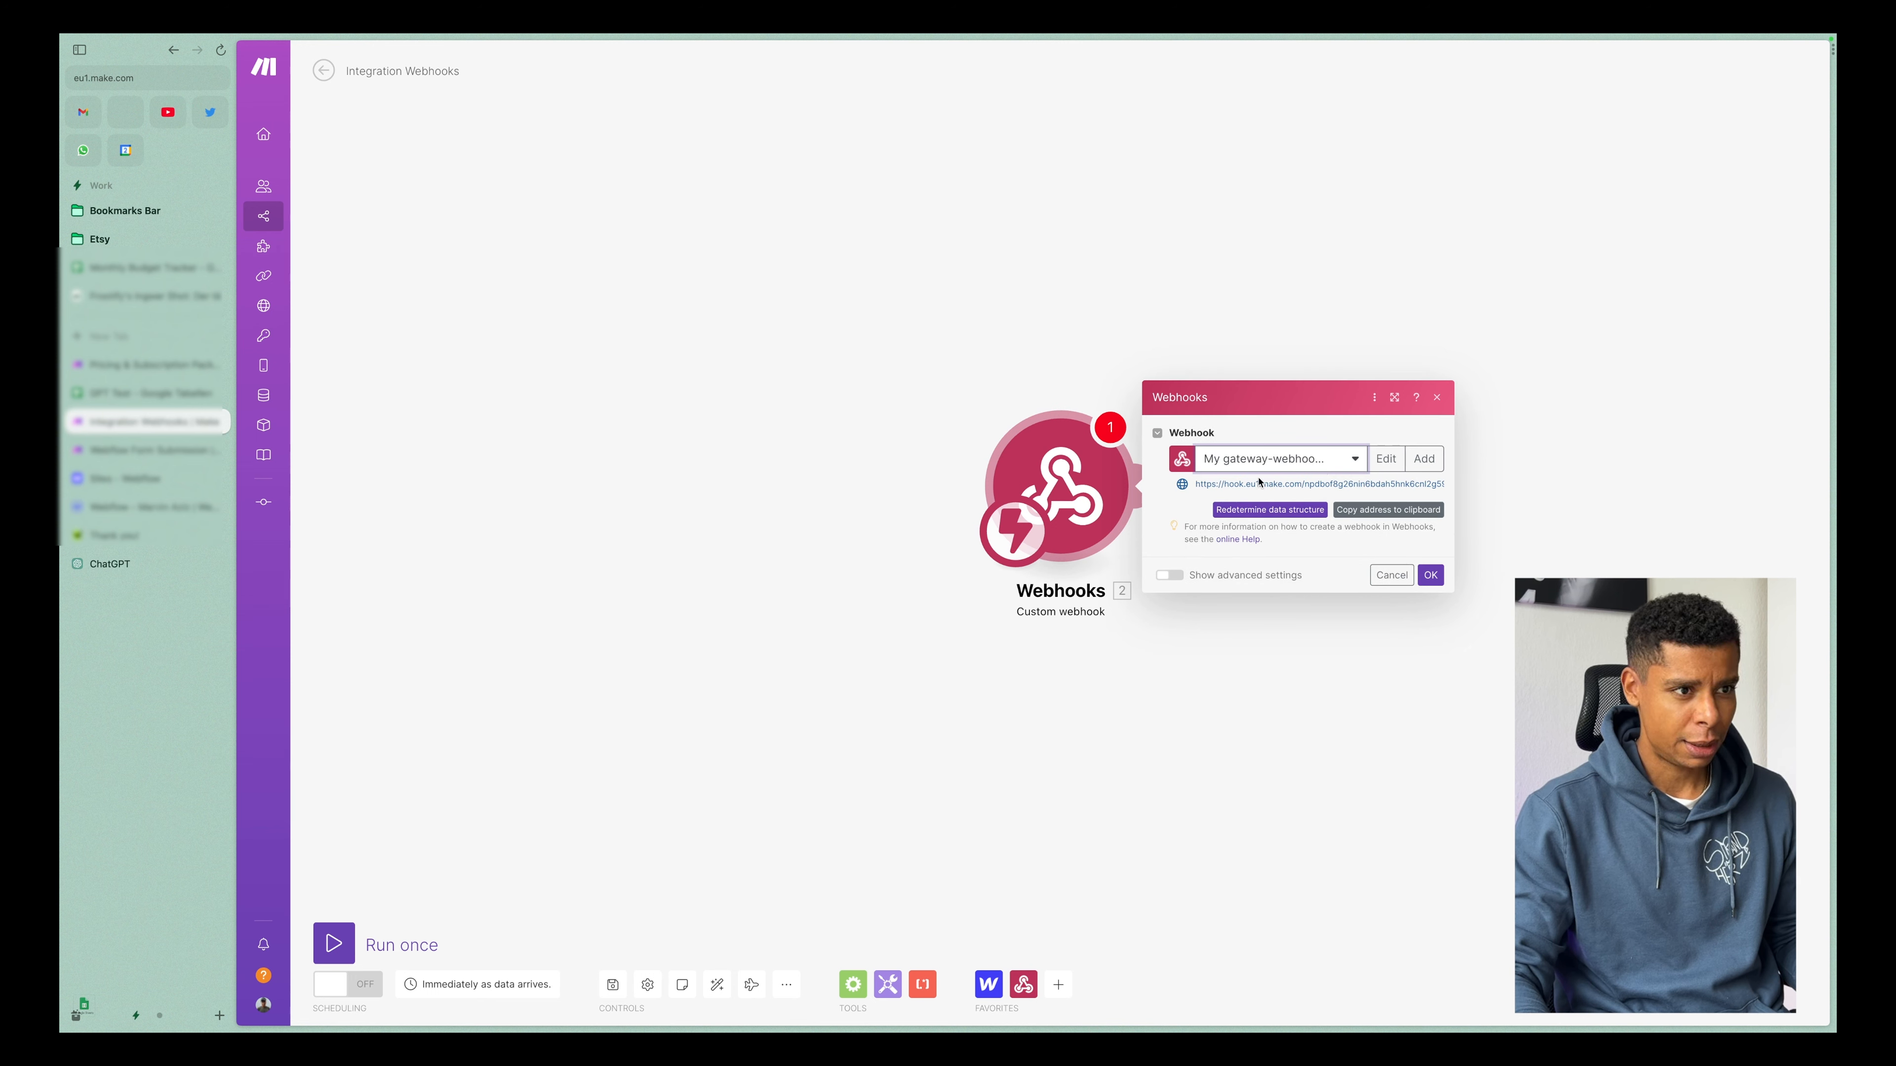
click(1421, 465)
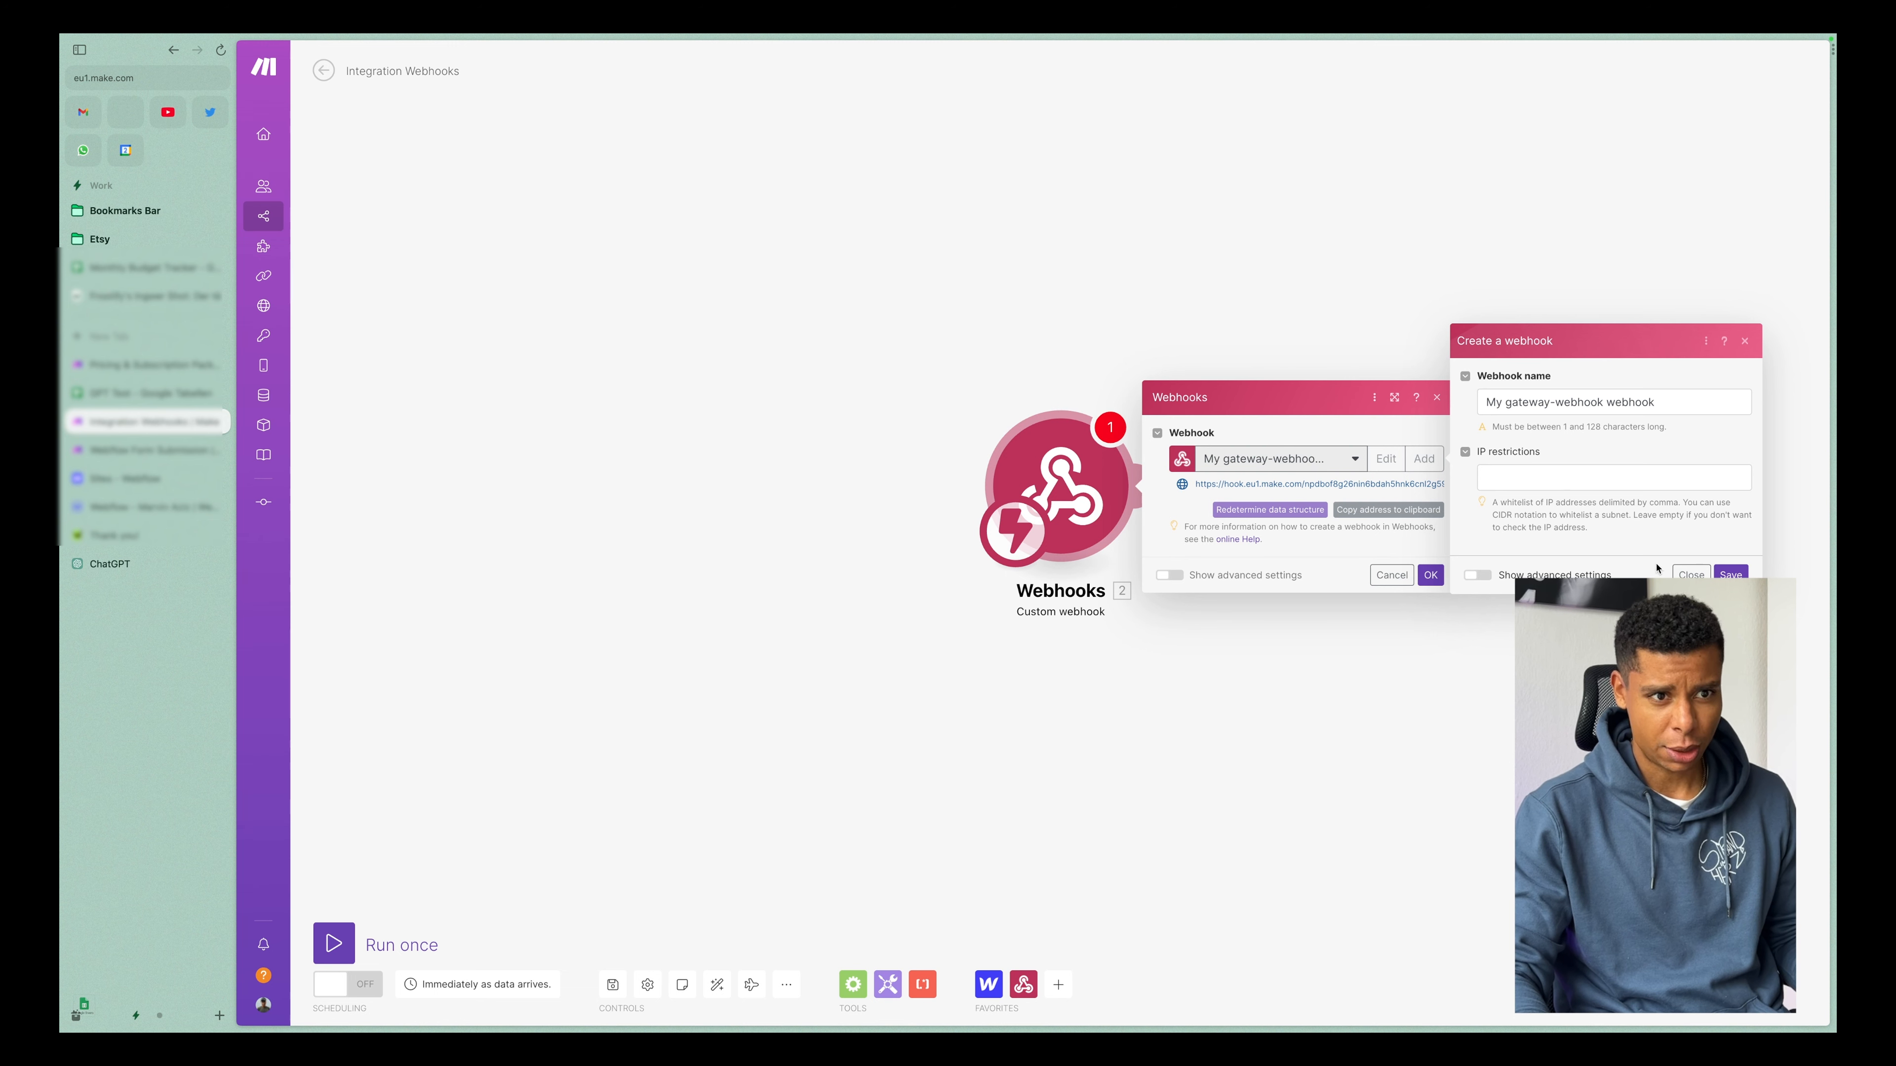
click(1691, 580)
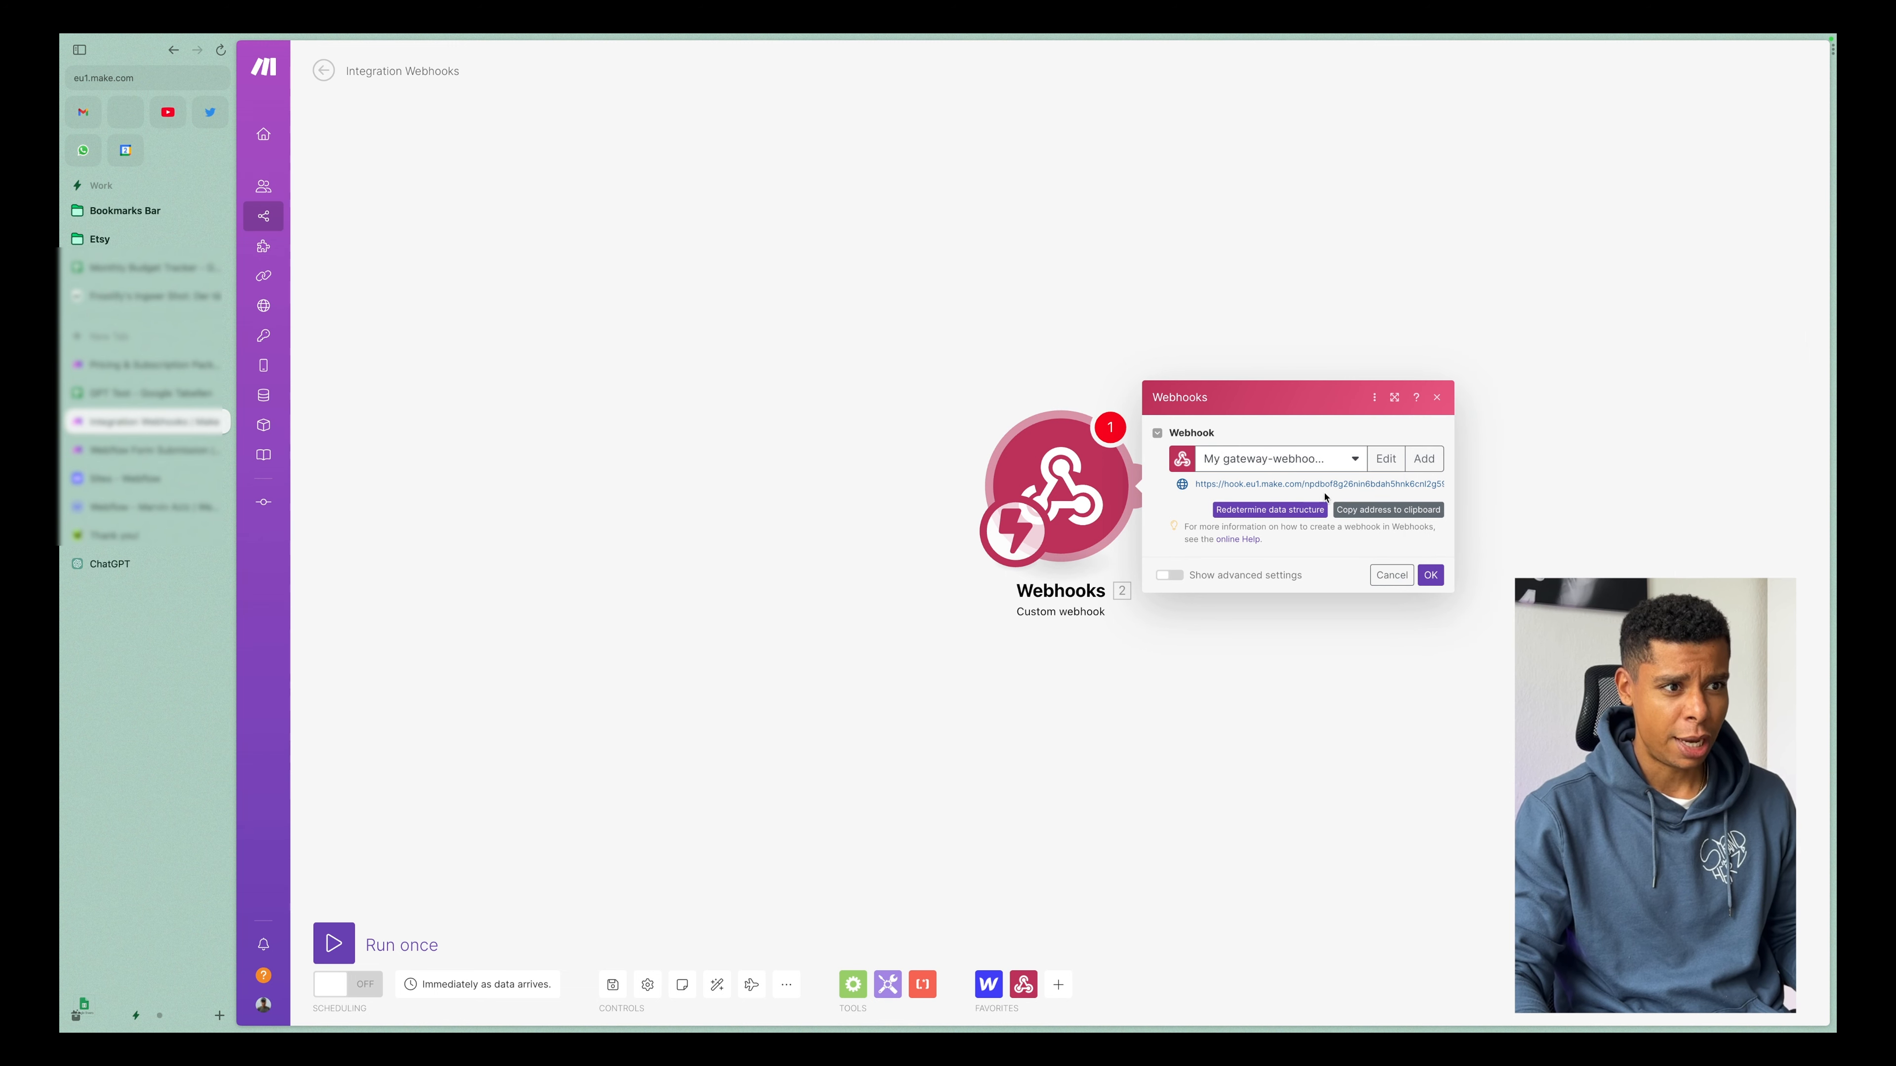
Highlight the custom webhook's address, especially its unique ending, and close the module's settings.
drag(1216, 484, 1425, 489)
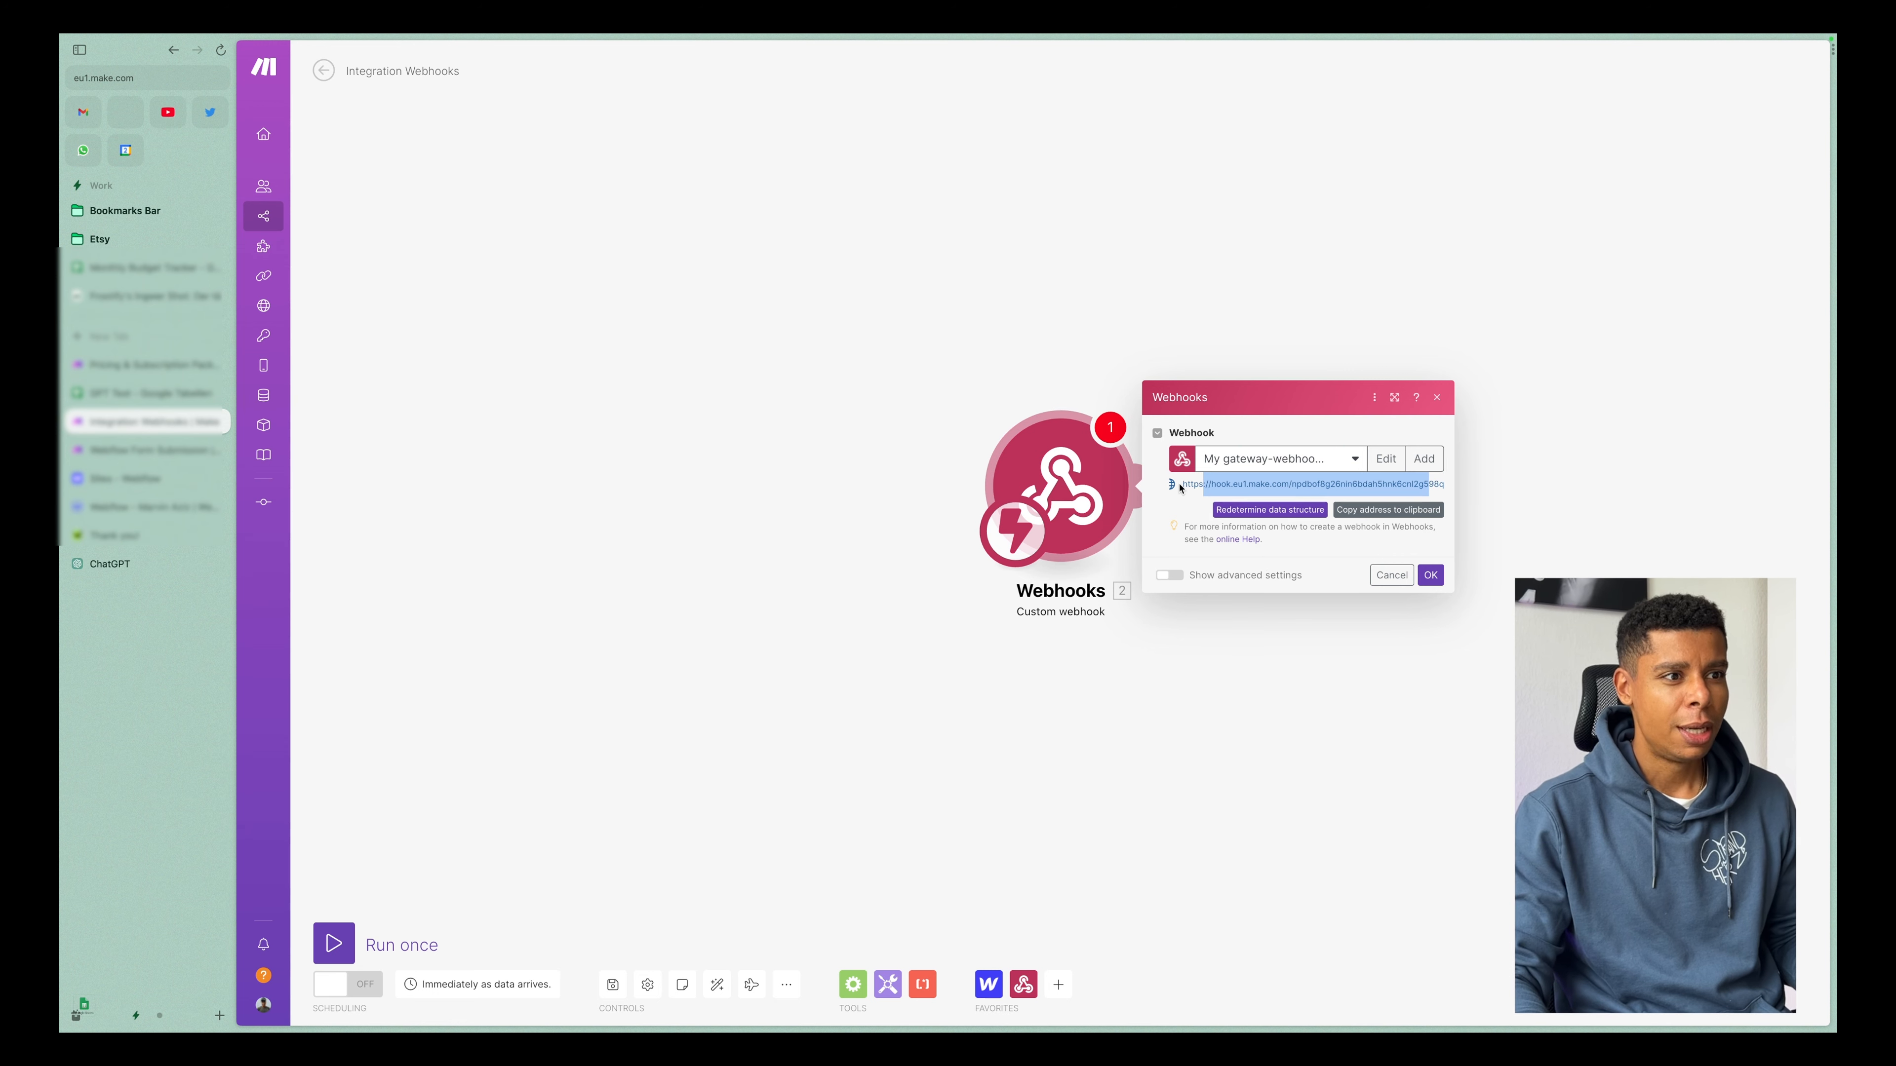
drag(1182, 484, 1452, 479)
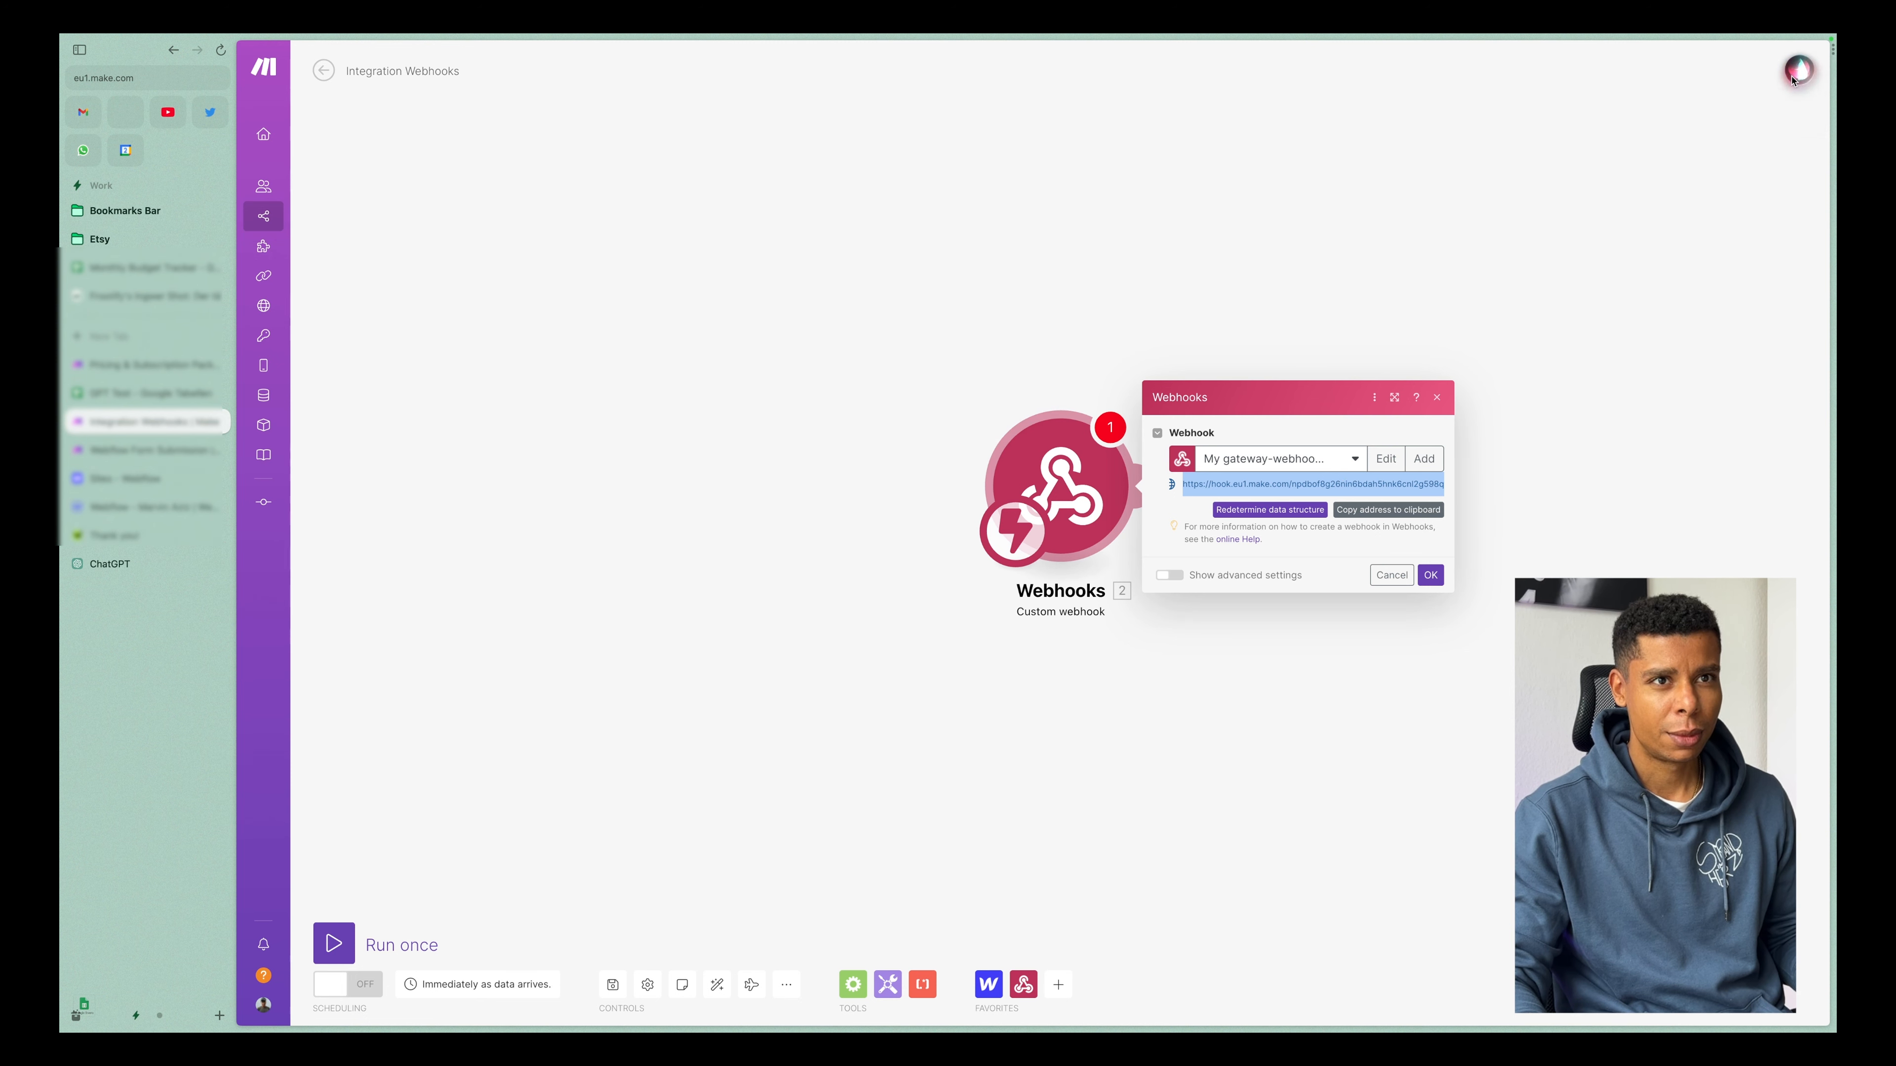
click(1747, 258)
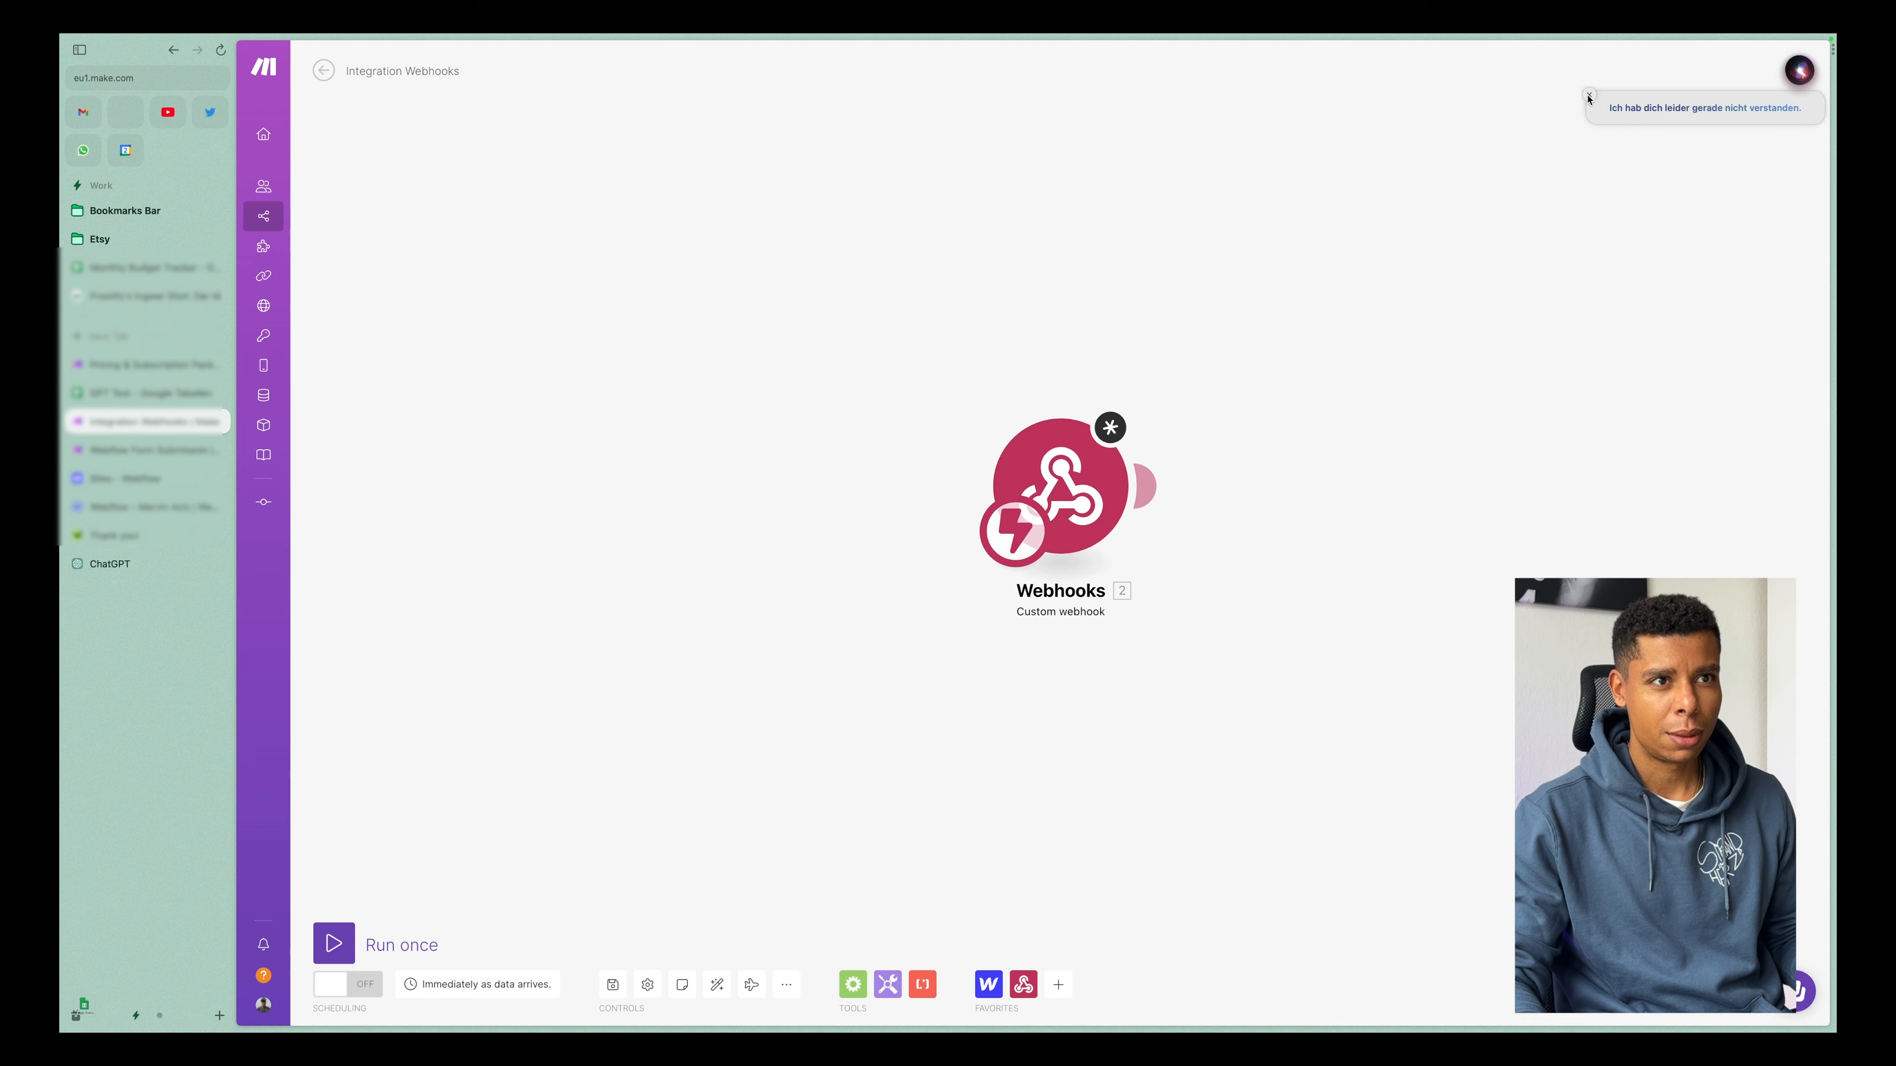
click(1588, 94)
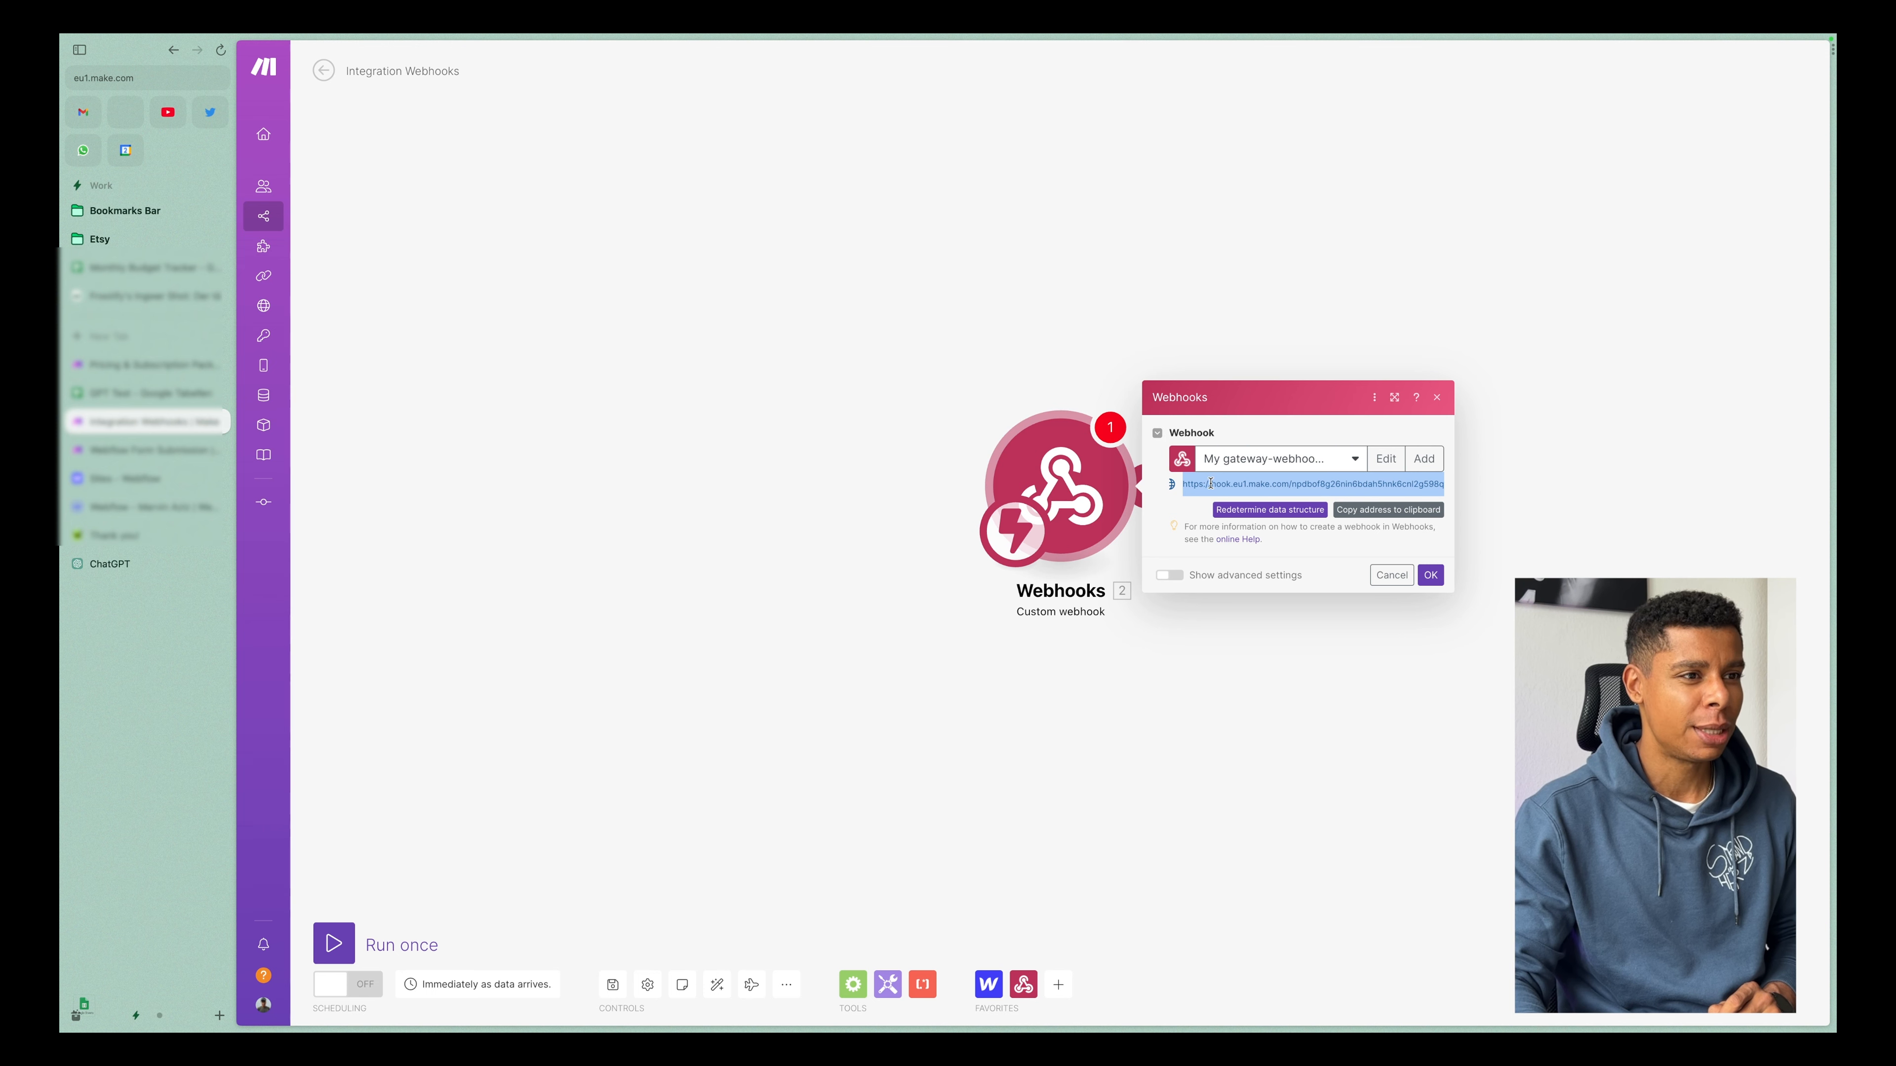
drag(1293, 487, 1439, 486)
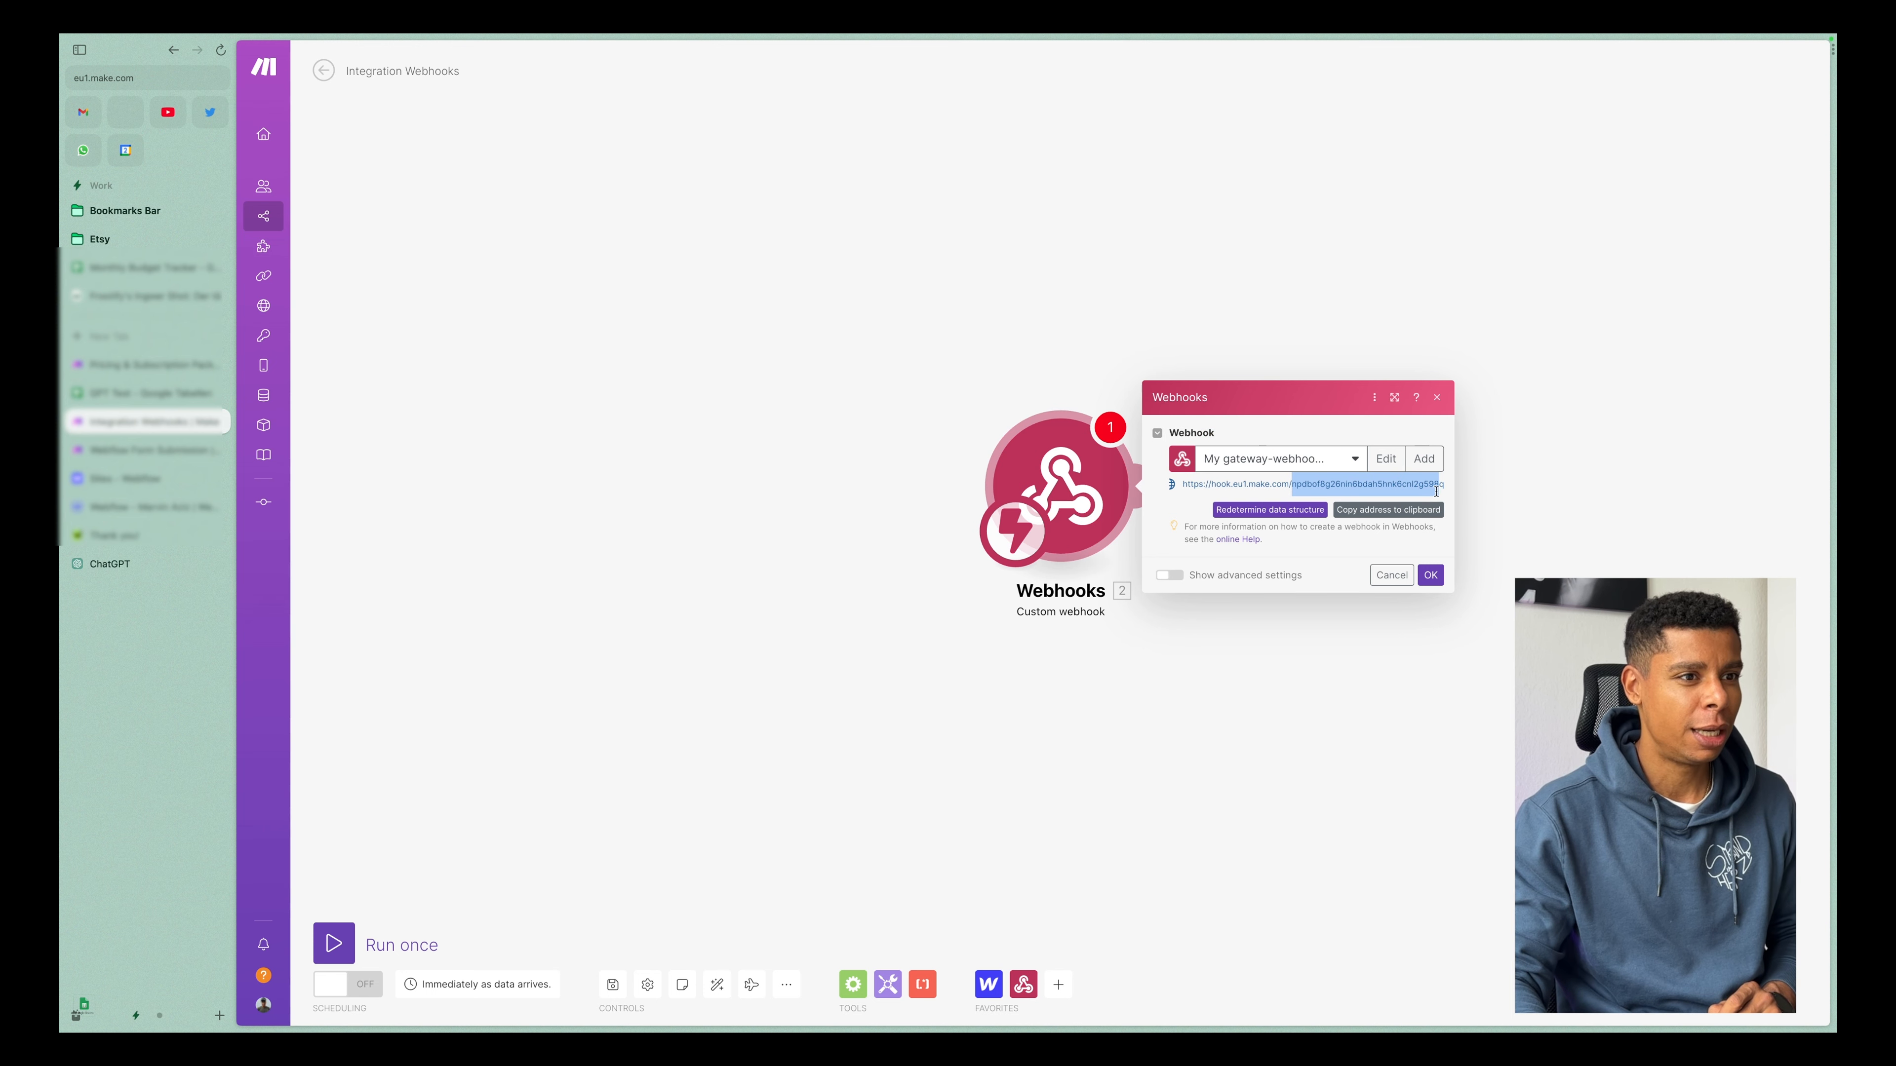
click(1253, 657)
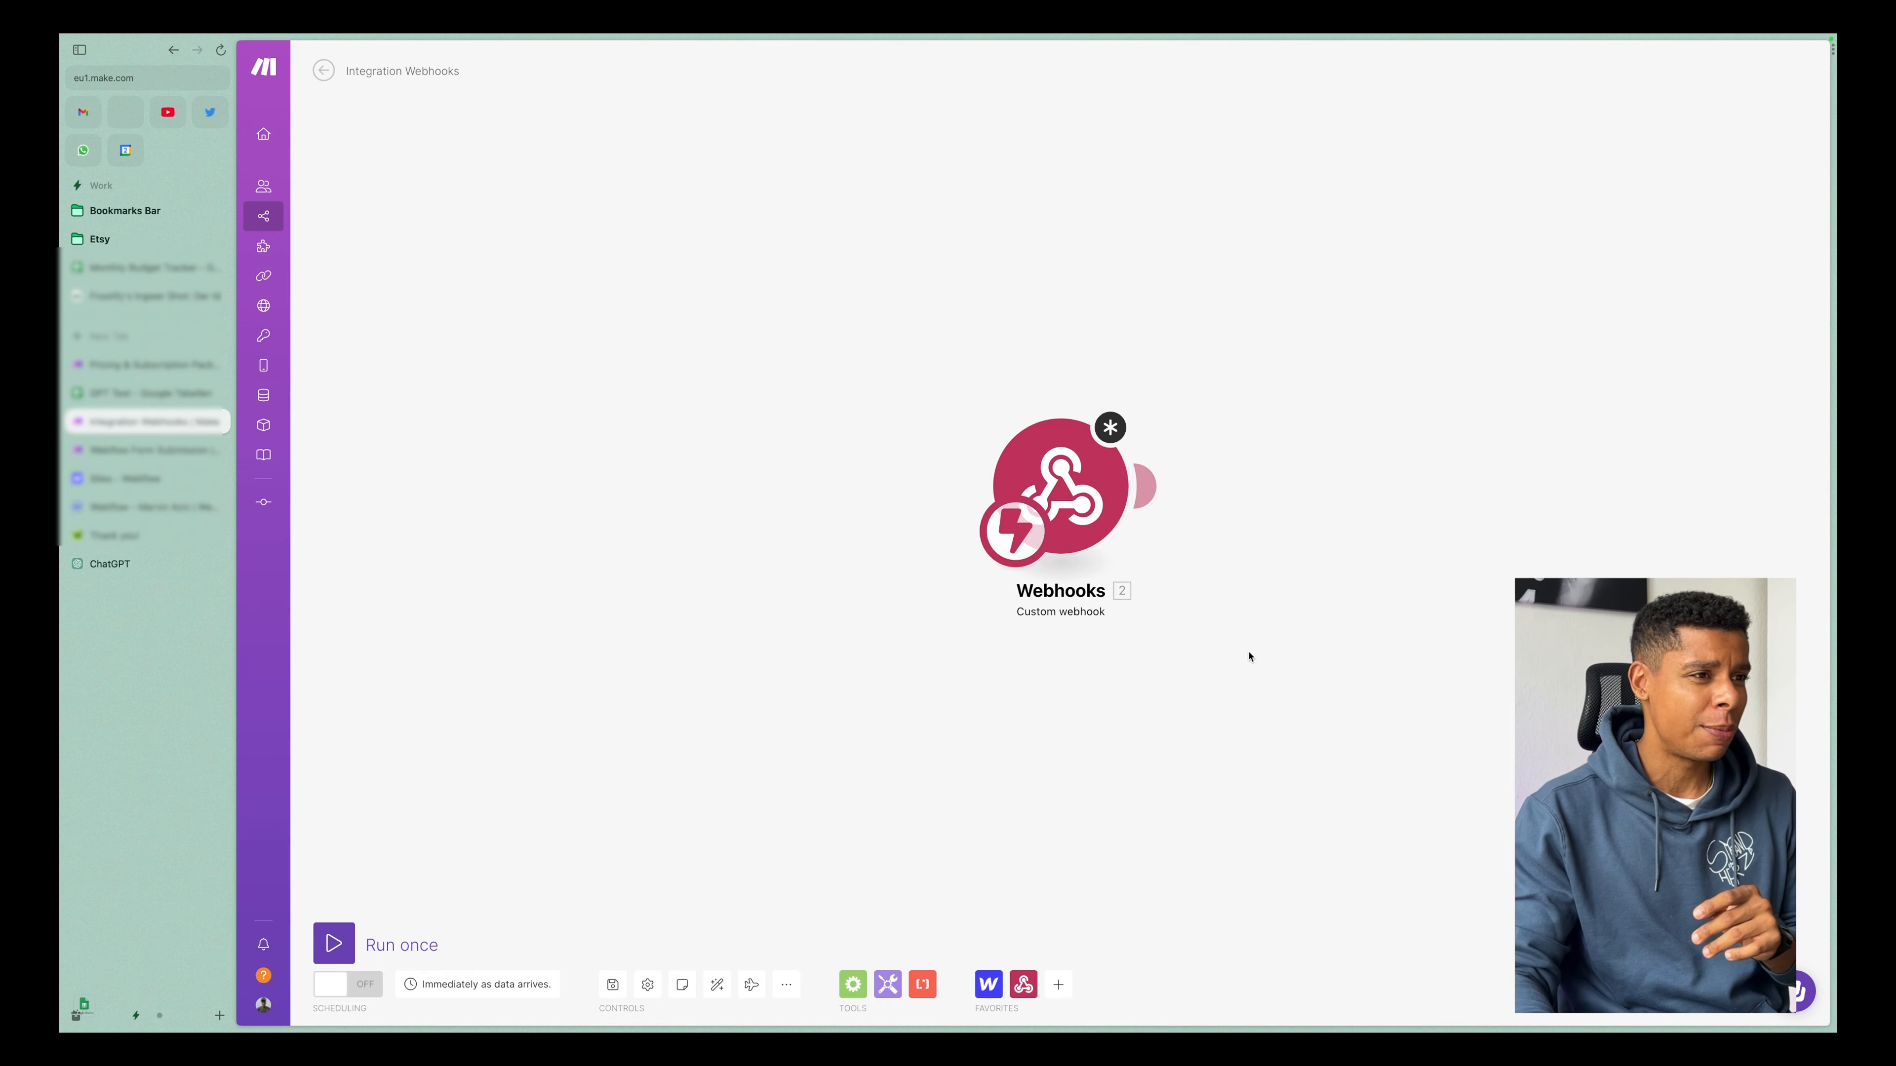
Switch to the Webflow x AI - Form Response diagram in FigJam and draw a short stroke across the connector between Webflow and Make.
key(ctrl+Left)
key(super+Tab)
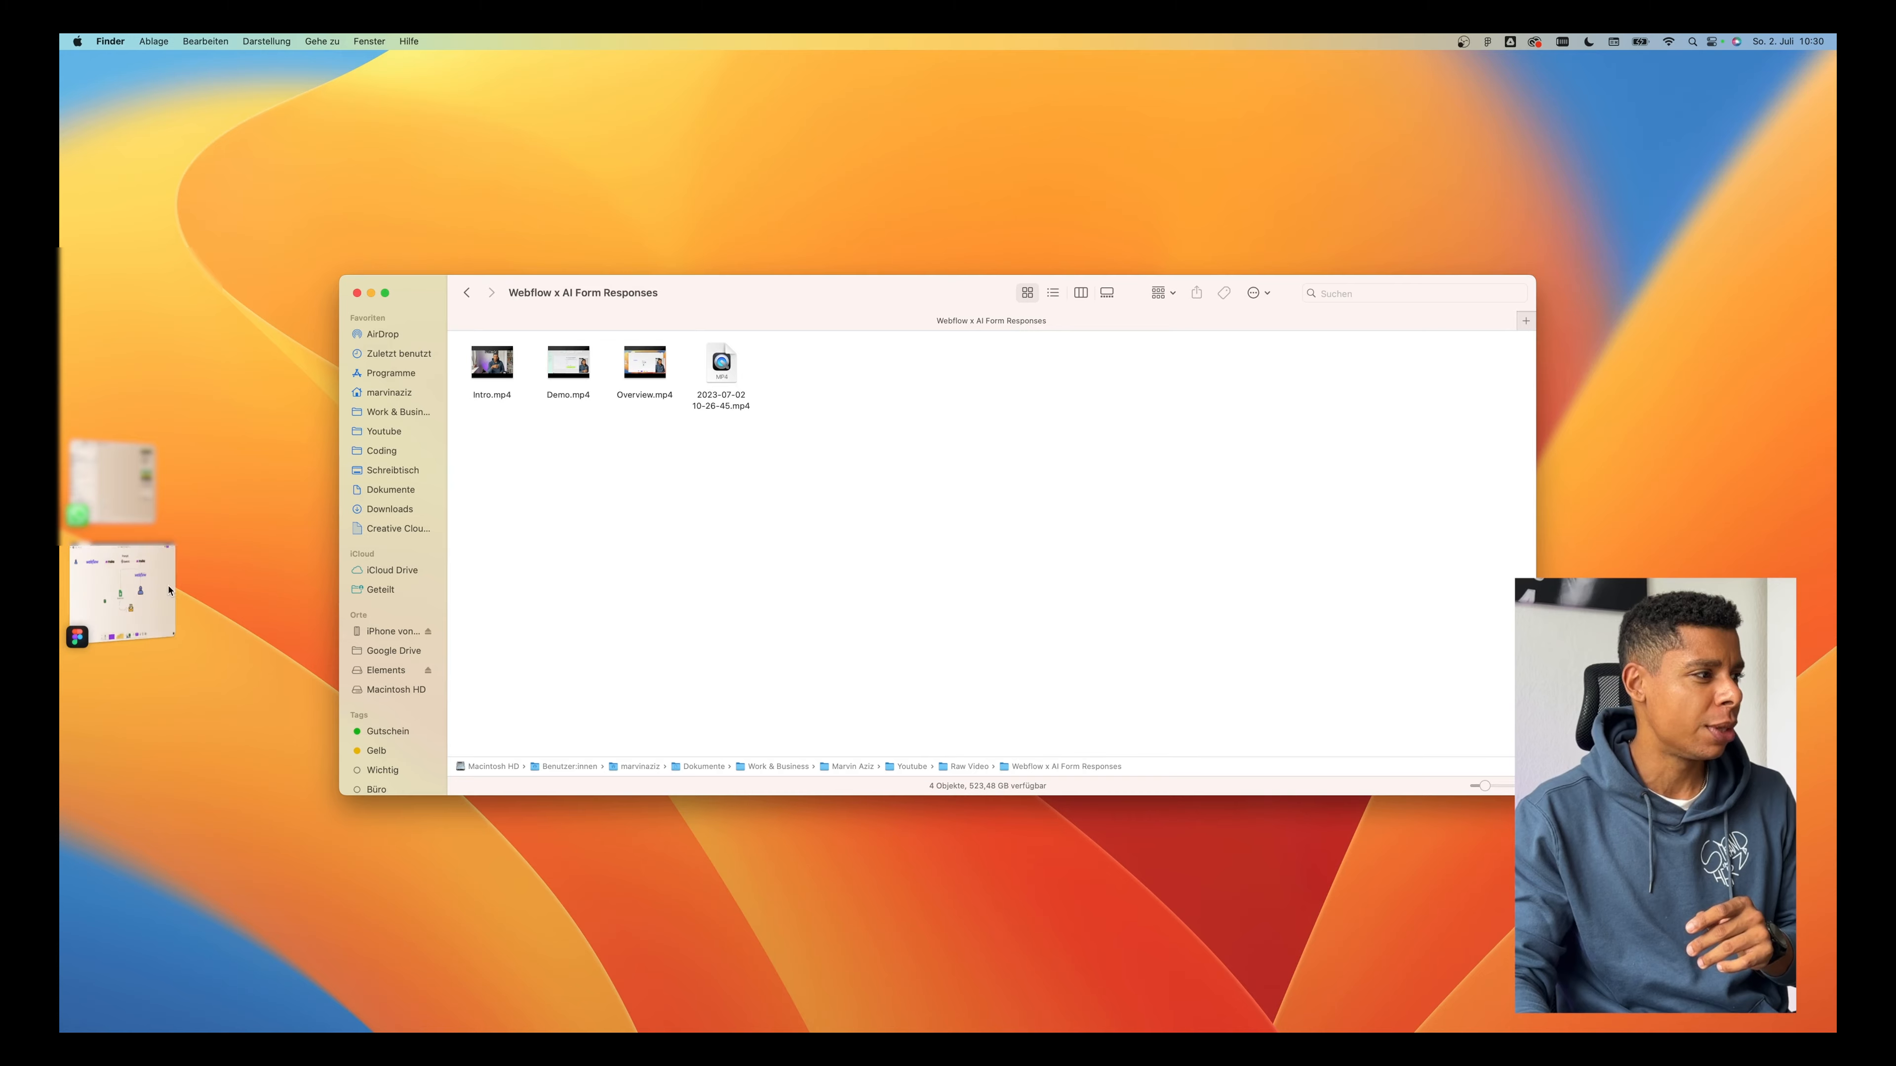
scroll(726, 512, left, 10)
scroll(726, 513, up, 5)
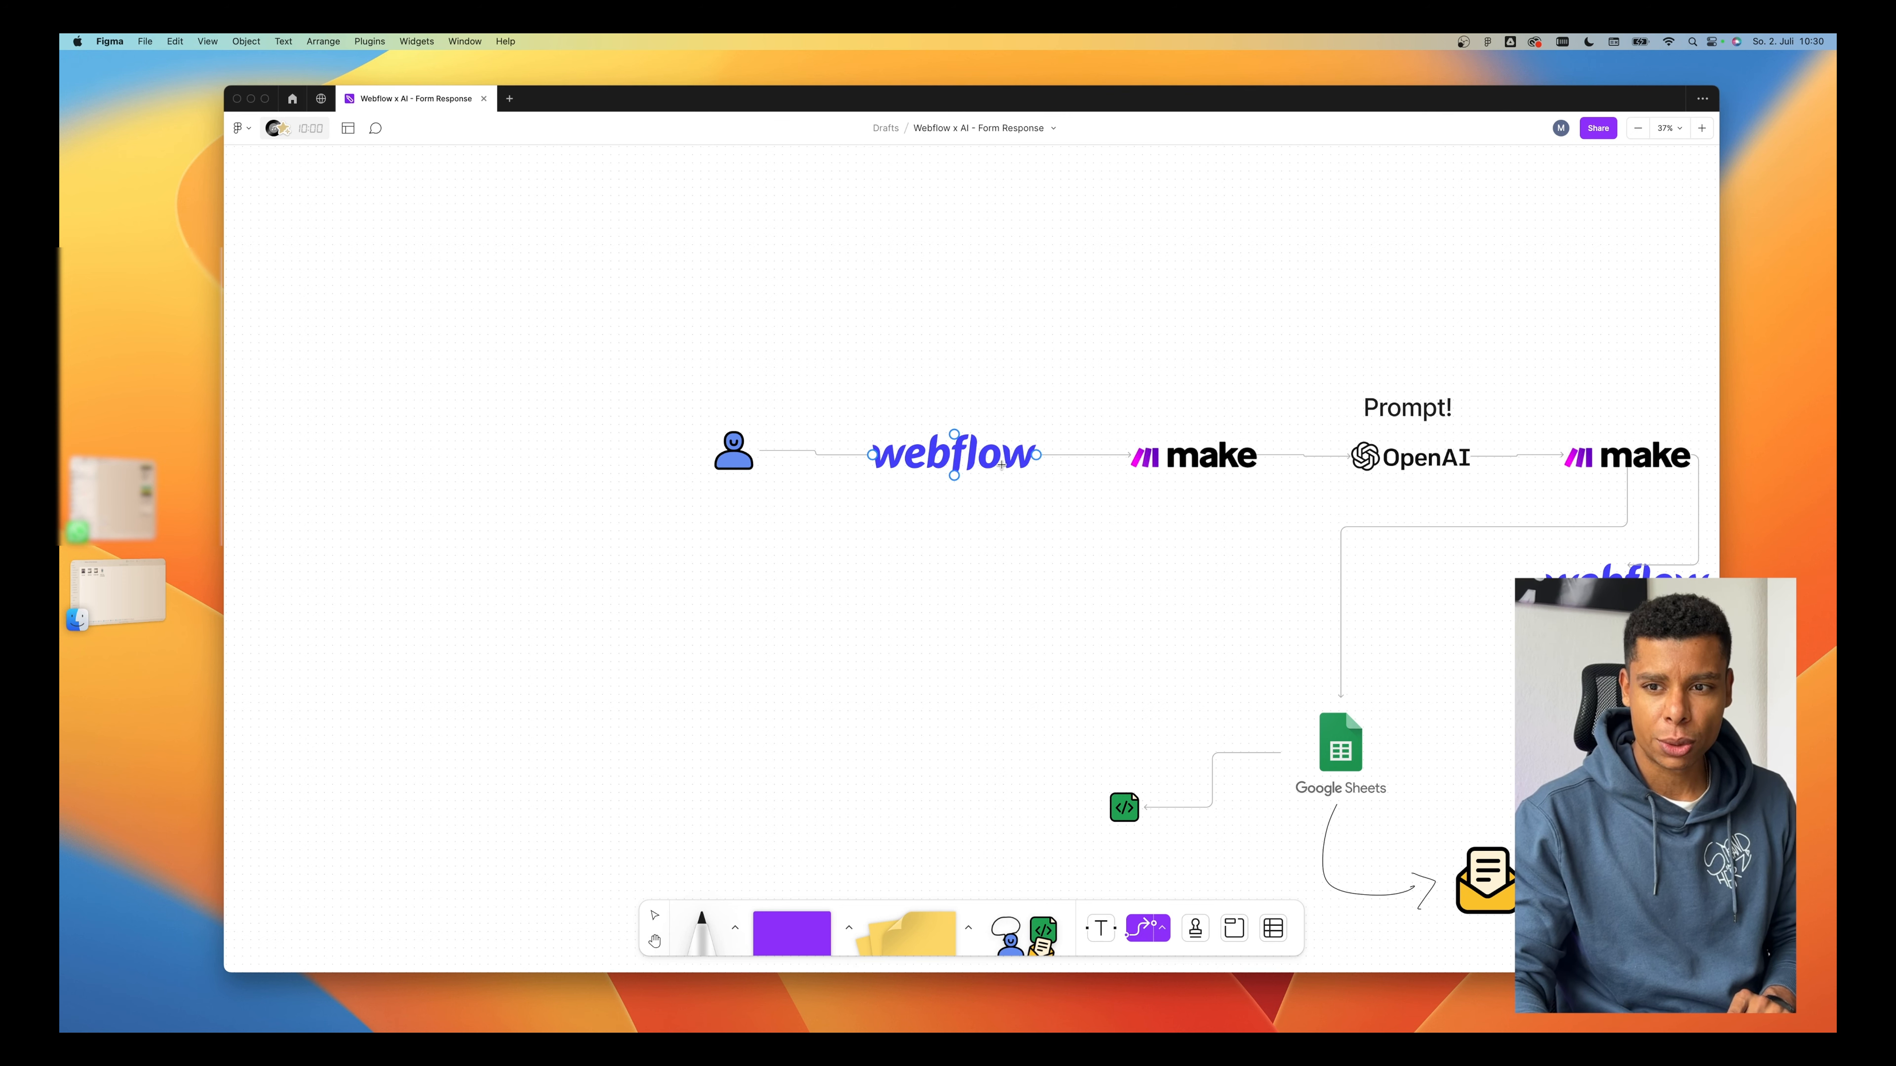
click(701, 930)
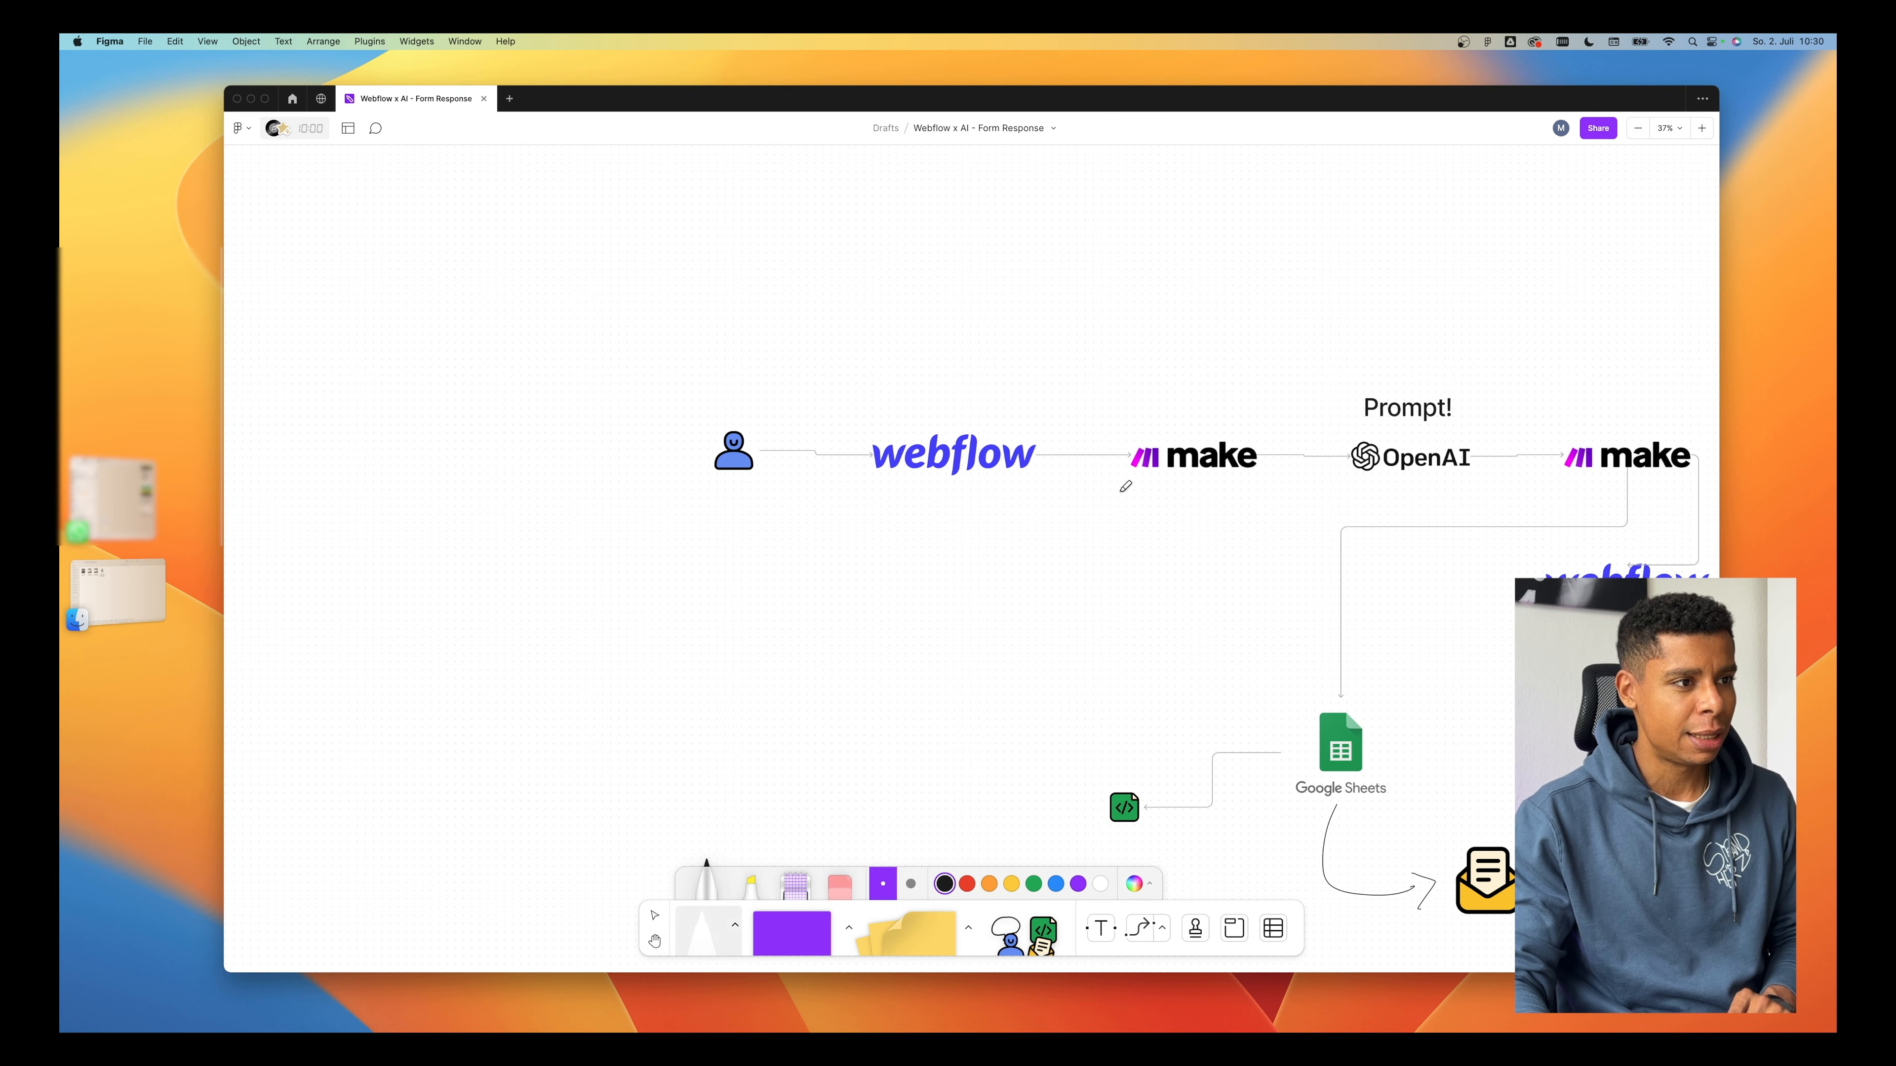
drag(1070, 437, 1060, 496)
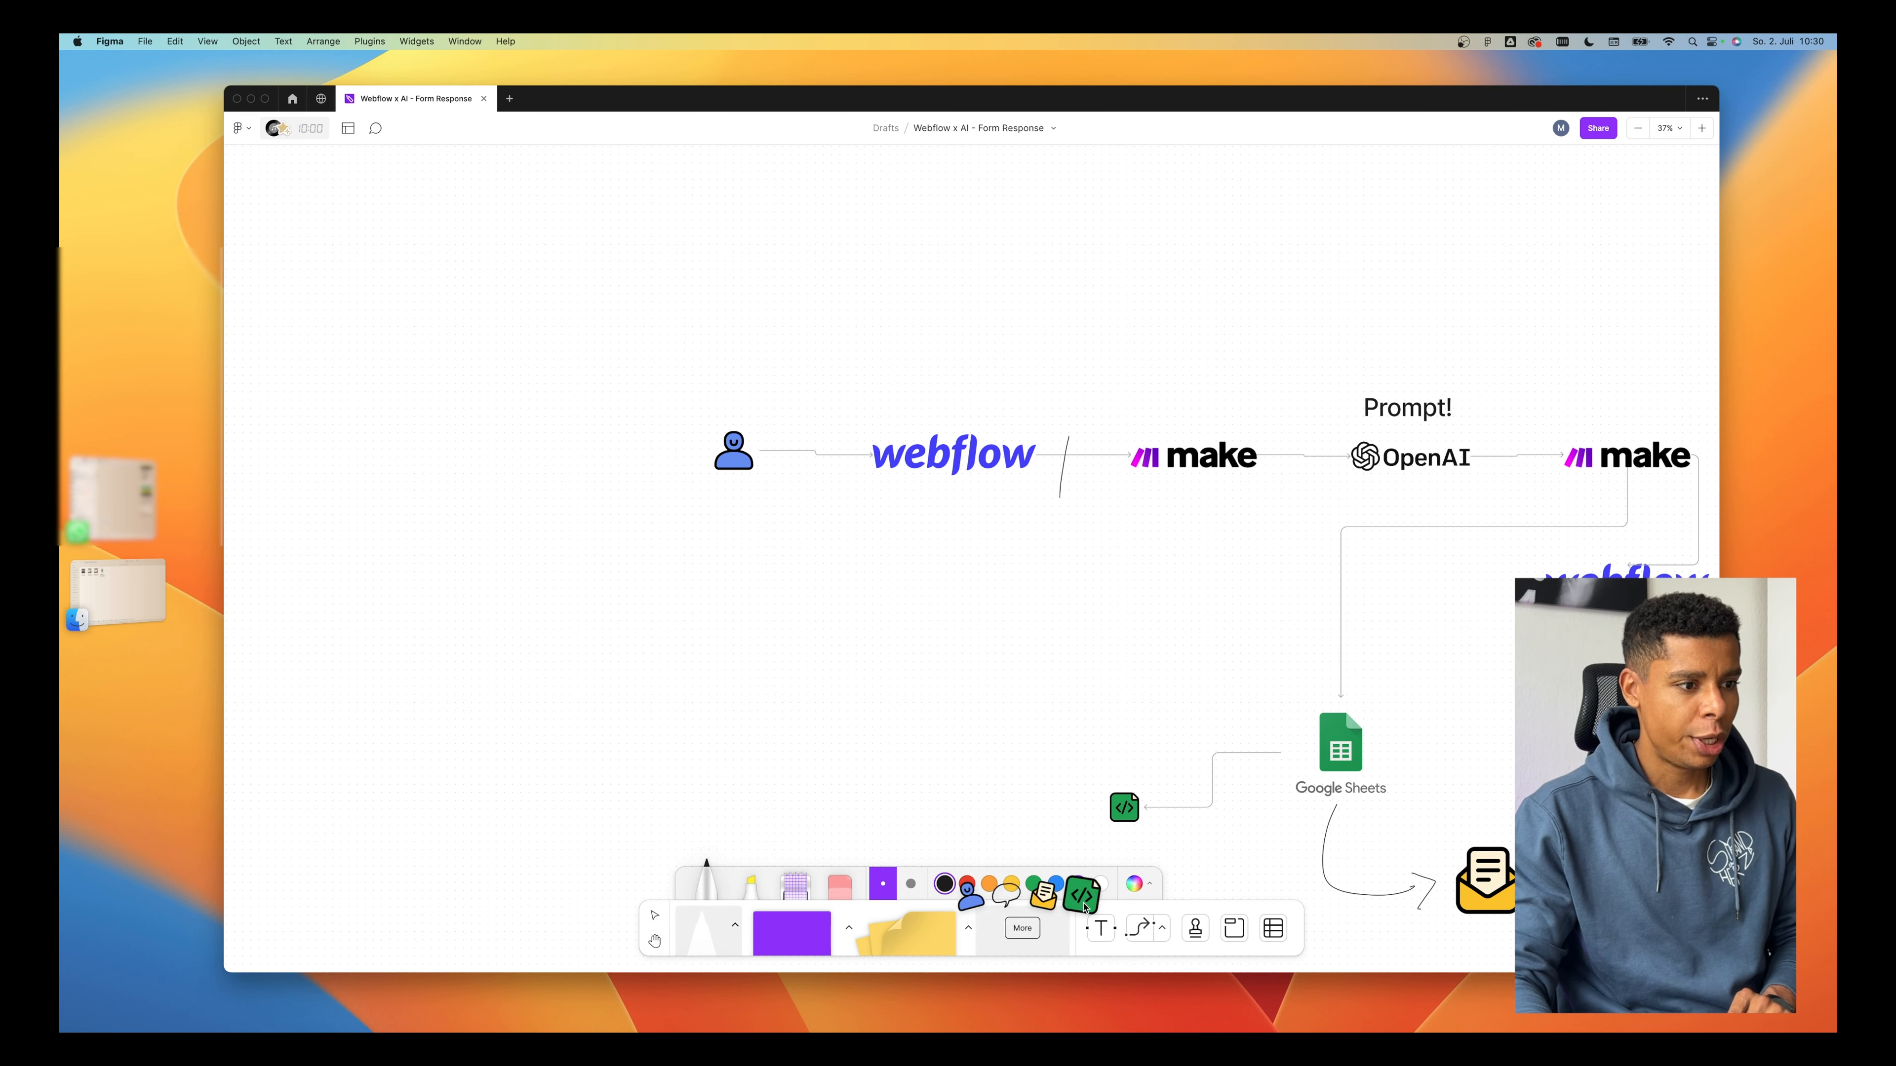
Place a green code icon on the connector between Webflow and Make, and return to the Make scenario.
key(Escape)
drag(979, 548, 1077, 458)
click(1101, 621)
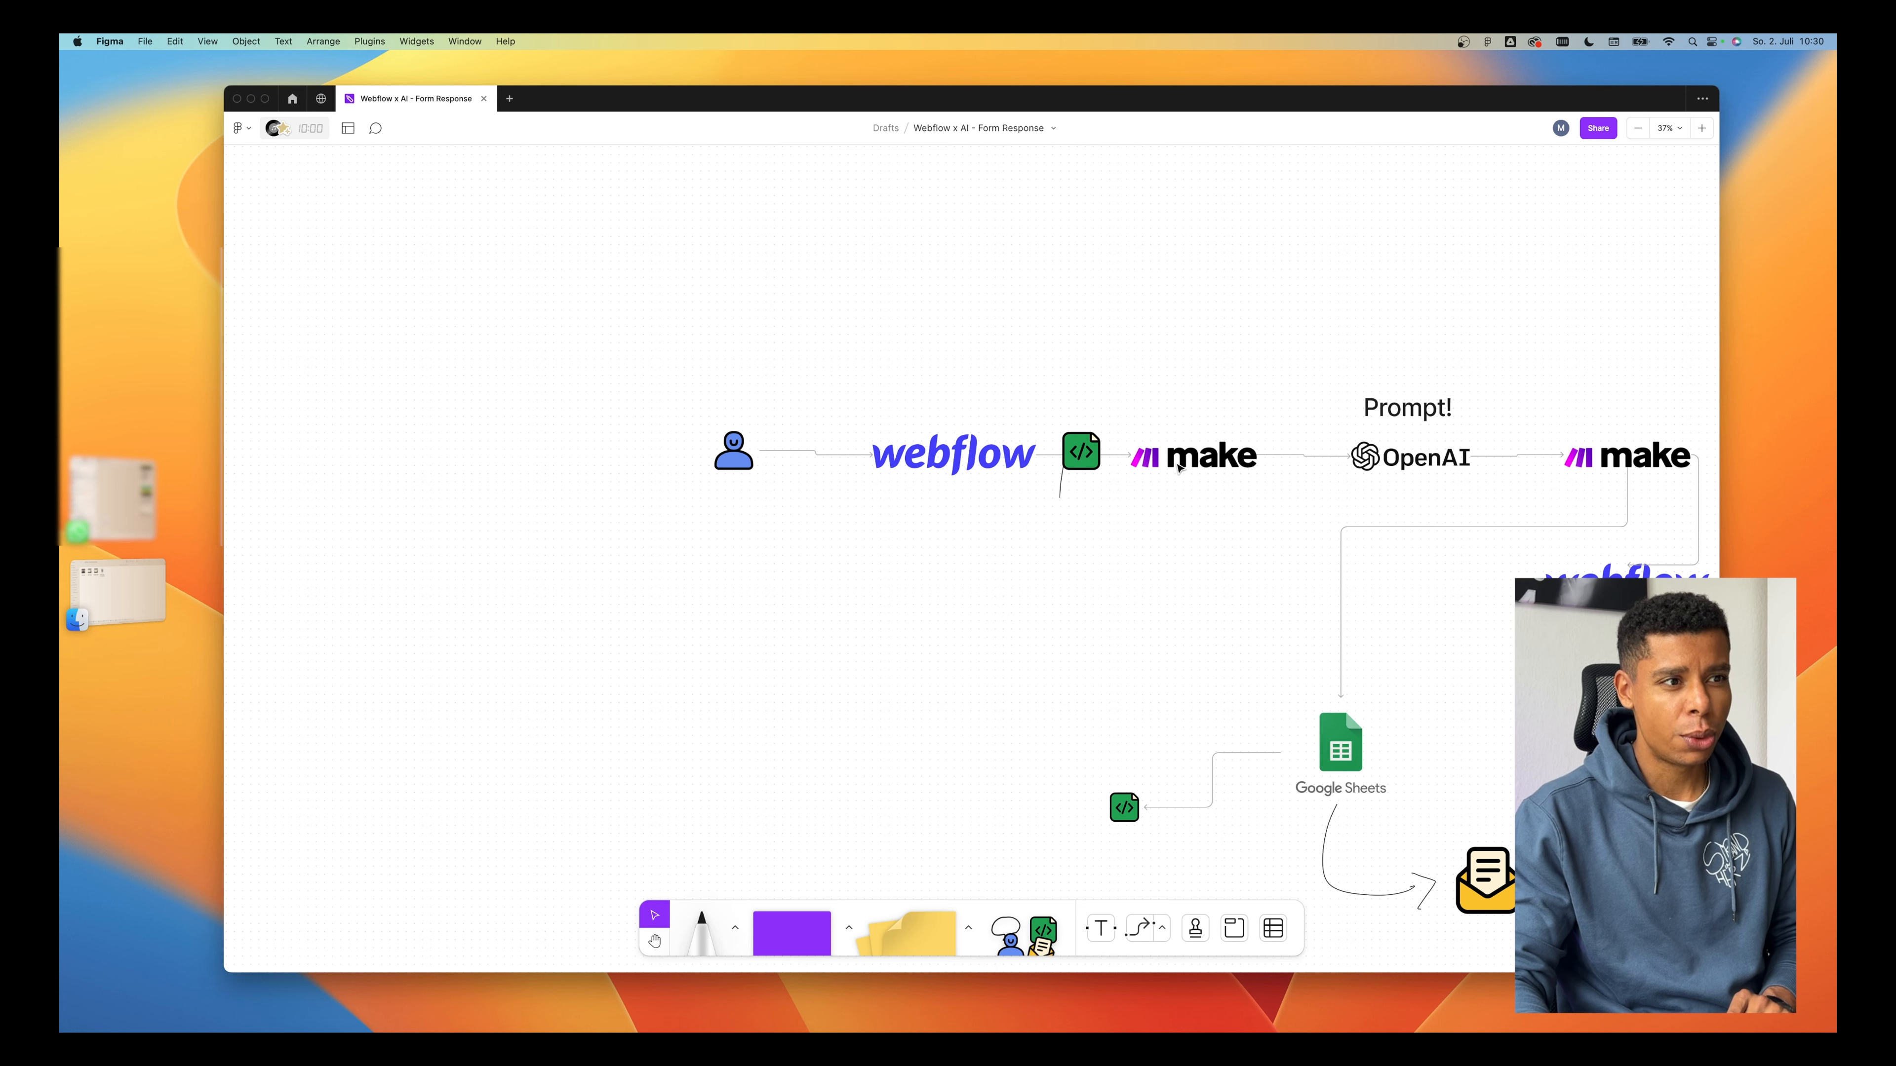
click(1075, 457)
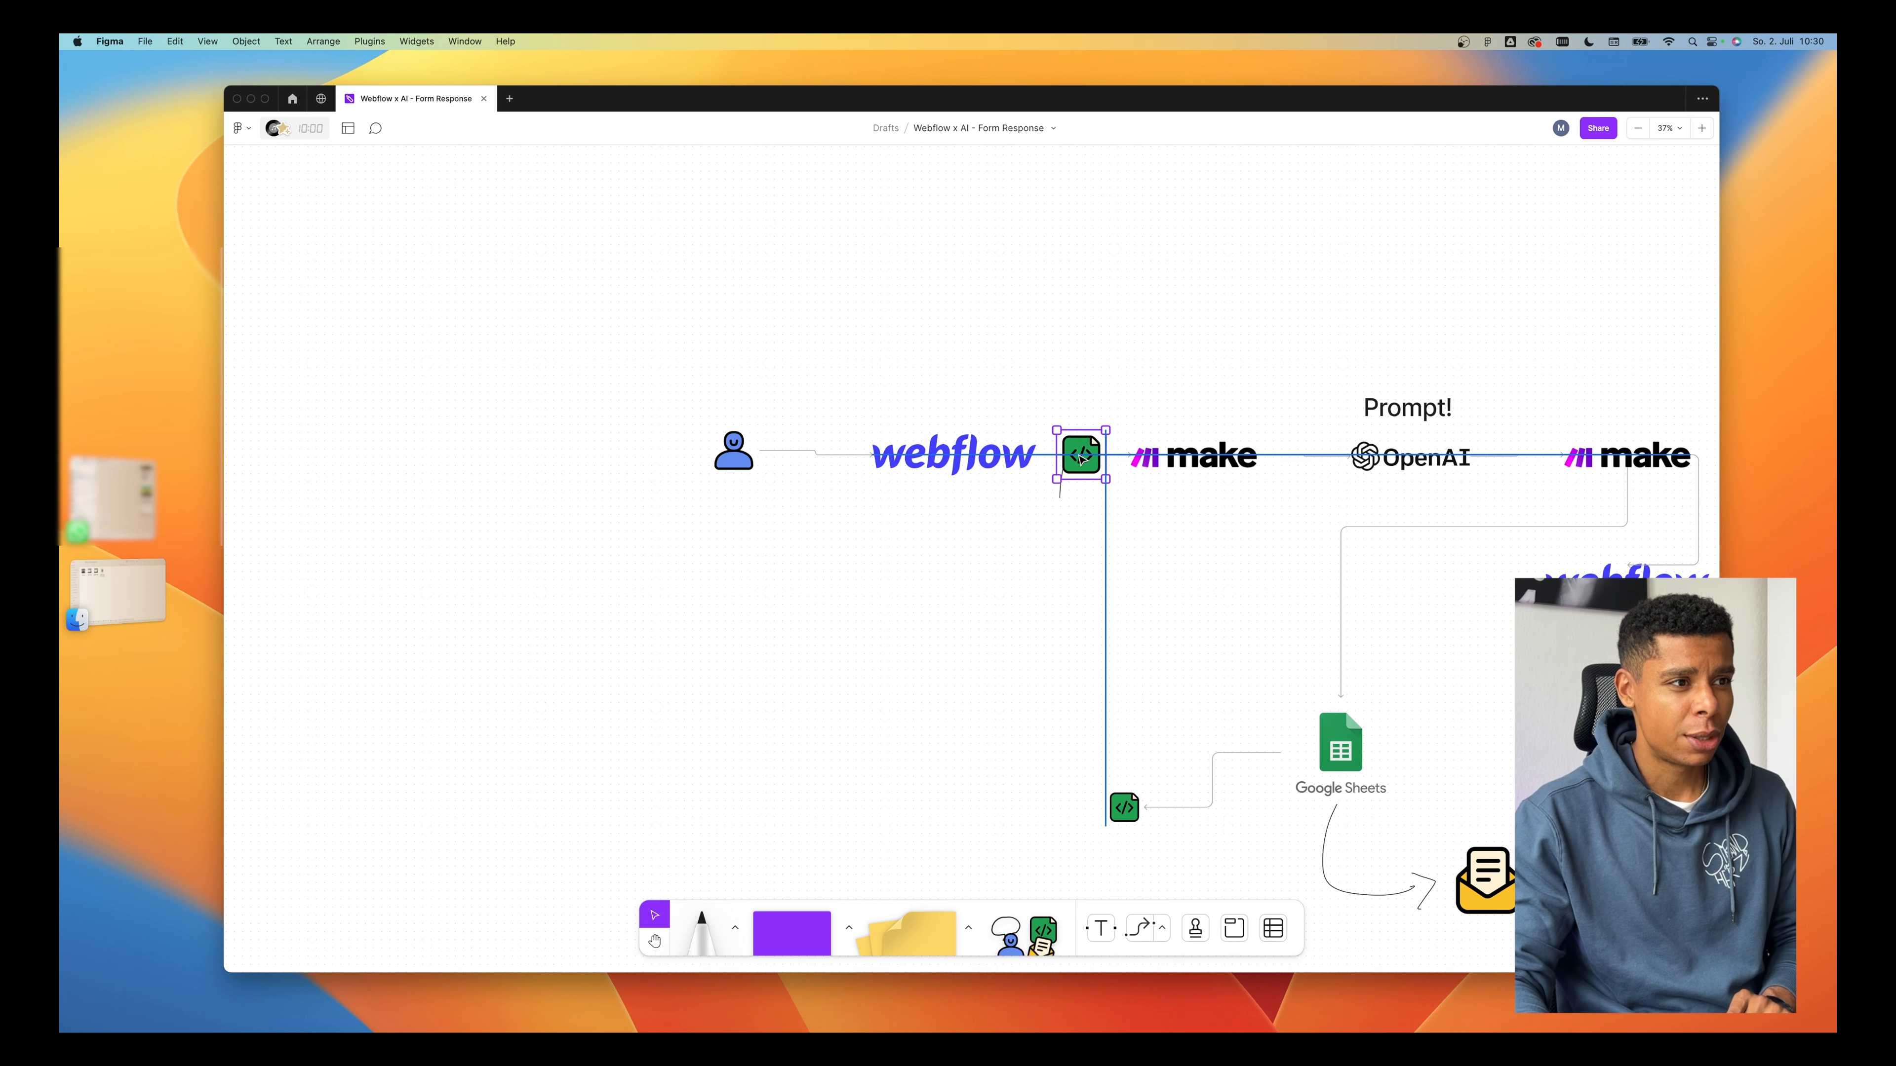
key(ctrl+Right)
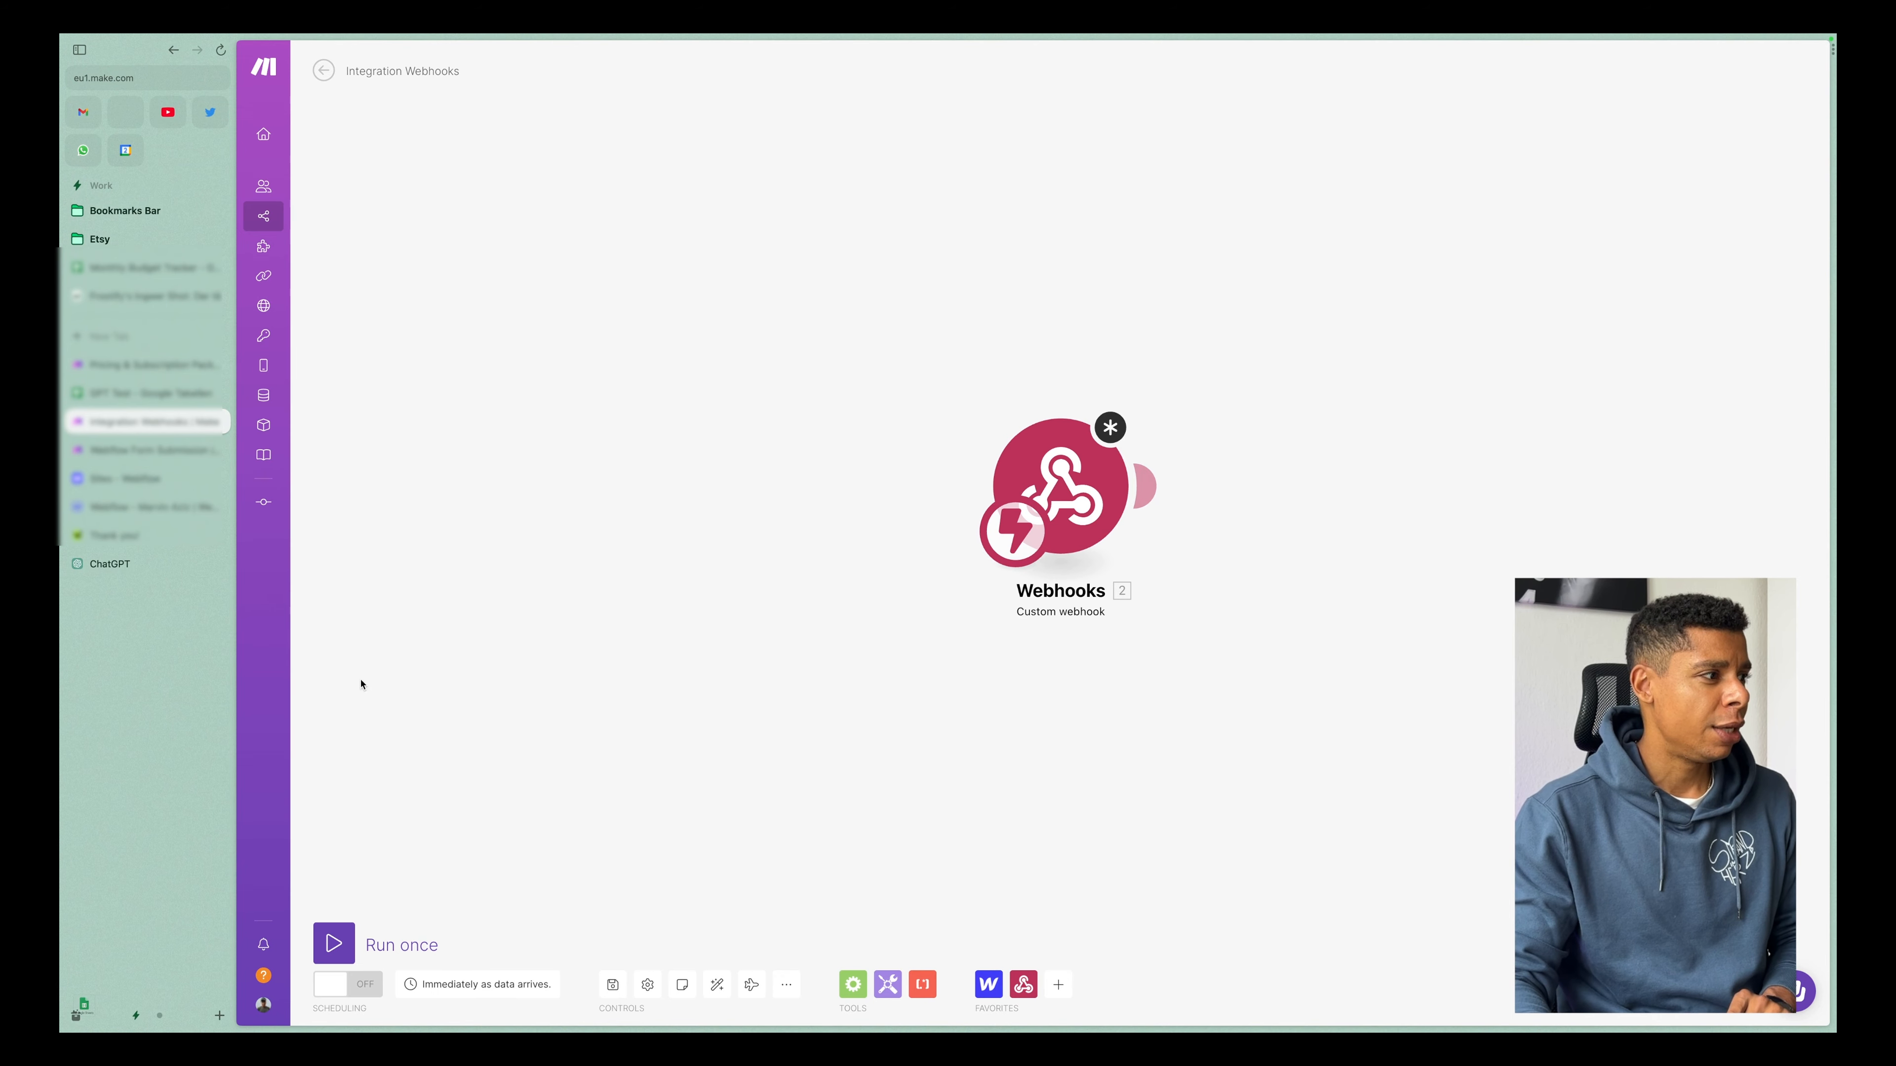
Switch to the webtotheflow.com feedback page and inspect its feedback form in the developer tools.
click(167, 534)
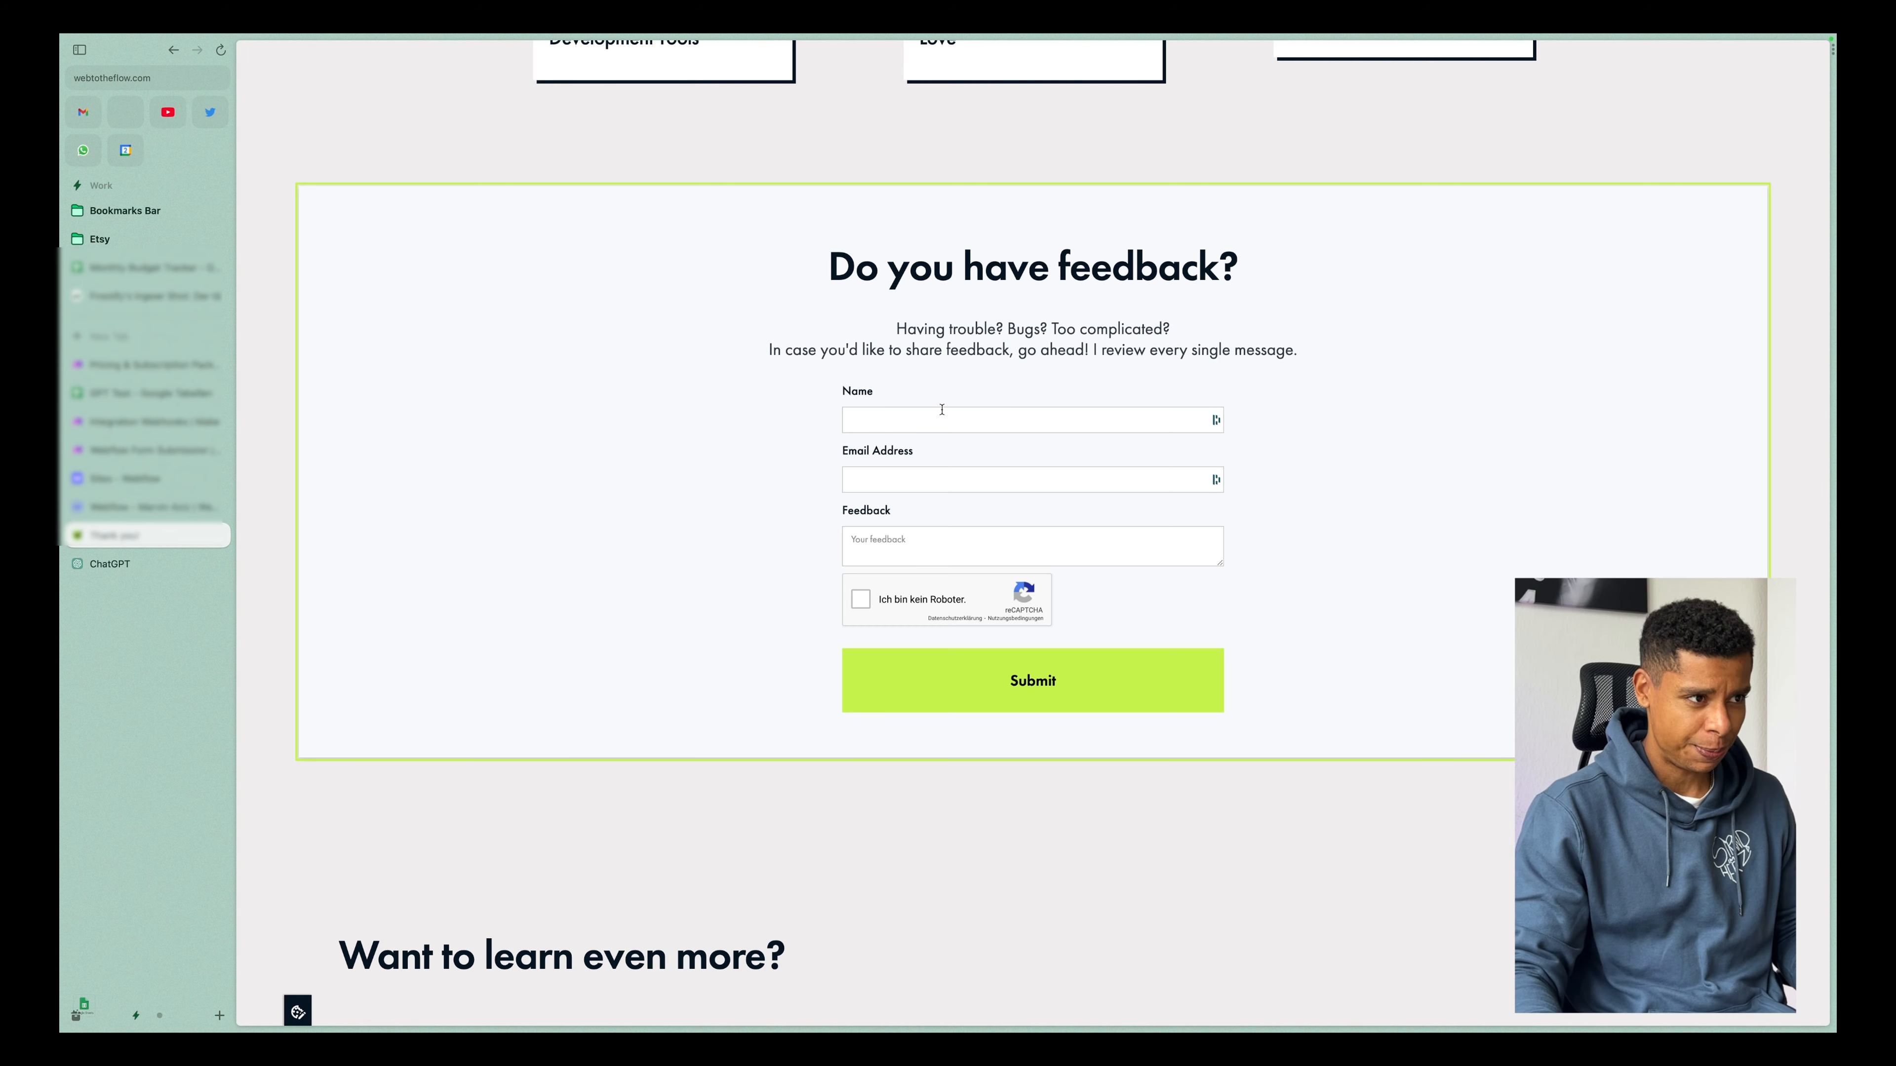
right_click(847, 394)
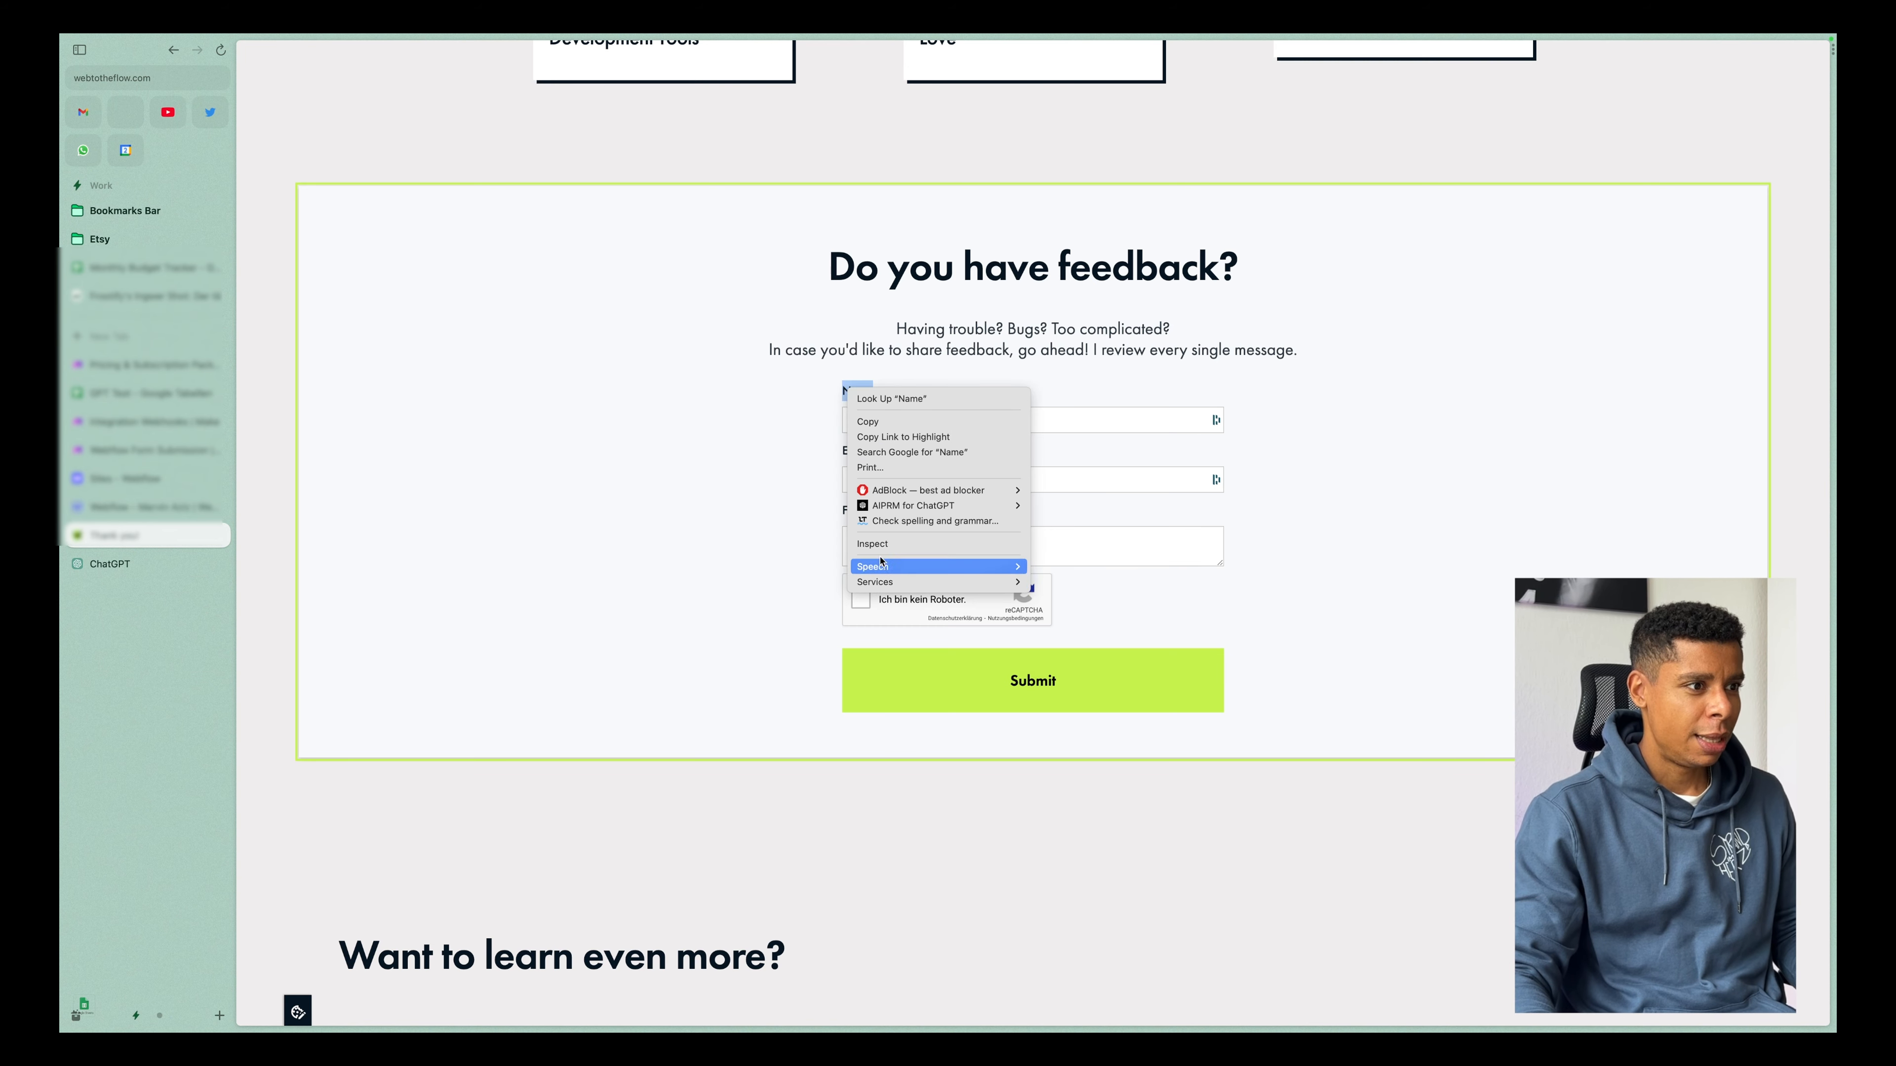
click(881, 542)
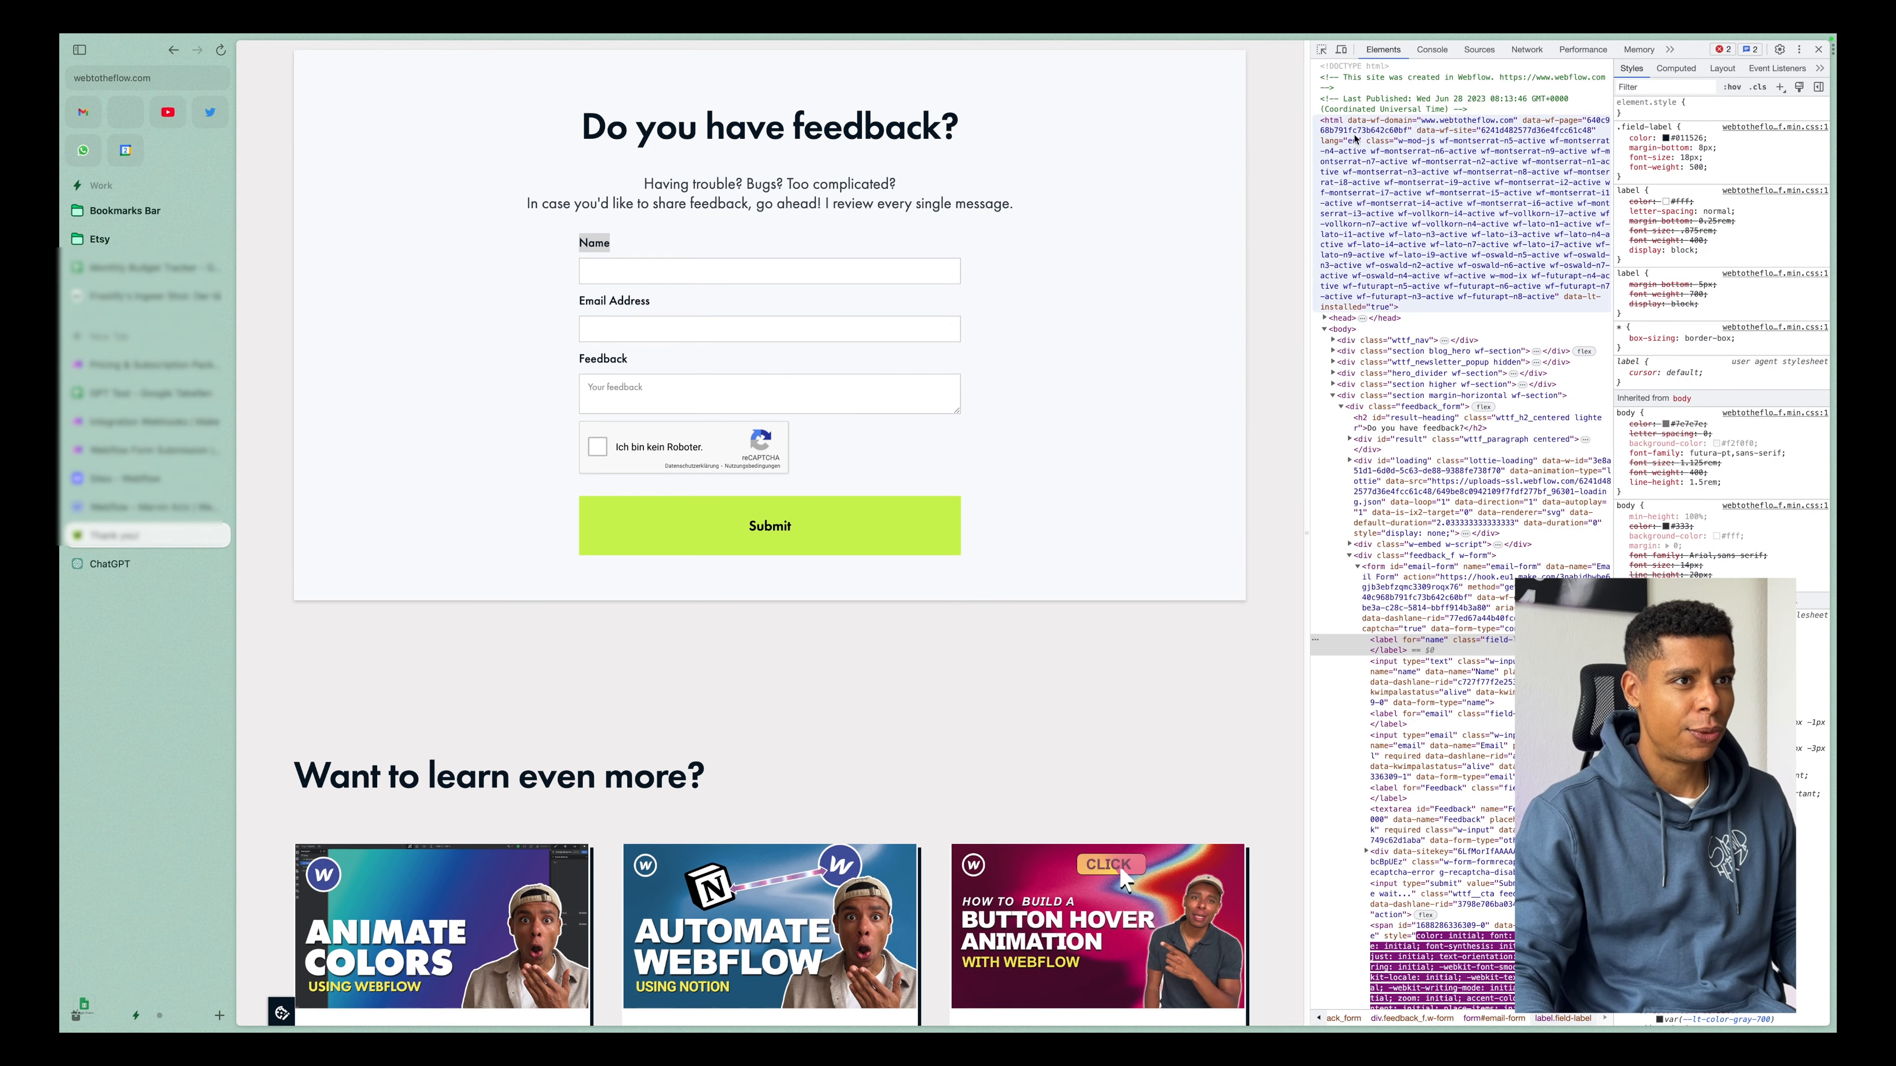
click(1321, 51)
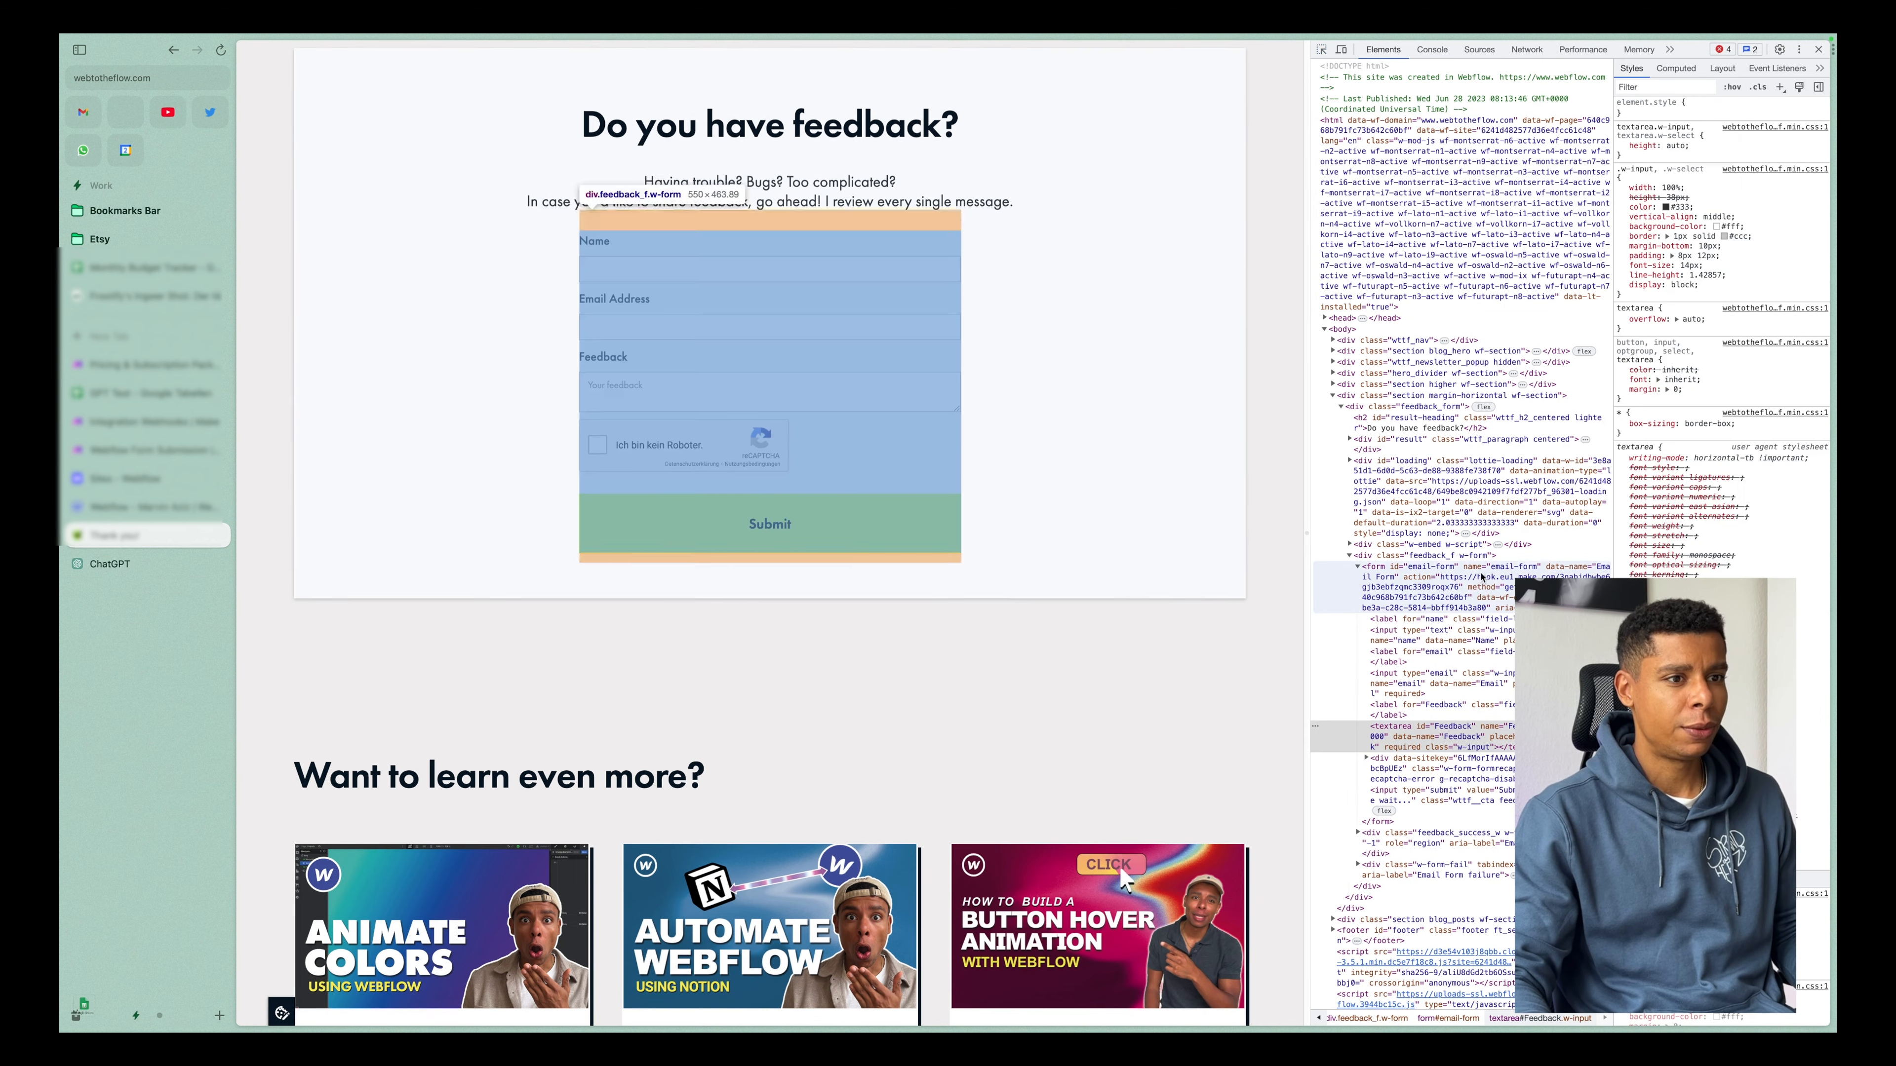
Open the email-form element for editing as HTML and copy its entire code.
right_click(1407, 582)
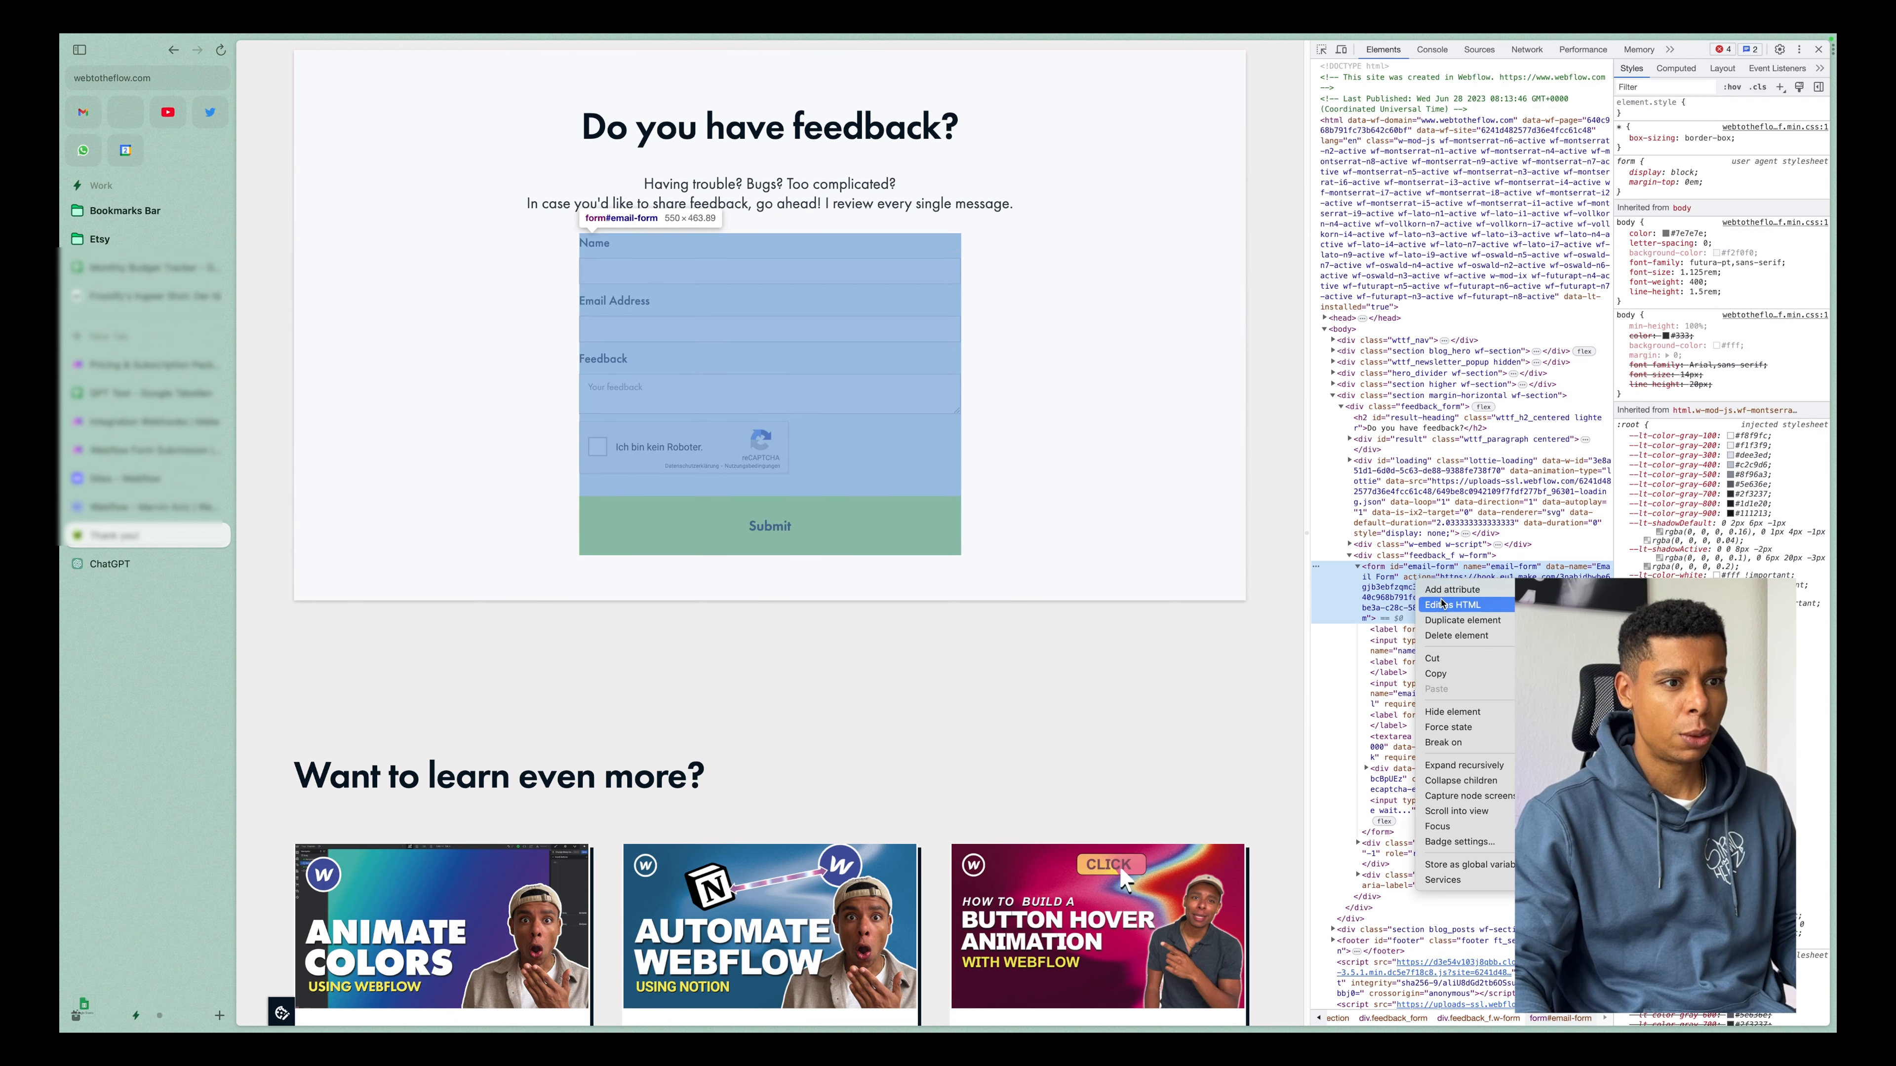
click(1452, 605)
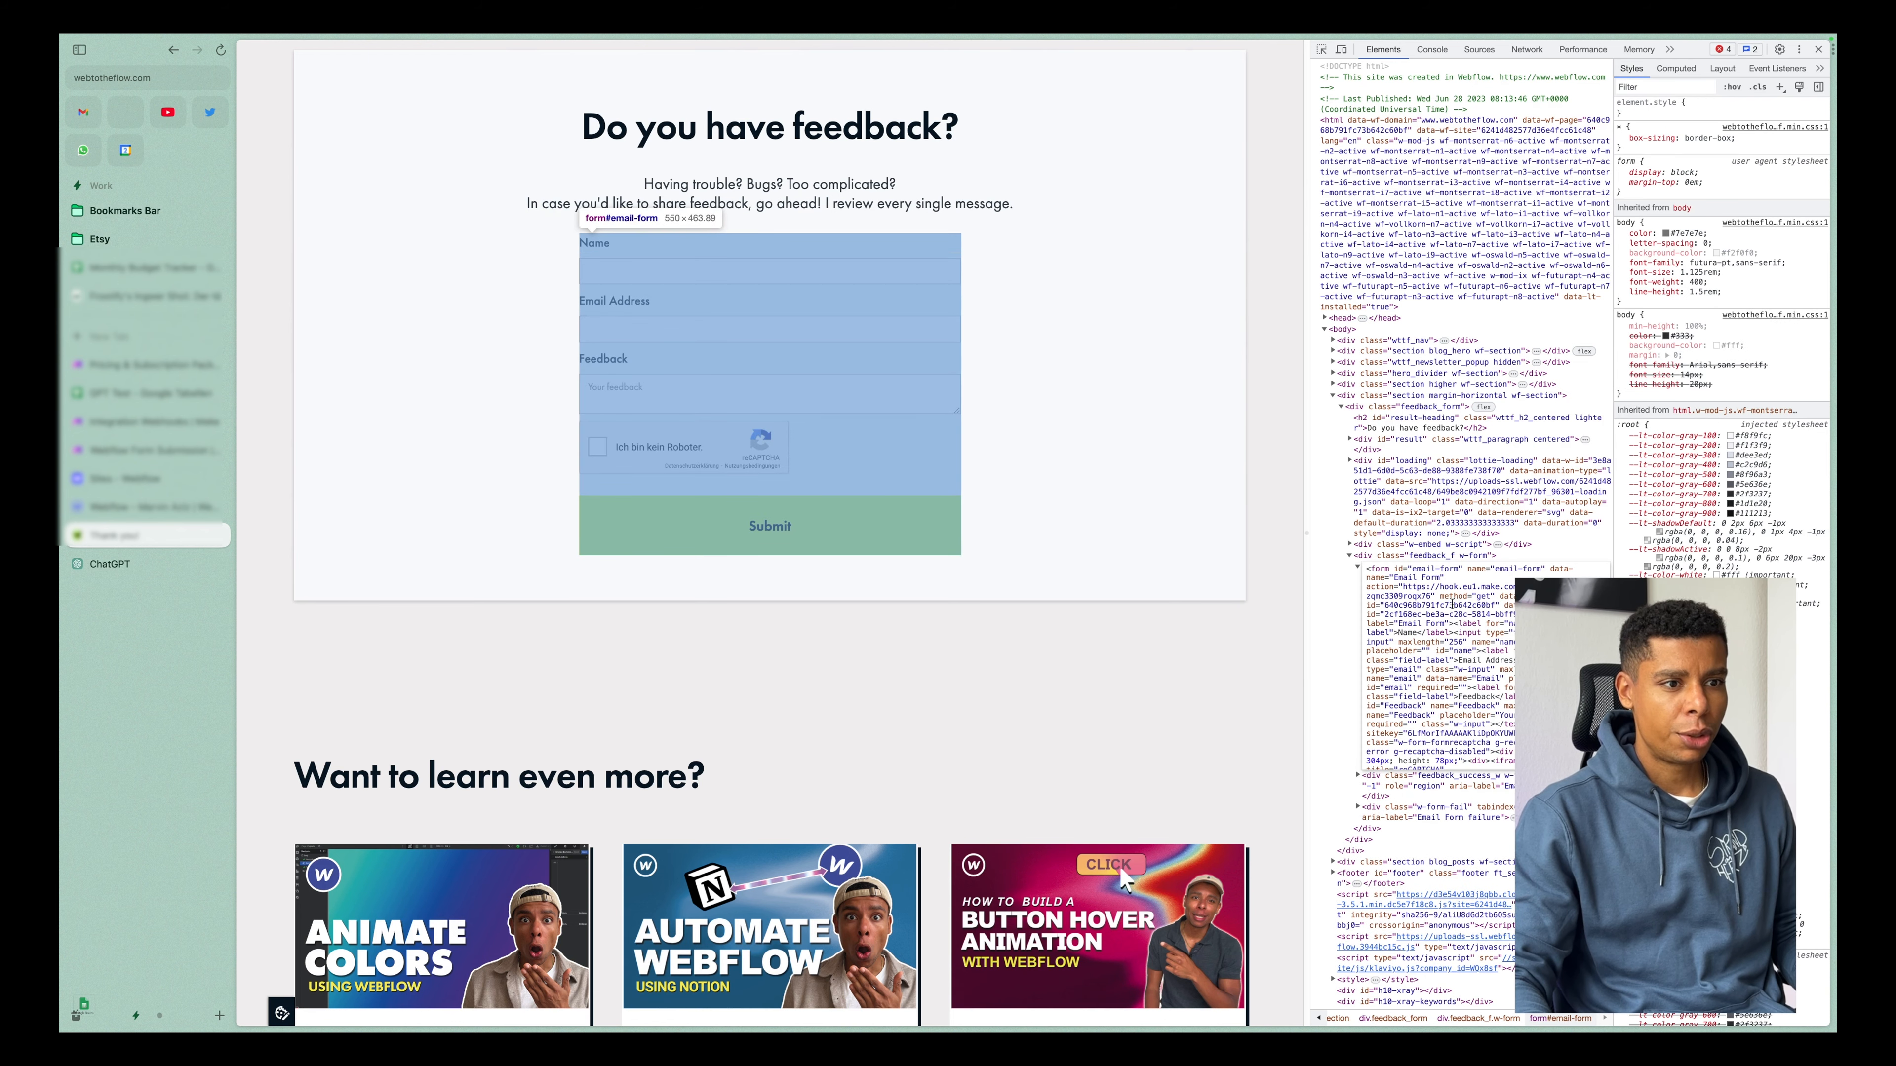
scroll(1452, 605, down, 5)
key(ctrl+a)
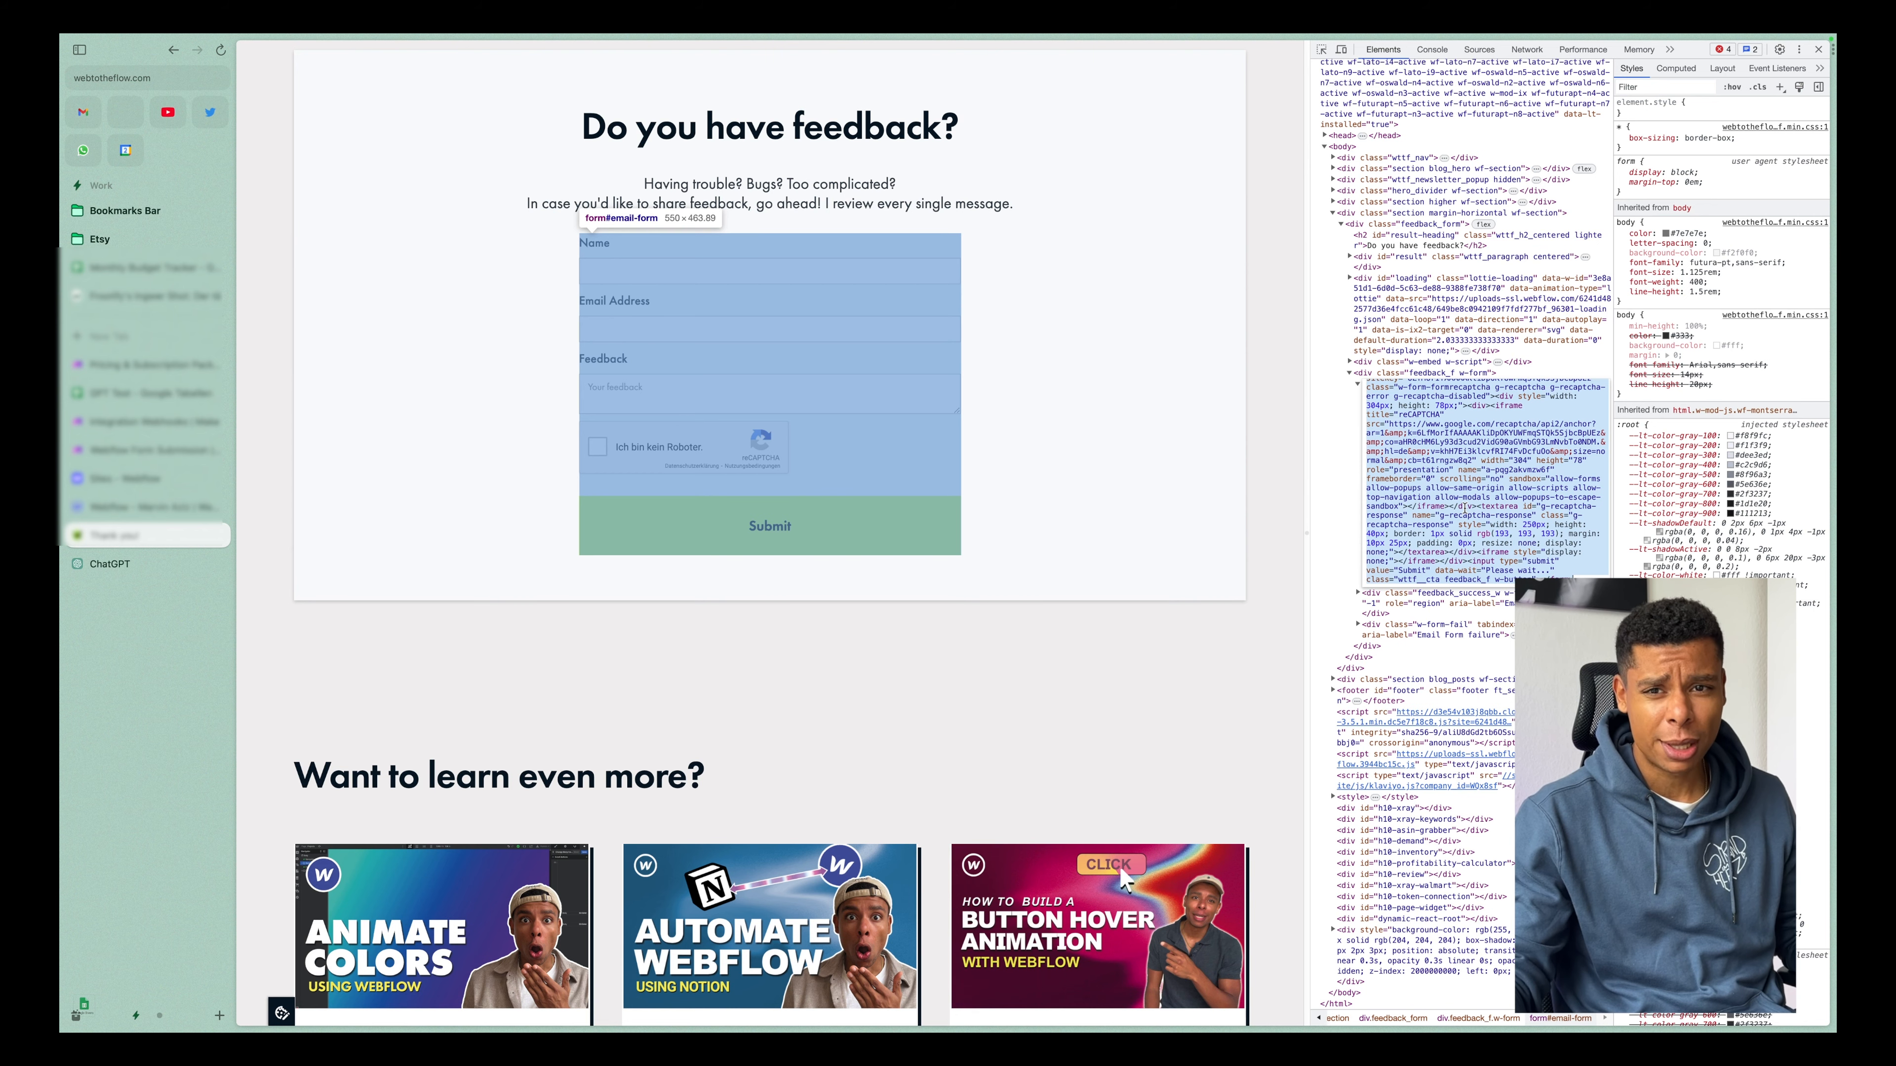
Switch to ChatGPT, choose the GPT-4 model and set the output language to English.
click(109, 564)
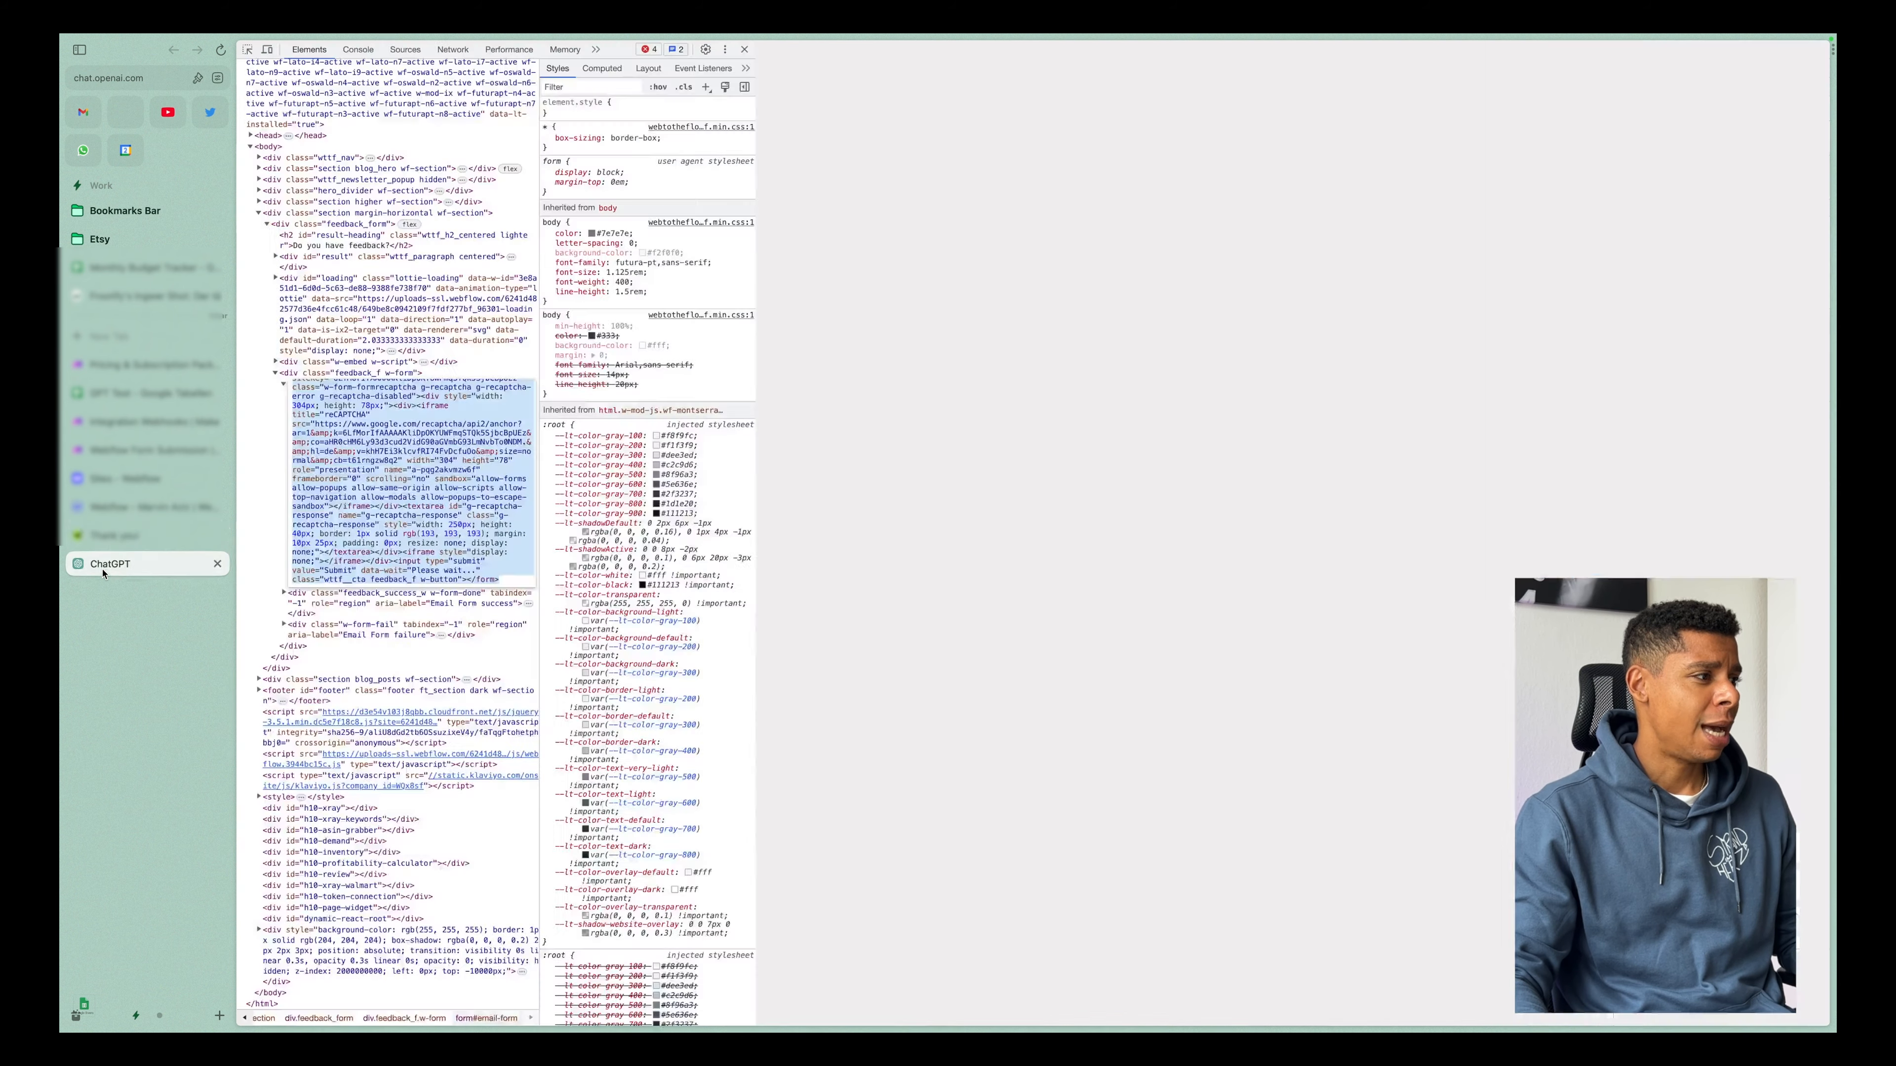
click(1182, 78)
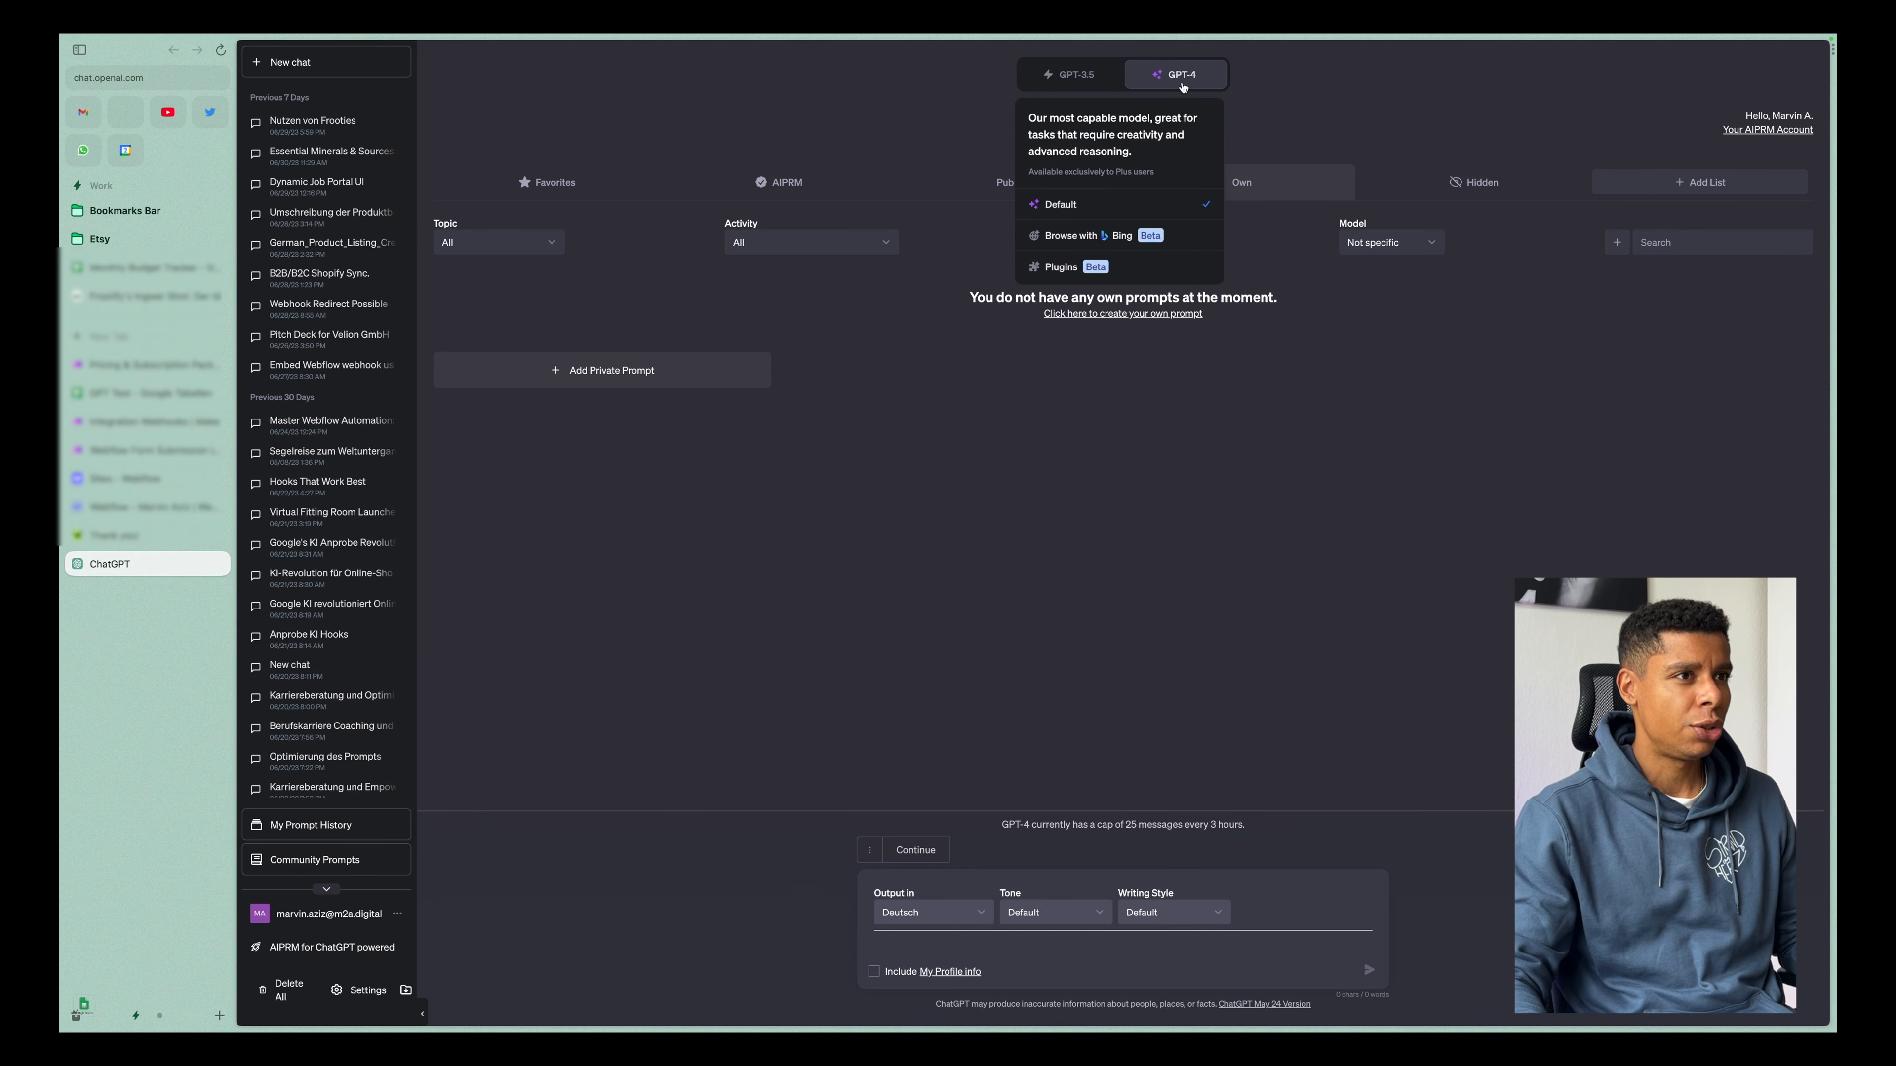
click(921, 927)
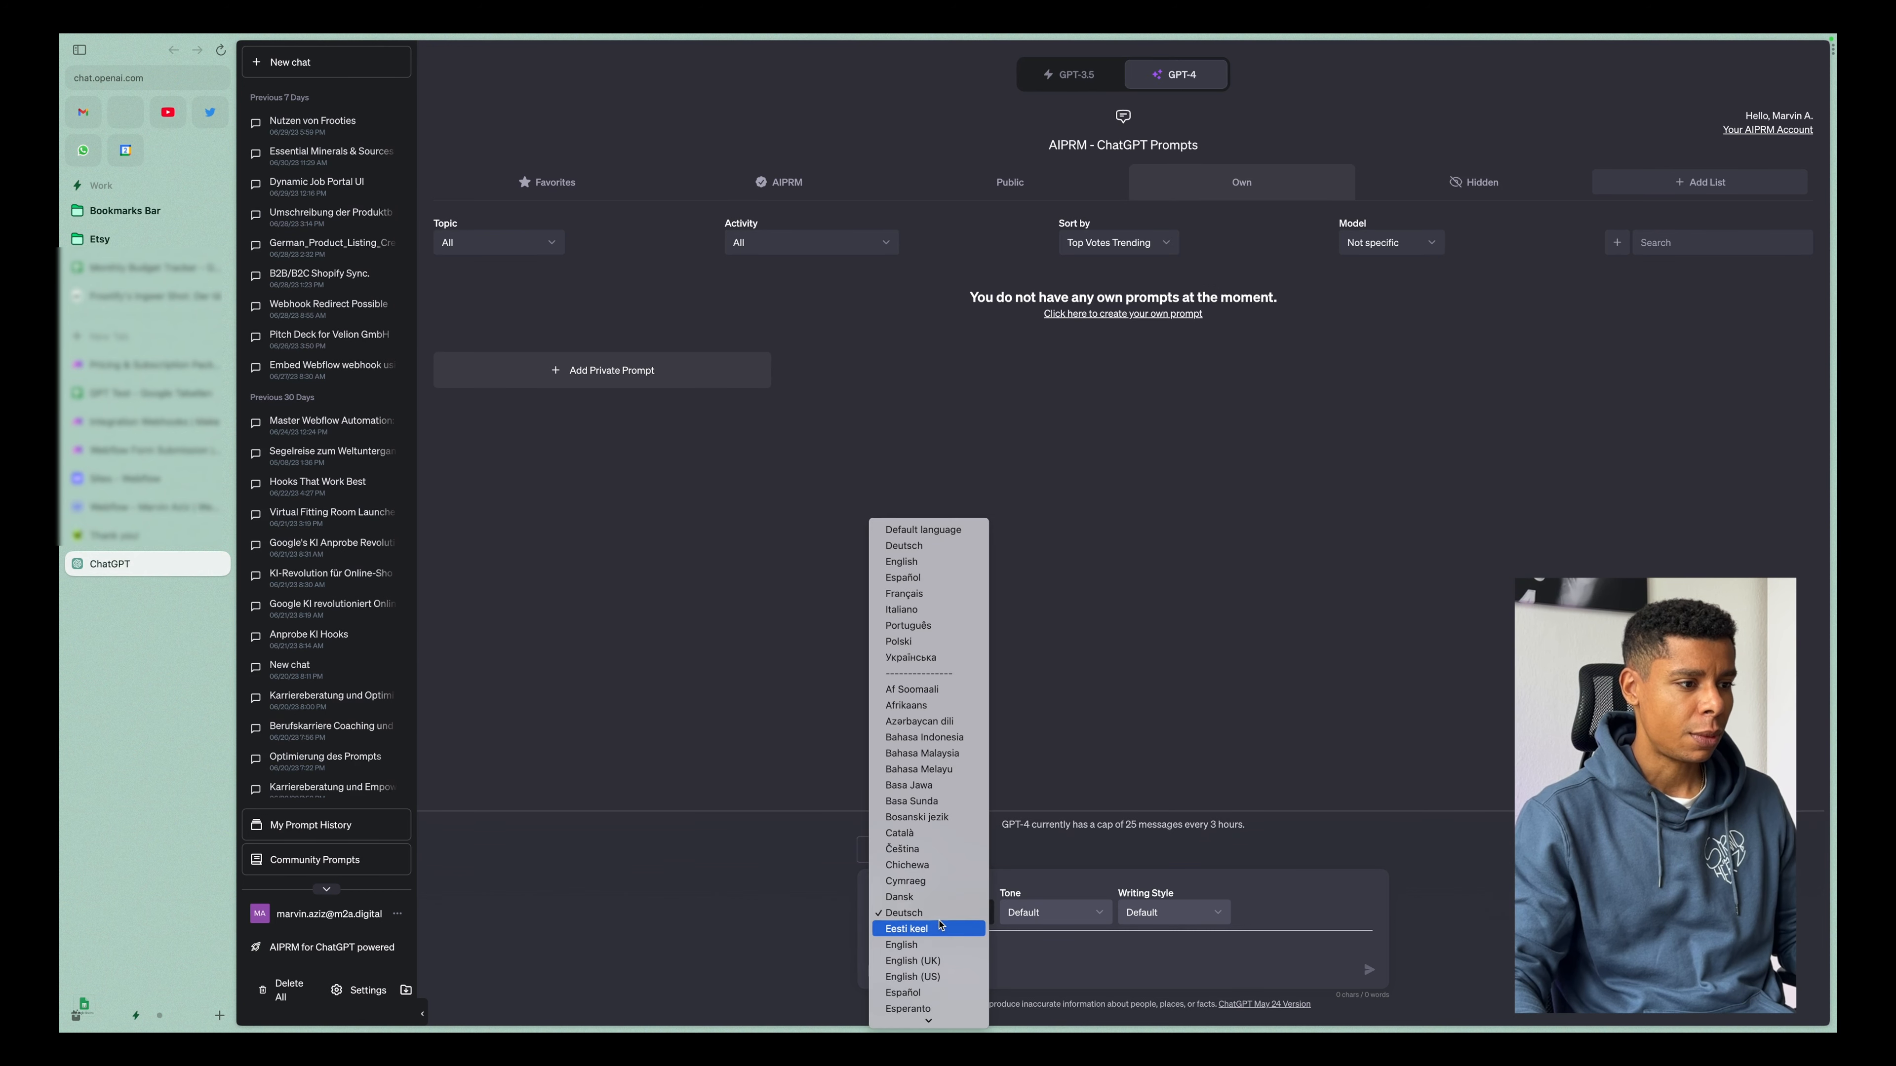
click(914, 946)
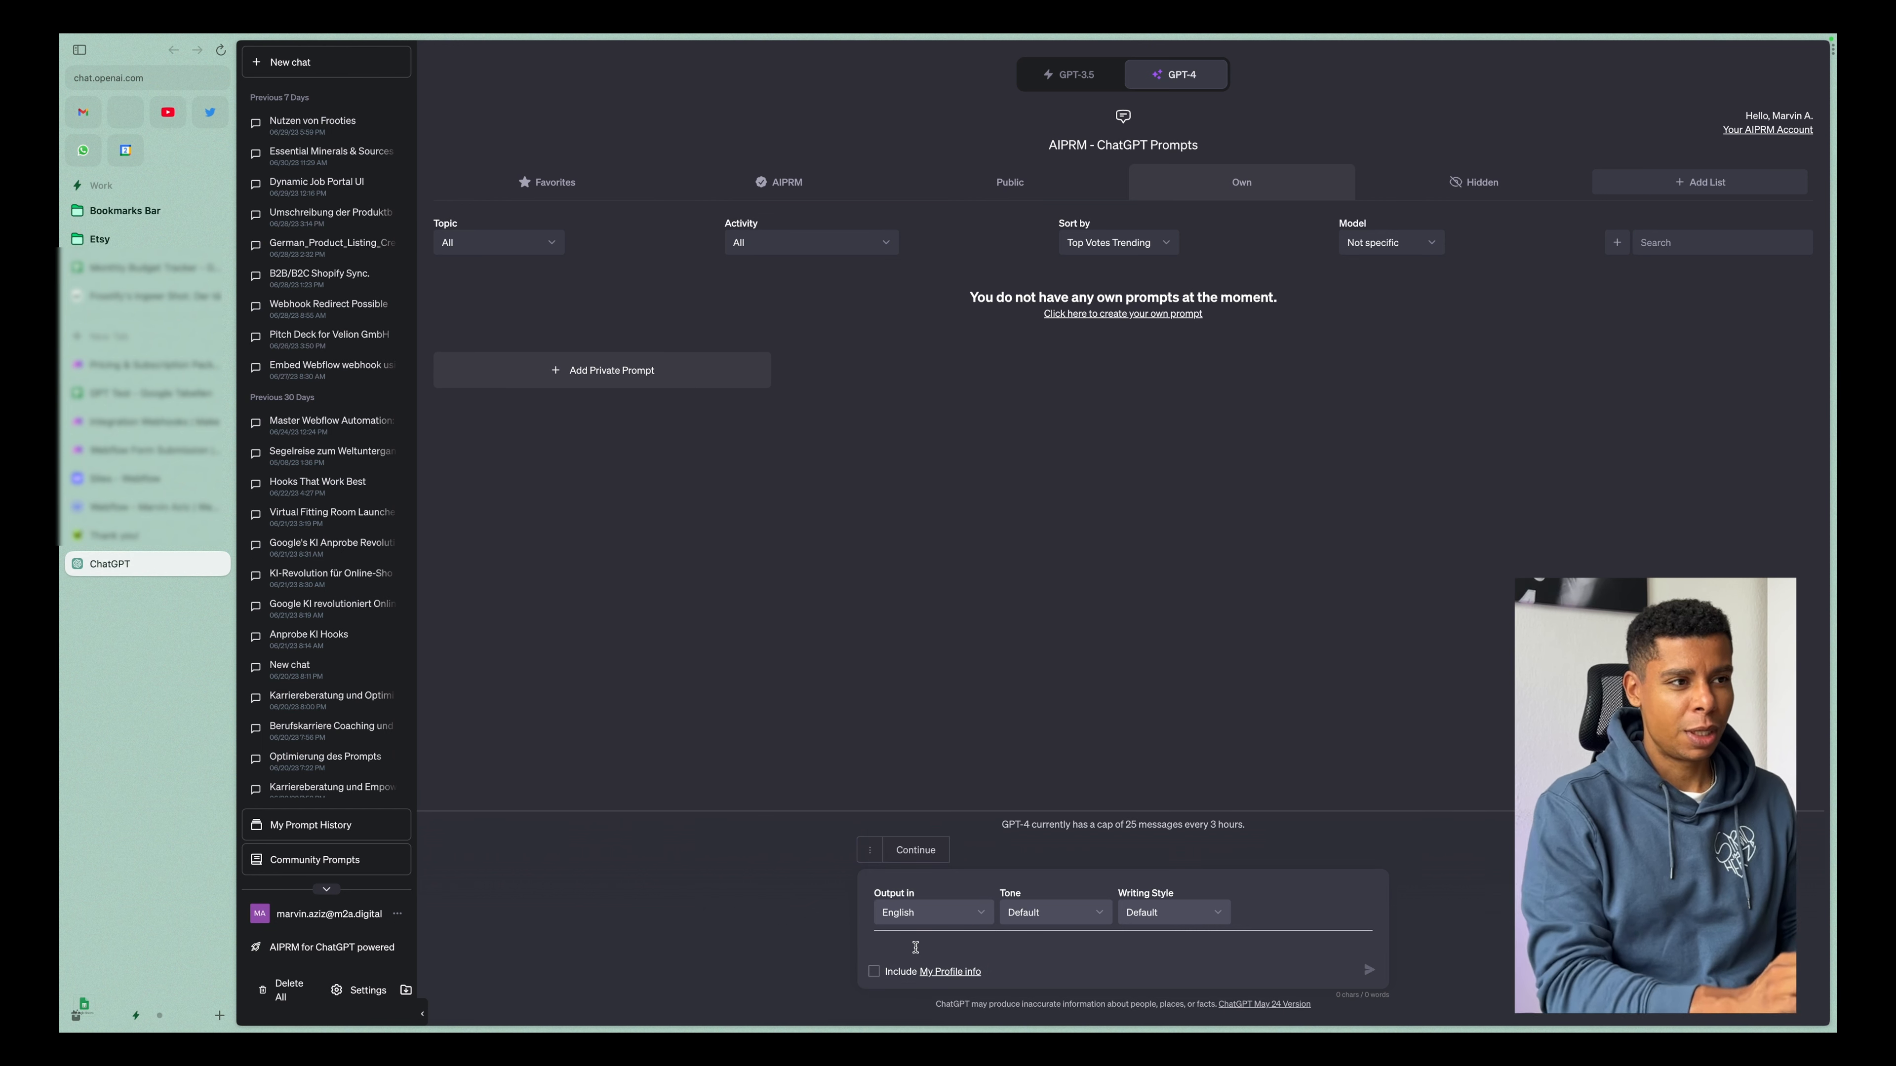
Start the prompt with "I want to create a code snippet in js which is going to prevent the default action of the form and".
click(915, 947)
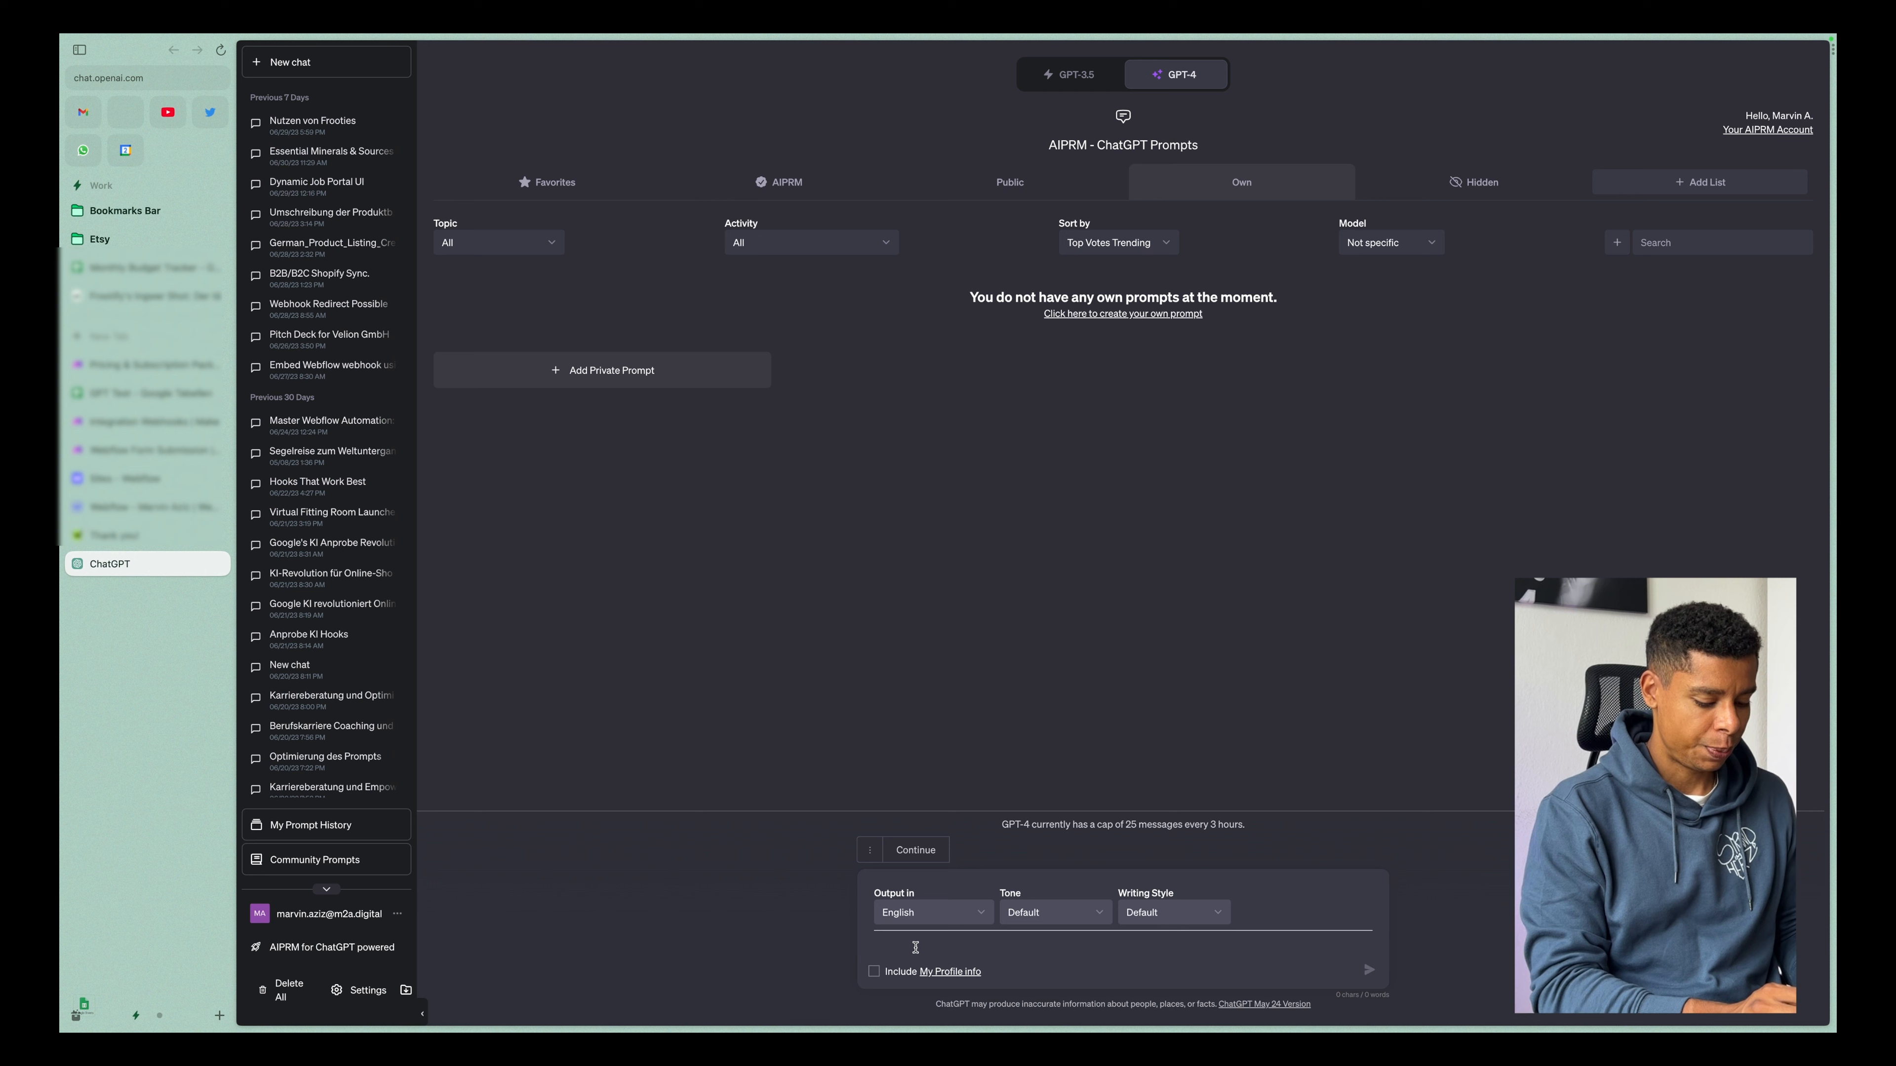
text(I want to cre)
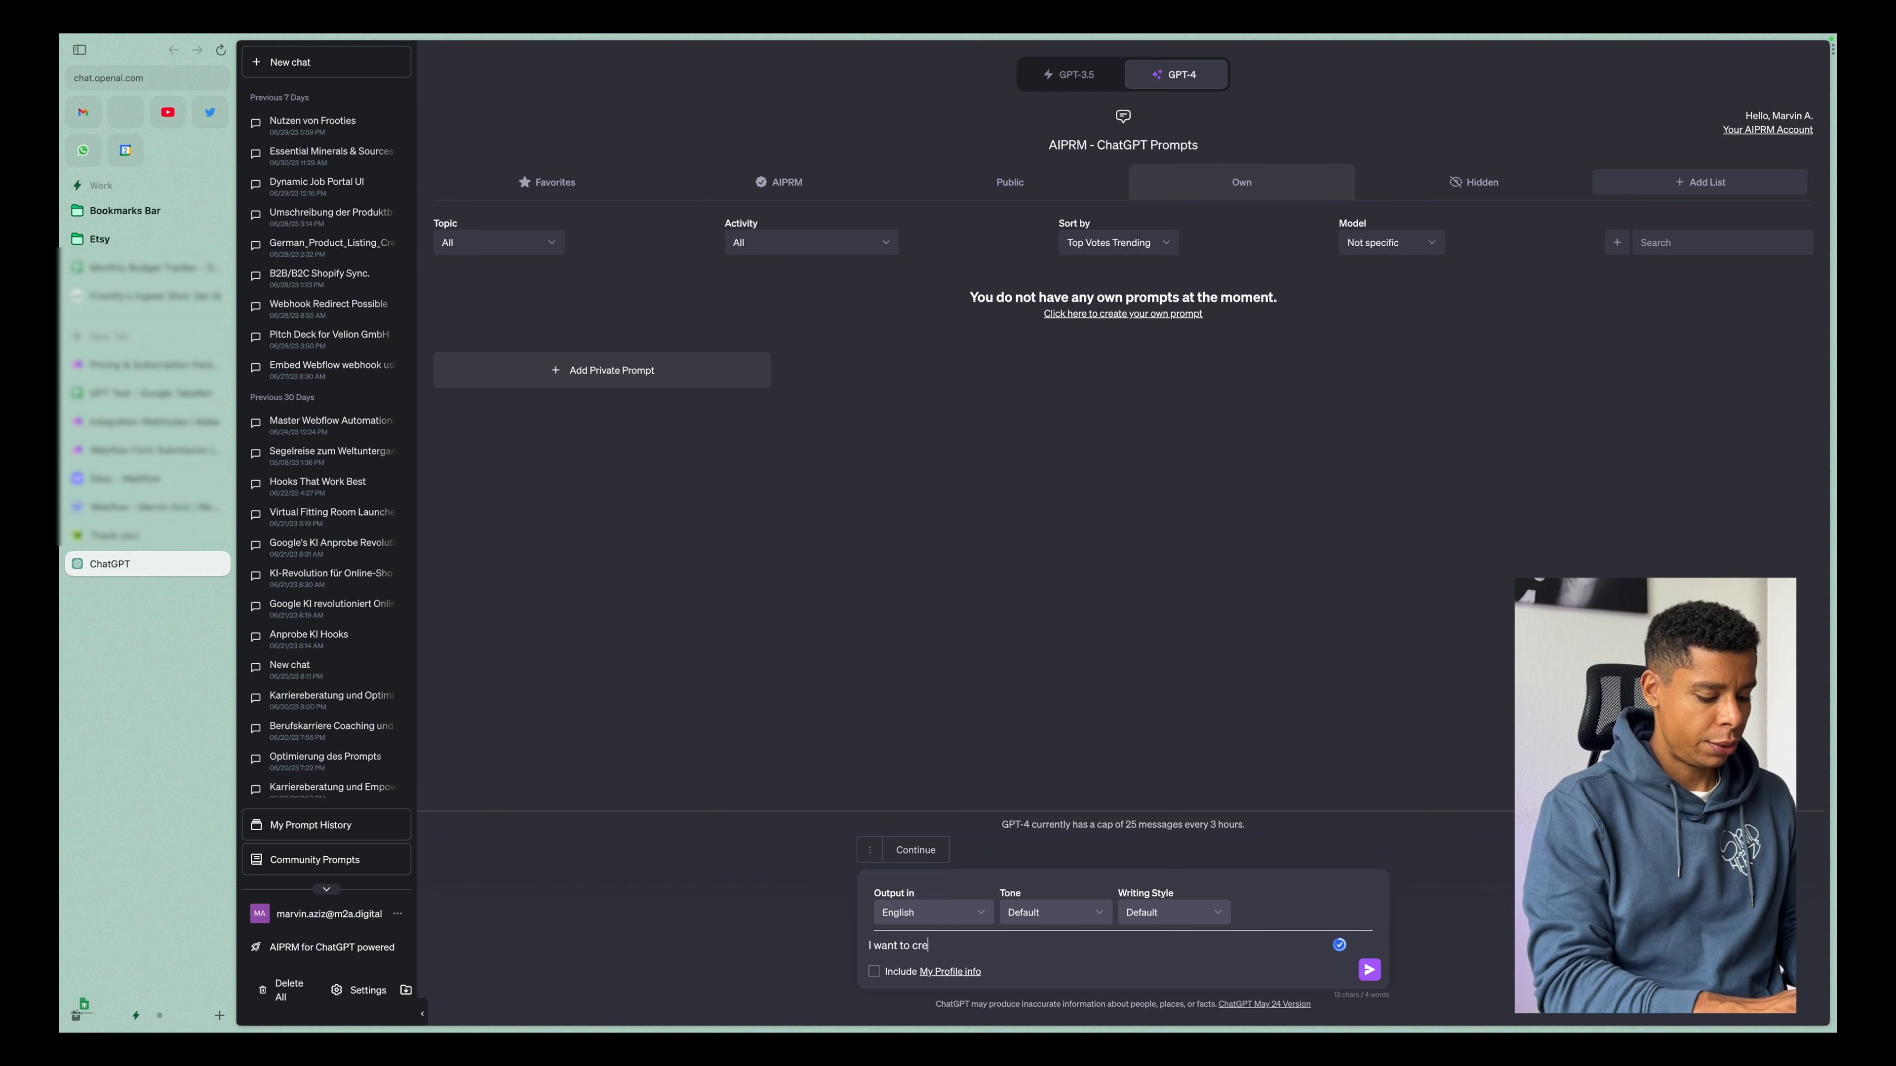
text(ate a code s)
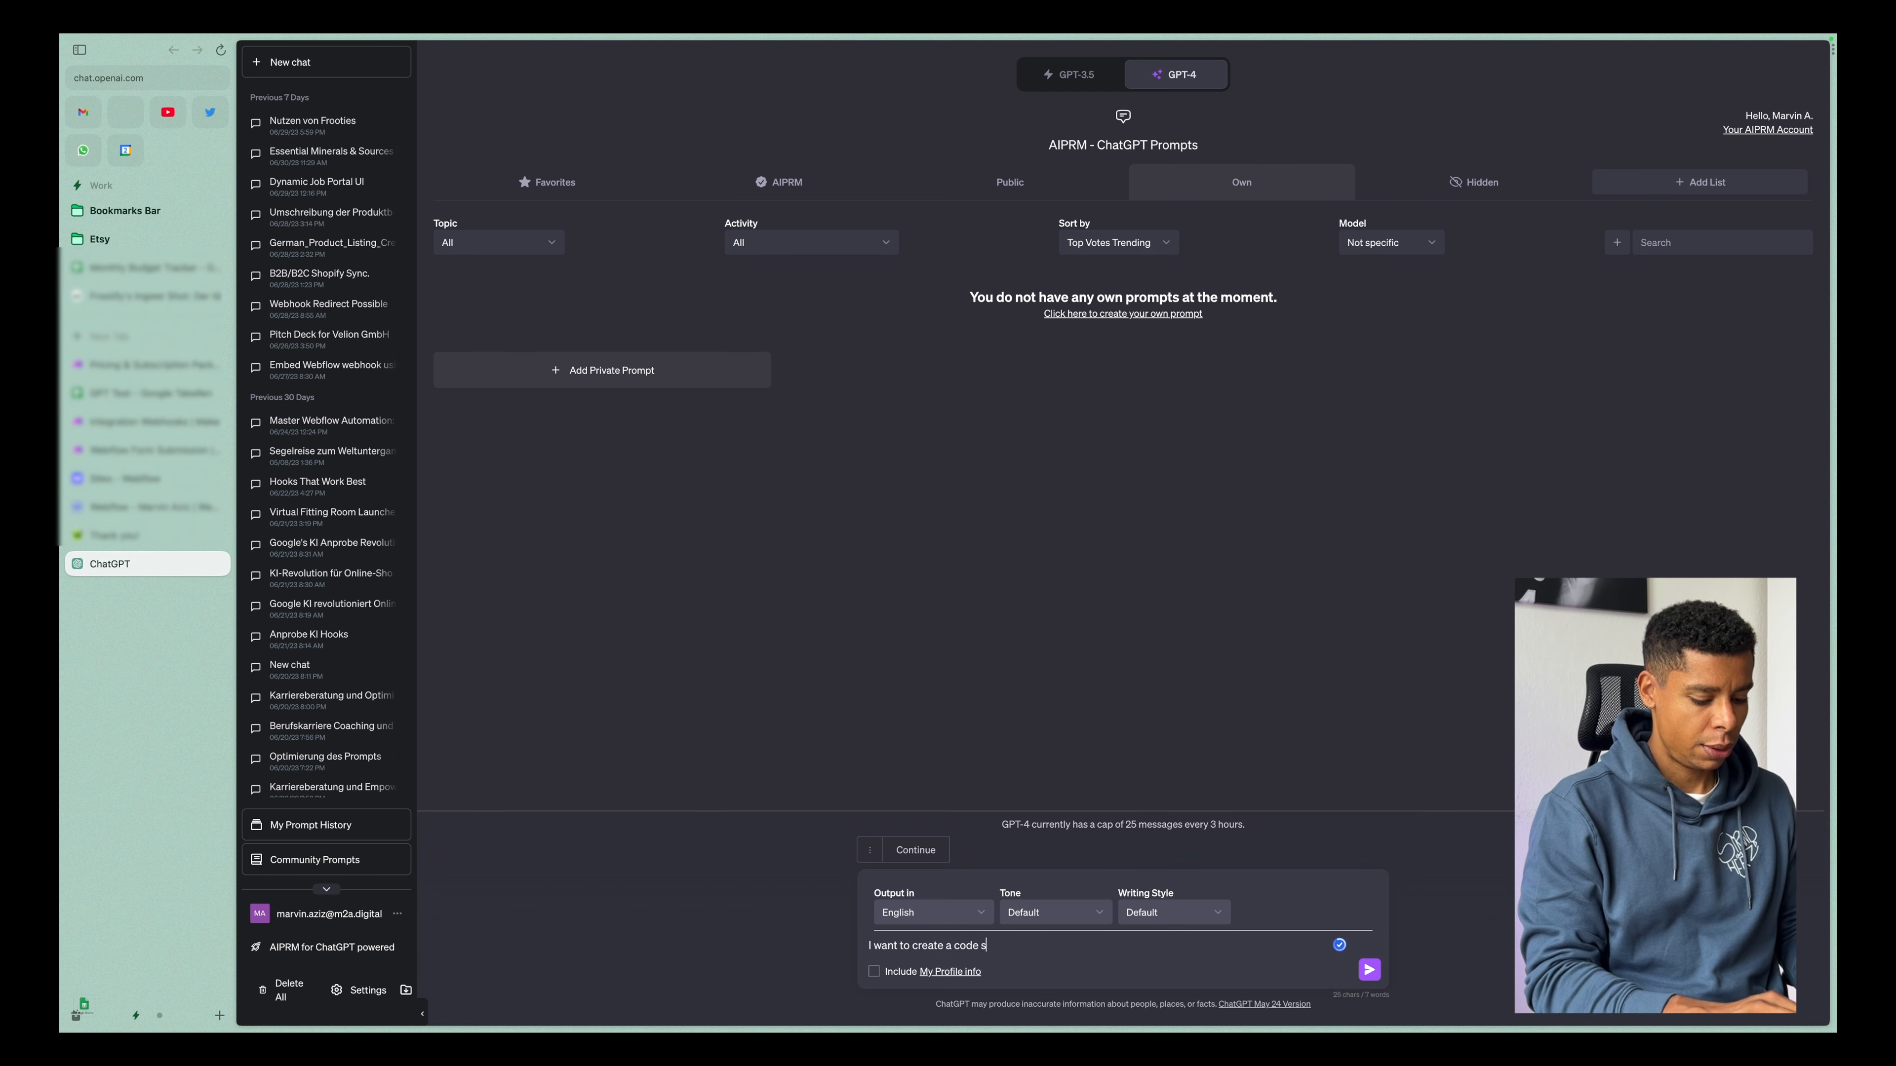
text(nippet in js )
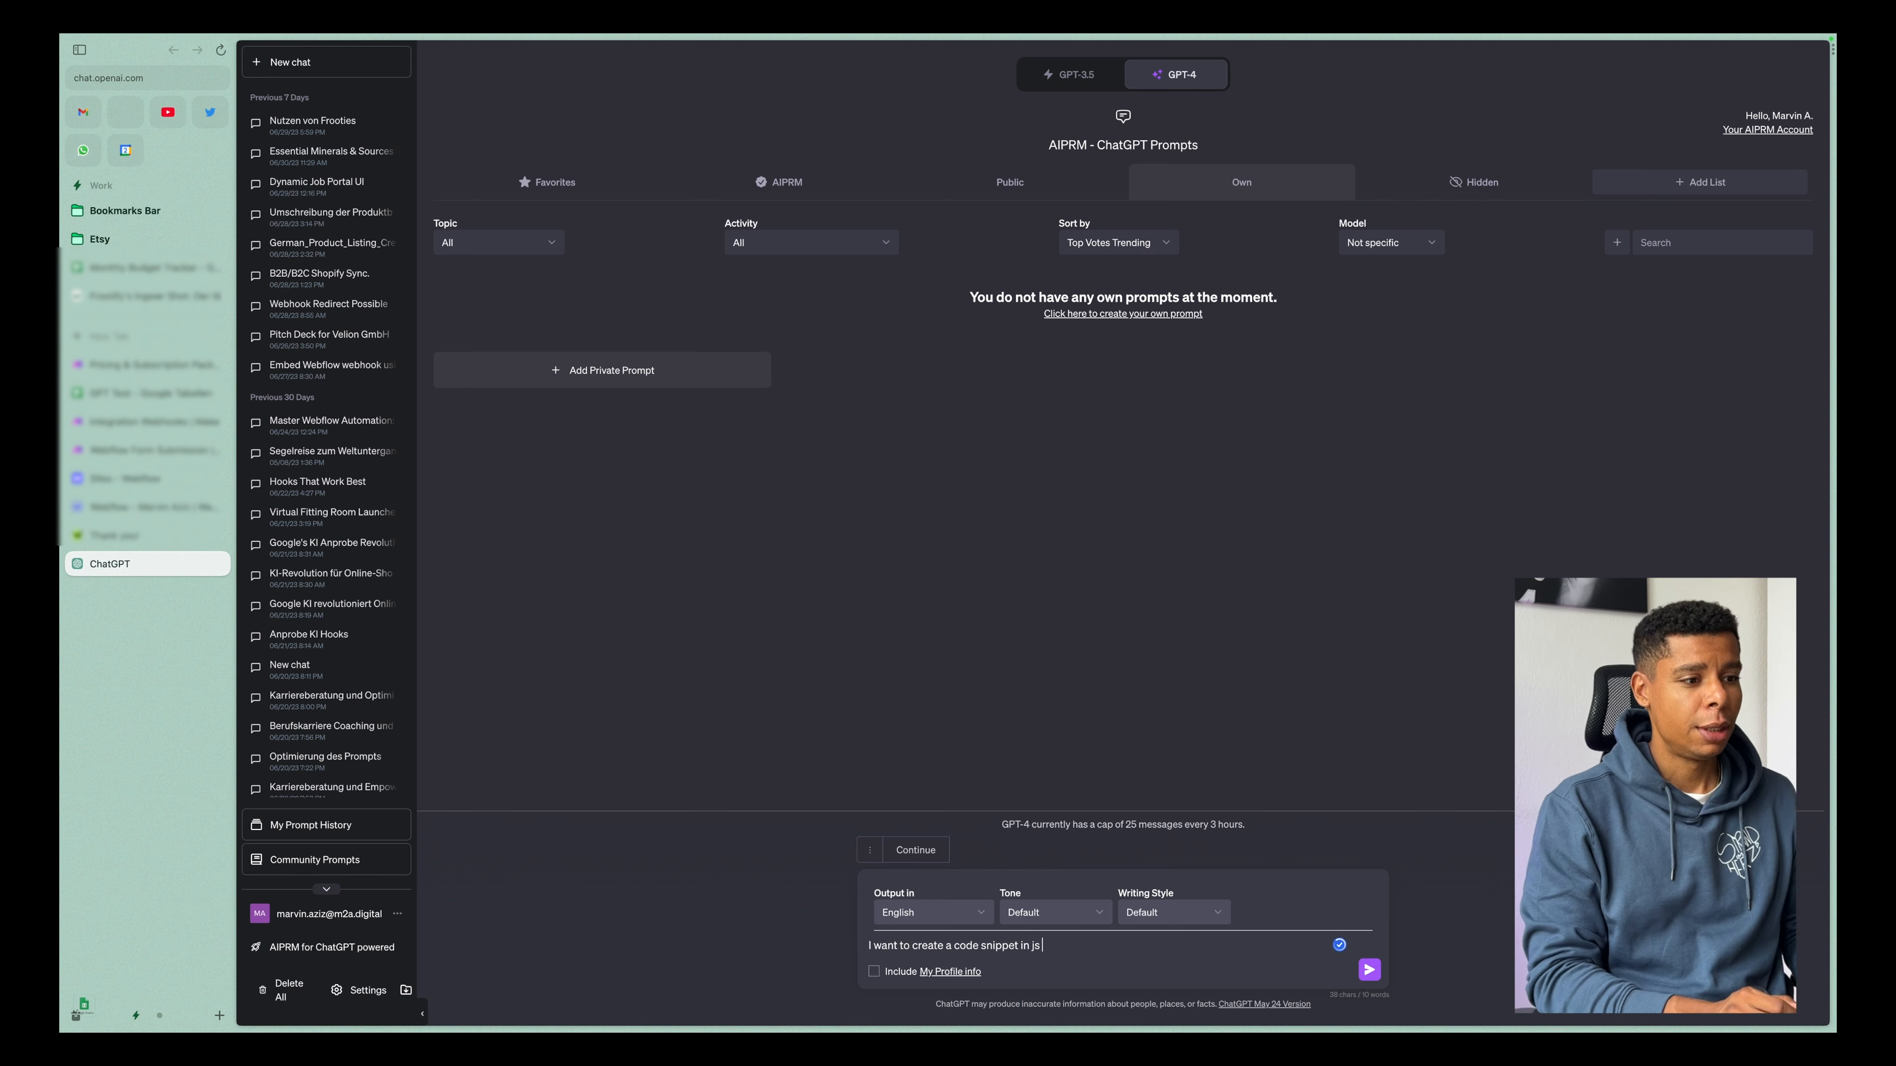
text(which is going to )
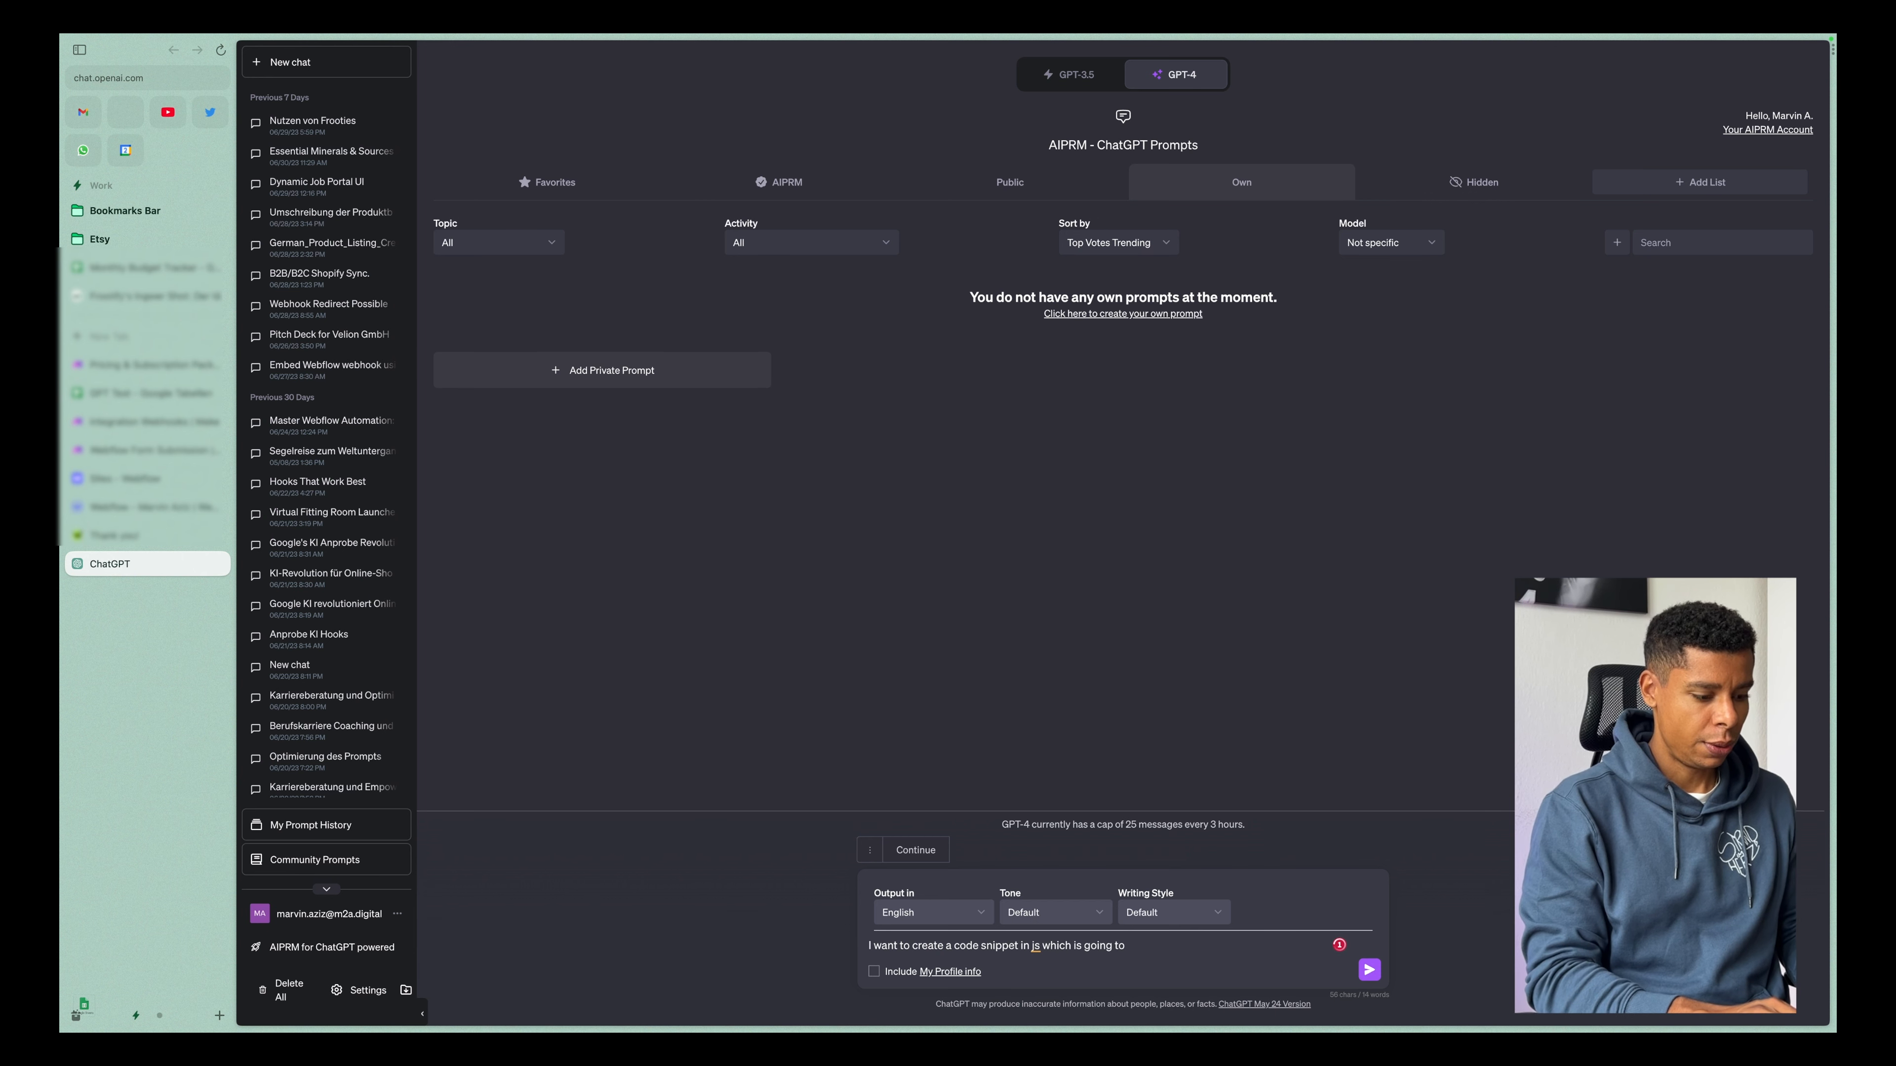
text(stop )
text(prevent the def)
text(ault action of the form and )
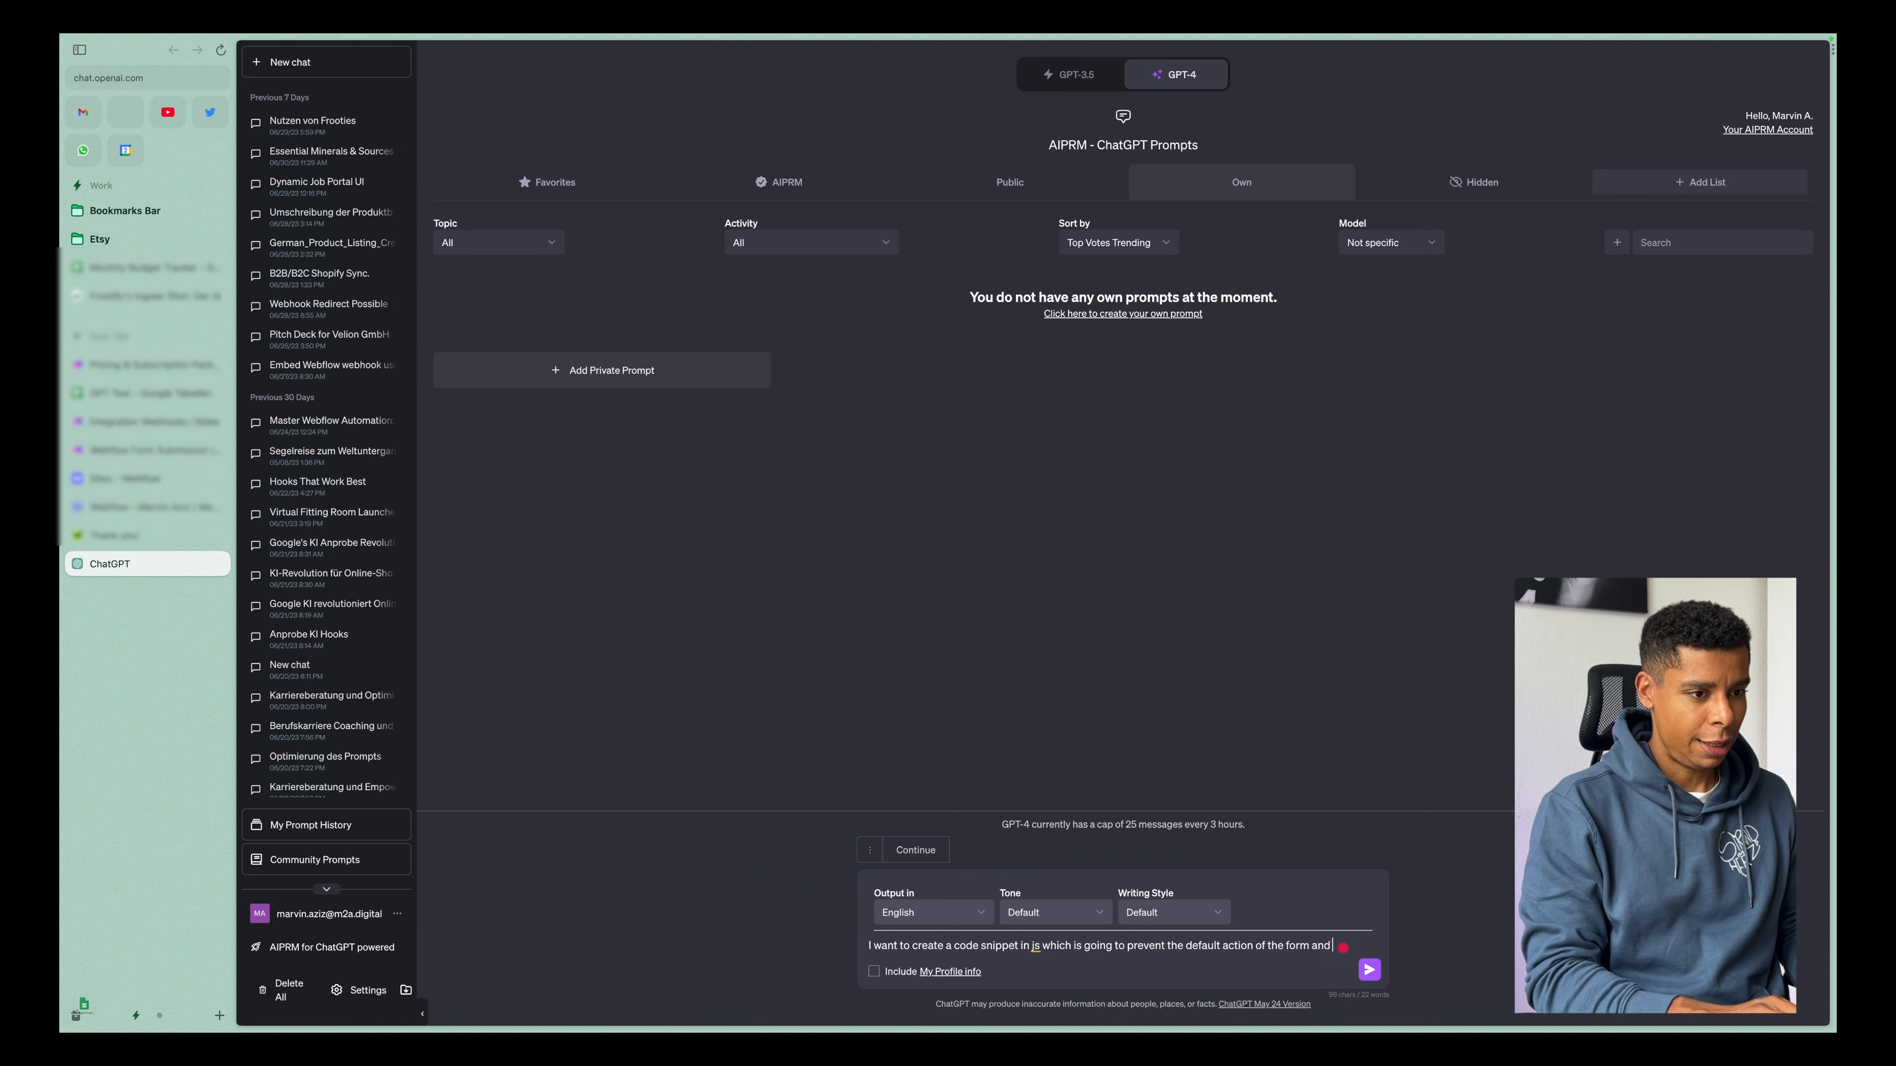
text(instead send the data to the webhook. Here is the form:)
Continue the prompt with "instead send the data to the webhook. Here is the form:" and start a new line.
key(shift+Return)
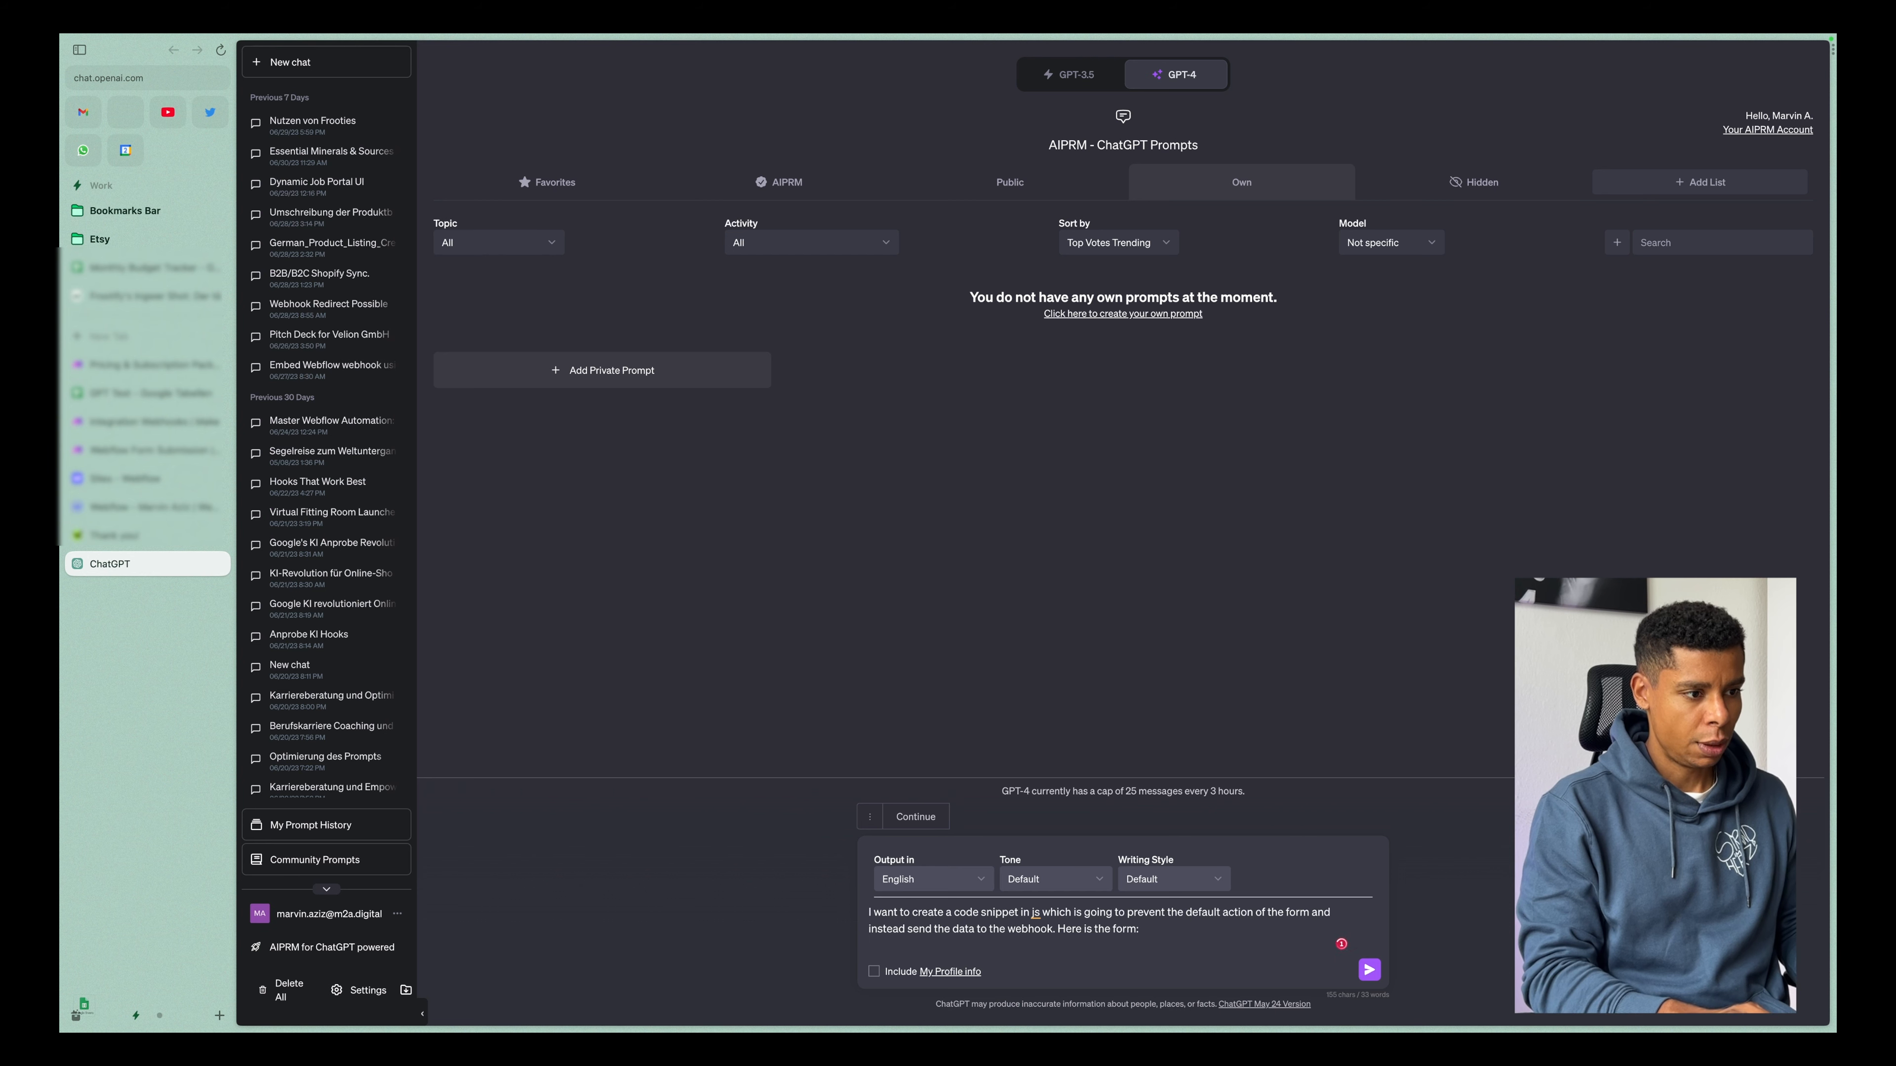
Paste the copied form code into the prompt, leave a blank line, and add "And here is the webhook:".
key(super+v)
key(shift+Return)
key(shift+Return)
text(And here)
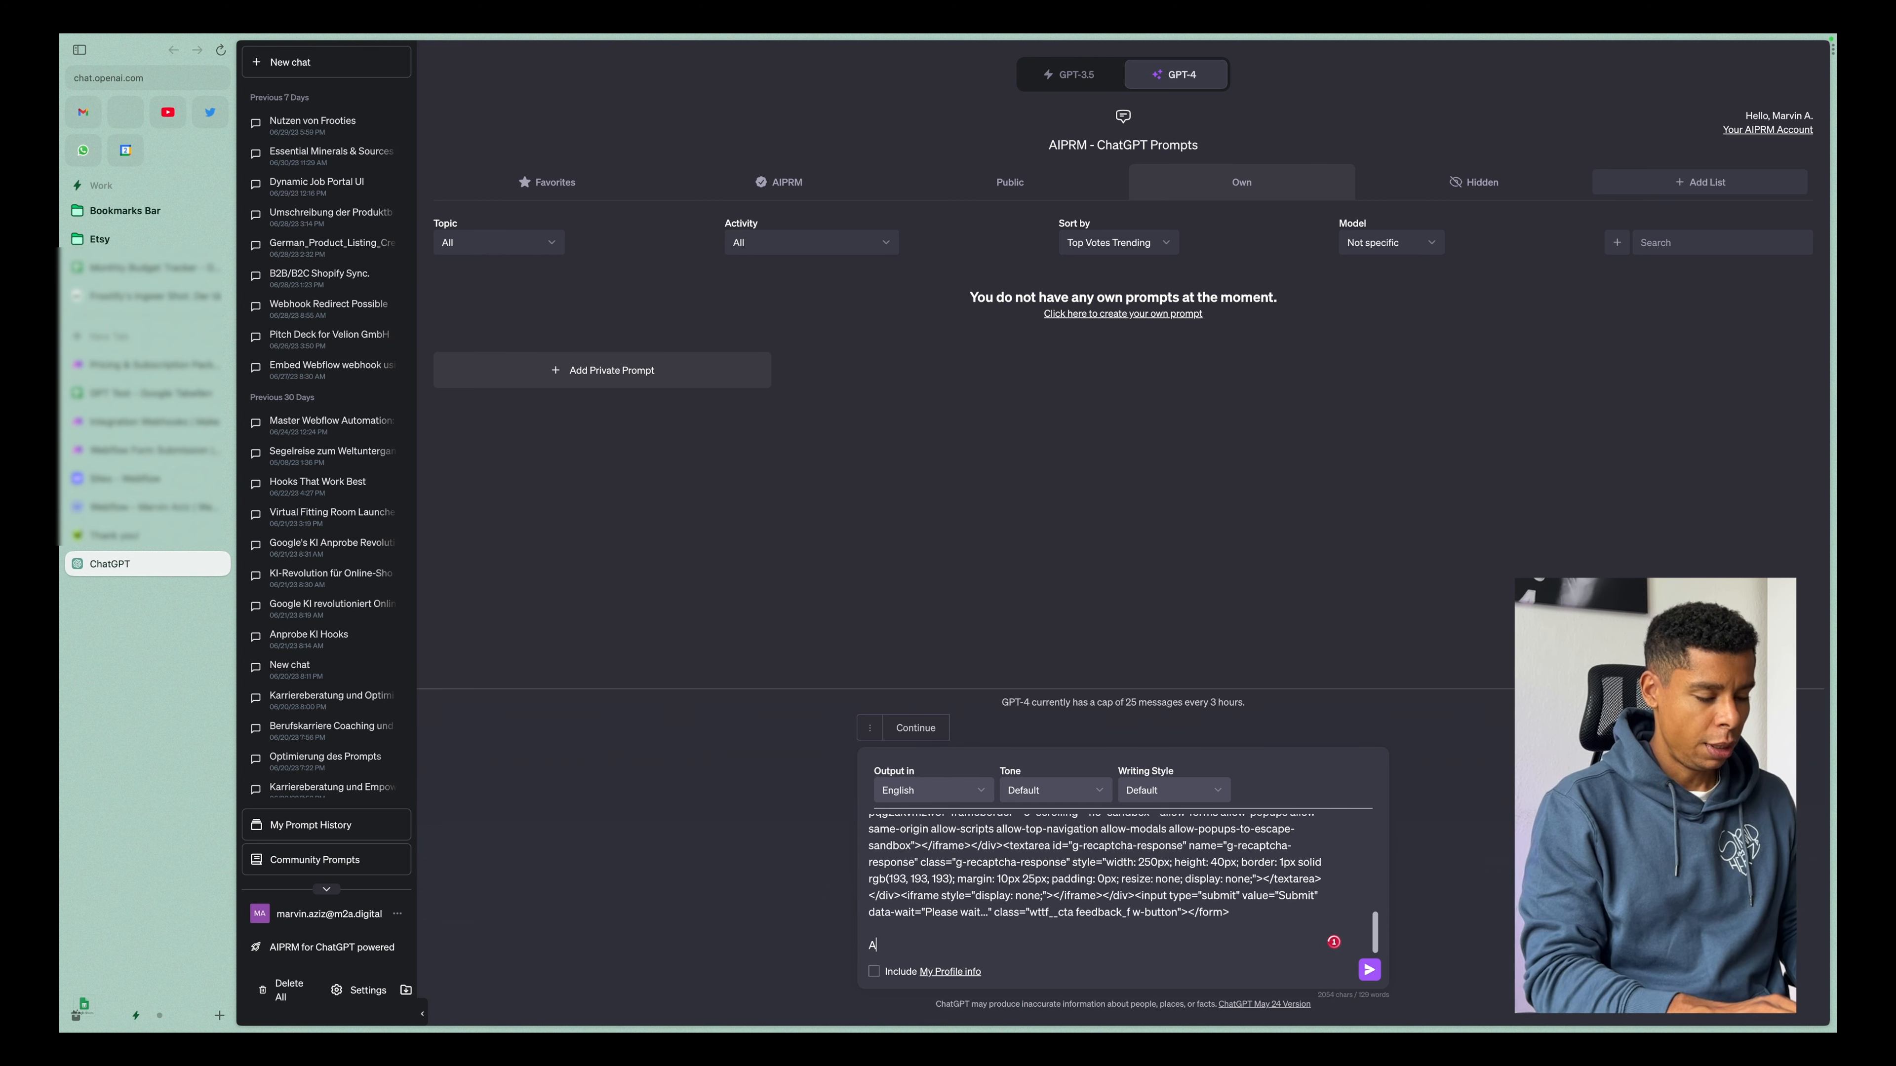
text( is the webhook:)
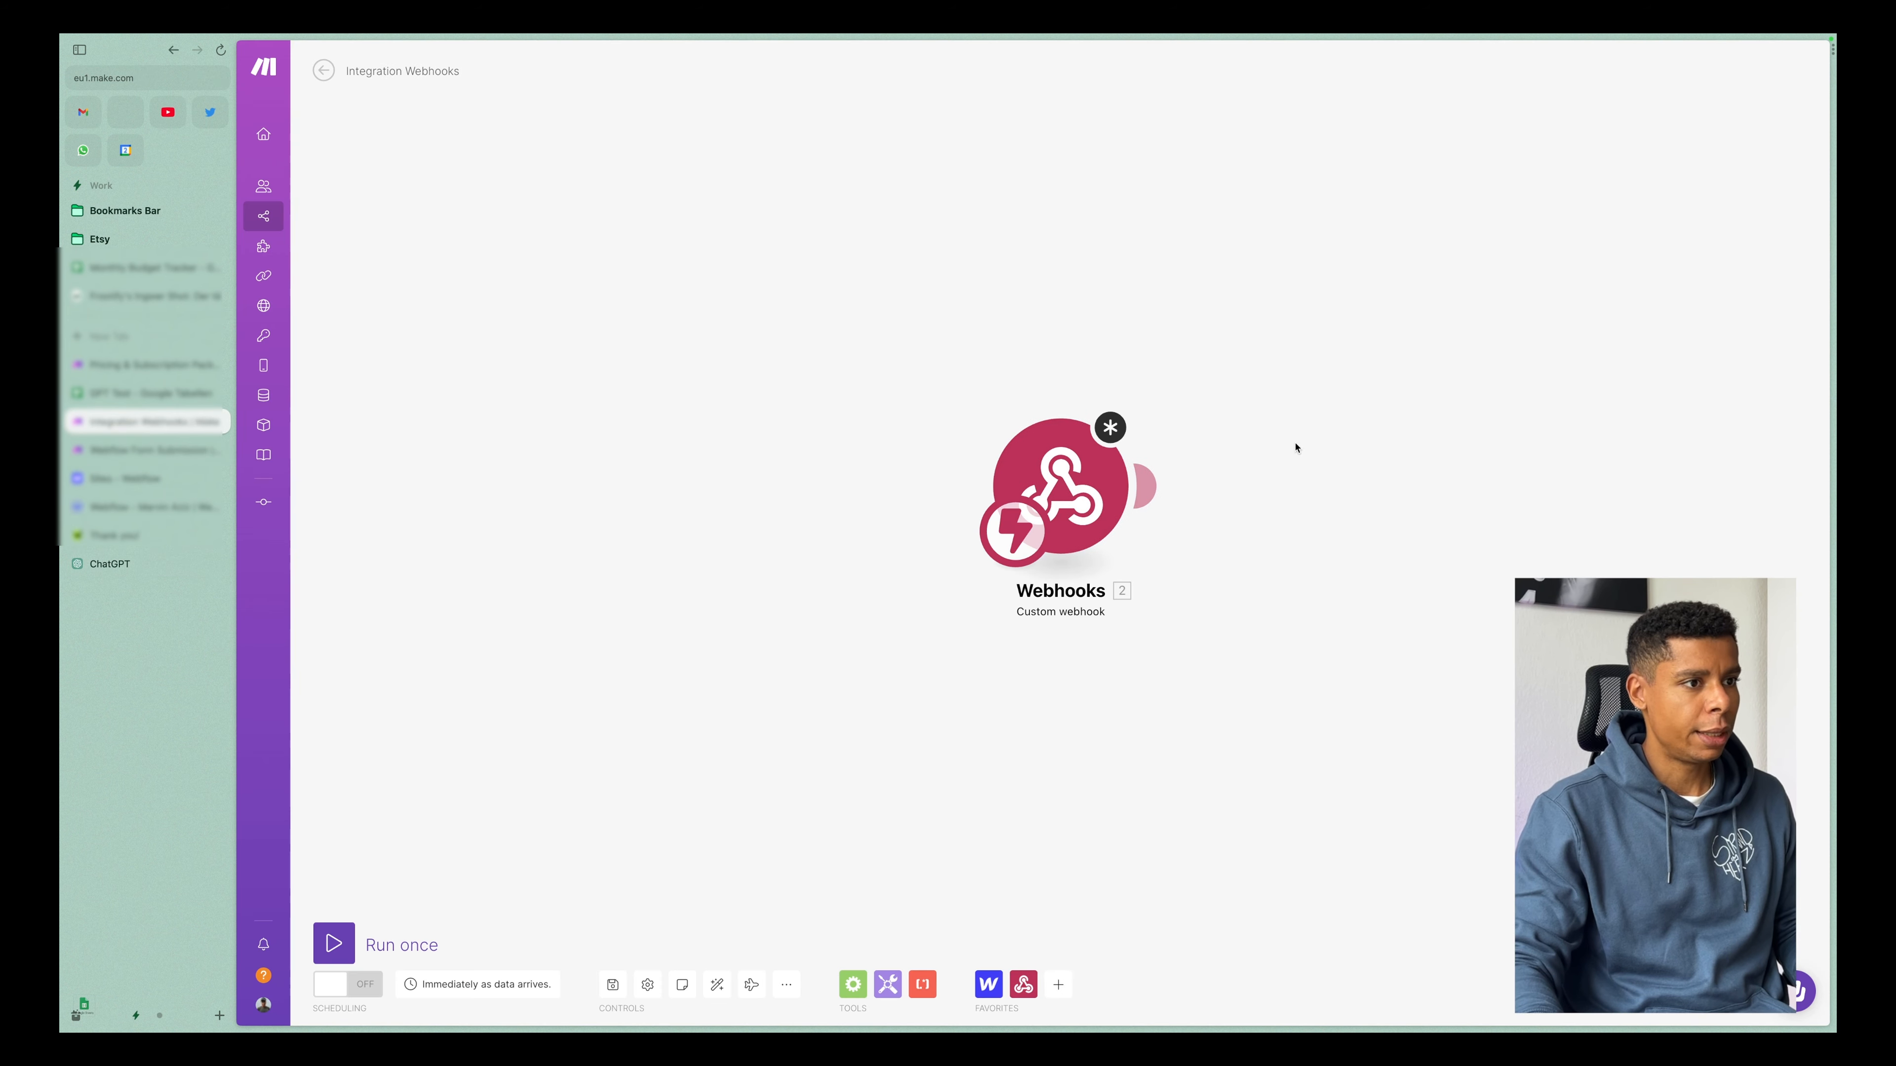
Copy the custom webhook's address in Make, add it to the end of the ChatGPT prompt, and submit the prompt.
click(1075, 485)
double_click(1321, 484)
click(1388, 509)
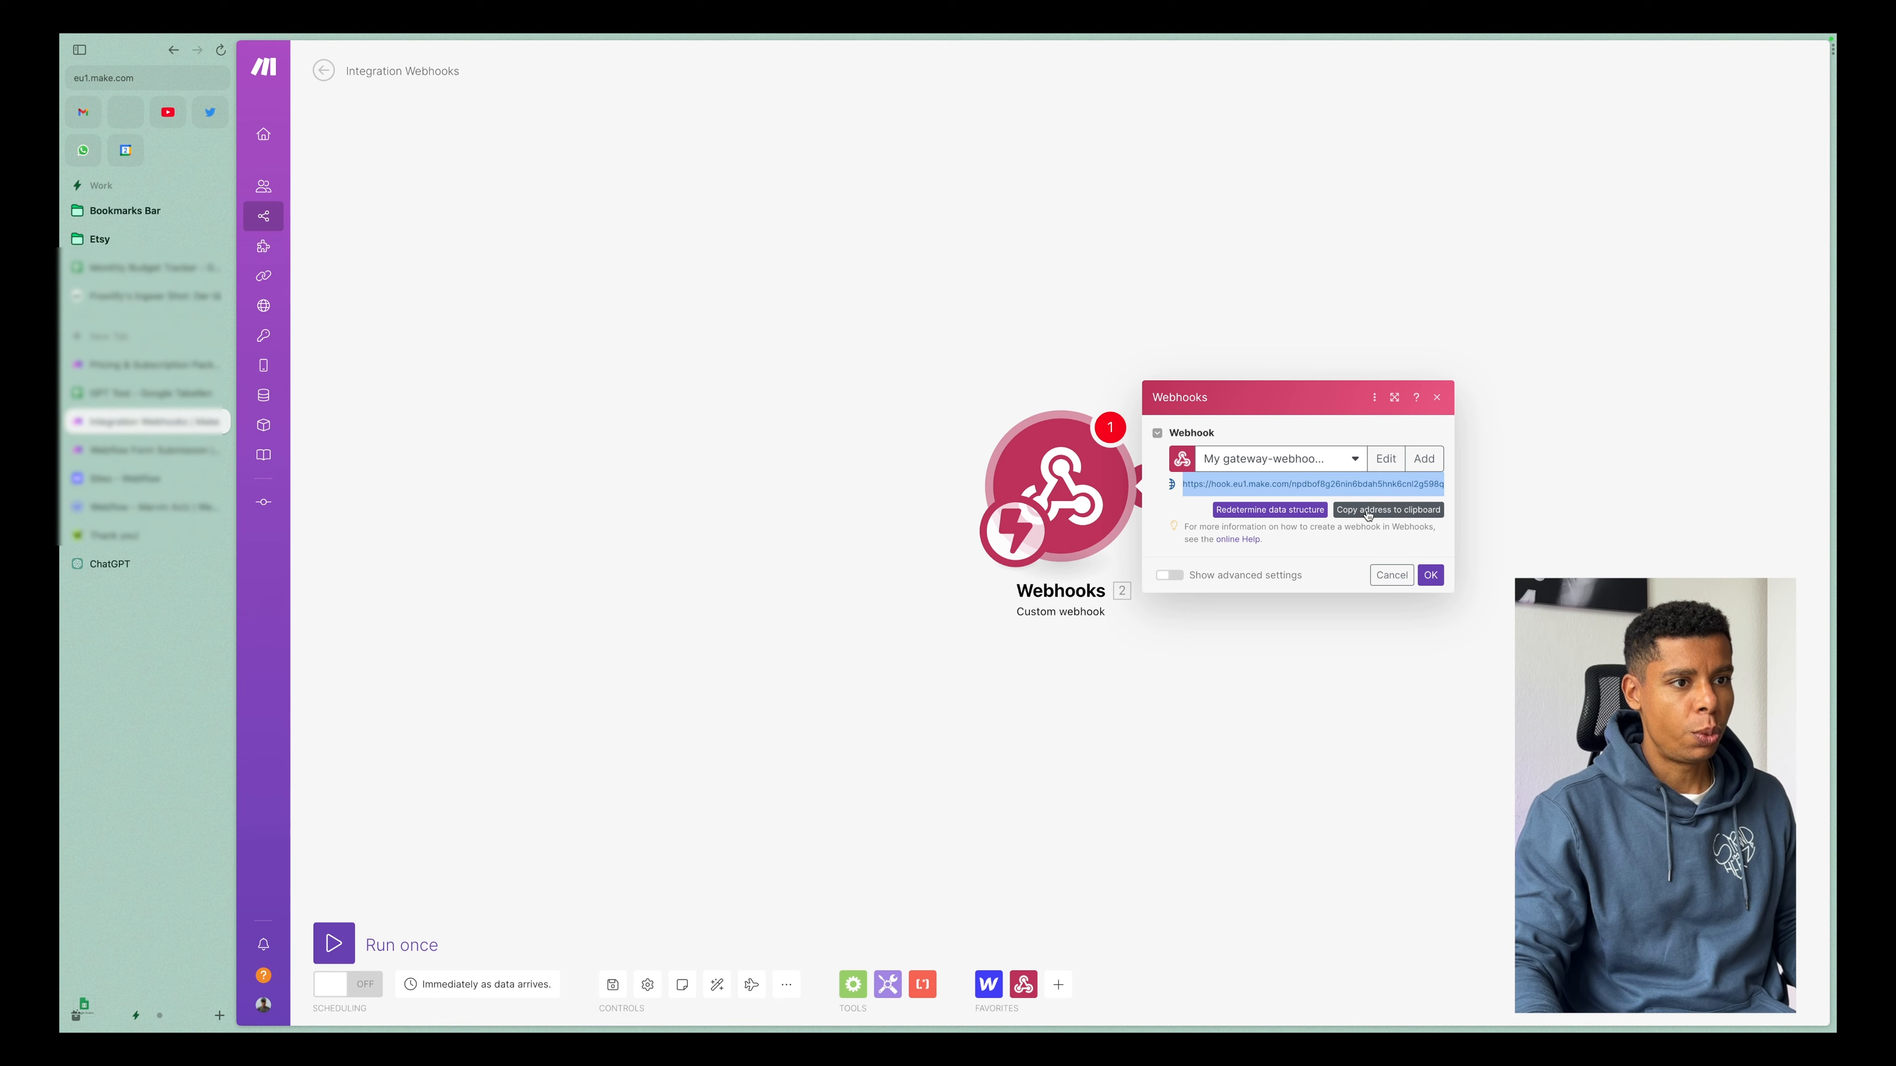
click(92, 576)
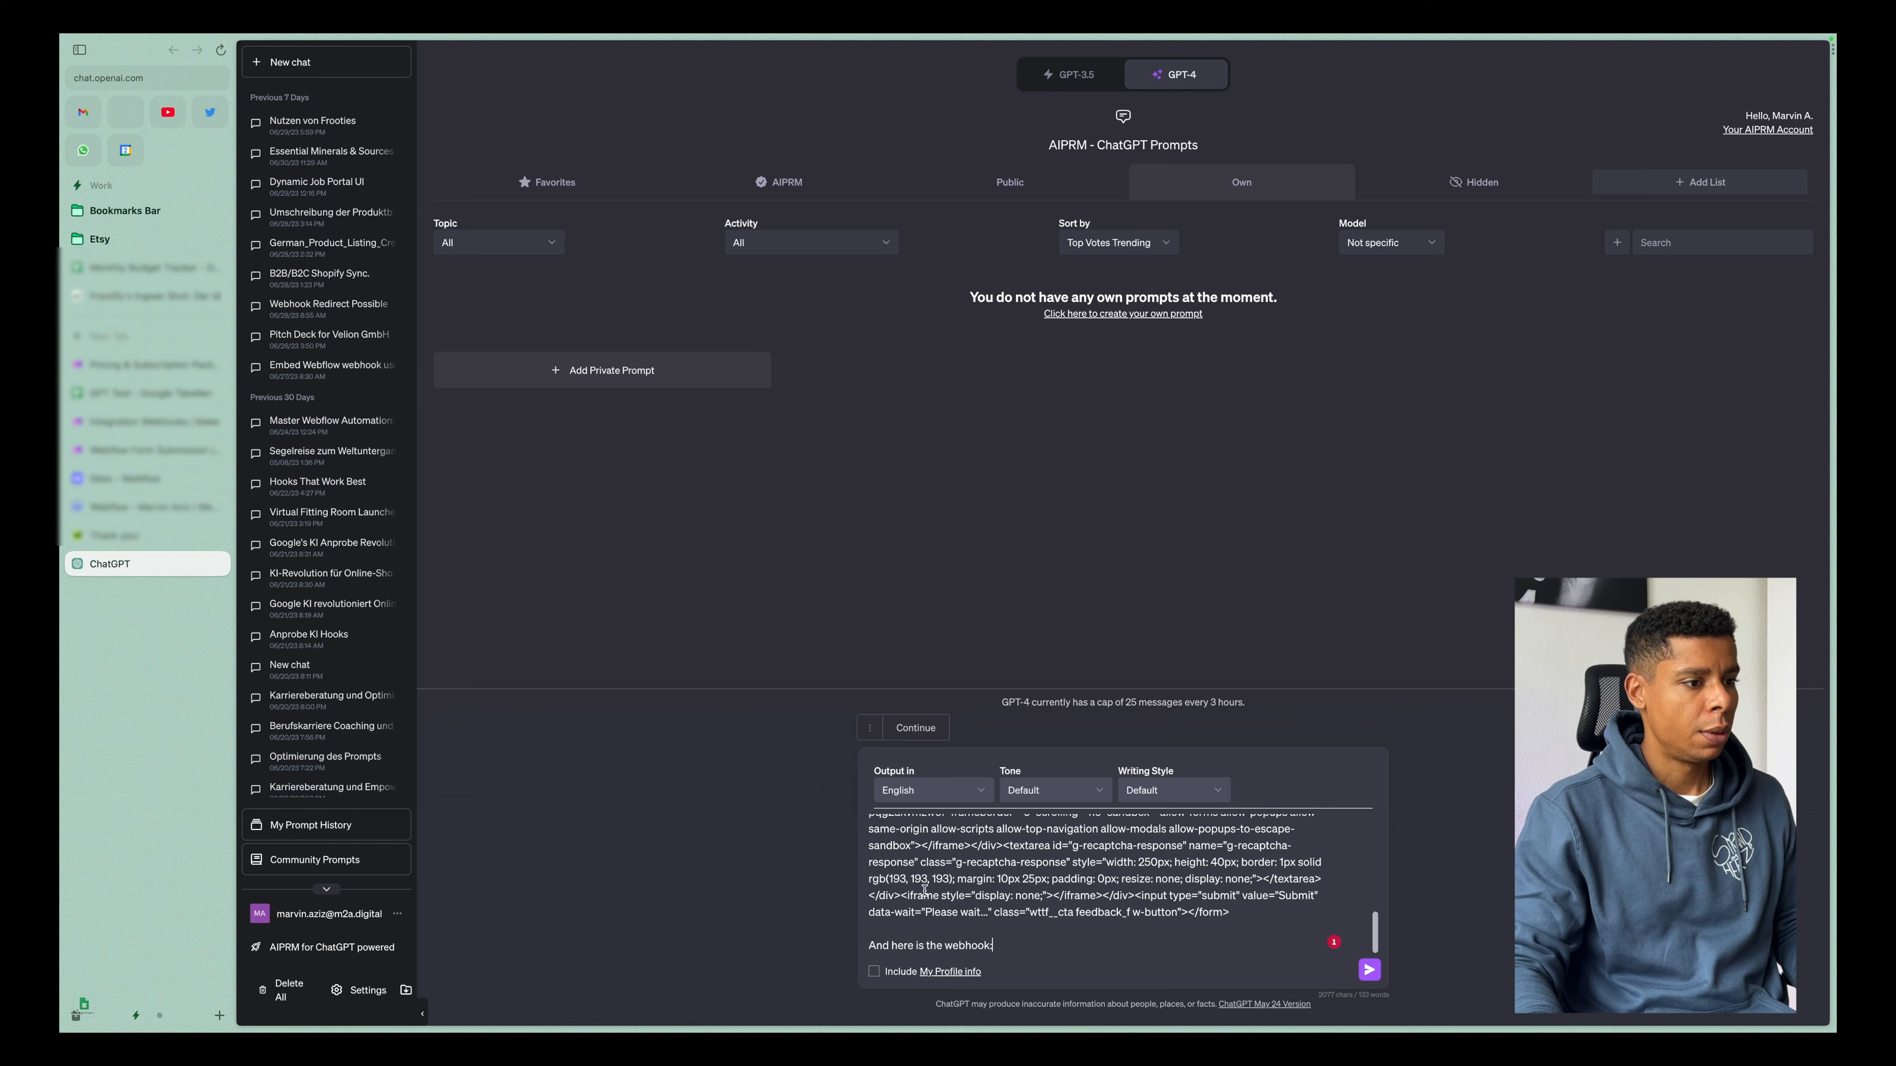
key(super+v)
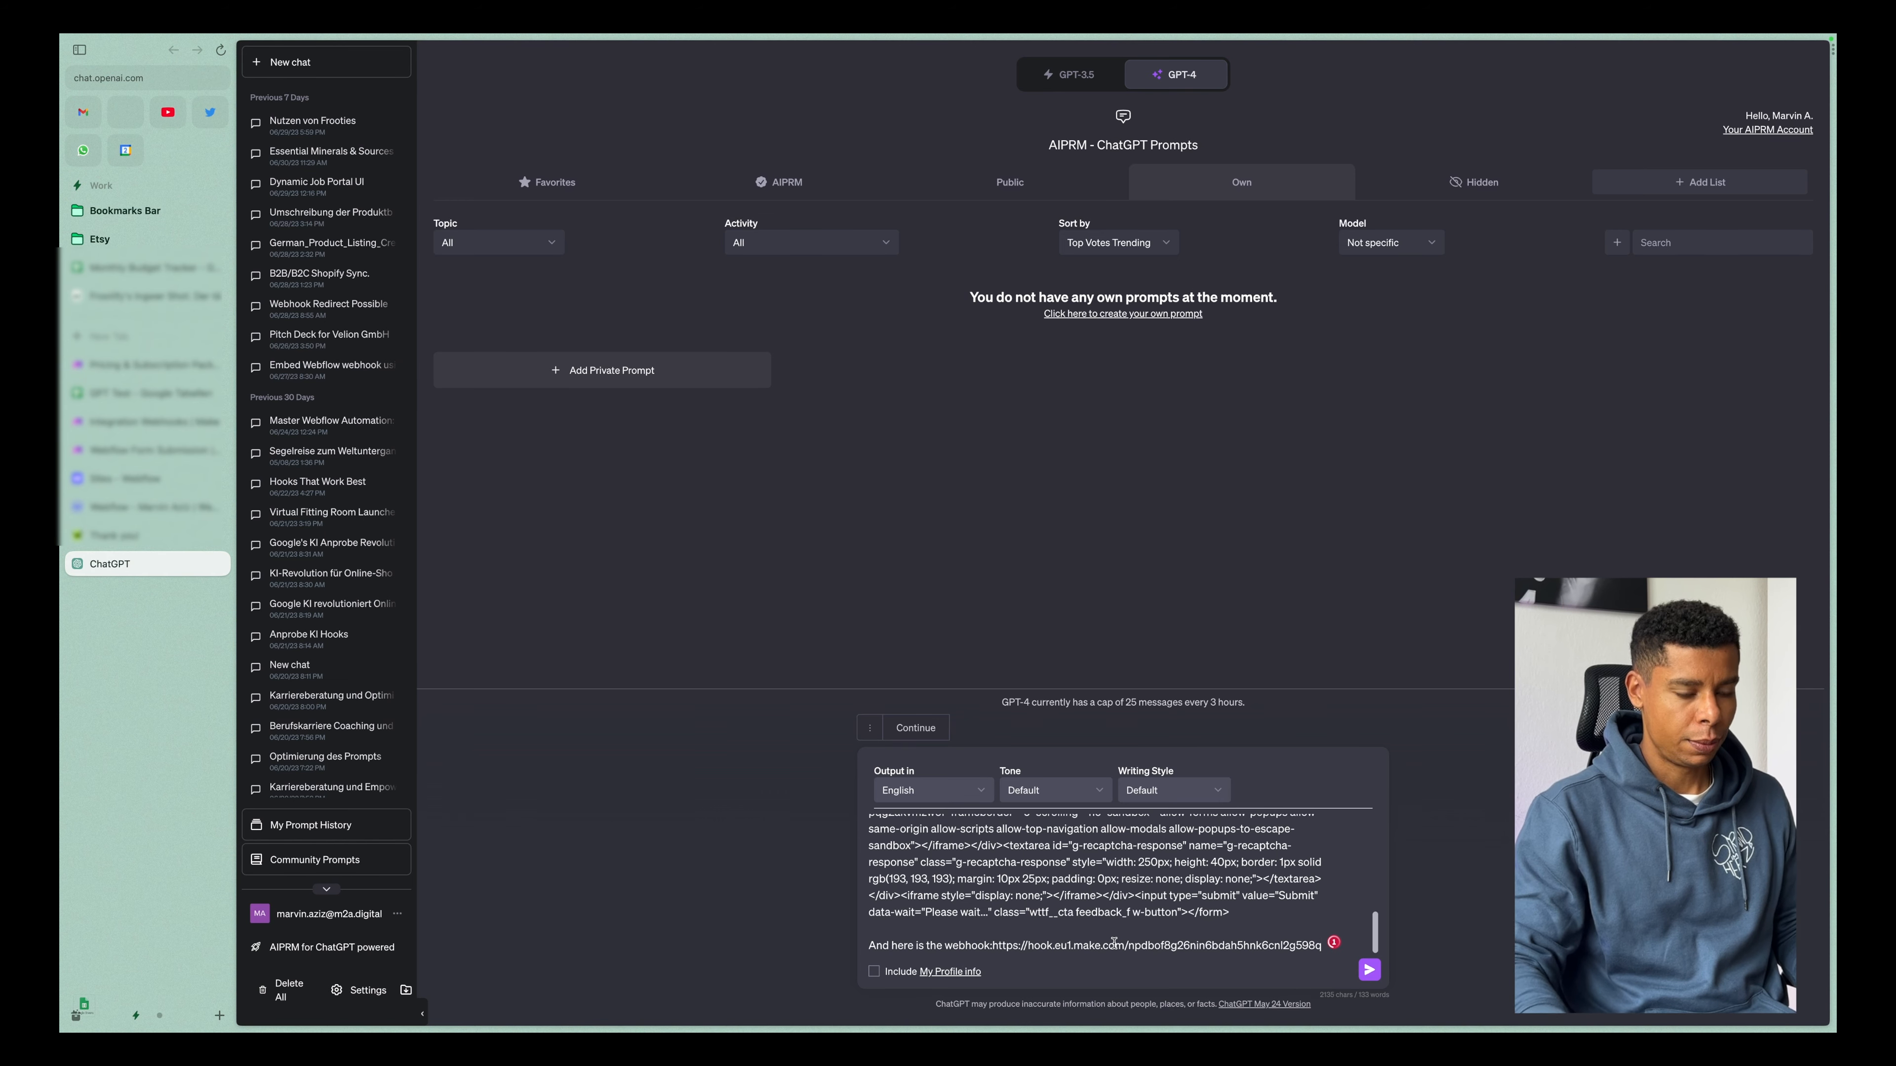
key(Return)
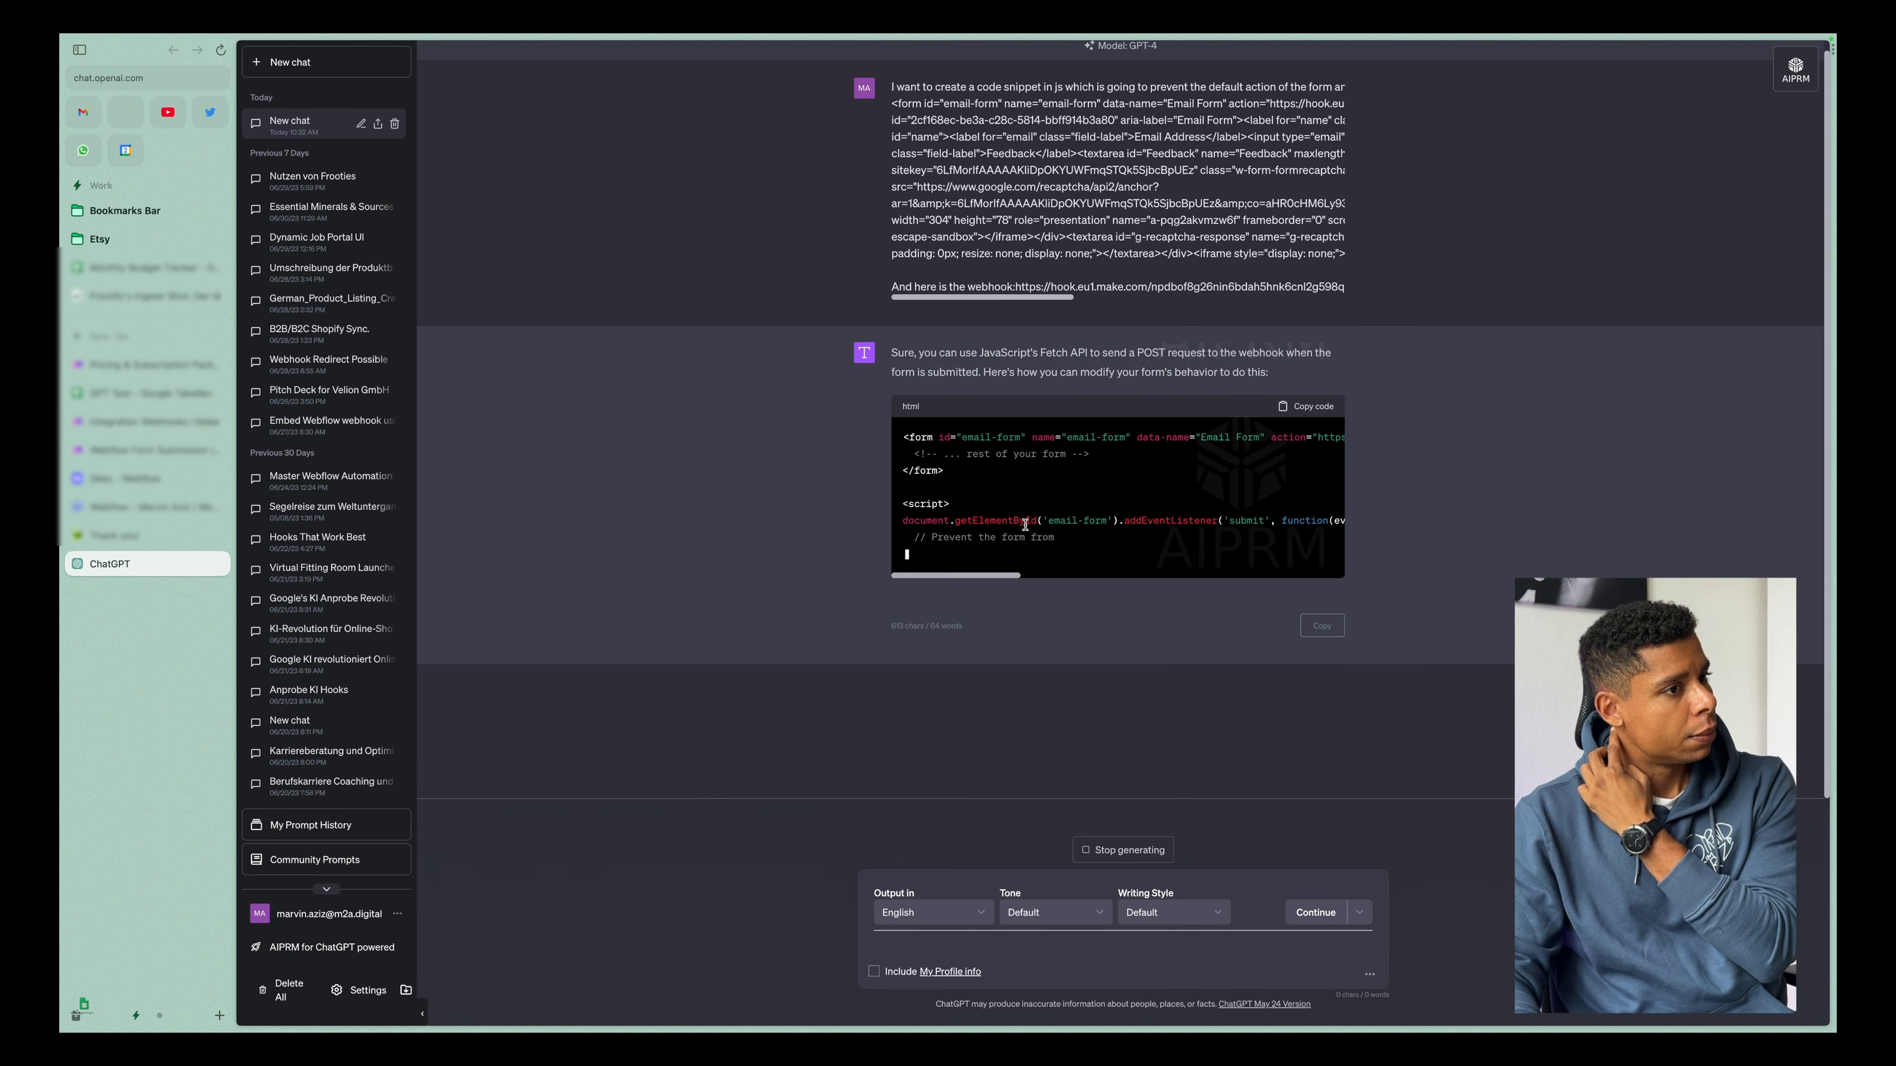
Examine how the generated script listens for the email-form submit event, prevents the default action and gathers the form data.
scroll(1307, 561, up, 3)
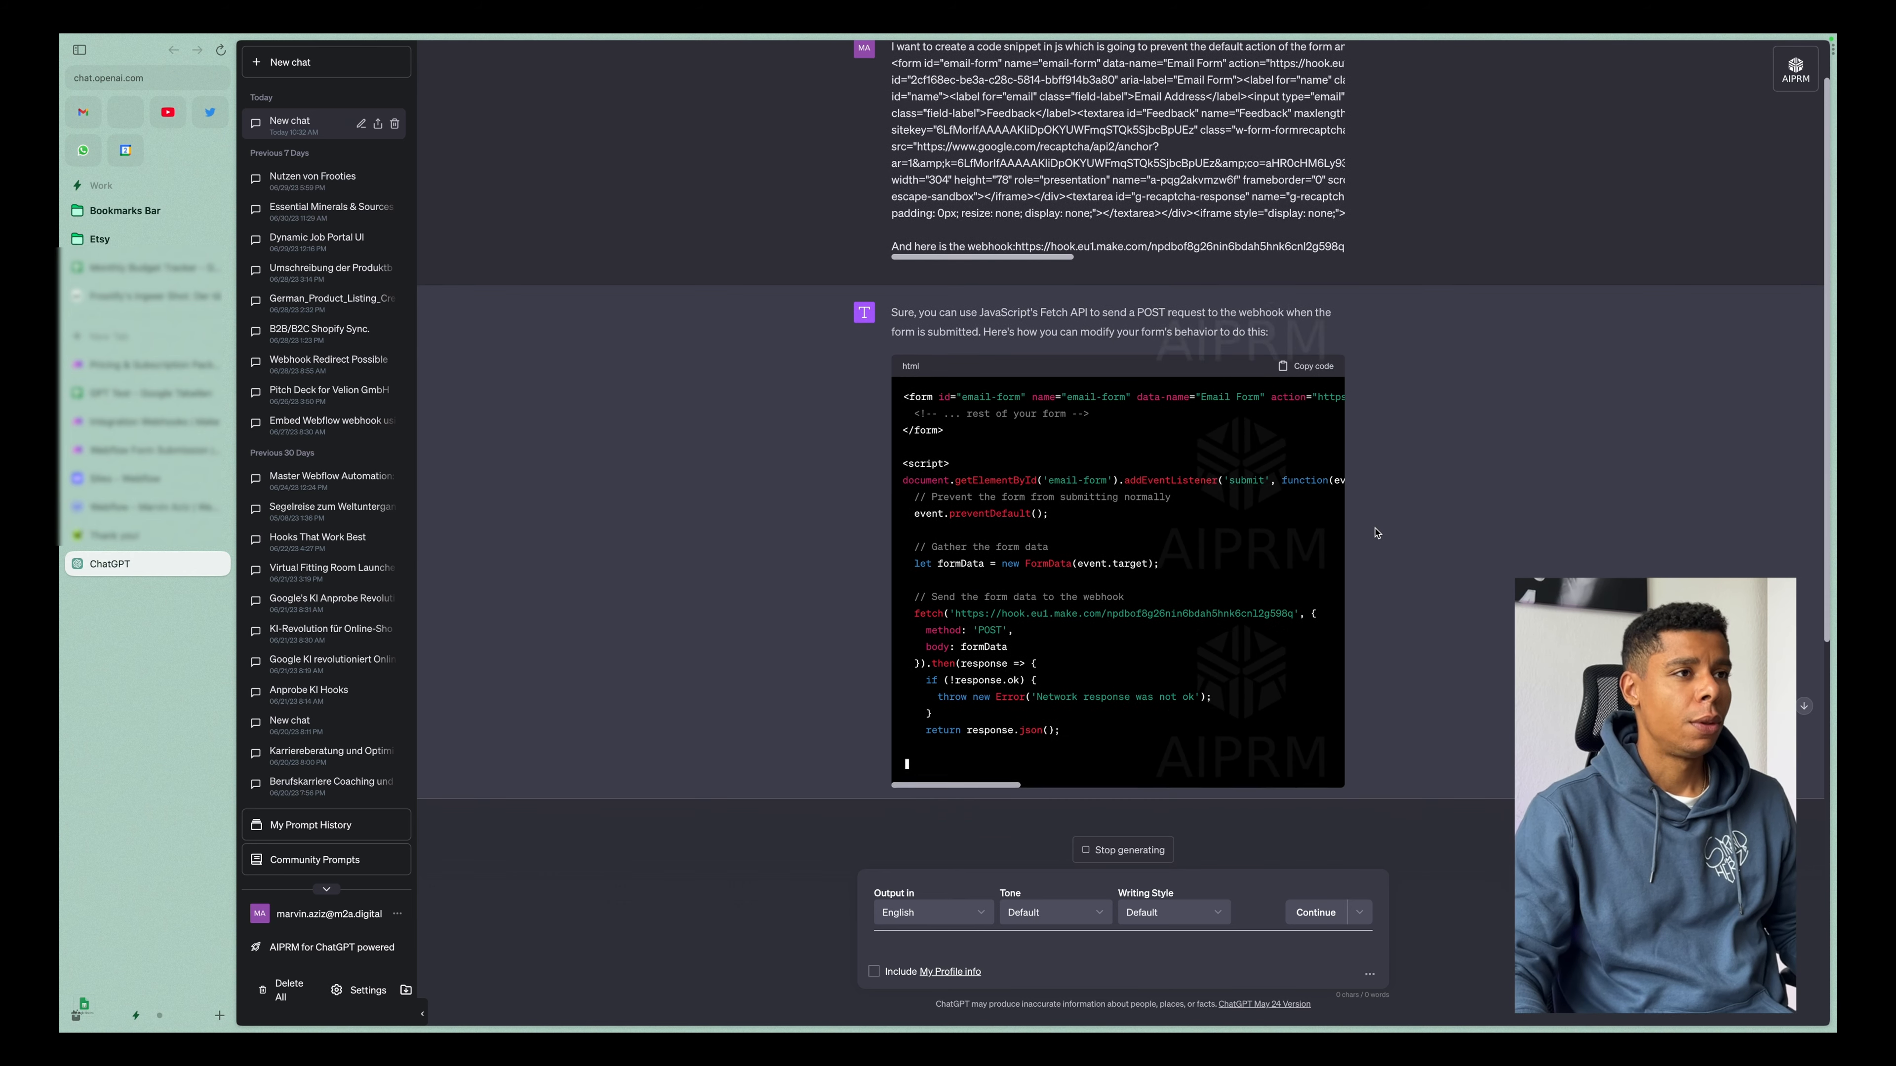
scroll(1377, 532, down, 5)
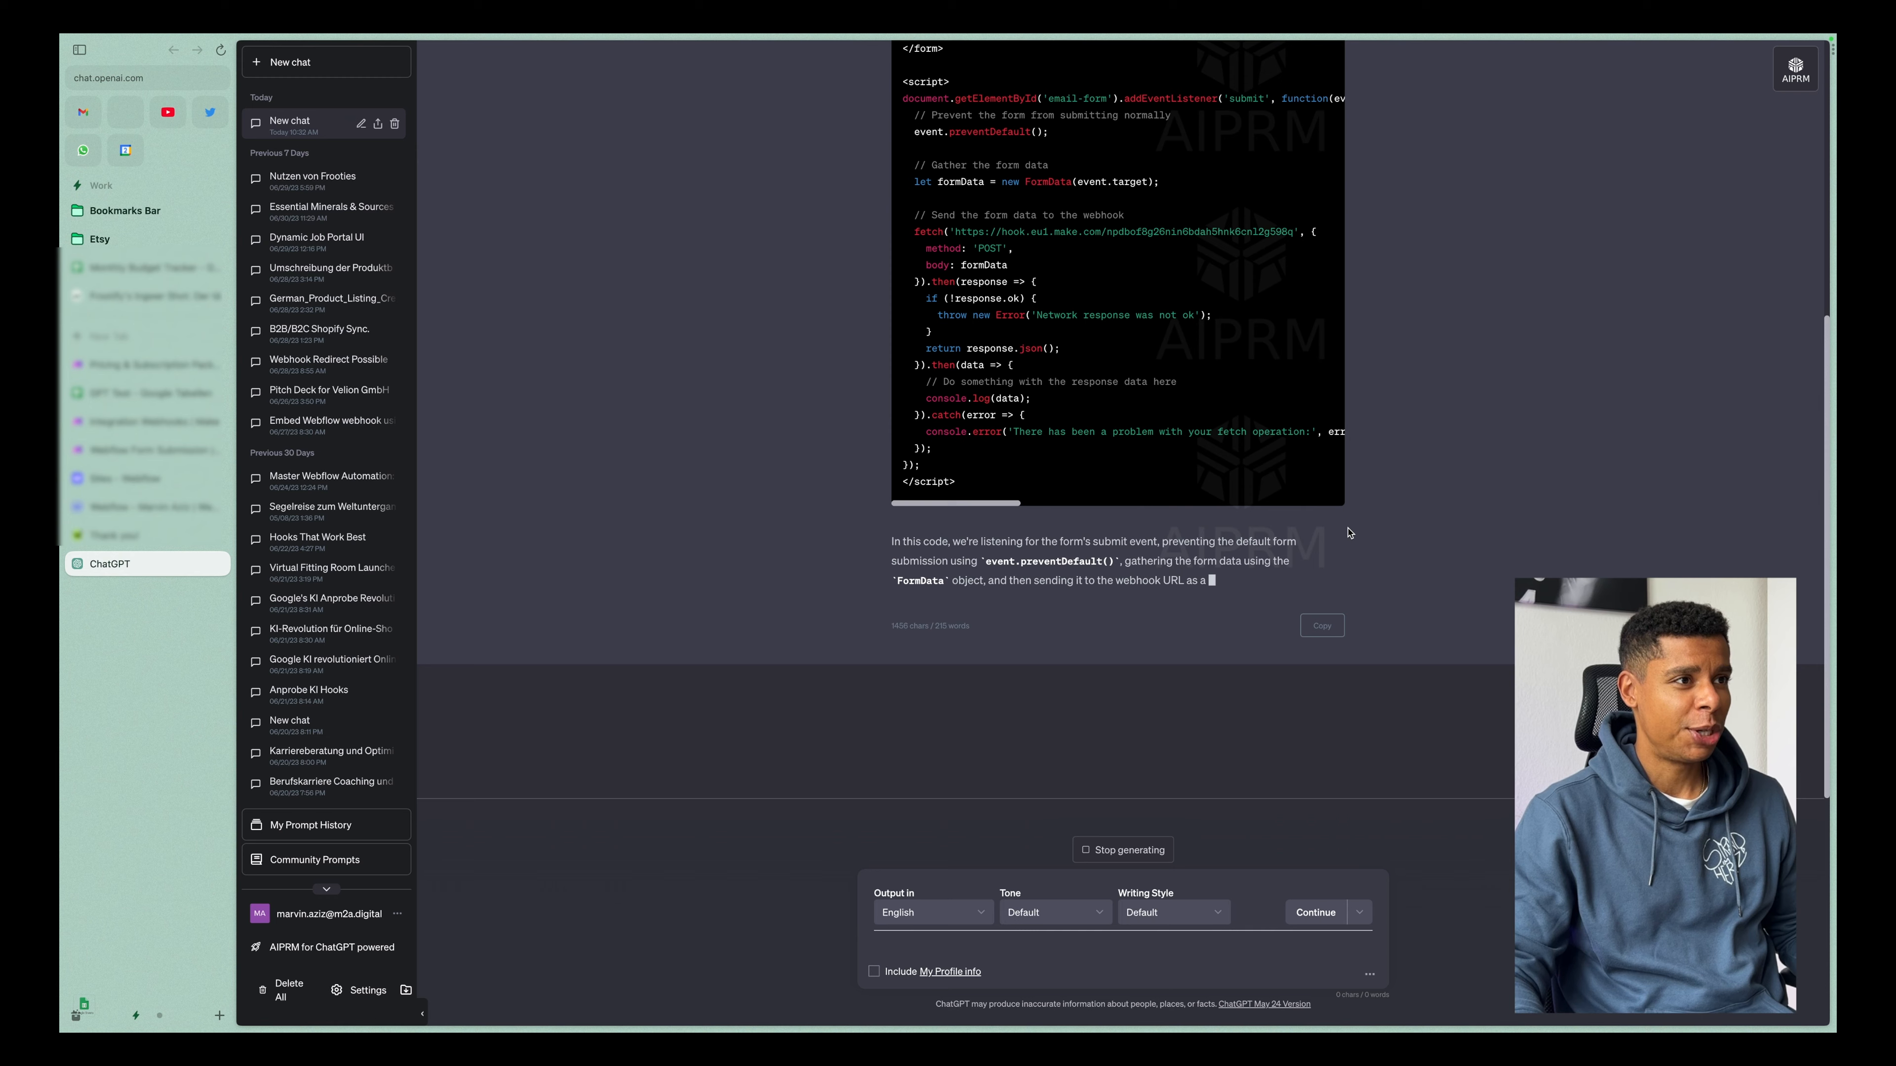
scroll(1349, 532, up, 2)
scroll(1055, 385, right, 1)
drag(943, 218, 1140, 218)
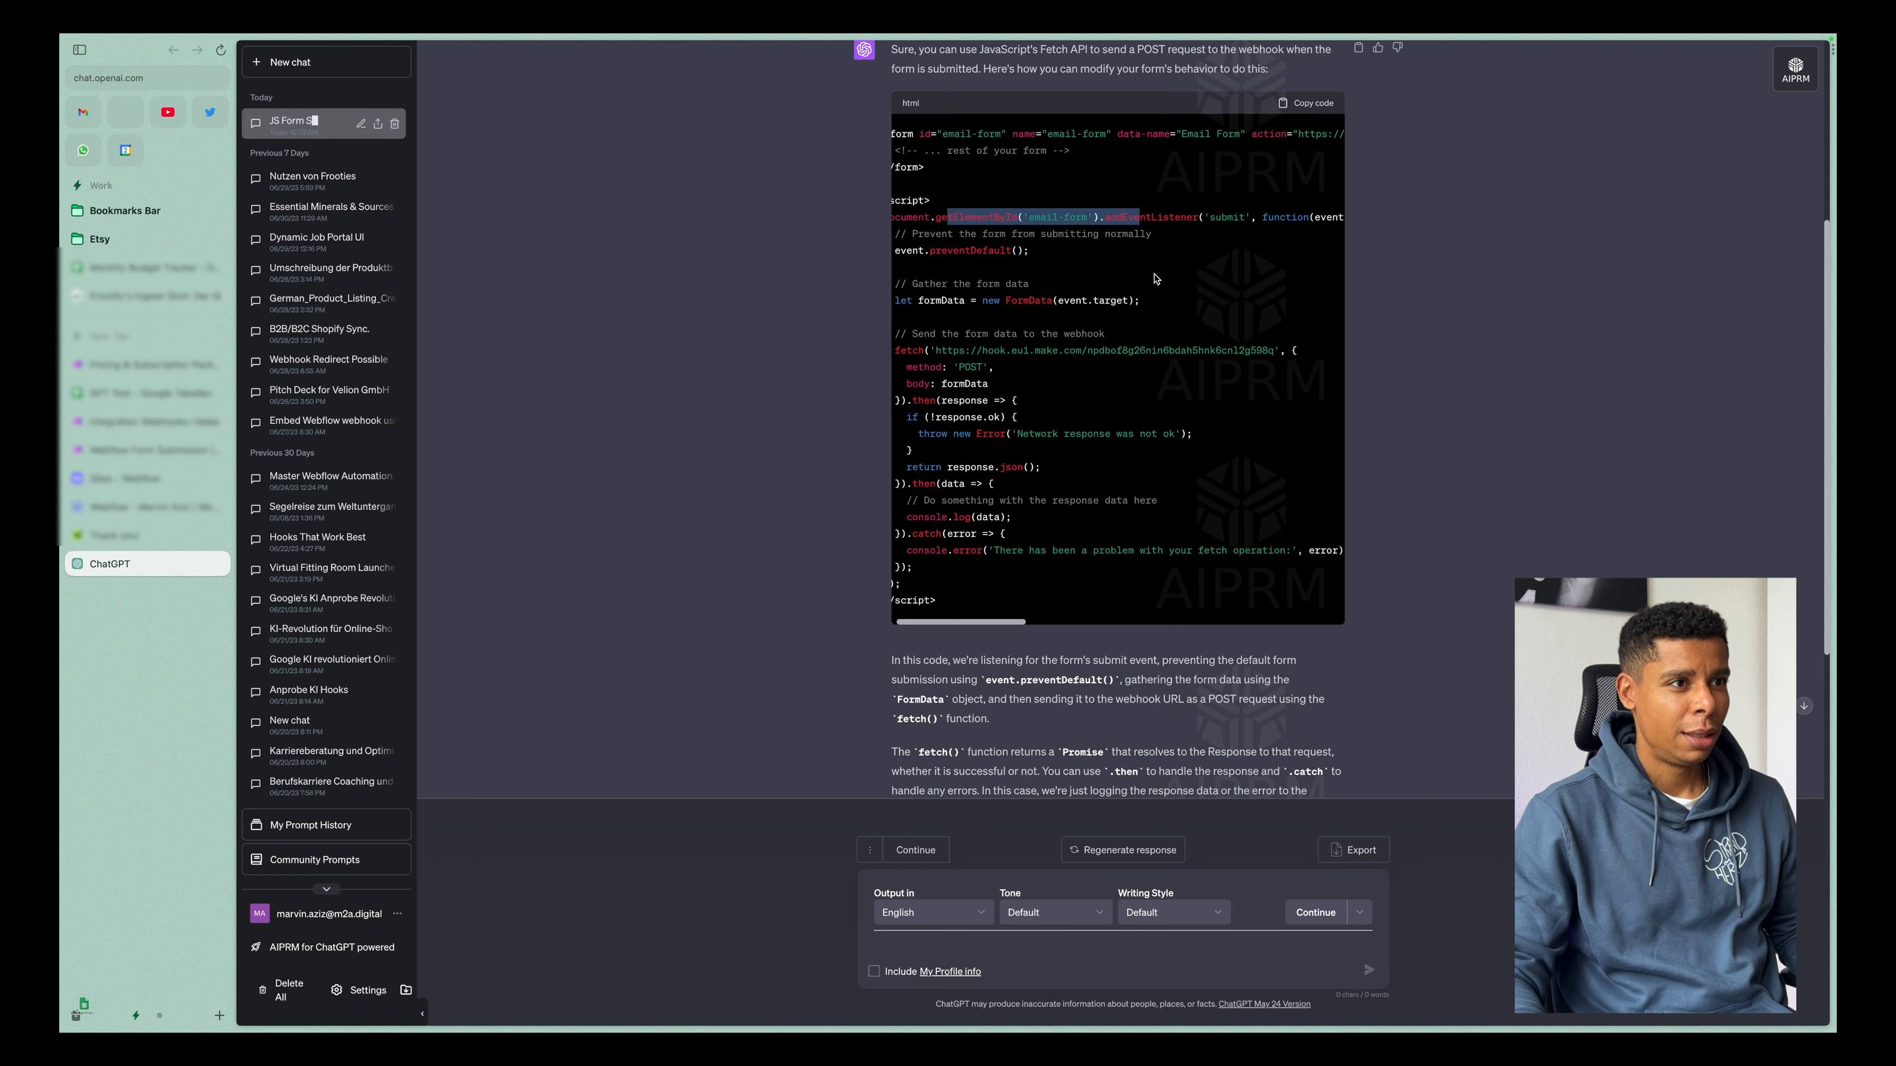
scroll(1155, 278, right, 5)
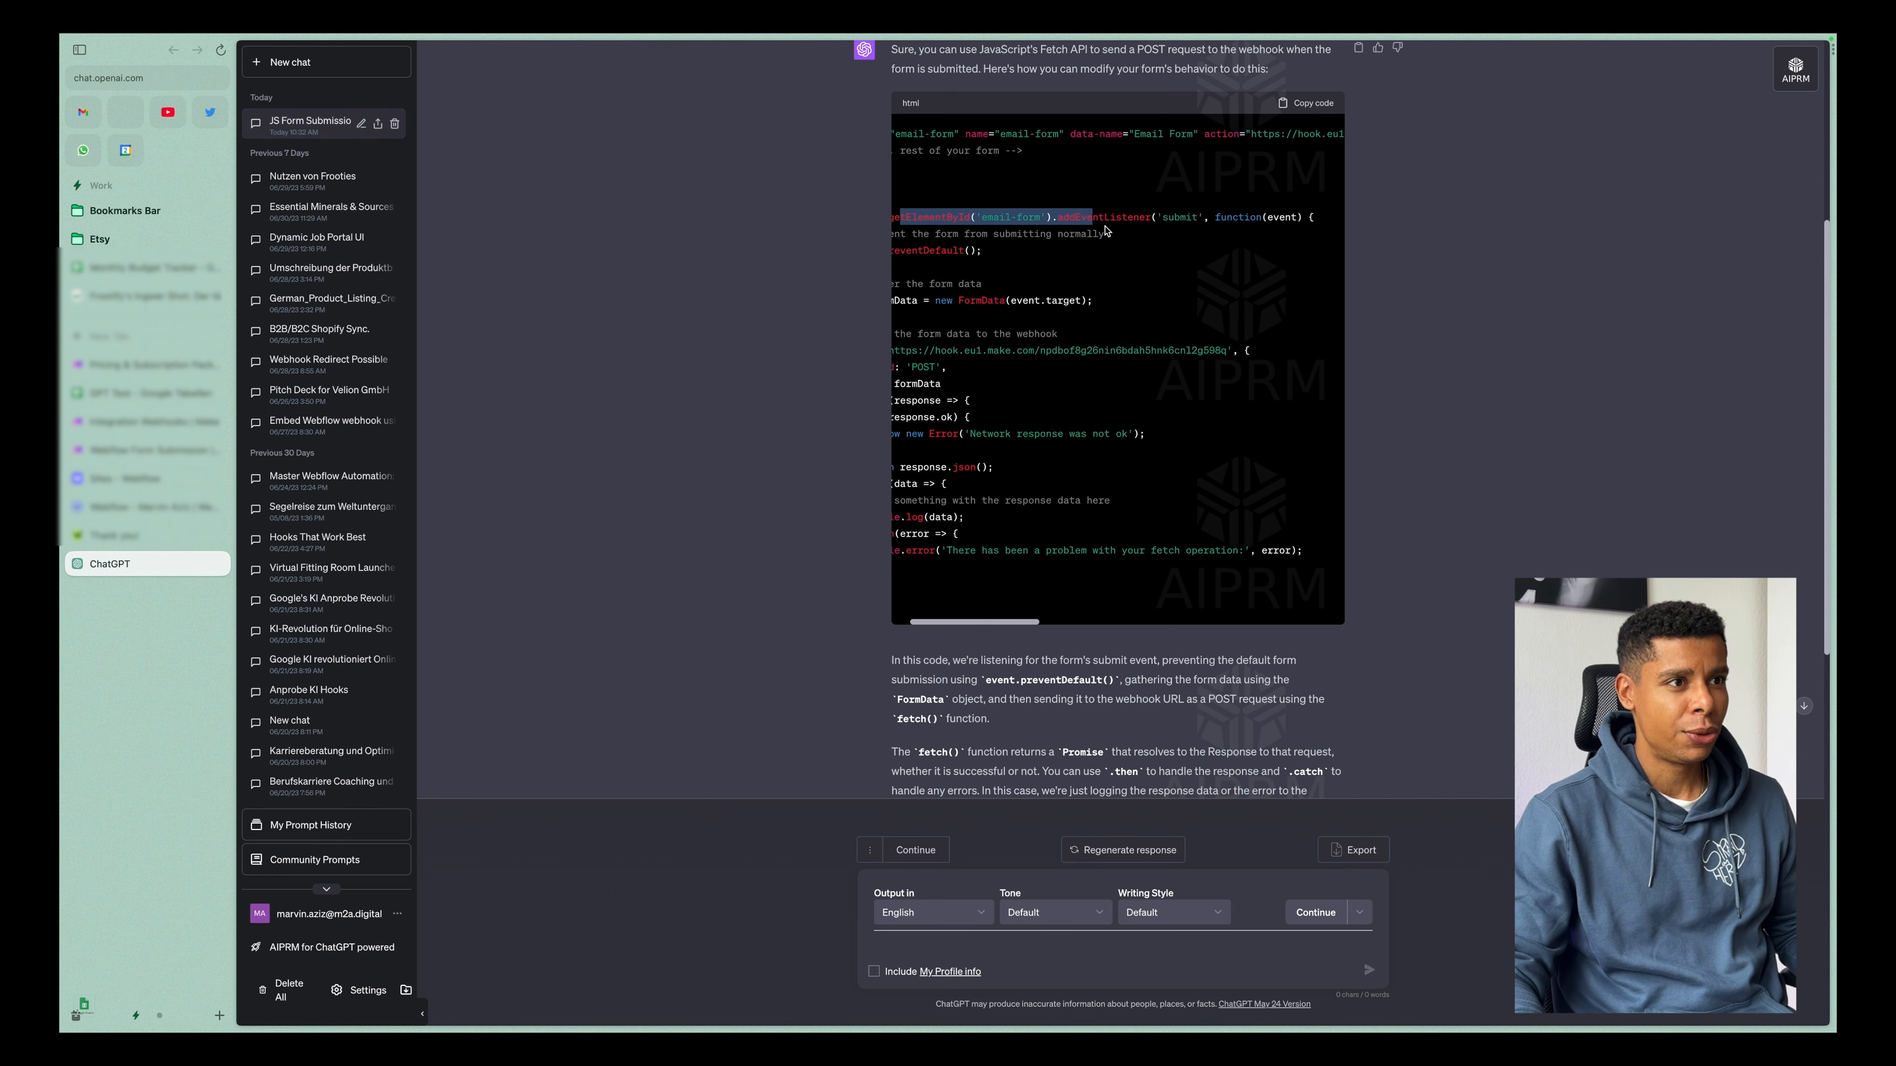
scroll(1106, 232, left, 6)
drag(1220, 217, 1288, 236)
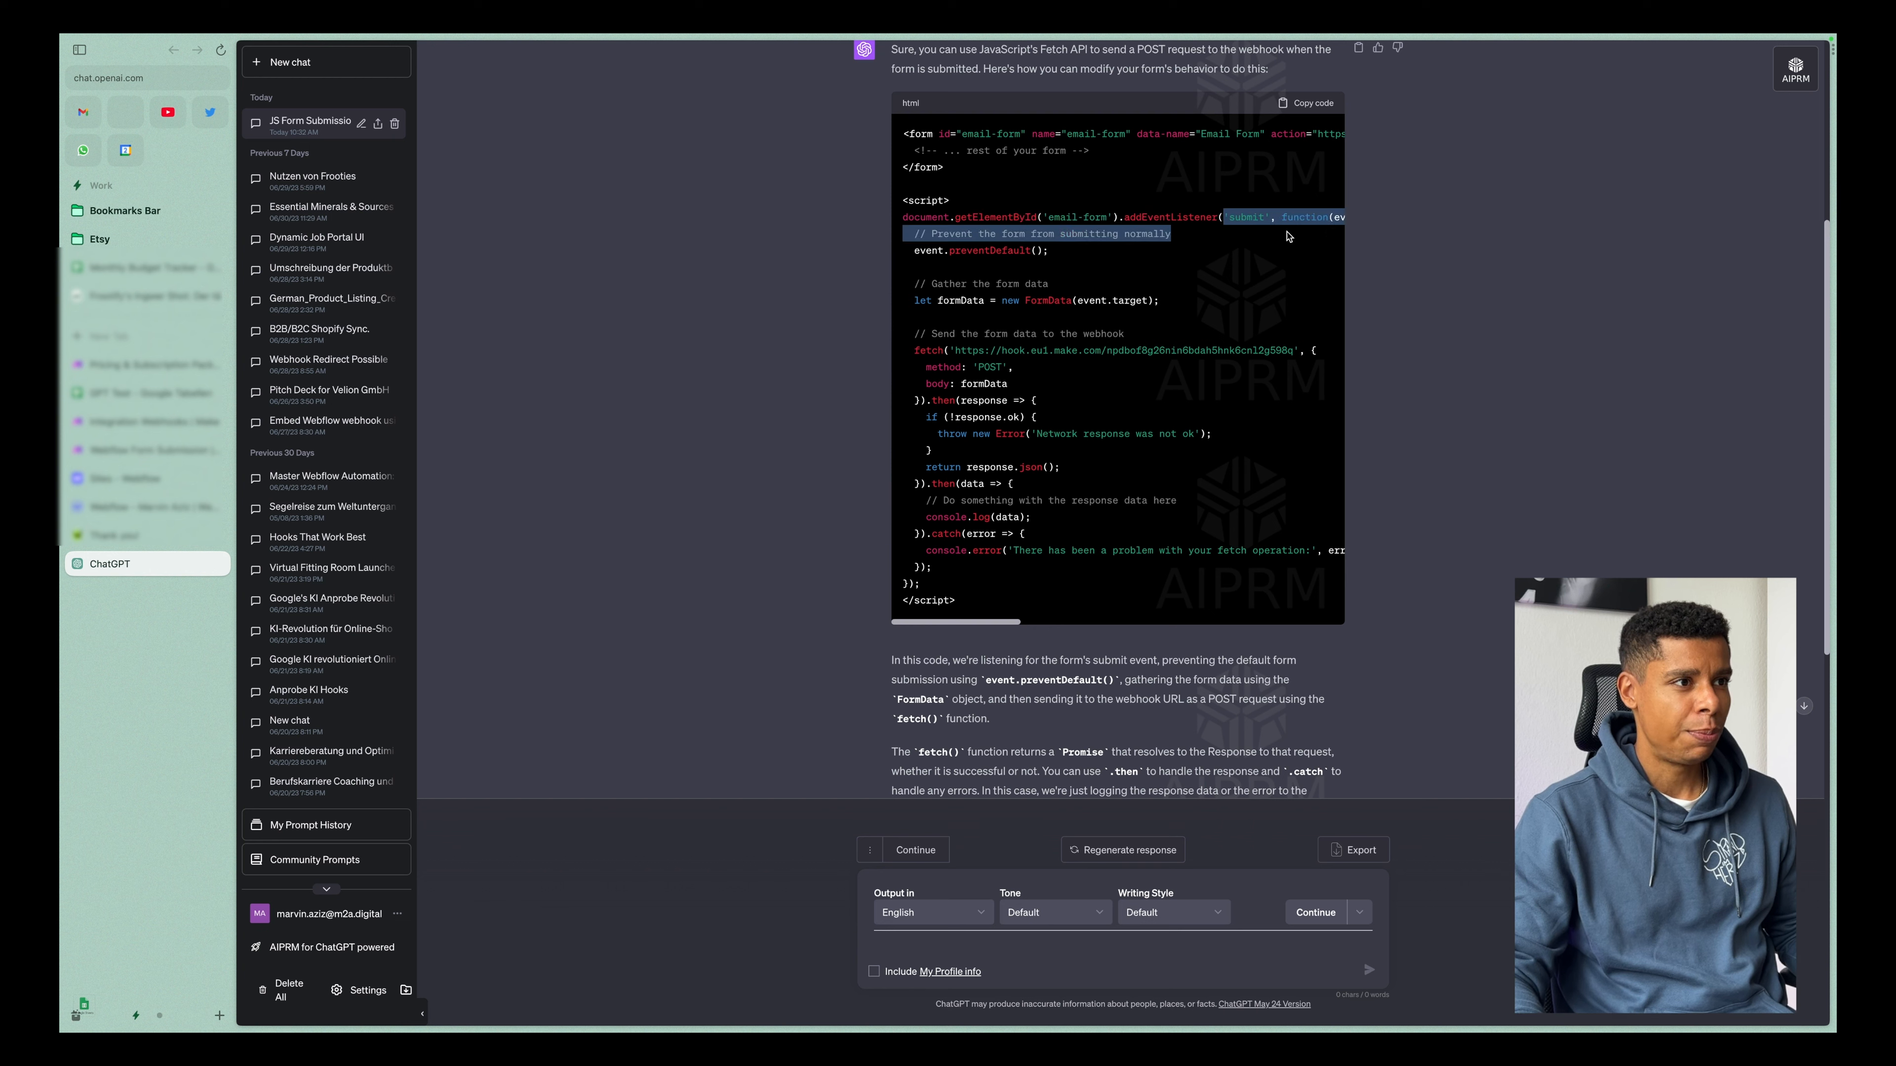
drag(931, 251, 1037, 250)
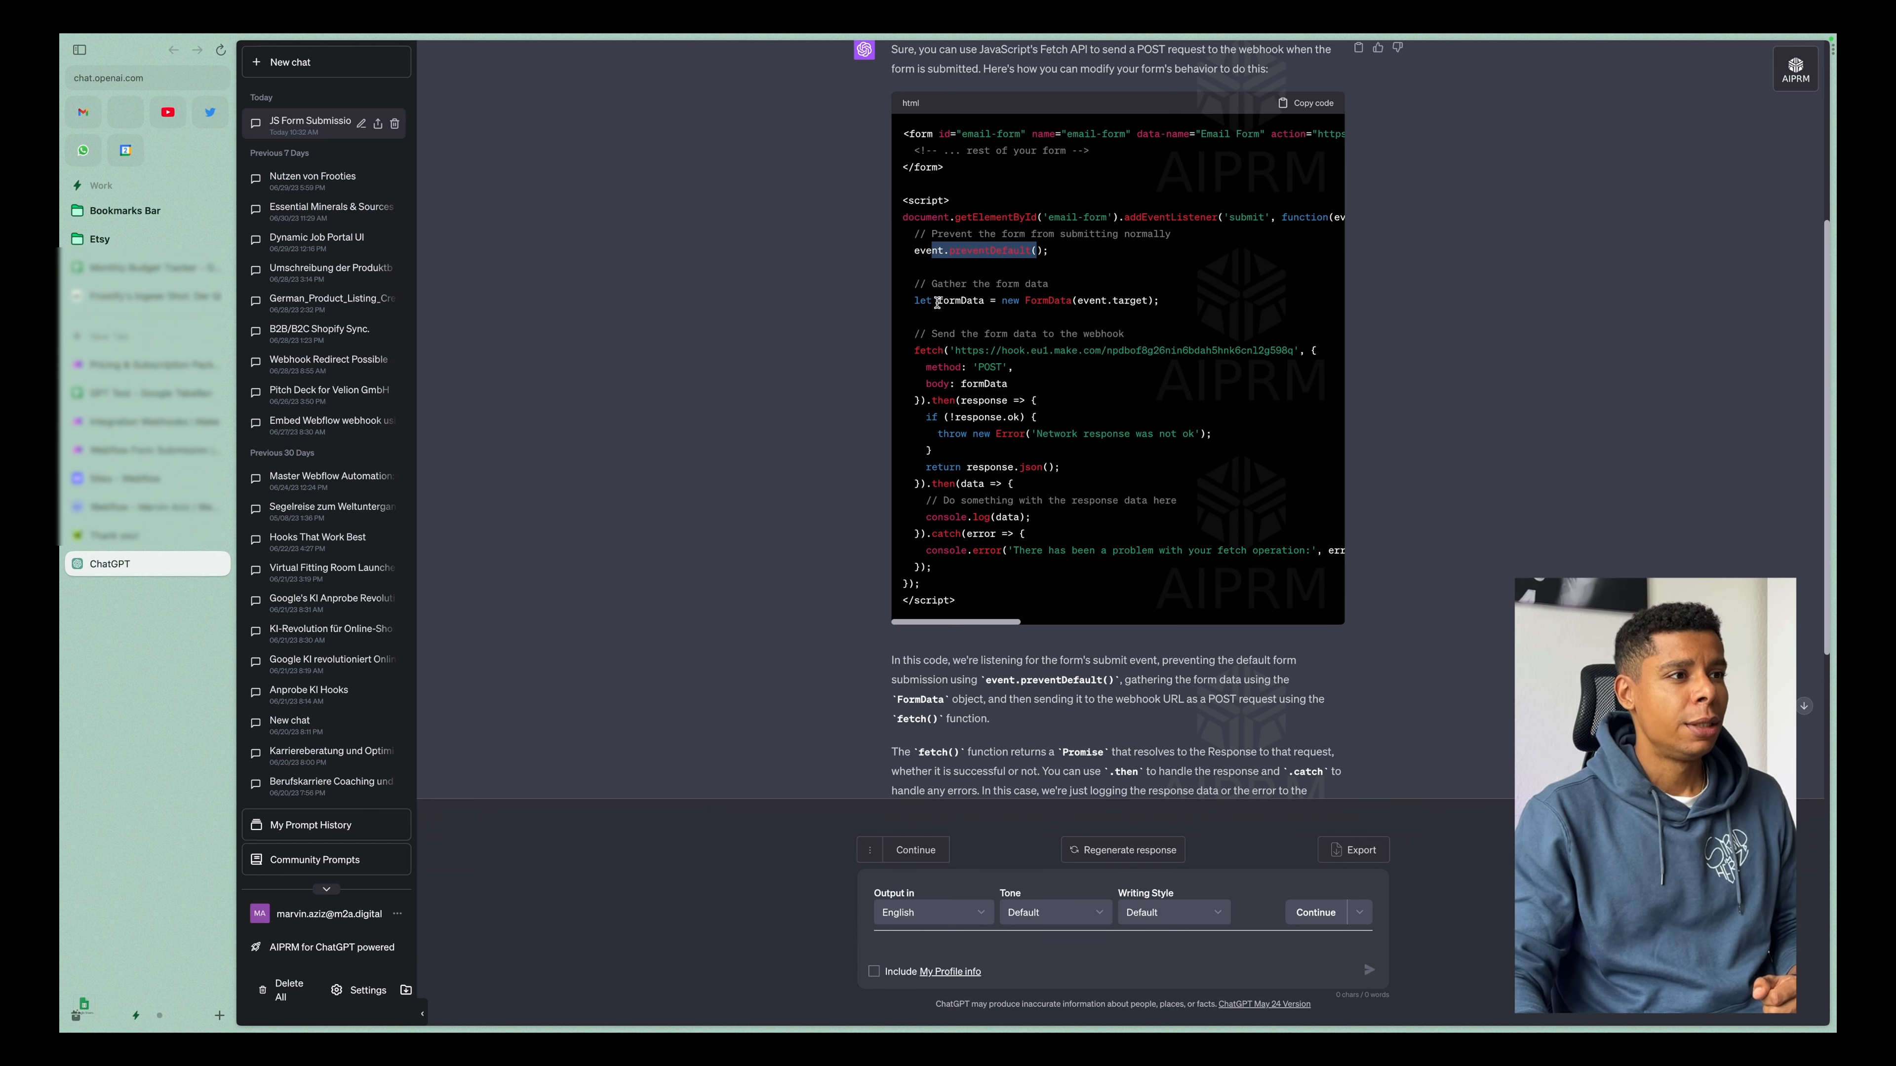
drag(912, 300, 1160, 300)
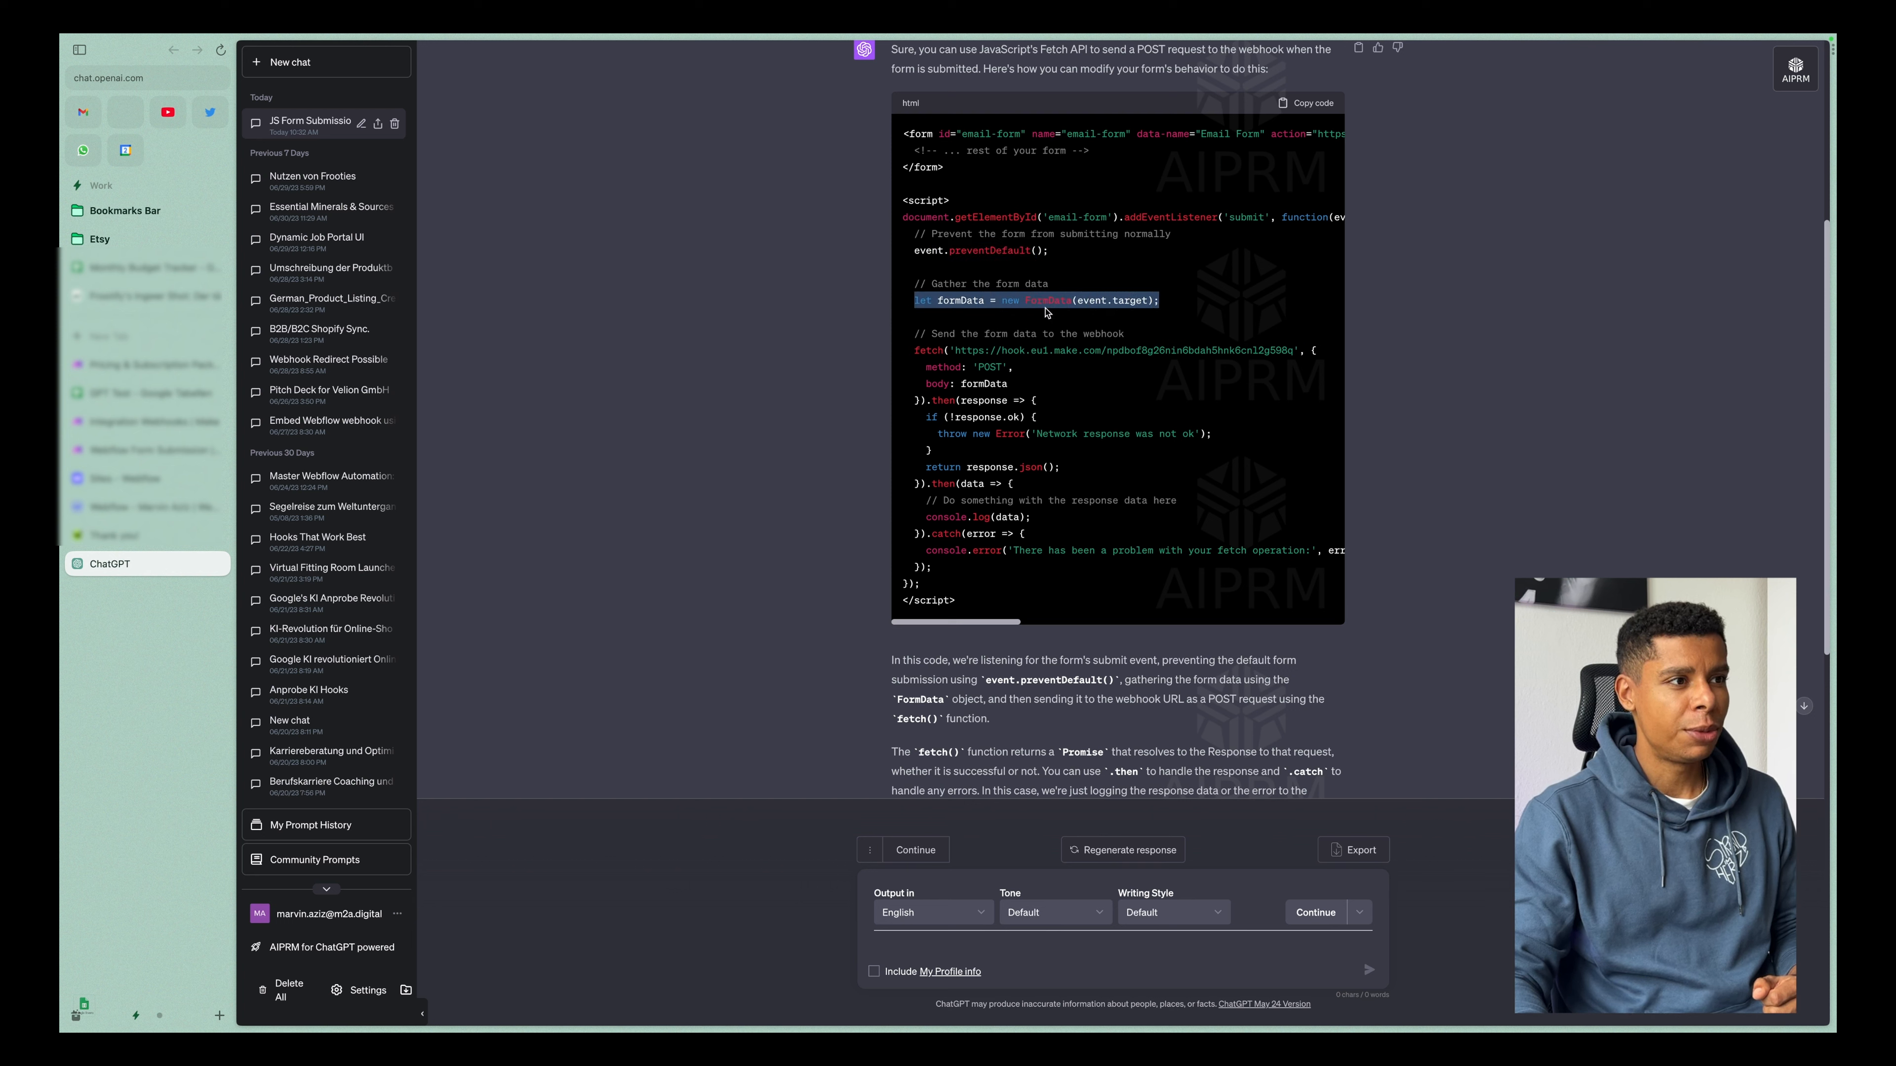
drag(938, 300, 1007, 300)
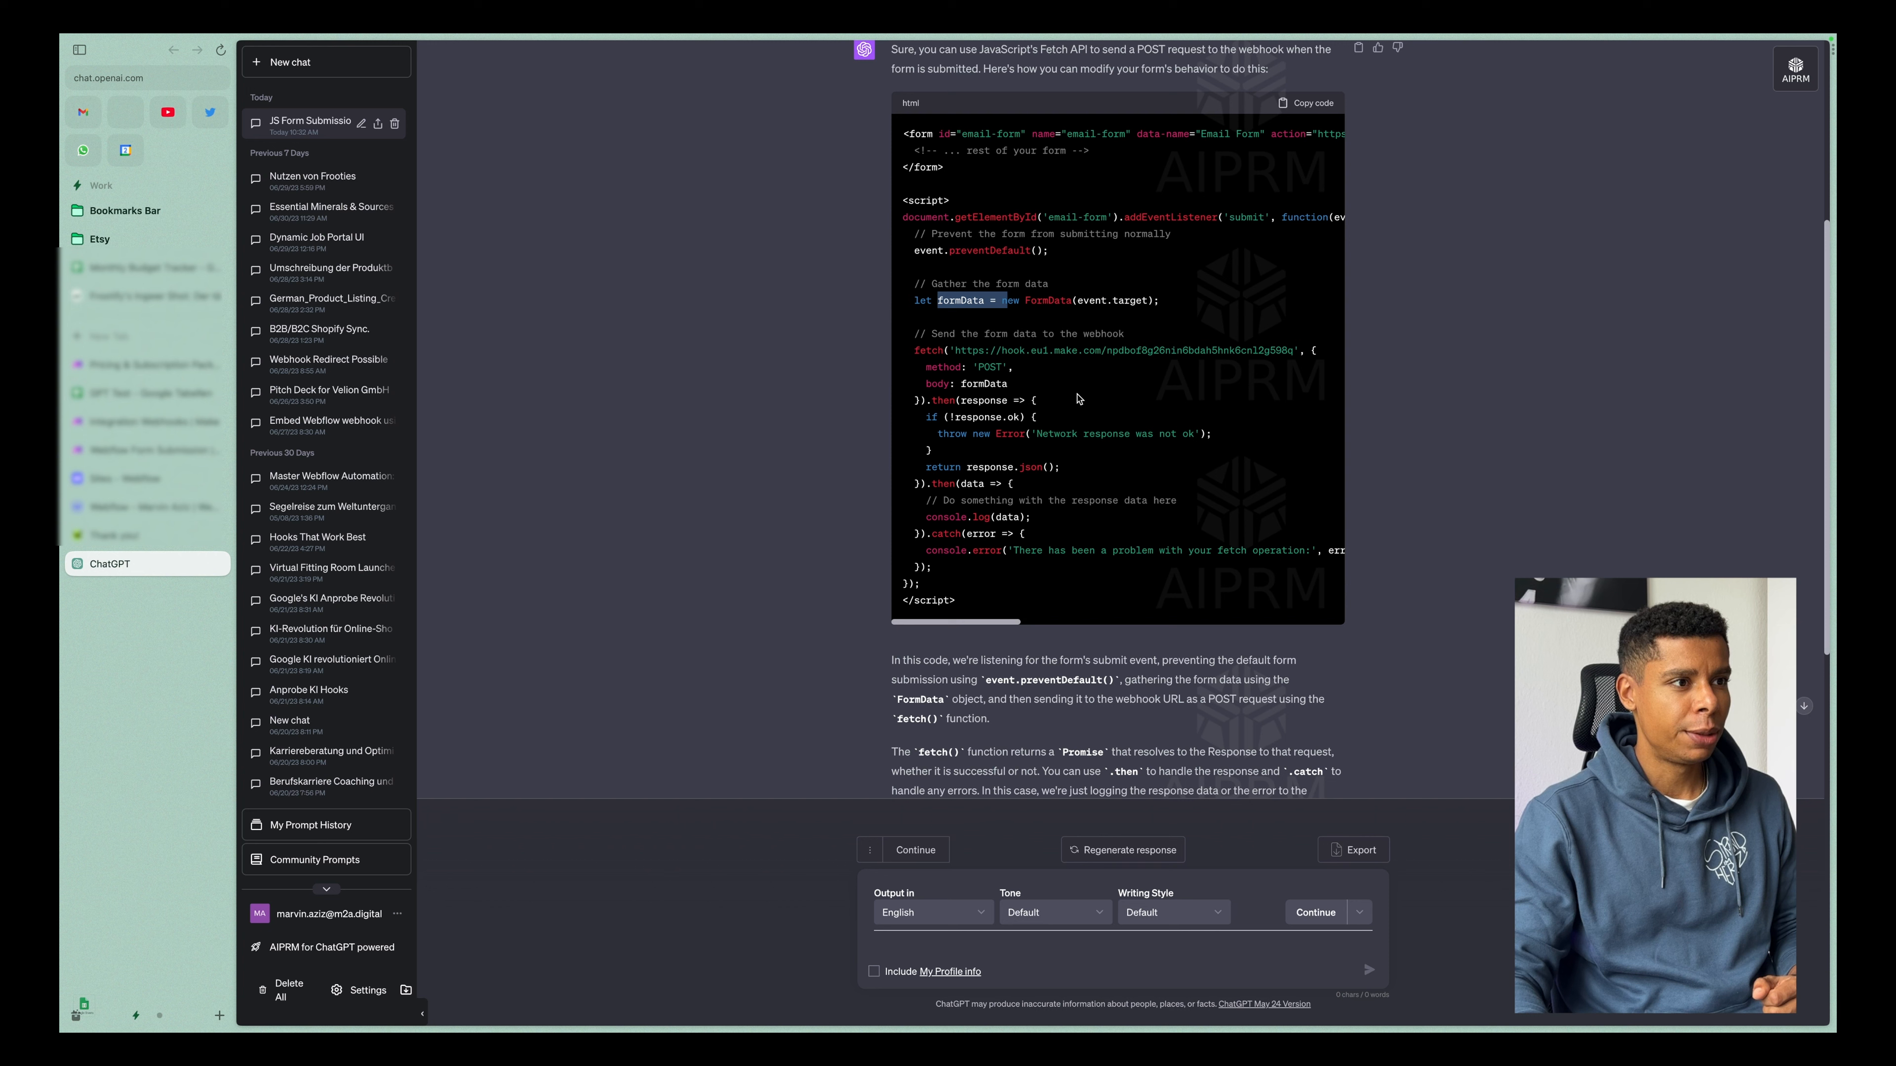
Examine the script's fetch request to the webhook, including its body, response handling, console logging and error handling.
click(1051, 390)
drag(963, 351, 1245, 360)
drag(958, 384, 1037, 370)
scroll(985, 437, down, 1)
drag(927, 404, 1079, 430)
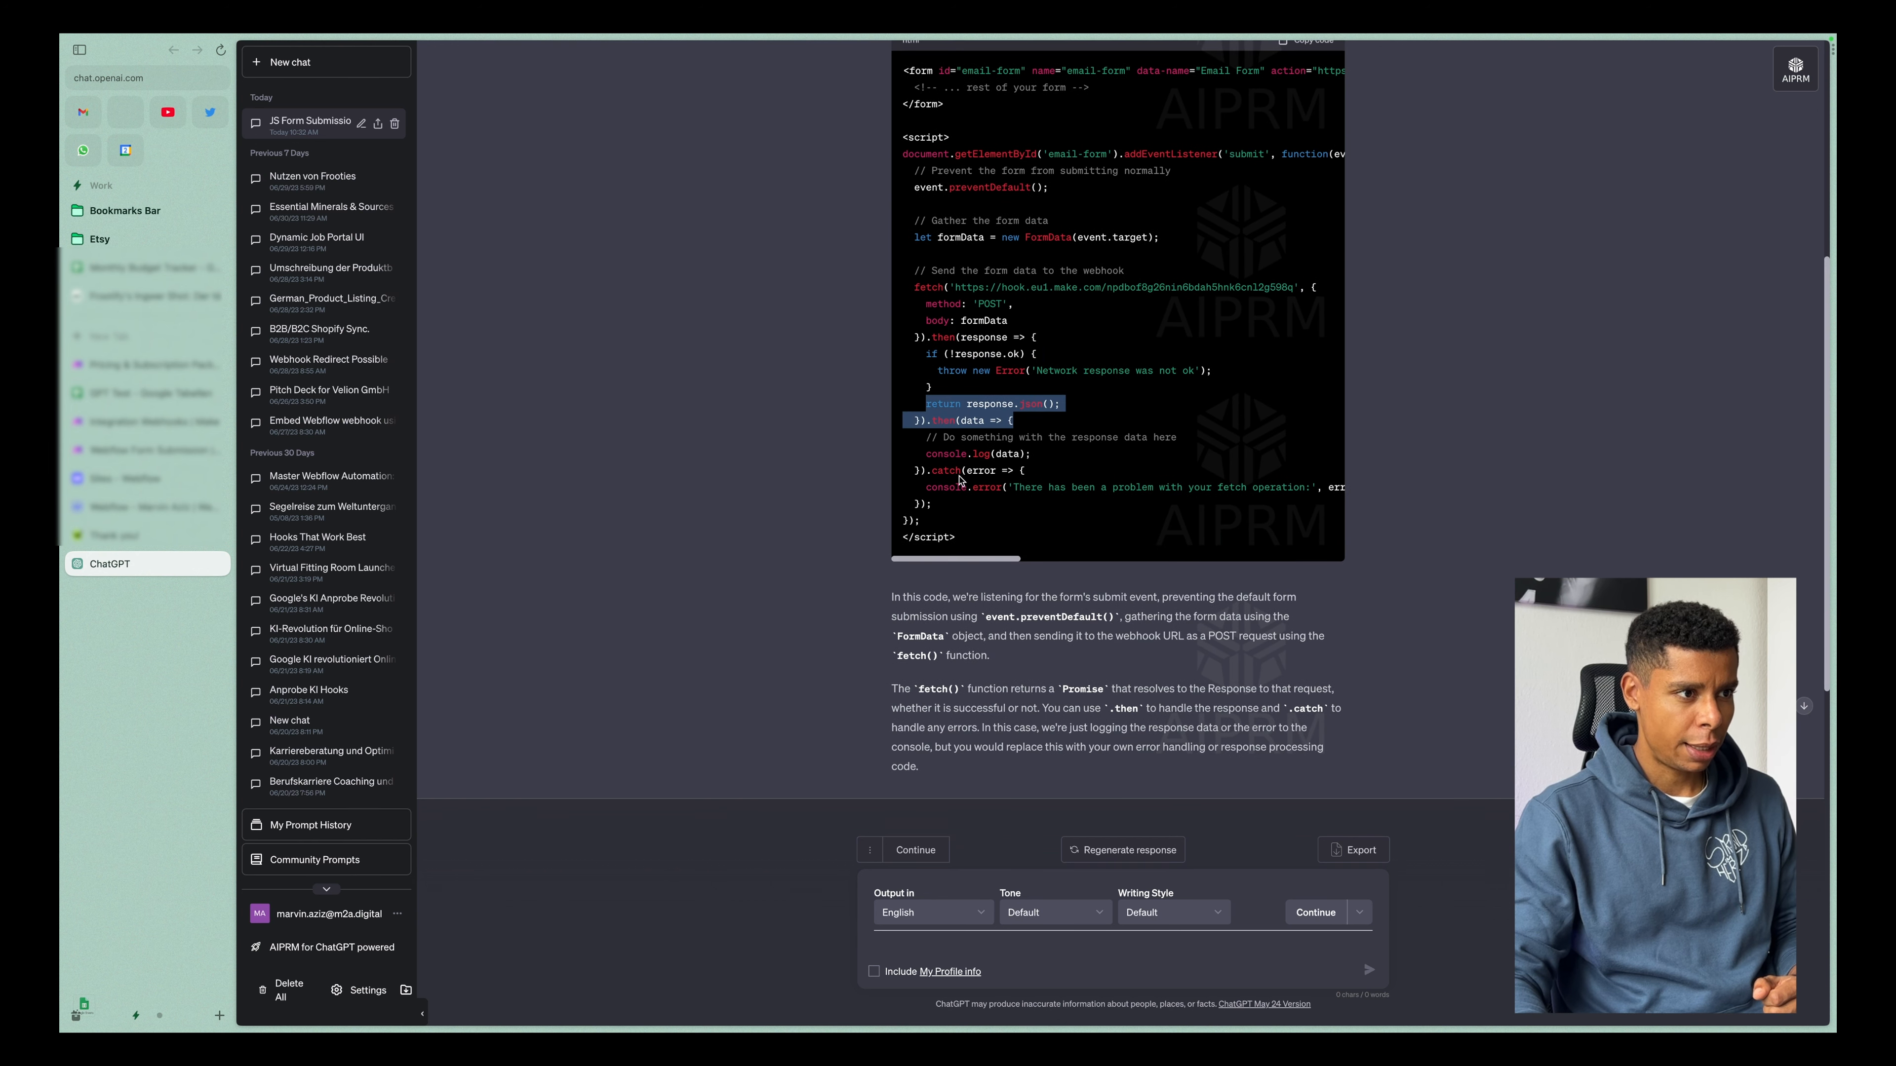
drag(927, 454, 1064, 458)
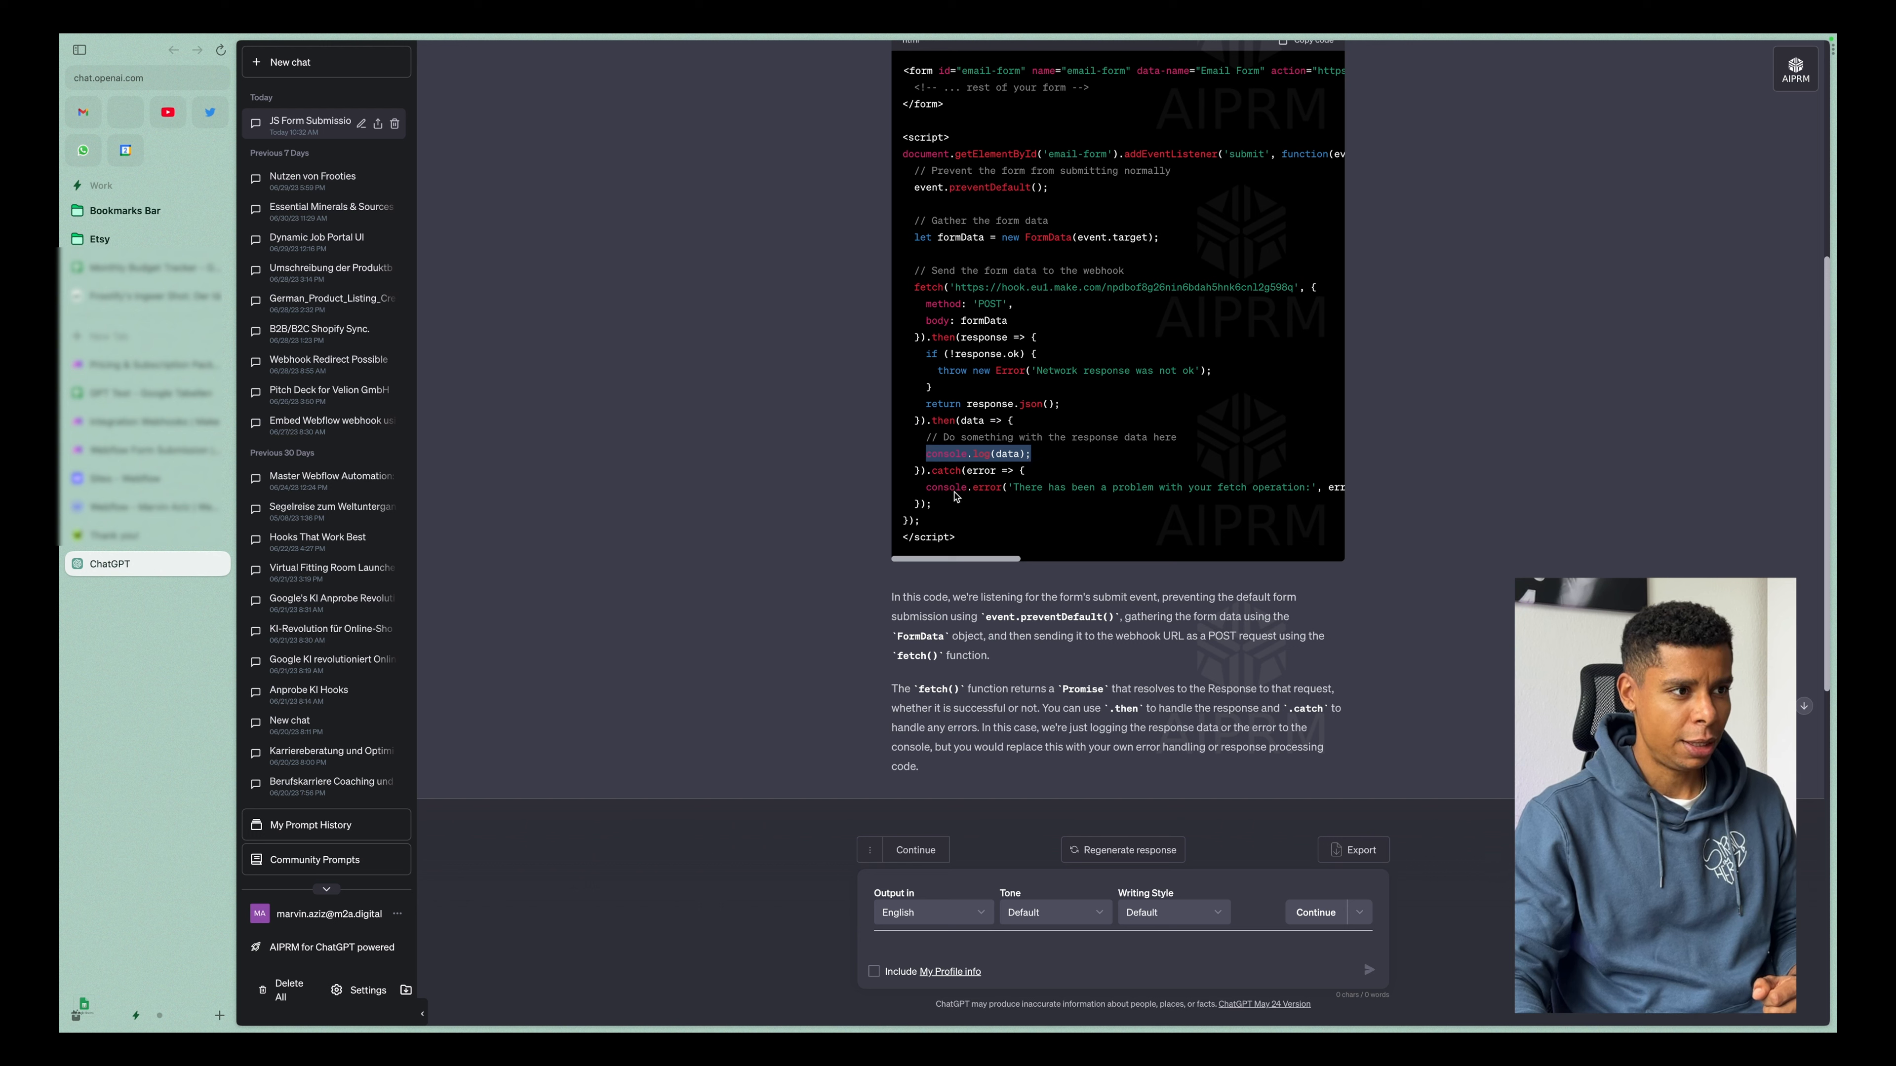
drag(931, 487, 1119, 489)
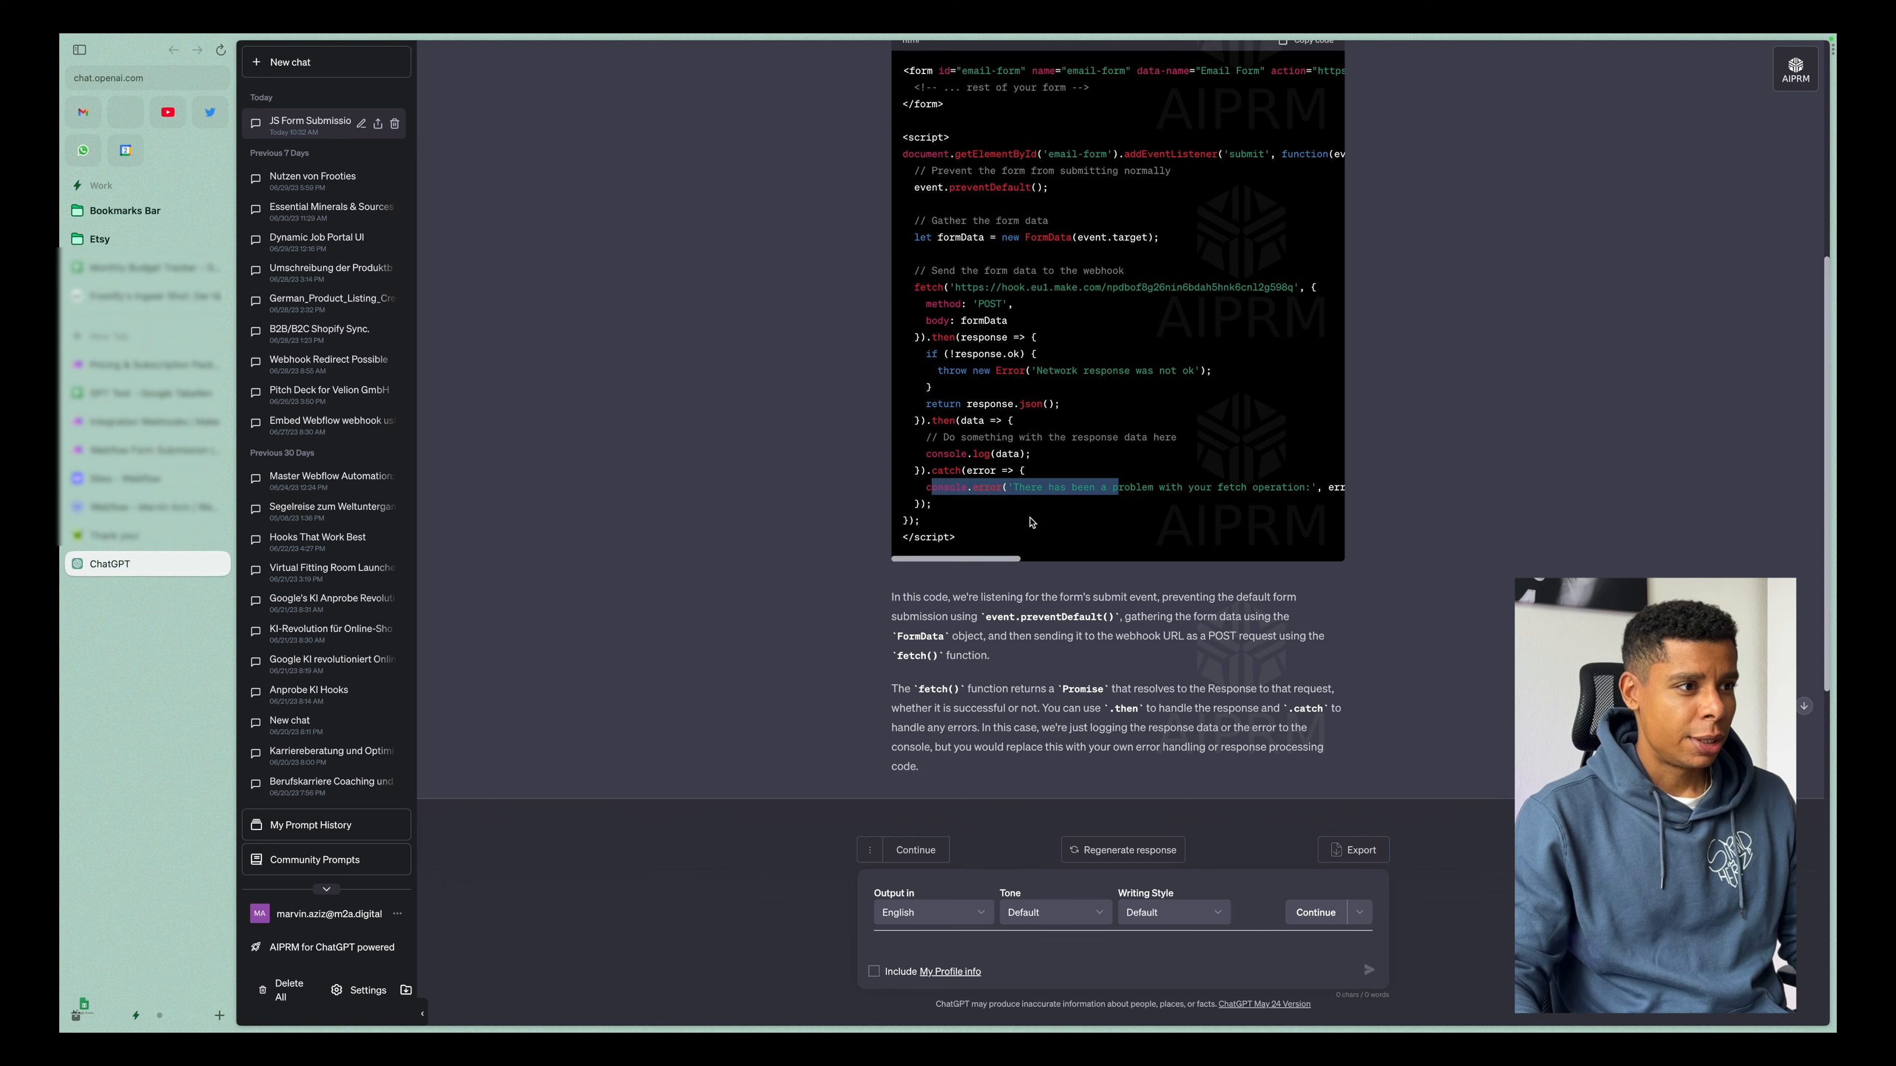
scroll(1030, 515, up, 2)
scroll(1019, 389, down, 5)
scroll(987, 448, up, 3)
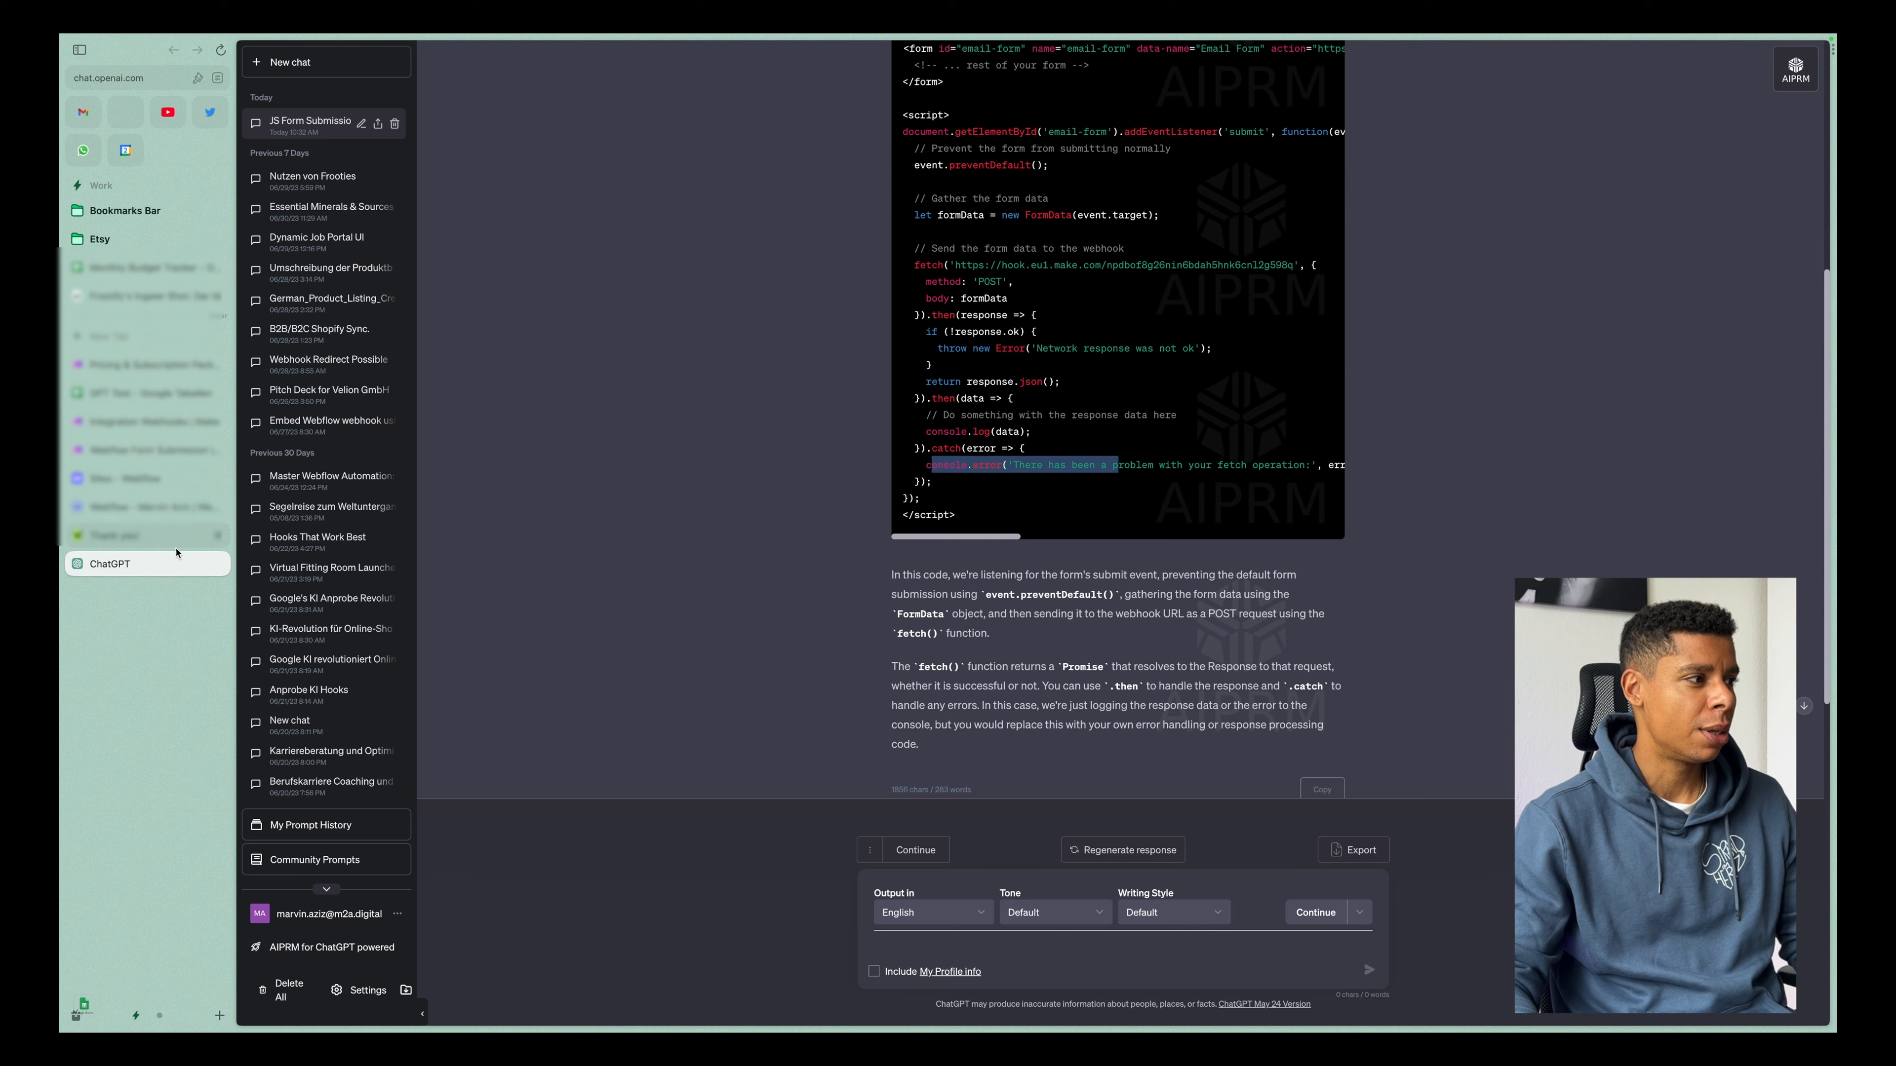
Switch to the published feedback page and inspect the paragraph under "Do you have feedback?" to find its element ID.
click(149, 535)
scroll(821, 620, up, 2)
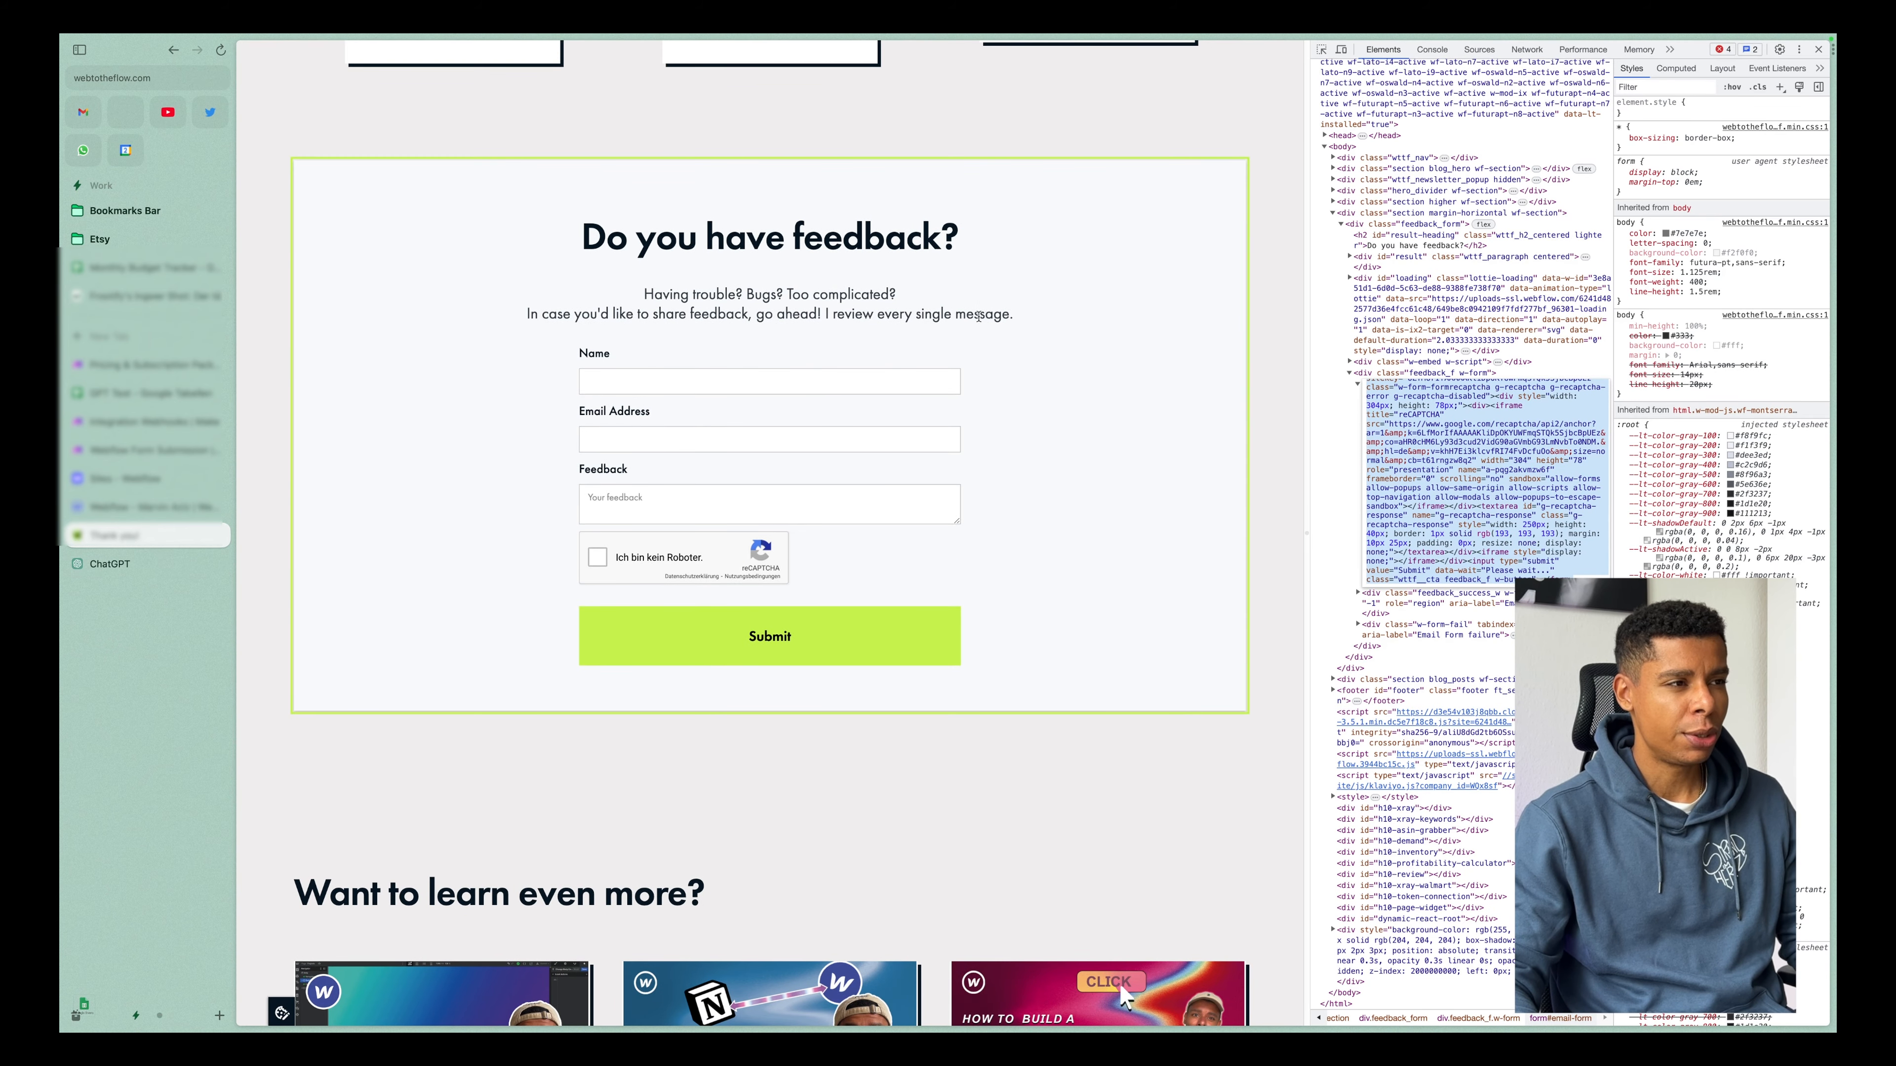
drag(1027, 320, 573, 291)
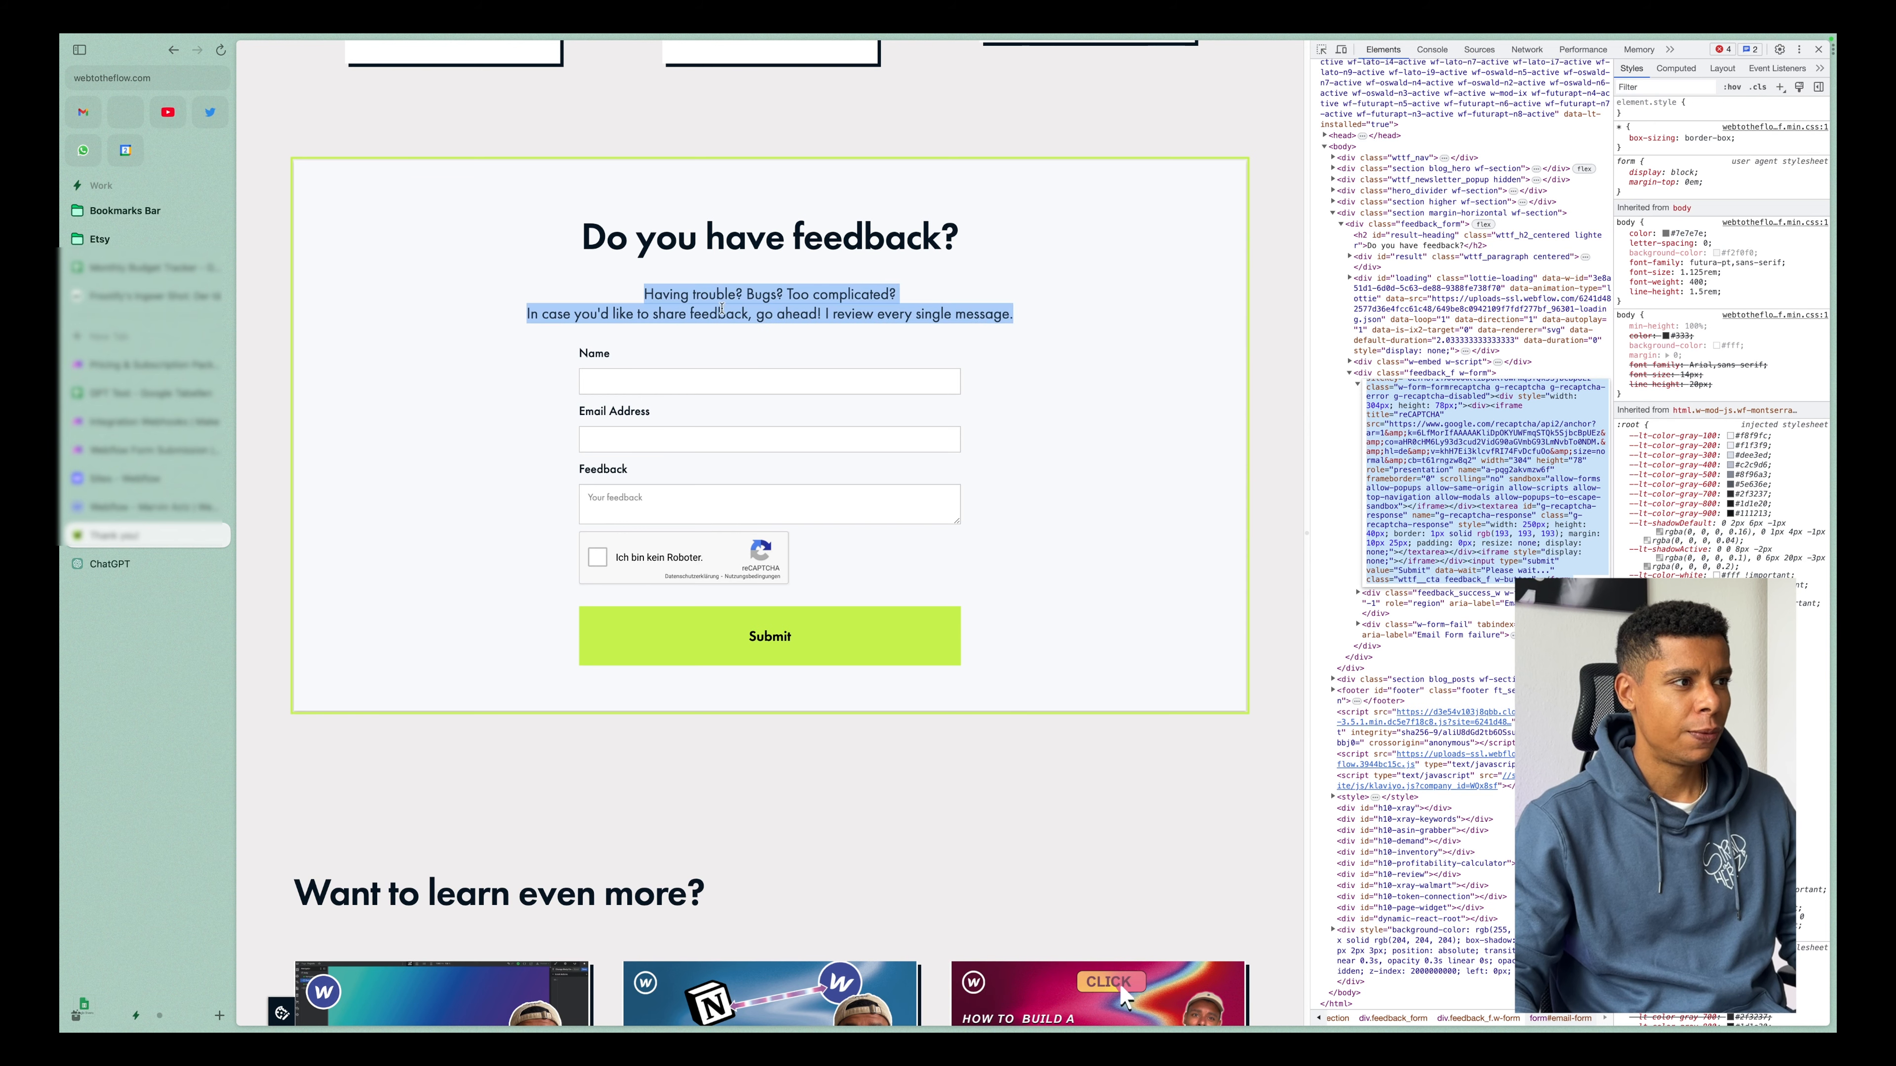
key(super+shift+c)
click(754, 305)
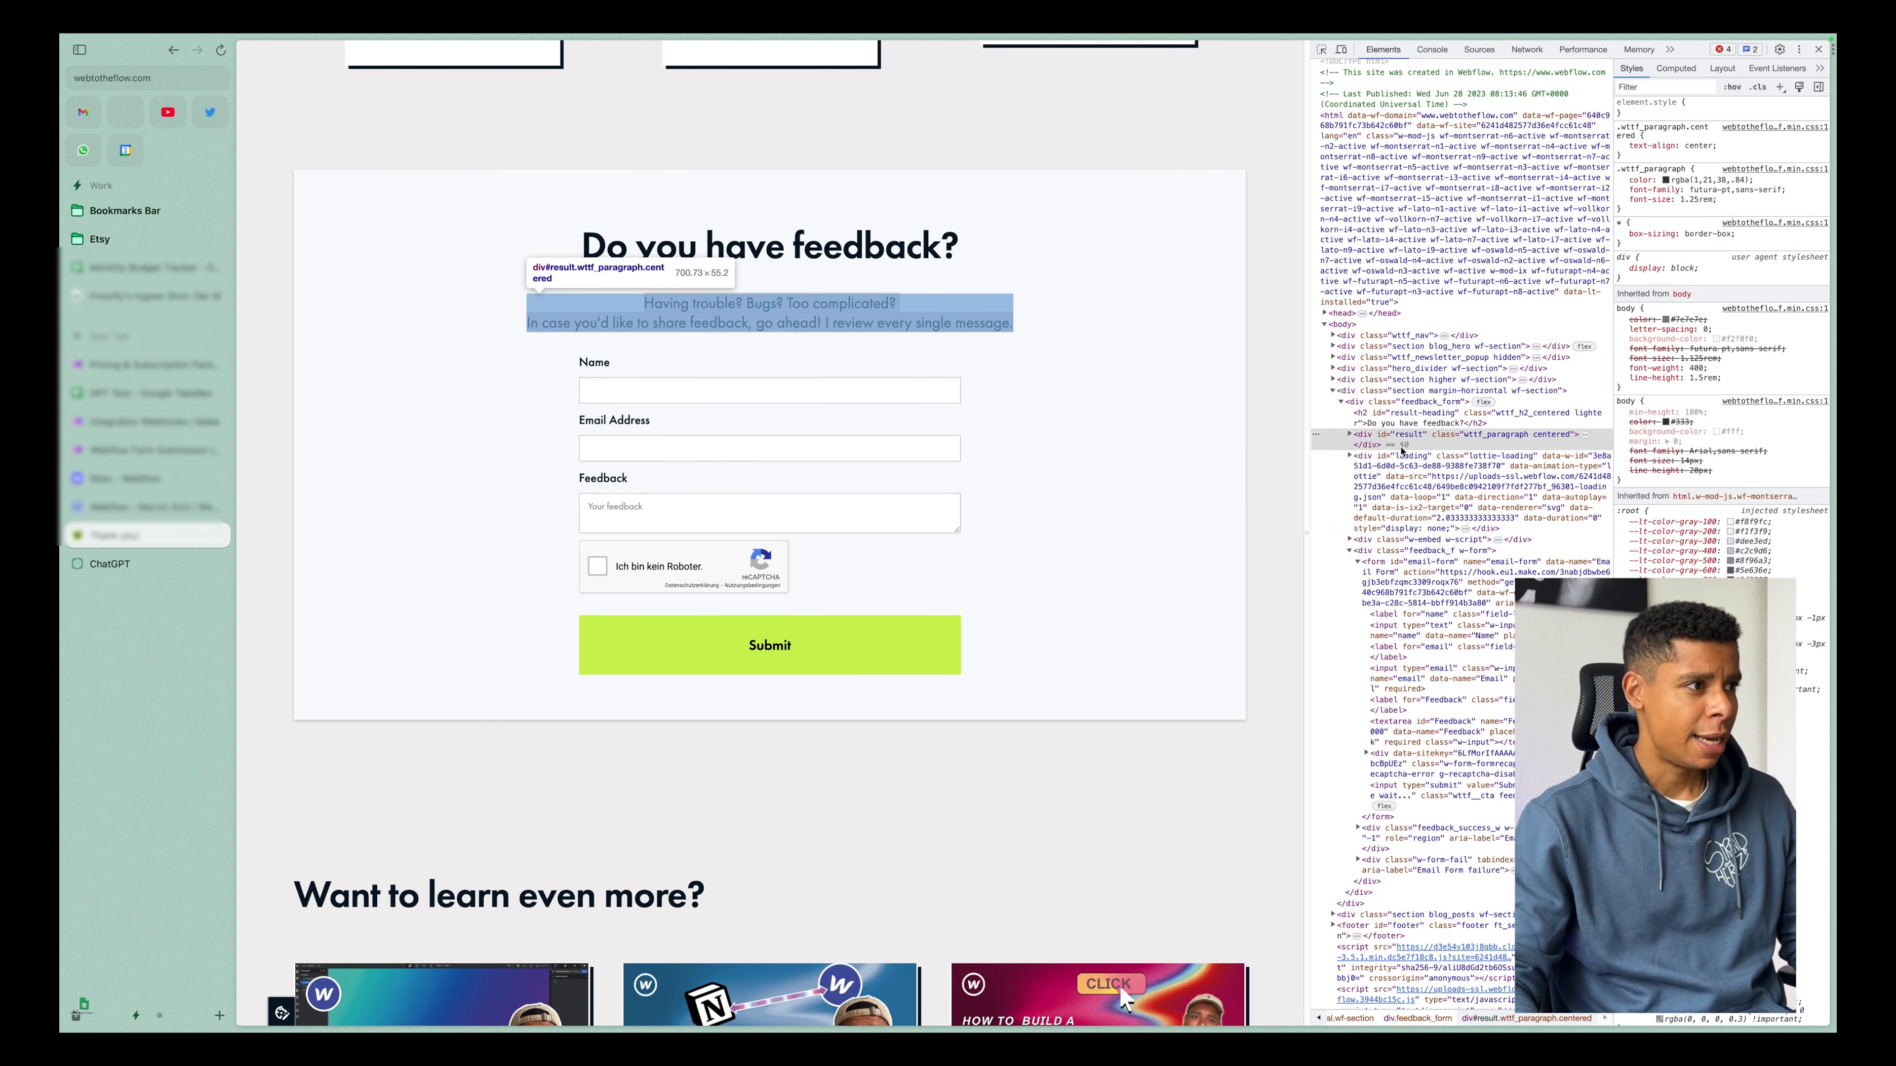
scroll(1403, 453, down, 1)
scroll(1402, 450, up, 1)
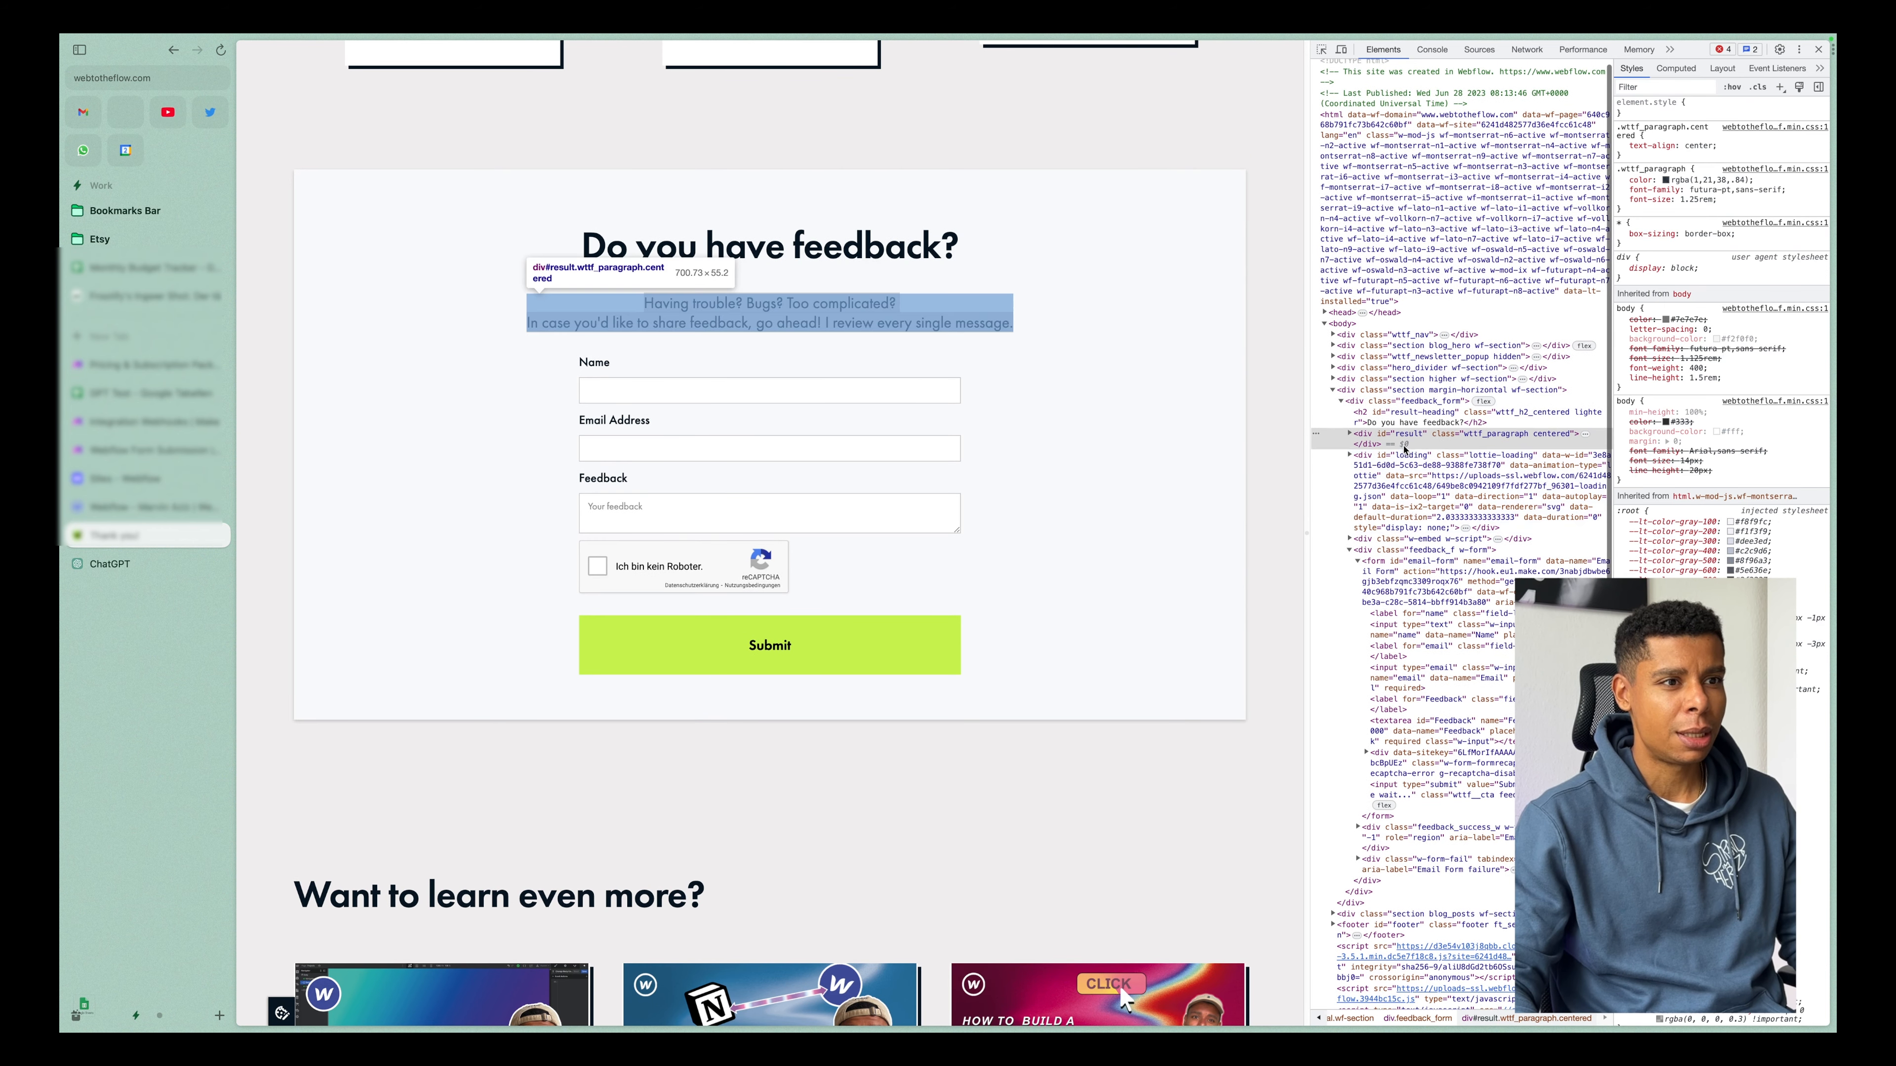
click(1409, 441)
Switch to the Webflow Designer and check the ID setting of the wttf_paragraph element.
click(149, 507)
click(351, 242)
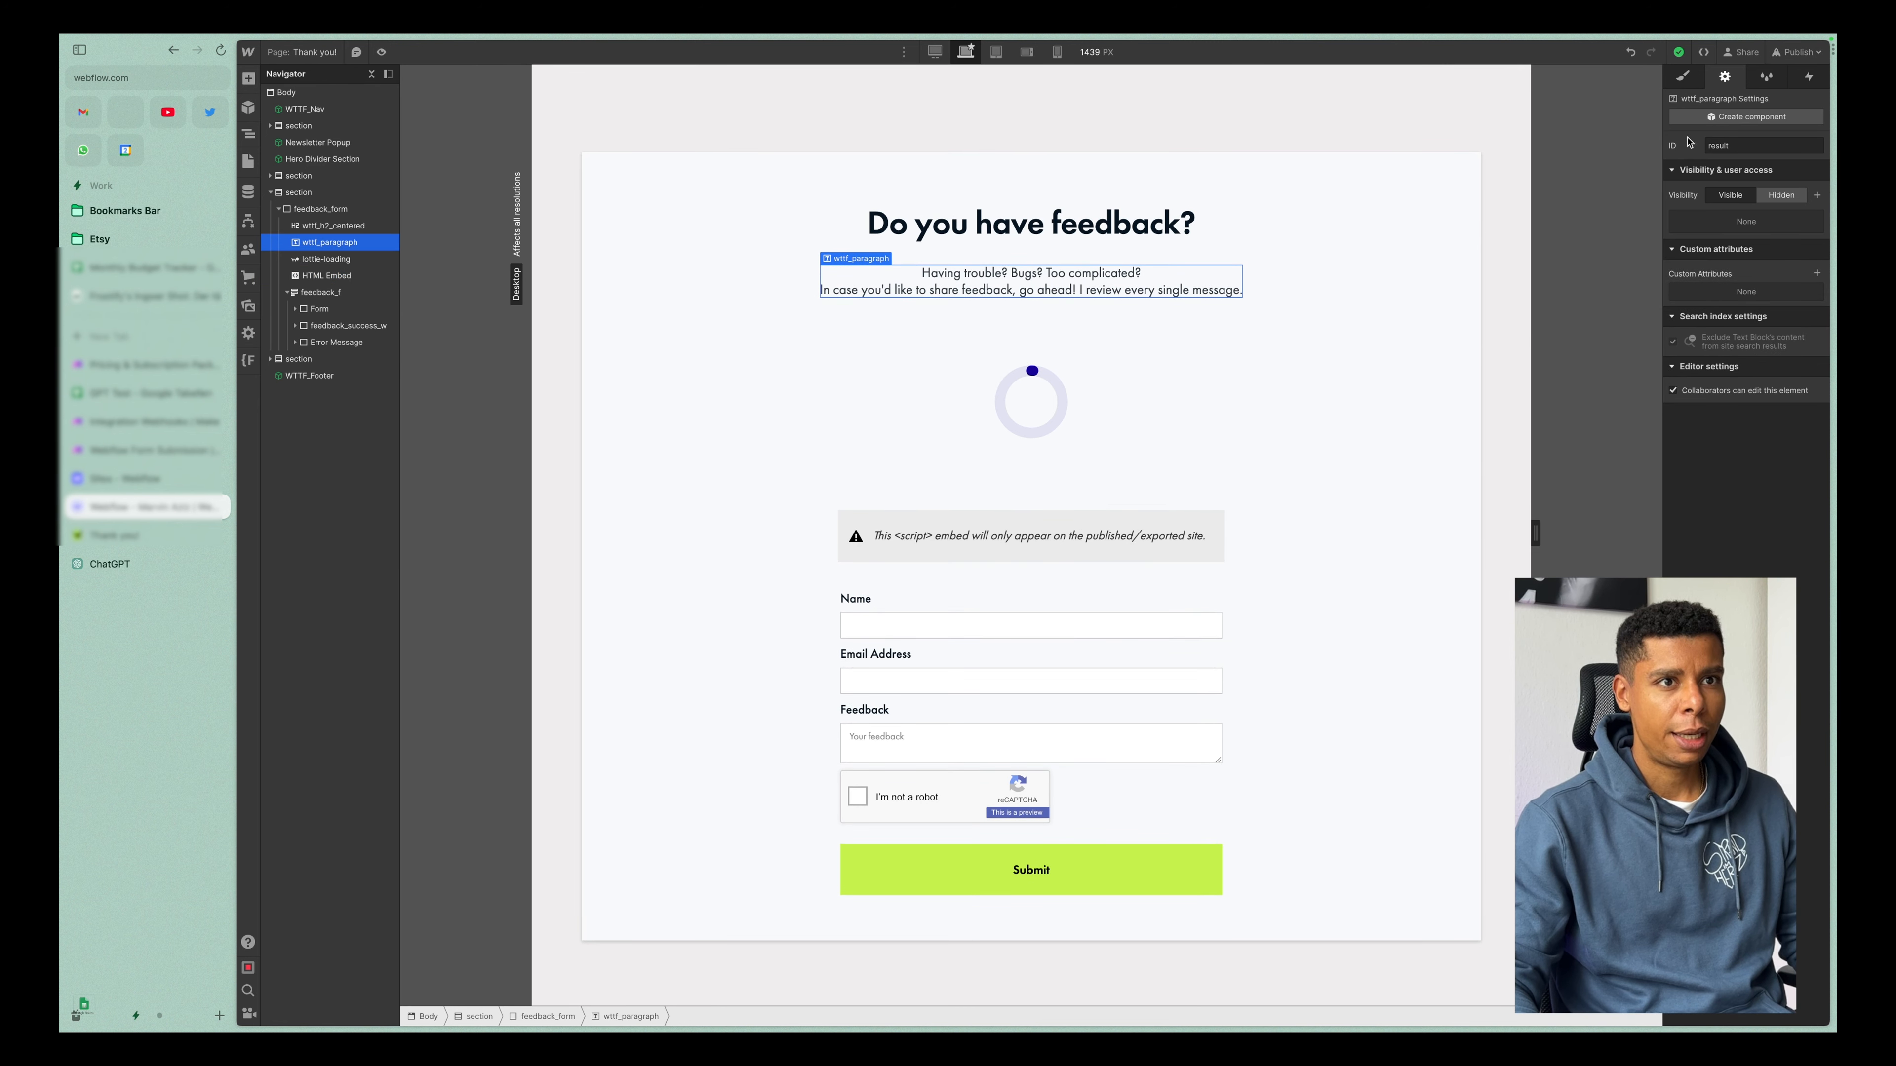
click(1719, 147)
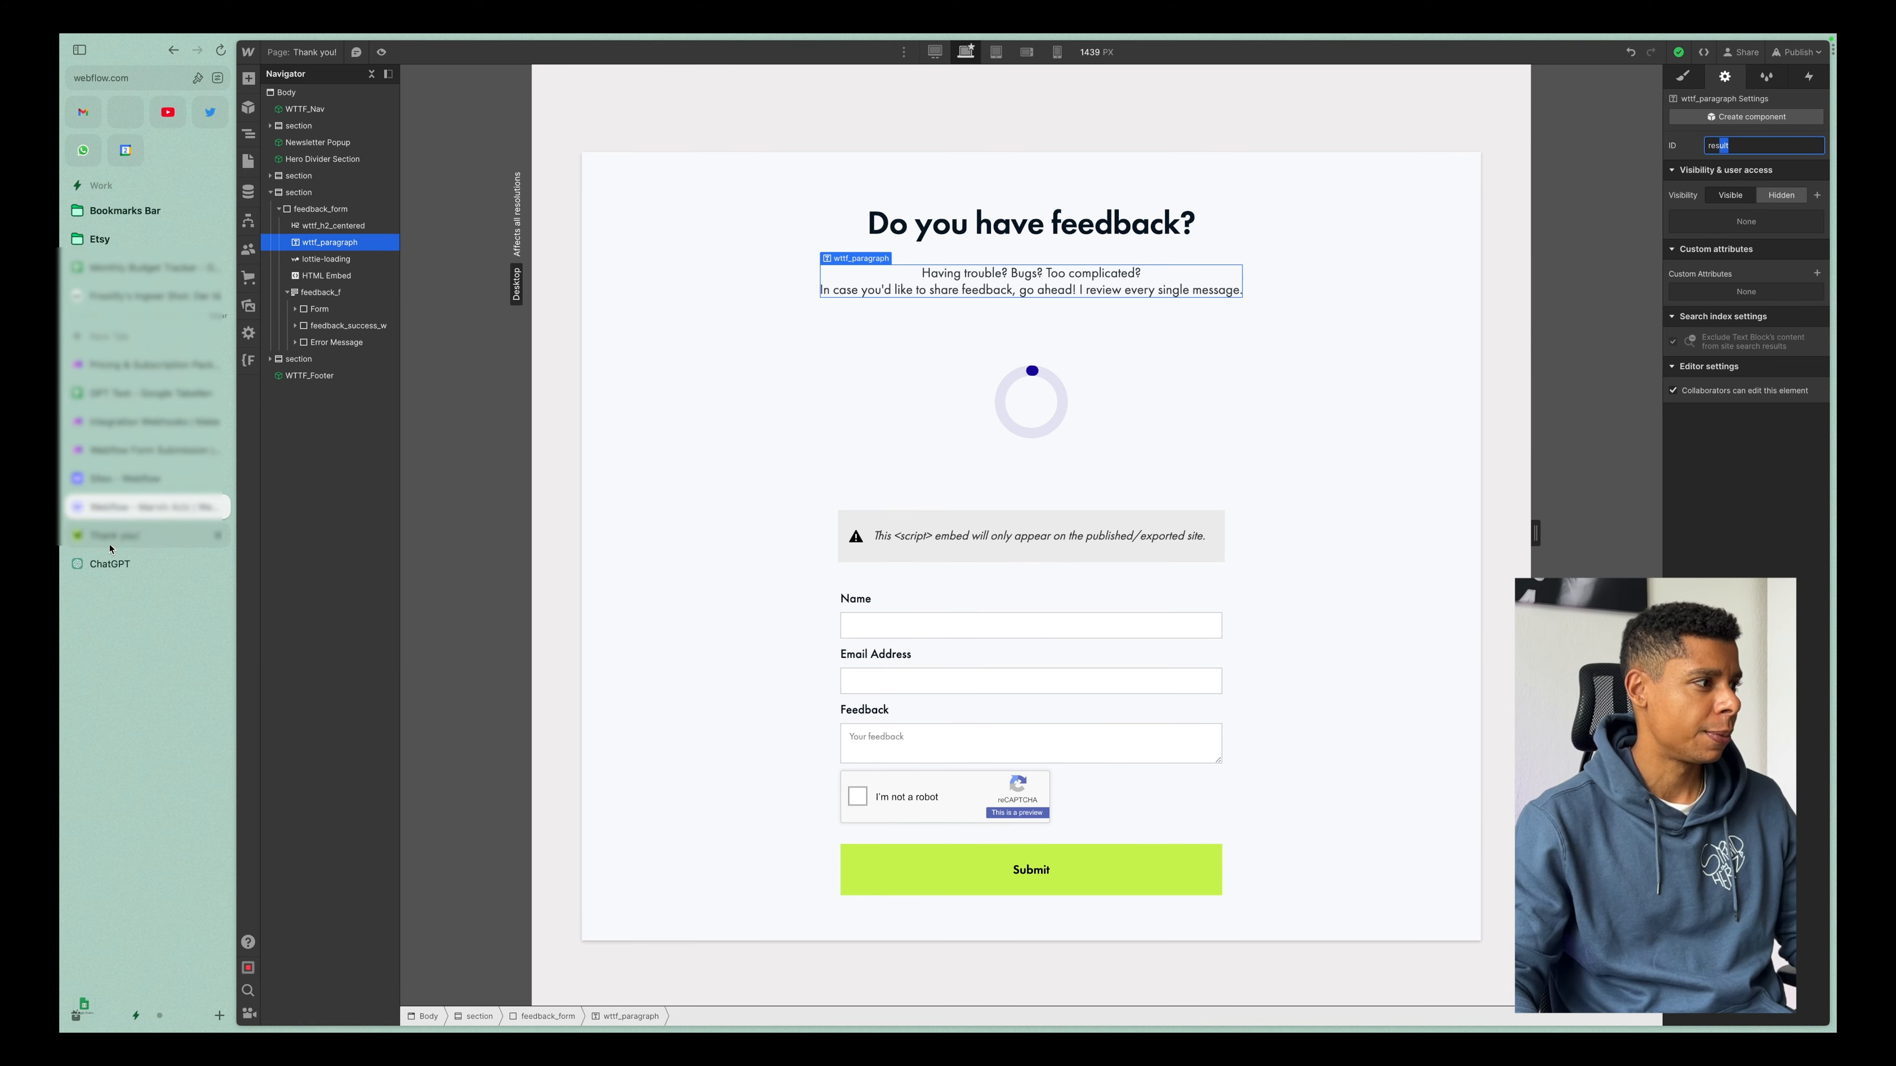
Submit the ChatGPT follow-up "Additionally I want to display the response text in a div with the ID "result"".
click(110, 564)
click(988, 951)
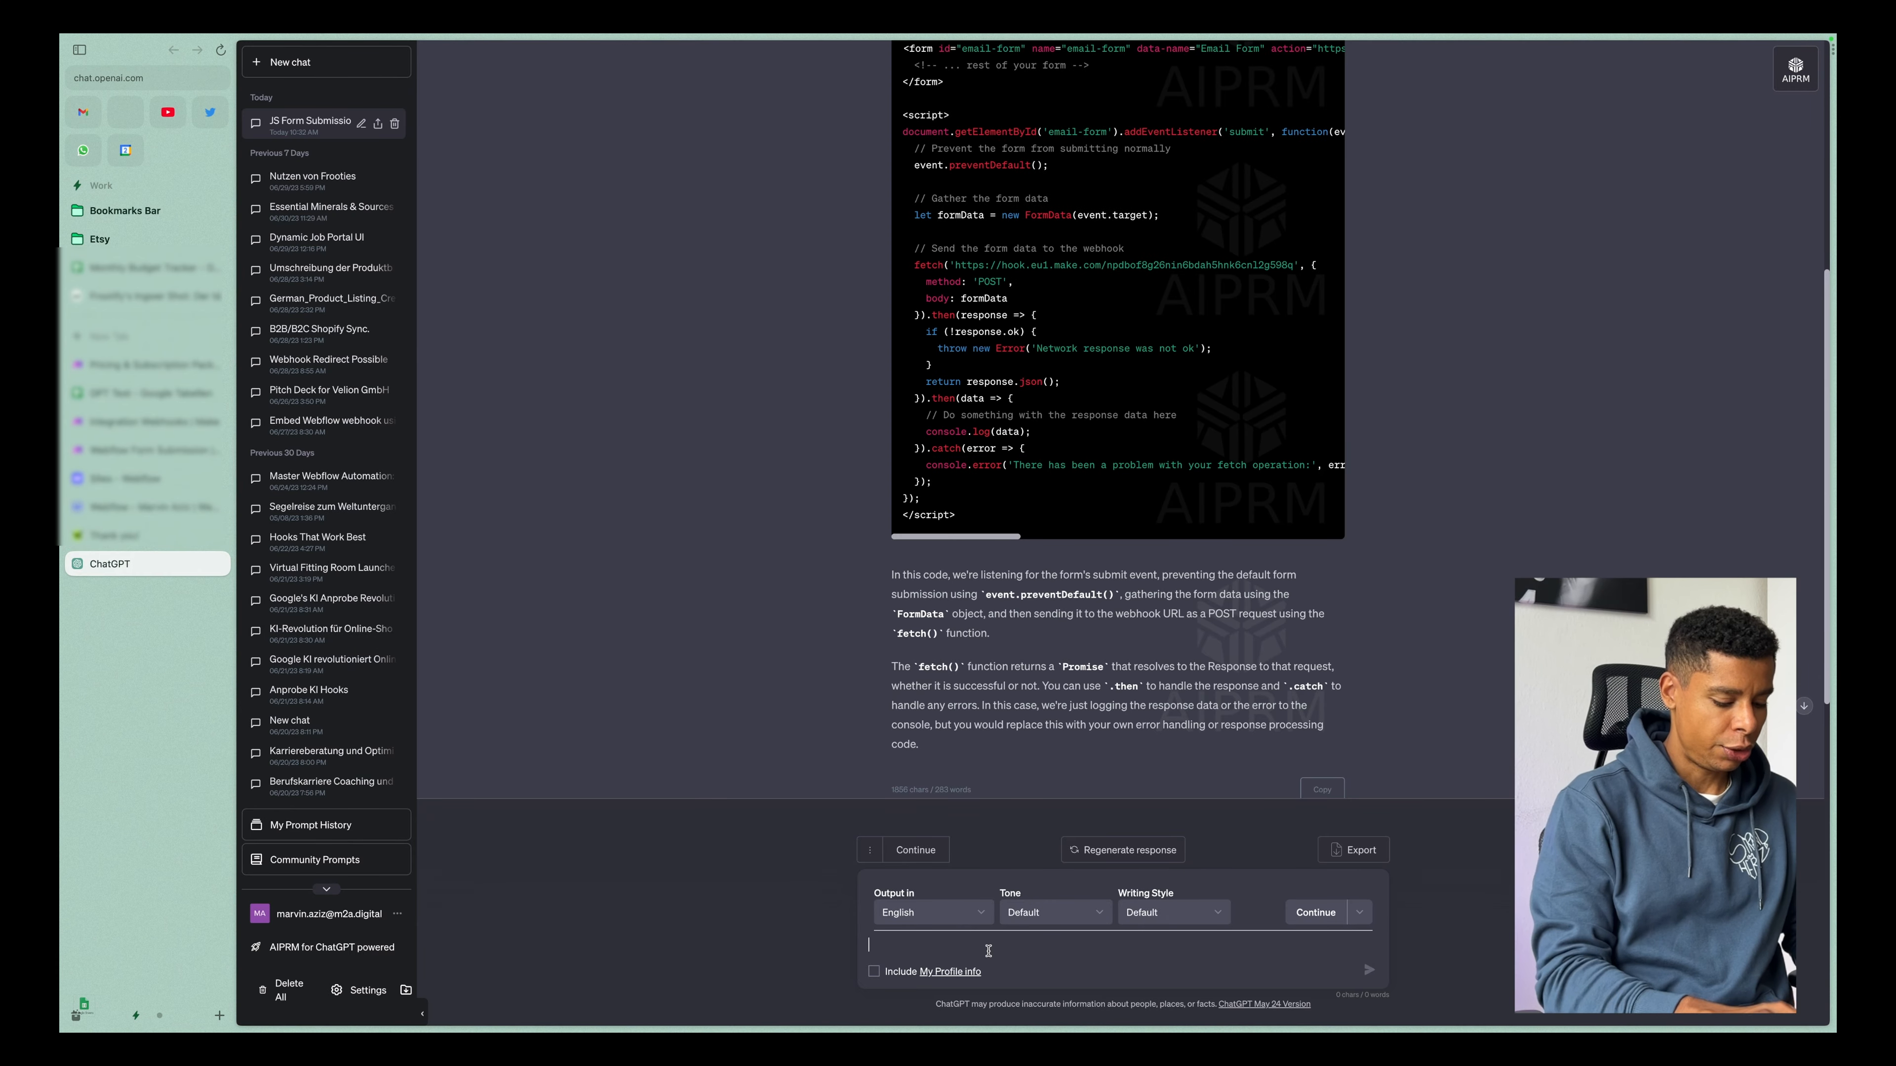
text(Adfditionally I want to display the response text in a div with the ID "result)
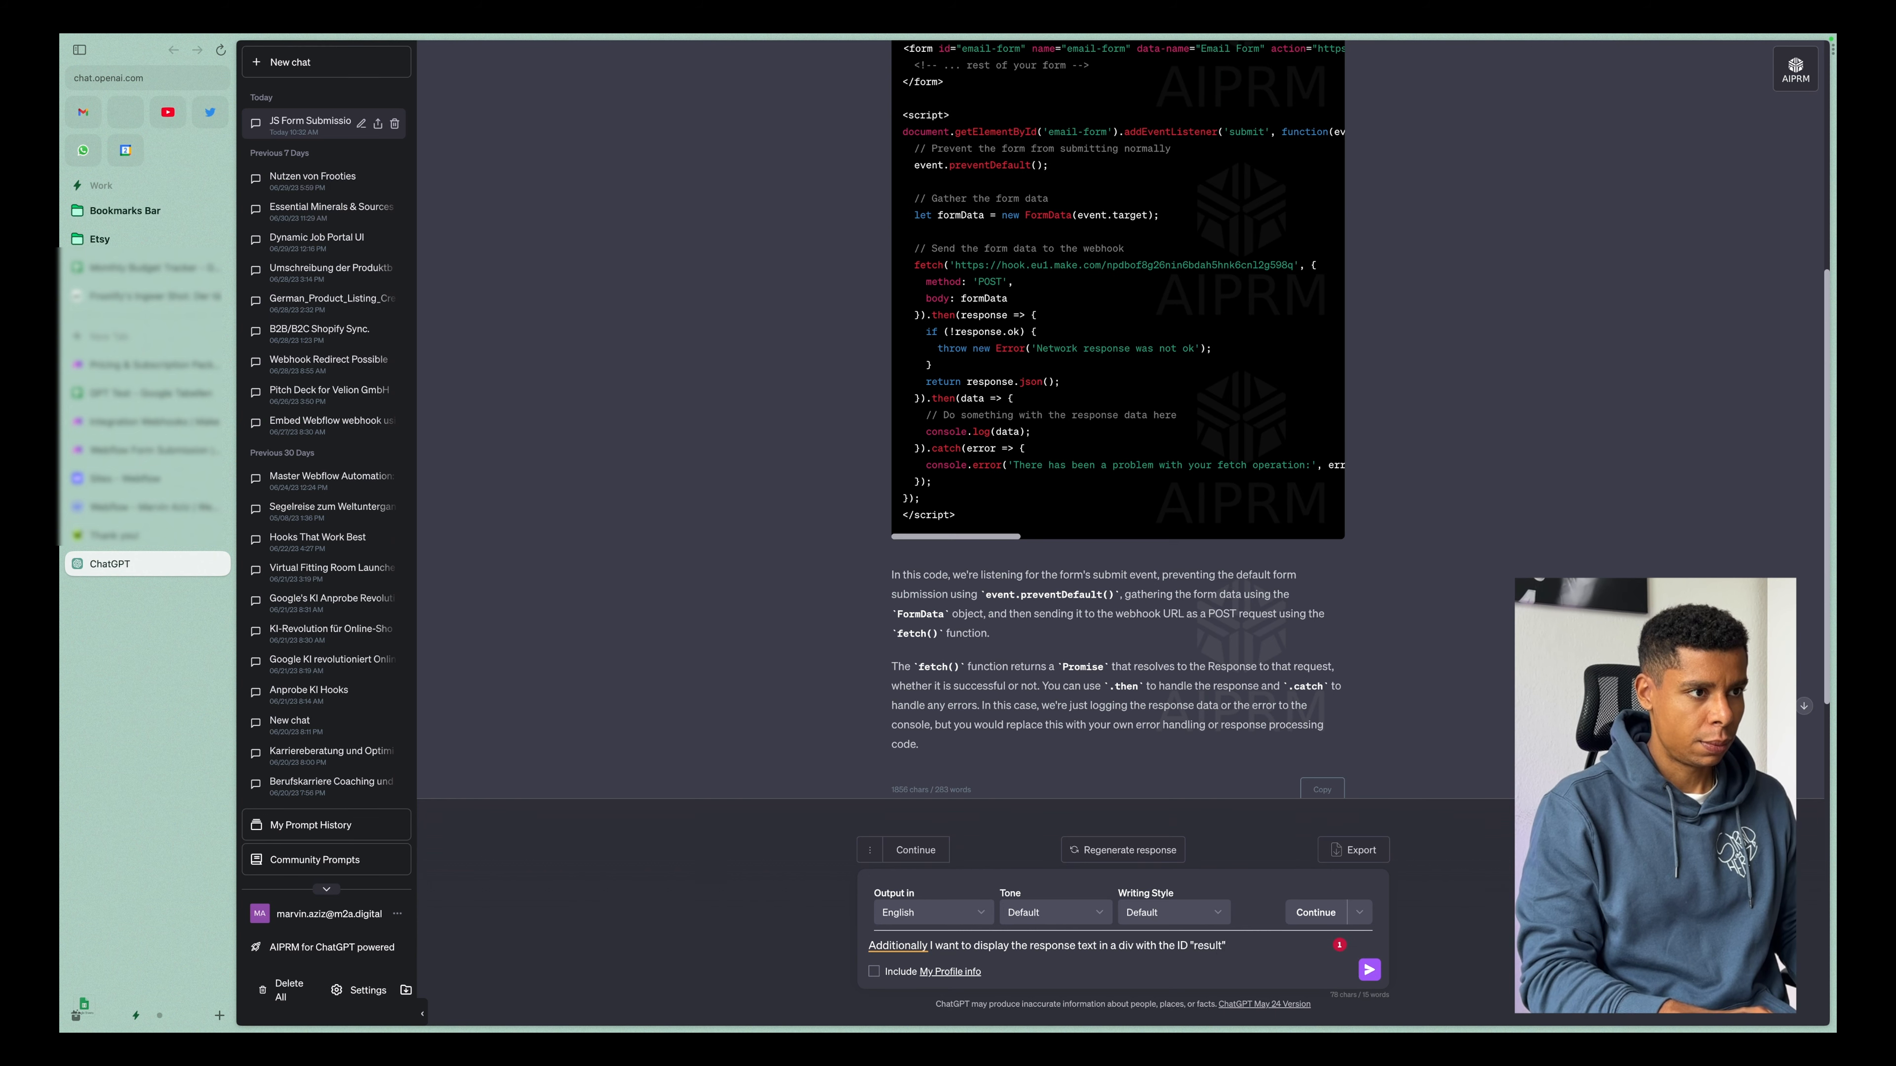
key(Return)
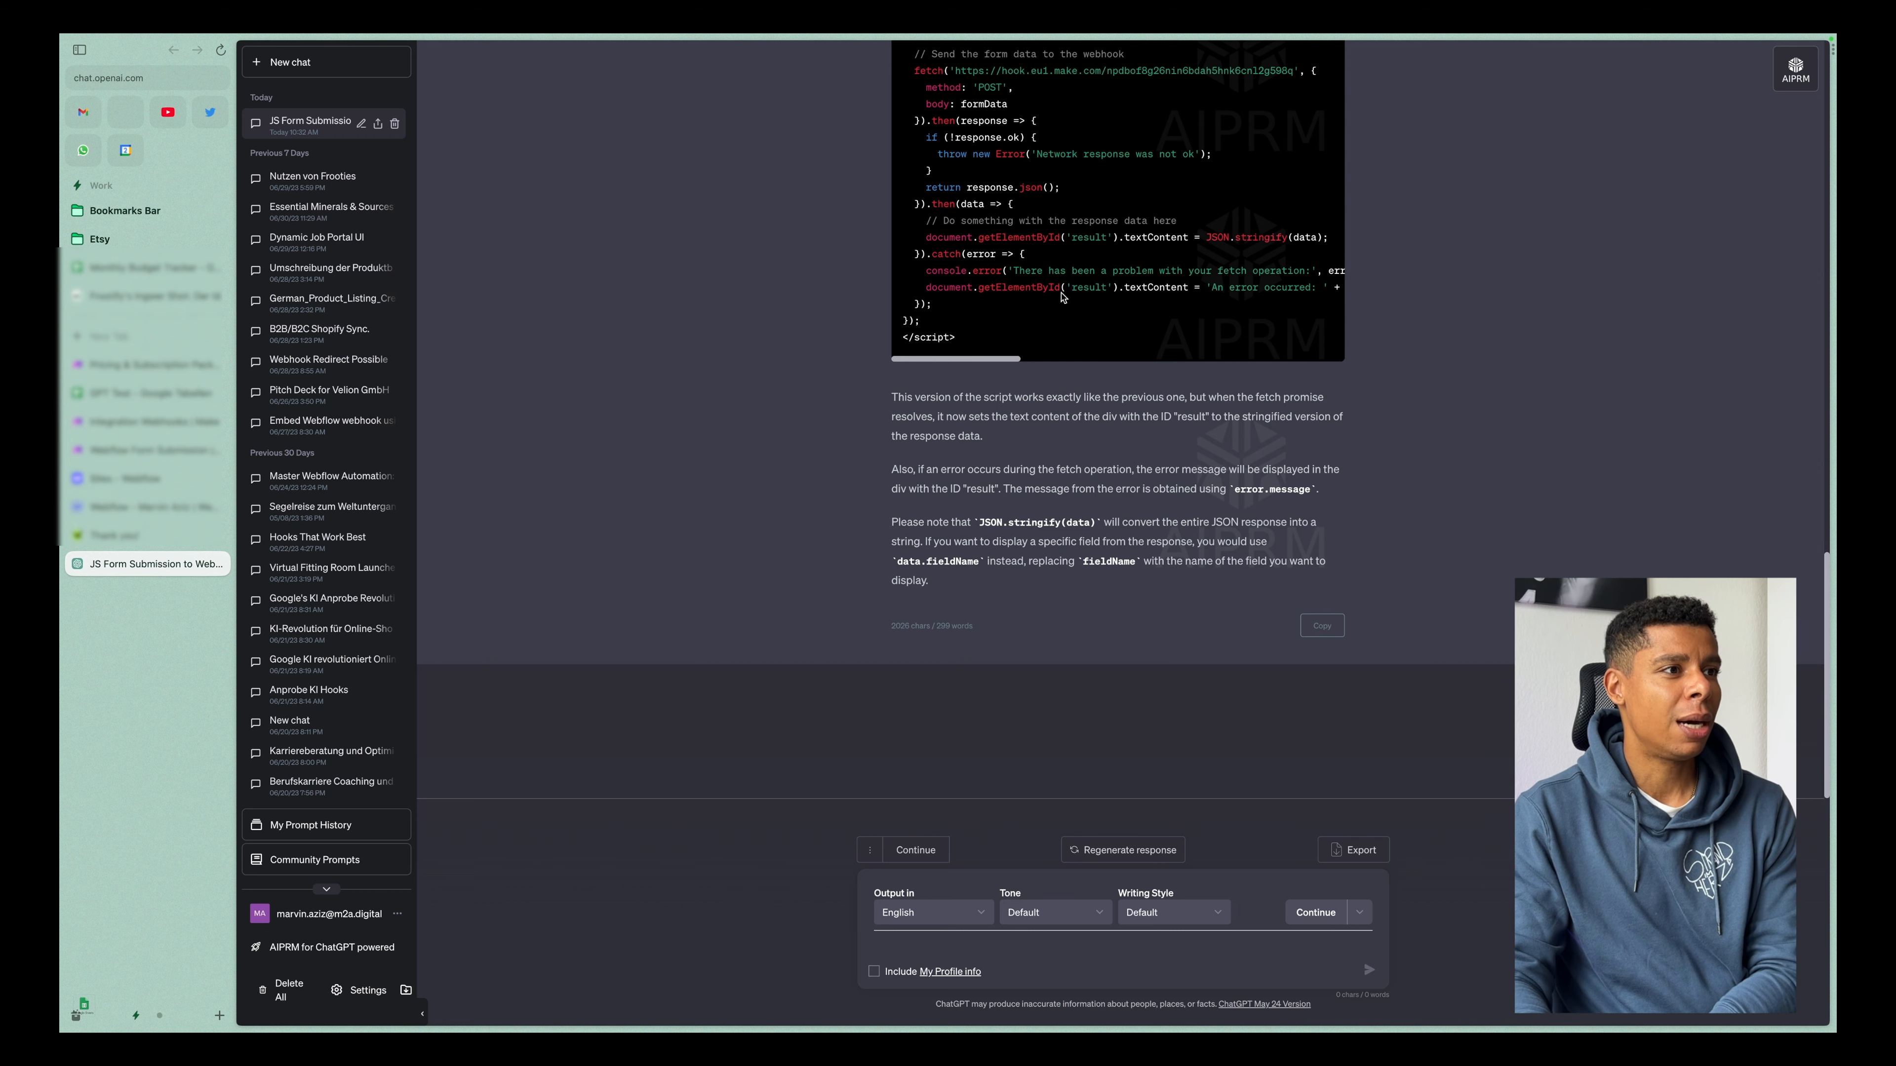
Review how the revised code fills the result element, compare it with the published page, and select the entire script block.
scroll(1064, 297, up, 2)
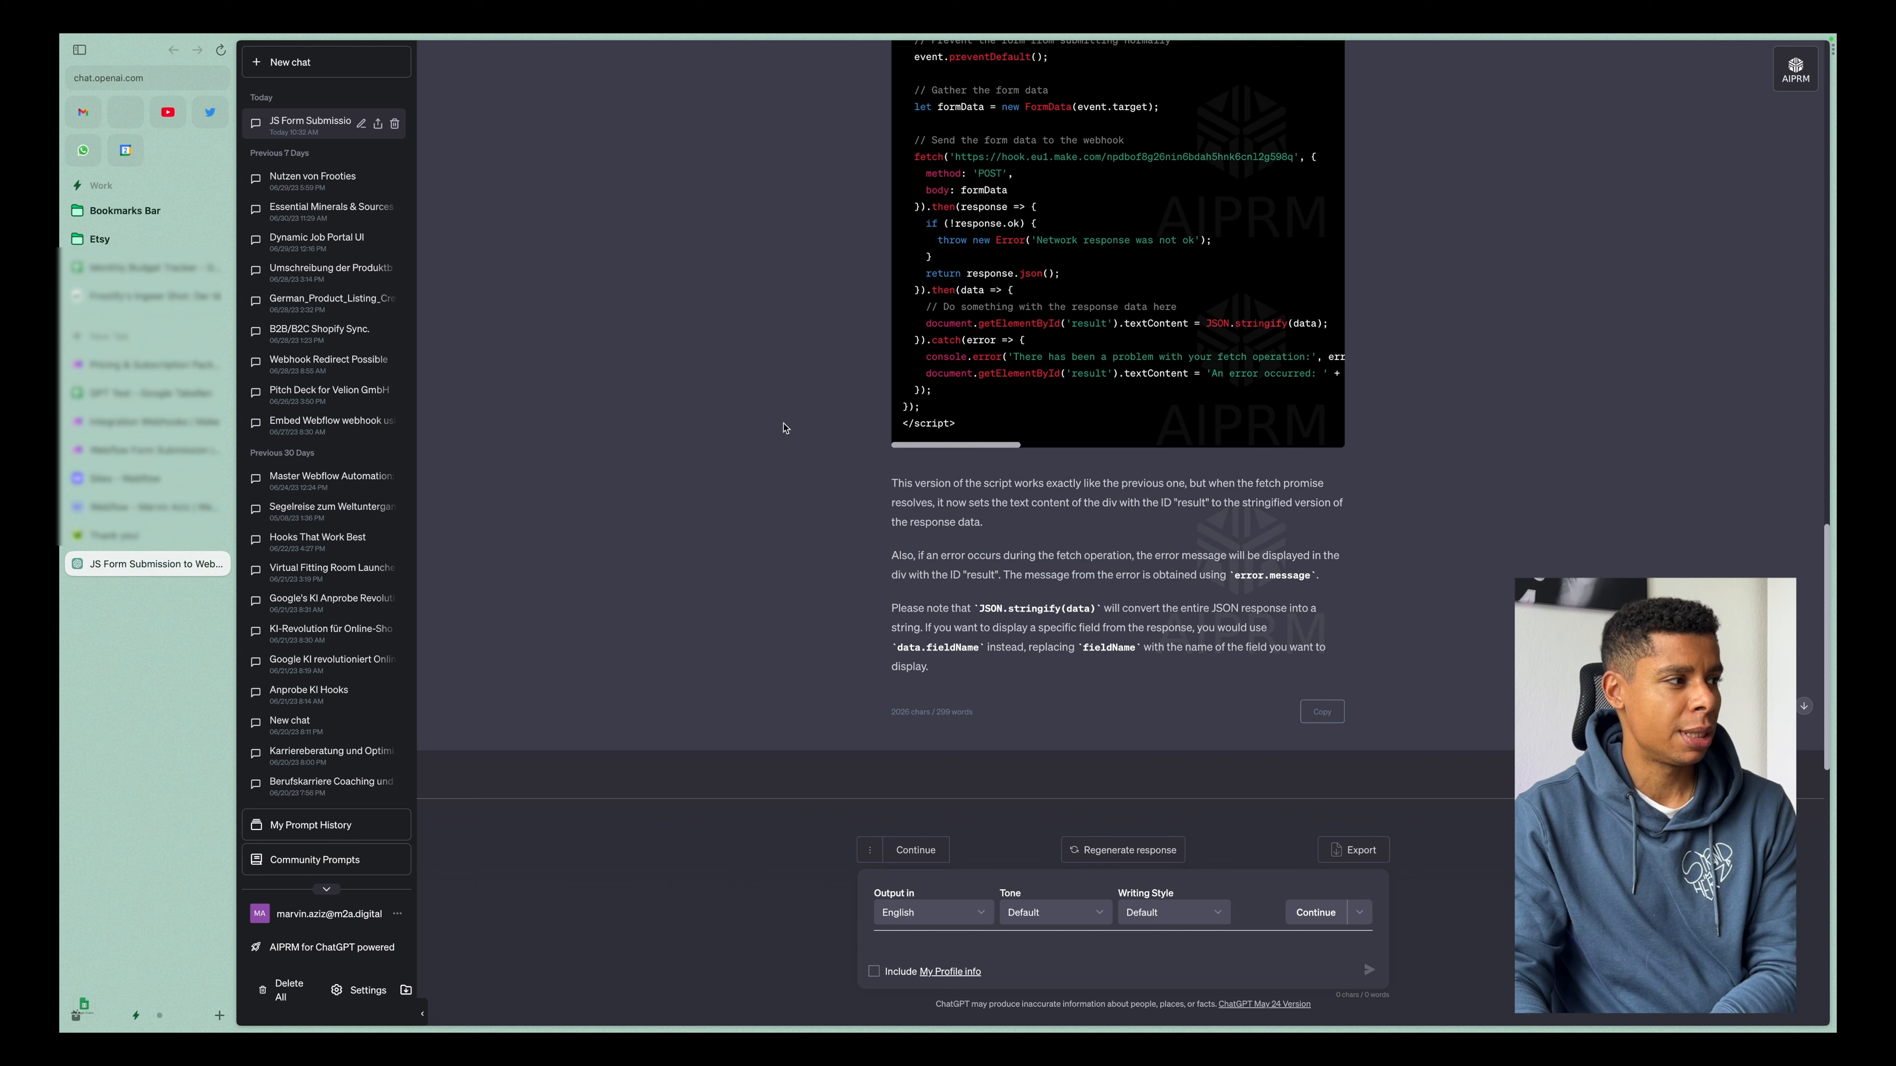
drag(1194, 323, 1285, 324)
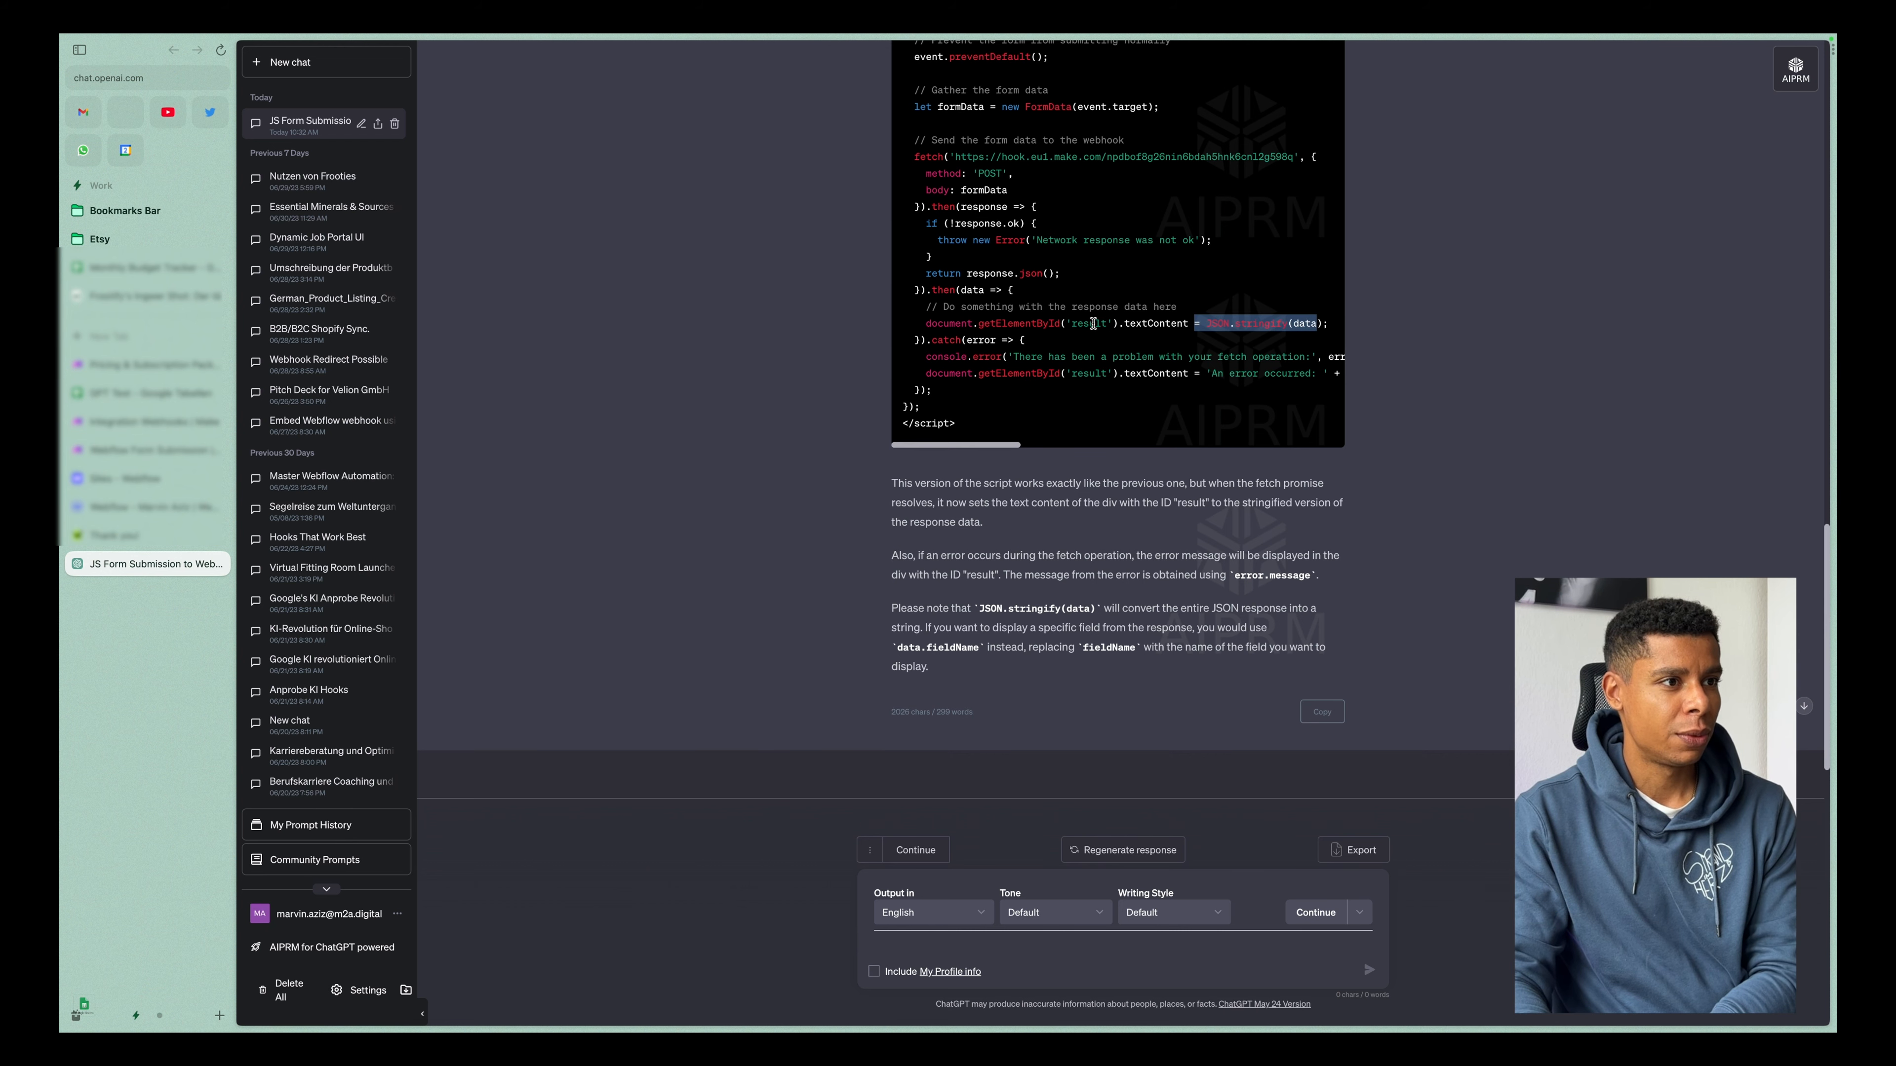
key(ctrl+Tab)
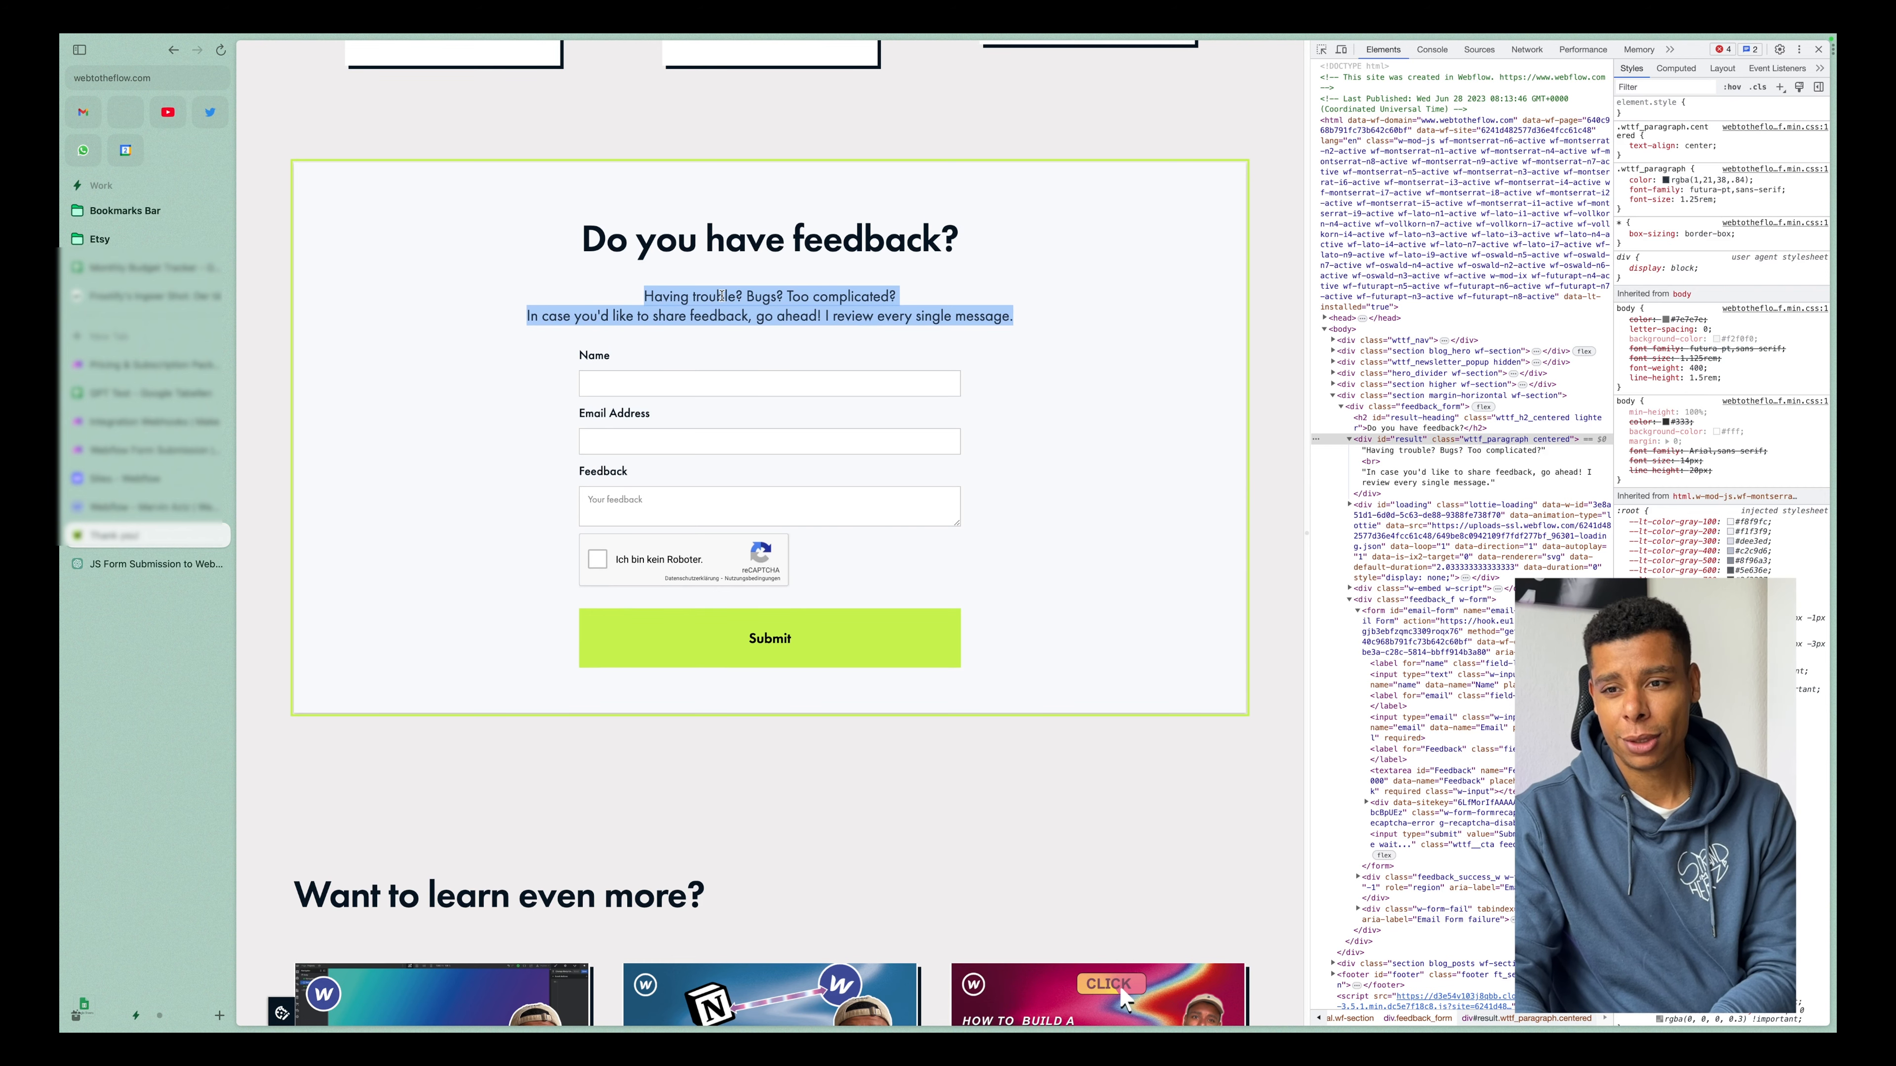
key(ctrl+Tab)
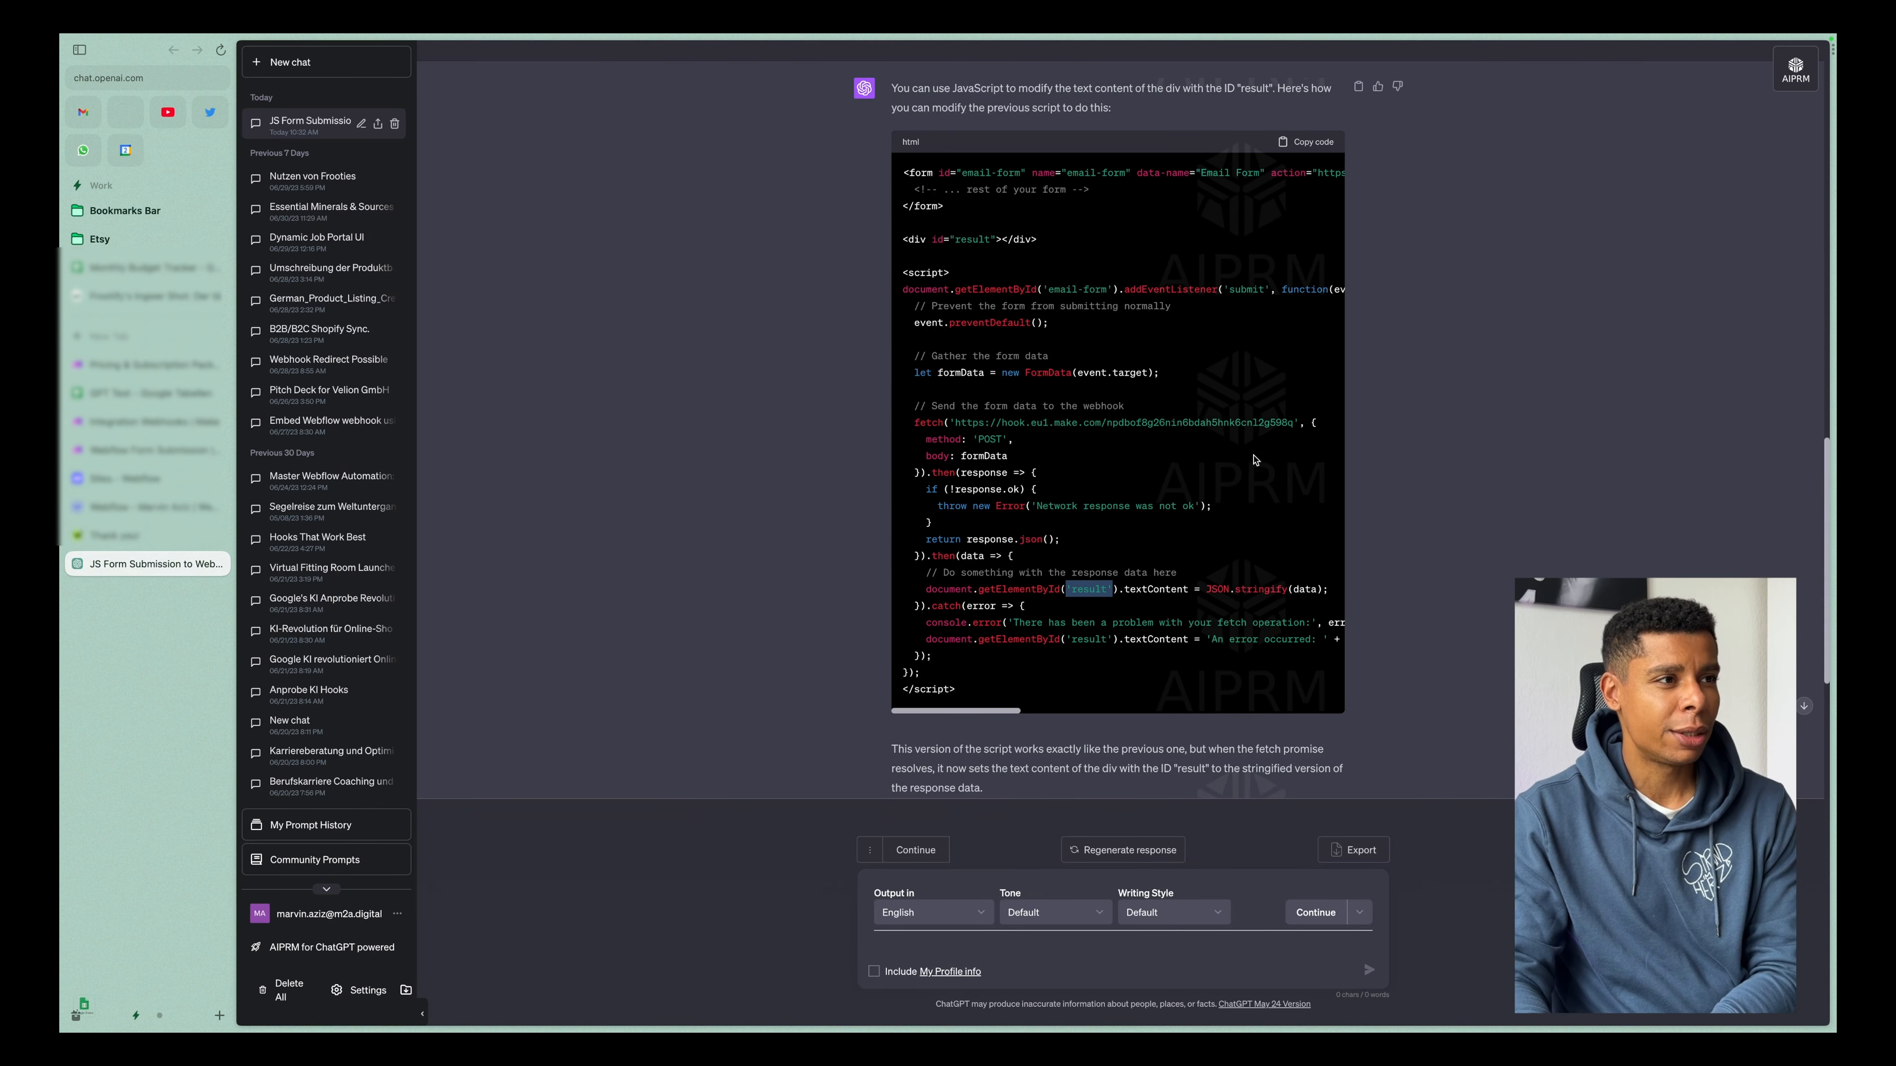
scroll(1254, 460, down, 2)
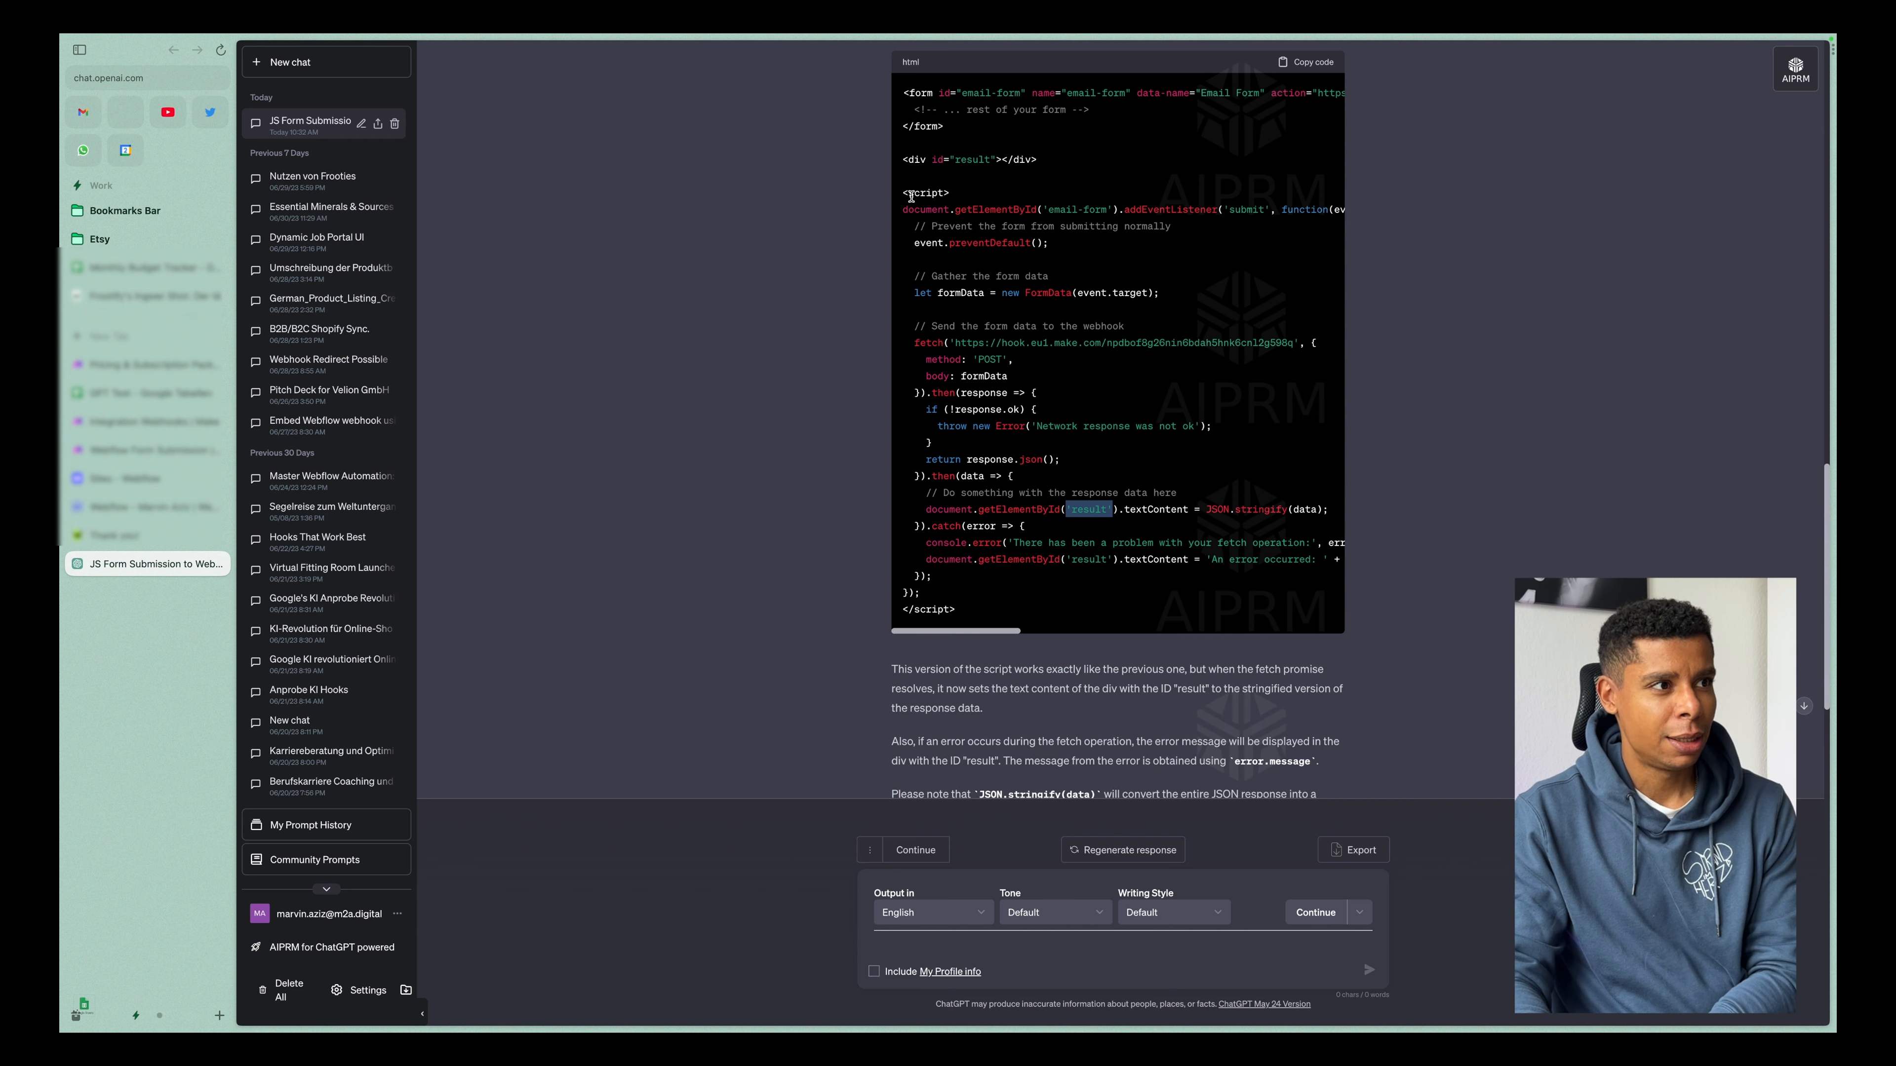
drag(902, 196, 1057, 606)
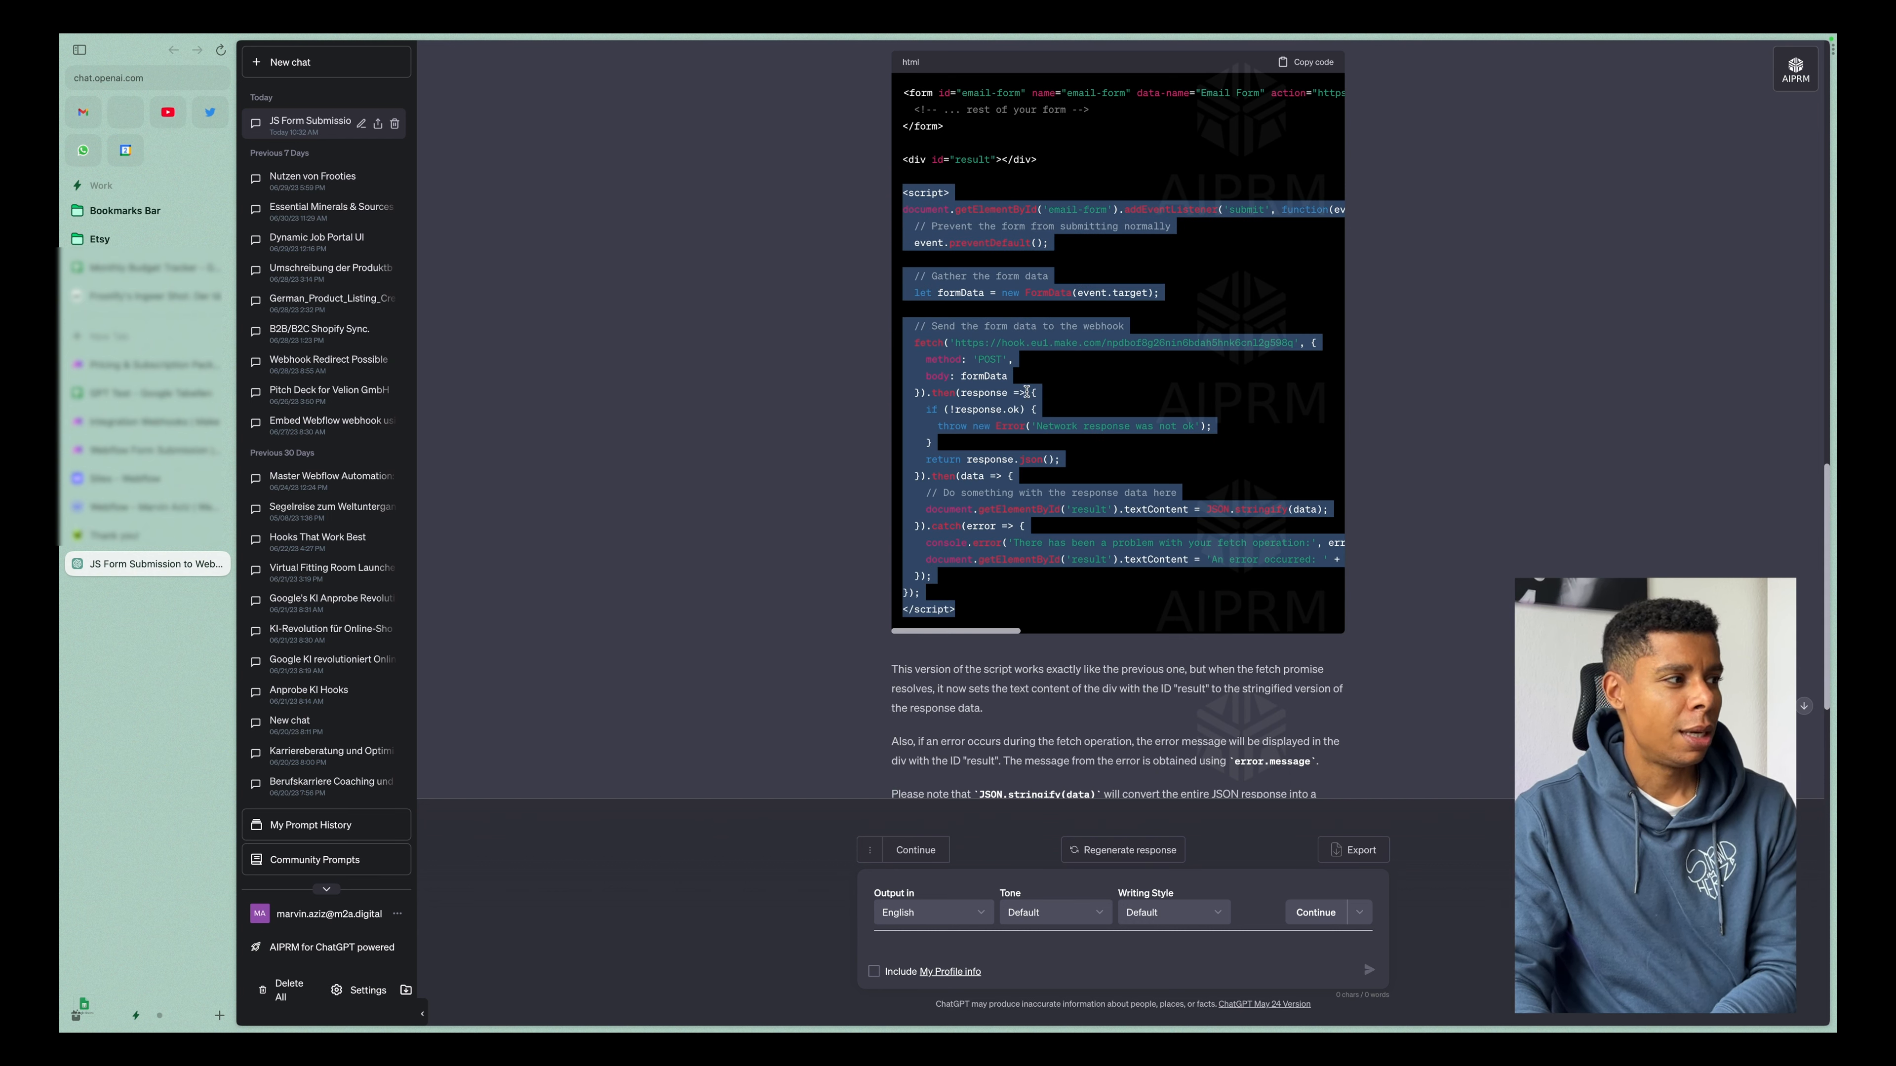
Switch to the Webflow Designer and open the HTML Embed above the feedback form in its code editor.
key(ctrl+Tab)
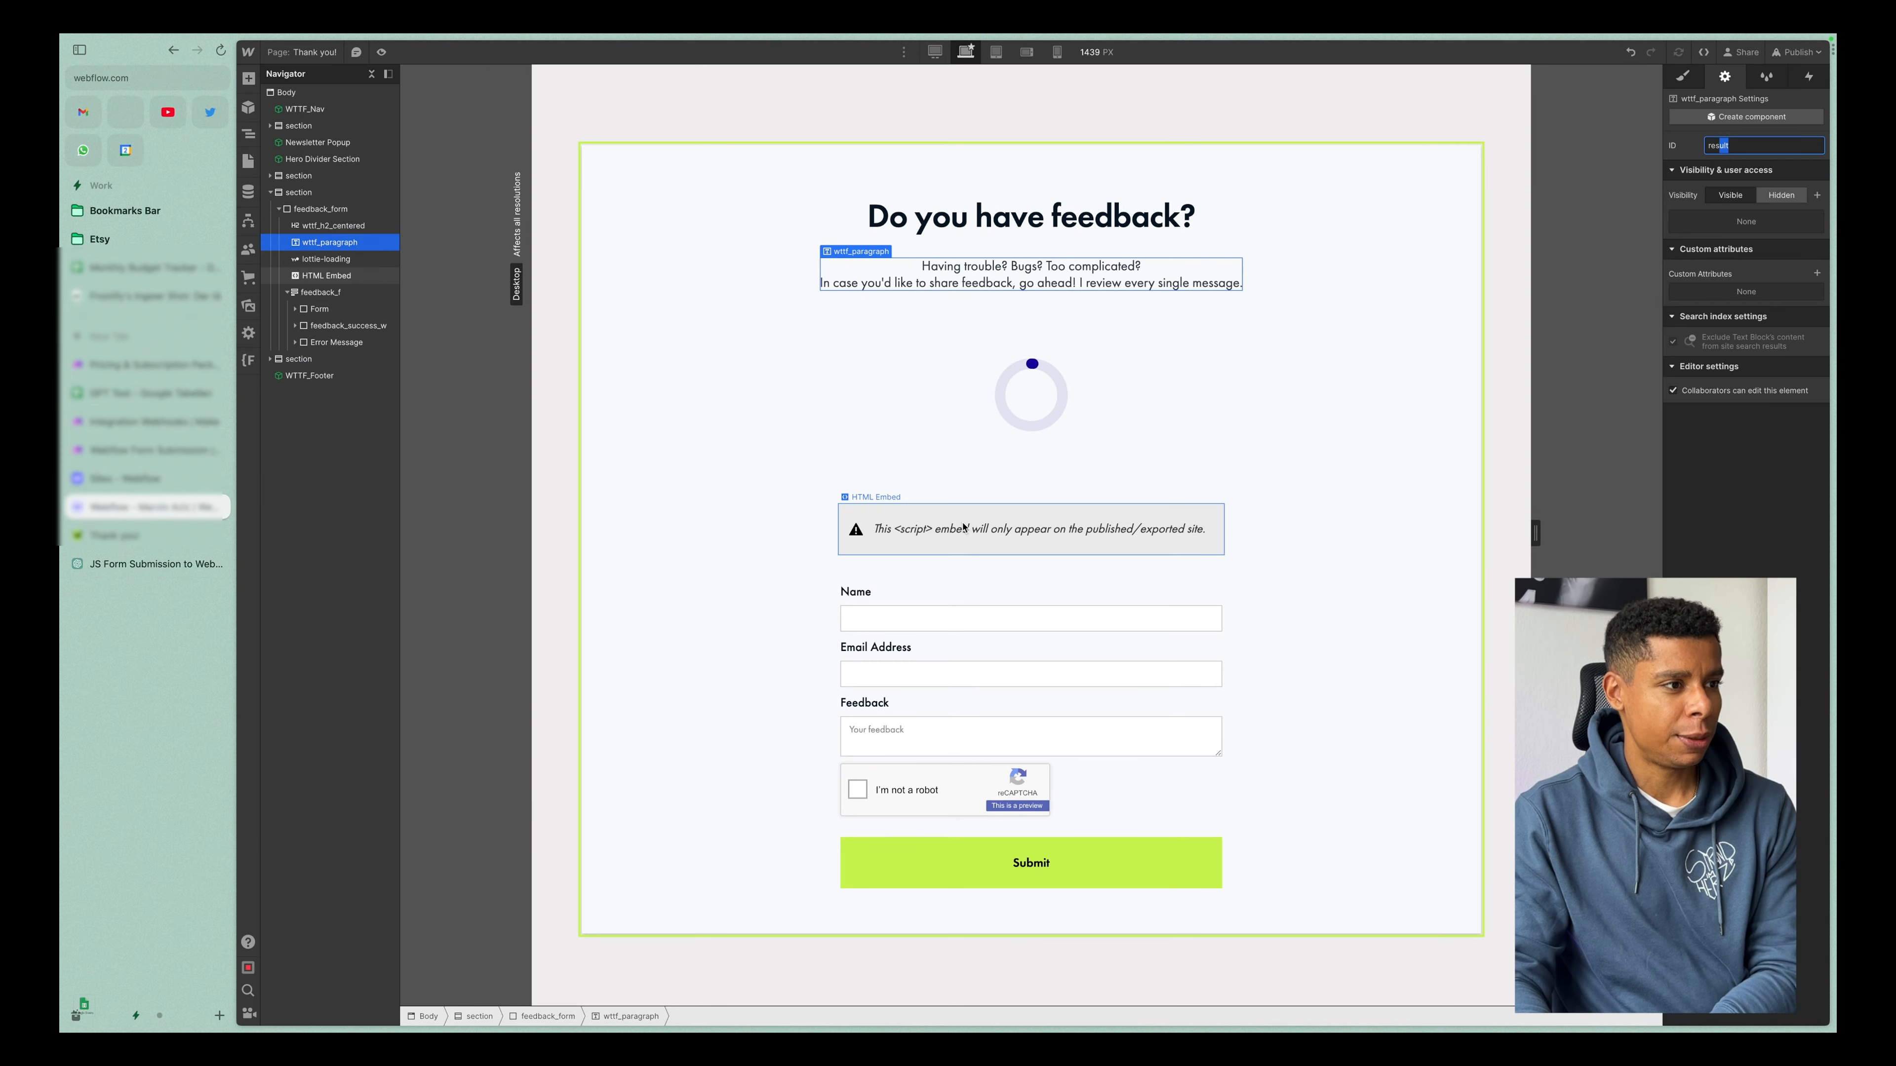
scroll(963, 527, down, 1)
click(959, 526)
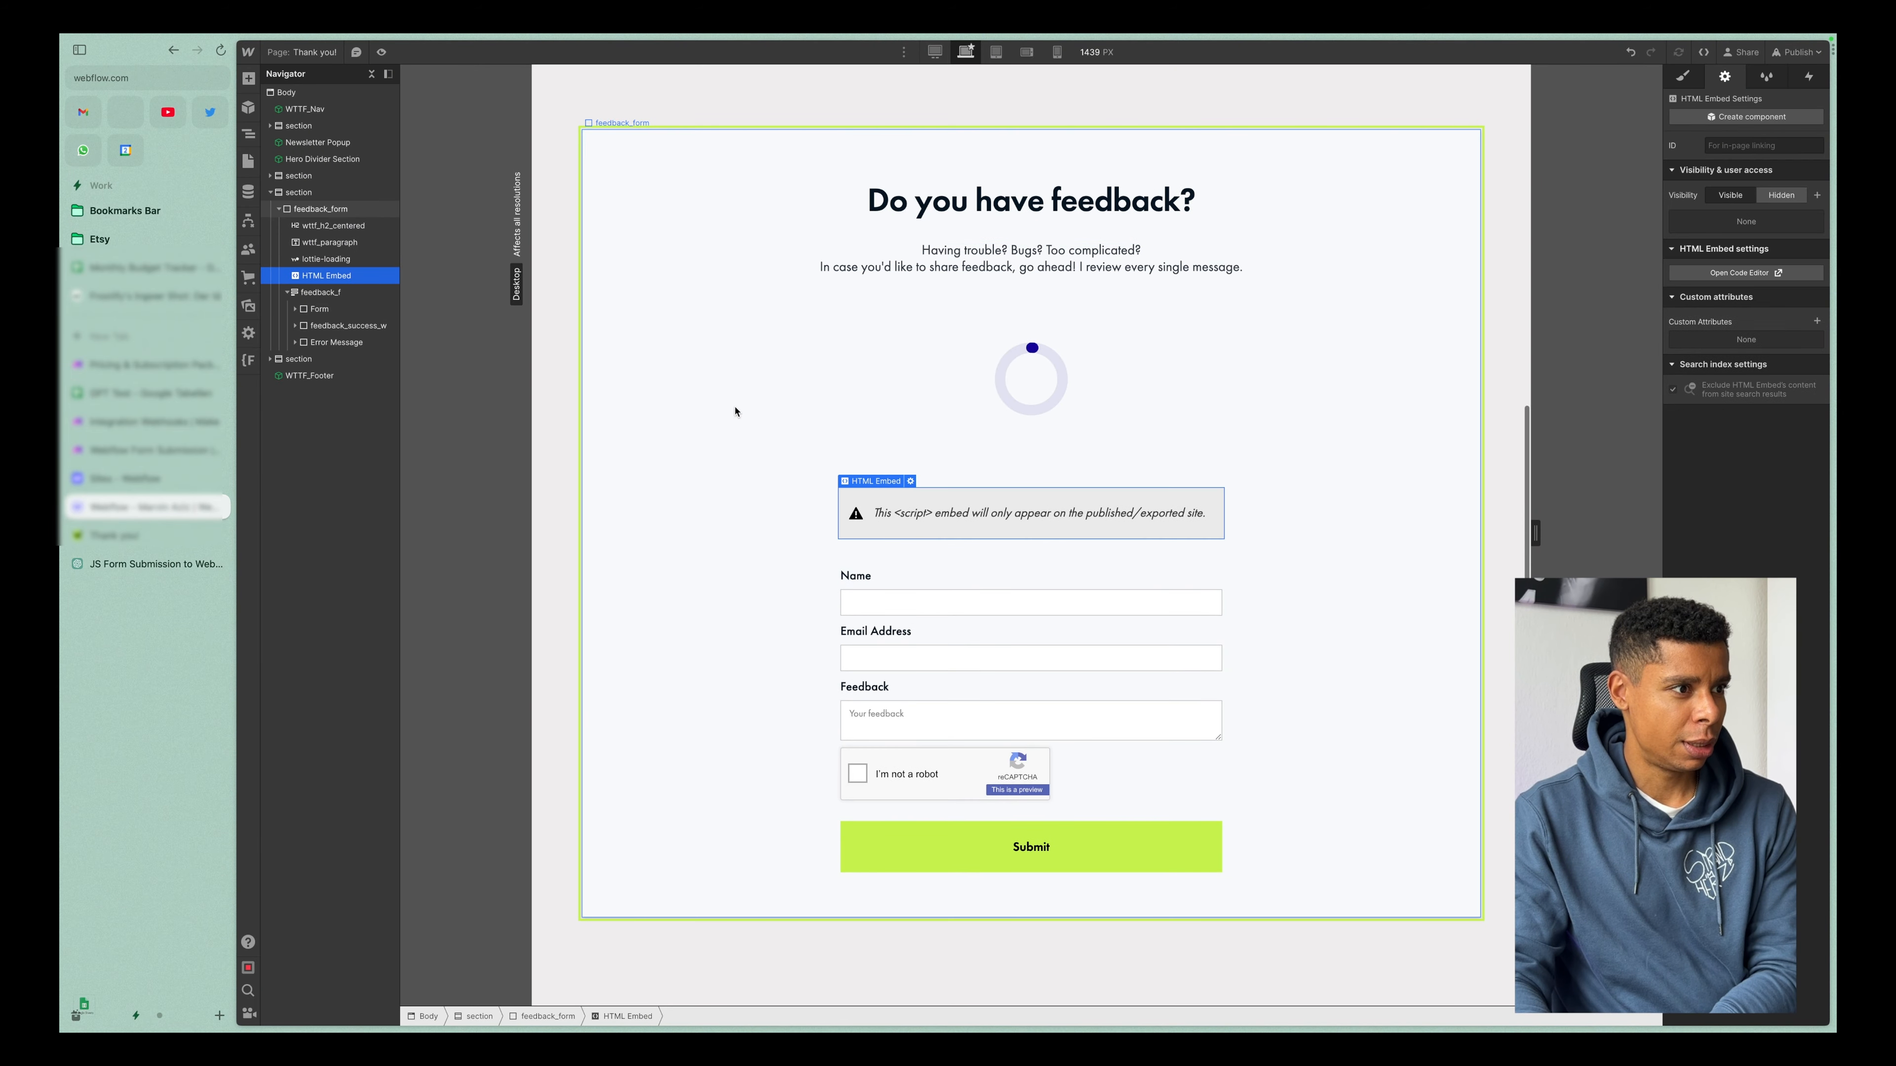
double_click(961, 526)
scroll(966, 522, up, 10)
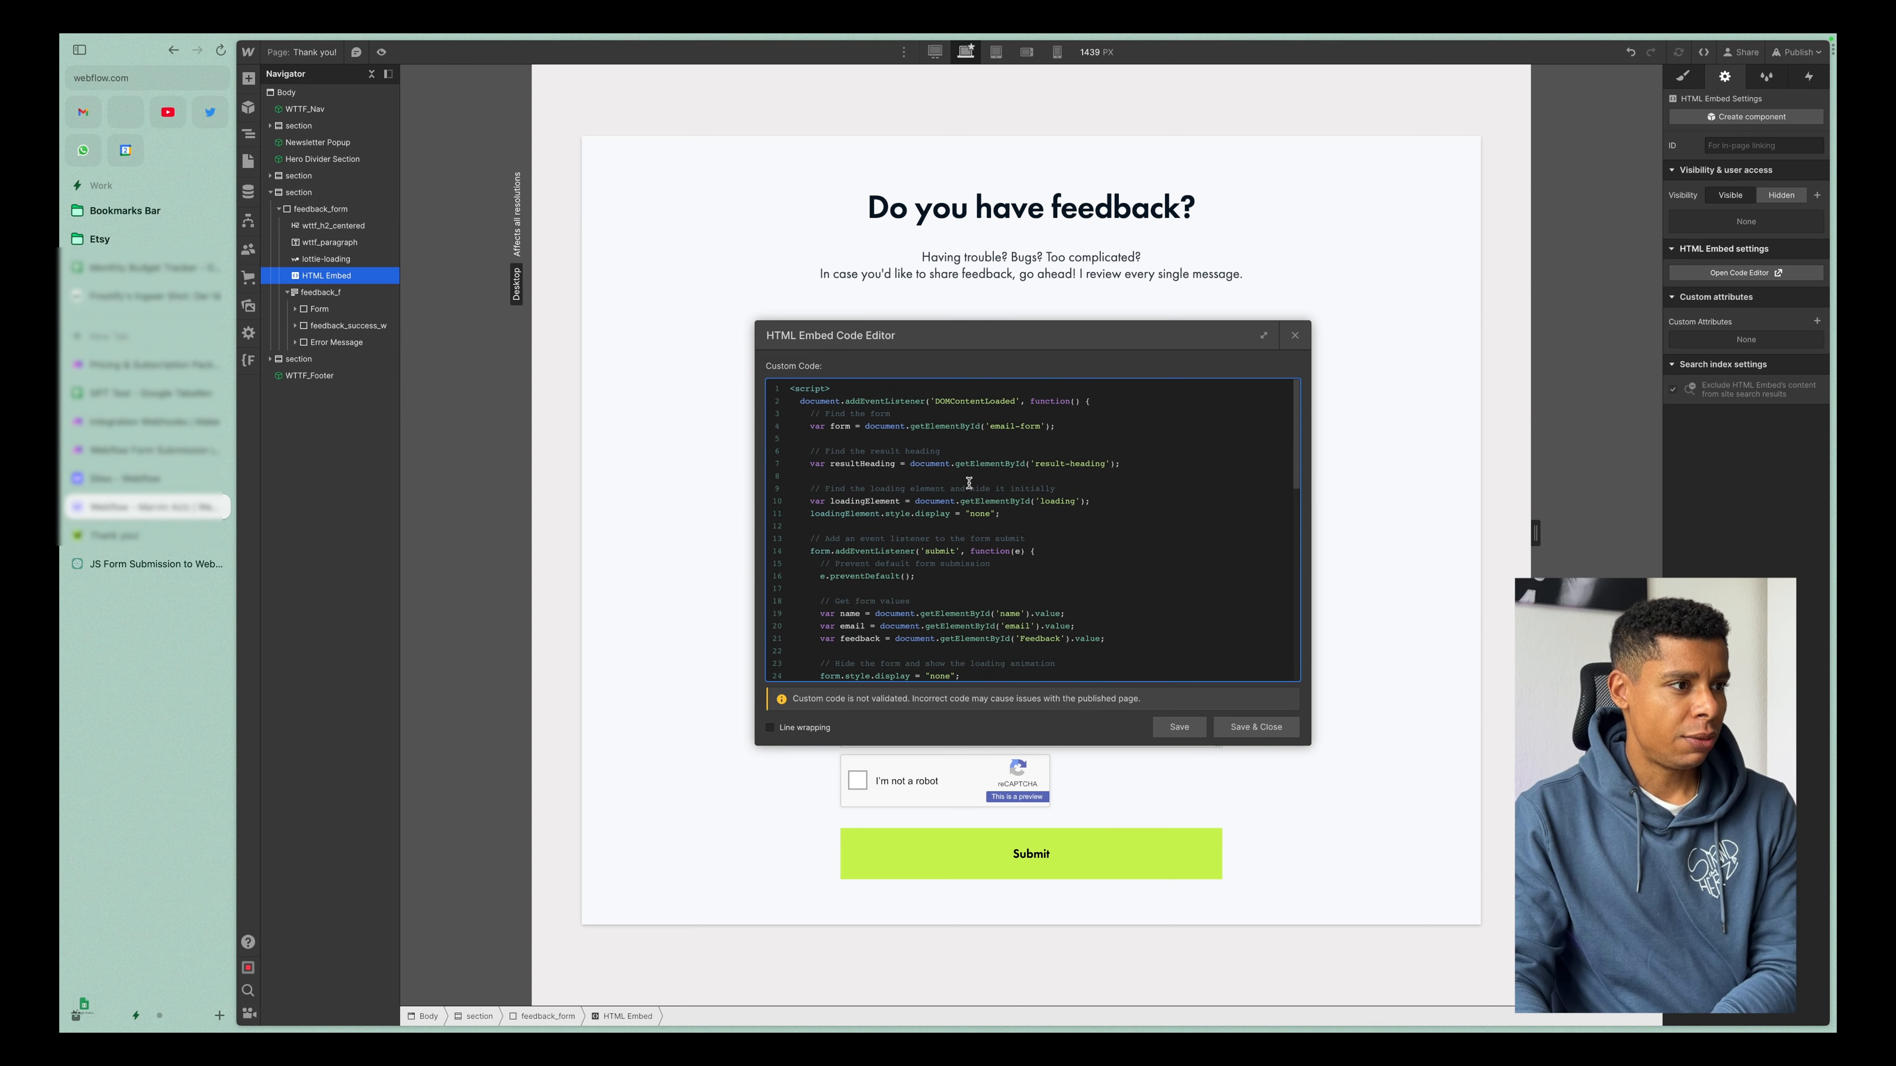
Review the embed script's lookups of the form, result heading and loading elements, and save and close the code.
scroll(968, 484, down, 10)
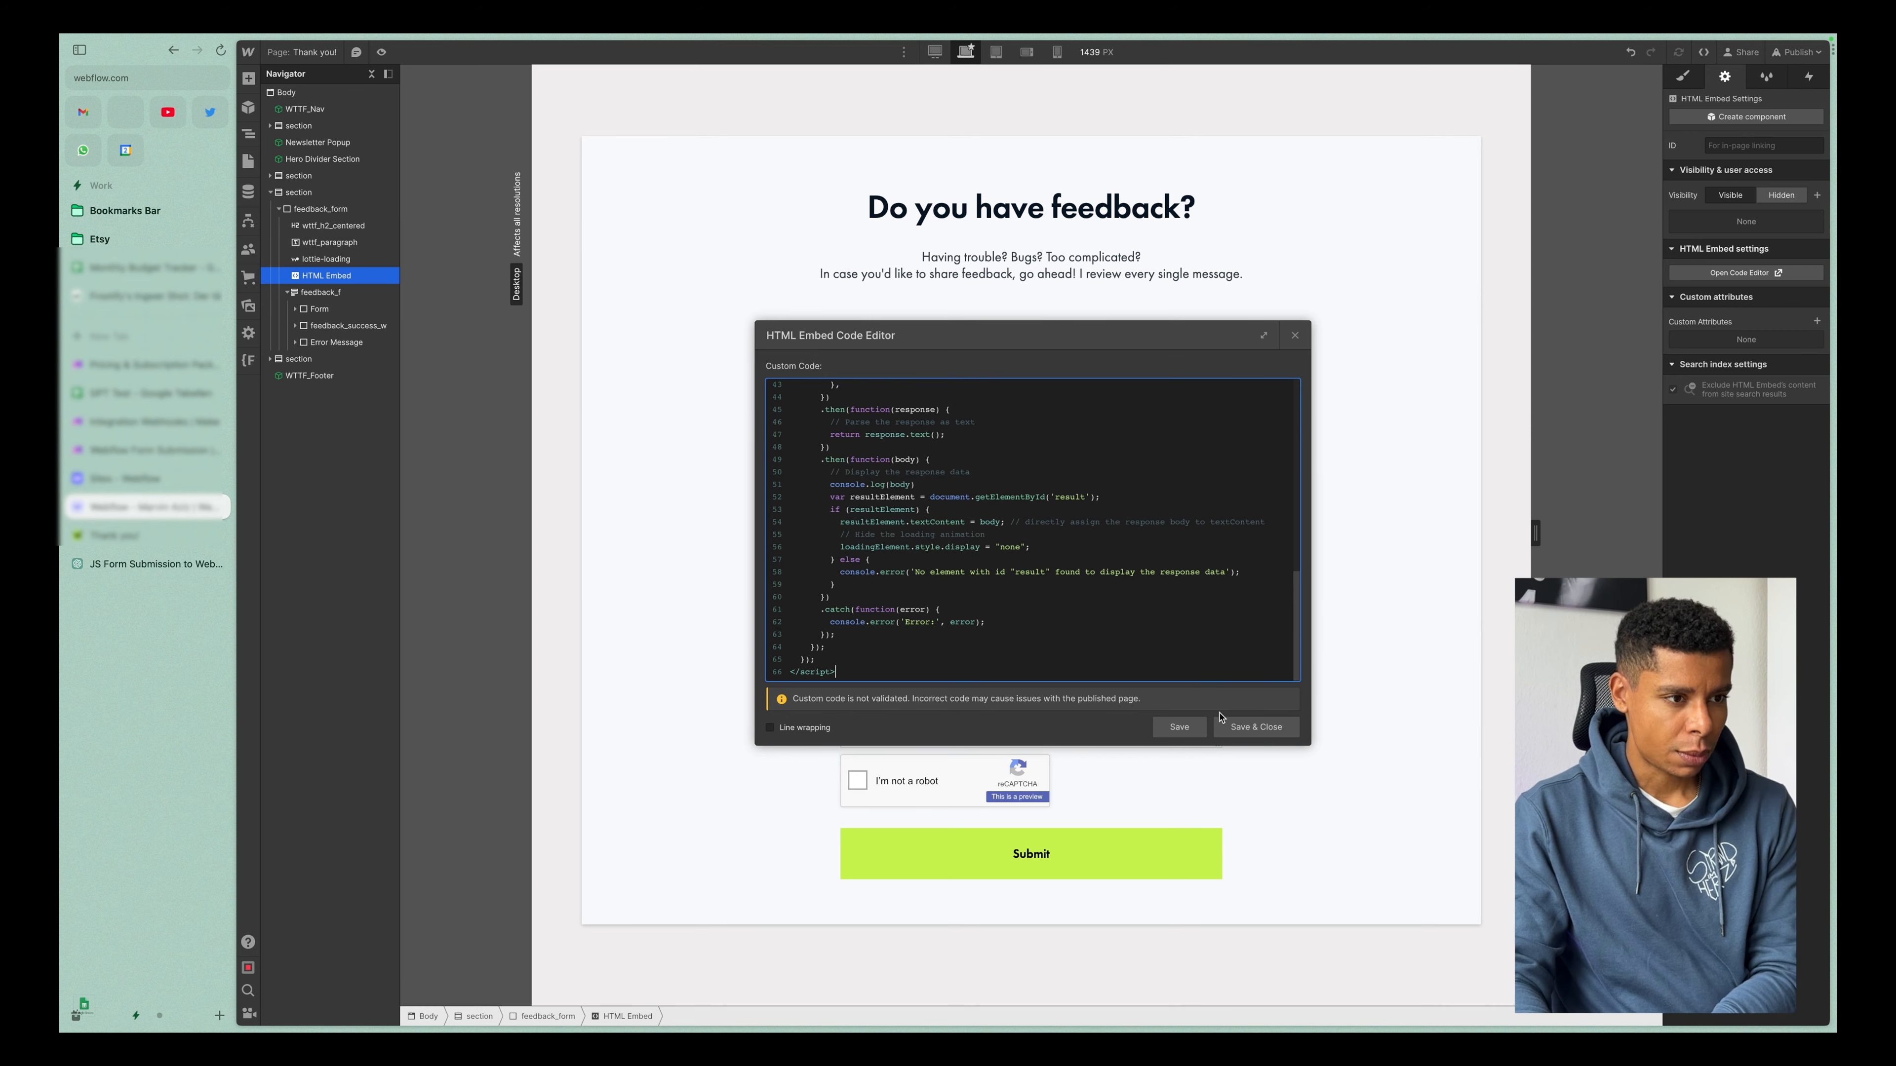
scroll(1100, 588, up, 10)
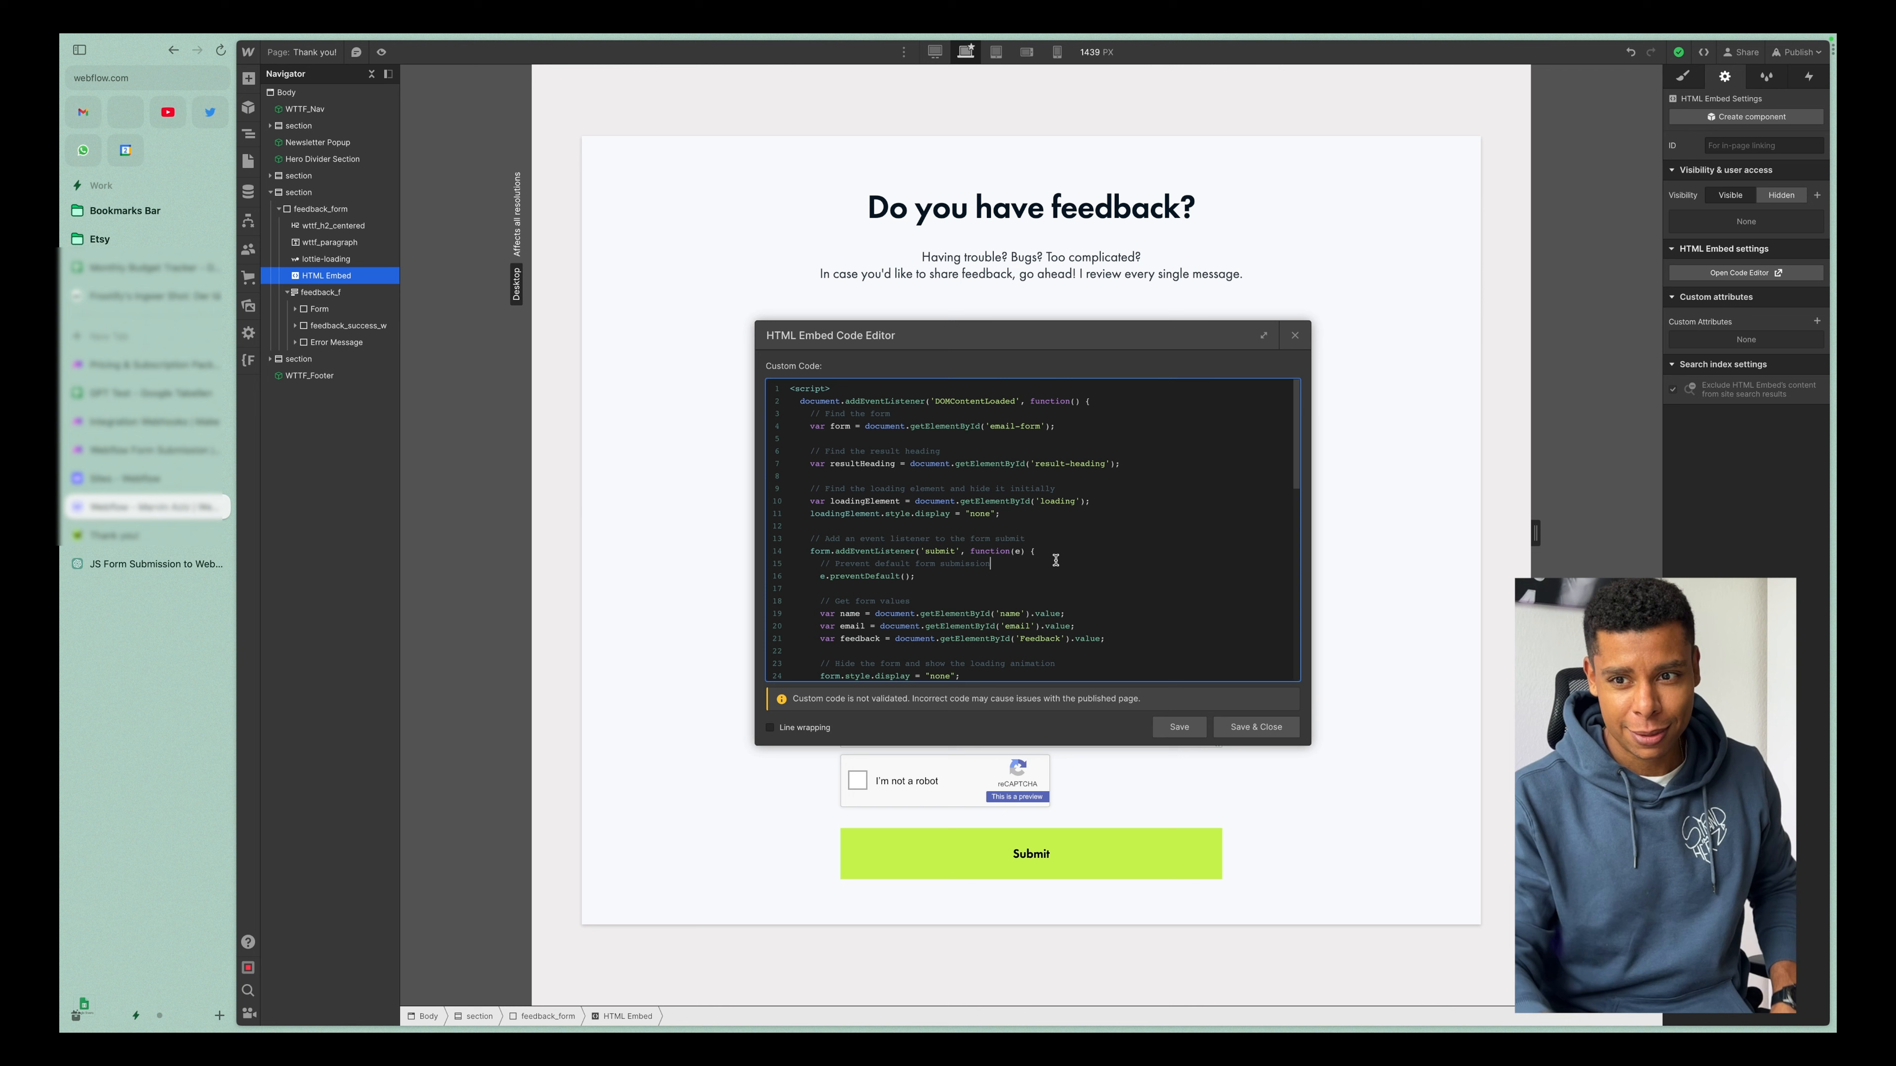
click(1034, 561)
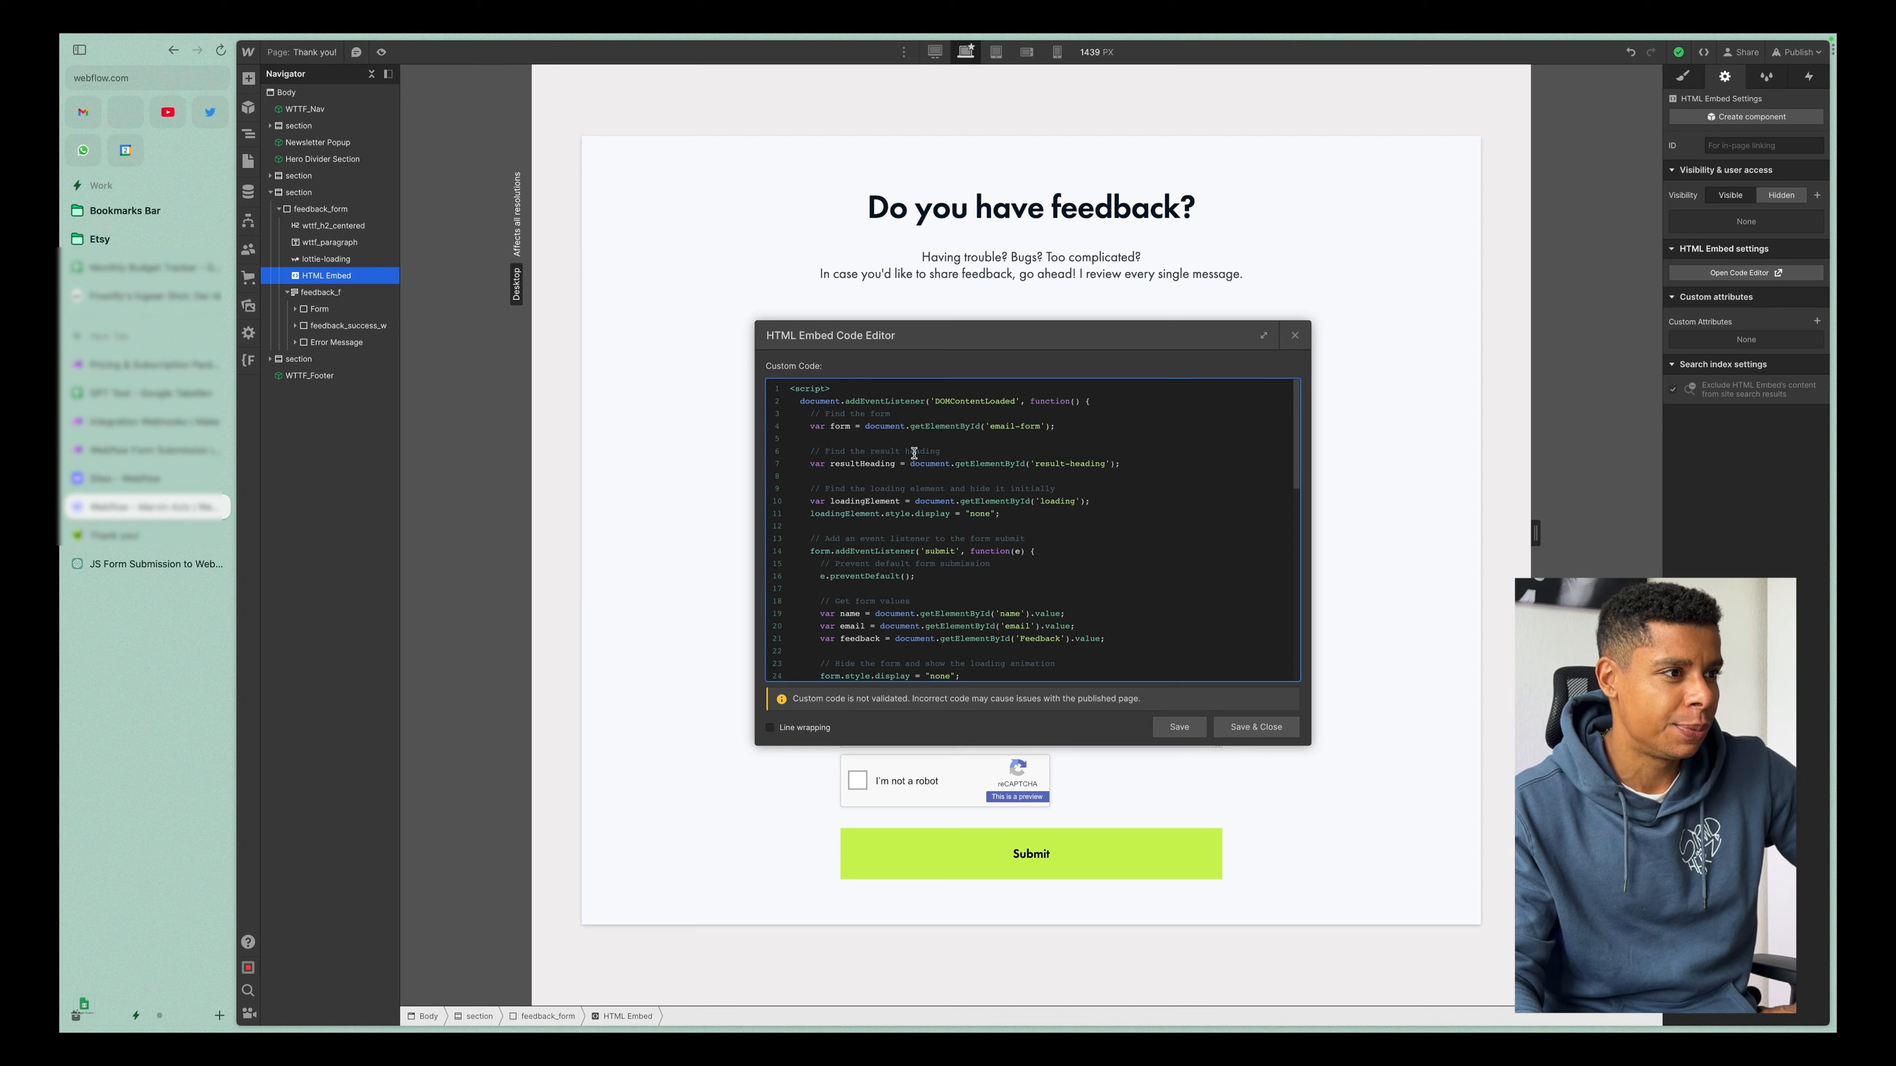
drag(832, 427, 1068, 437)
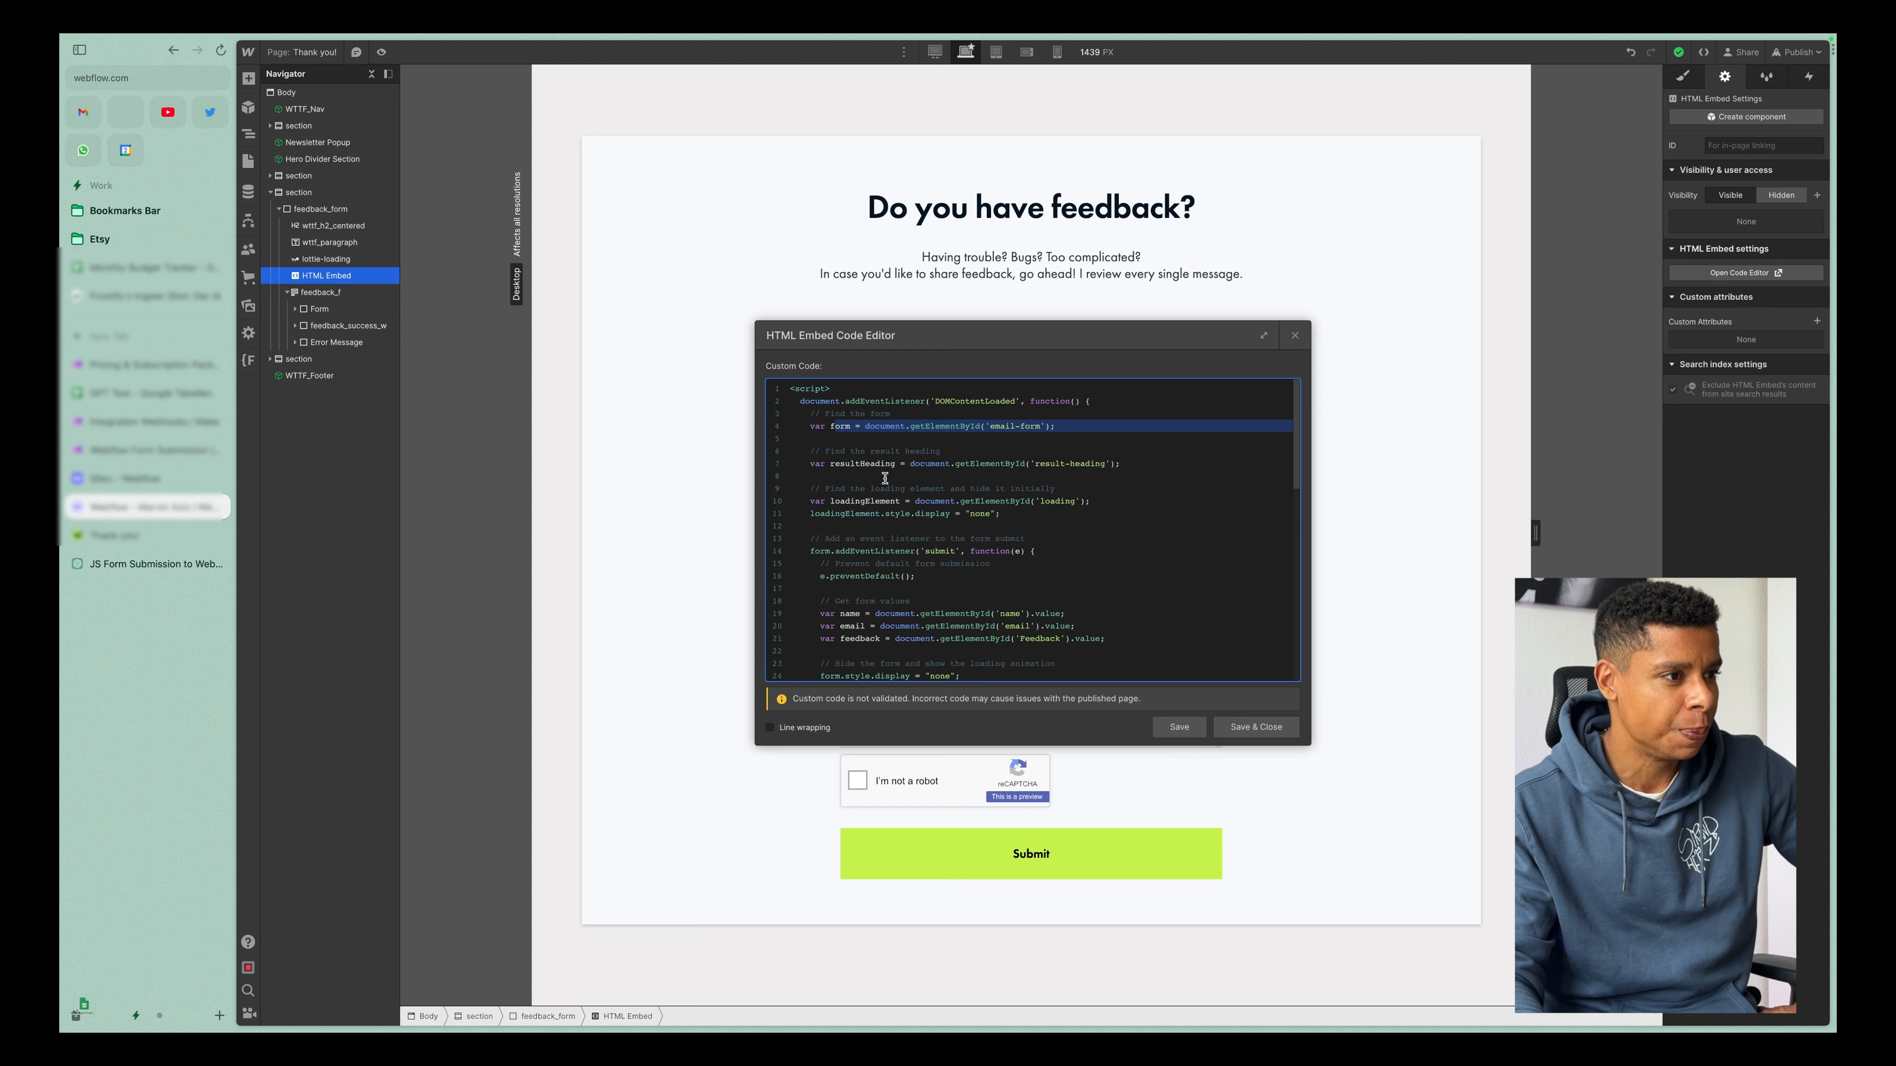
drag(850, 464, 1077, 470)
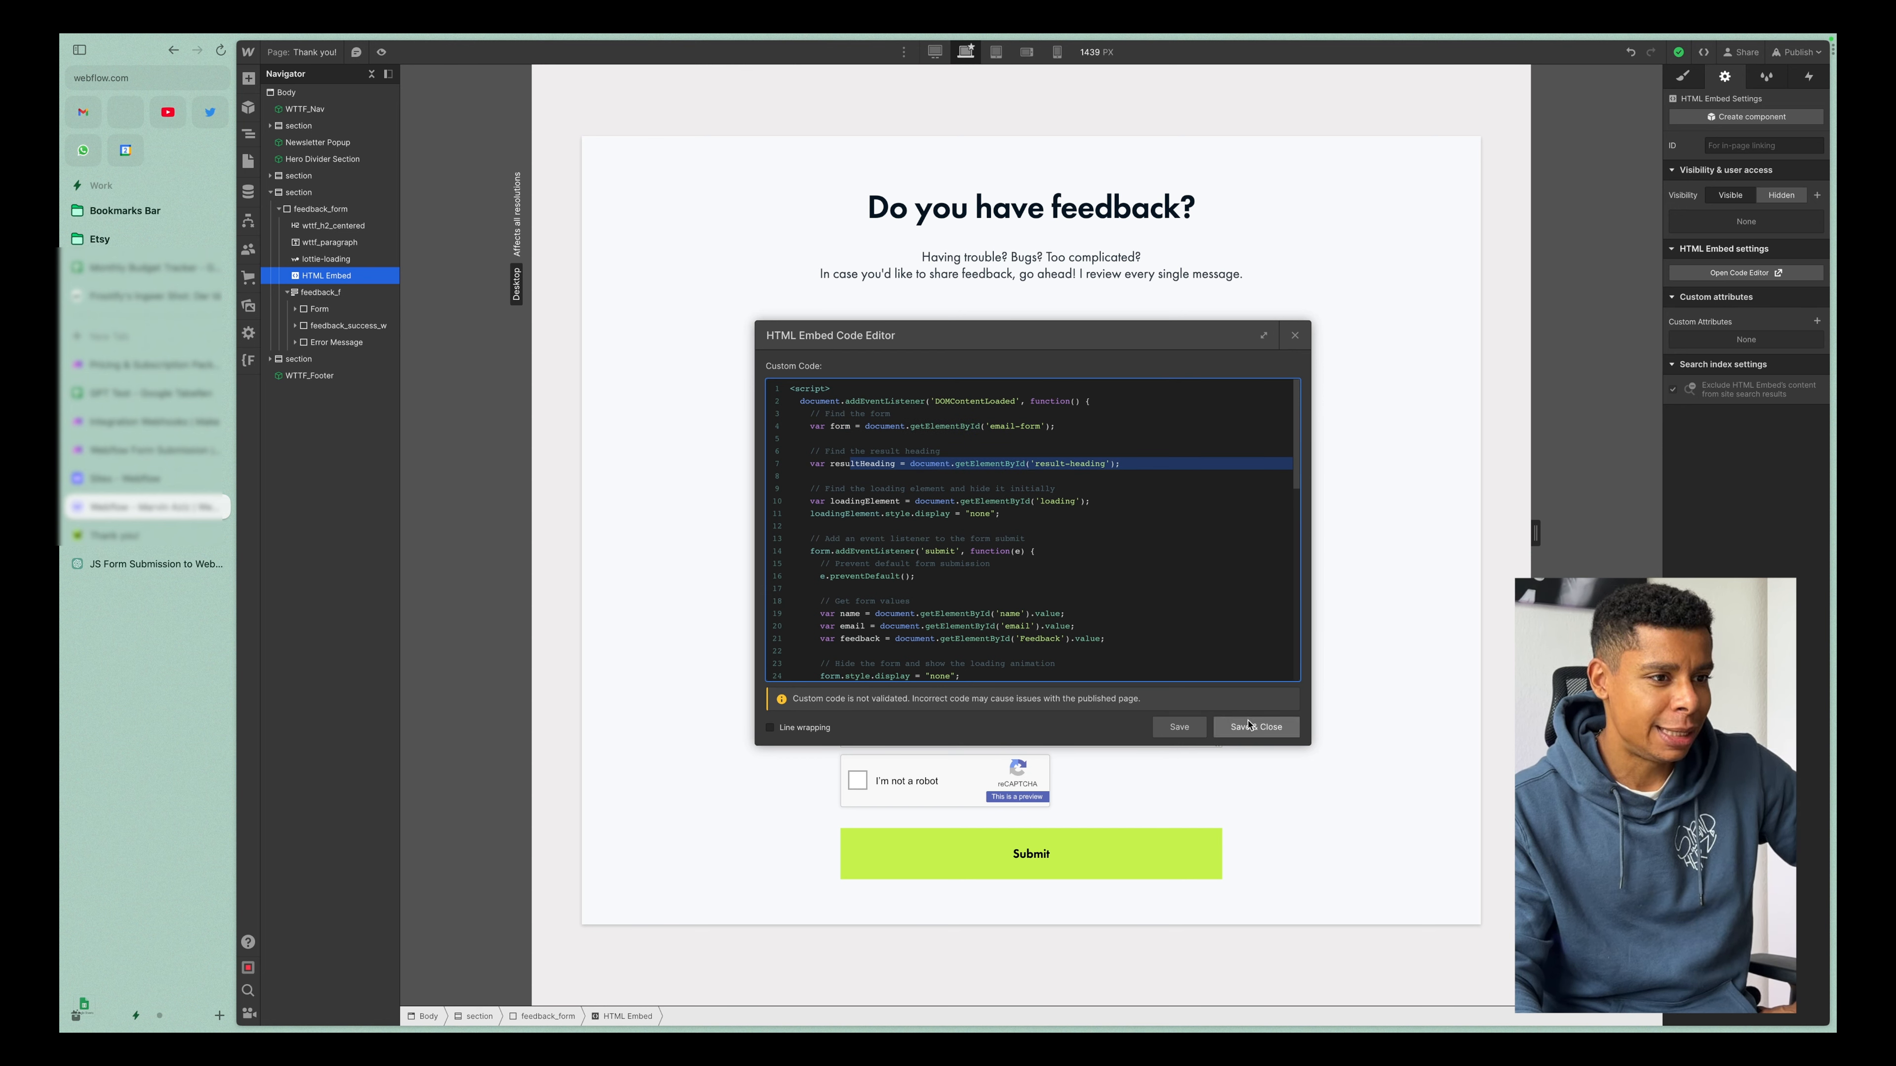
drag(815, 496, 1050, 511)
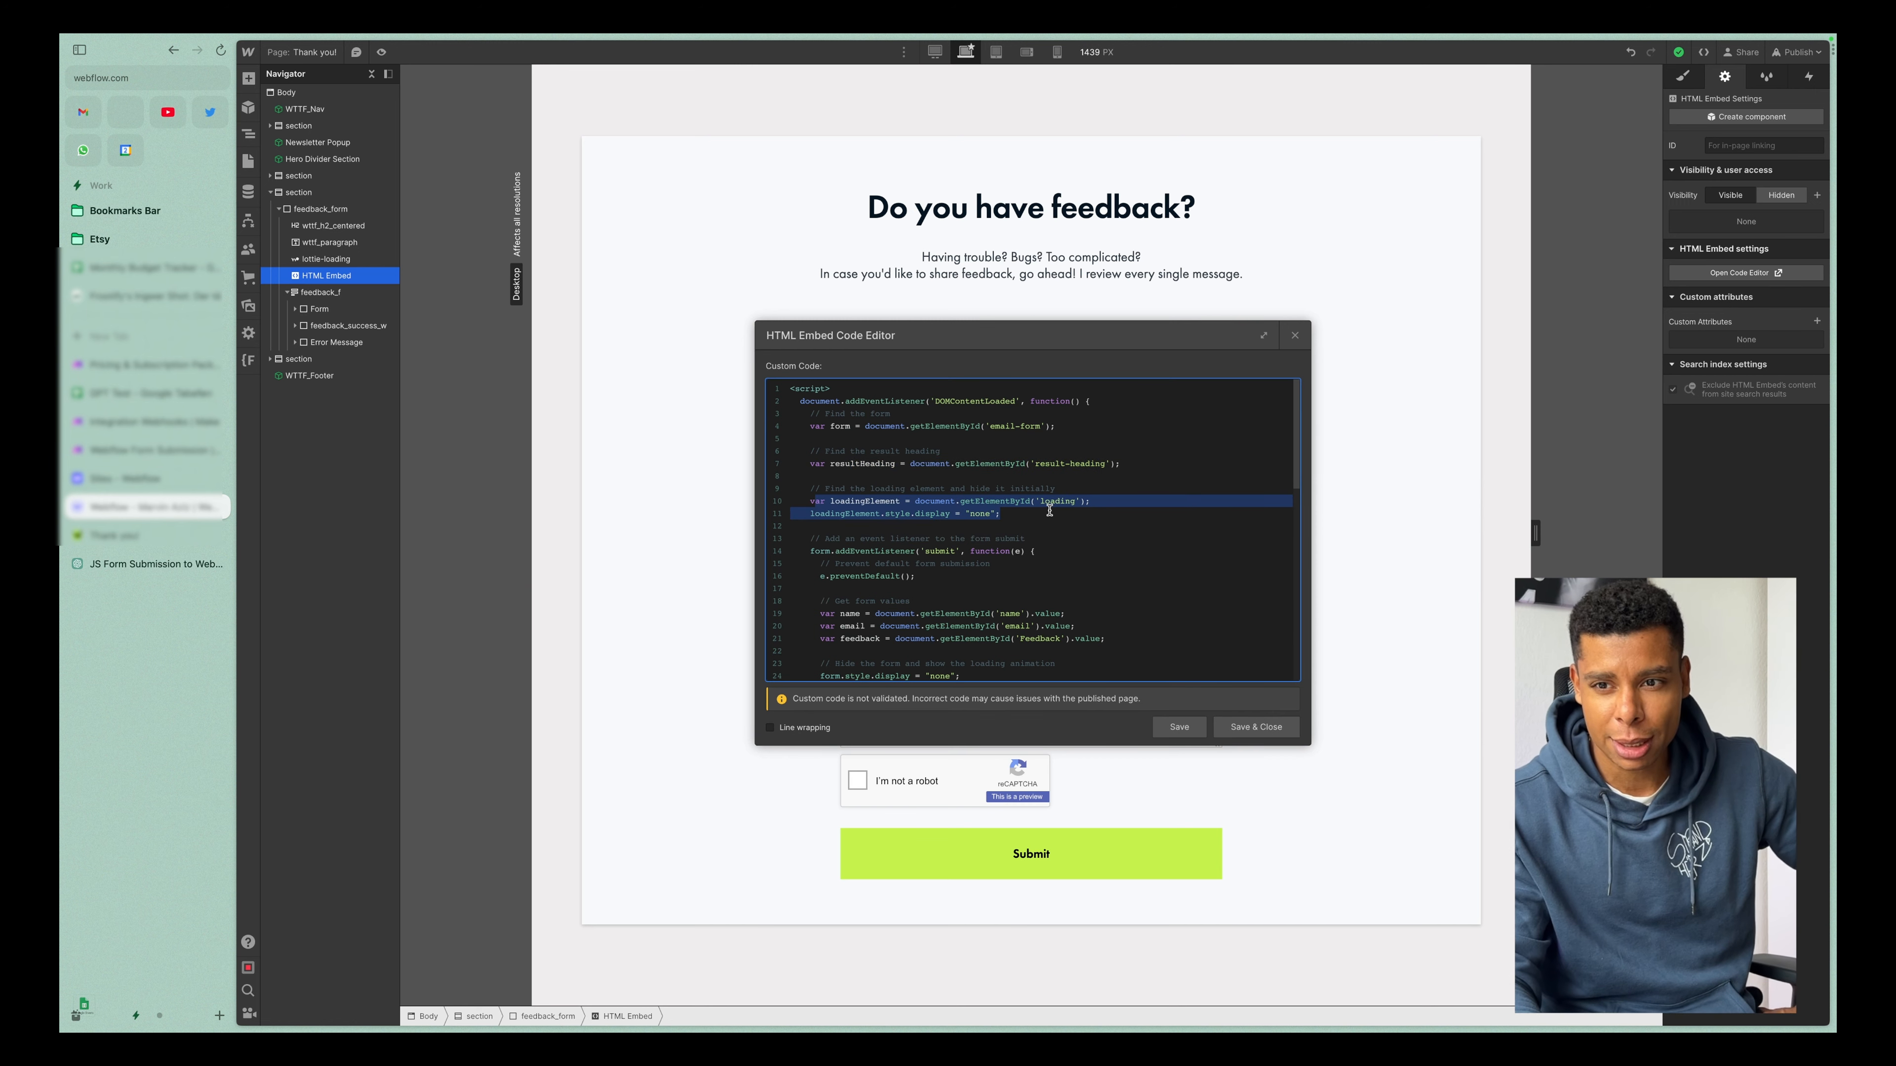
click(1239, 727)
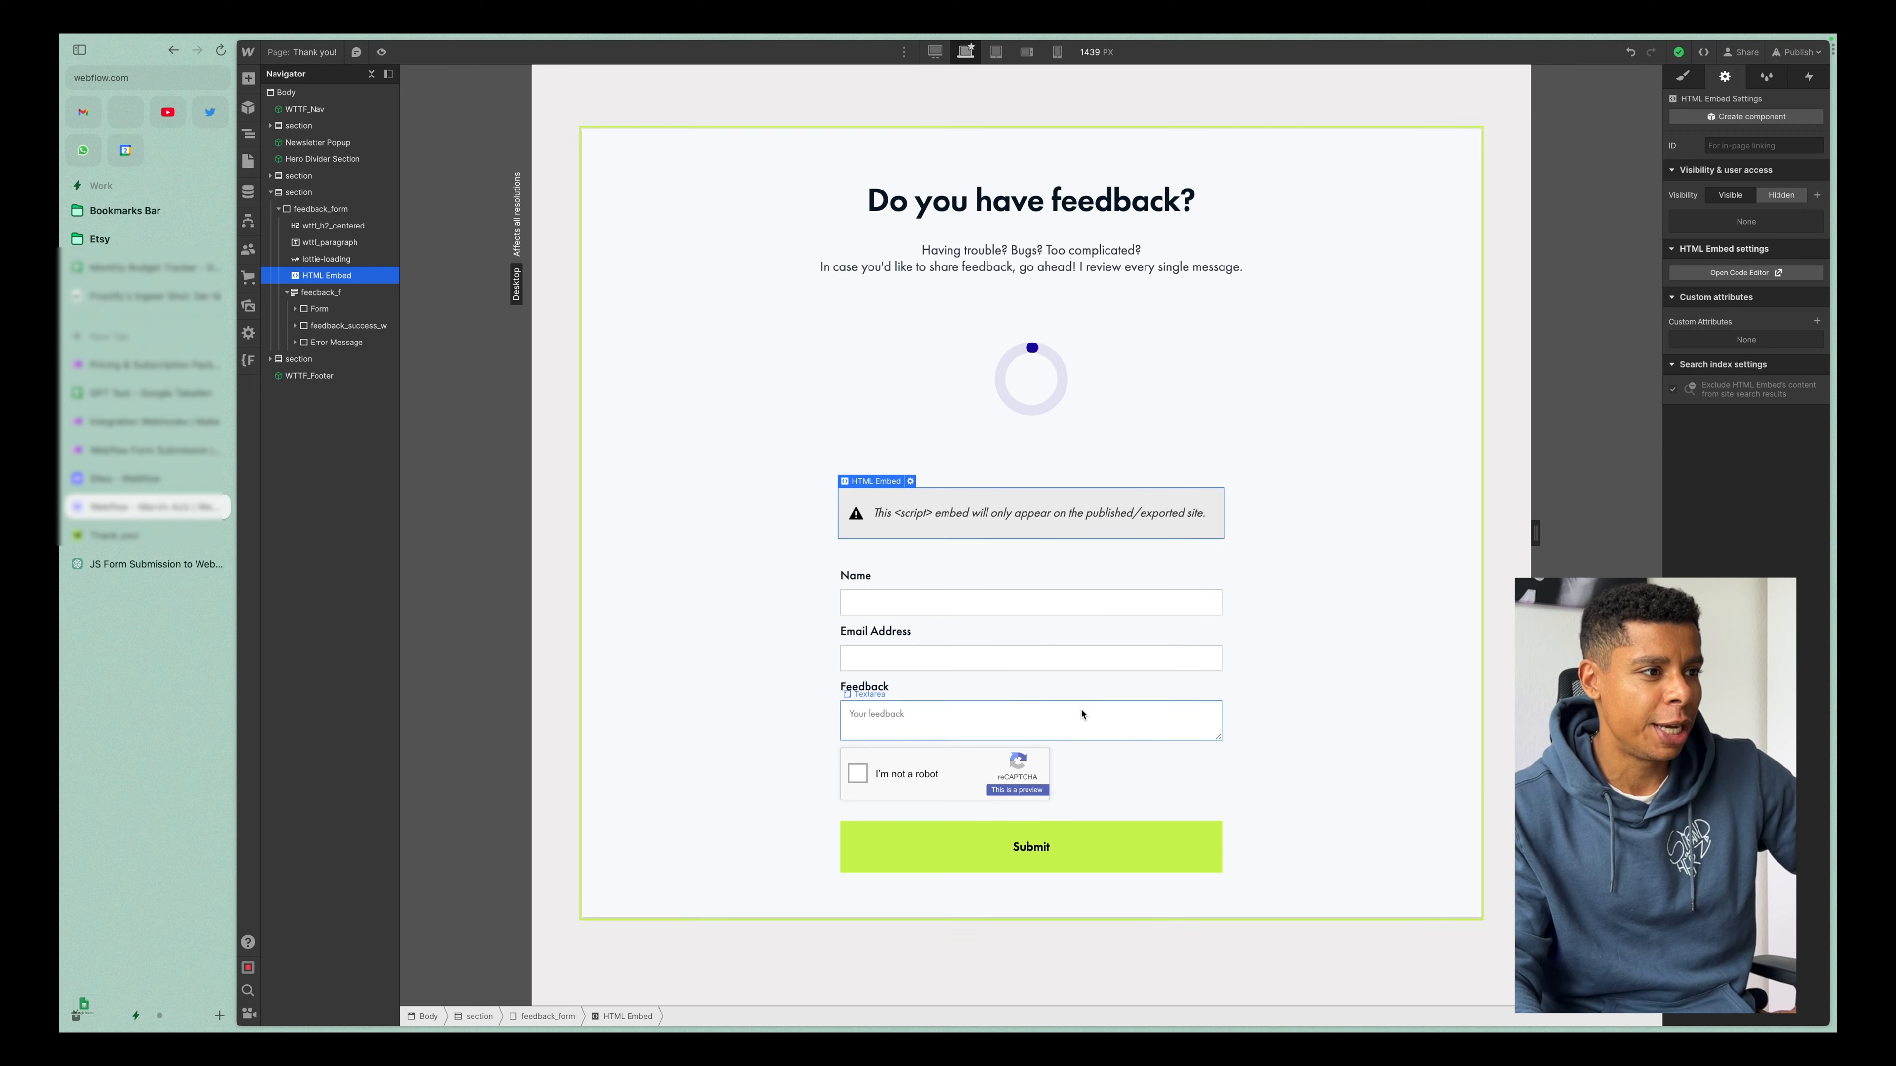
Select the loading animation above the feedback form and show the Lottie Animation among the elements that can be added.
click(974, 384)
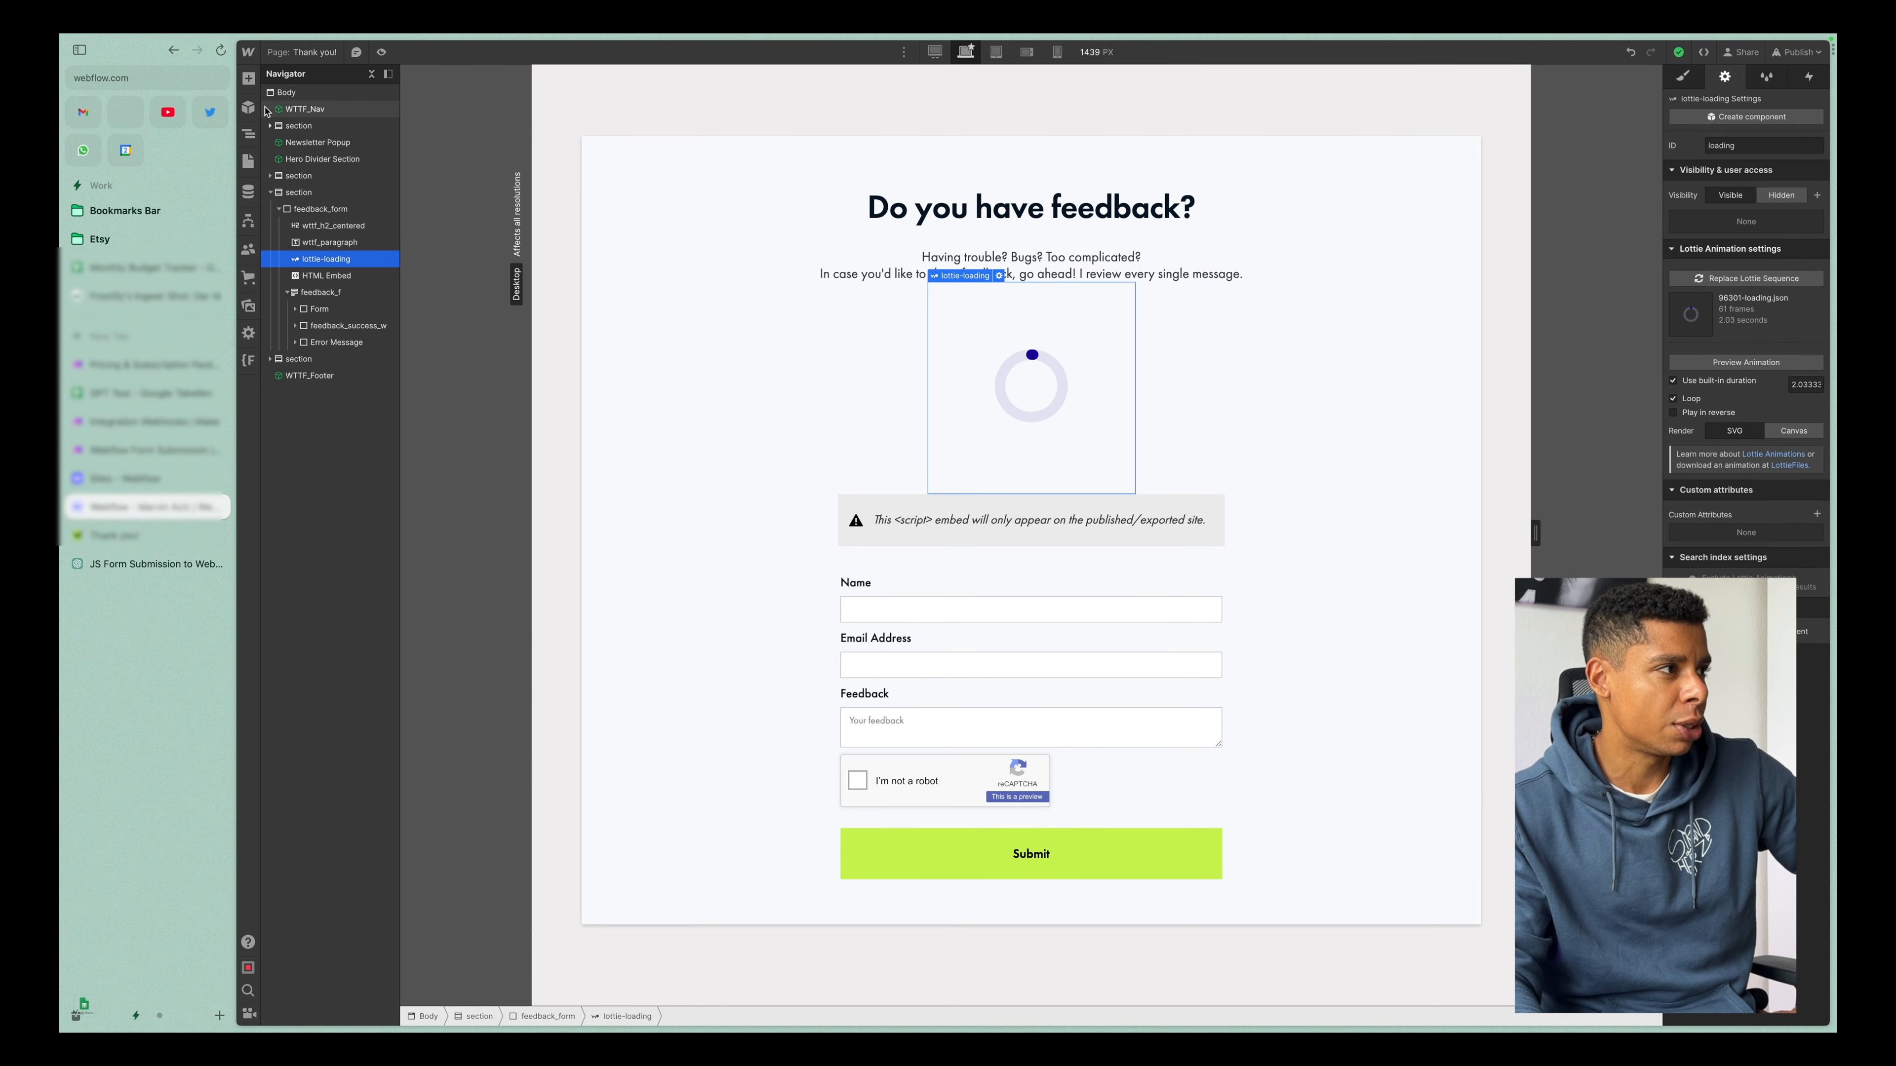
click(249, 77)
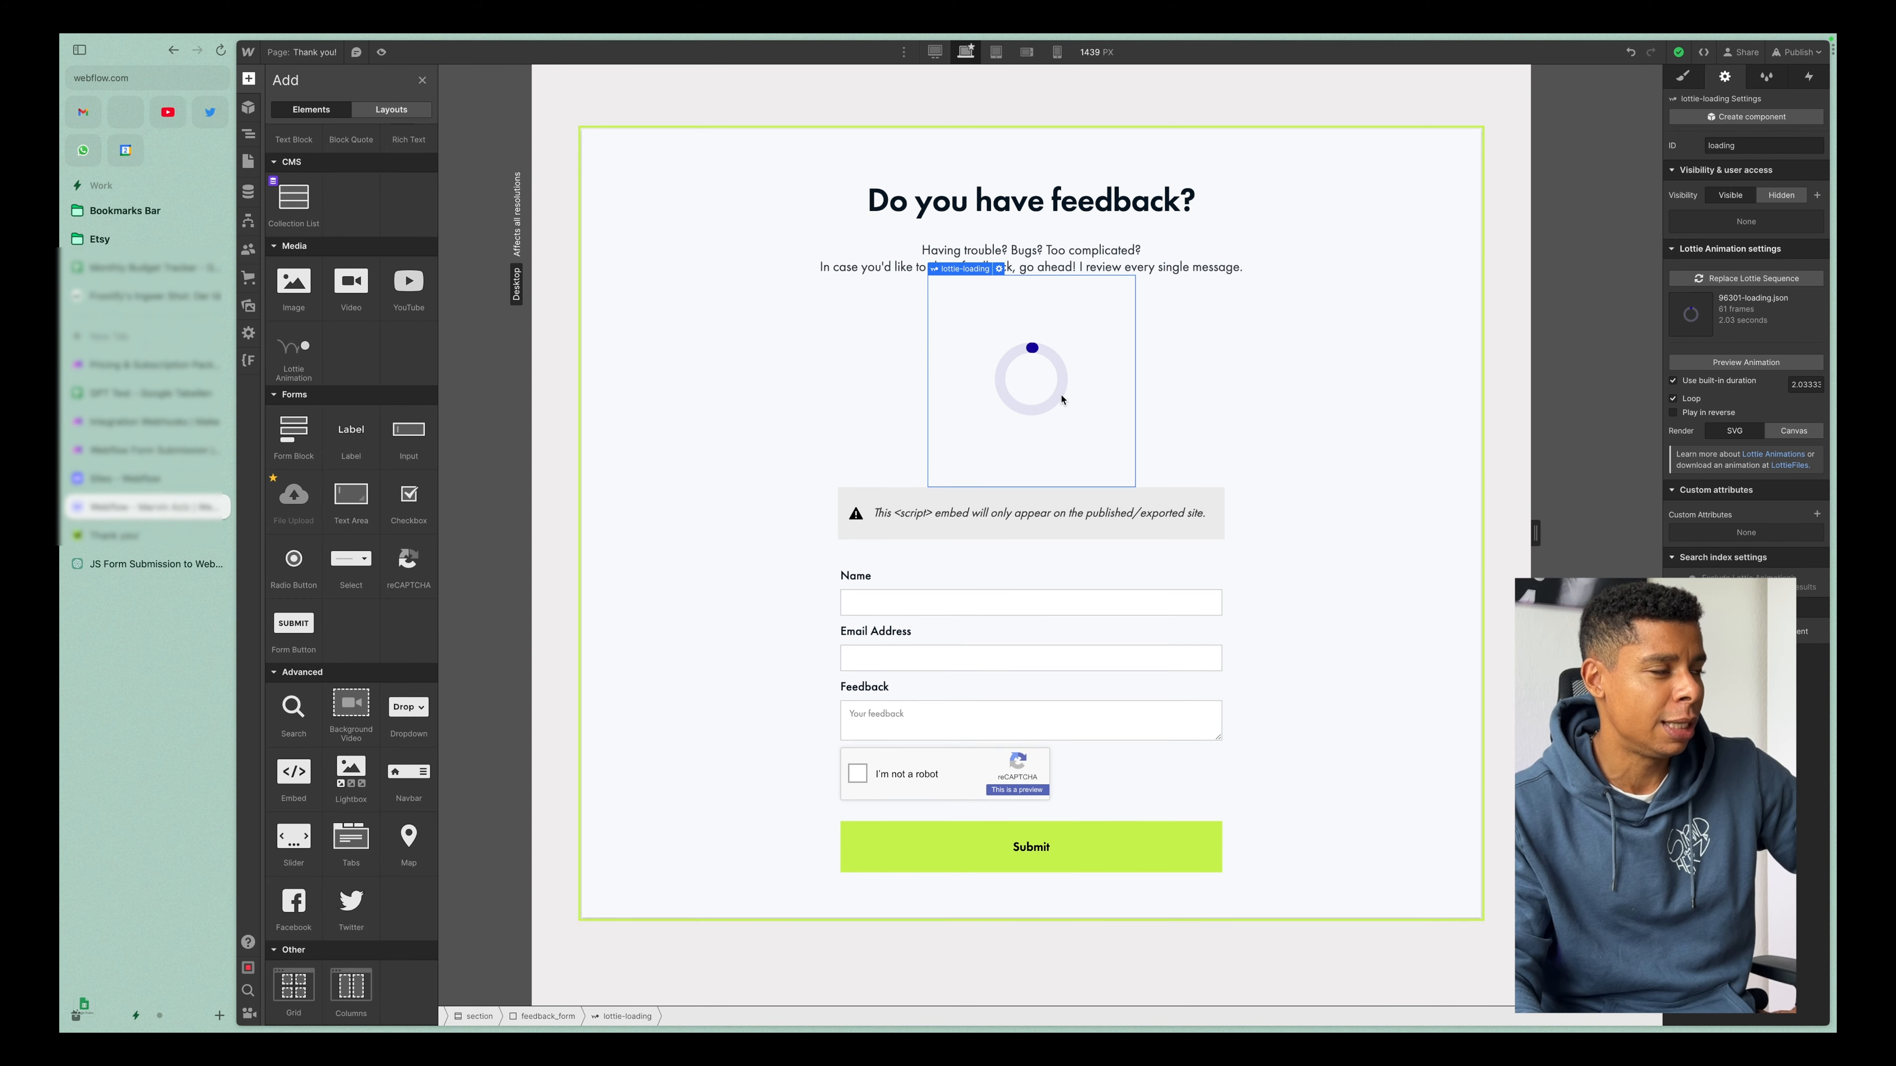
Open lottiefiles.com in a new browser tab and search its animations for "loading".
key(super+t)
text(lotti)
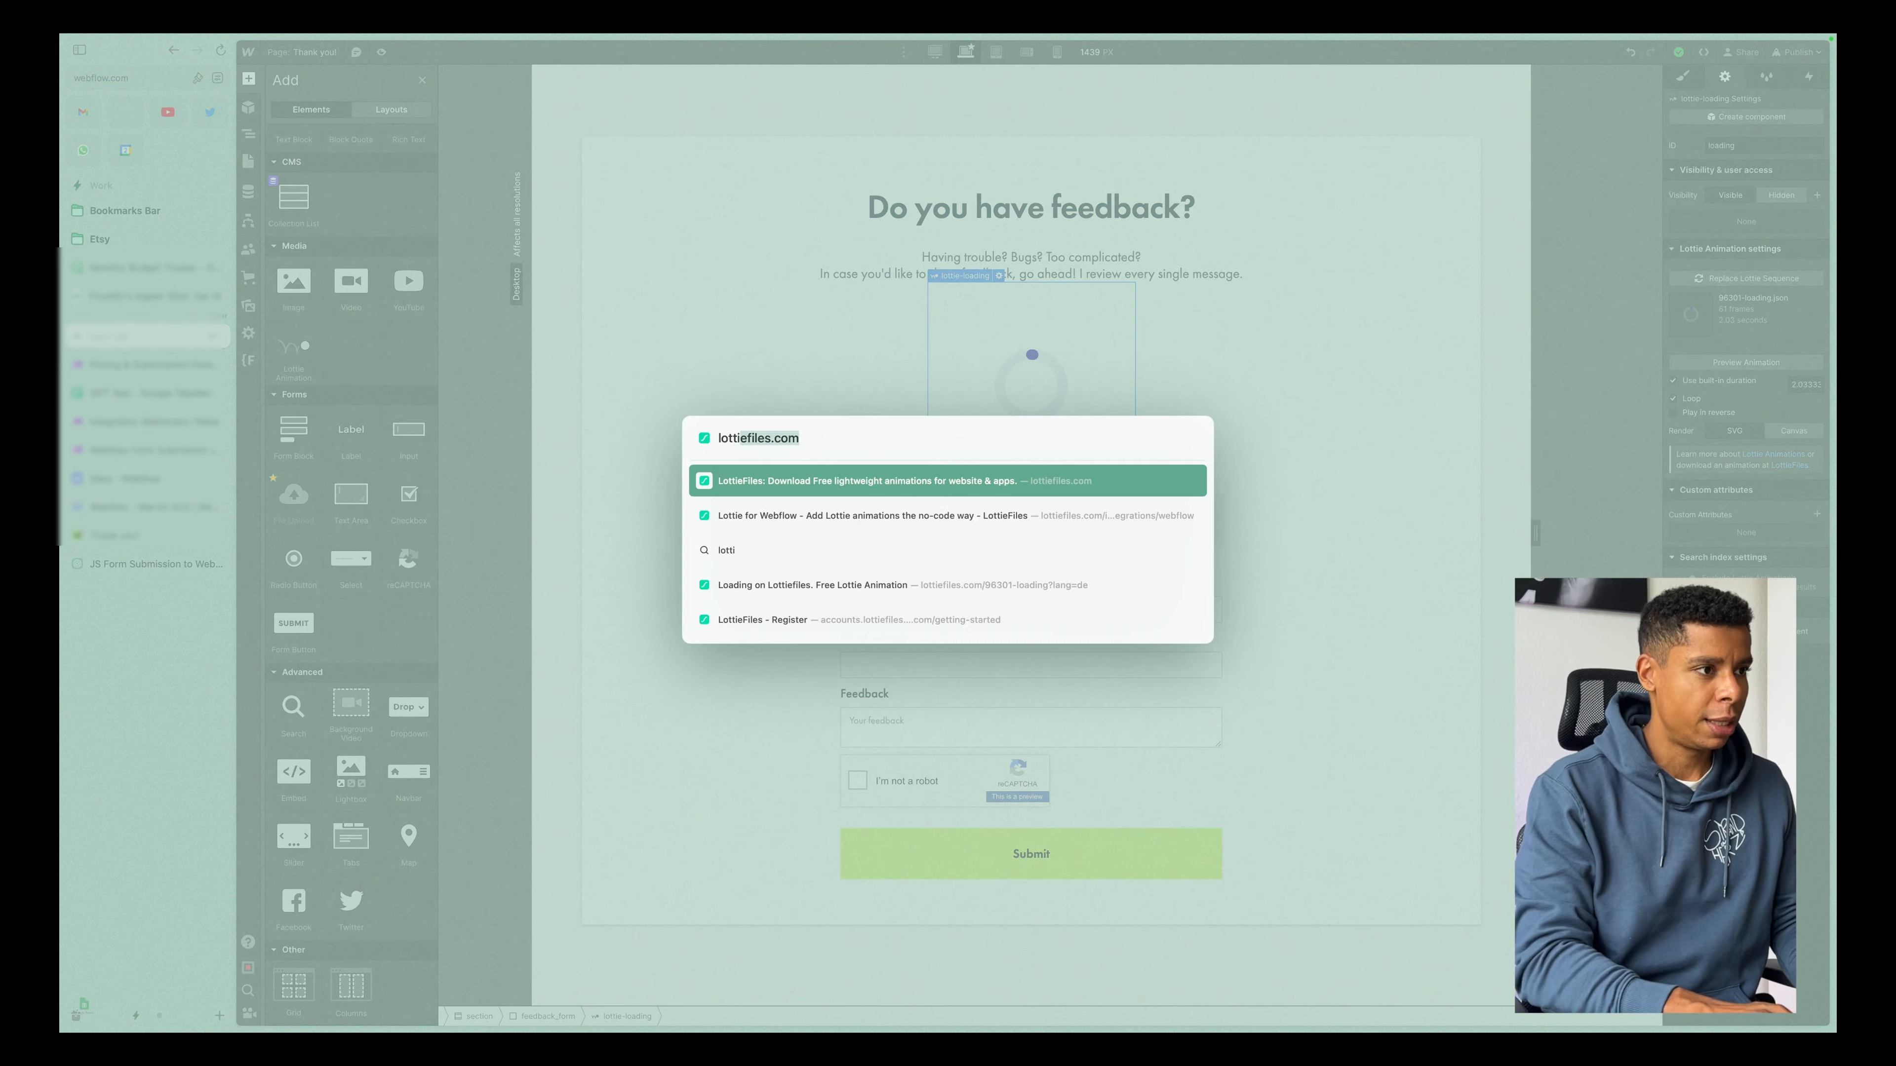
key(Return)
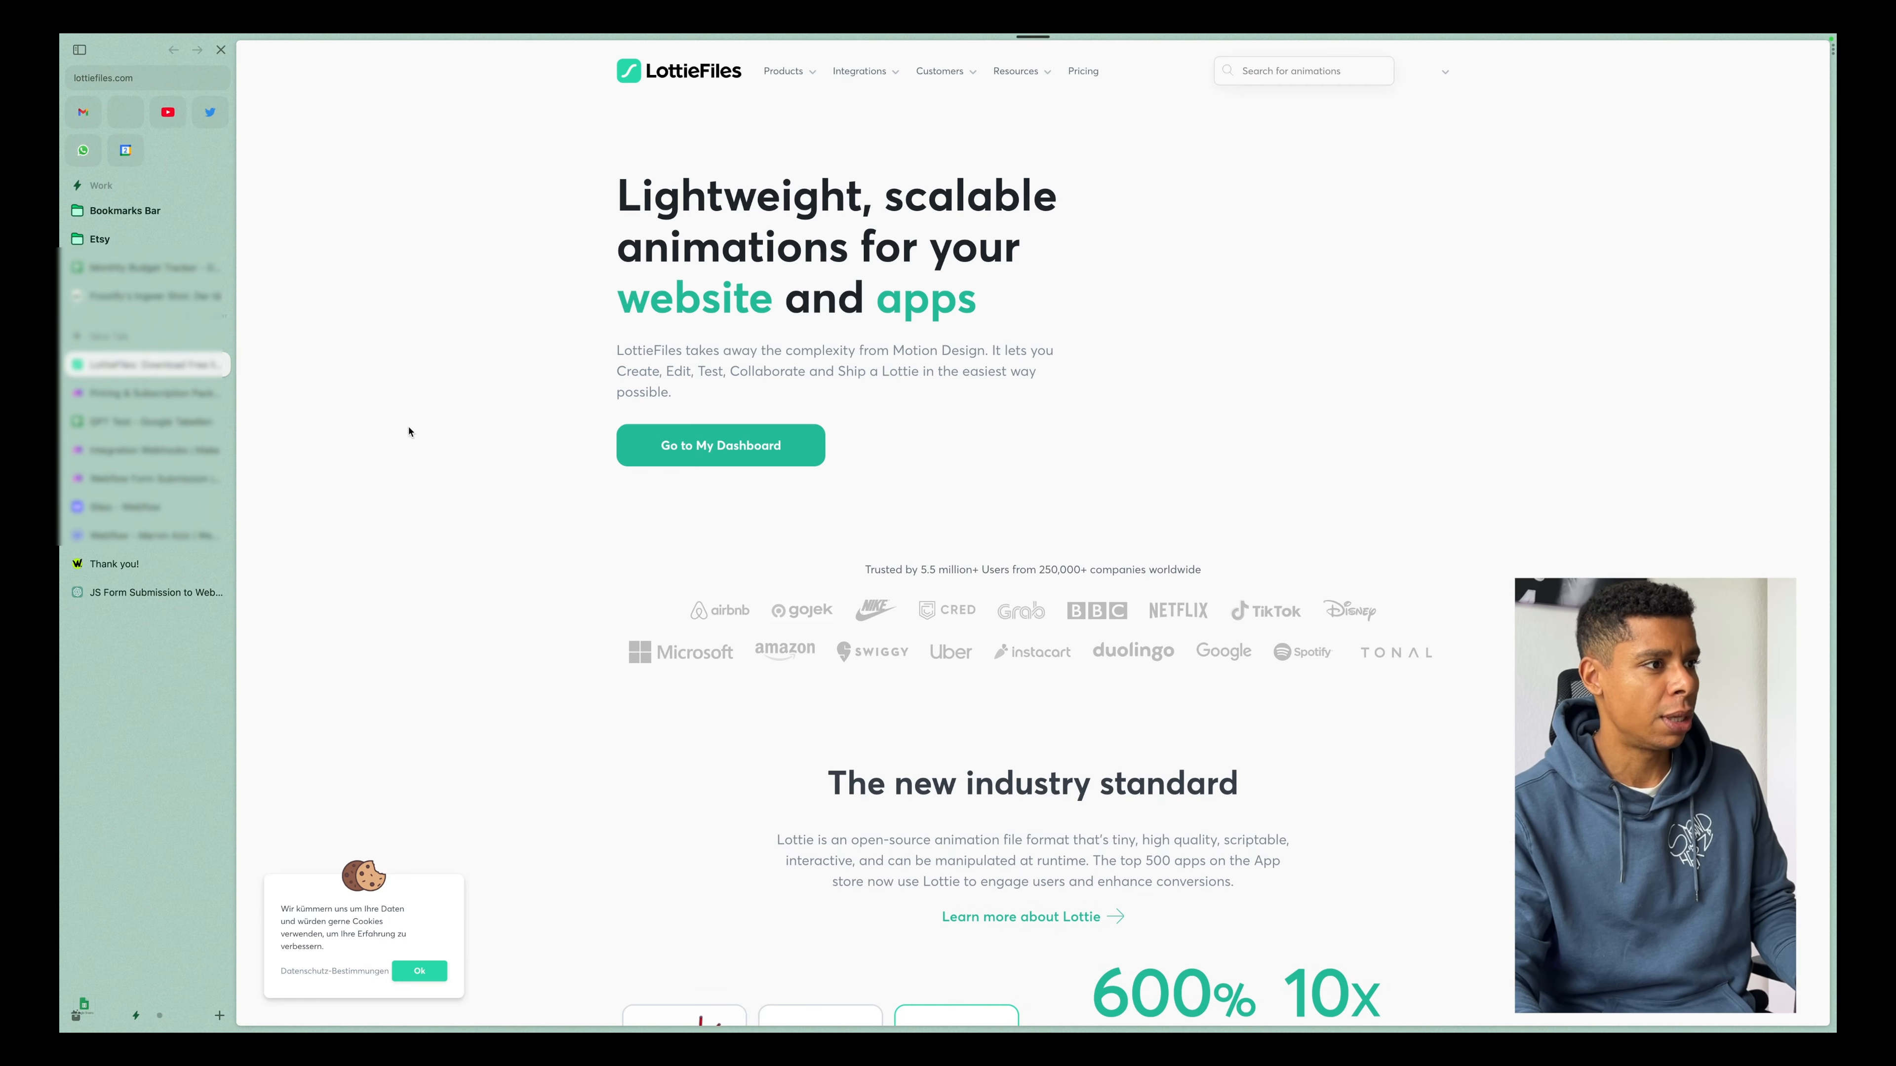
click(1283, 70)
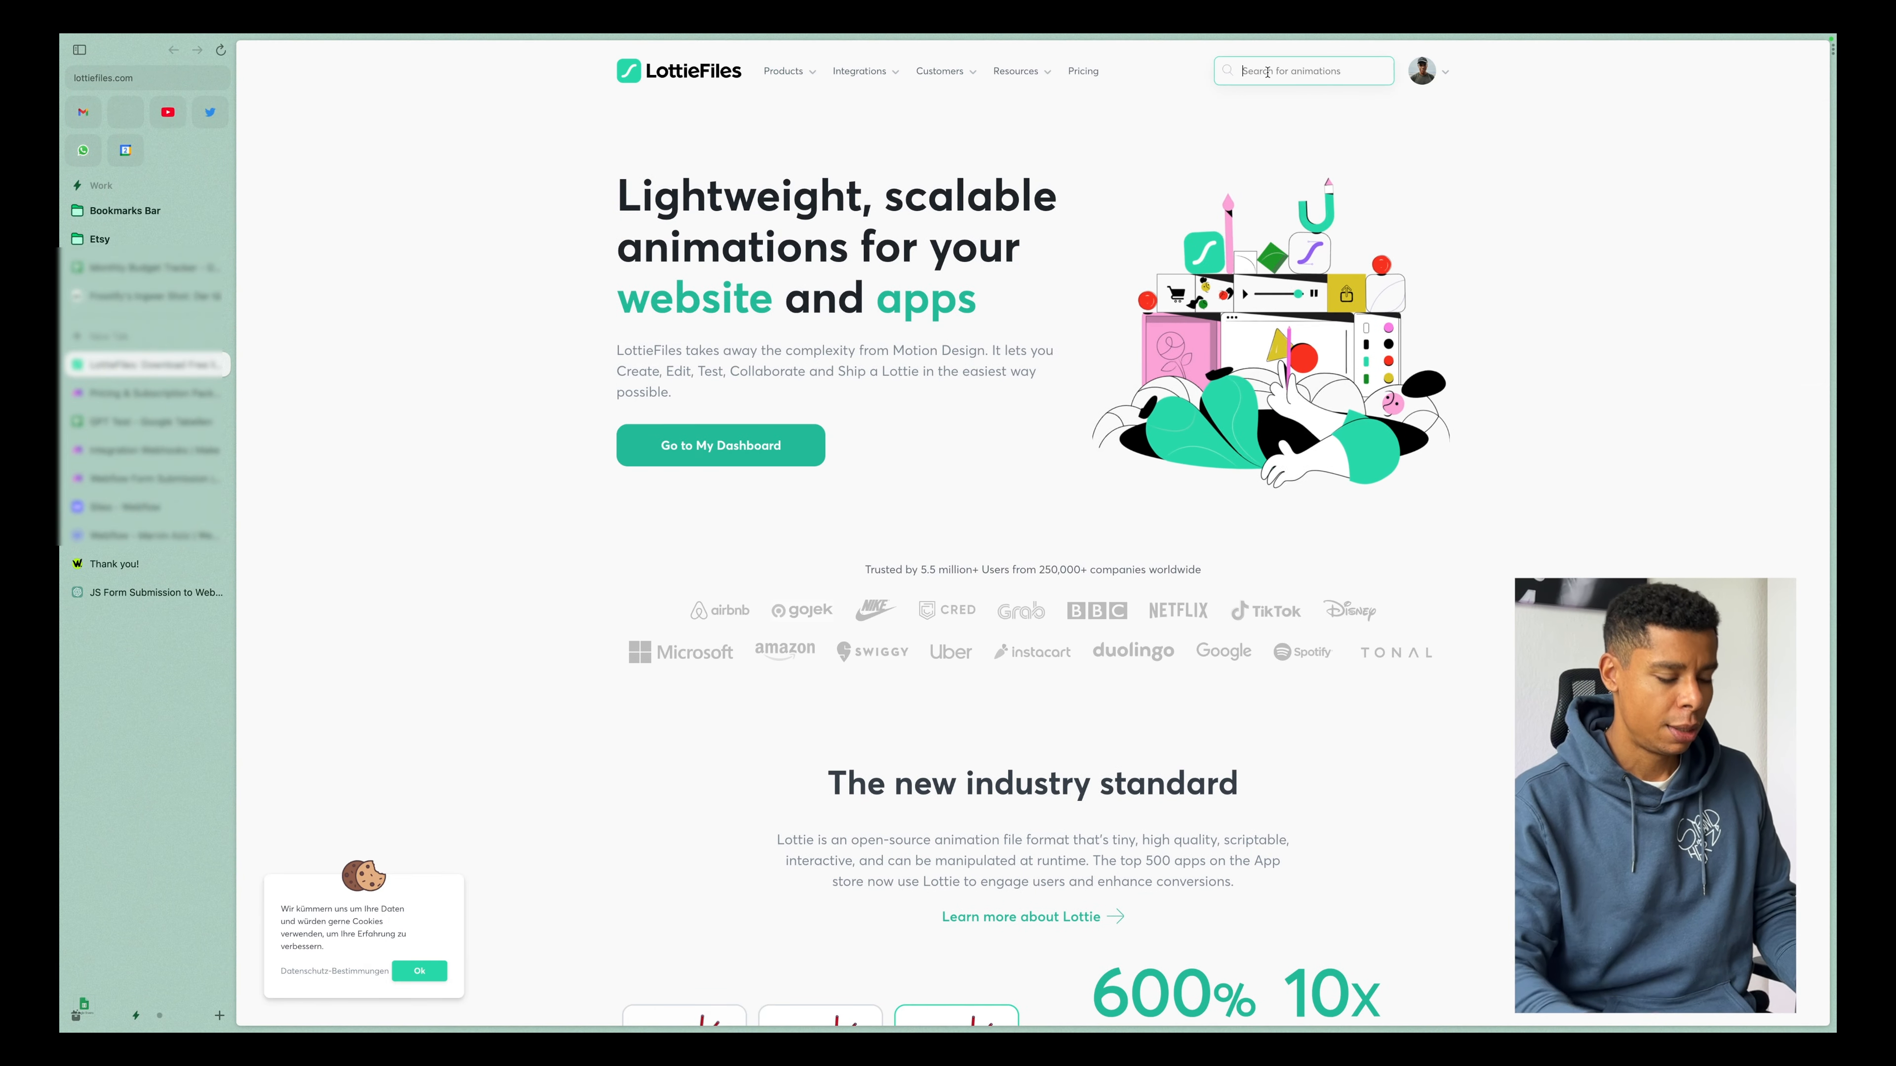
text(o)
key(BackSpace)
text(loading)
key(Return)
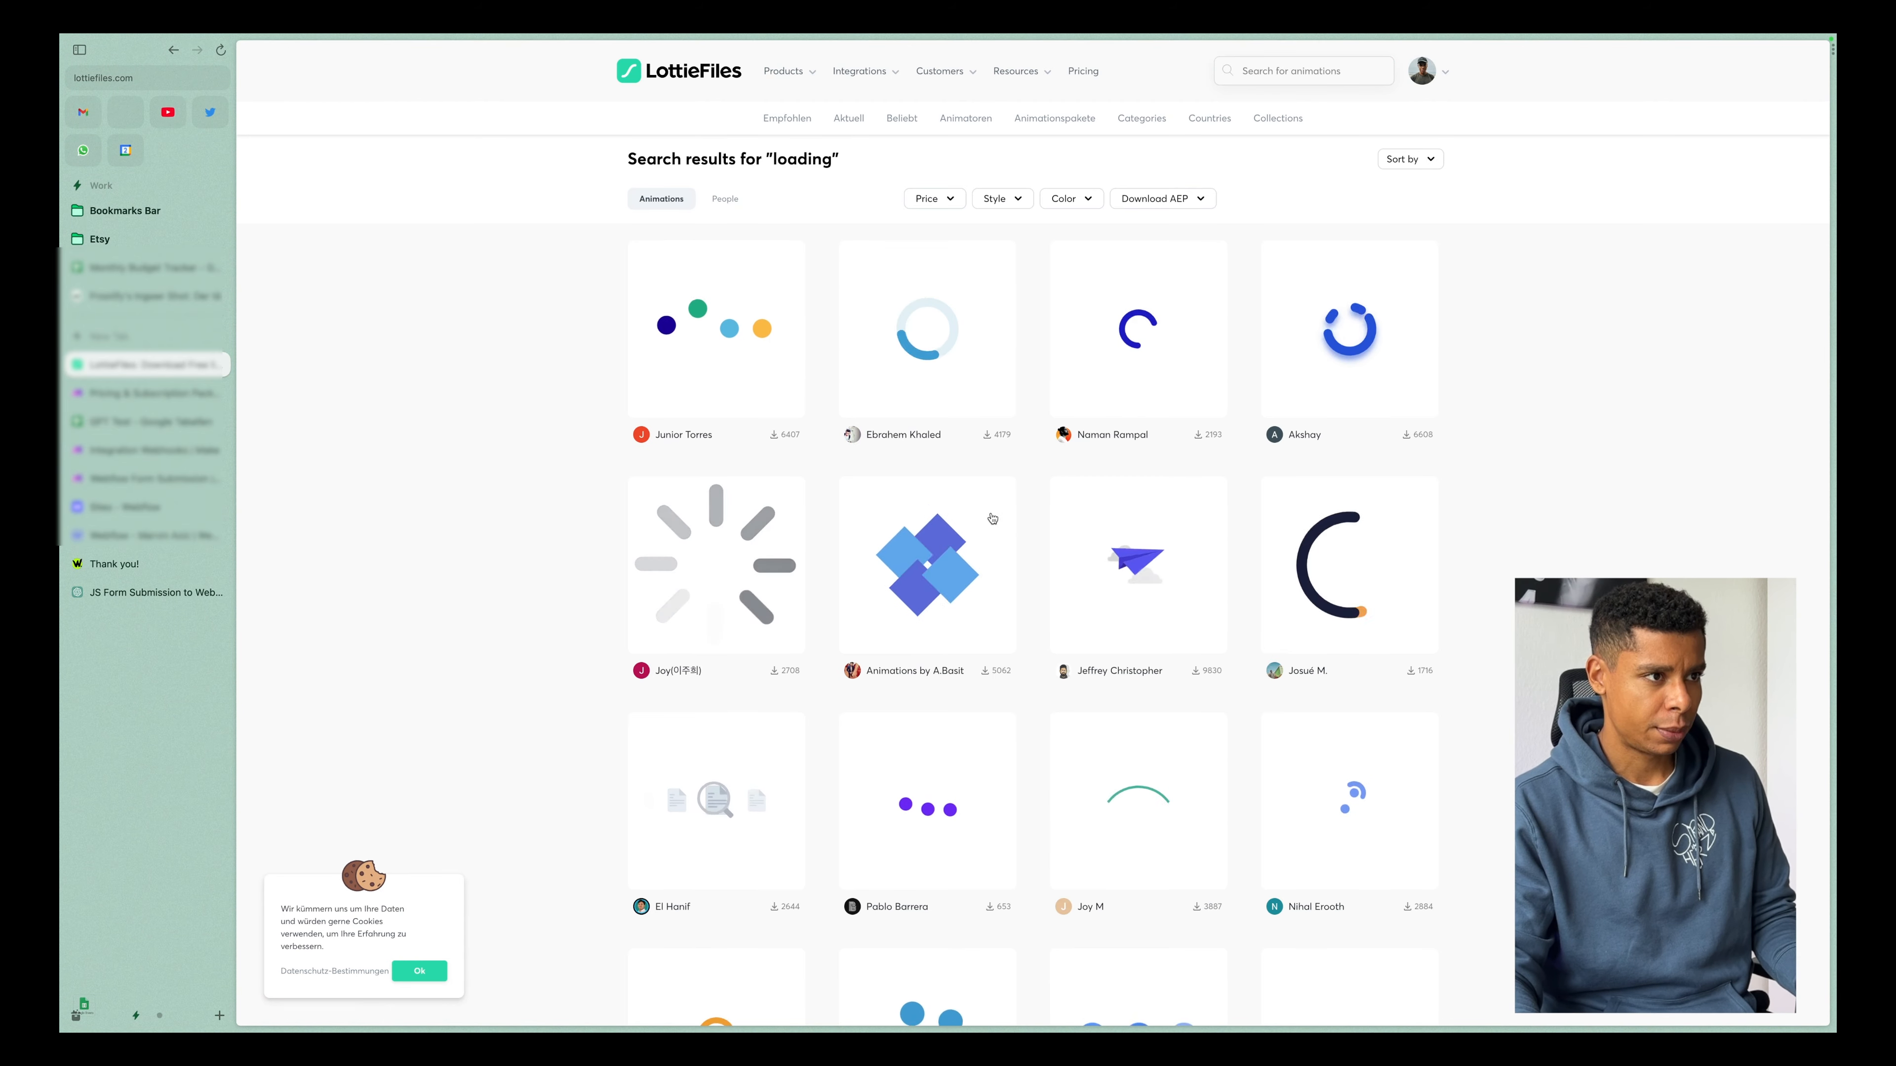
Open the light-blue ring "Loading" animation, apply the orange, pink and purple preset palette, and show its download formats.
scroll(931, 303, down, 1)
click(1002, 345)
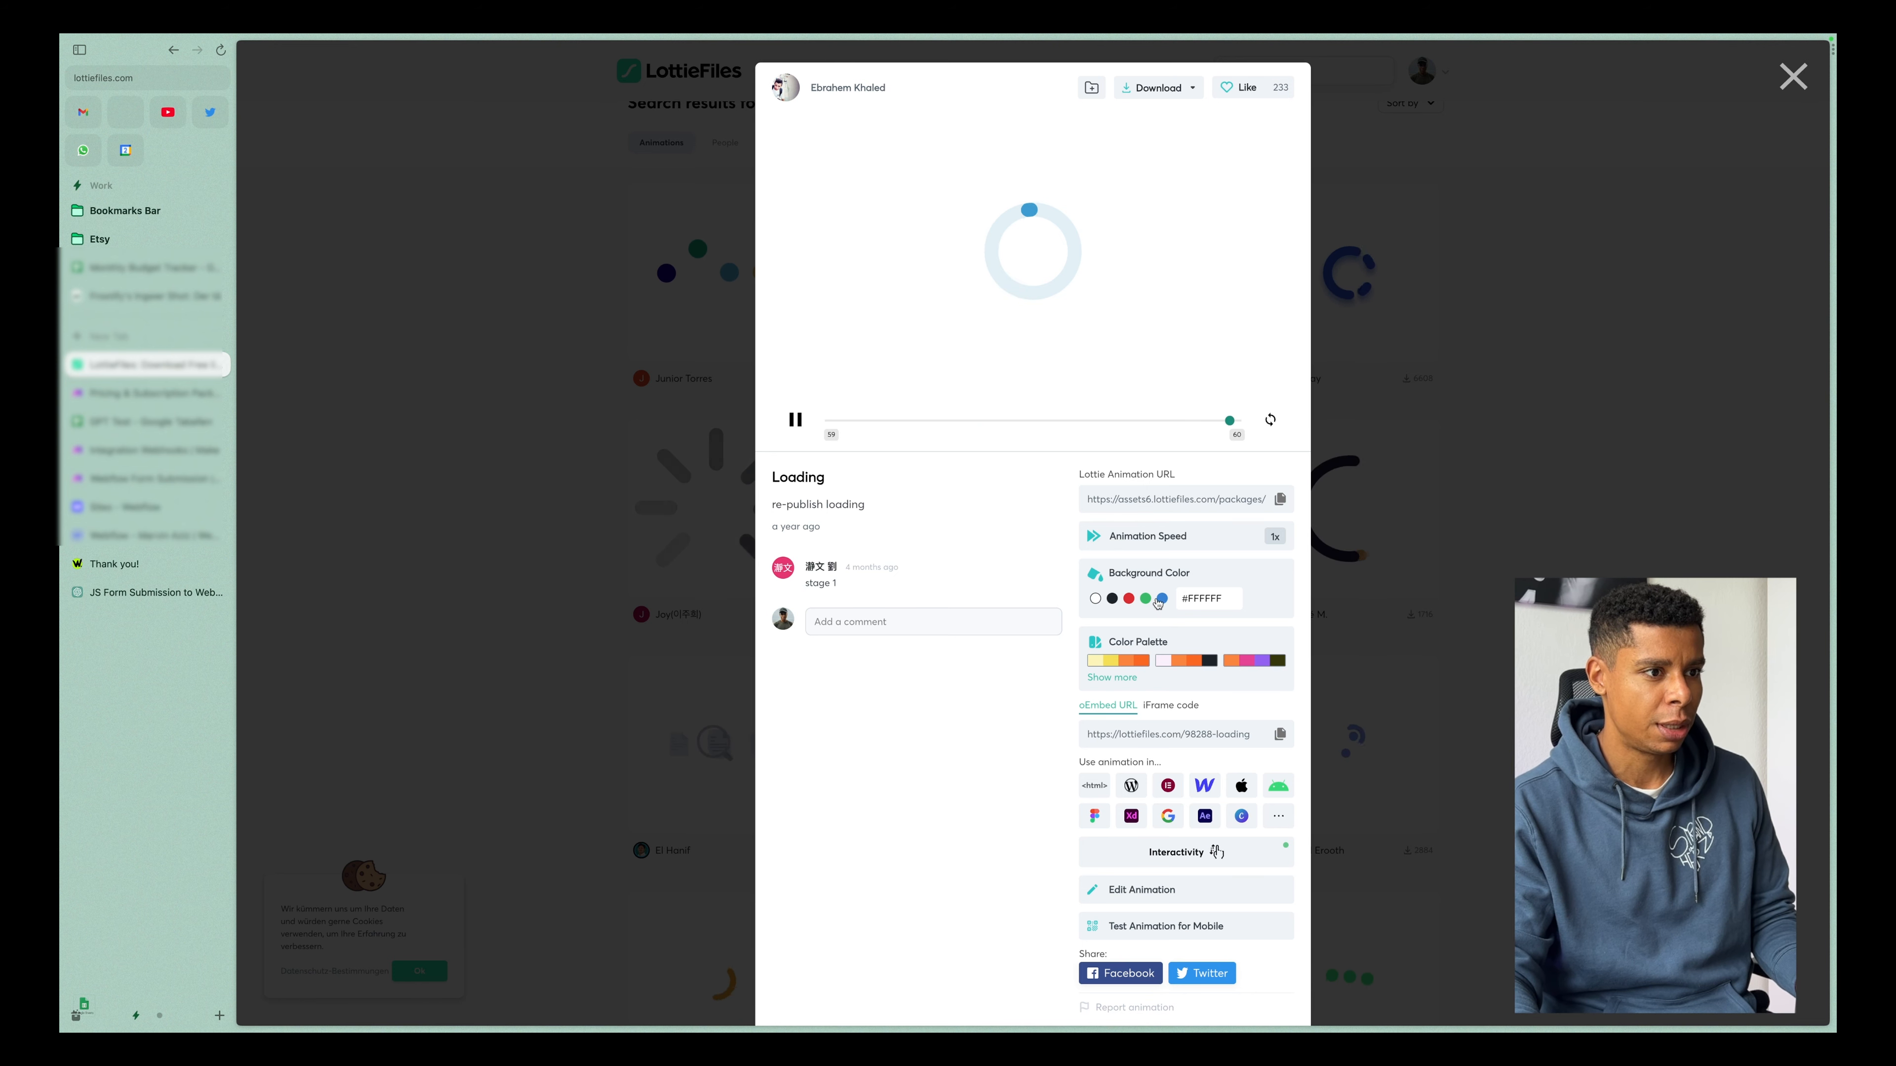
click(1254, 660)
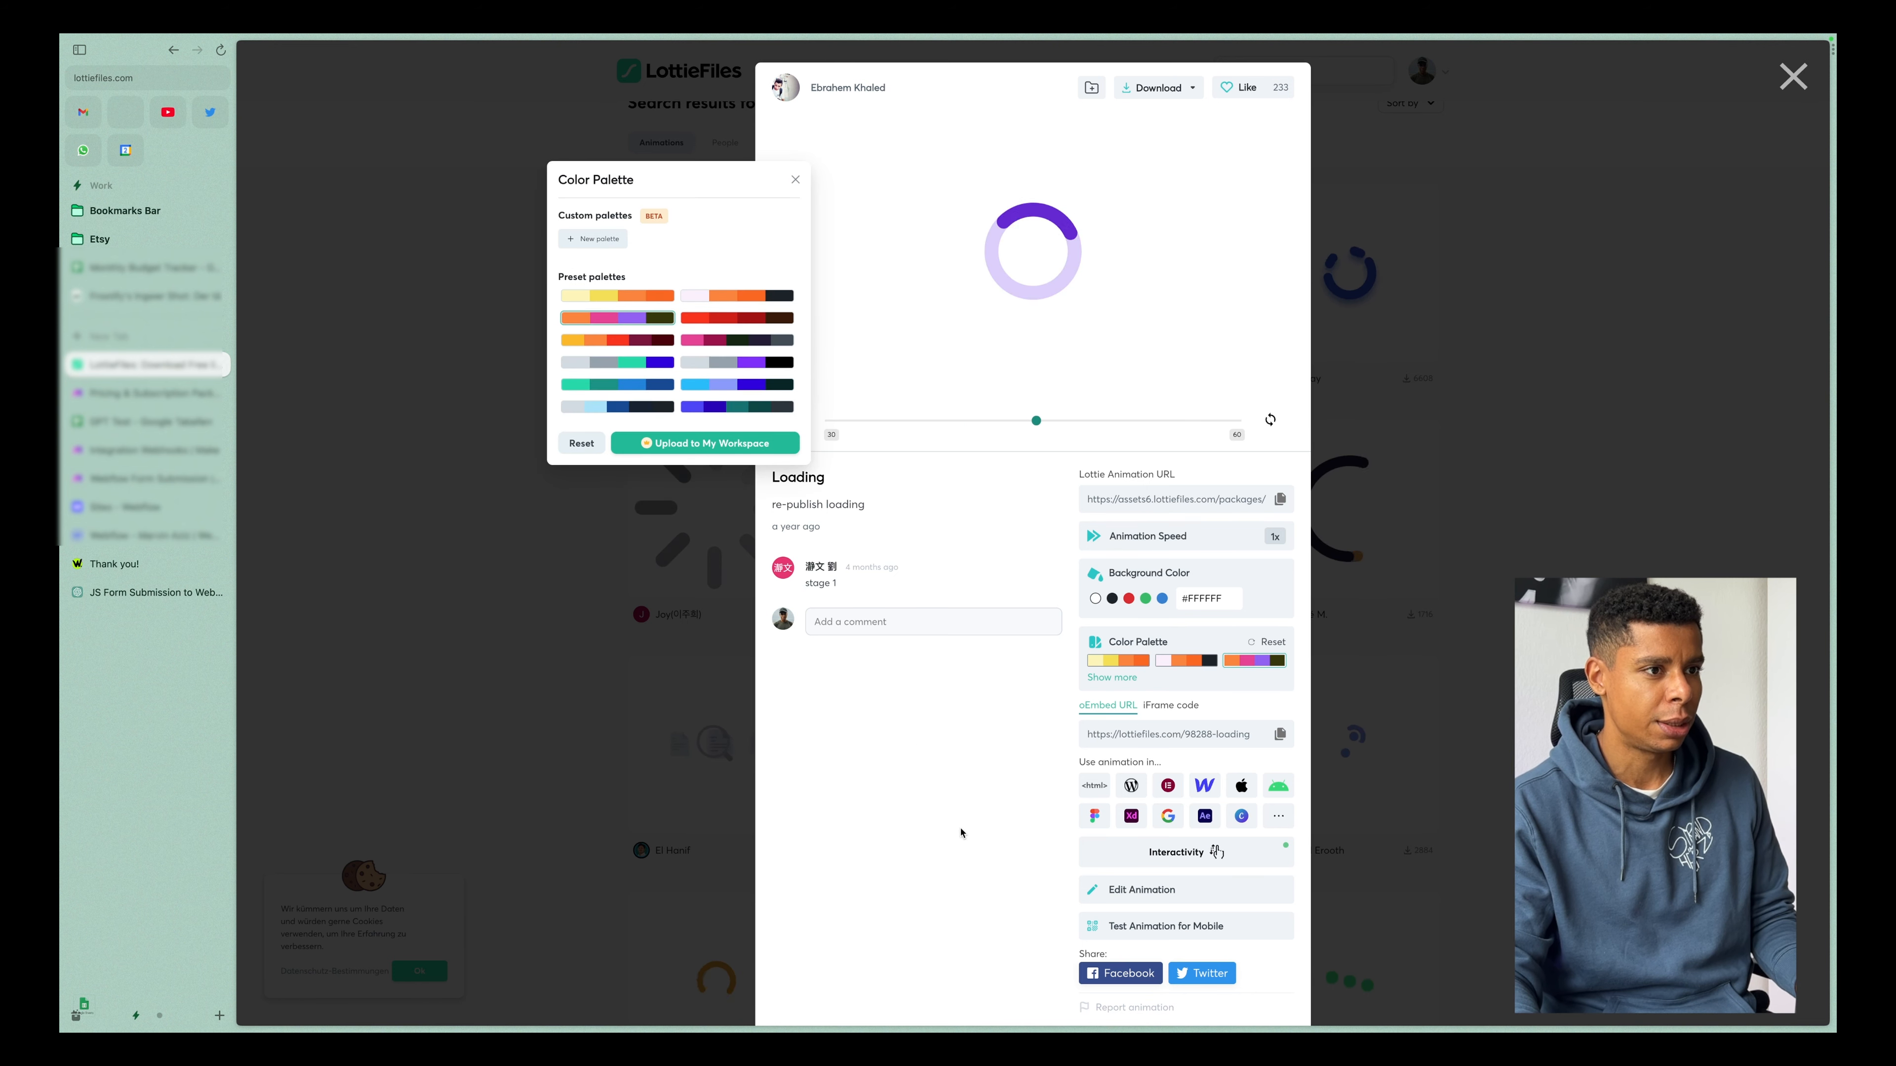
click(1155, 88)
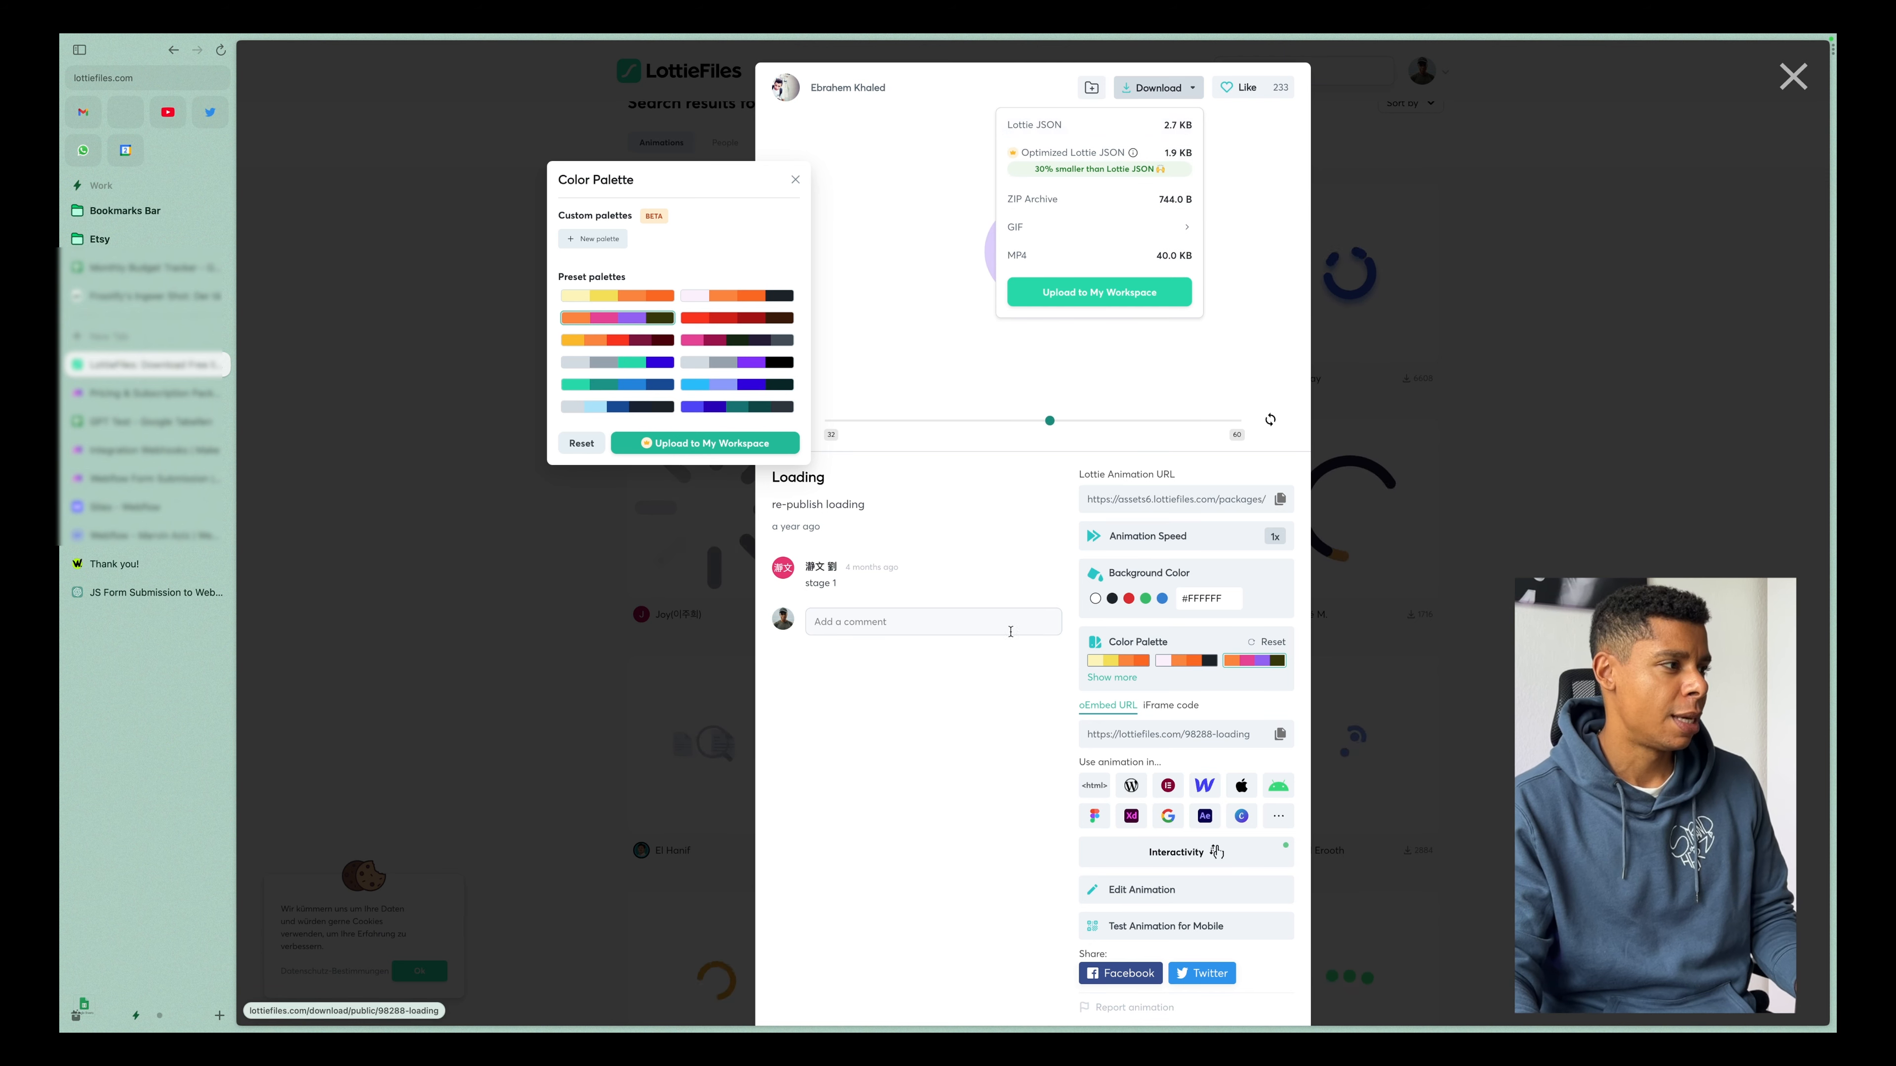
Switch to the Webflow Designer and open the Lottie assets for replacing the loading animation's sequence.
click(146, 536)
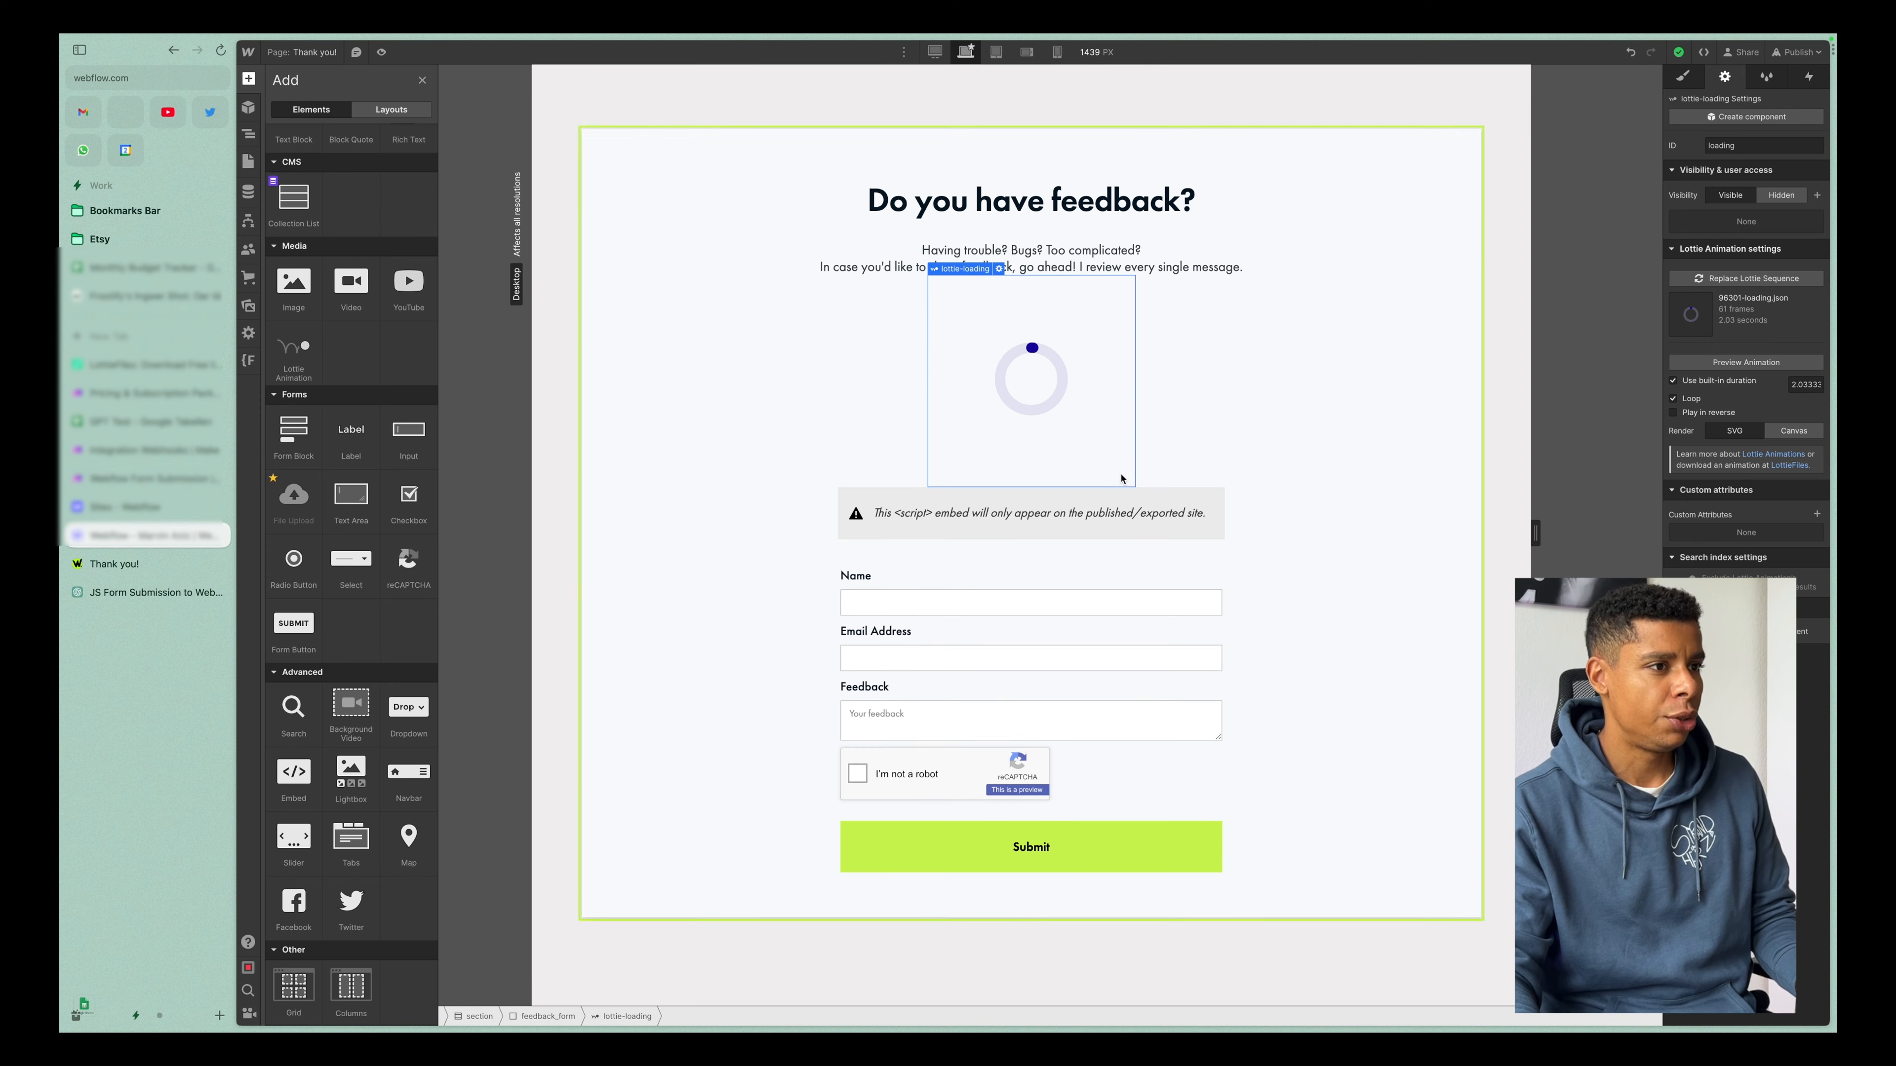
double_click(1001, 371)
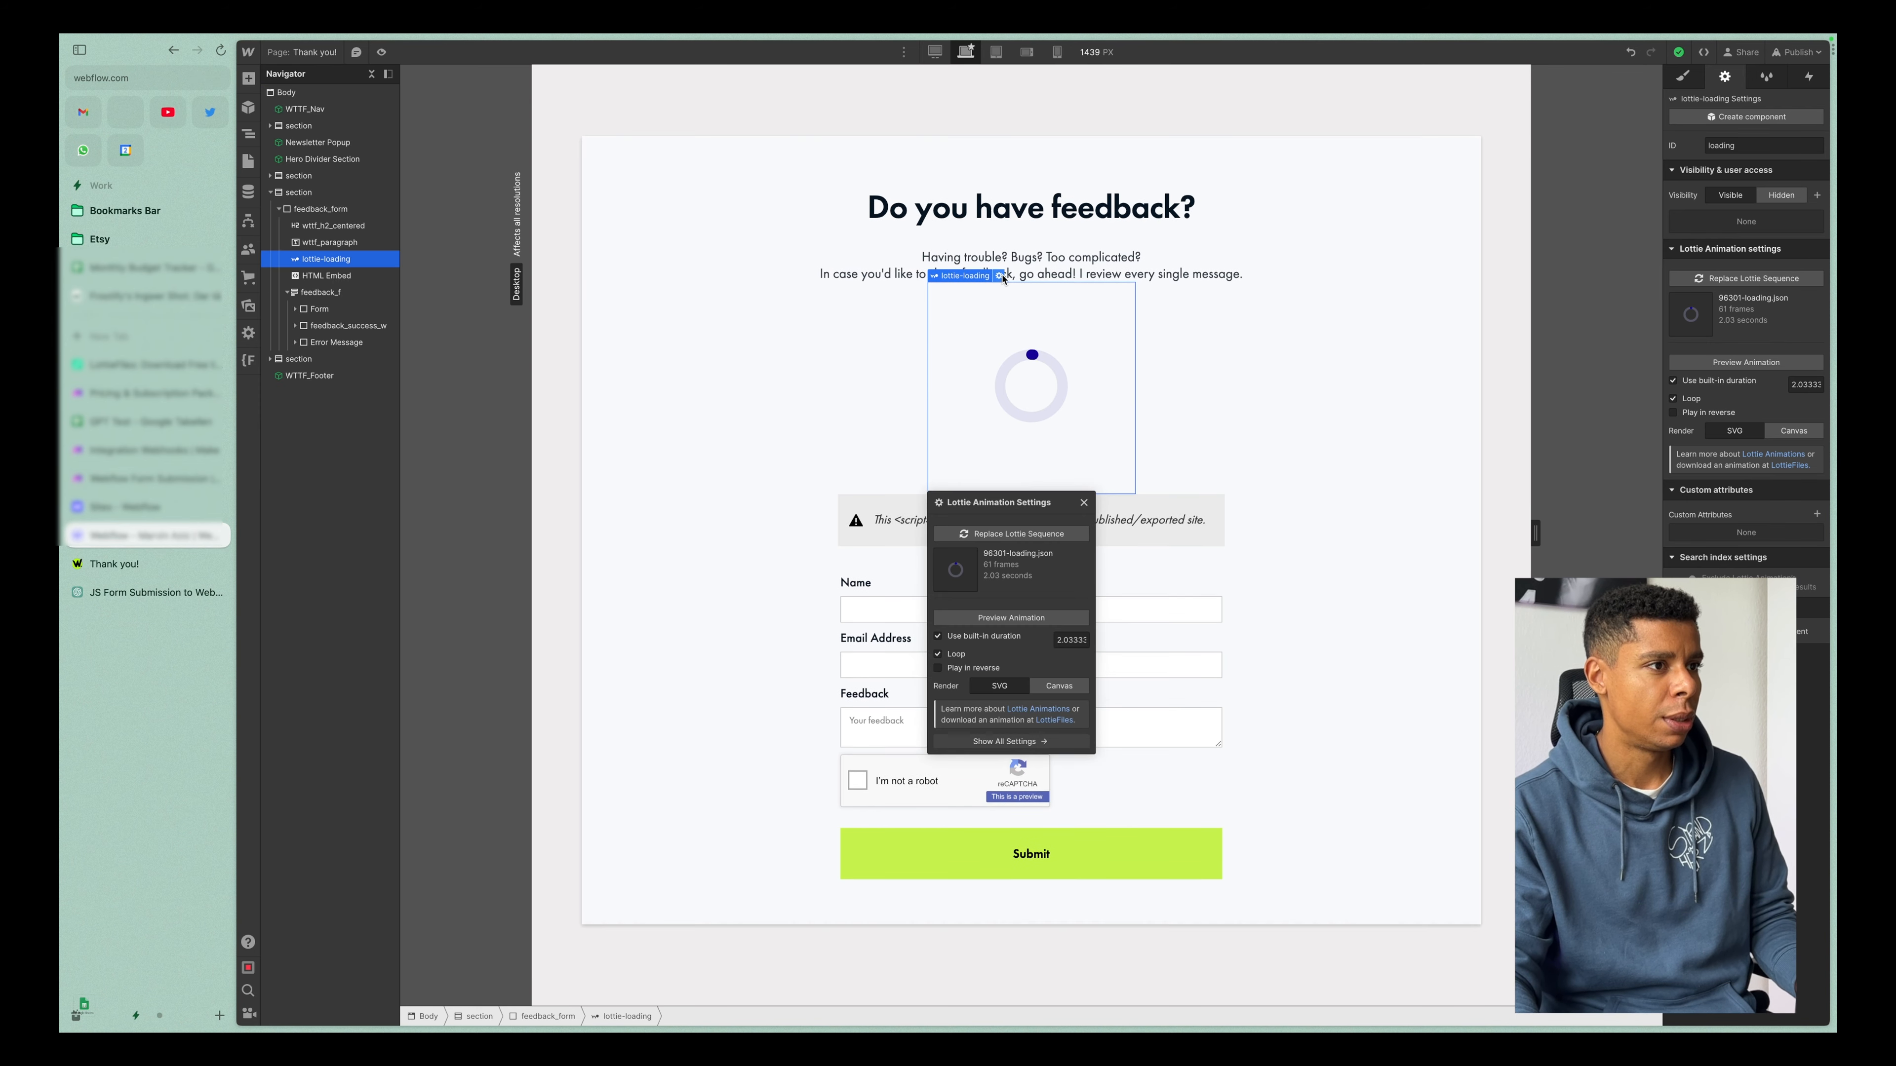
click(986, 536)
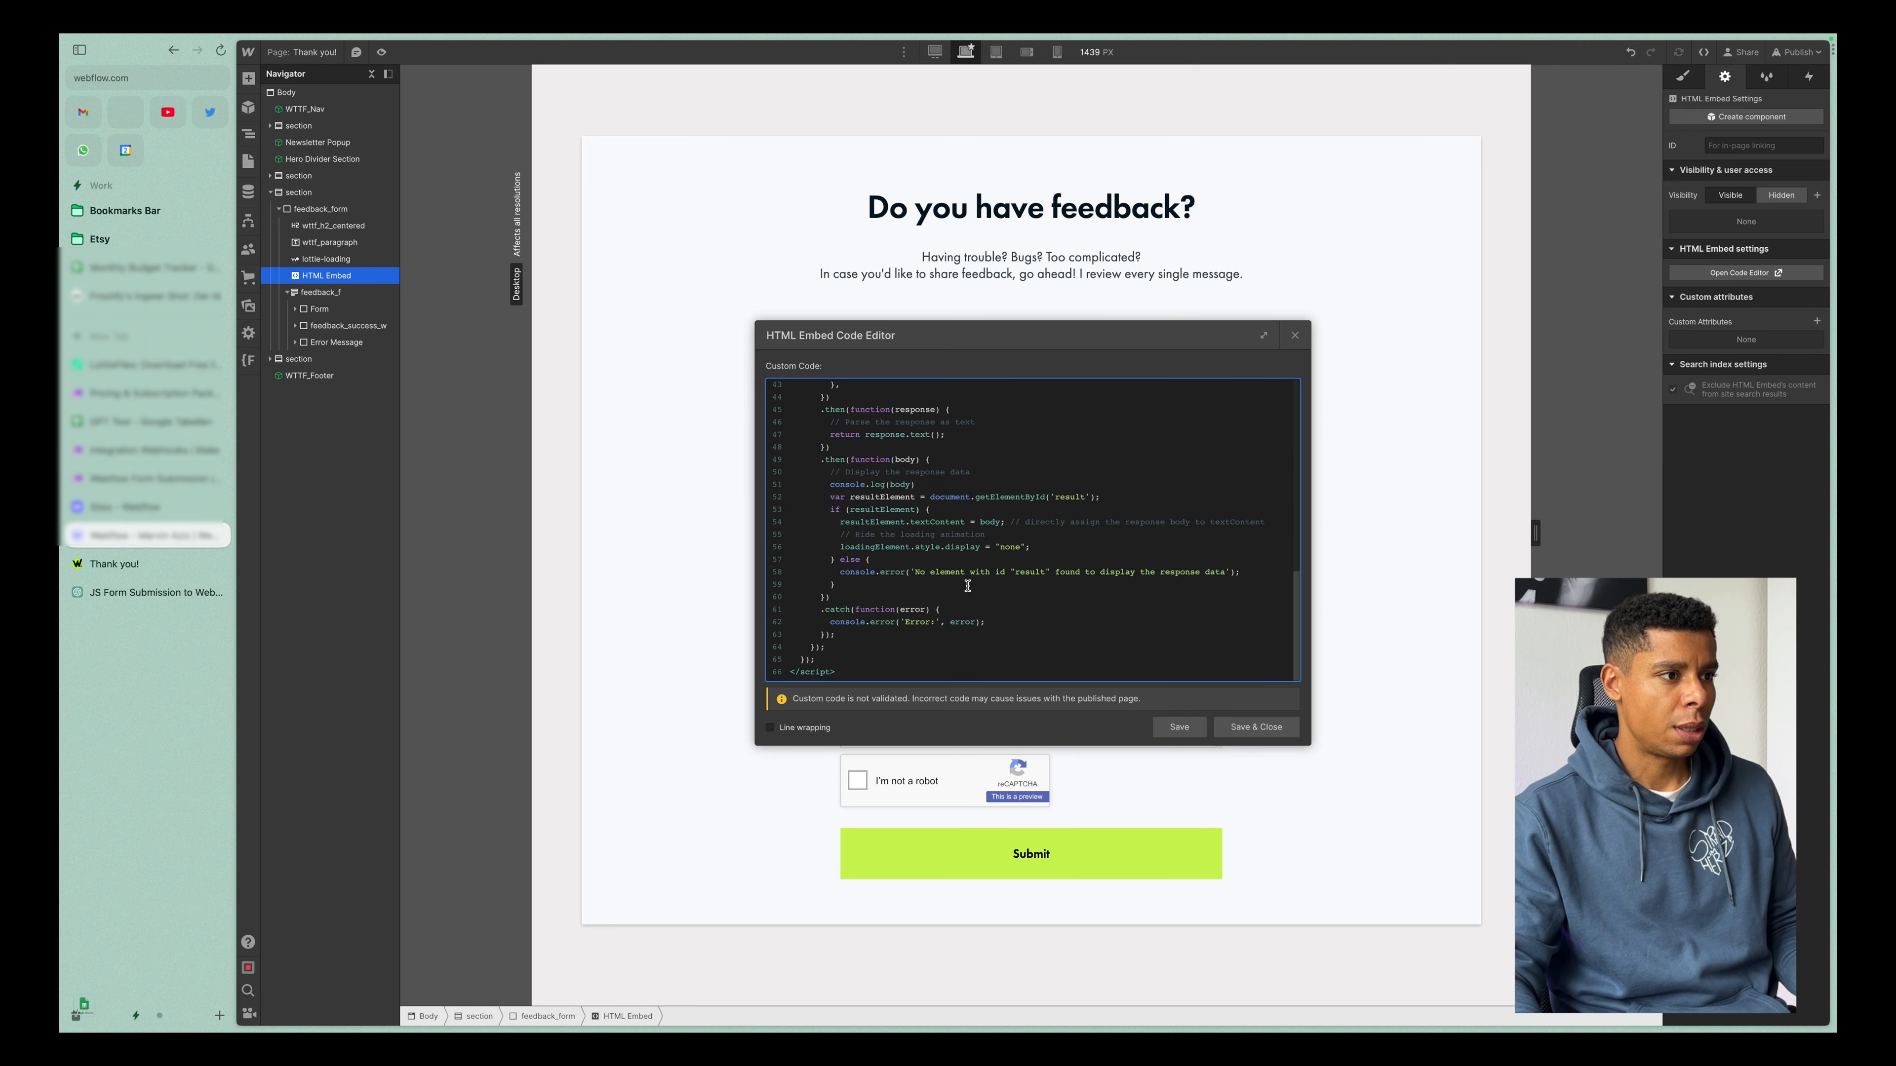
Examine in the HTML Embed code how the loading element is hidden, default submission prevented, and name, email and feedback values read.
scroll(971, 552, up, 3)
scroll(971, 552, up, 5)
drag(806, 490, 1093, 493)
drag(811, 507, 1042, 510)
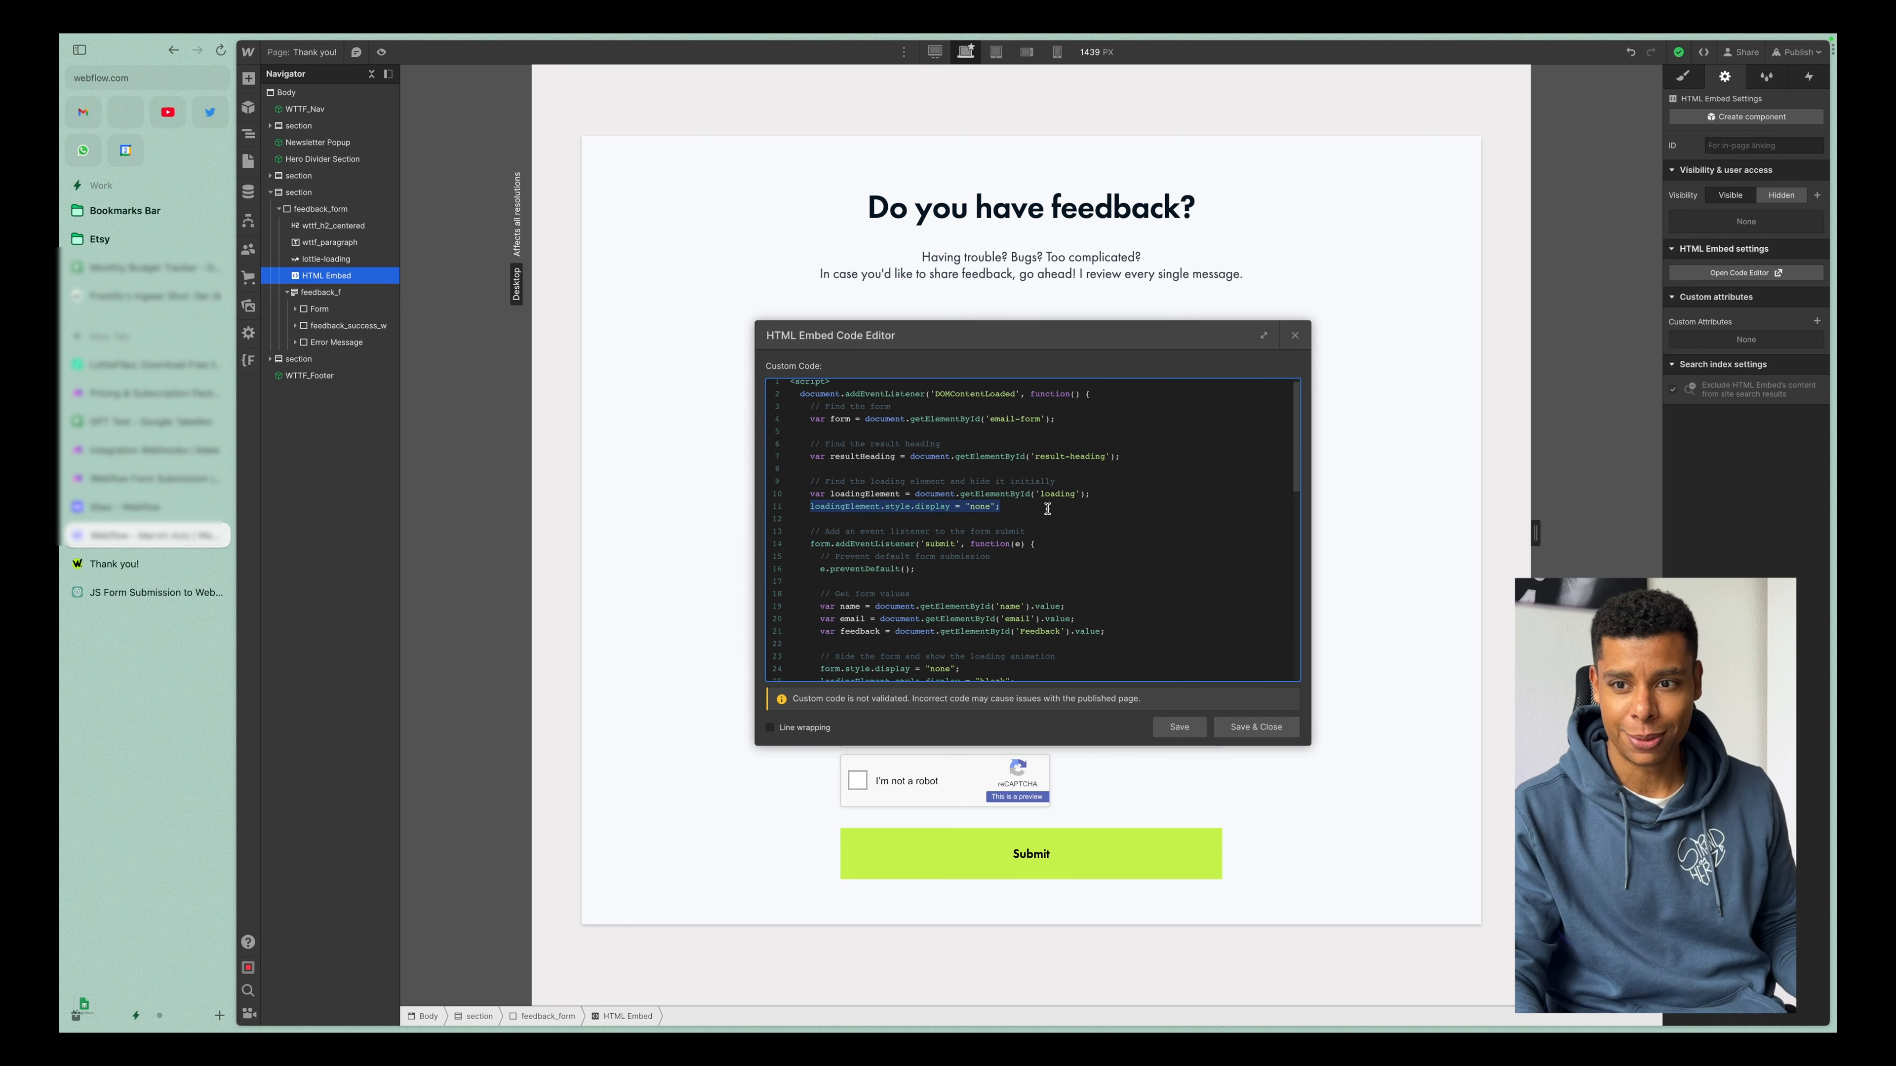
click(1018, 556)
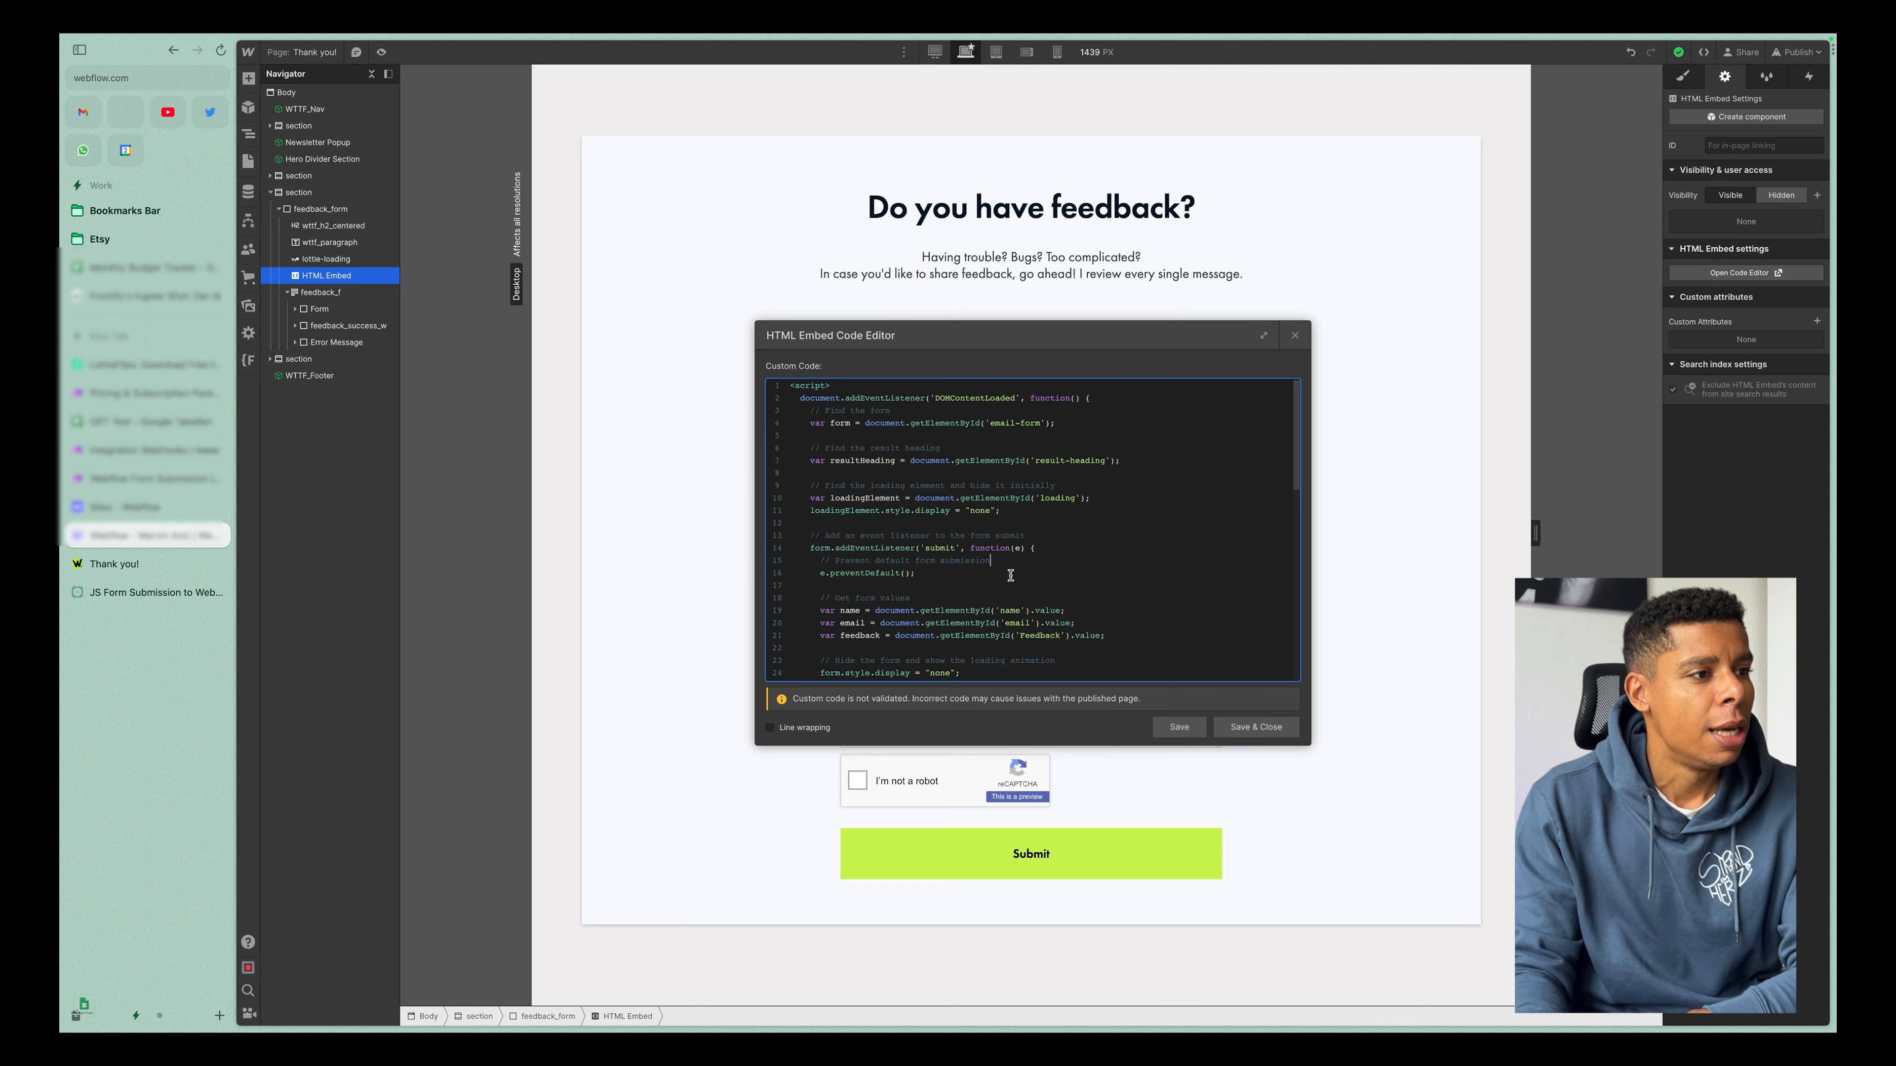
scroll(1019, 568, down, 3)
scroll(1010, 575, down, 1)
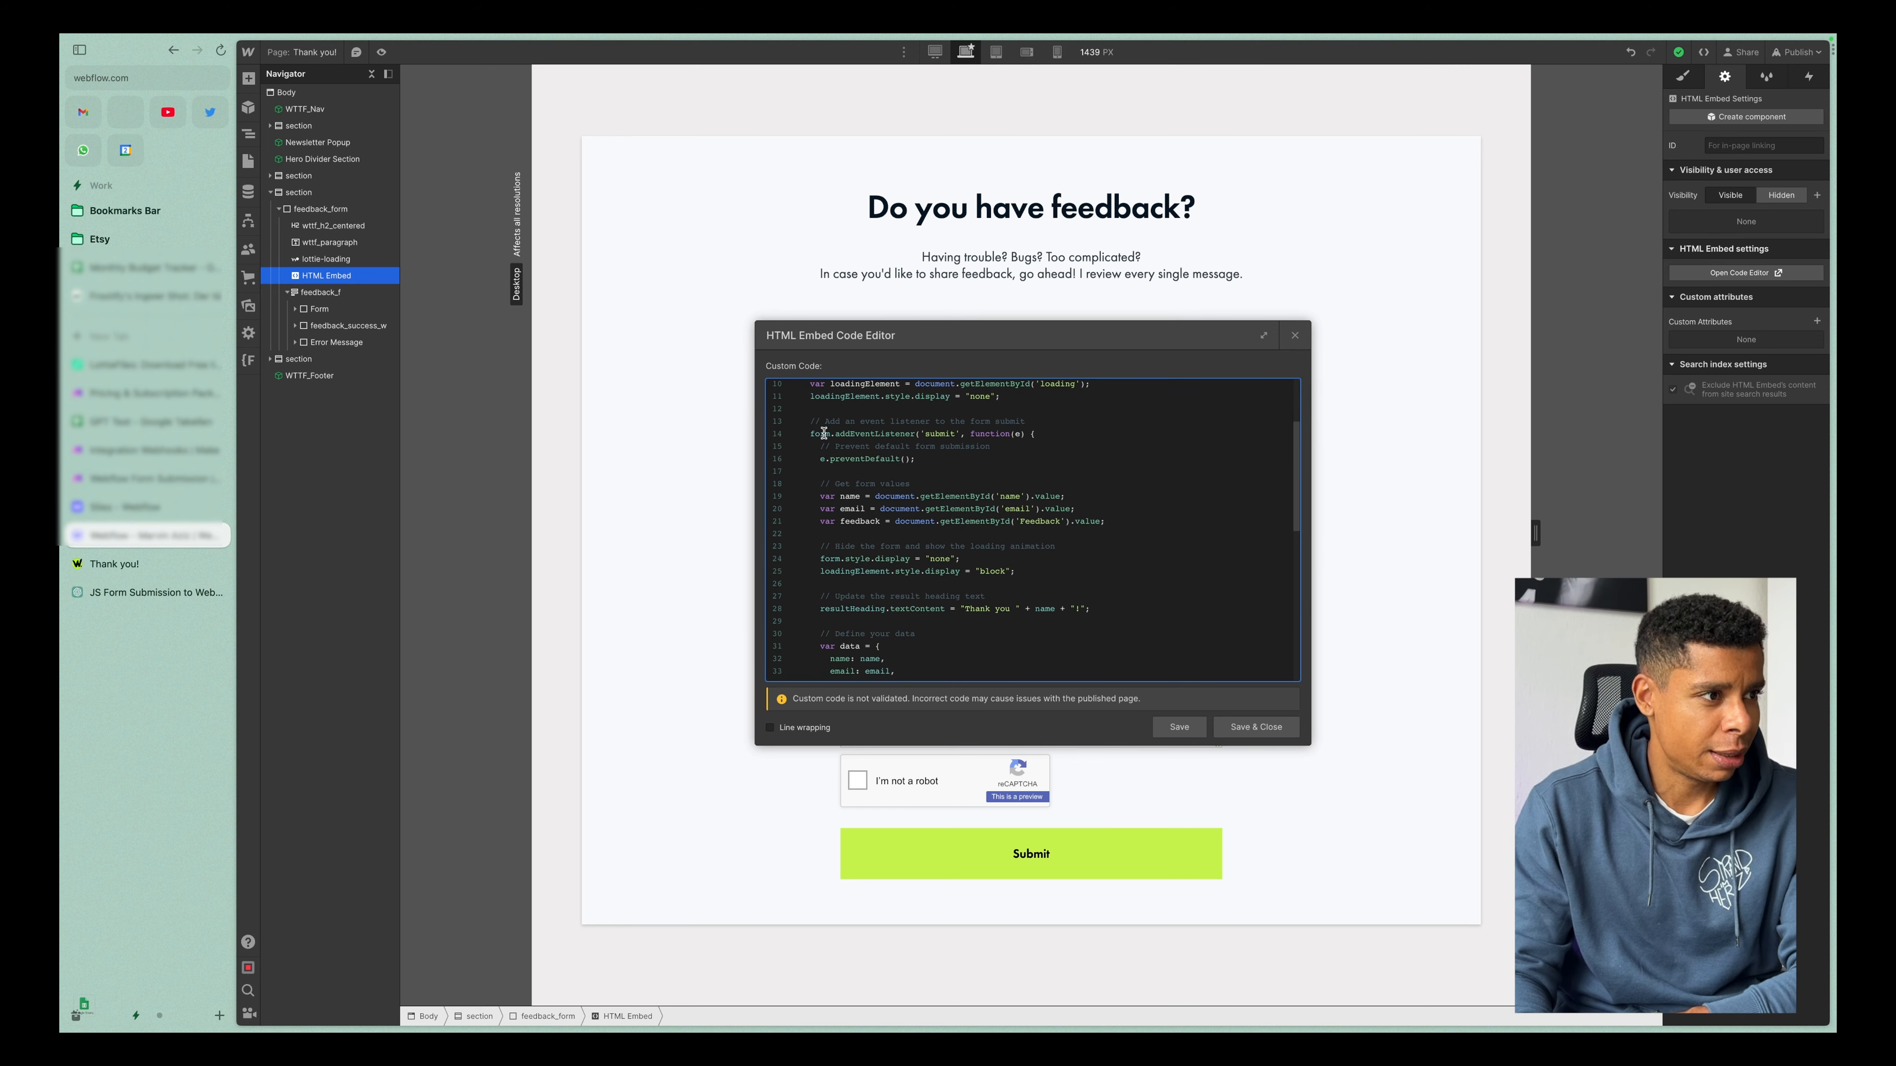
drag(825, 459, 961, 467)
drag(812, 493, 1114, 524)
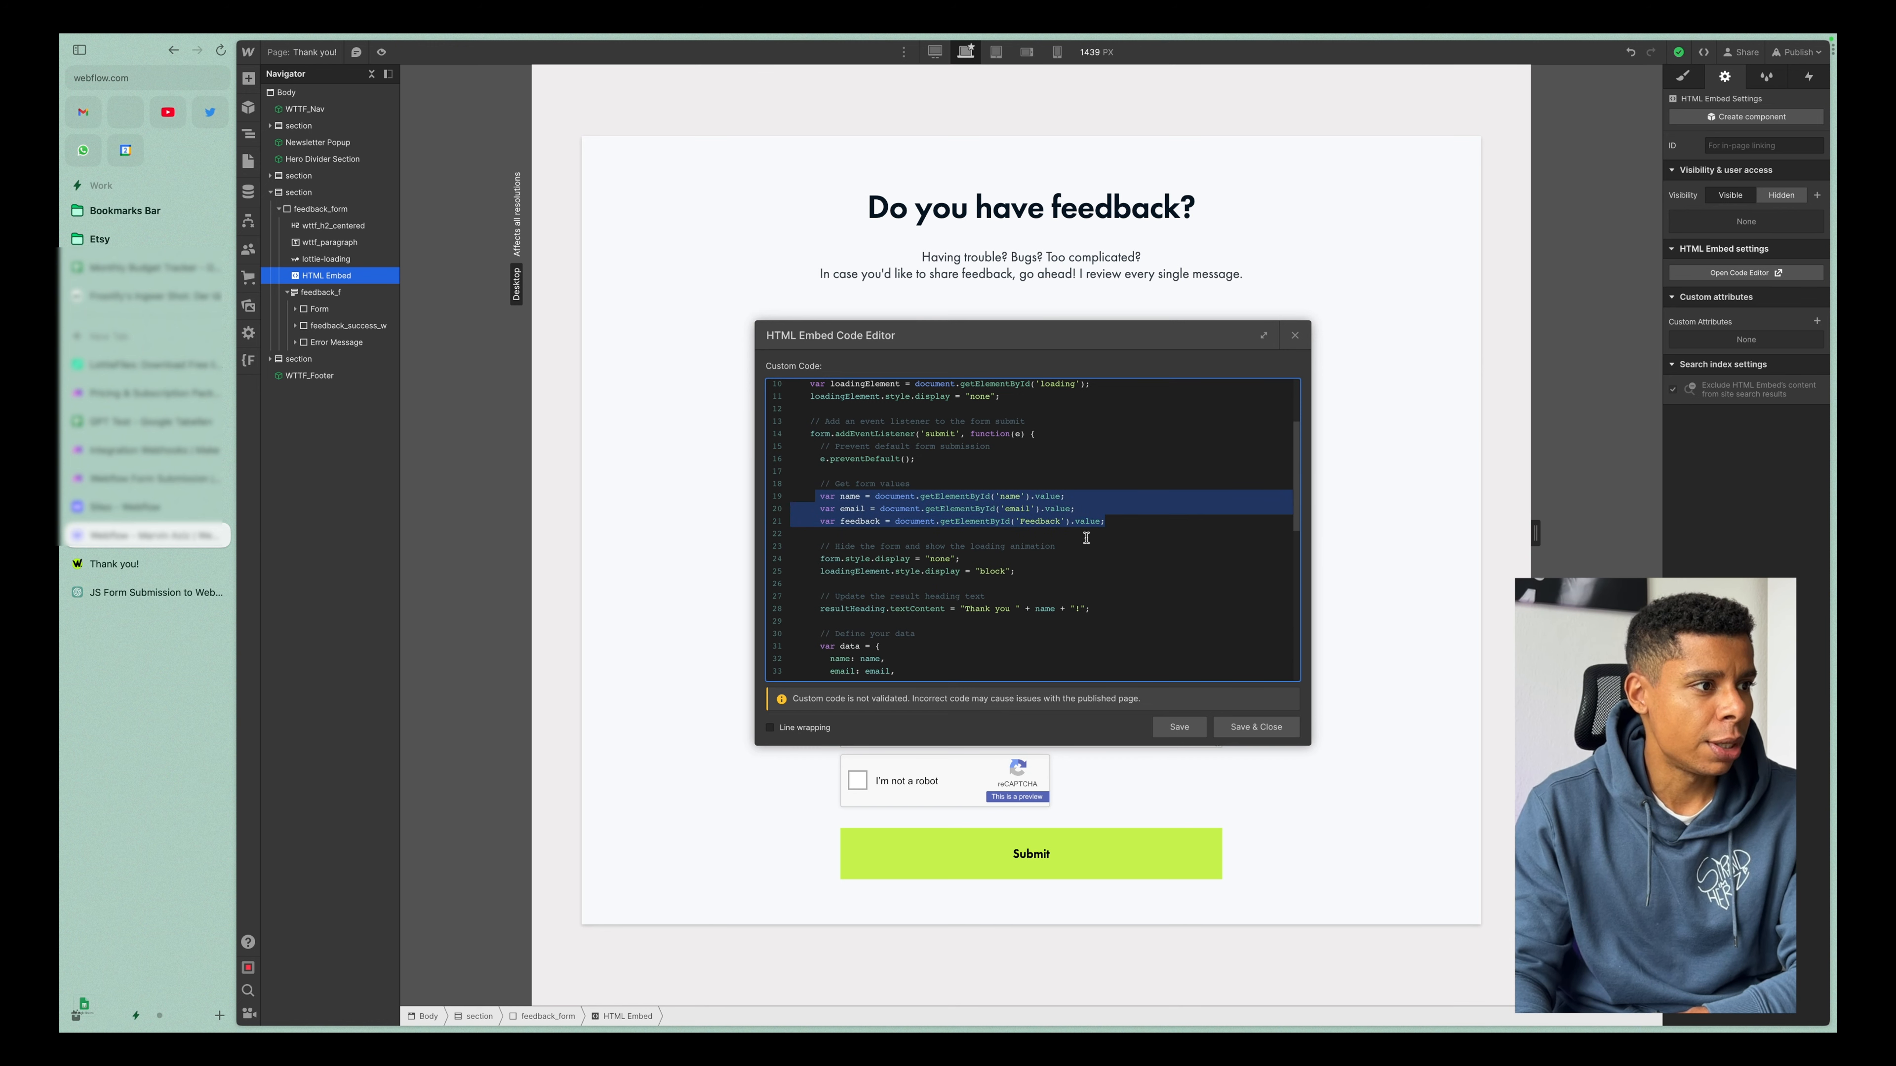
Examine the code that shows the loading animation, sets the thank-you heading with the name, and defines the data object.
scroll(1087, 537, down, 2)
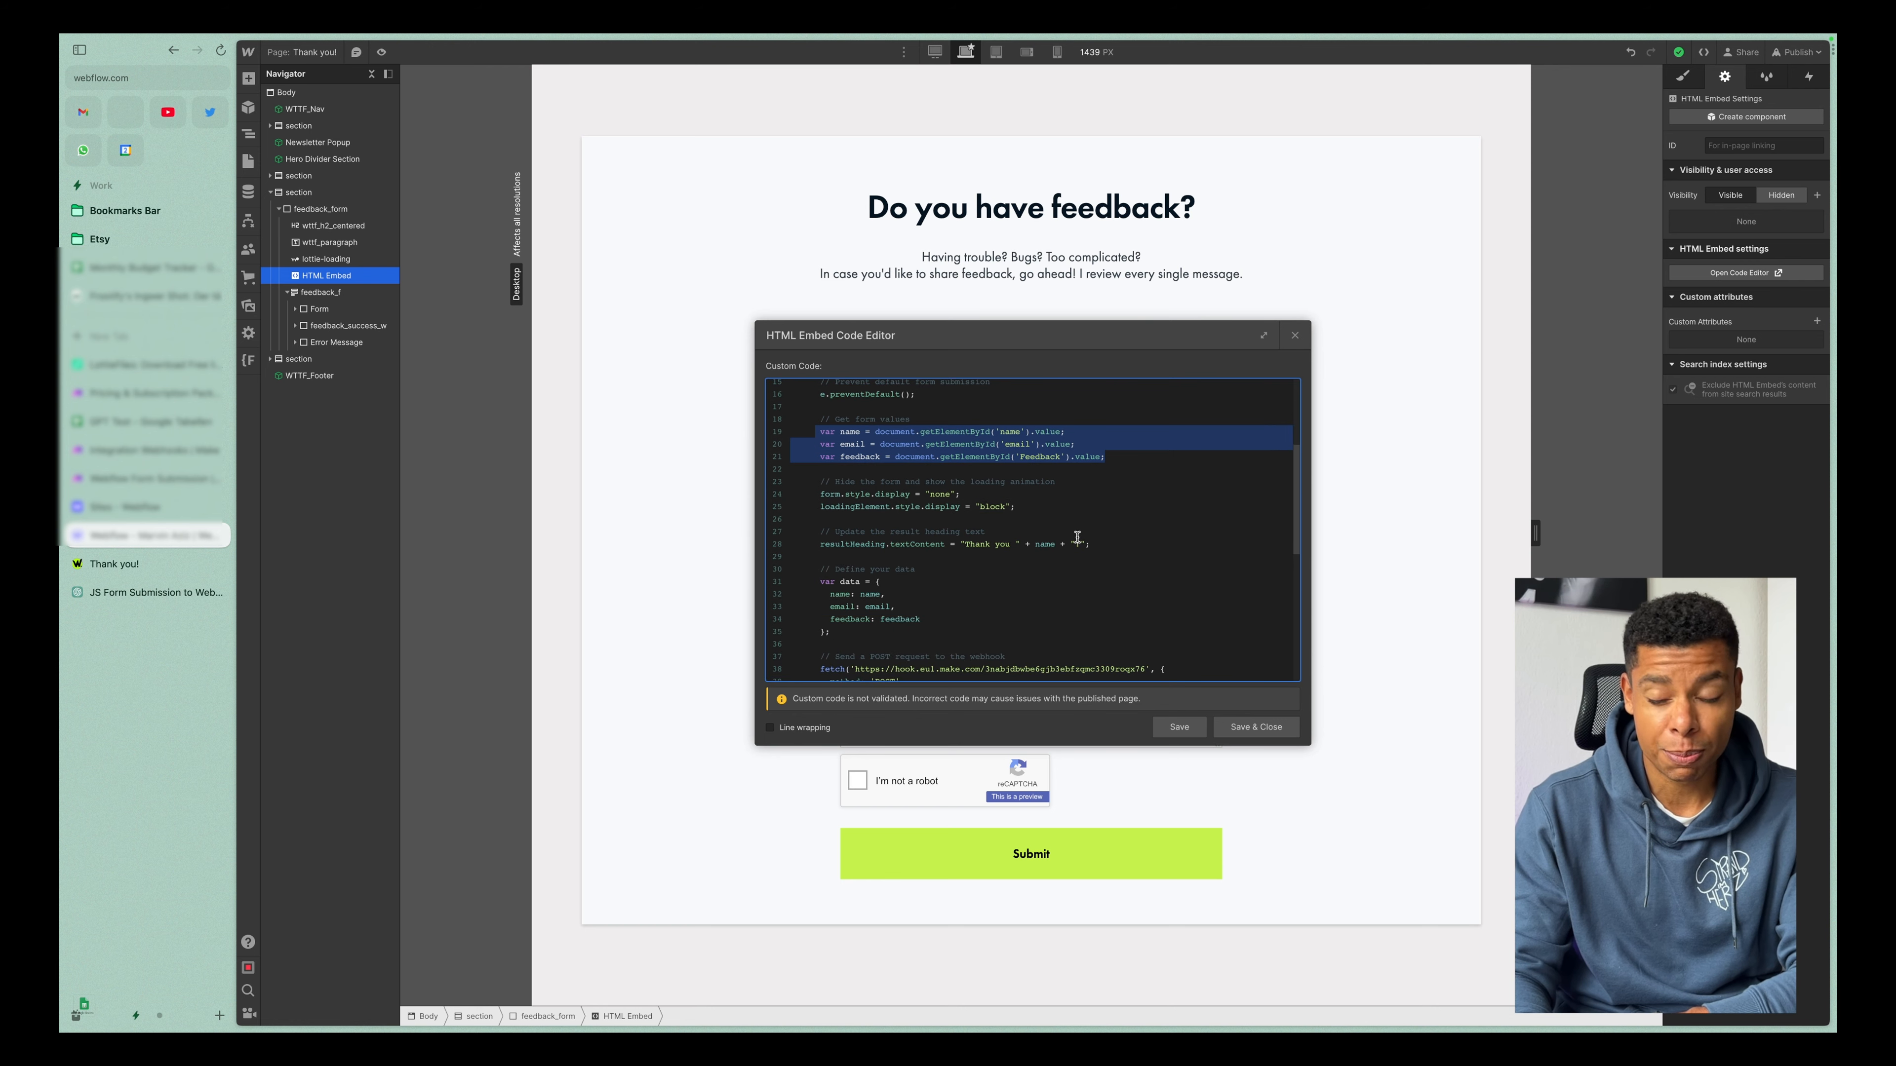
drag(818, 507, 1099, 506)
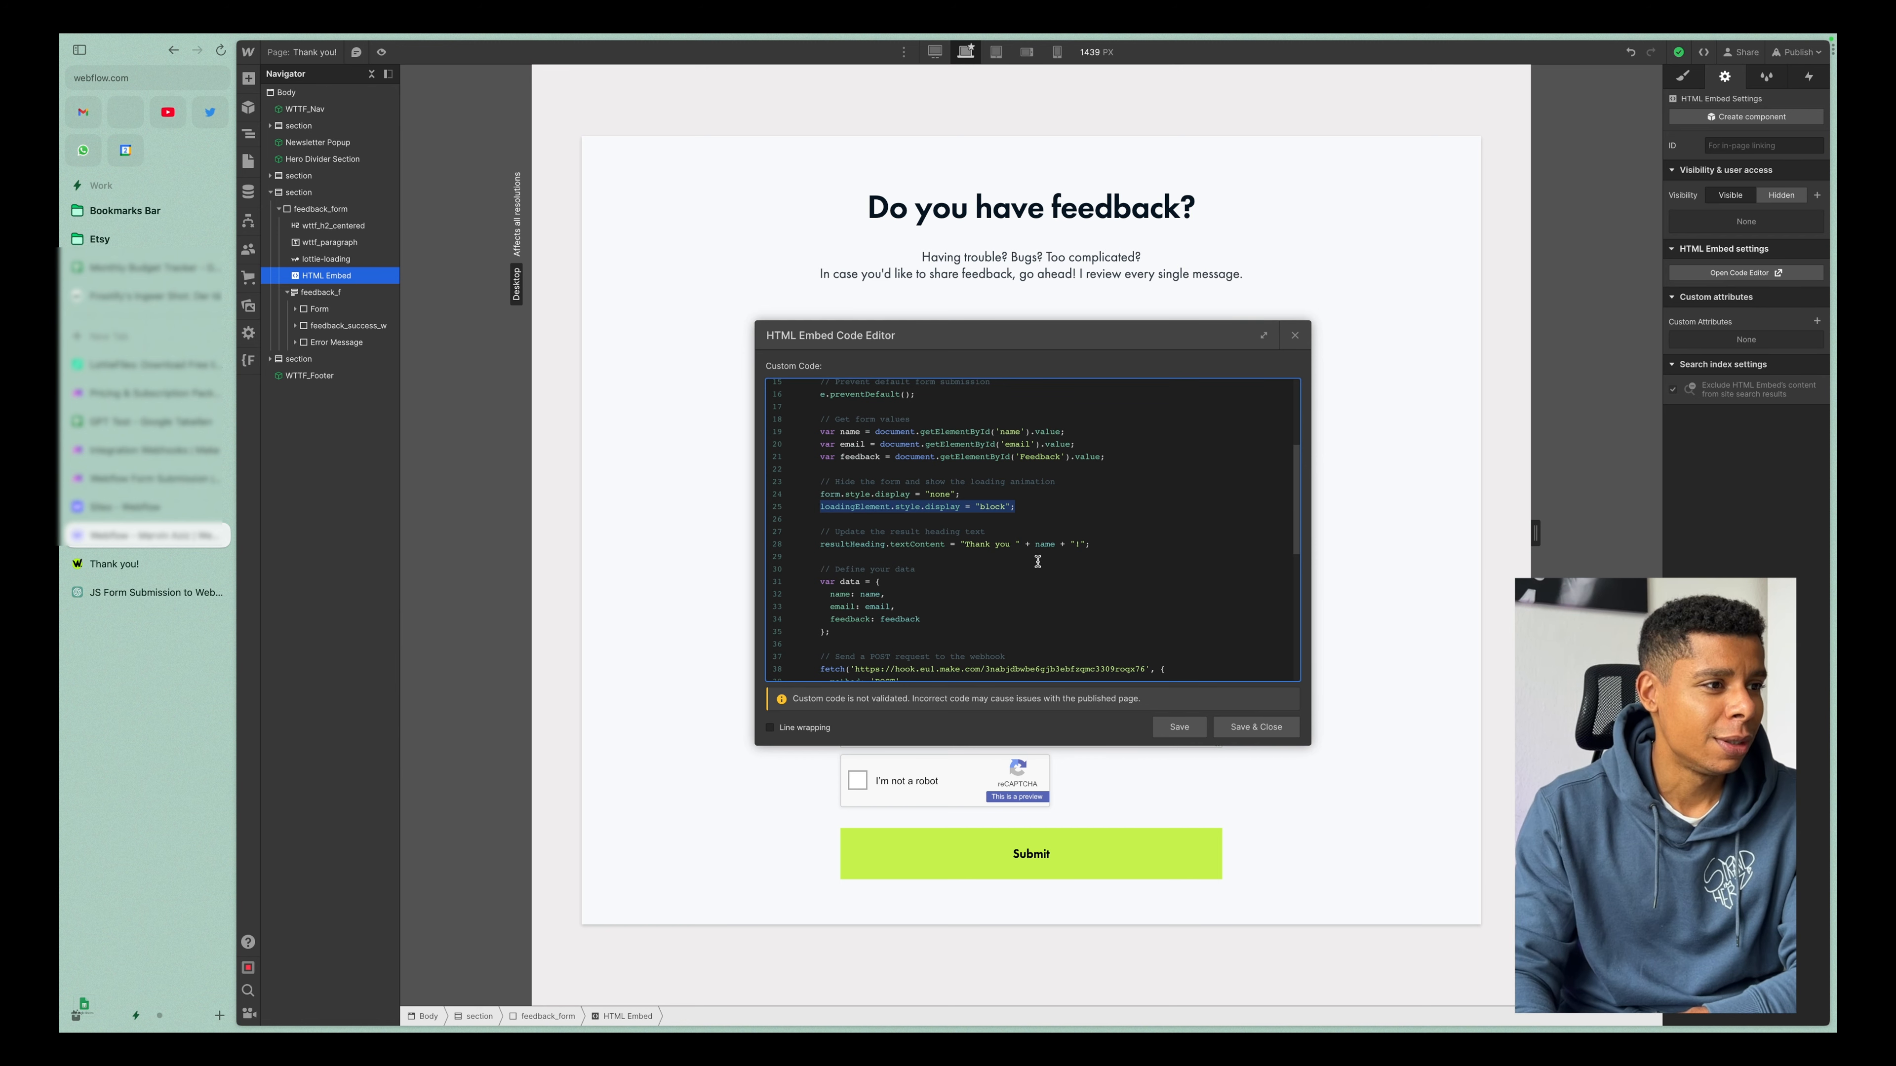
scroll(1038, 562, down, 2)
drag(820, 477, 1095, 477)
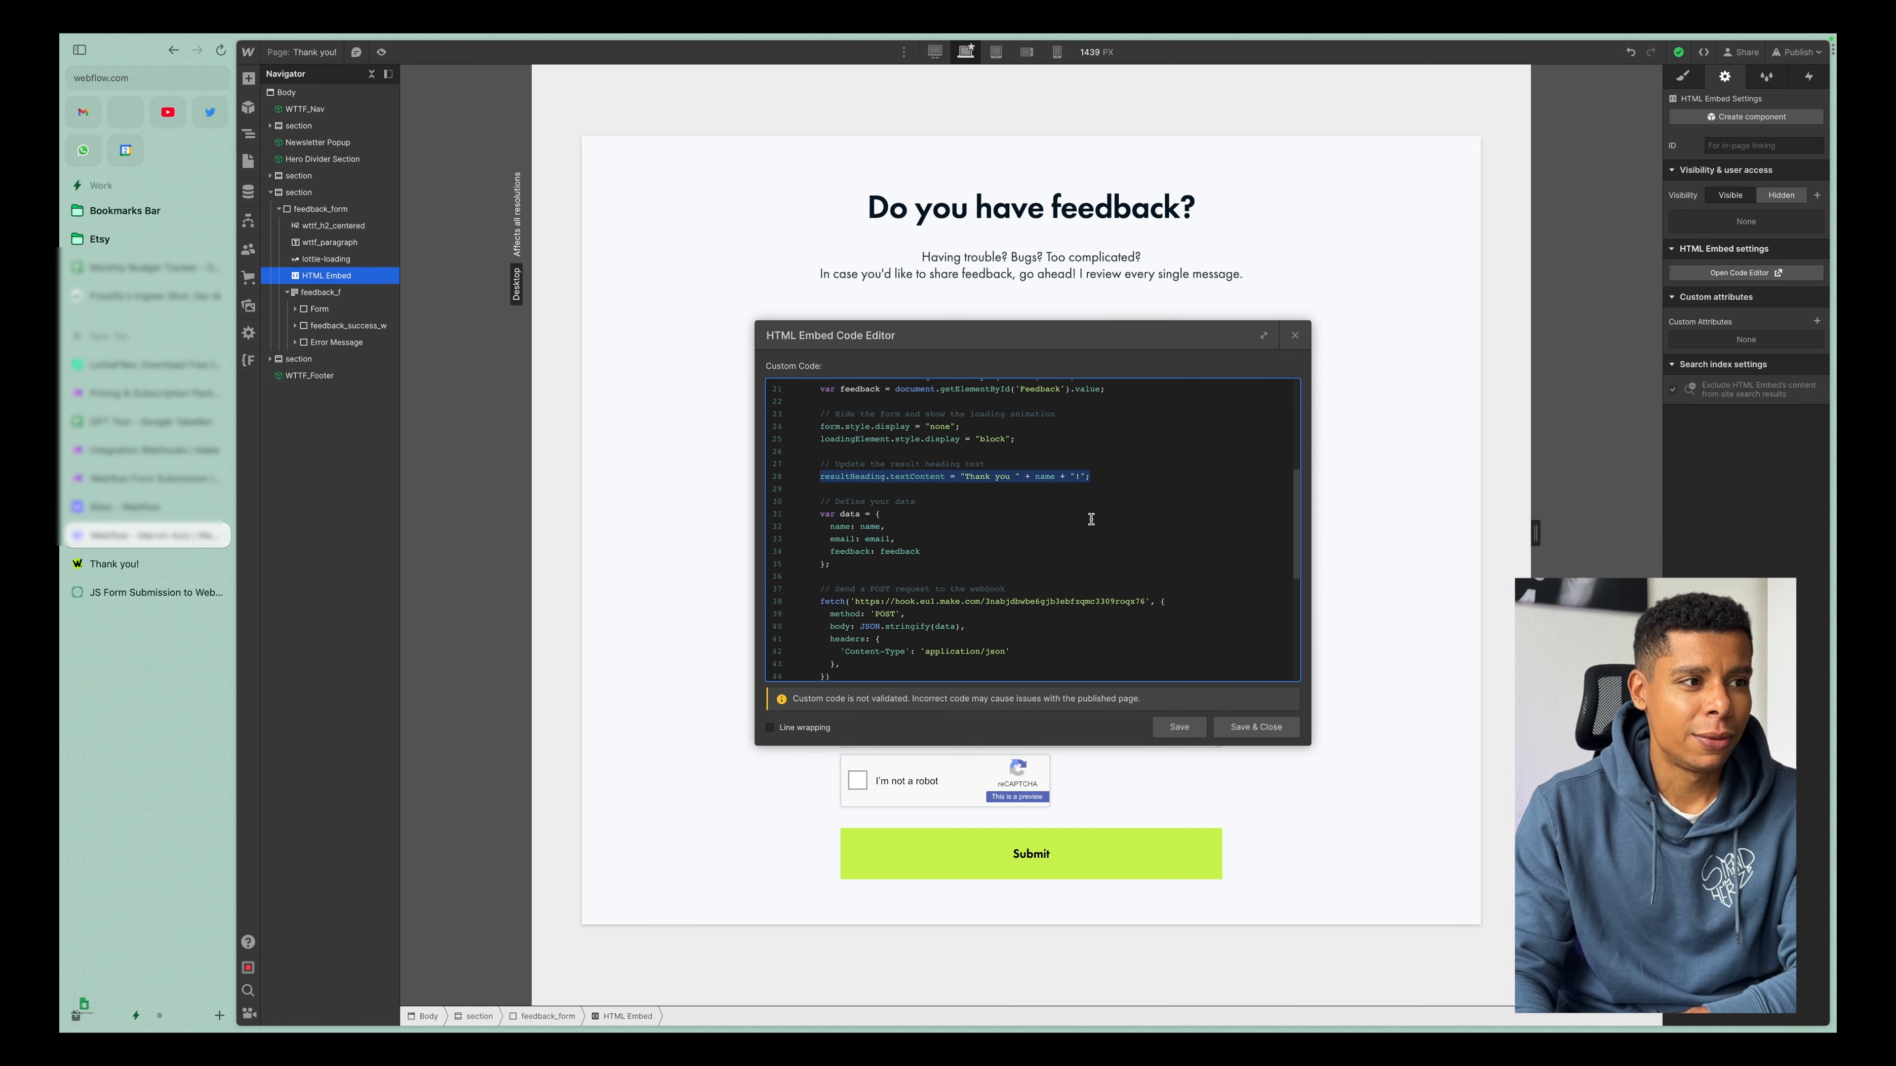
drag(1034, 477, 1071, 478)
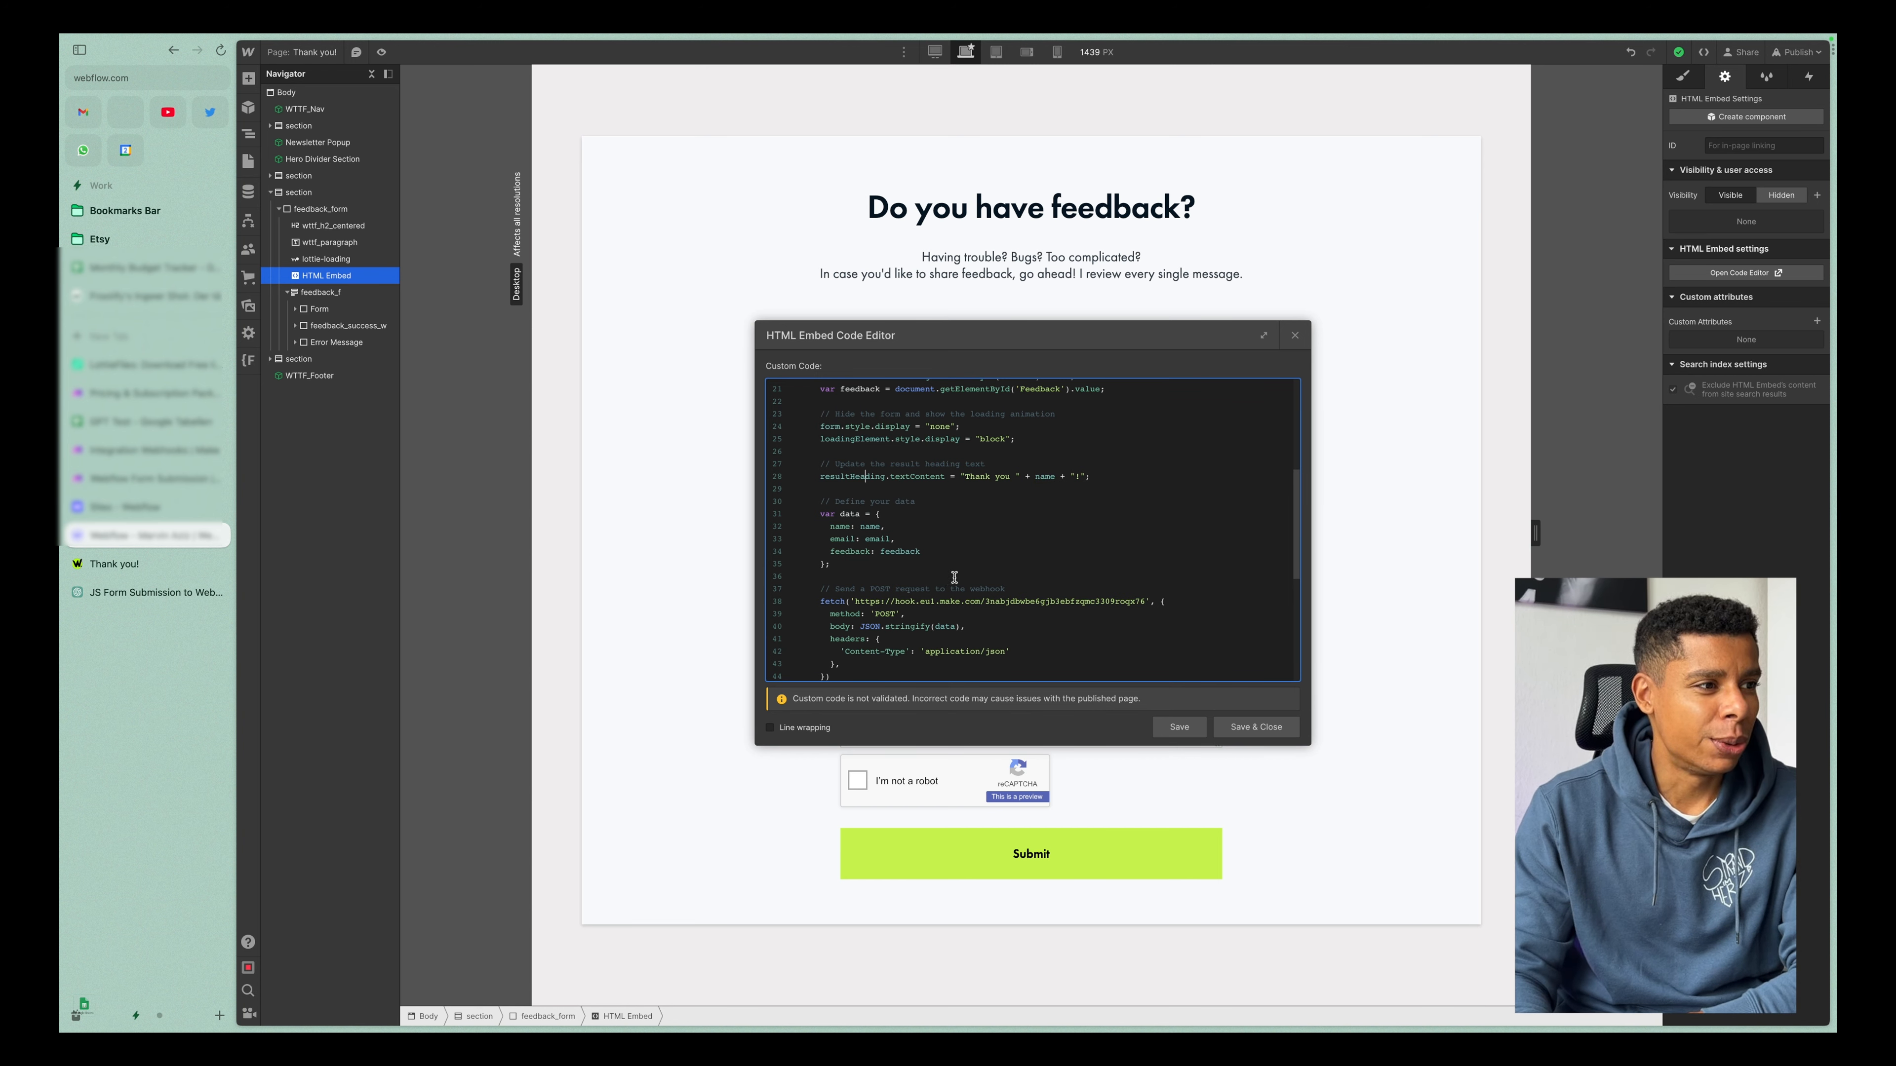
scroll(974, 576, down, 3)
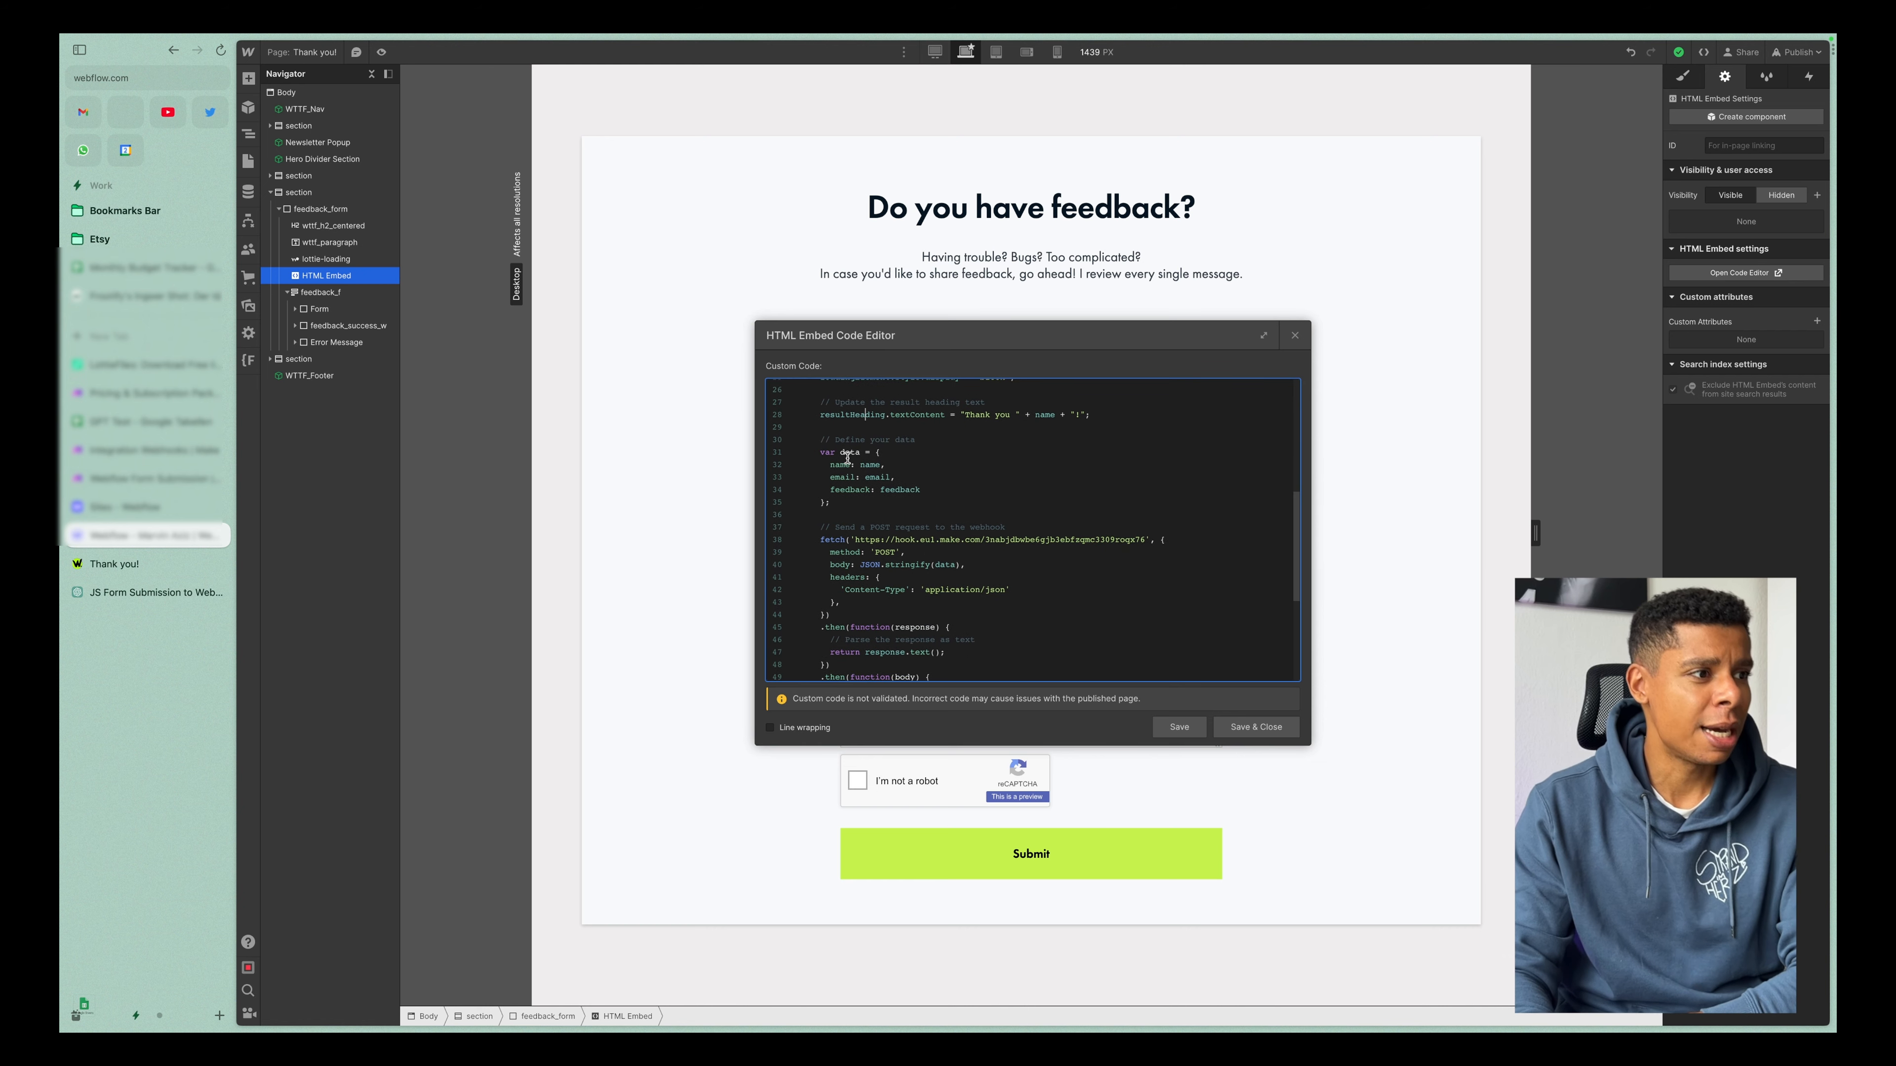
drag(811, 453, 880, 479)
click(866, 490)
click(861, 526)
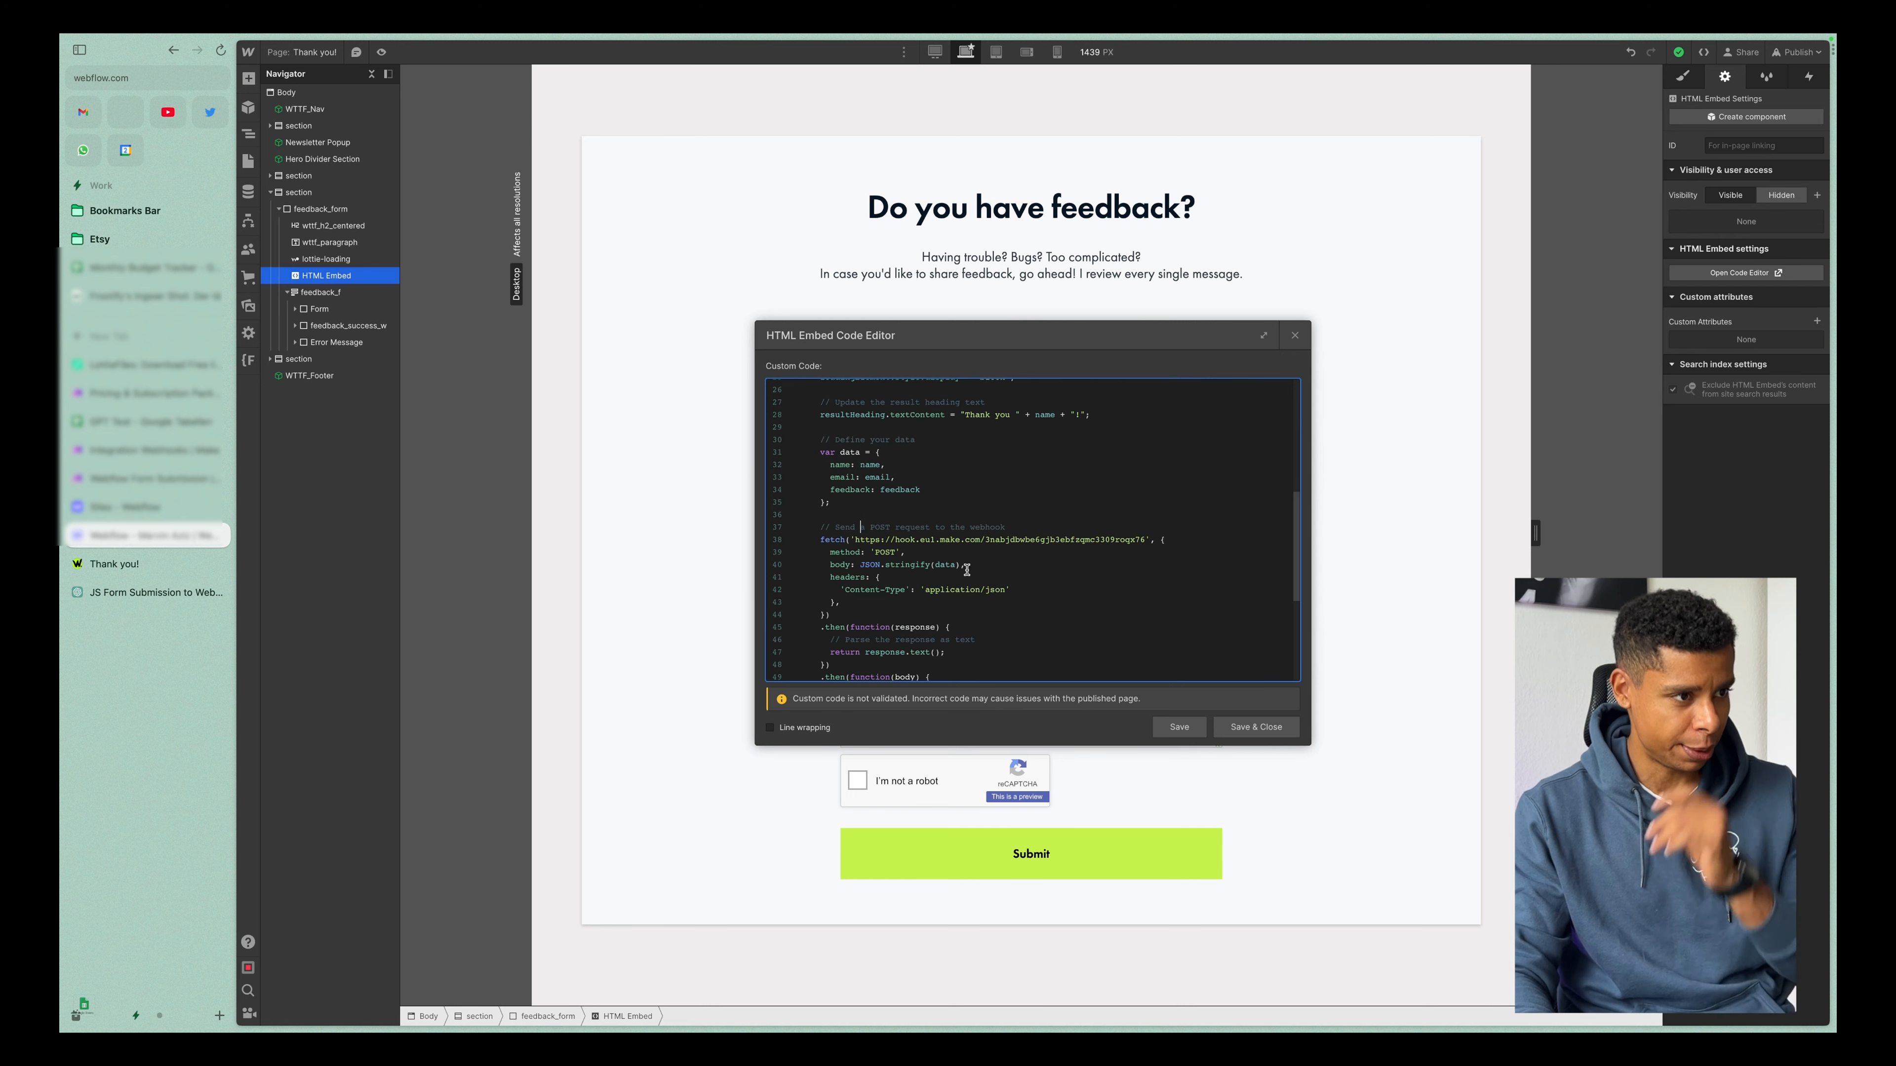
Examine the code that sends the form data as JSON to the Make webhook by POST and parses the response as text.
scroll(1010, 573, down, 2)
scroll(1009, 573, down, 1)
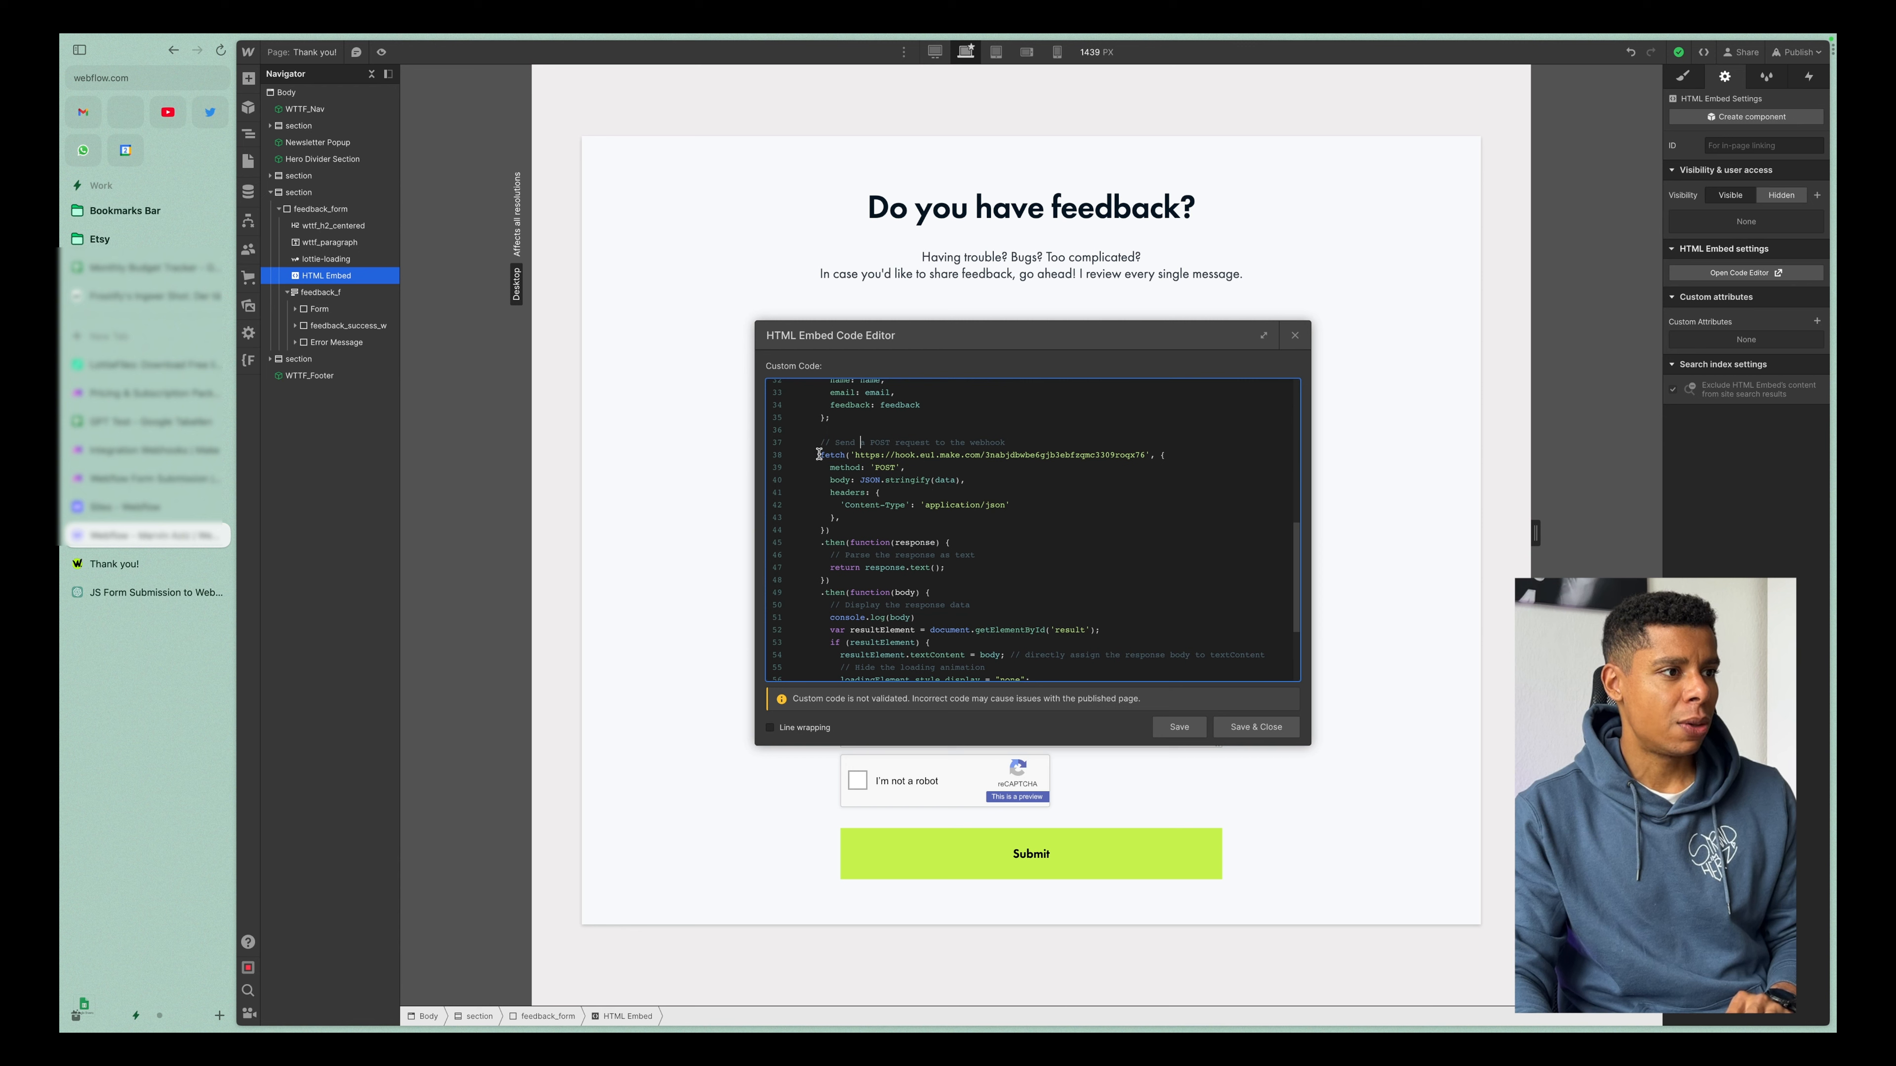
drag(818, 454, 1139, 453)
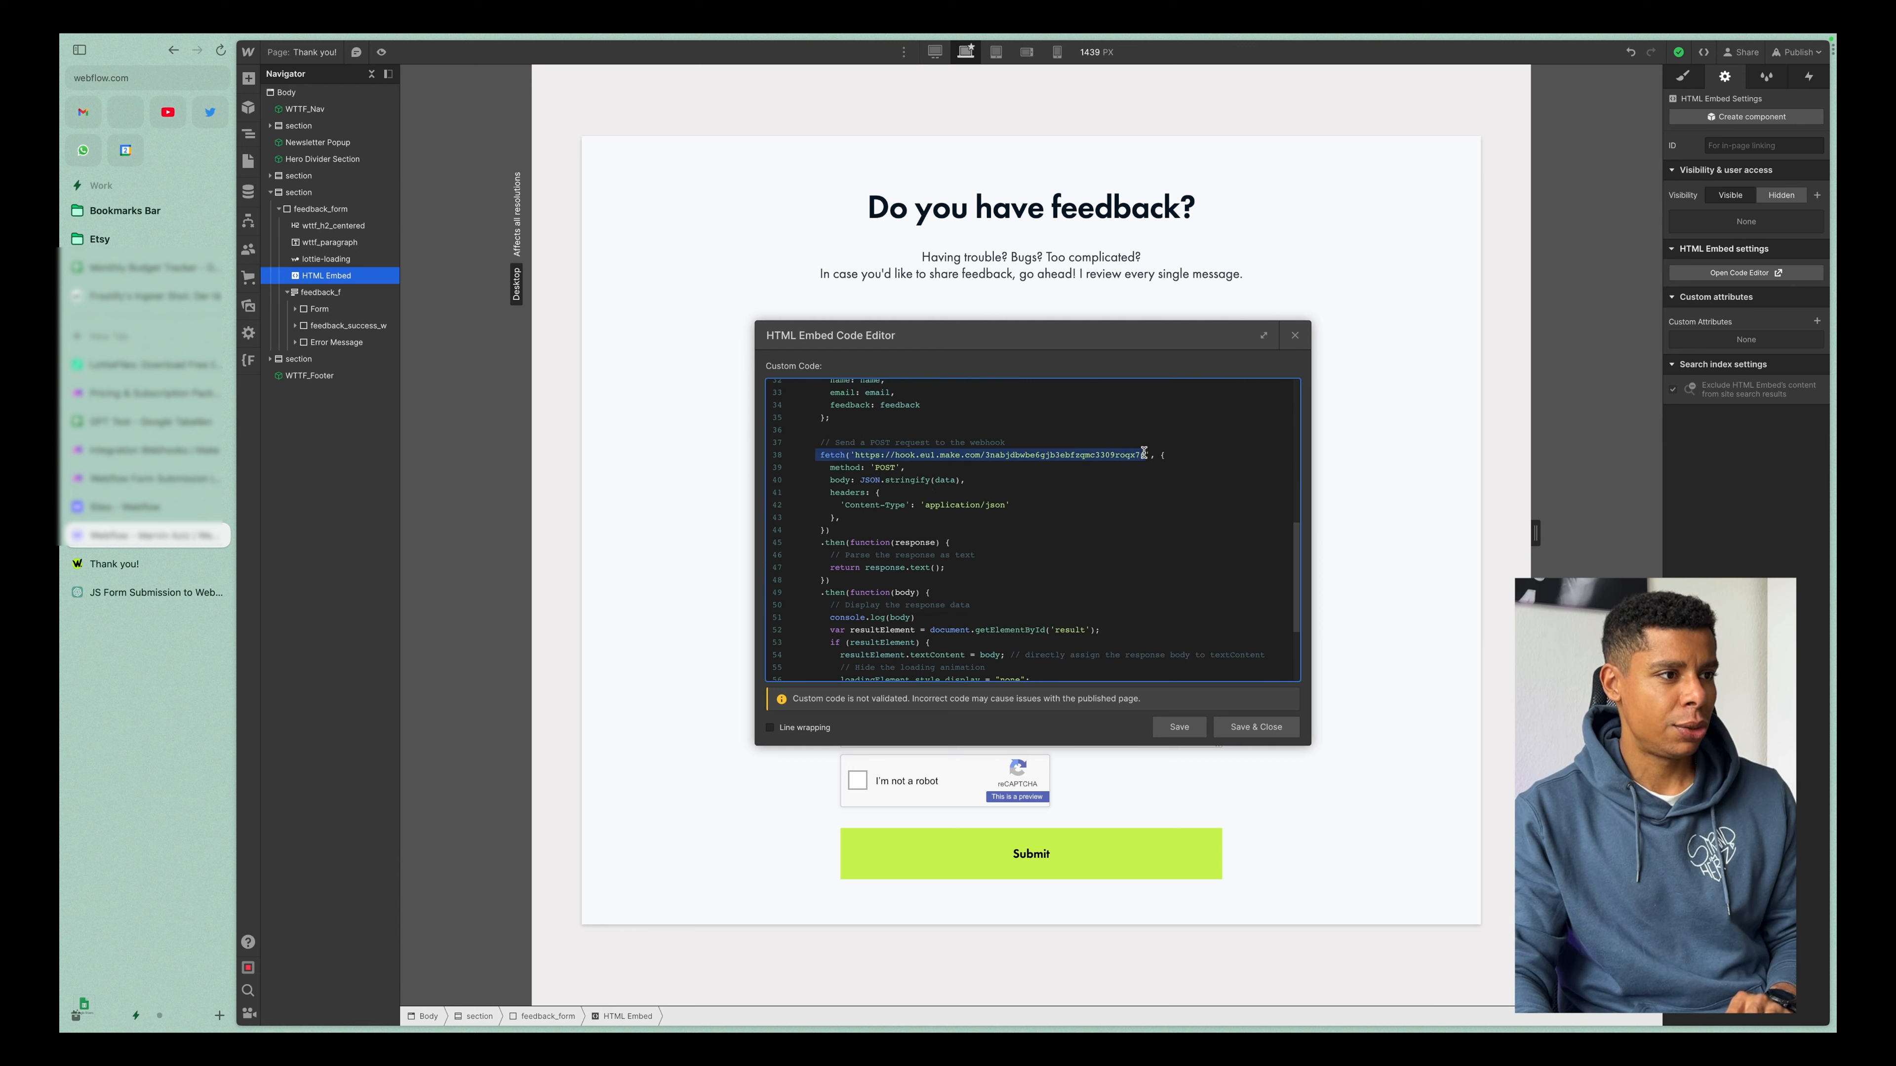
scroll(1065, 551, down, 1)
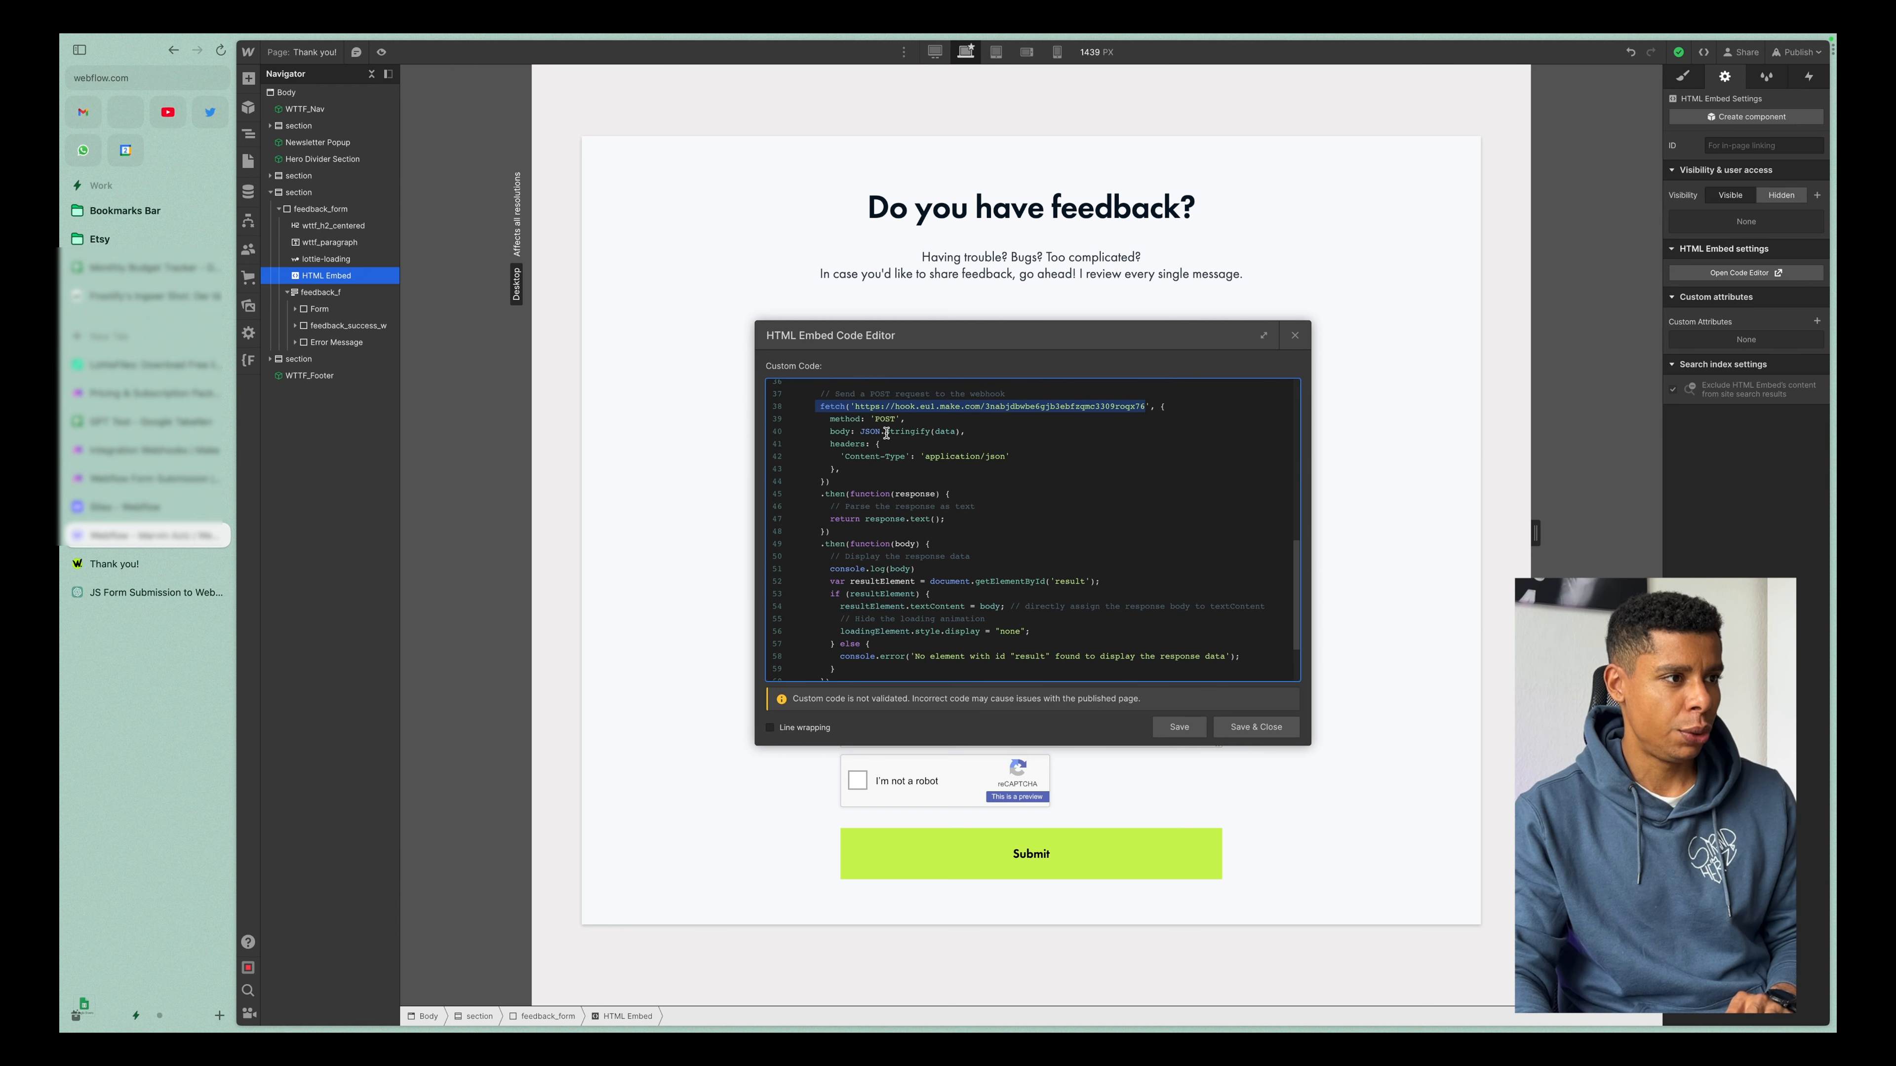
drag(860, 431, 966, 431)
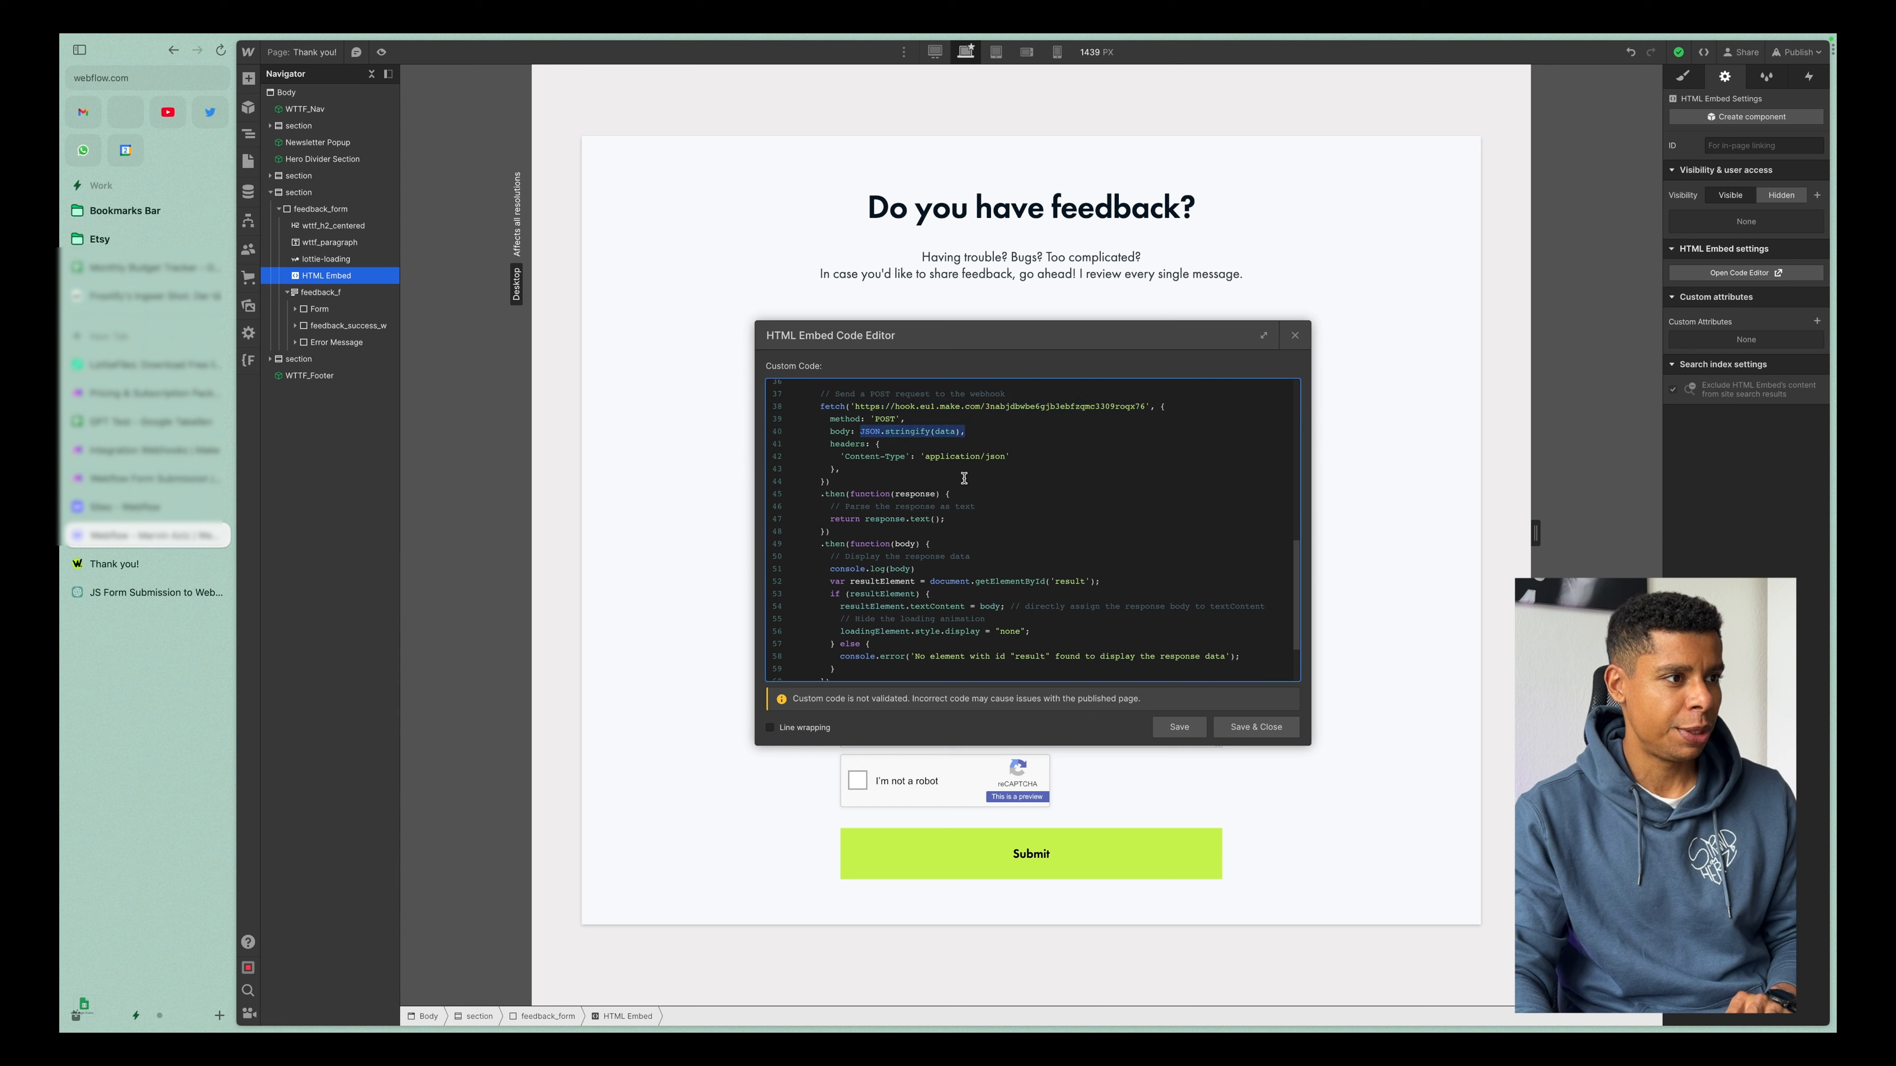
scroll(926, 490, down, 2)
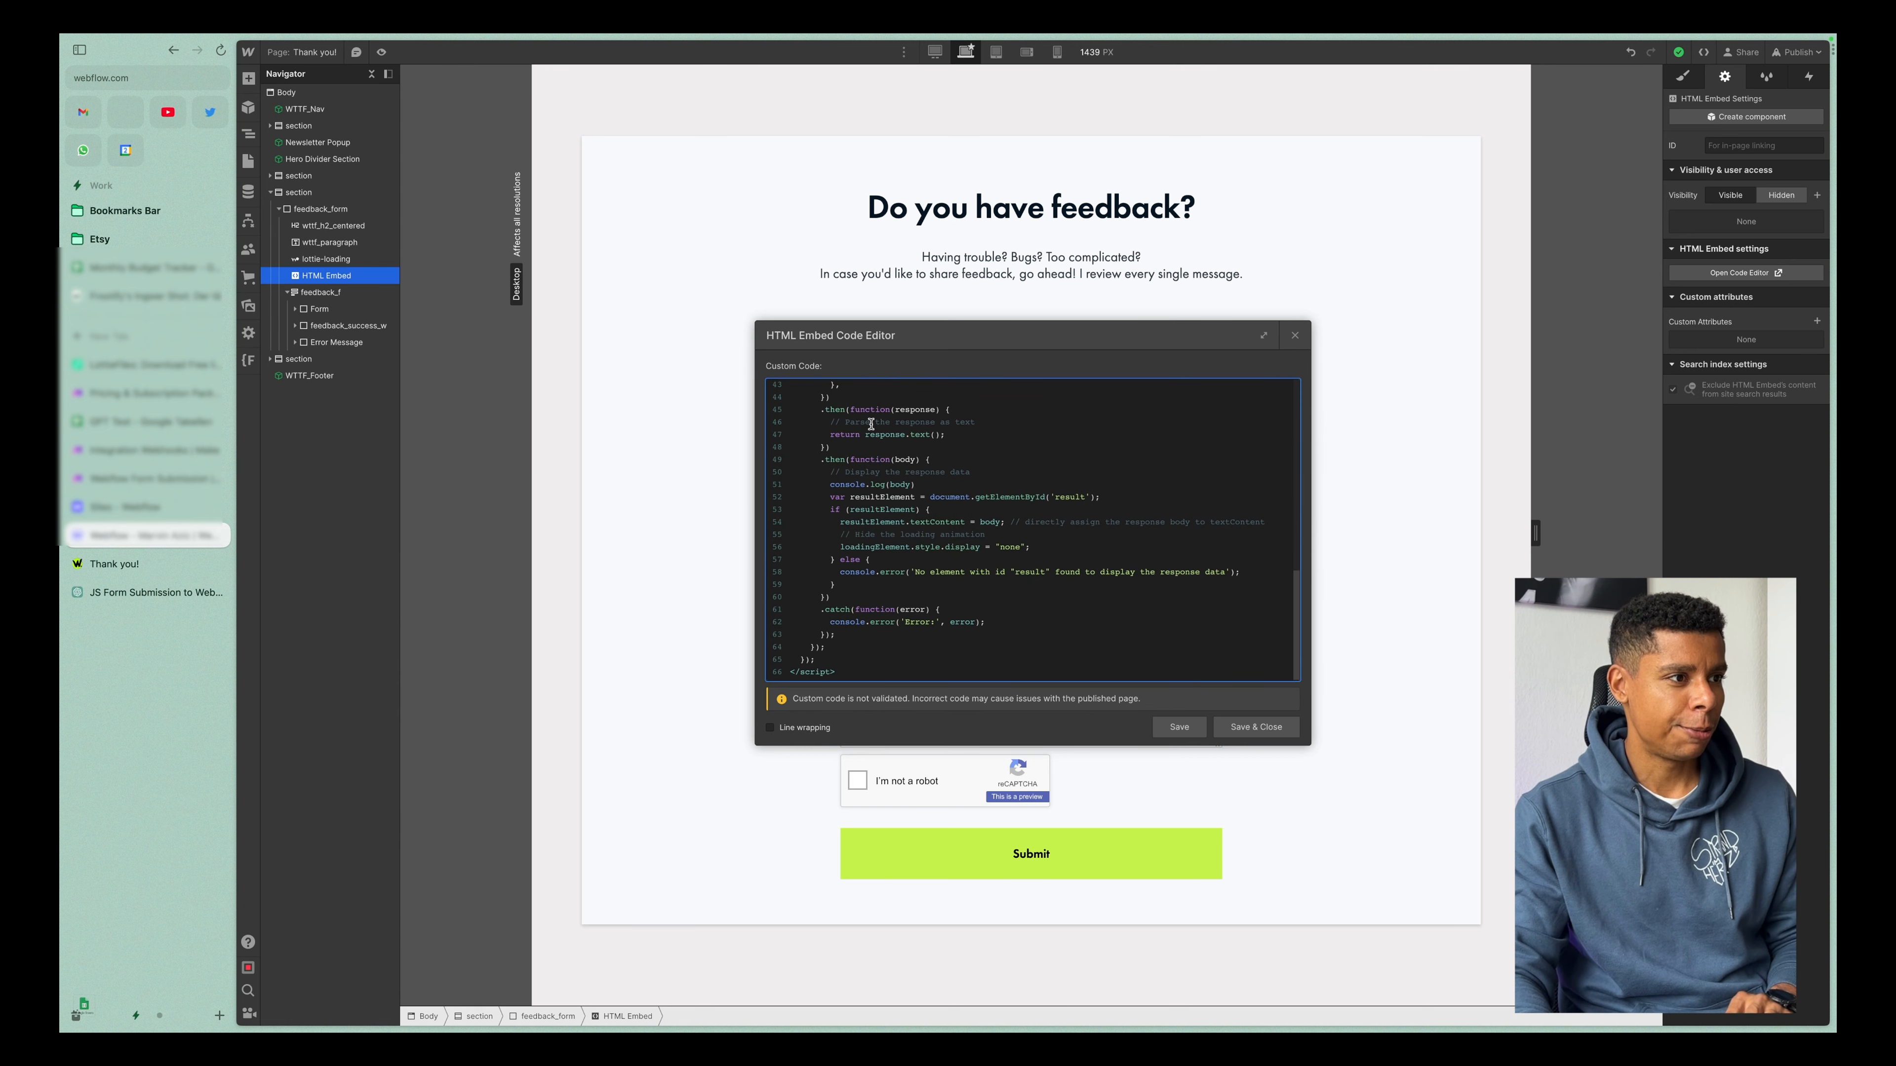
drag(840, 408, 971, 443)
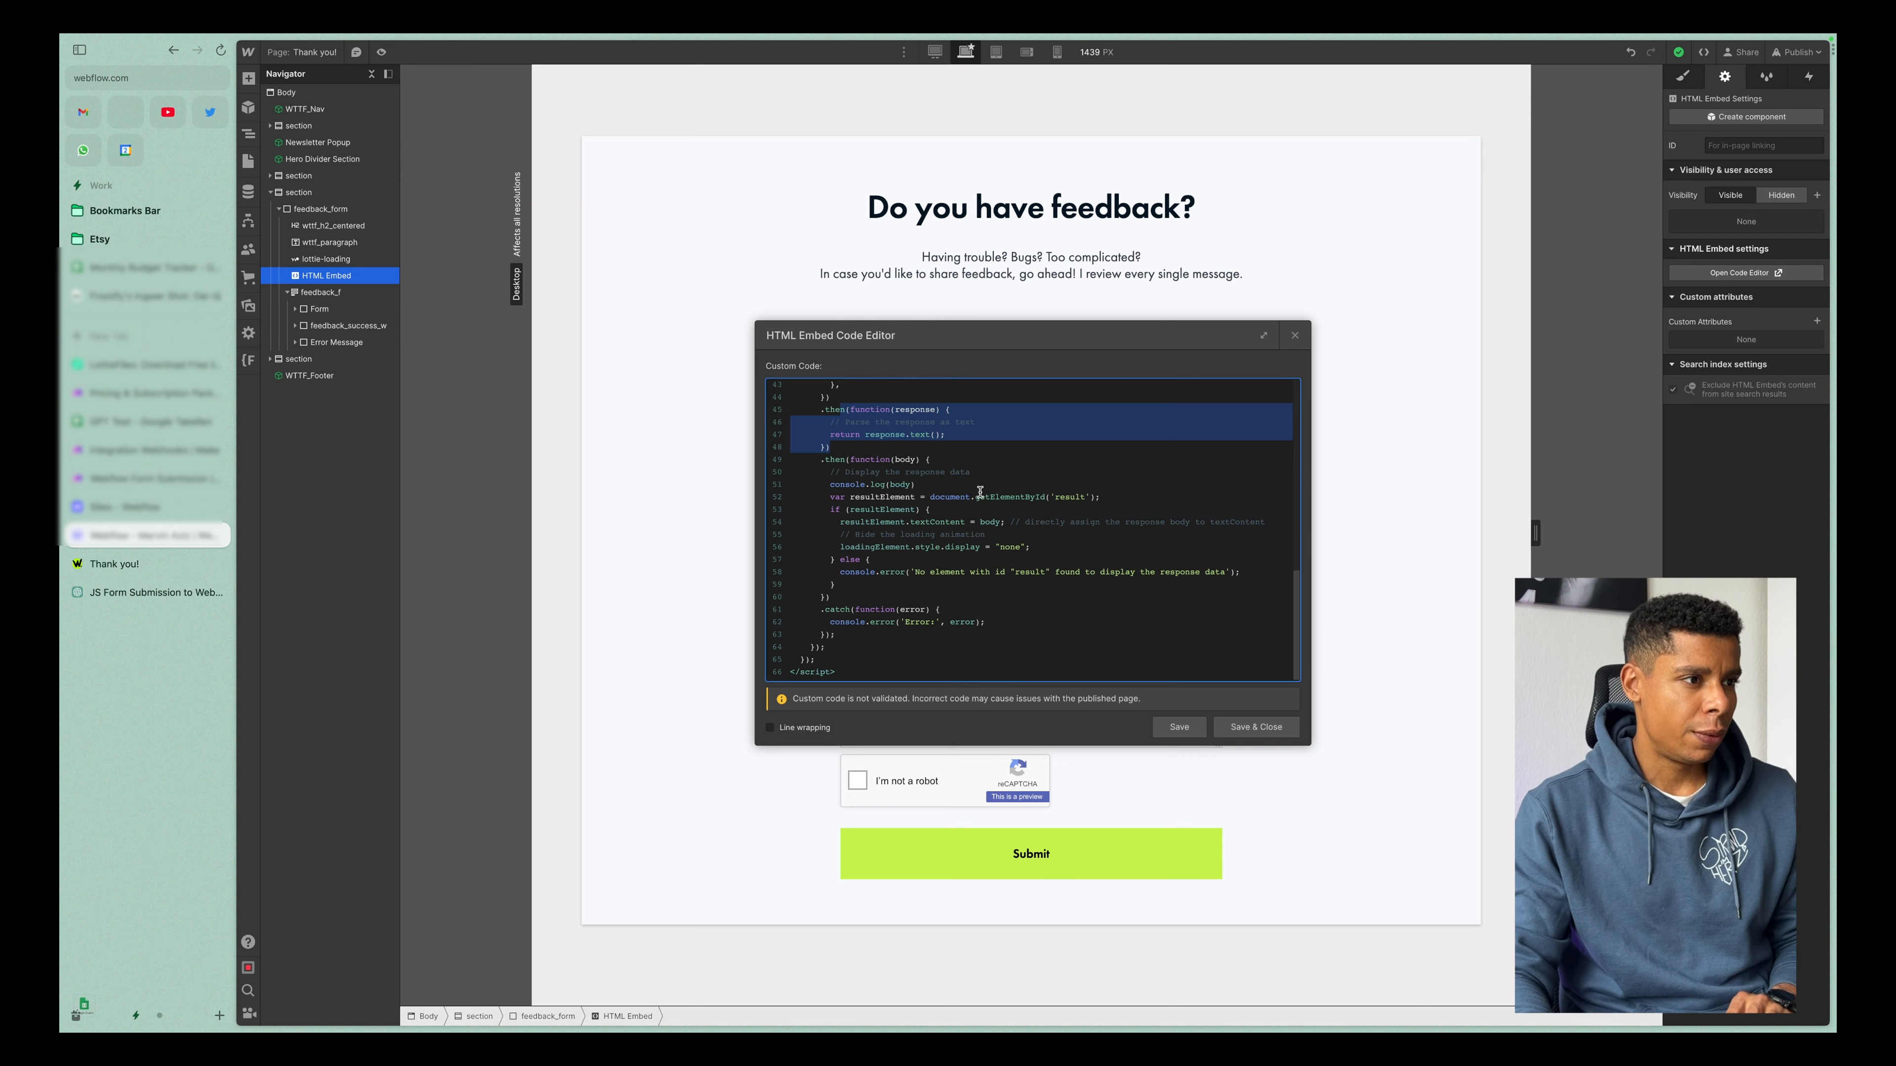
Examine how the code logs the response, assigns it to the result element, hides the loading animation and reports errors.
drag(823, 486, 922, 485)
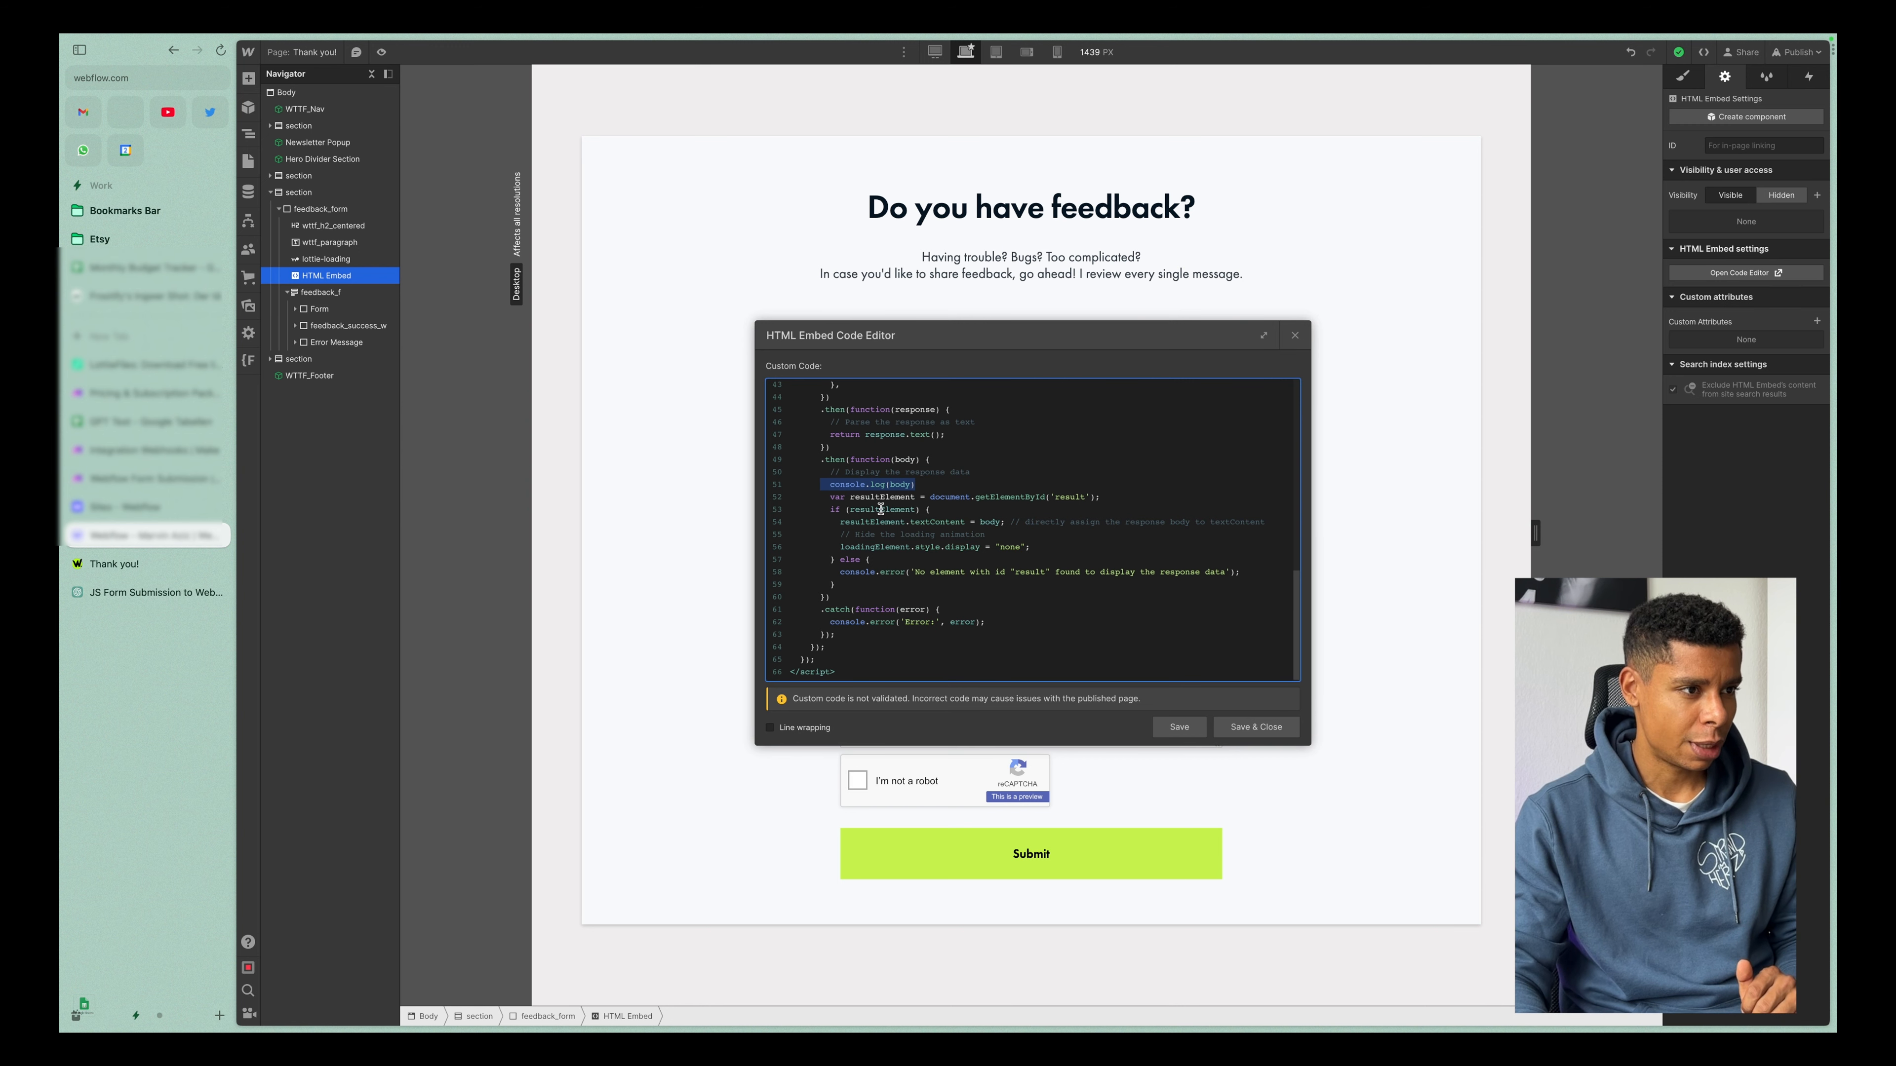
drag(816, 497, 1085, 491)
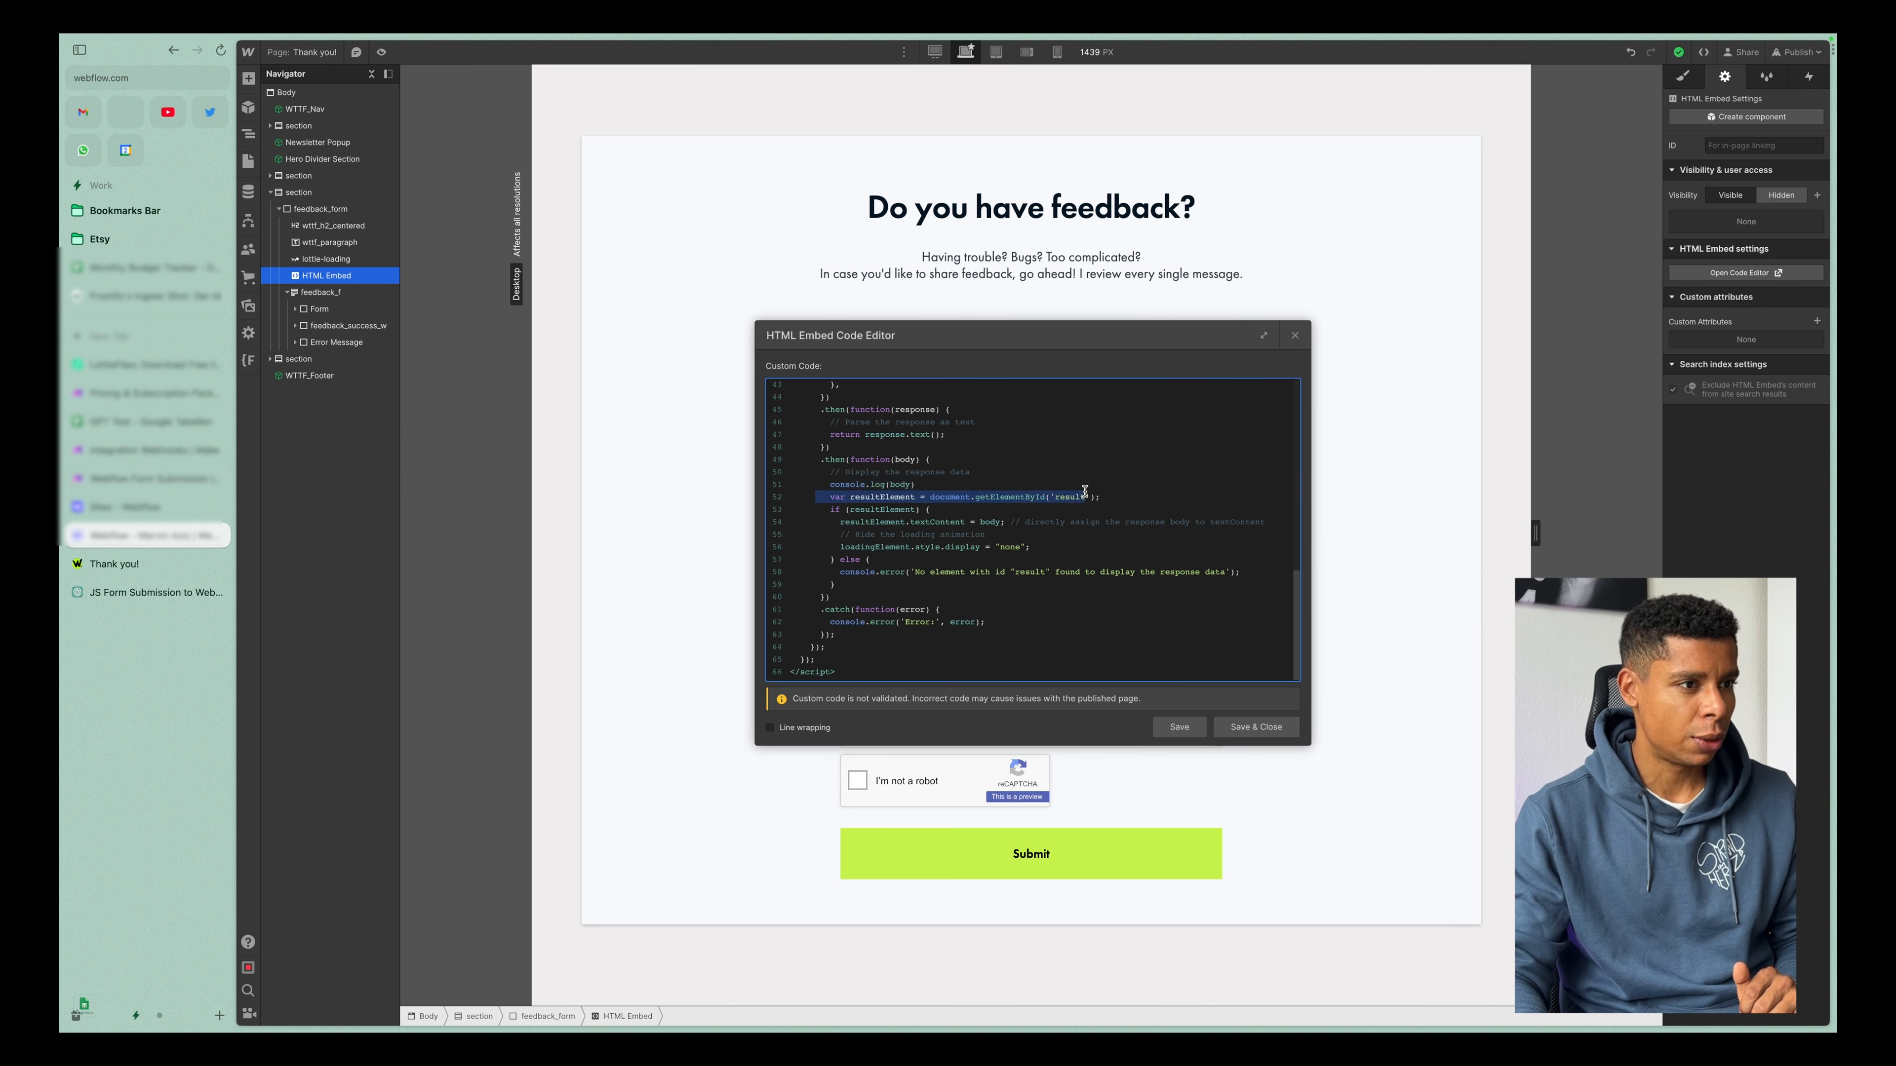
drag(825, 510, 936, 510)
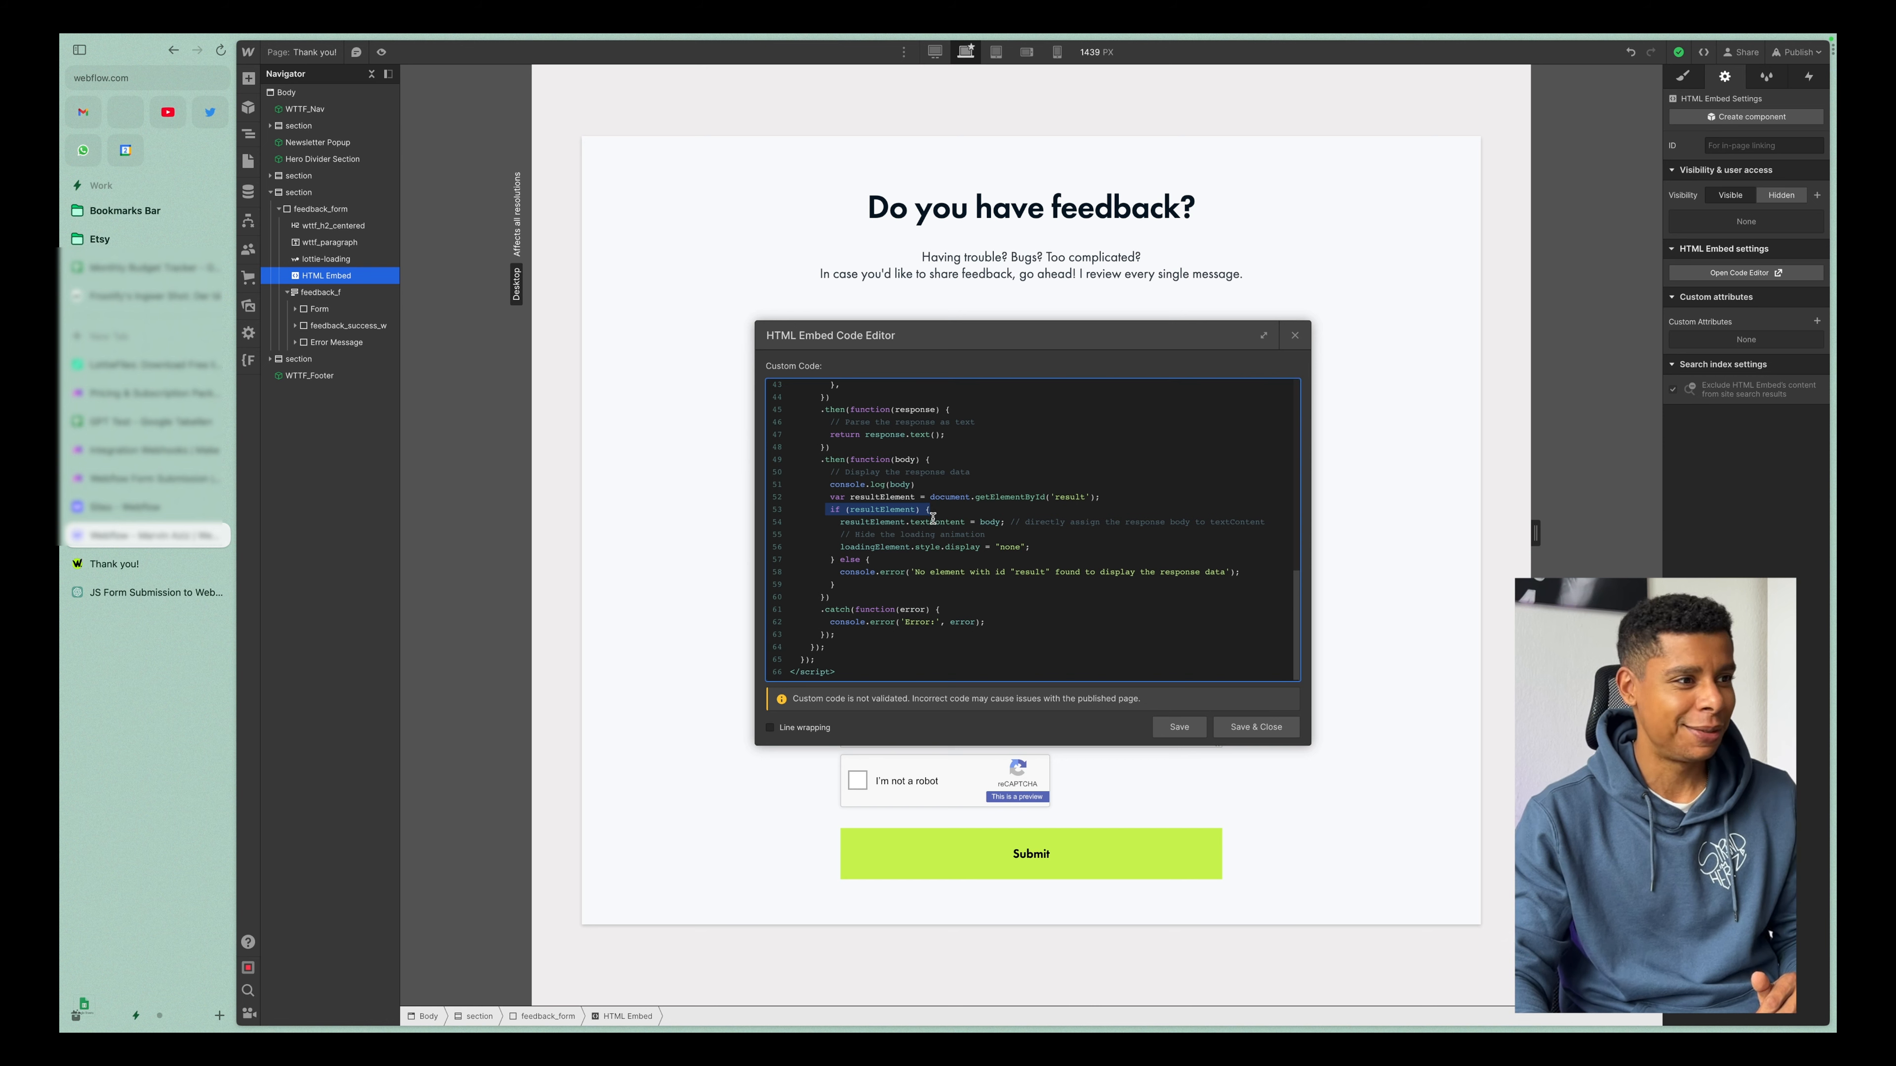
click(903, 530)
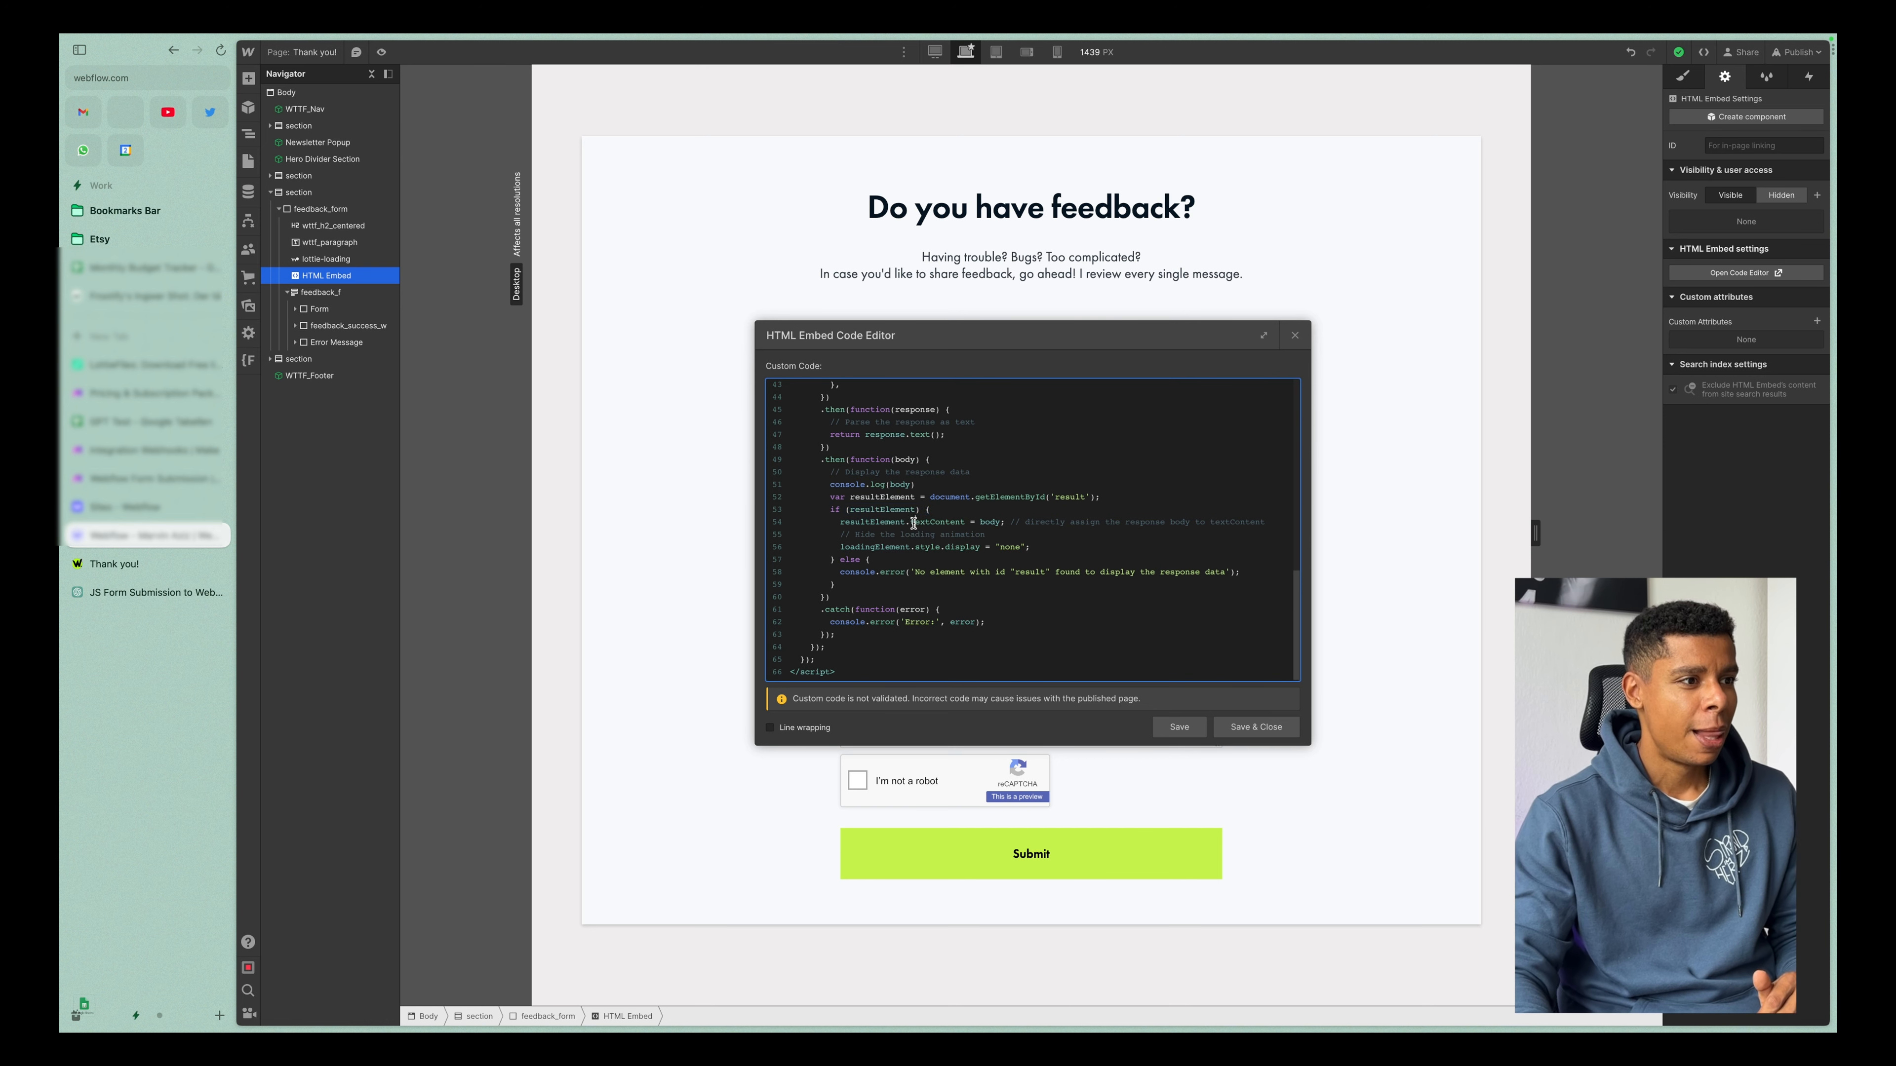
drag(836, 522, 1017, 522)
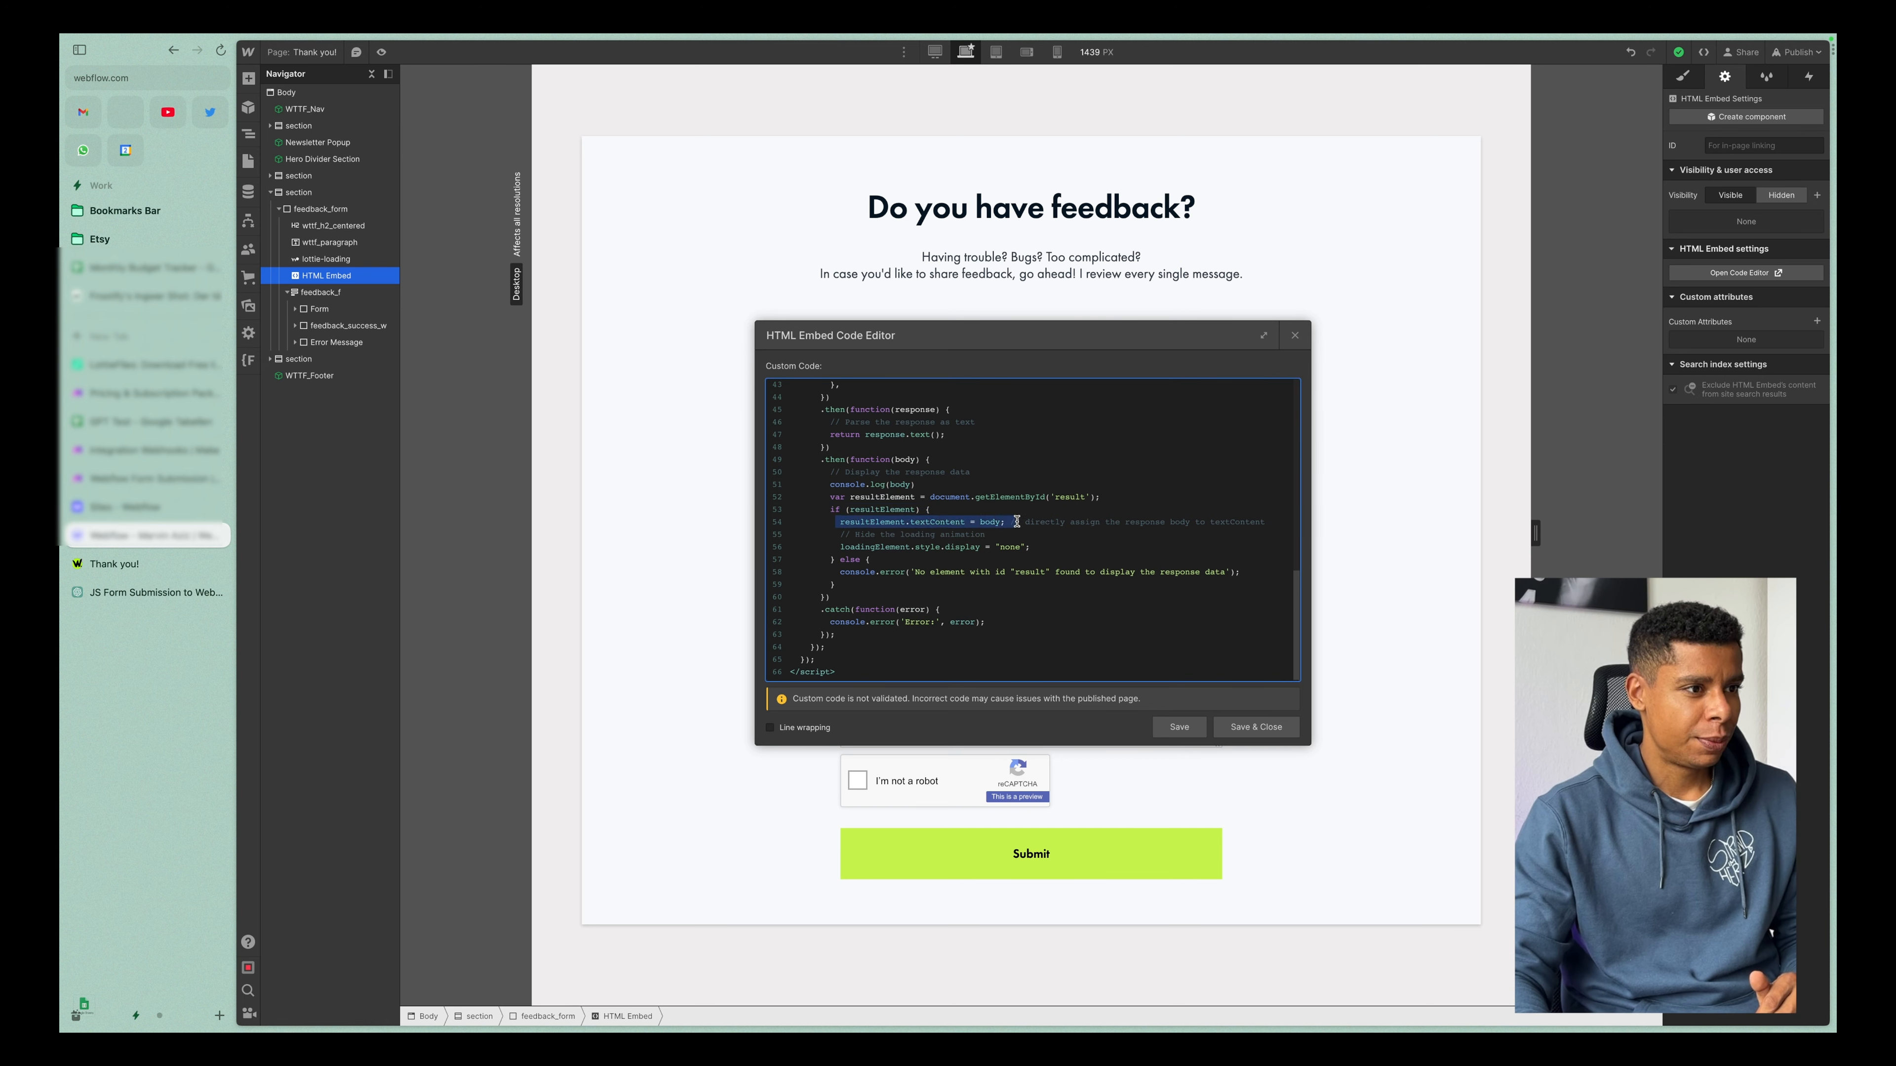
drag(1017, 522, 1023, 523)
drag(840, 550, 1042, 552)
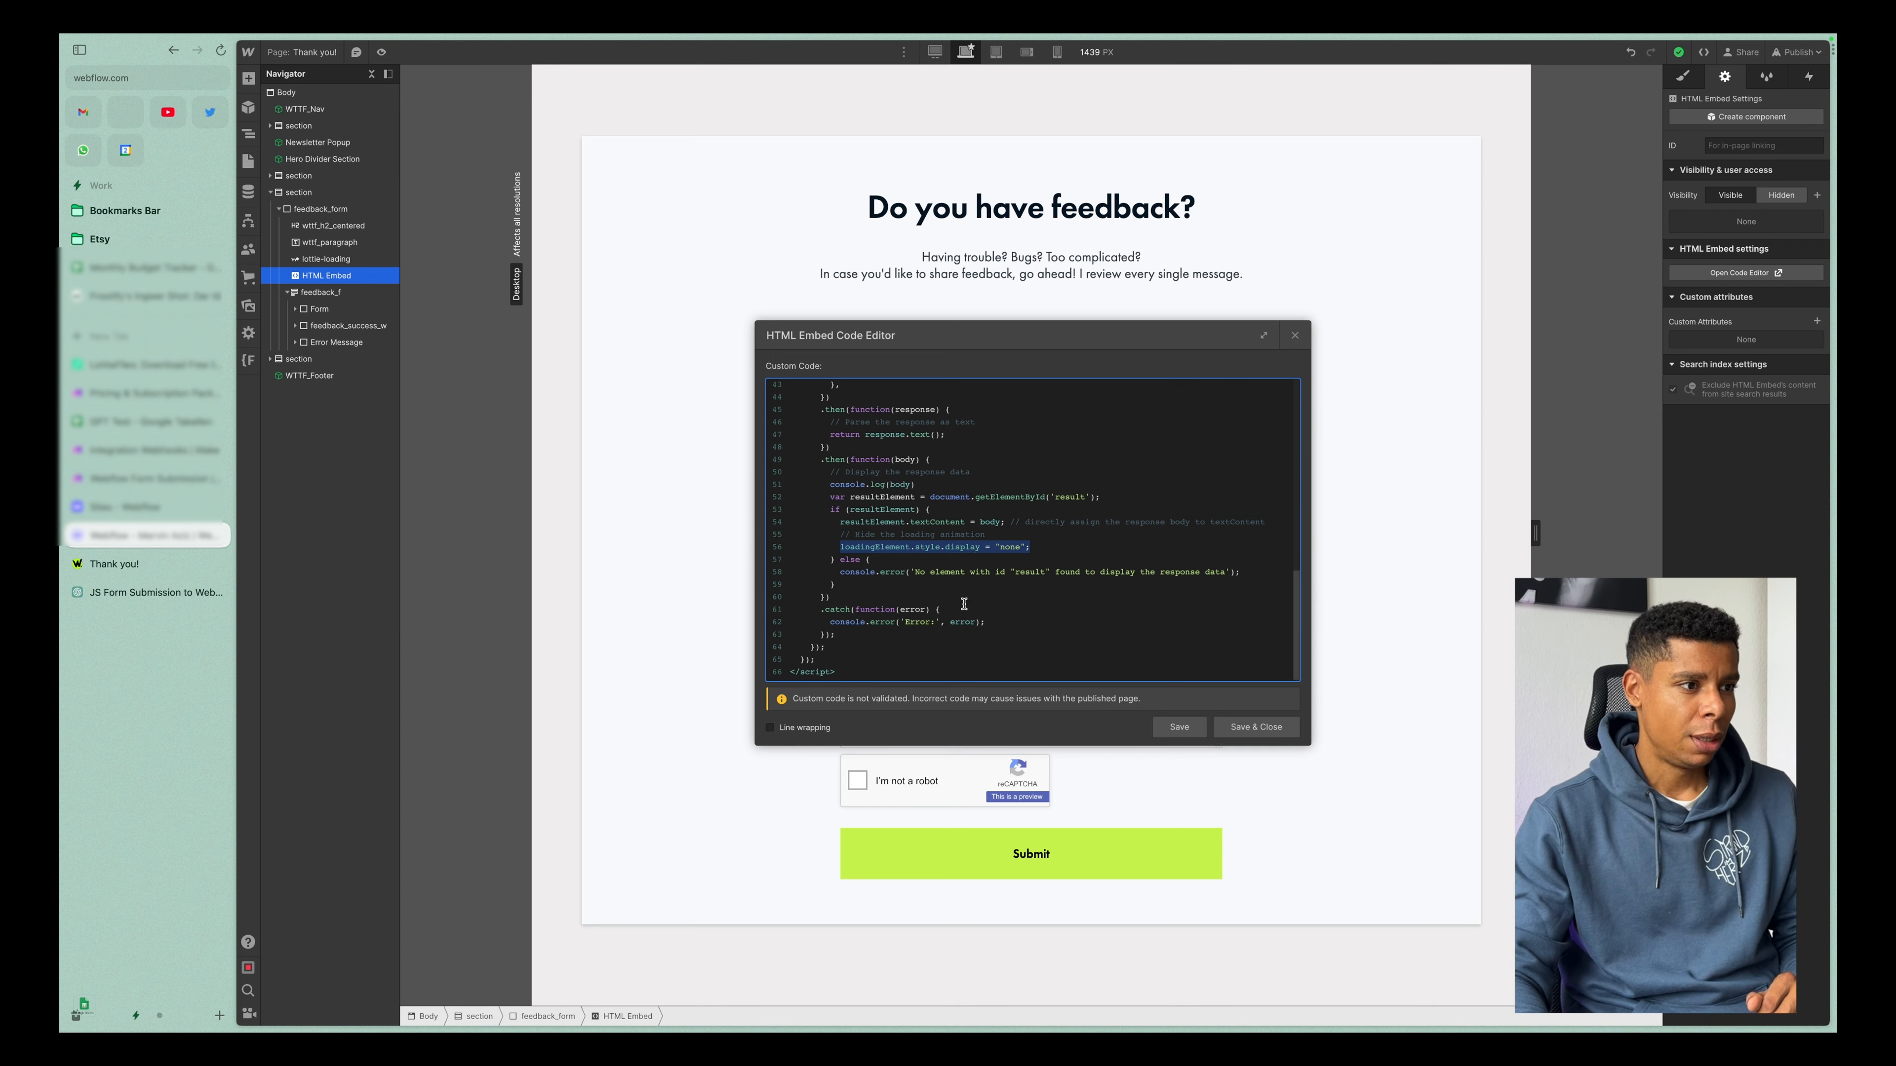
drag(848, 572, 1014, 591)
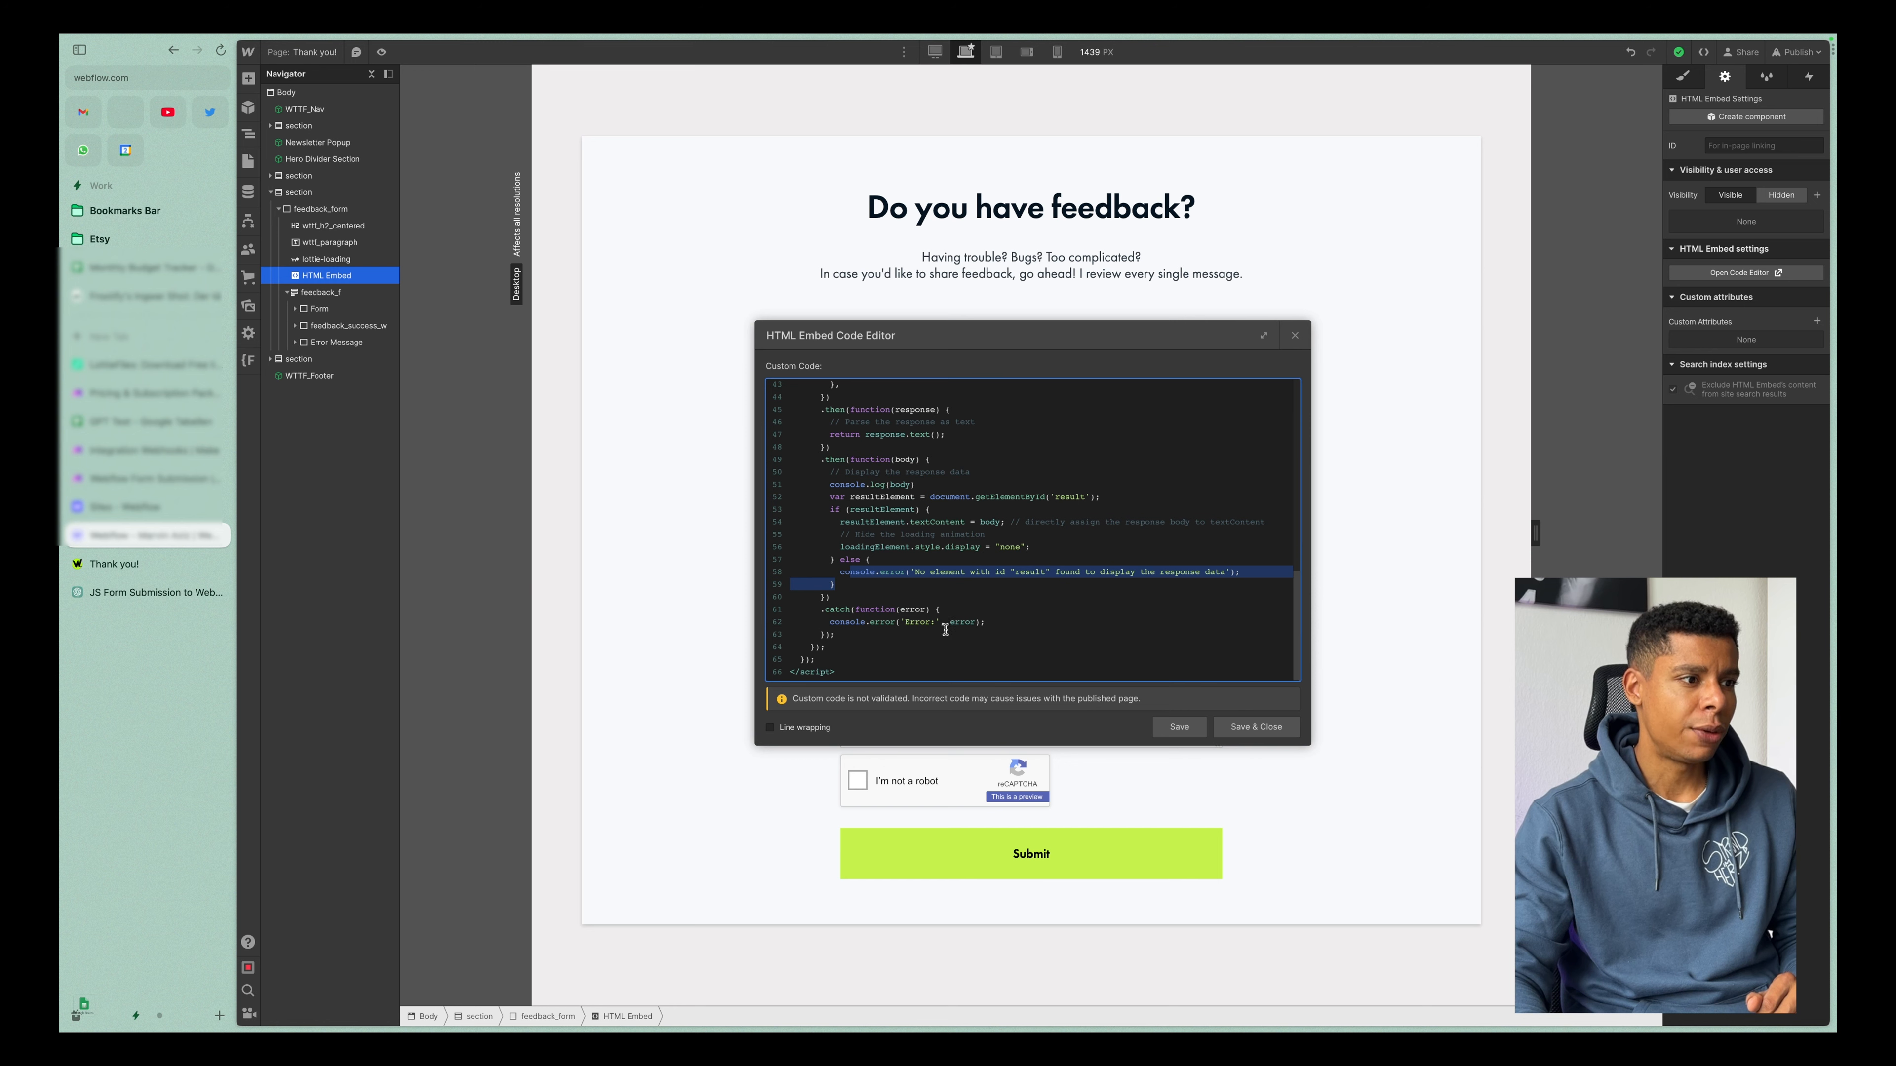
click(824, 608)
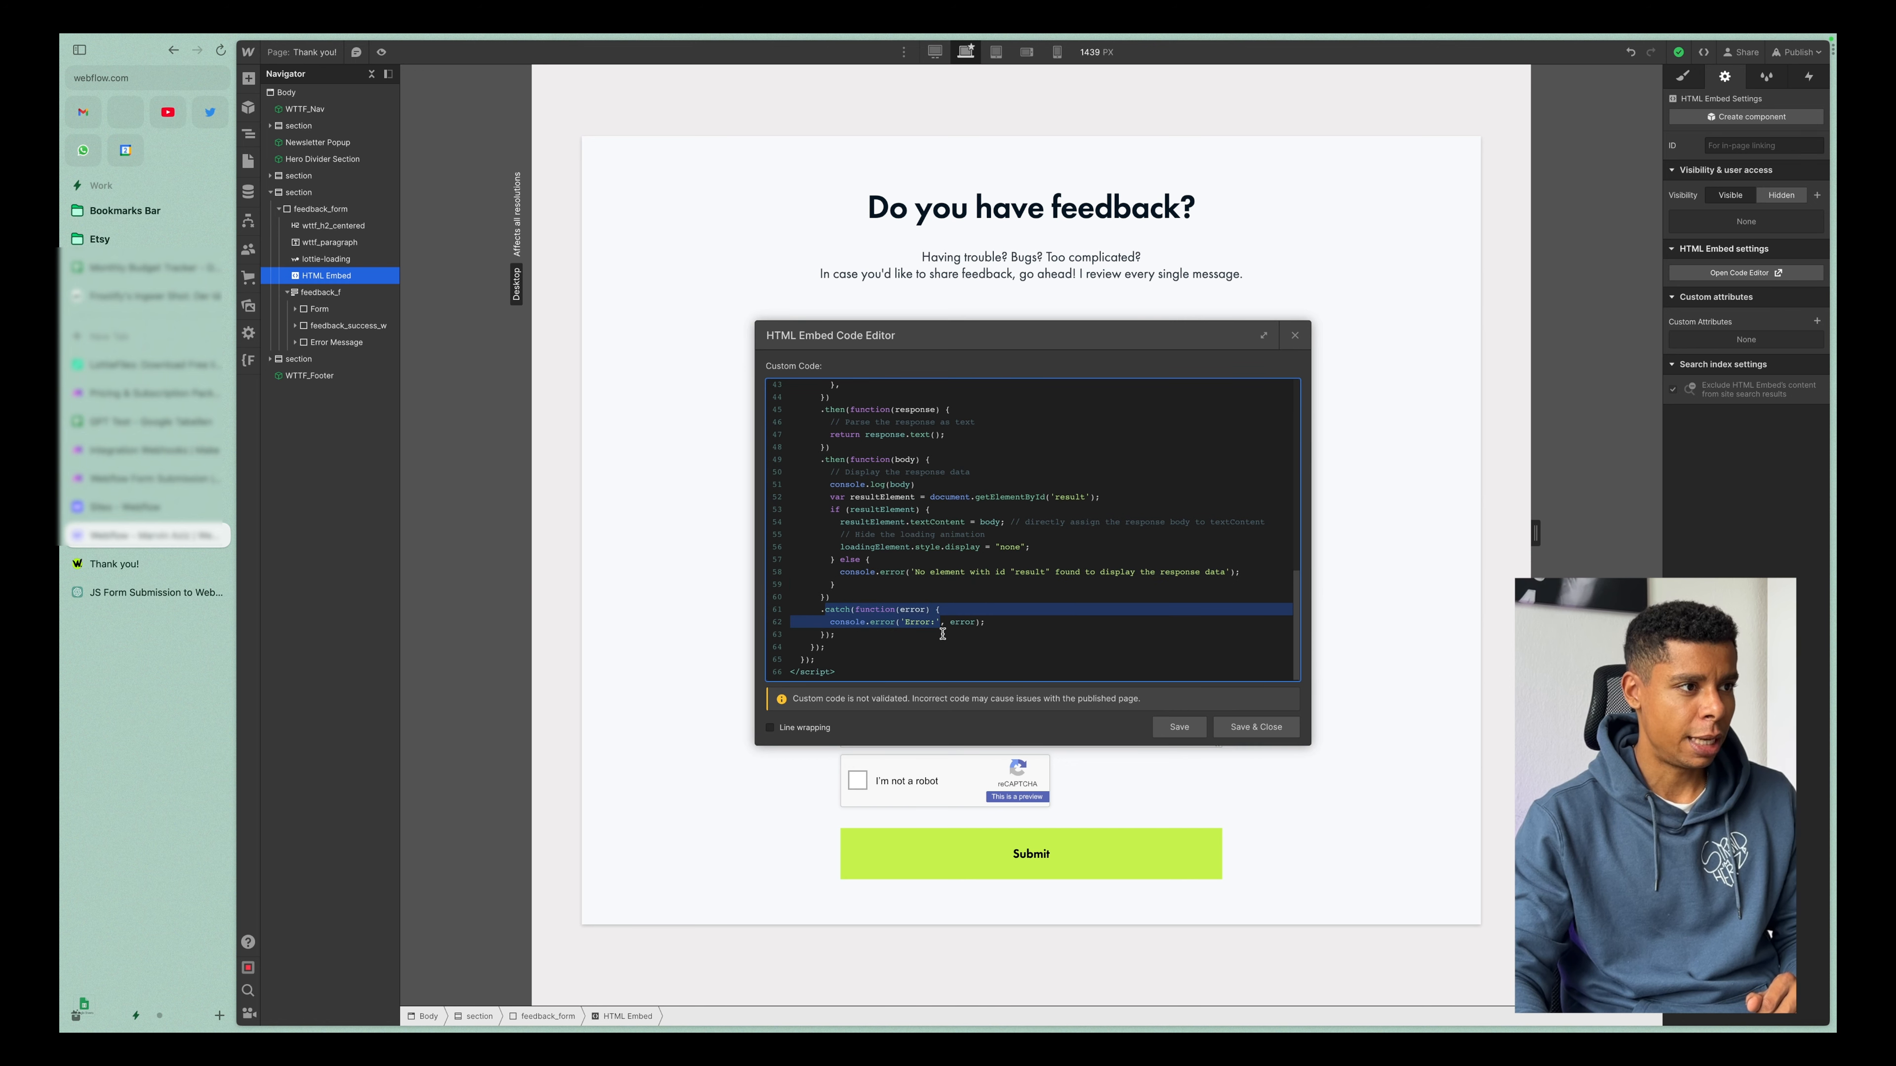
scroll(942, 634, up, 10)
Save and close the HTML Embed code, and open the site's publishing options.
click(1256, 727)
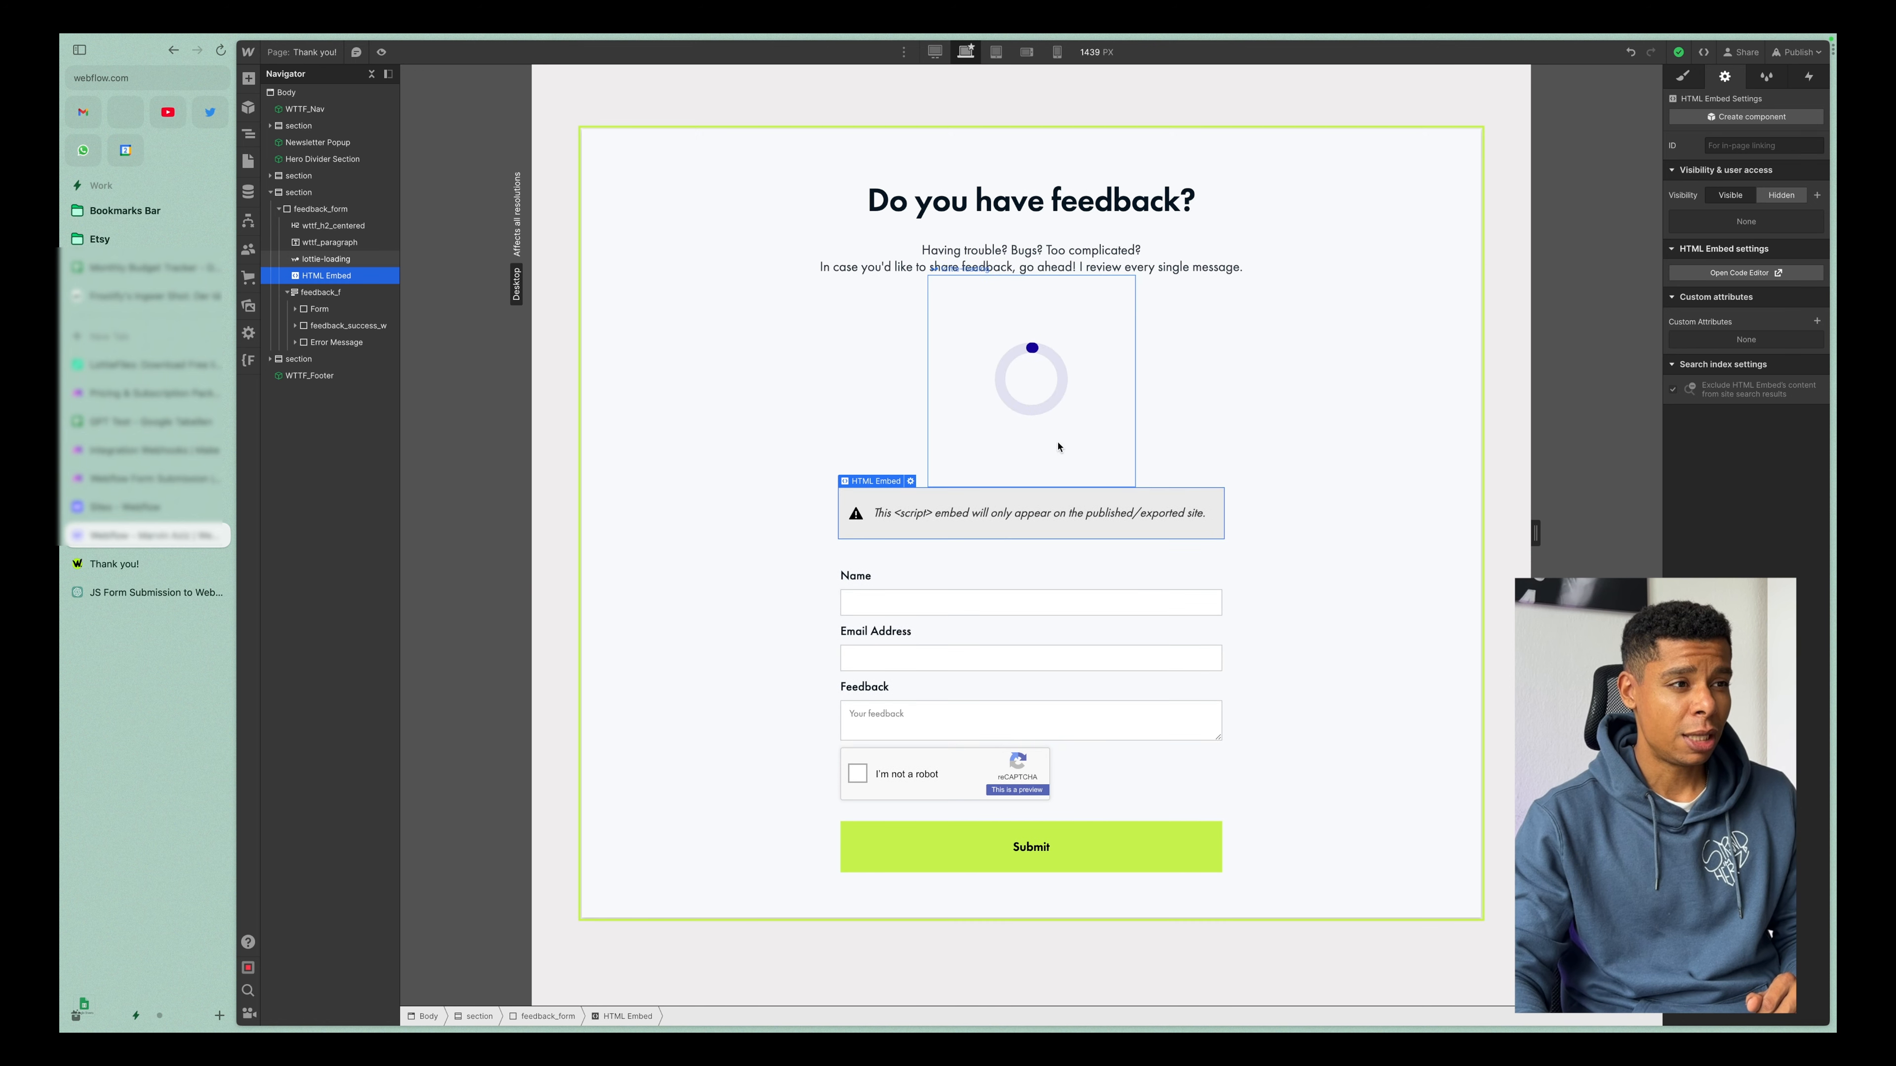
double_click(997, 523)
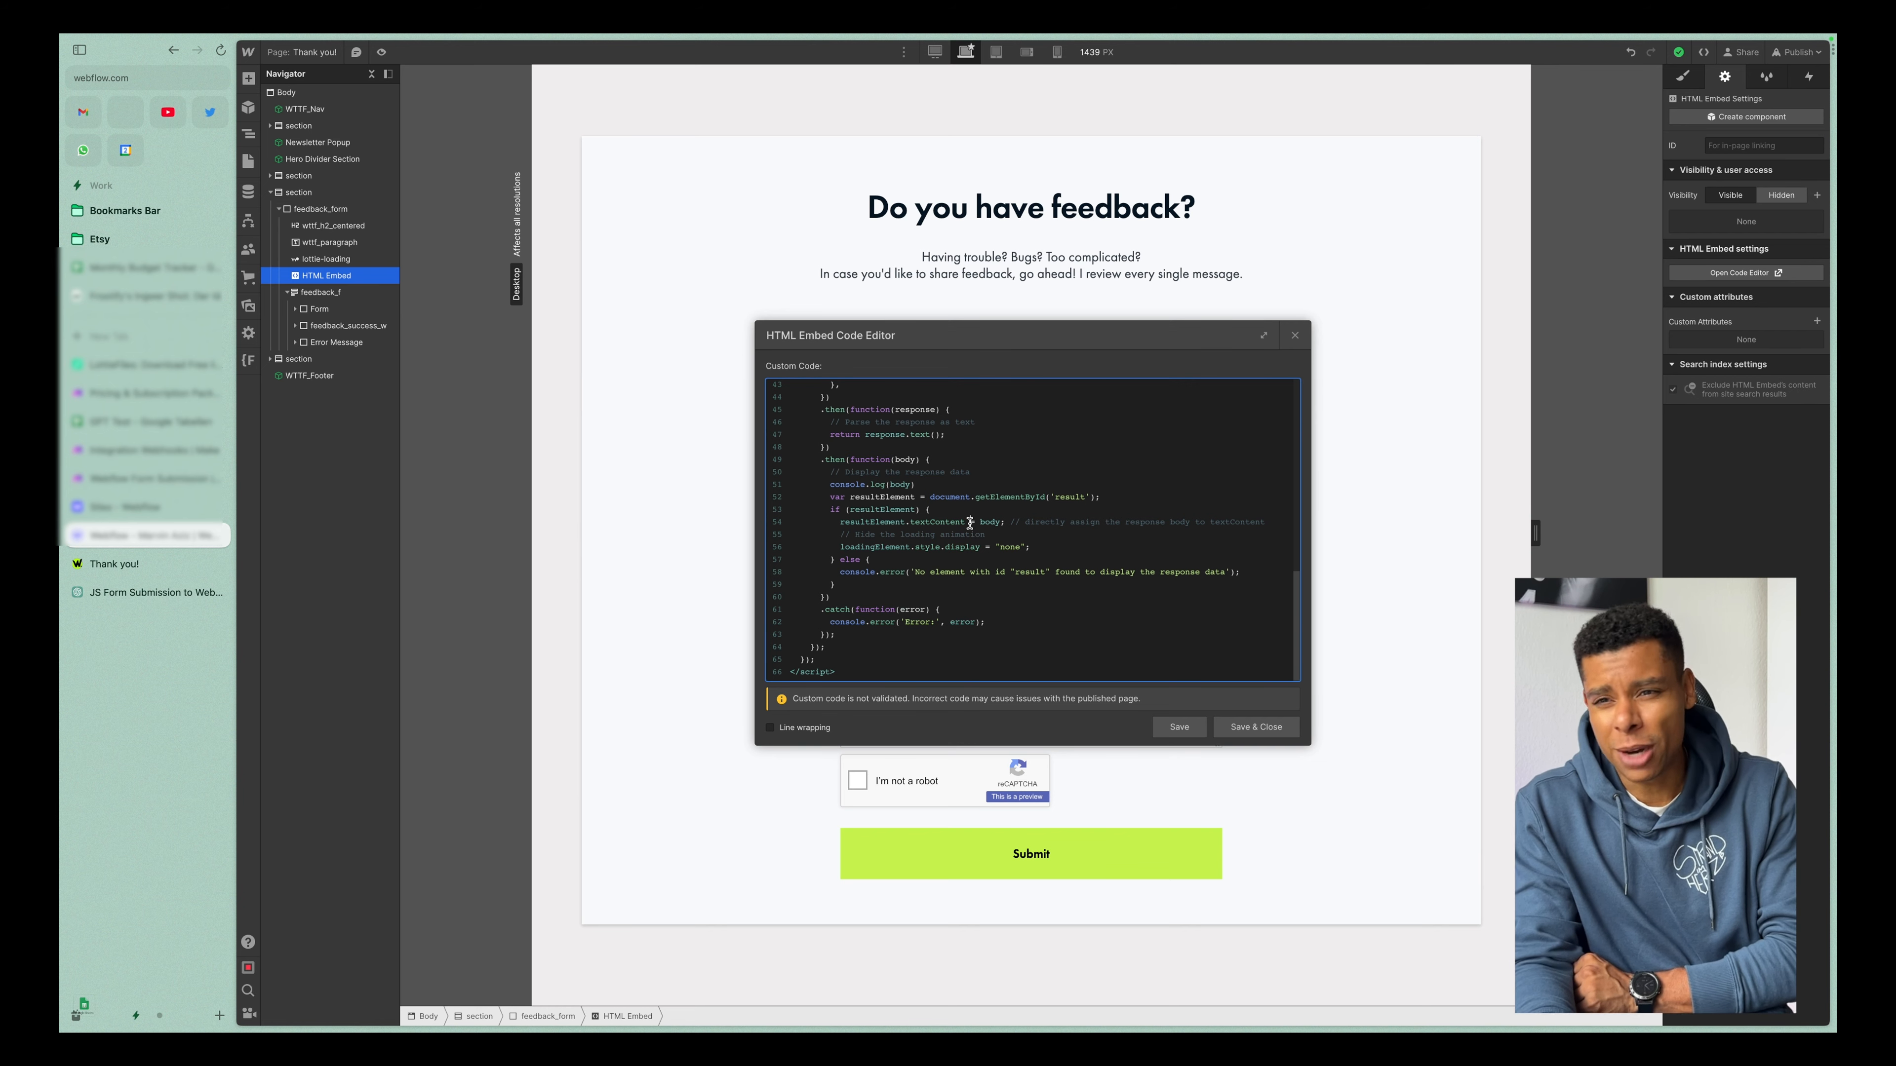
click(1255, 727)
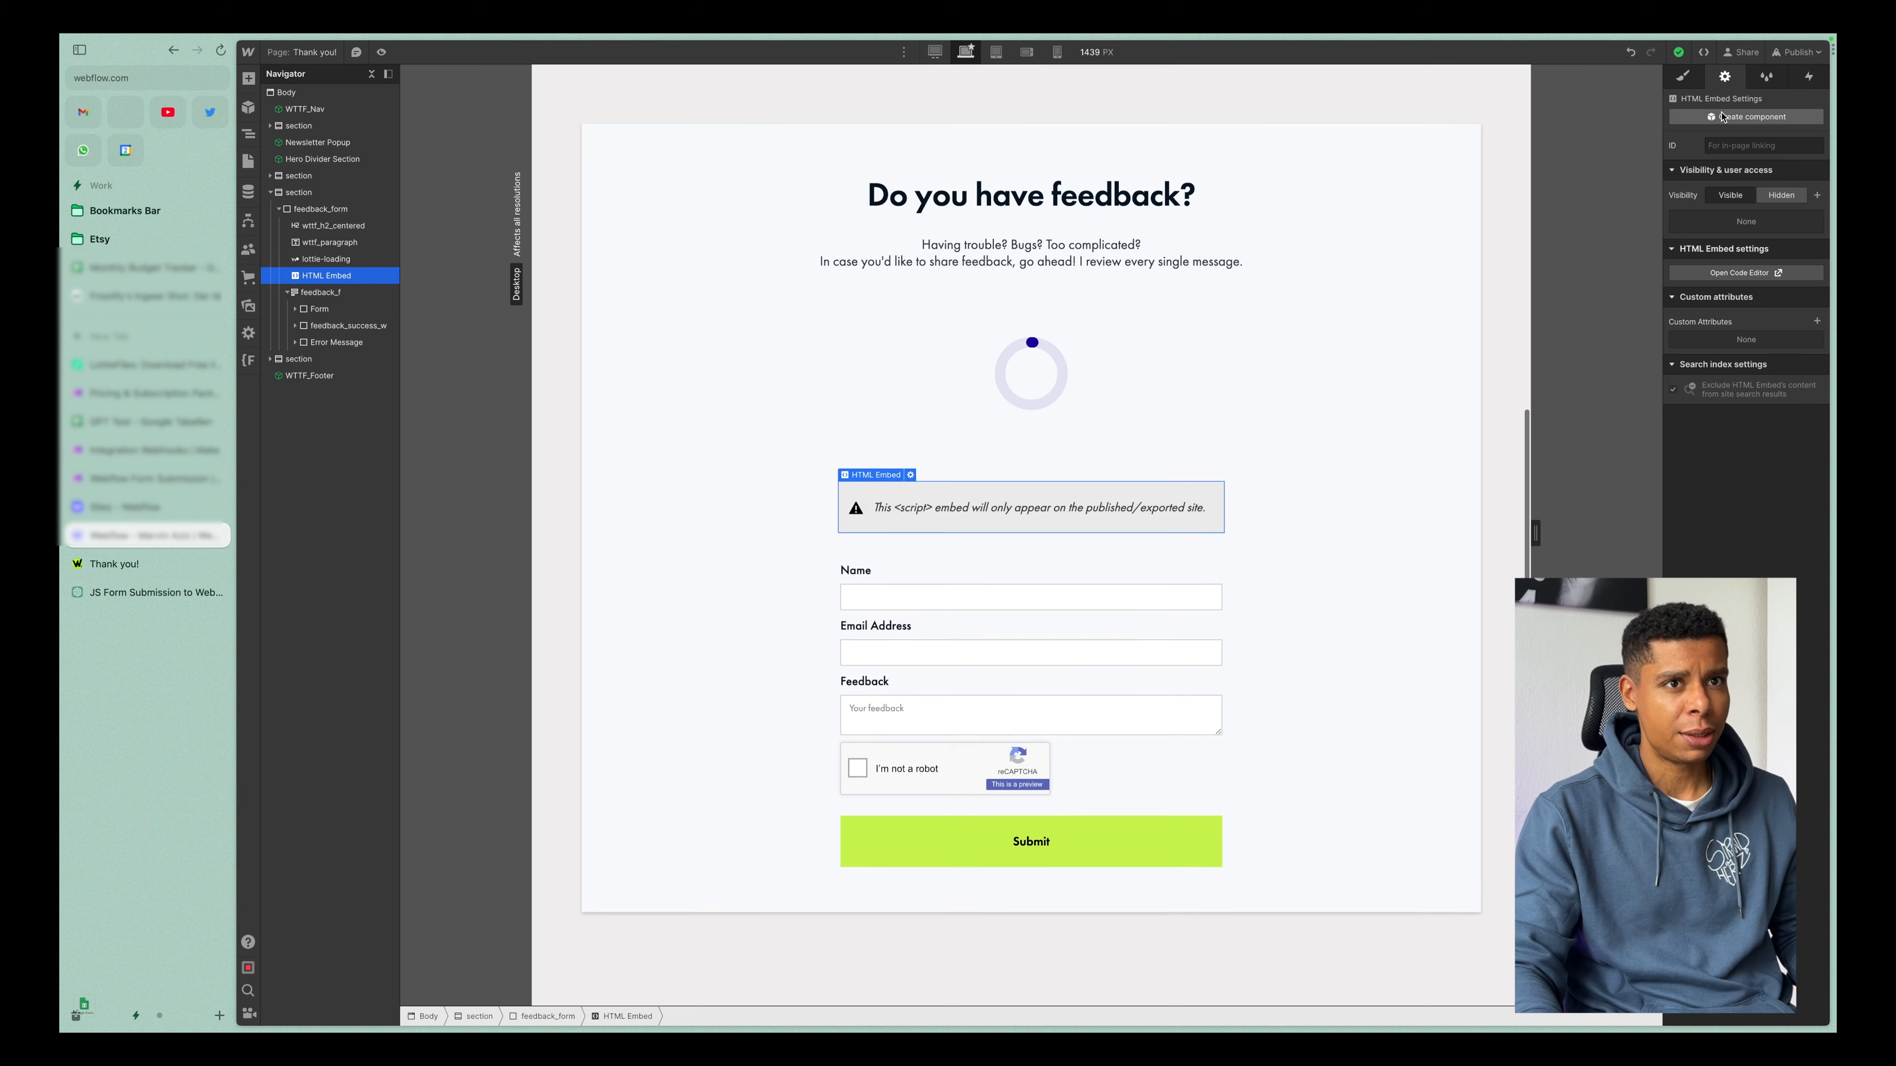
click(1809, 57)
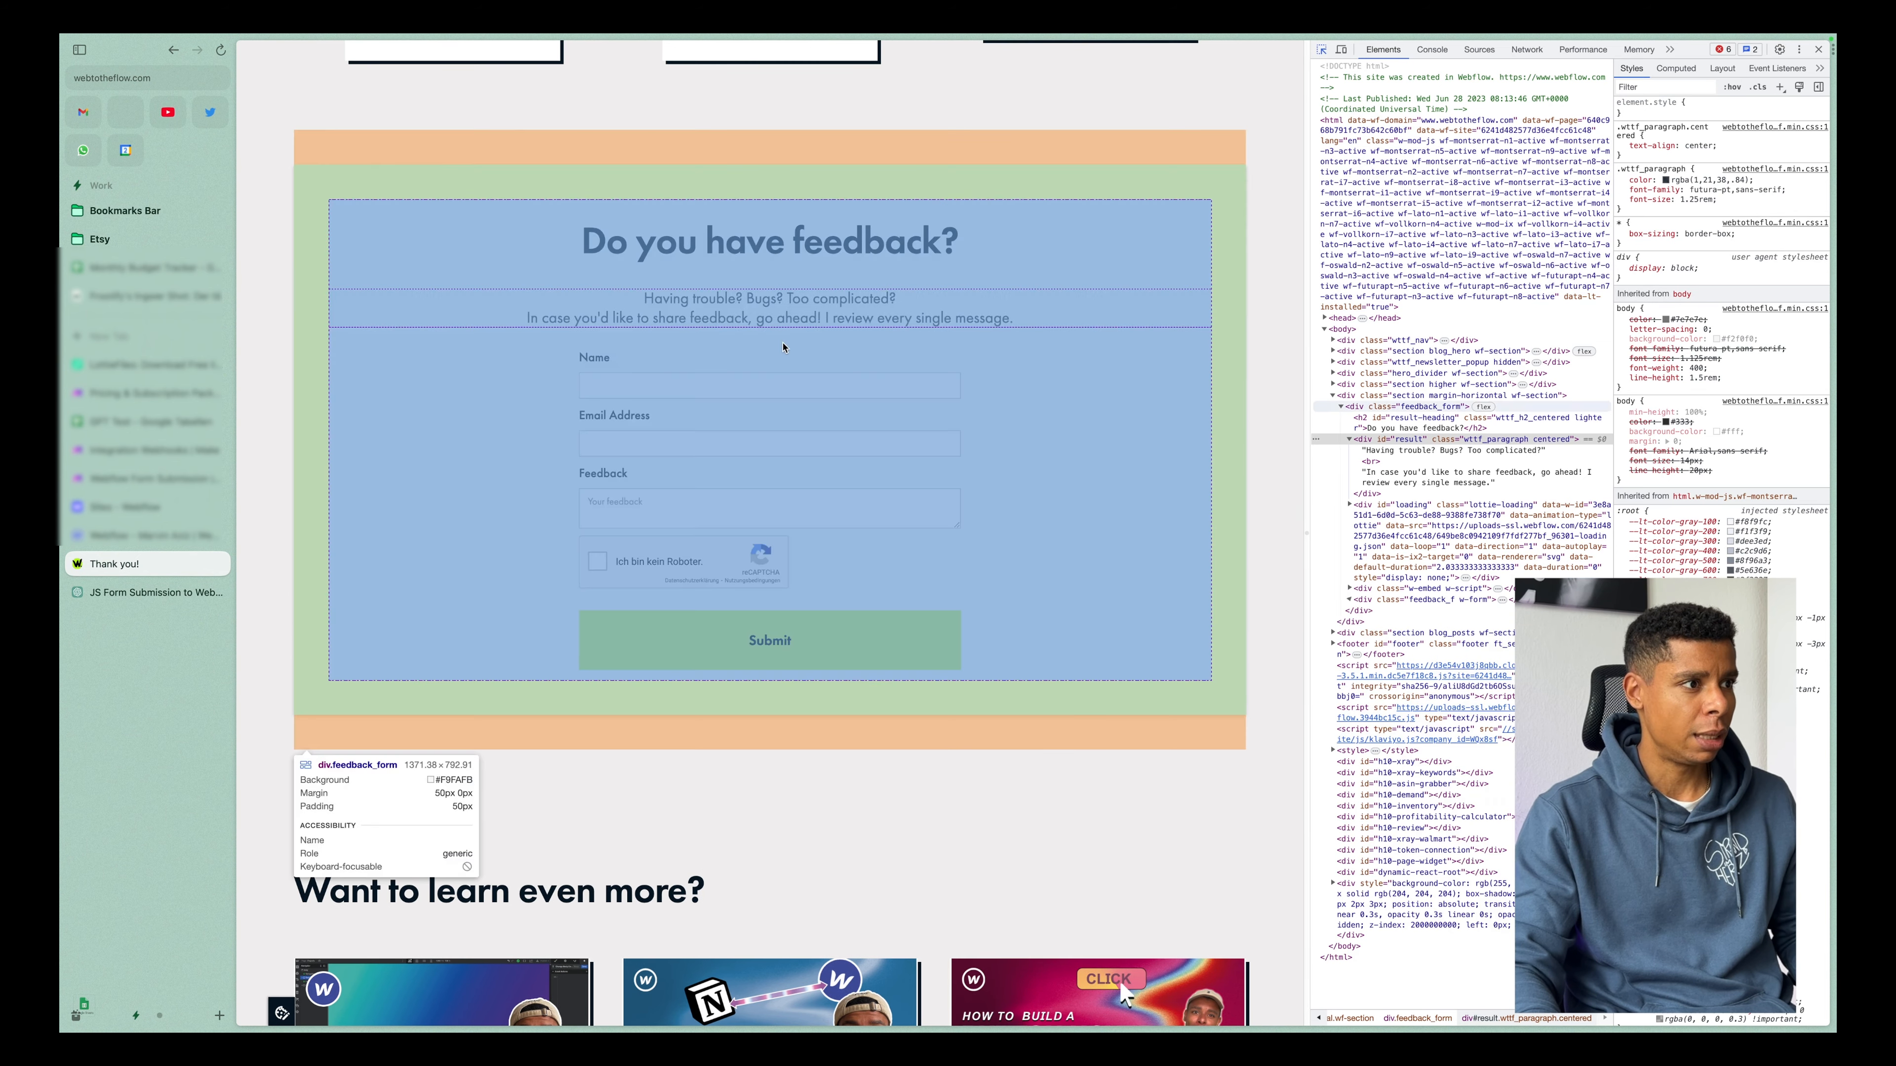
Inspect the feedback form on the live Thank you page and set the loading element's inline display style to block.
click(1448, 408)
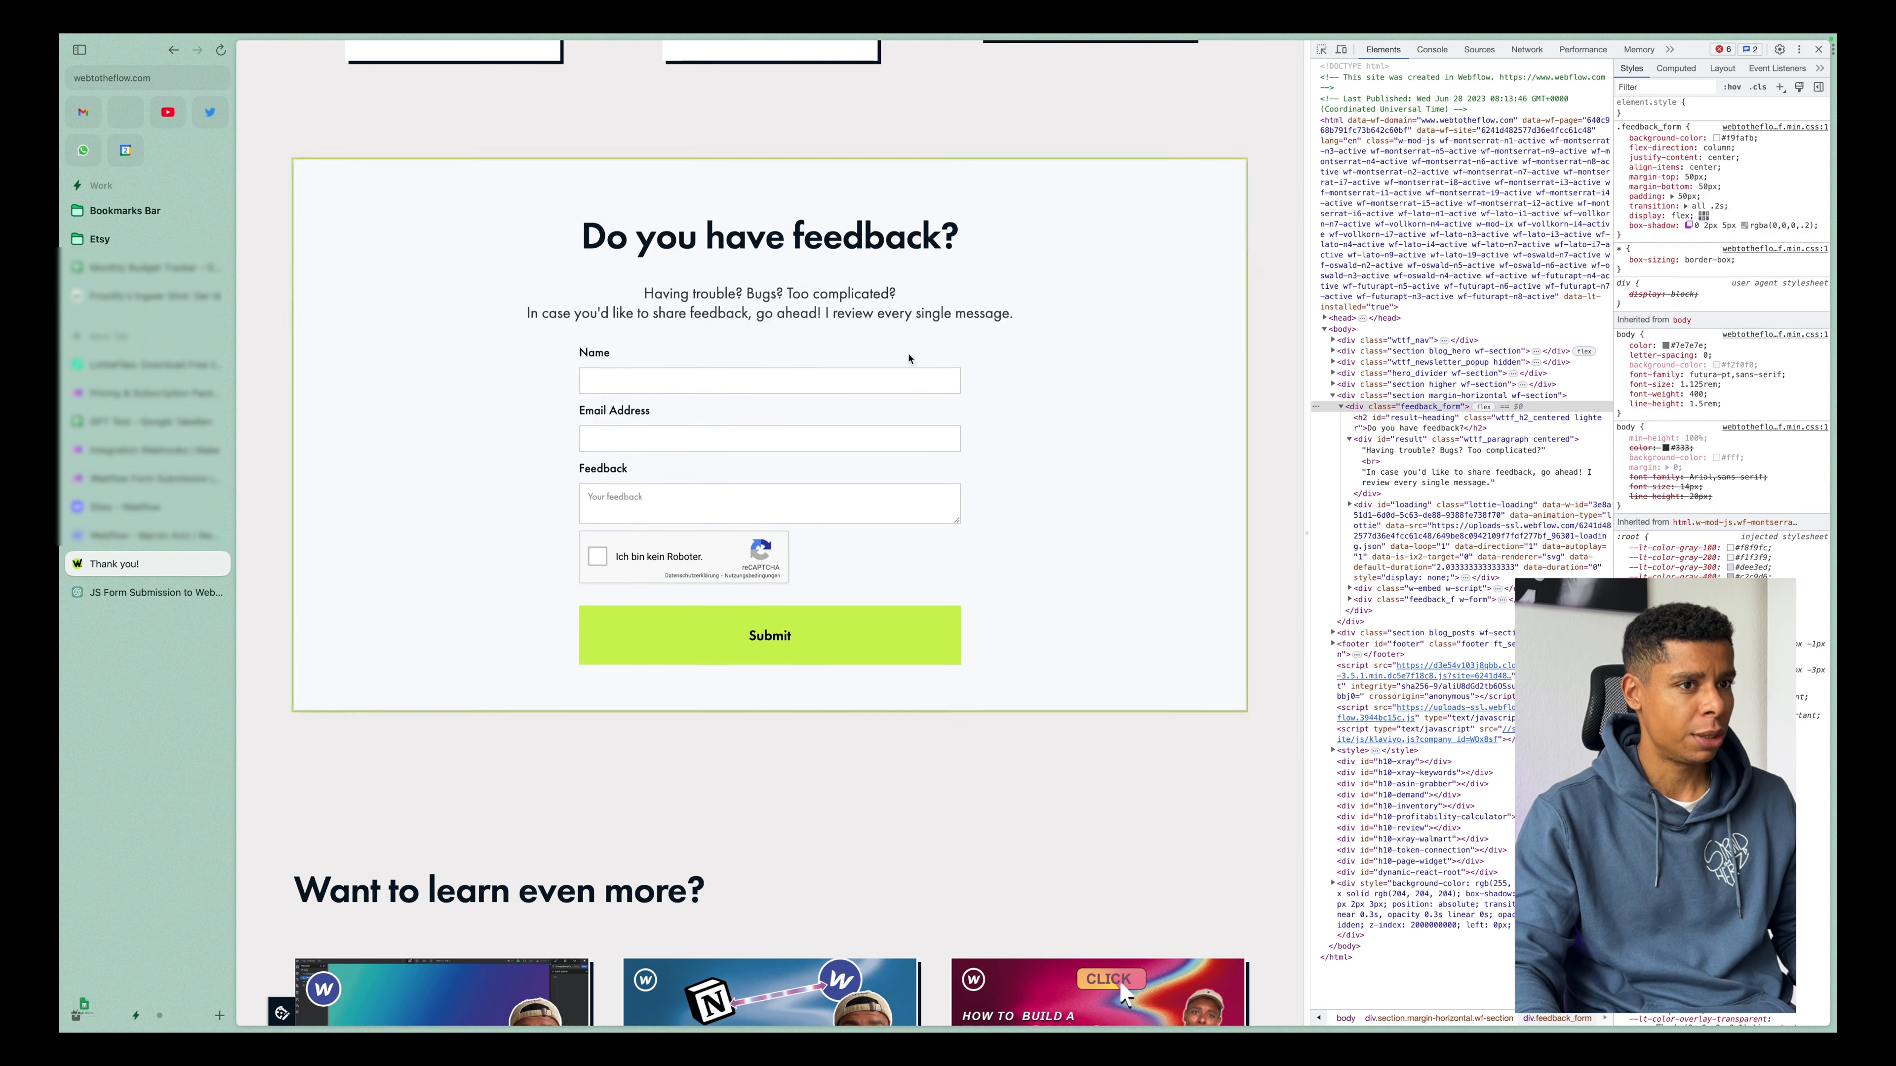
click(1428, 521)
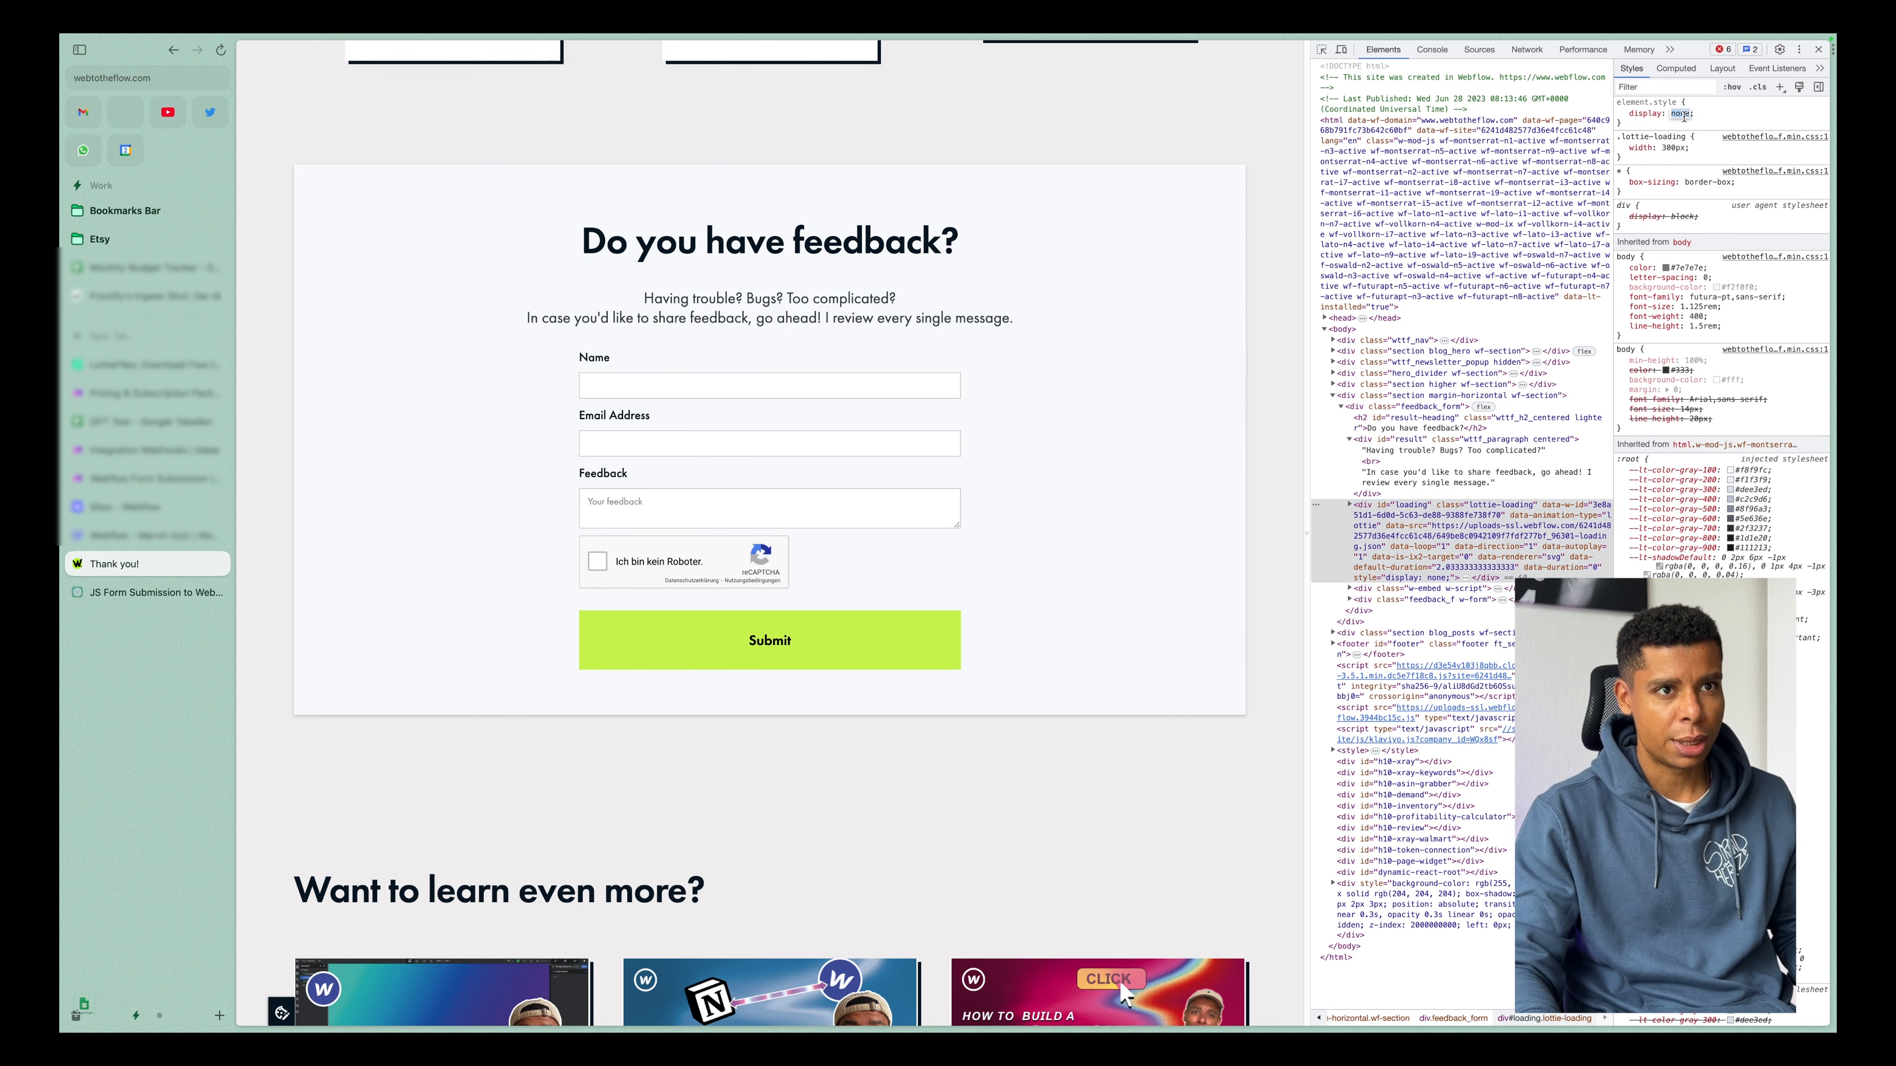
text(block)
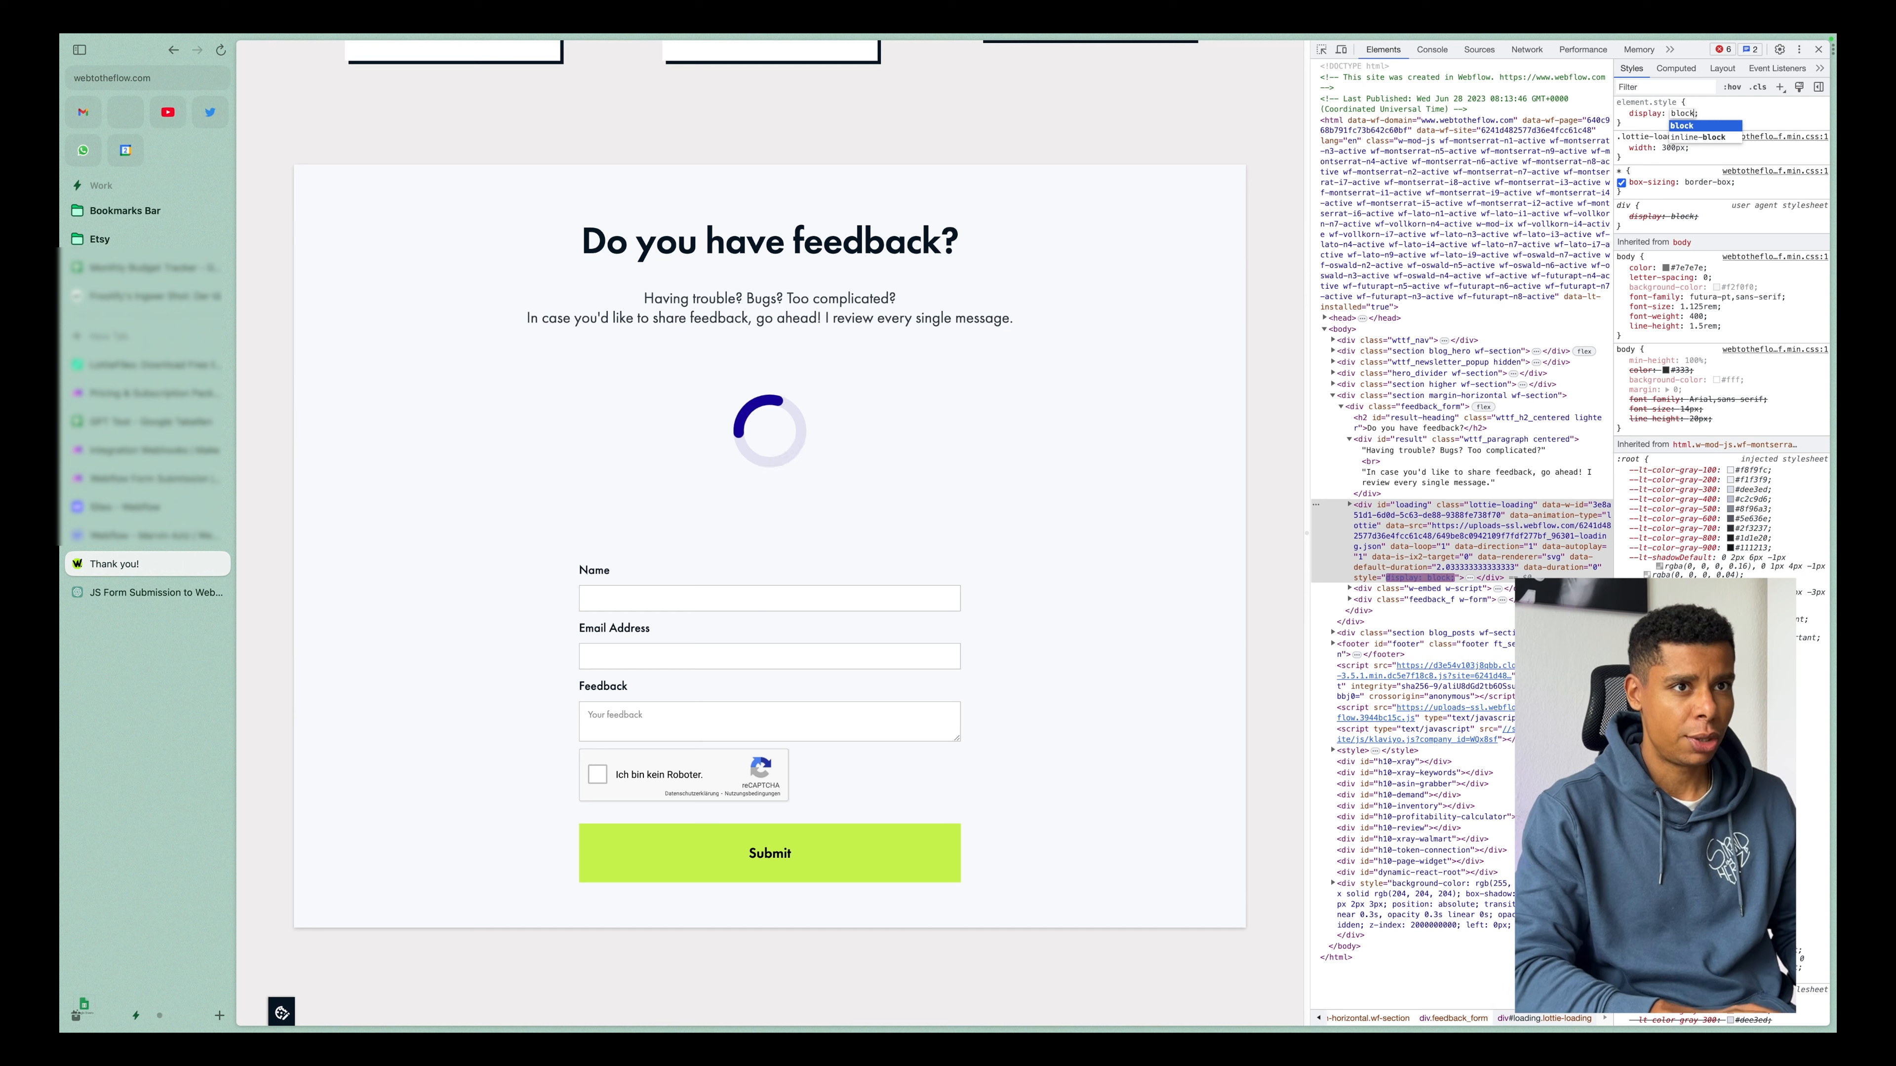
Set the loading element's inline display style back to none in the live page's inspector.
key(BackSpace)
key(BackSpace)
key(BackSpace)
key(BackSpace)
key(BackSpace)
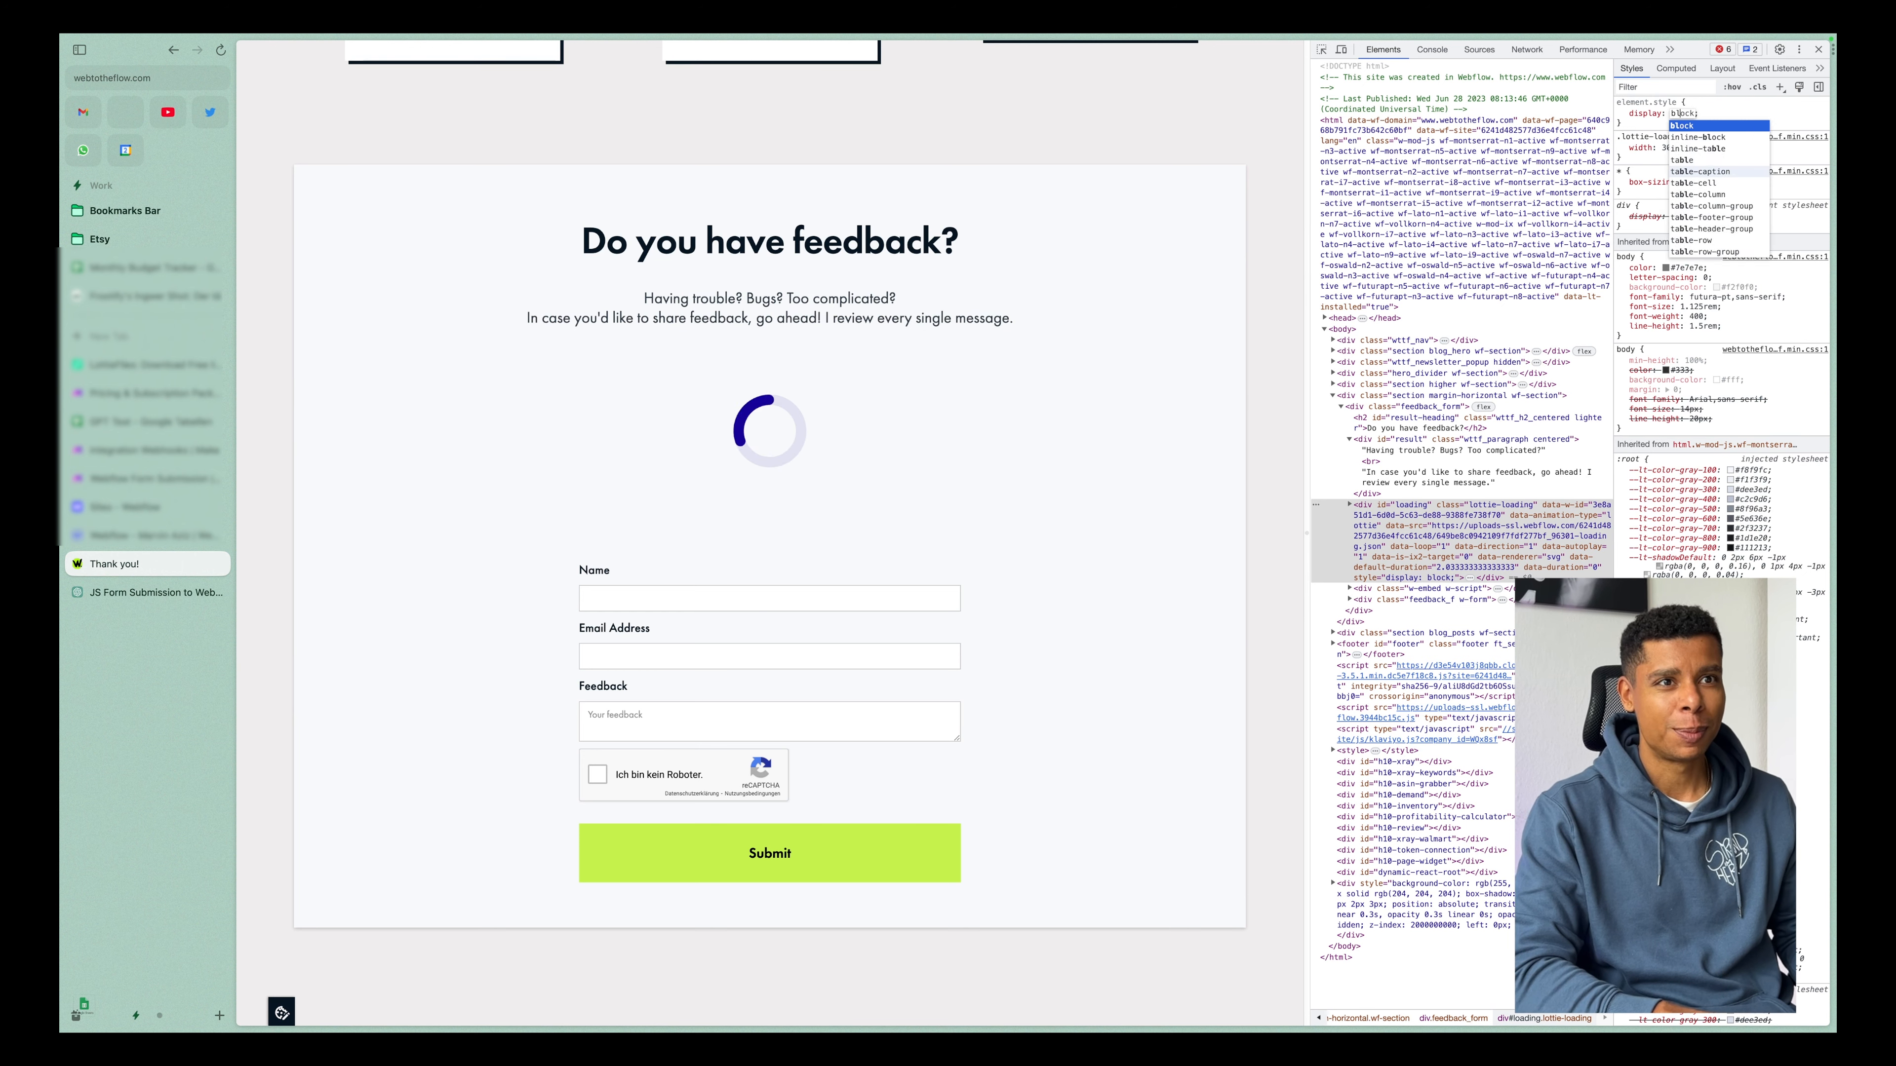
text(none)
key(Return)
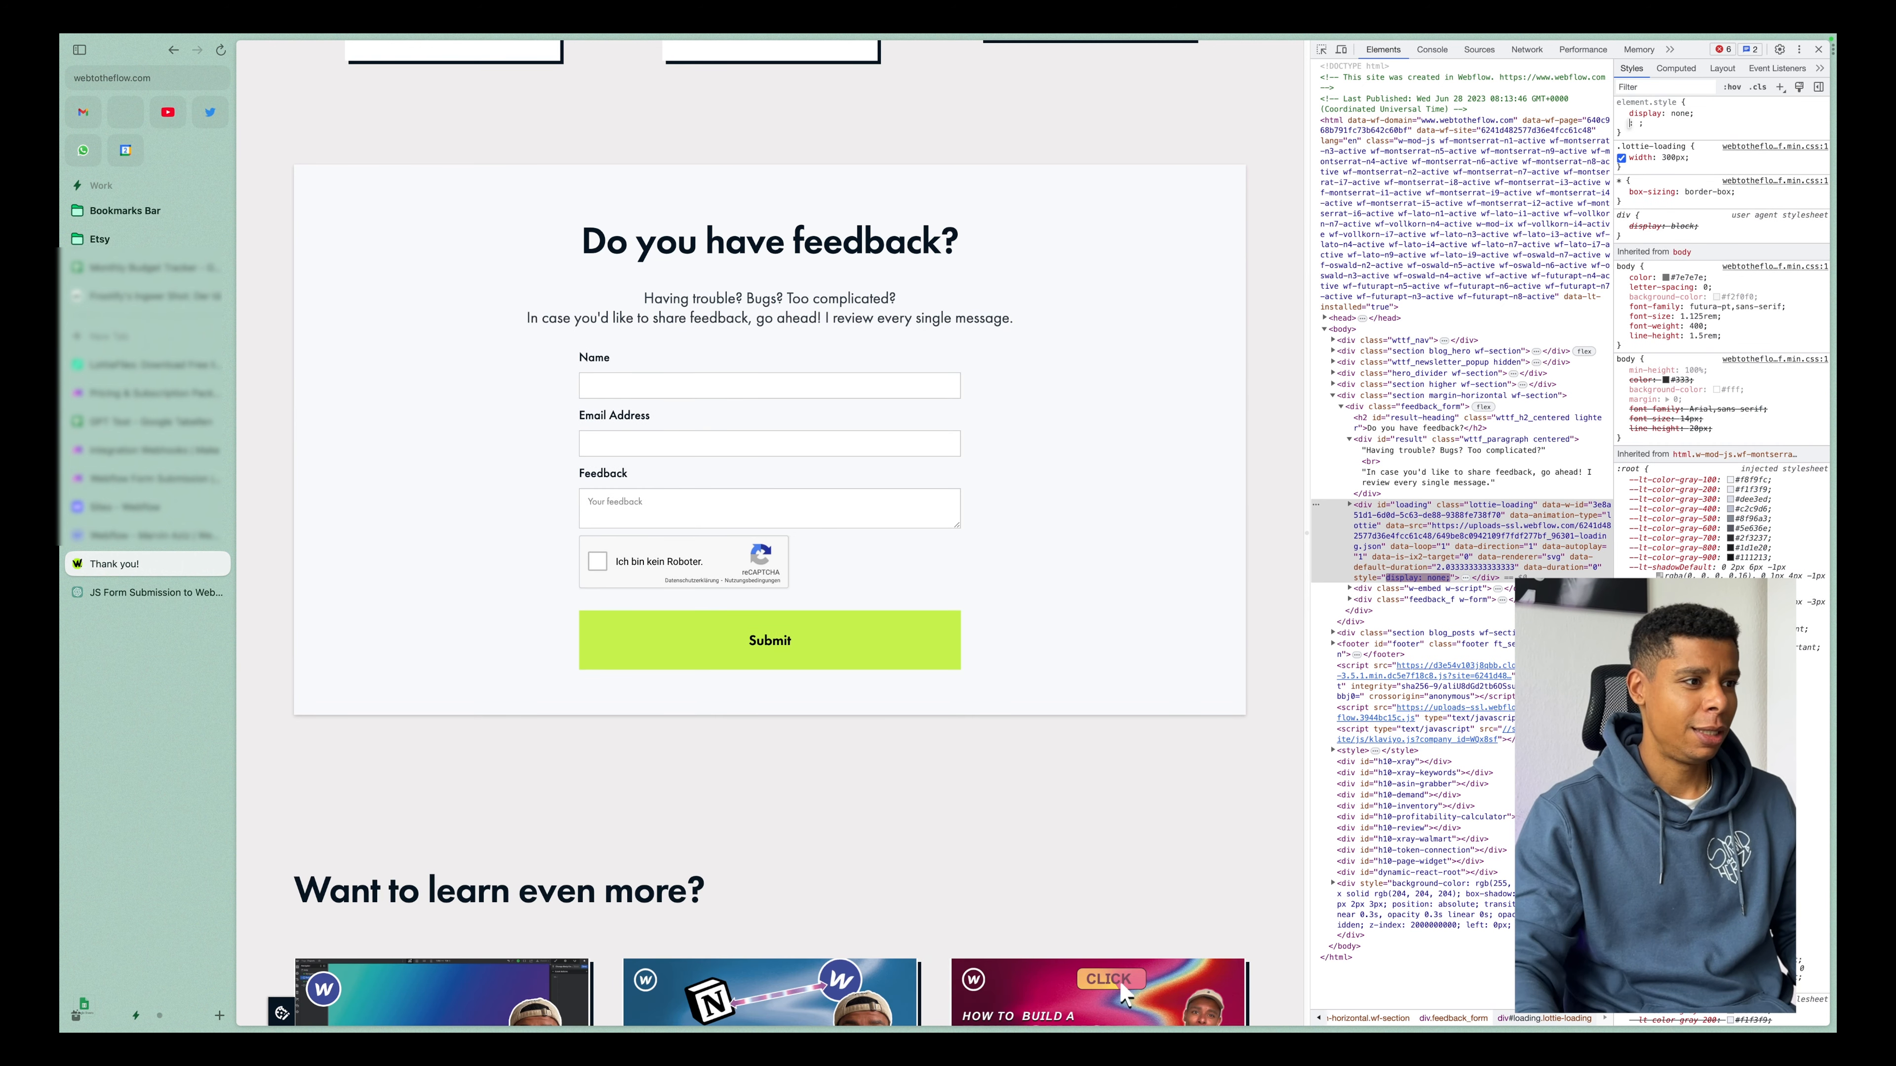
click(1173, 521)
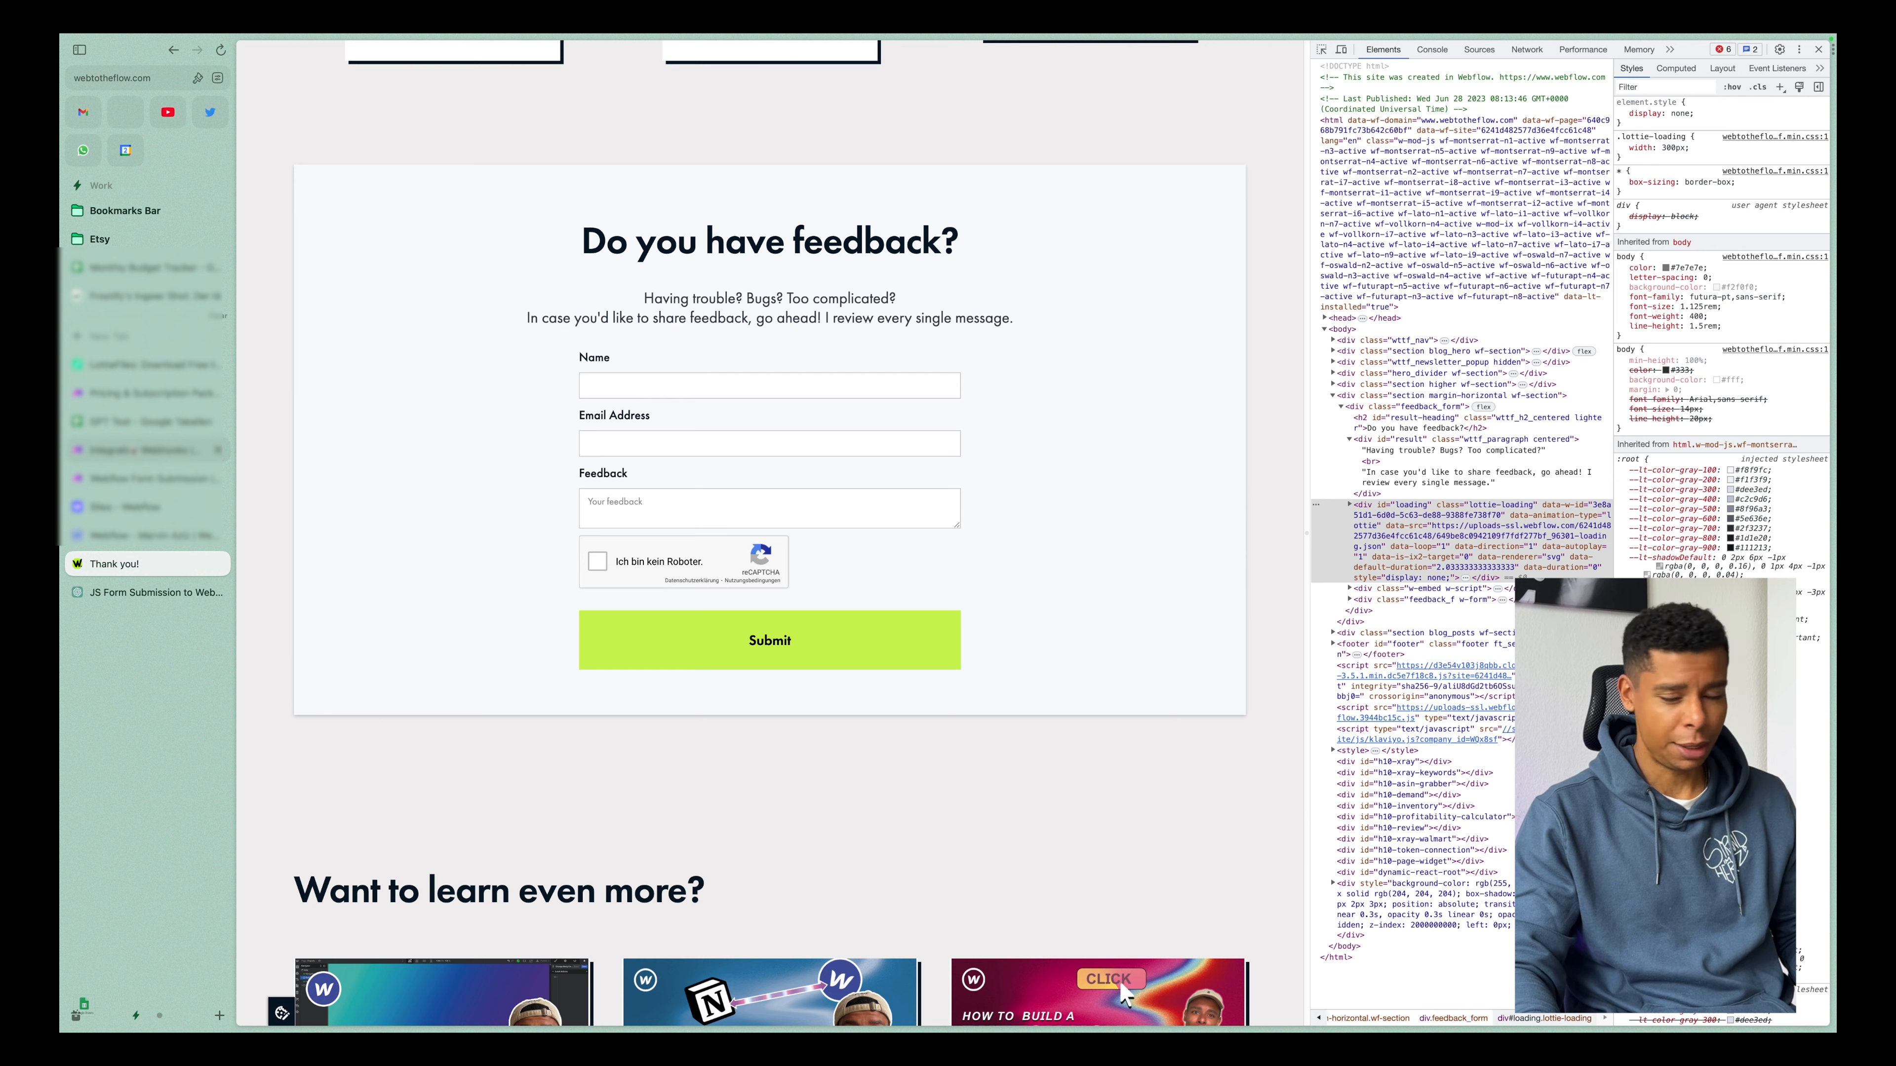
Switch to the Integration Webhooks scenario in Make and start redetermining the data structure of its custom webhook.
click(149, 450)
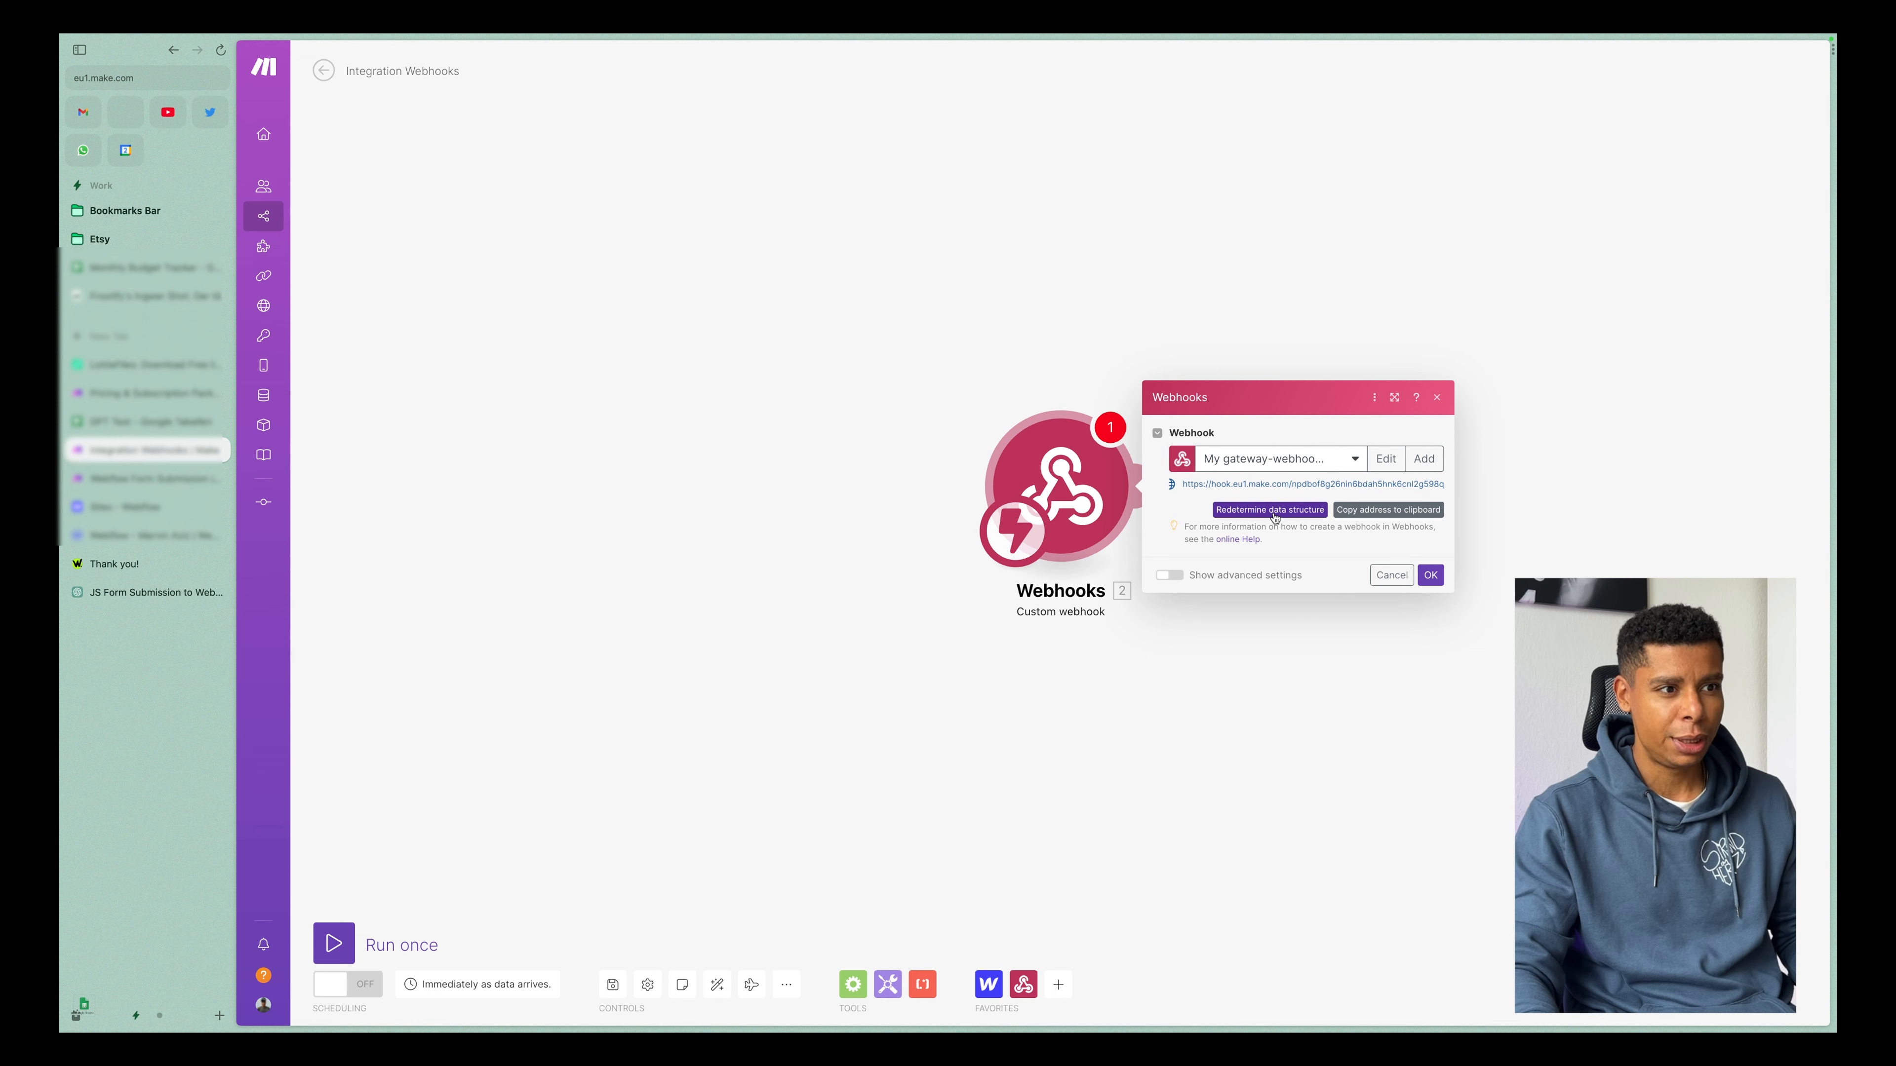
click(1273, 510)
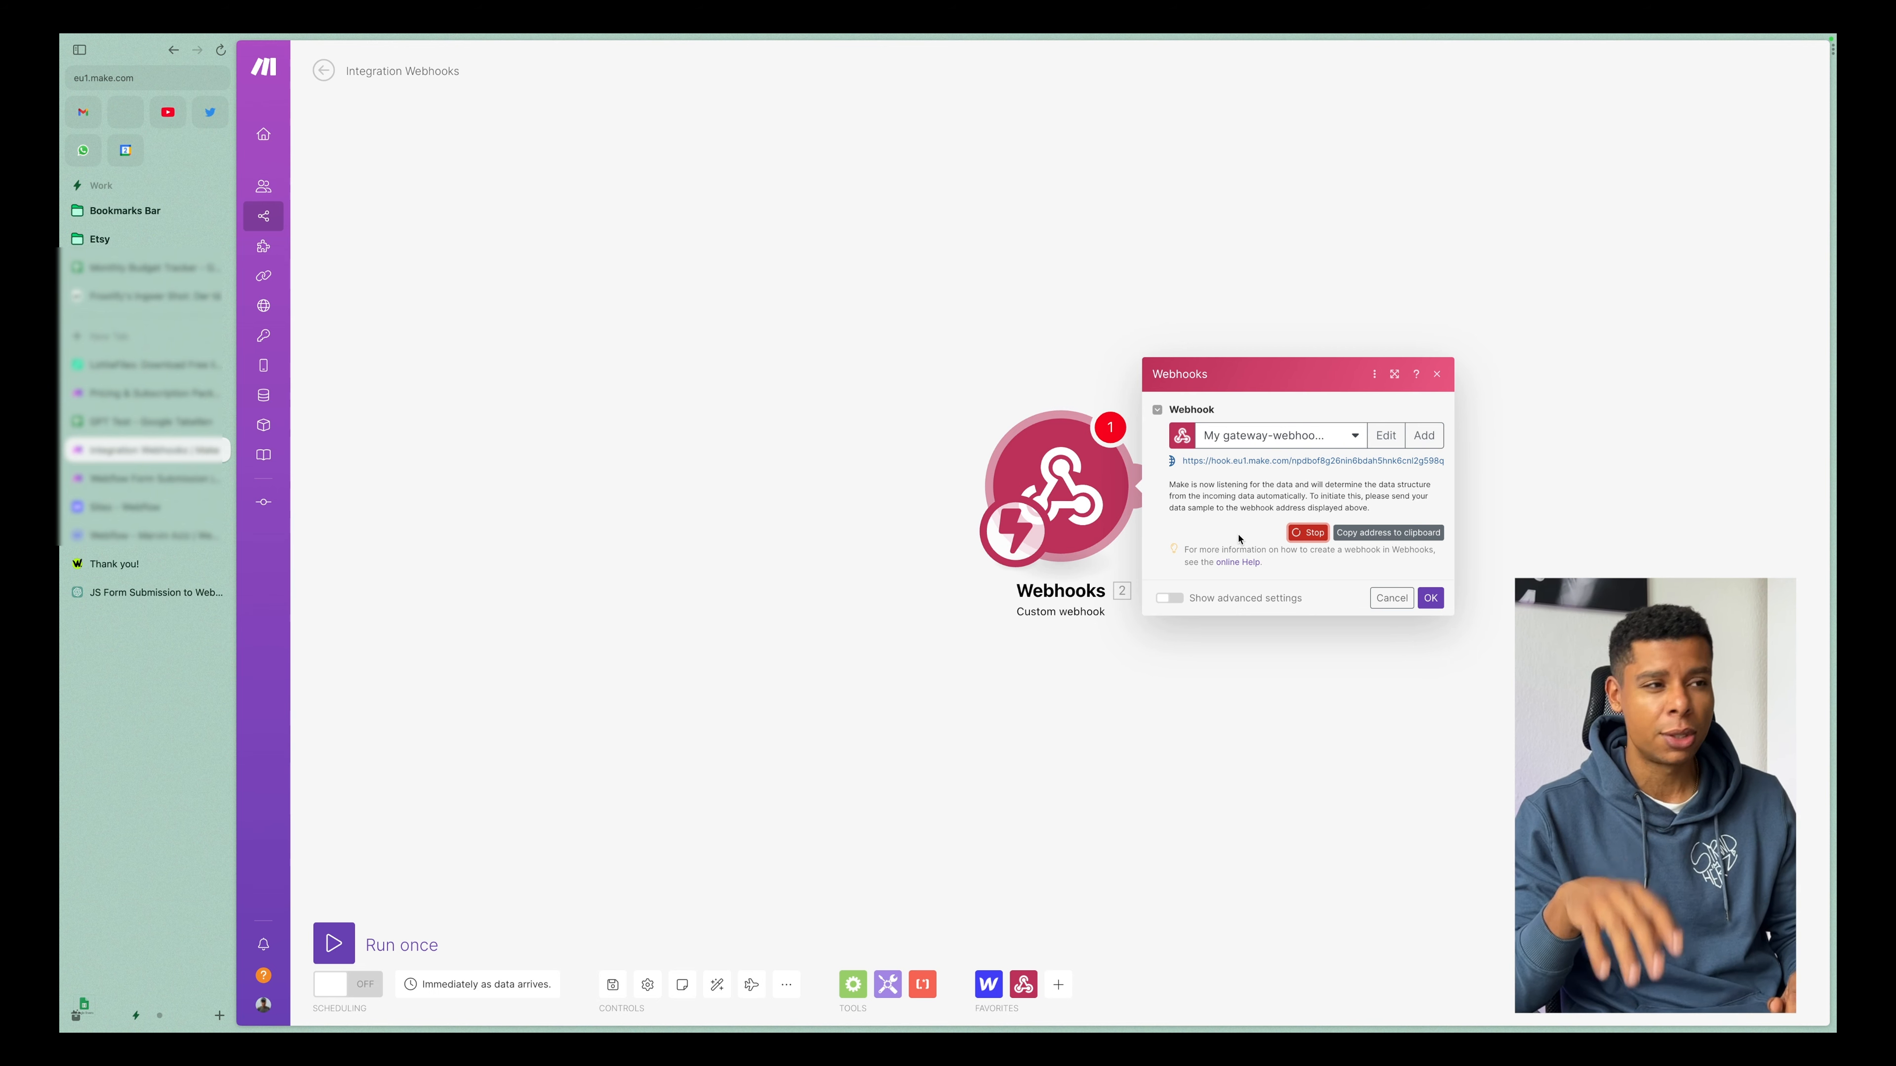
click(1024, 480)
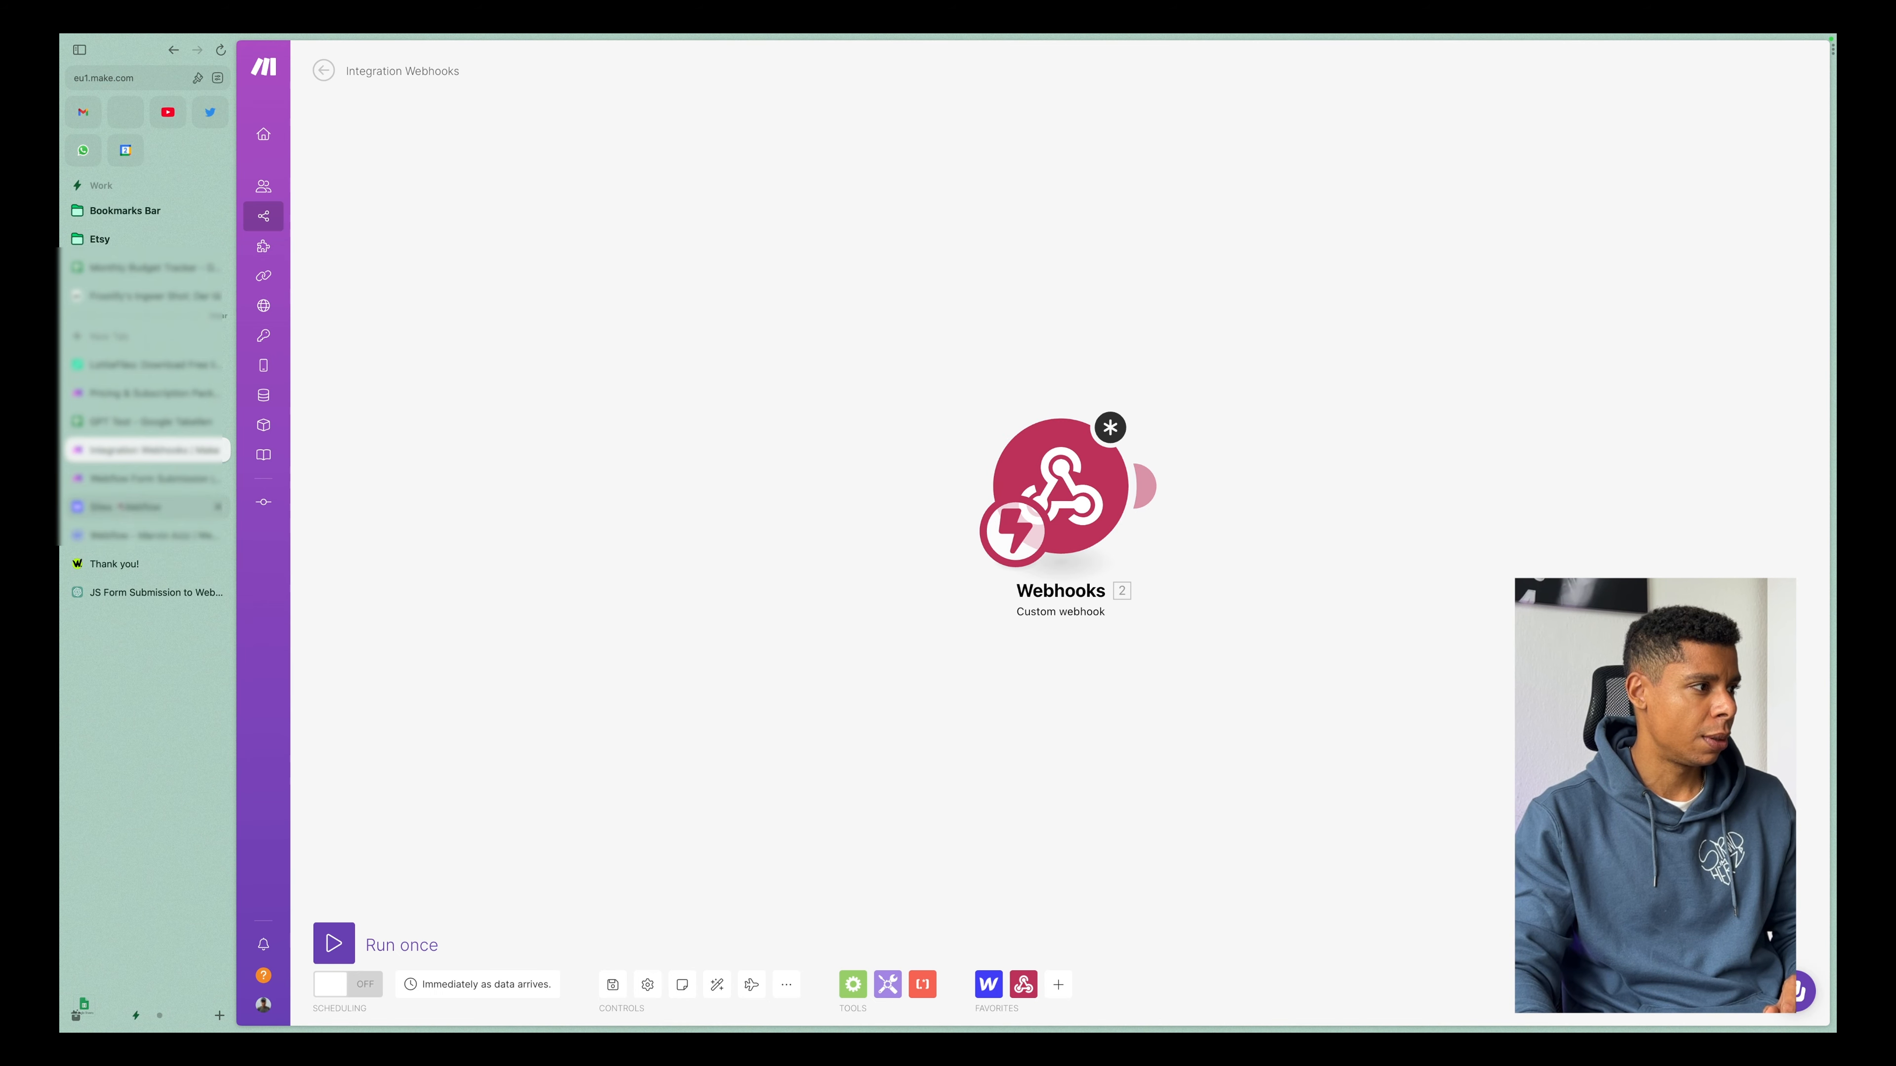
Open the Webflow Form Submission scenario and start redetermining the data structure of the Webflow GPT Hook webhook.
click(124, 480)
right_click(640, 507)
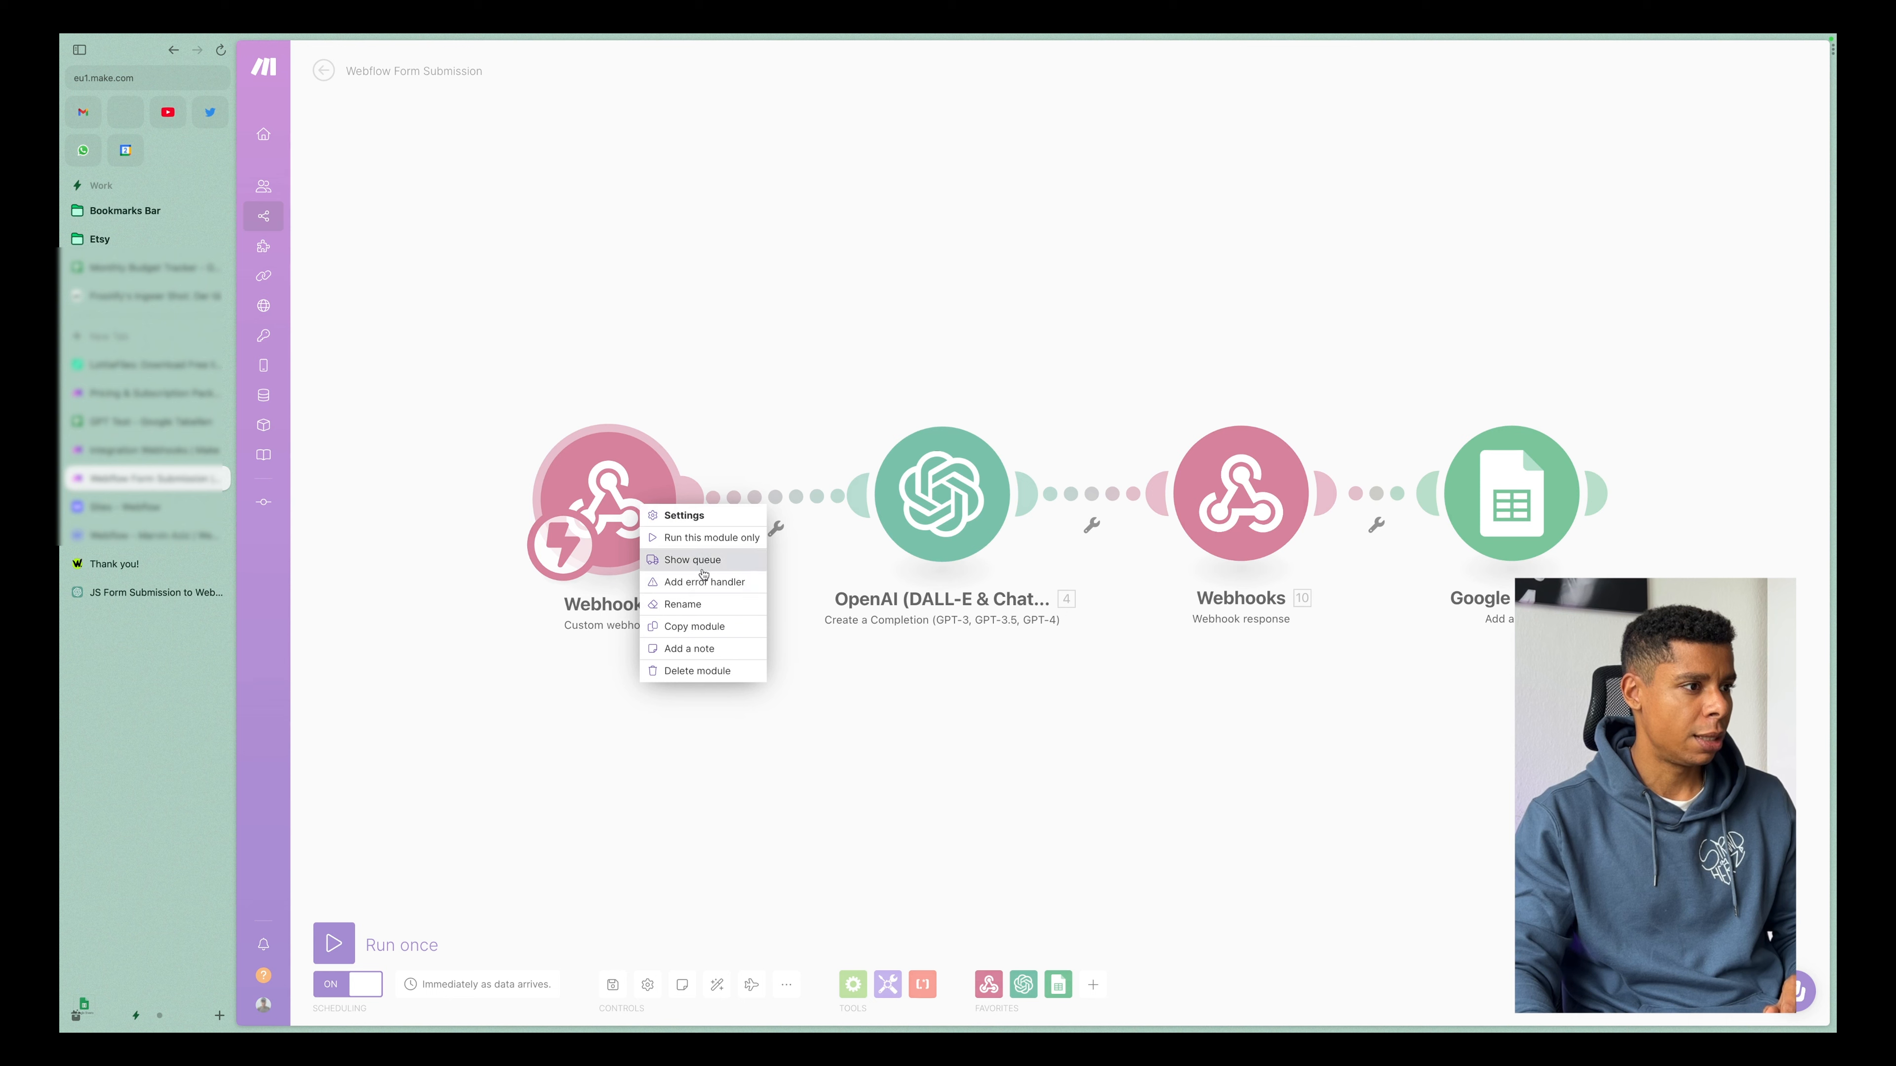
click(659, 536)
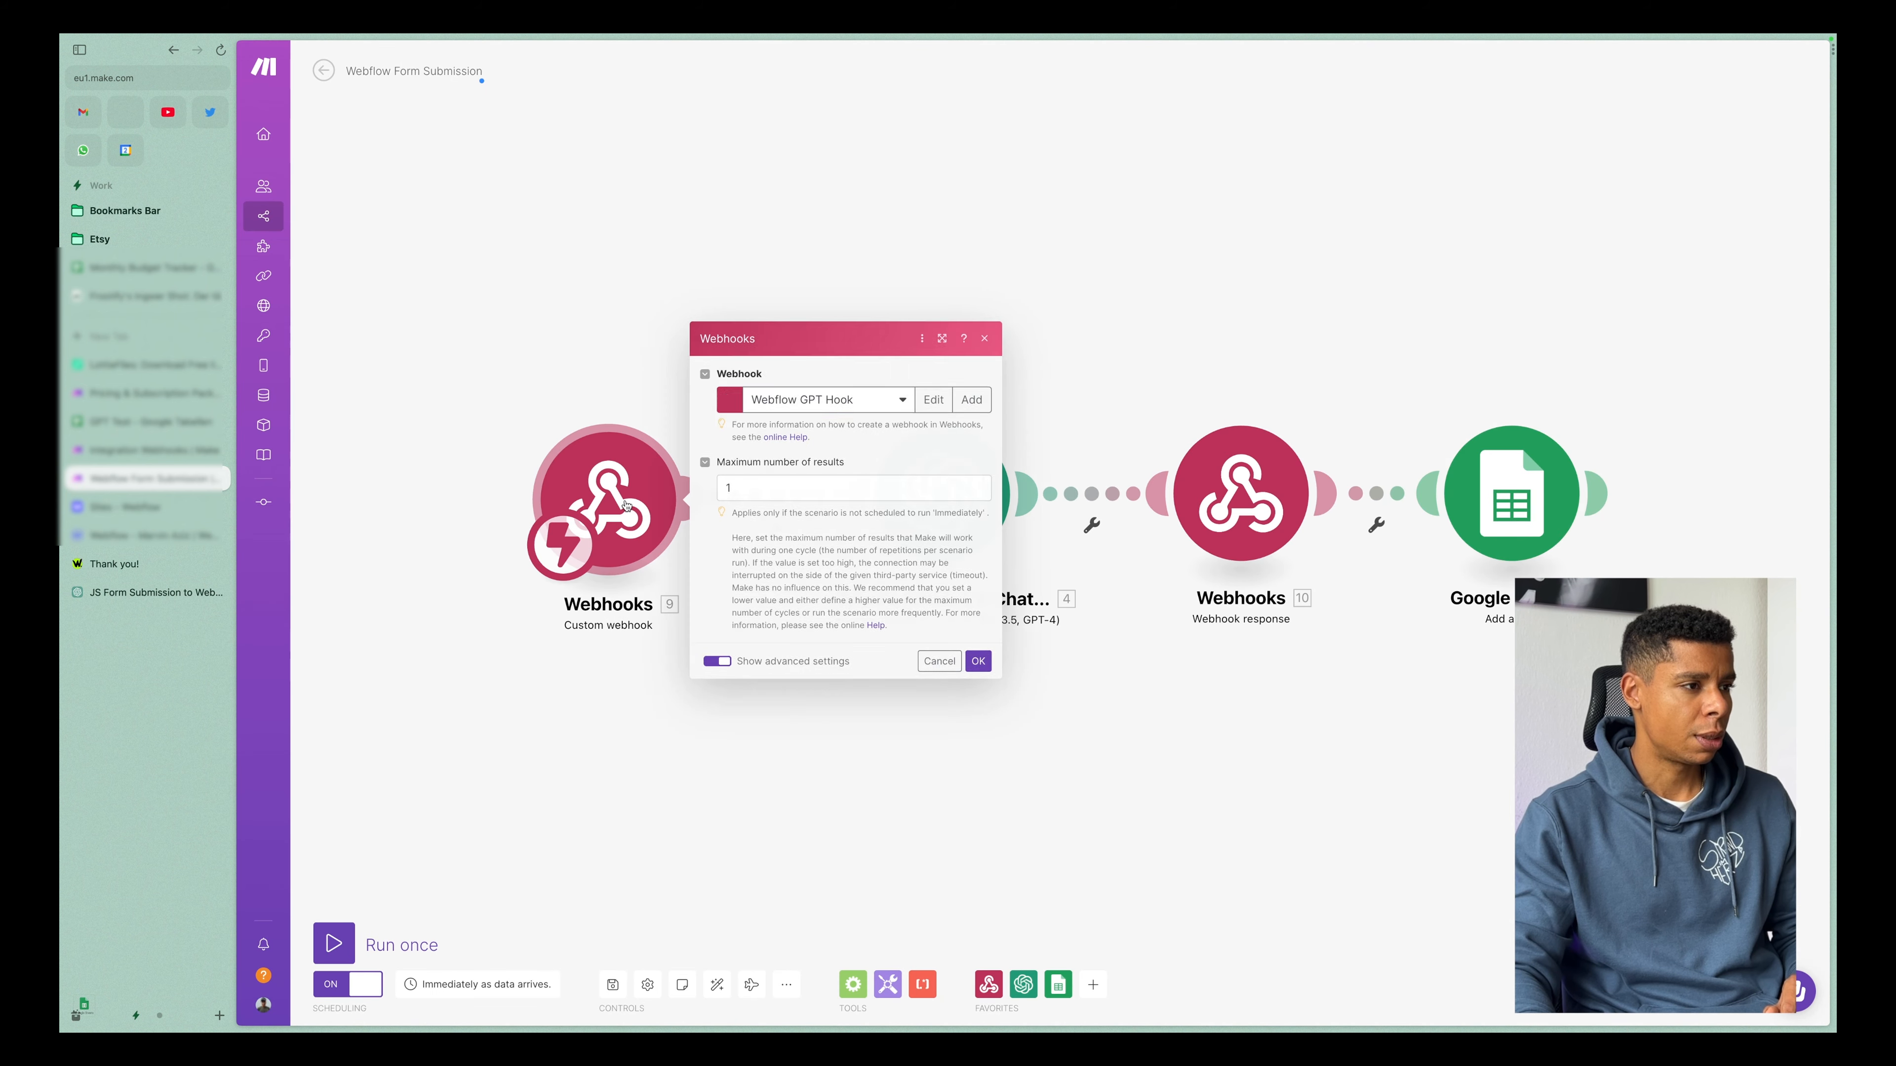
click(818, 433)
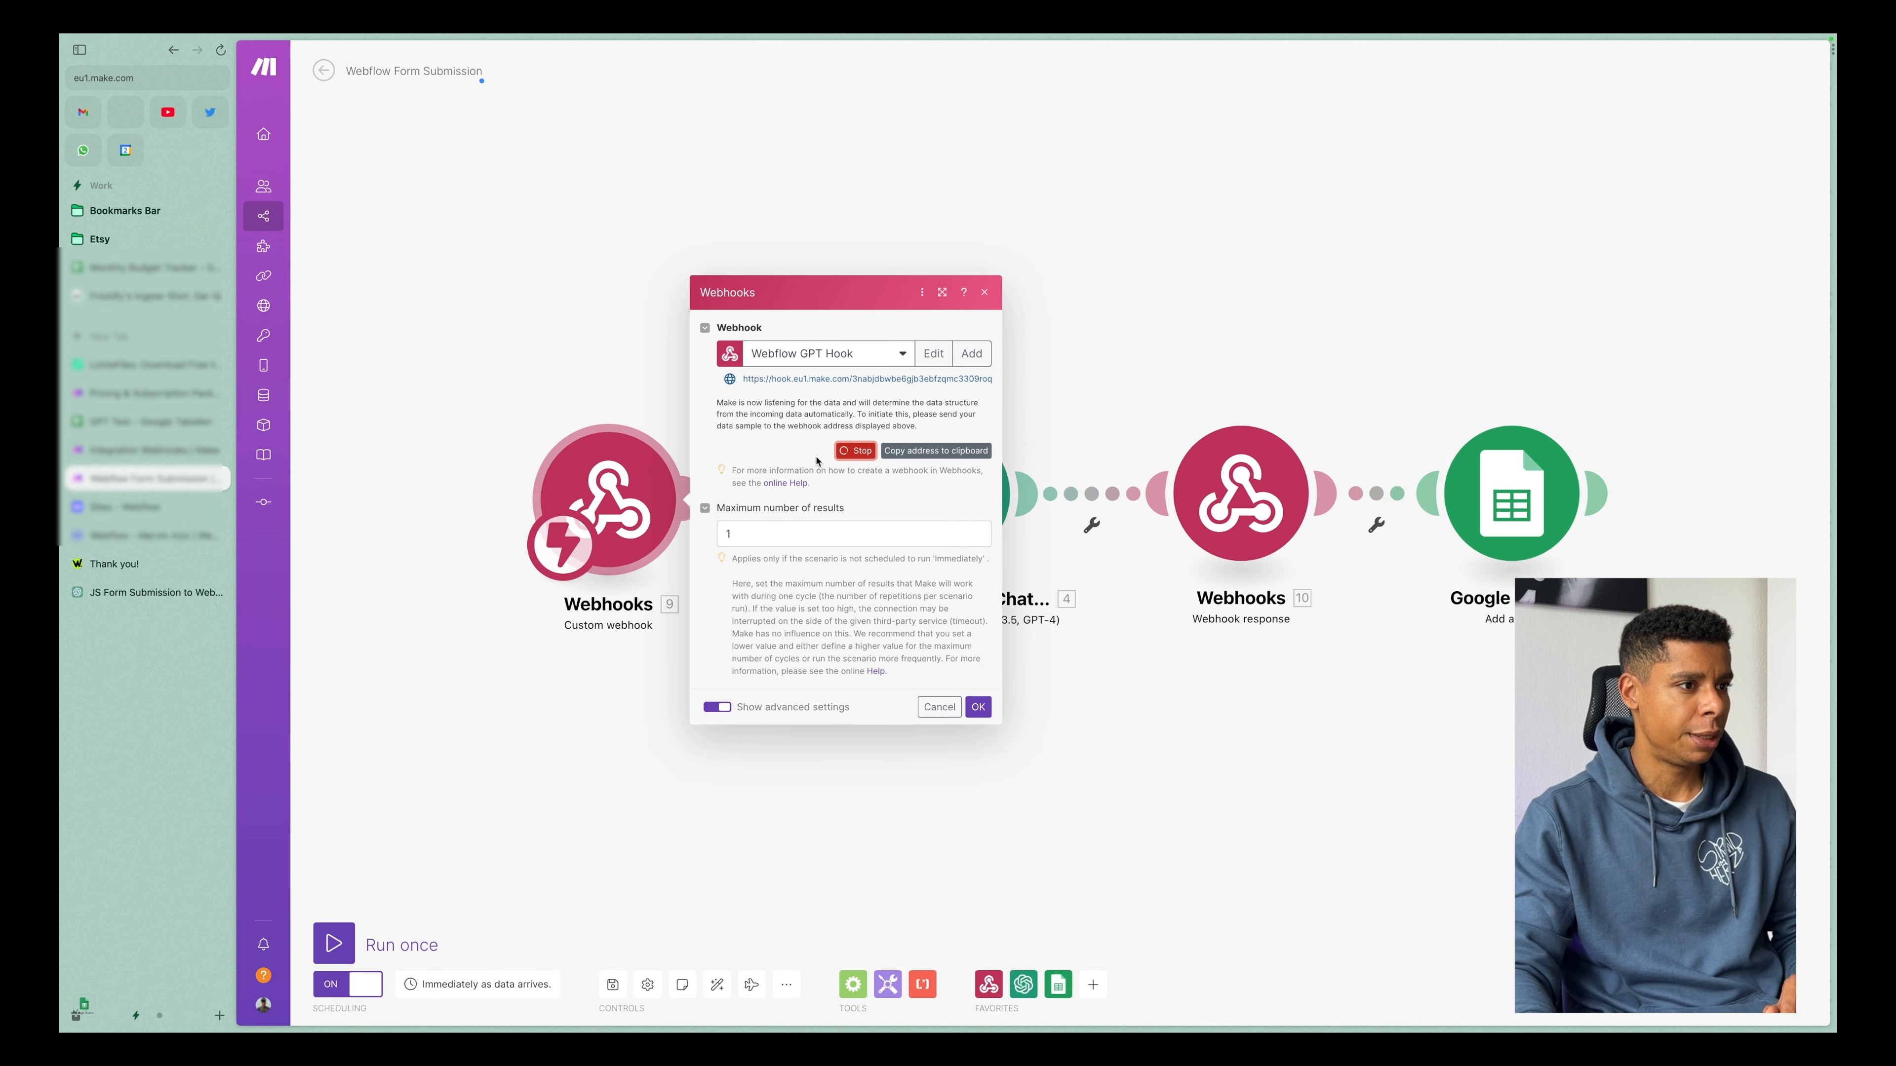
Switch to the live Thank you page and fill in the sample name and email address in the feedback form.
click(141, 564)
click(668, 379)
text(Tom)
key(Tab)
text(Tom@tom.com)
key(Tab)
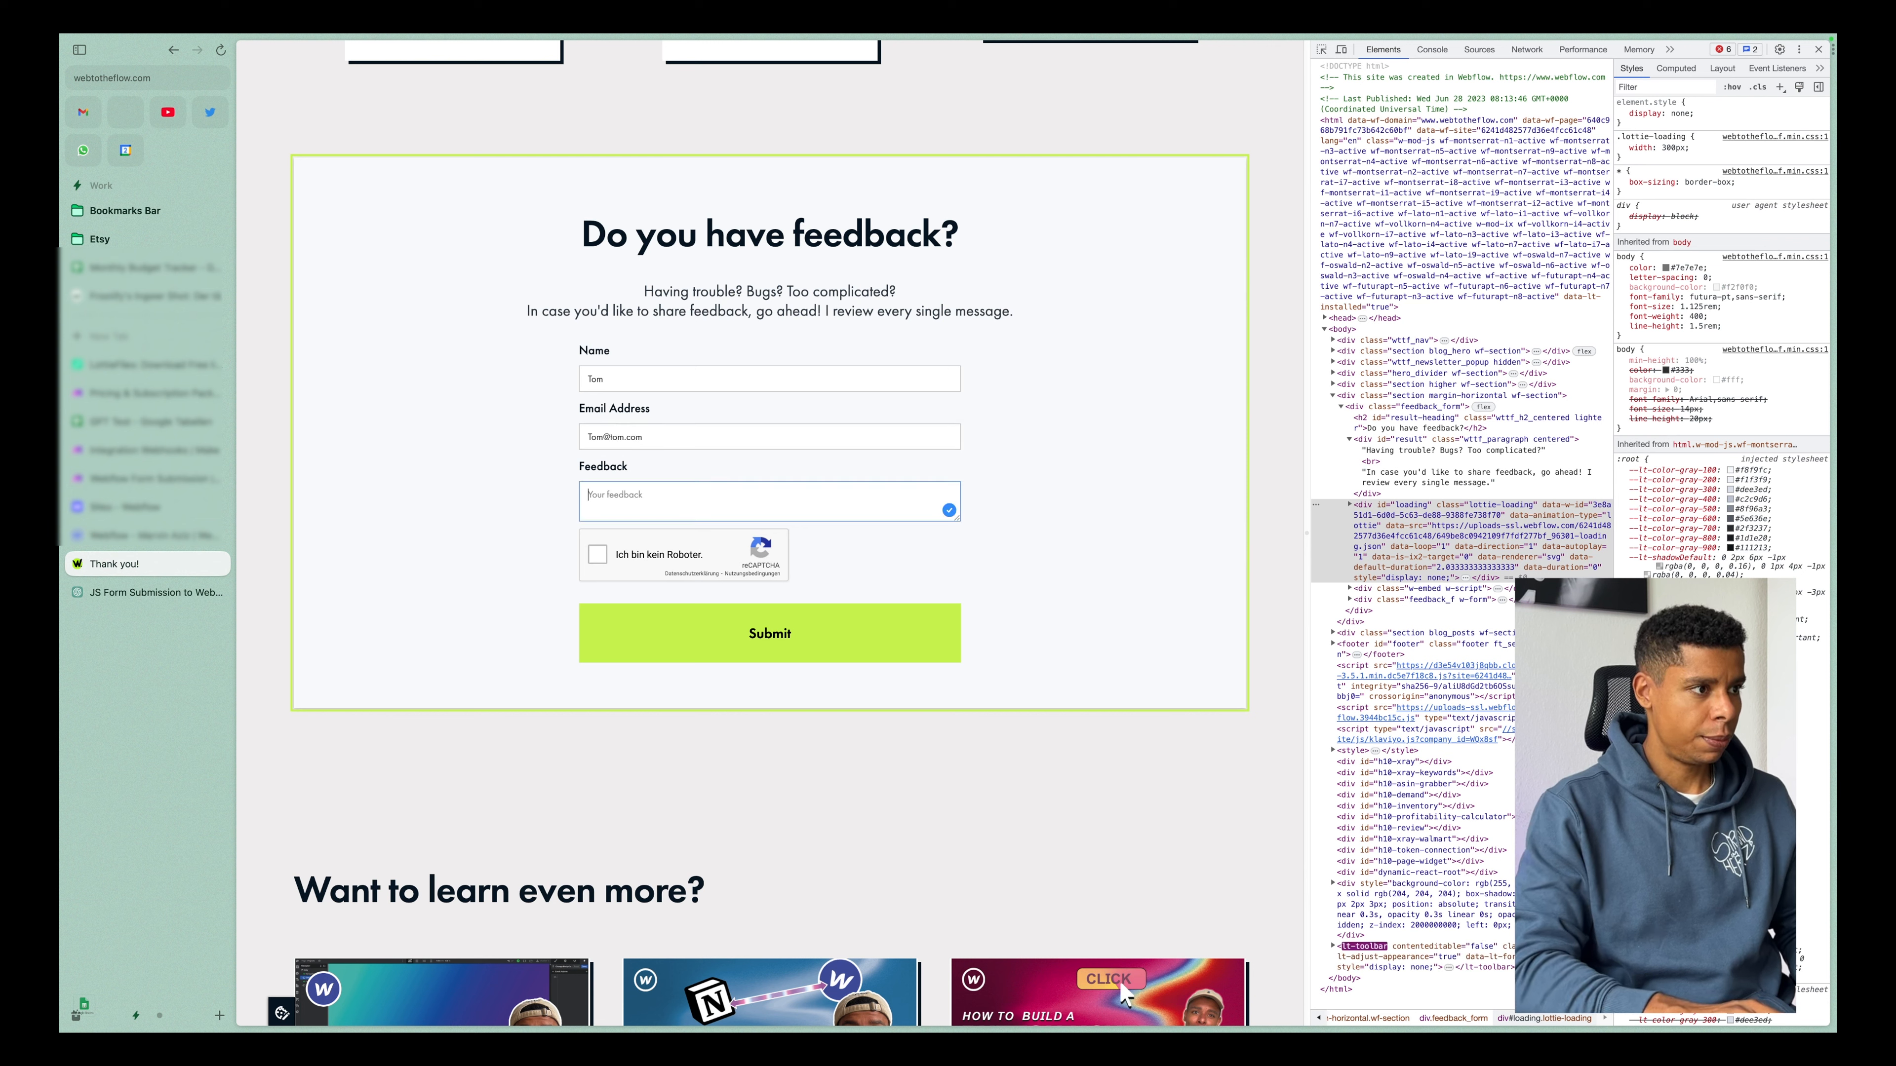
Enter the feedback "Hey this is a message!", complete the reCAPTCHA, and submit the form to check the webhook's response text.
text(Hey this is a message)
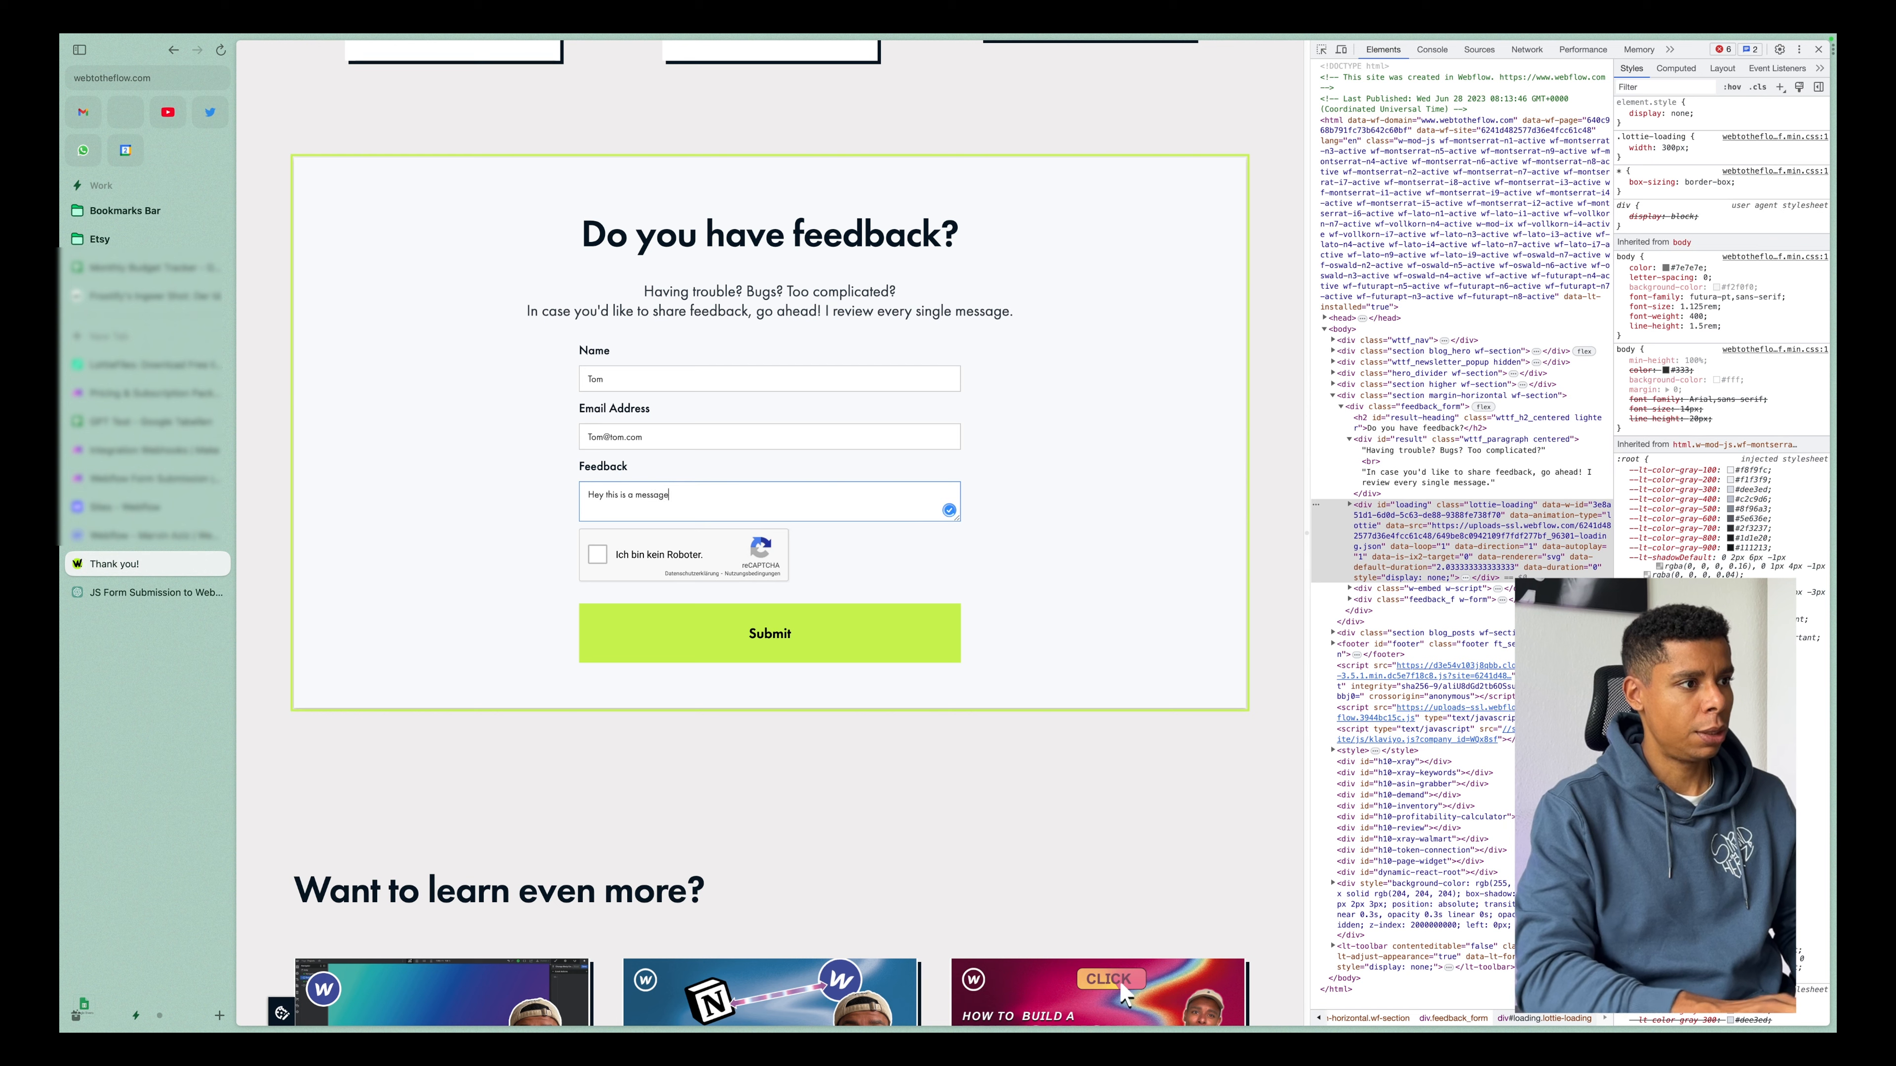
text(!)
click(596, 560)
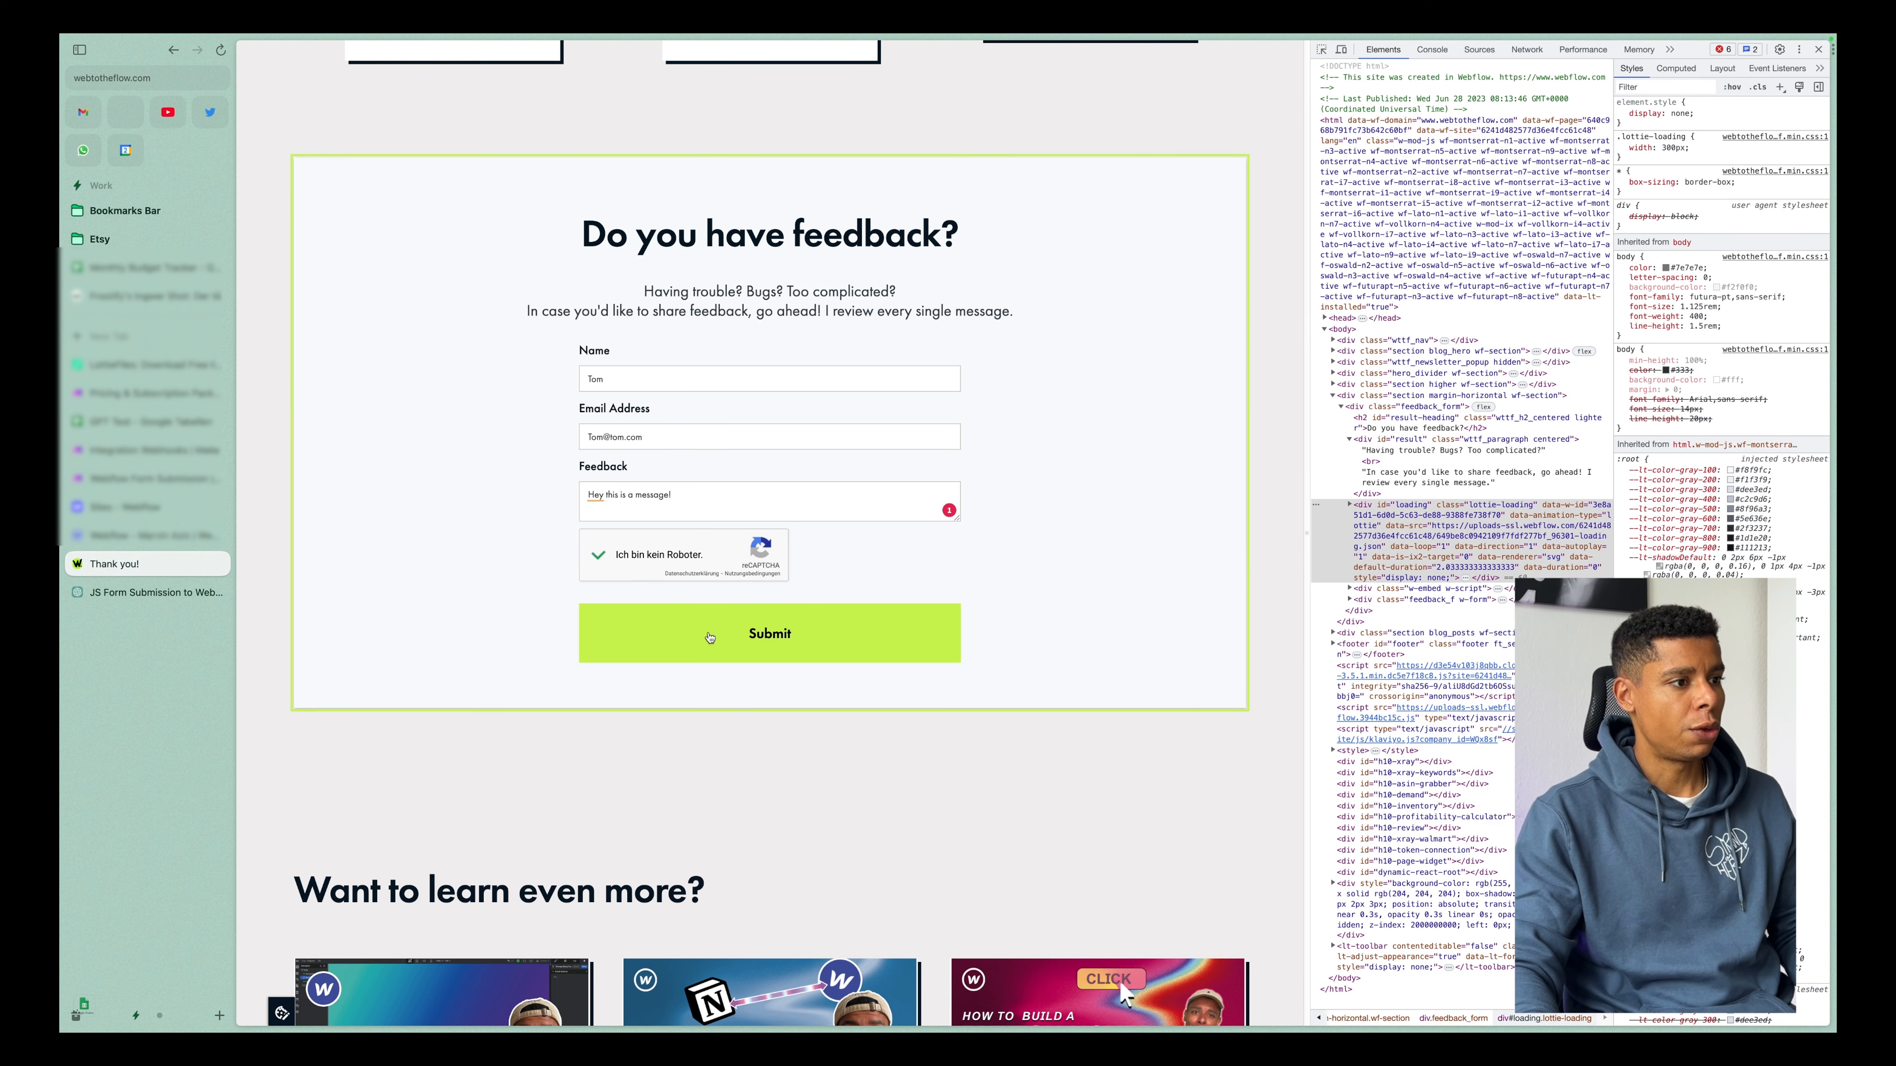
click(709, 636)
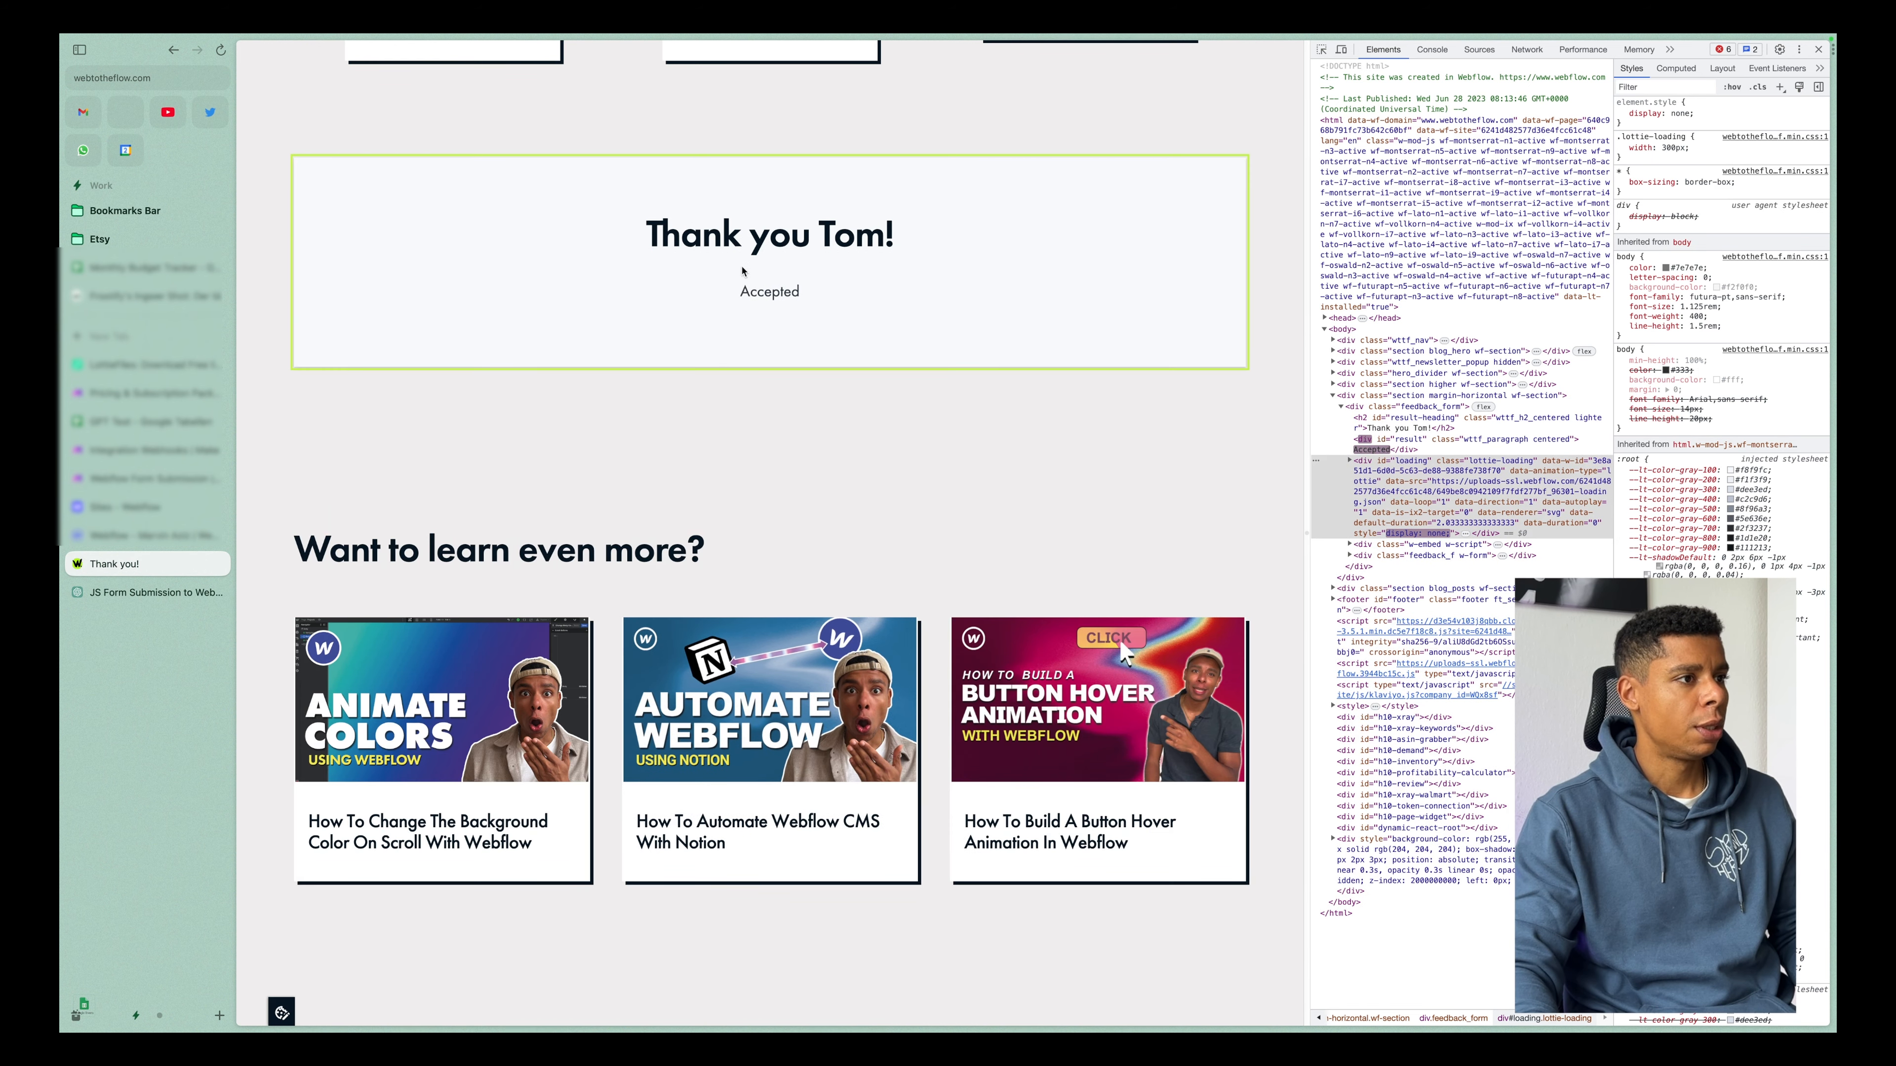
drag(726, 293, 834, 296)
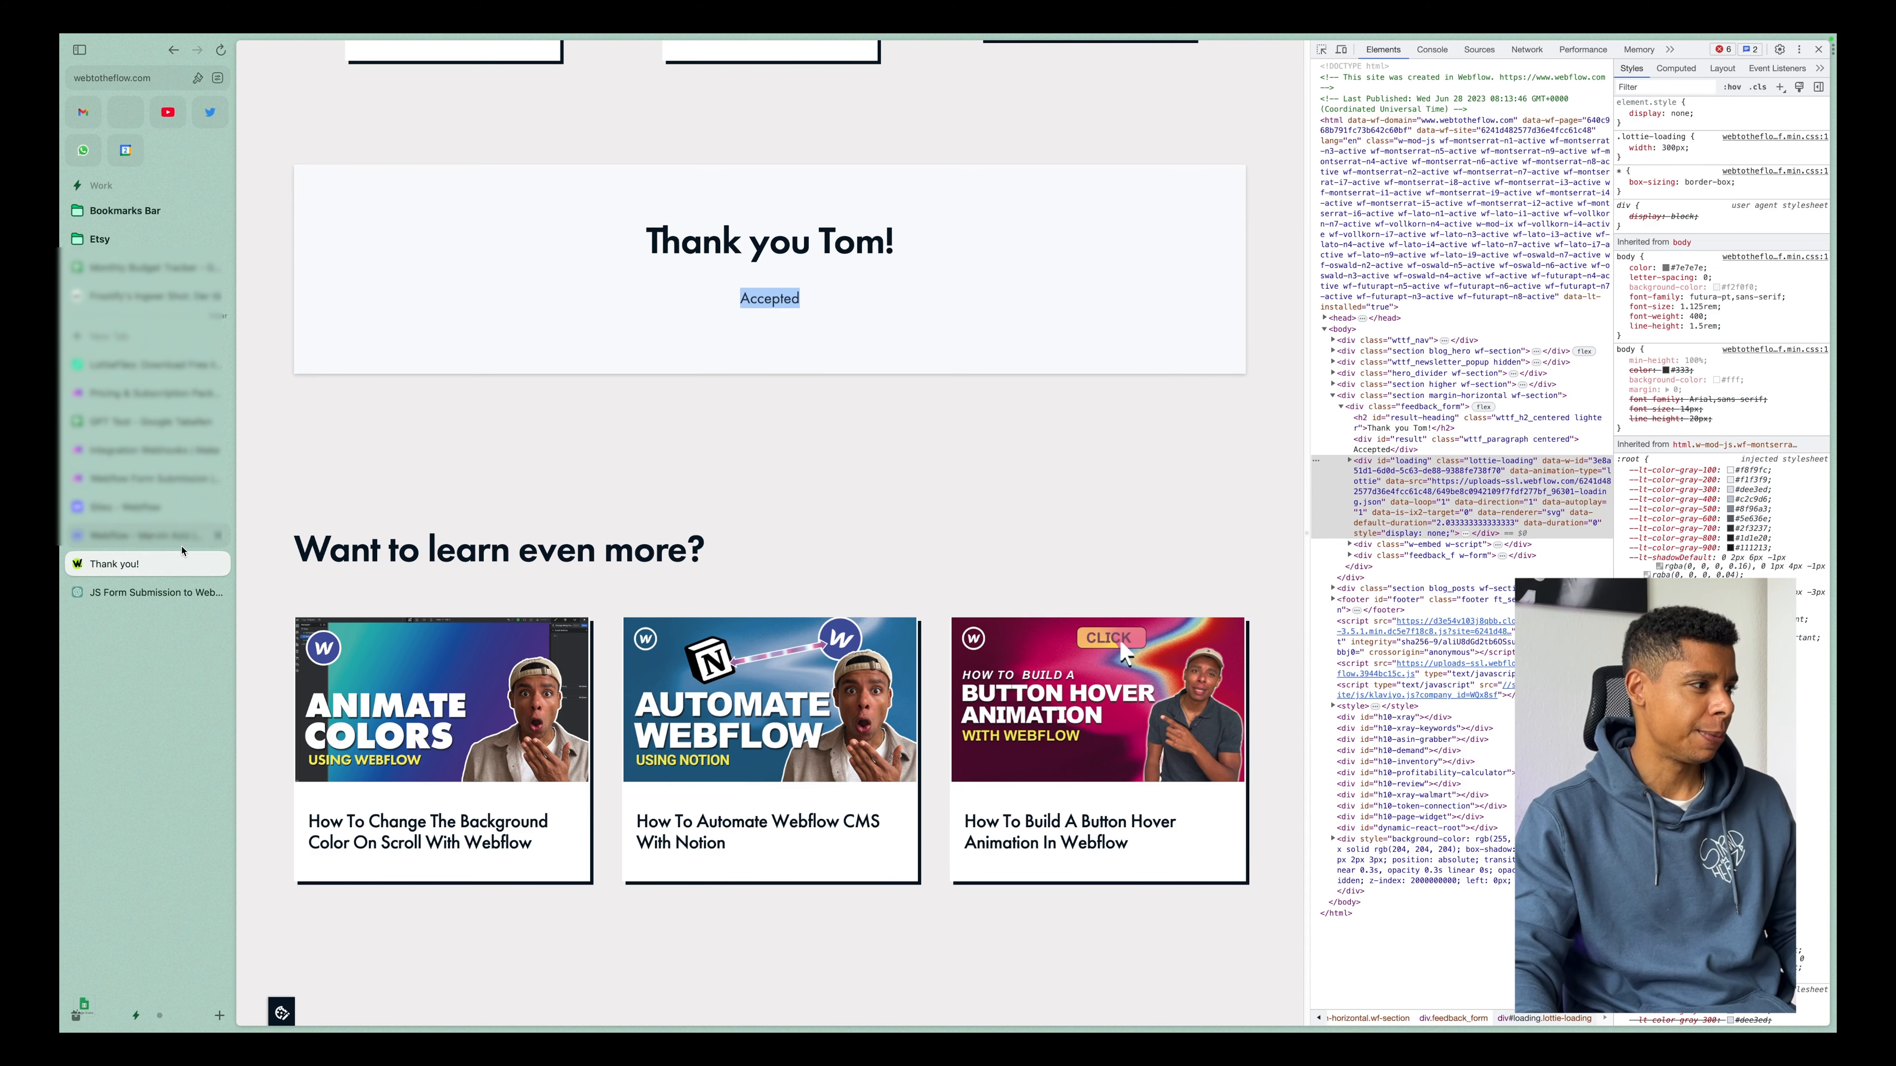
Switch to the Webflow Form Submission scenario, check the custom webhook's data structure status, and confirm its settings.
click(136, 481)
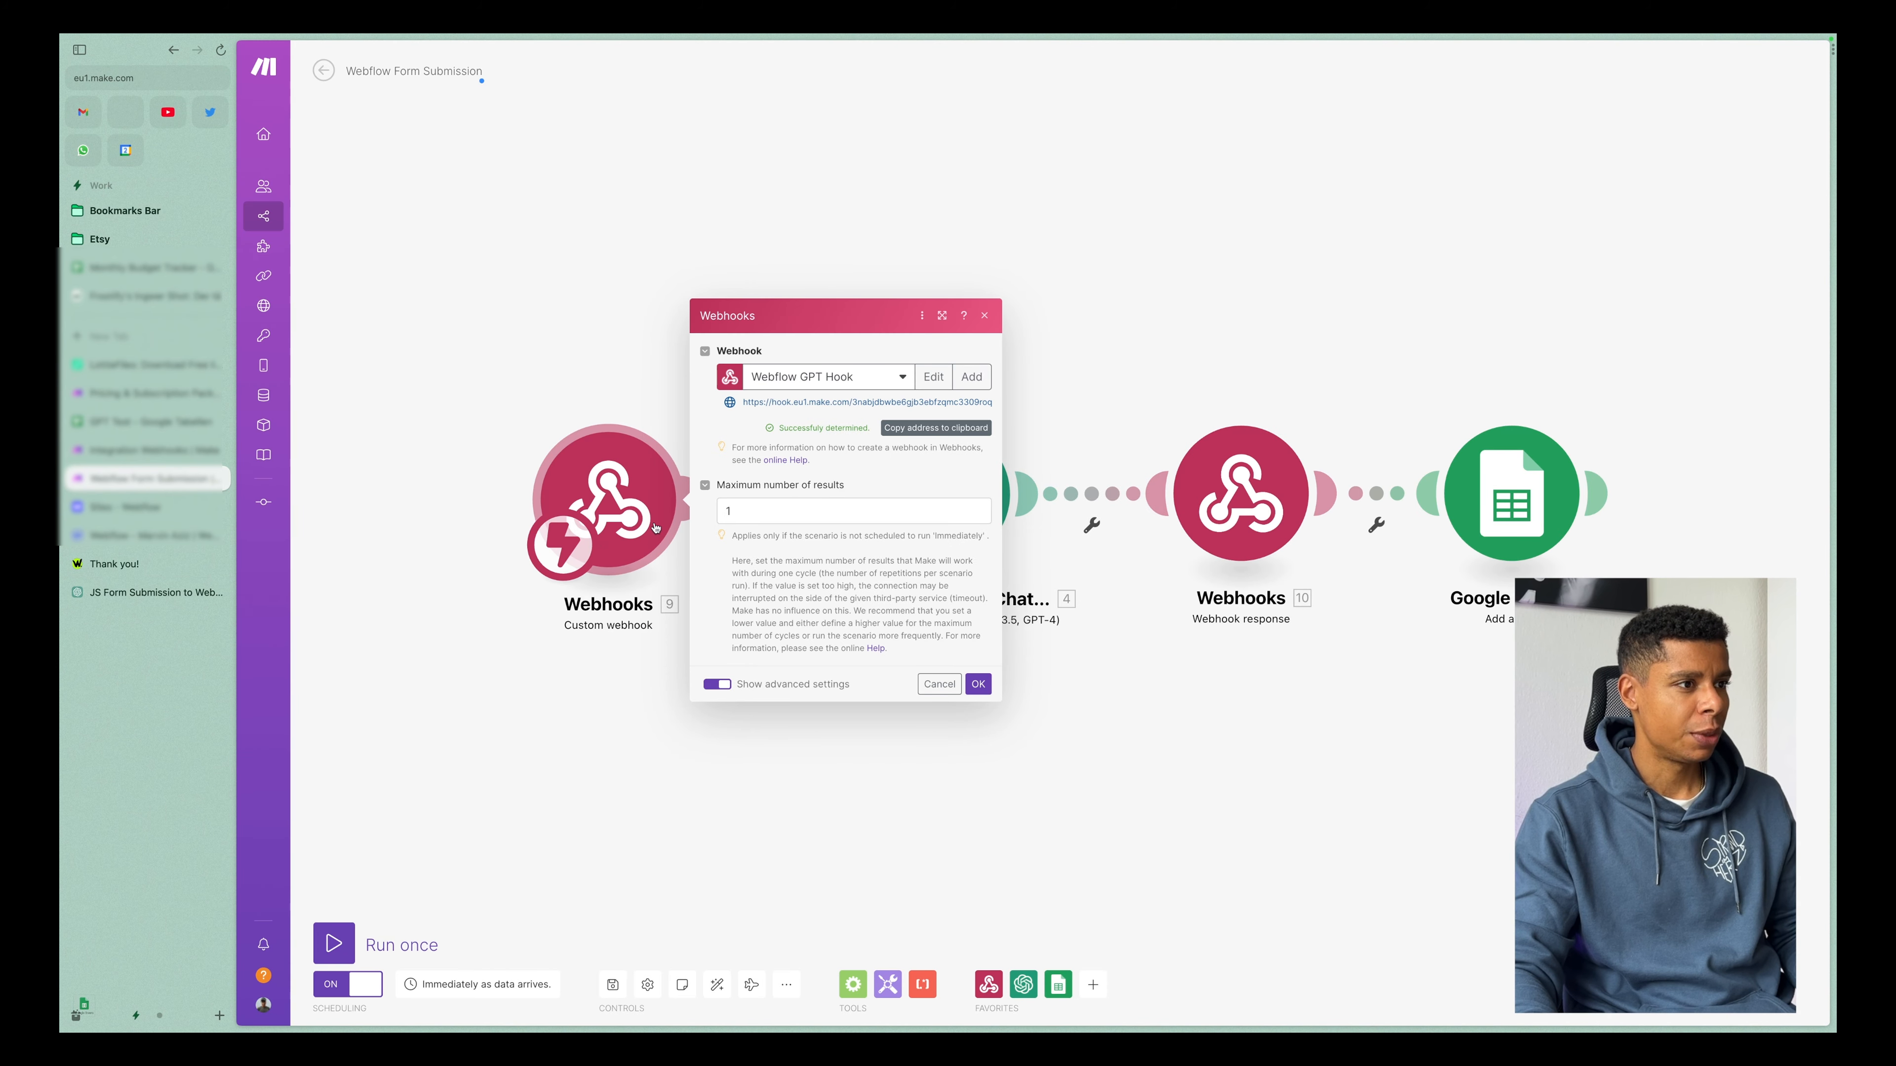
drag(778, 428, 851, 428)
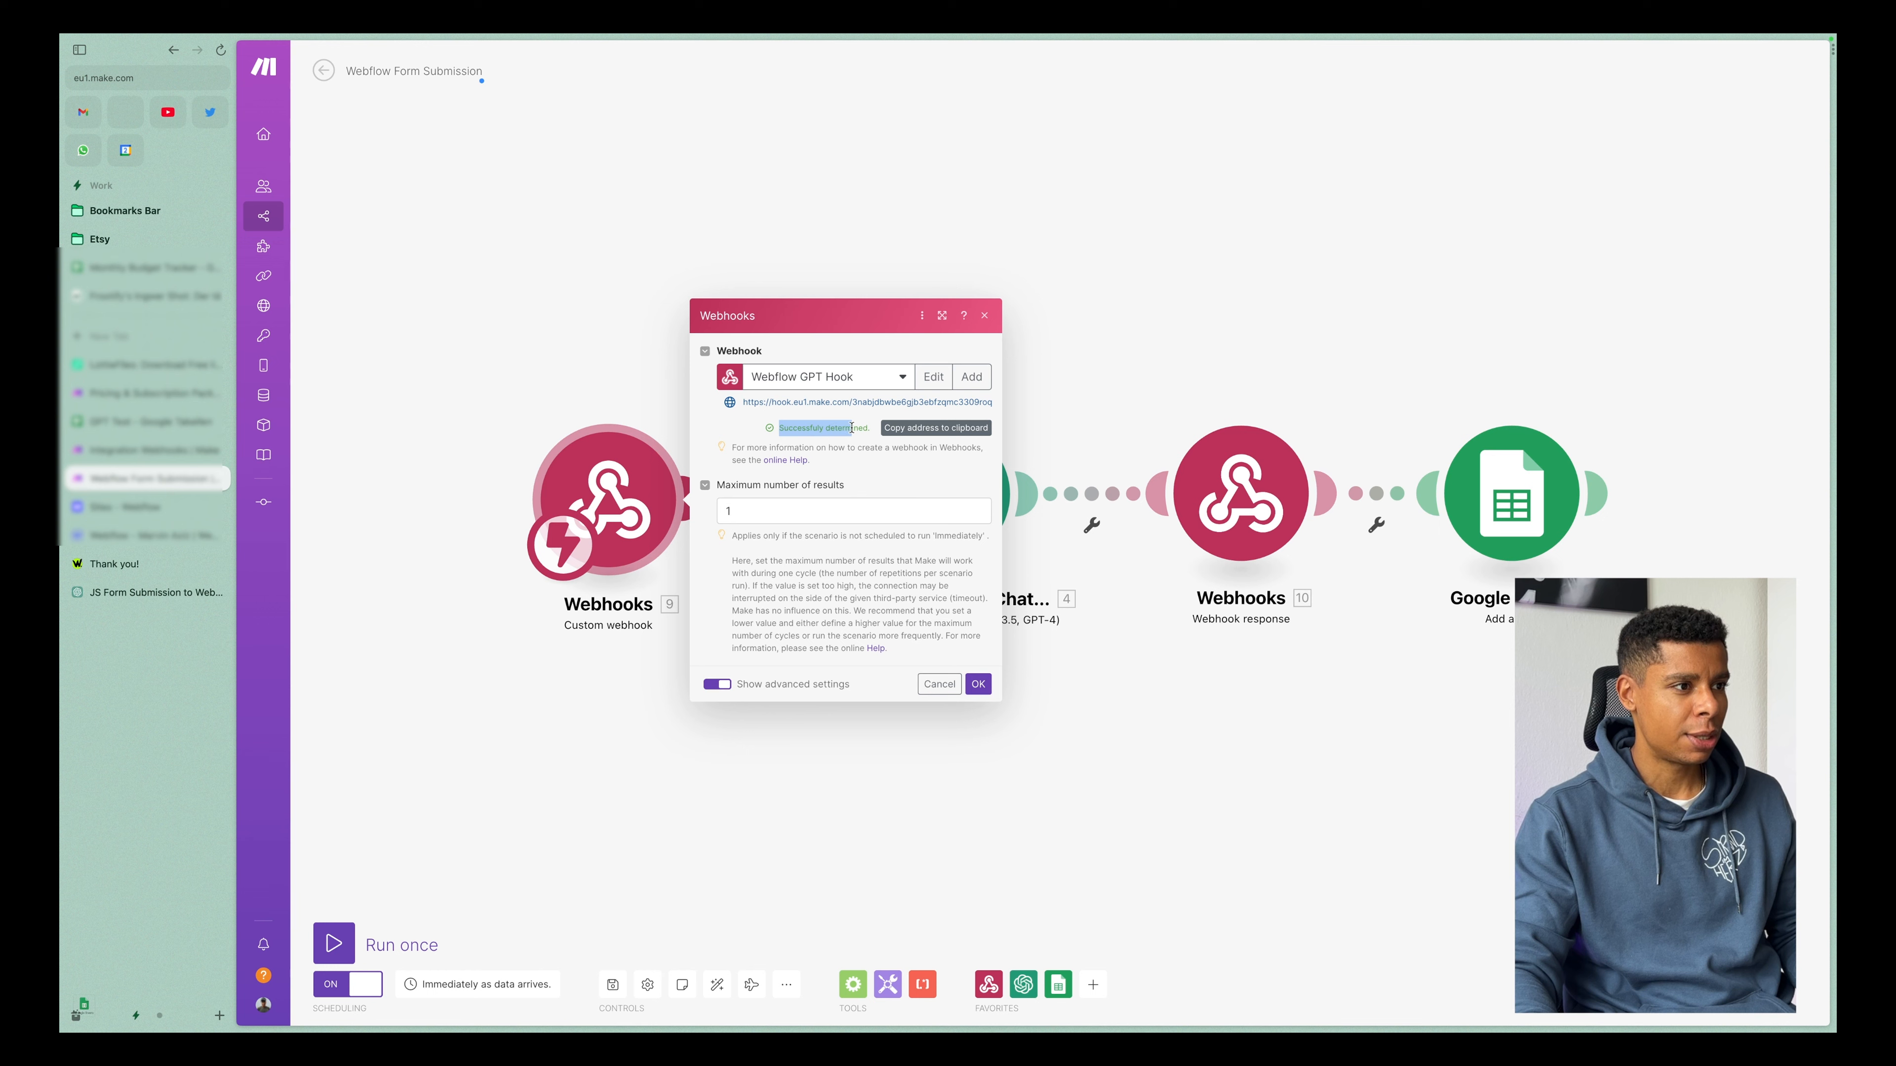
click(977, 683)
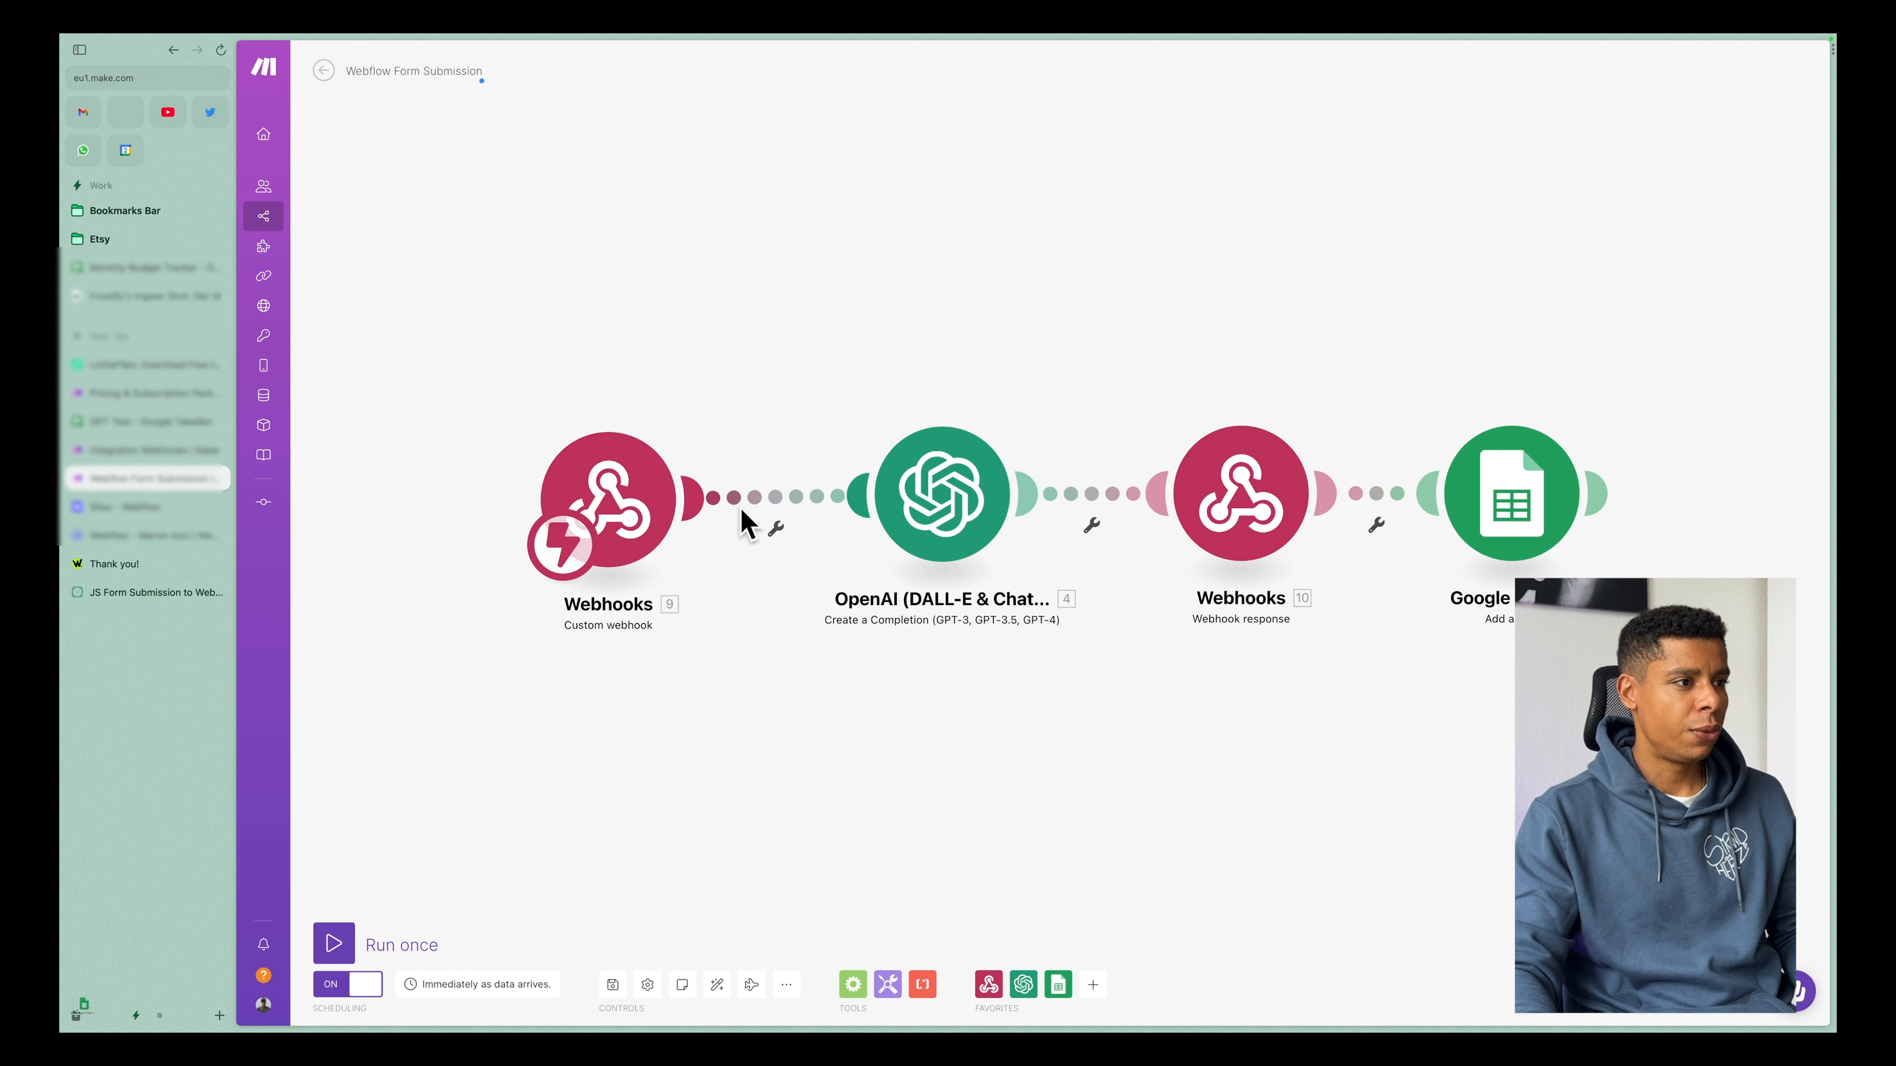
Inspect the webhook fields, including the expanded Headers, available to a filter before the OpenAI module, and close the filter without changes.
click(773, 497)
click(890, 494)
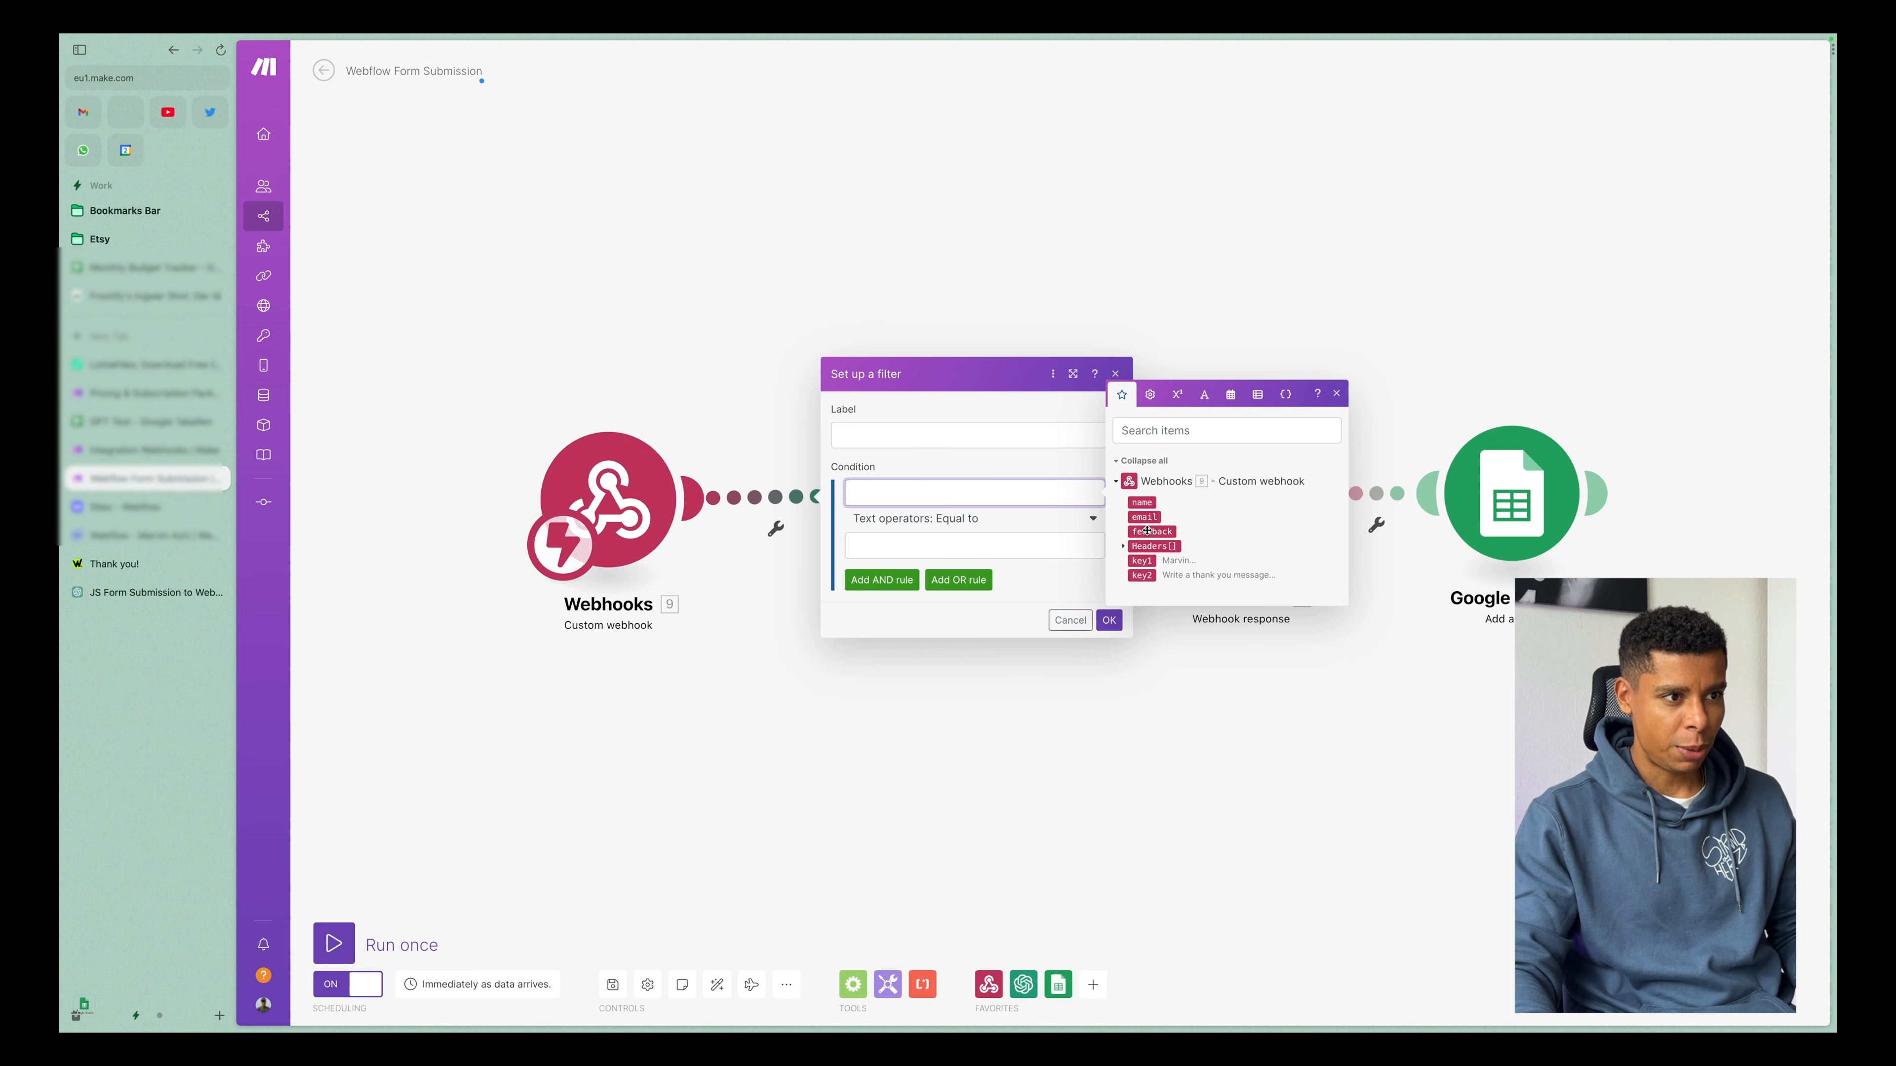
click(1123, 546)
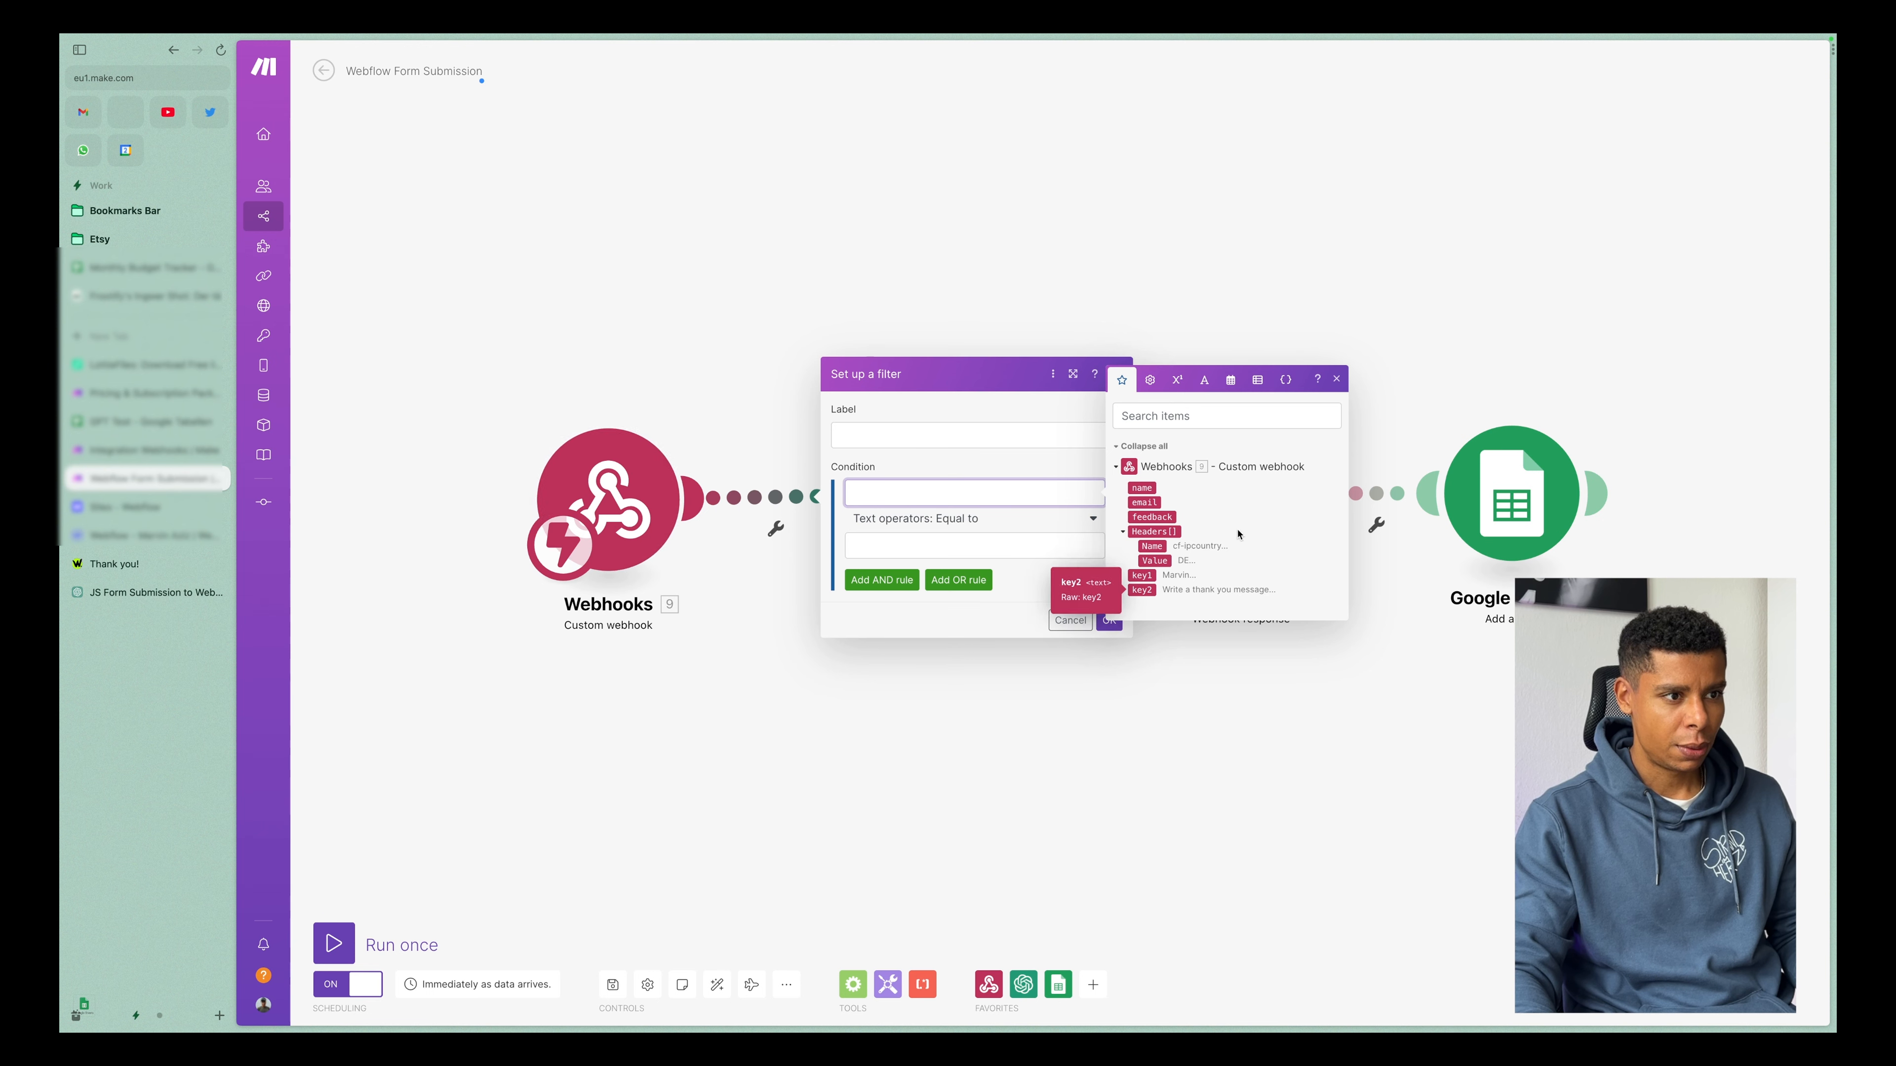
click(1337, 378)
click(1120, 379)
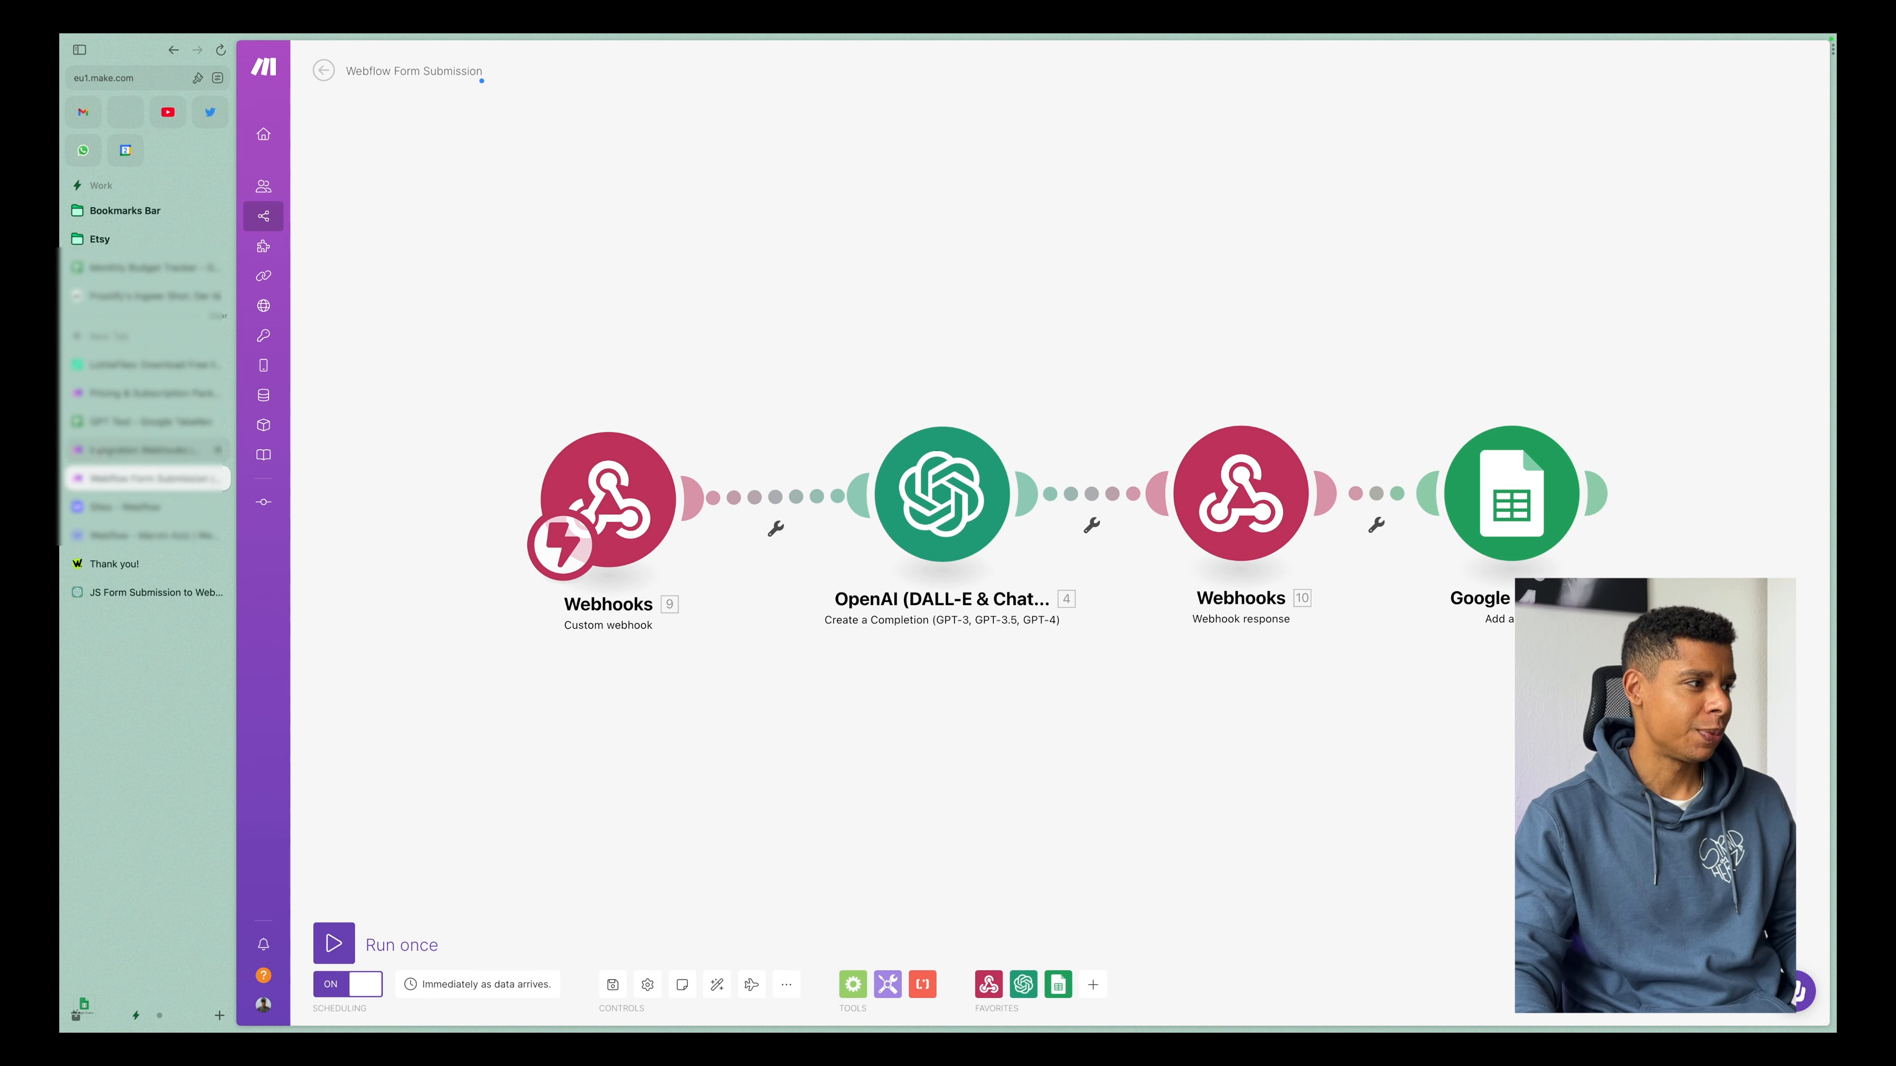
Switch to the Integration Webhooks scenario and add an OpenAI Create a Completion module after the custom webhook.
click(179, 451)
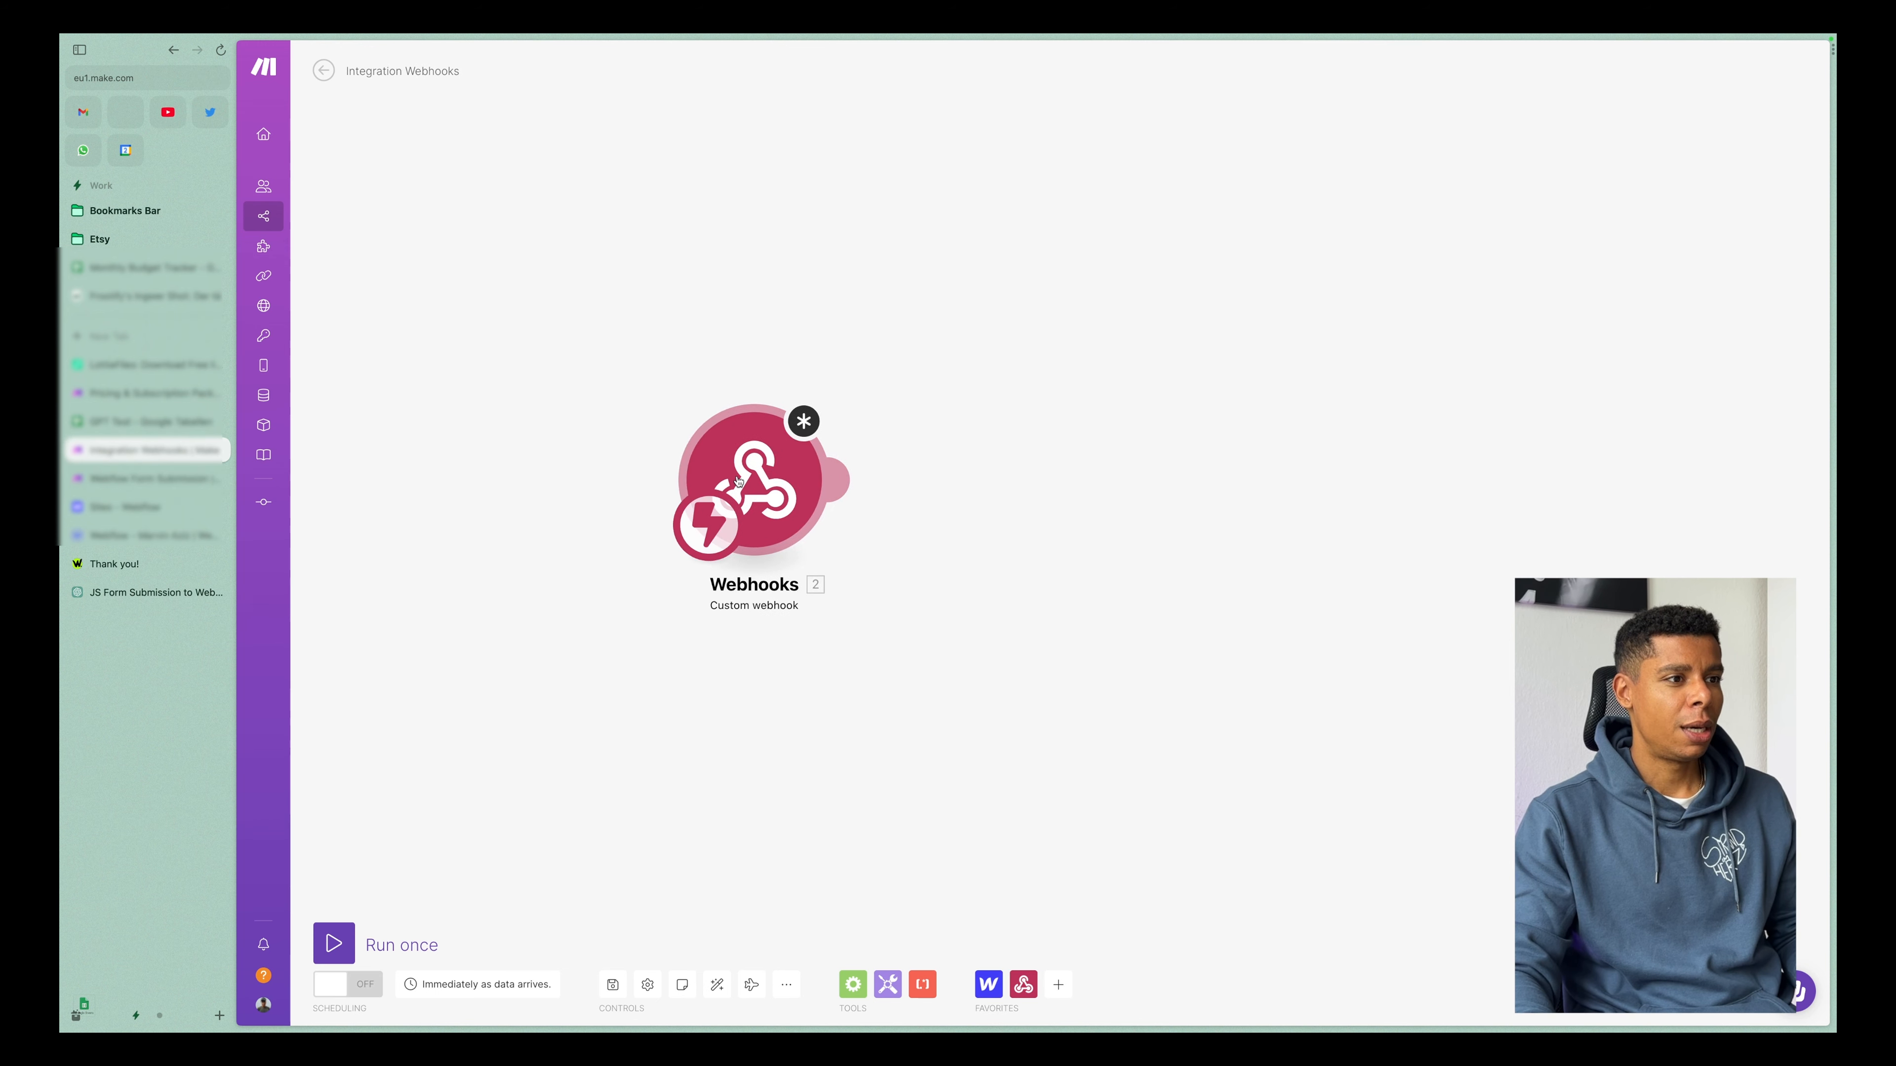
click(868, 478)
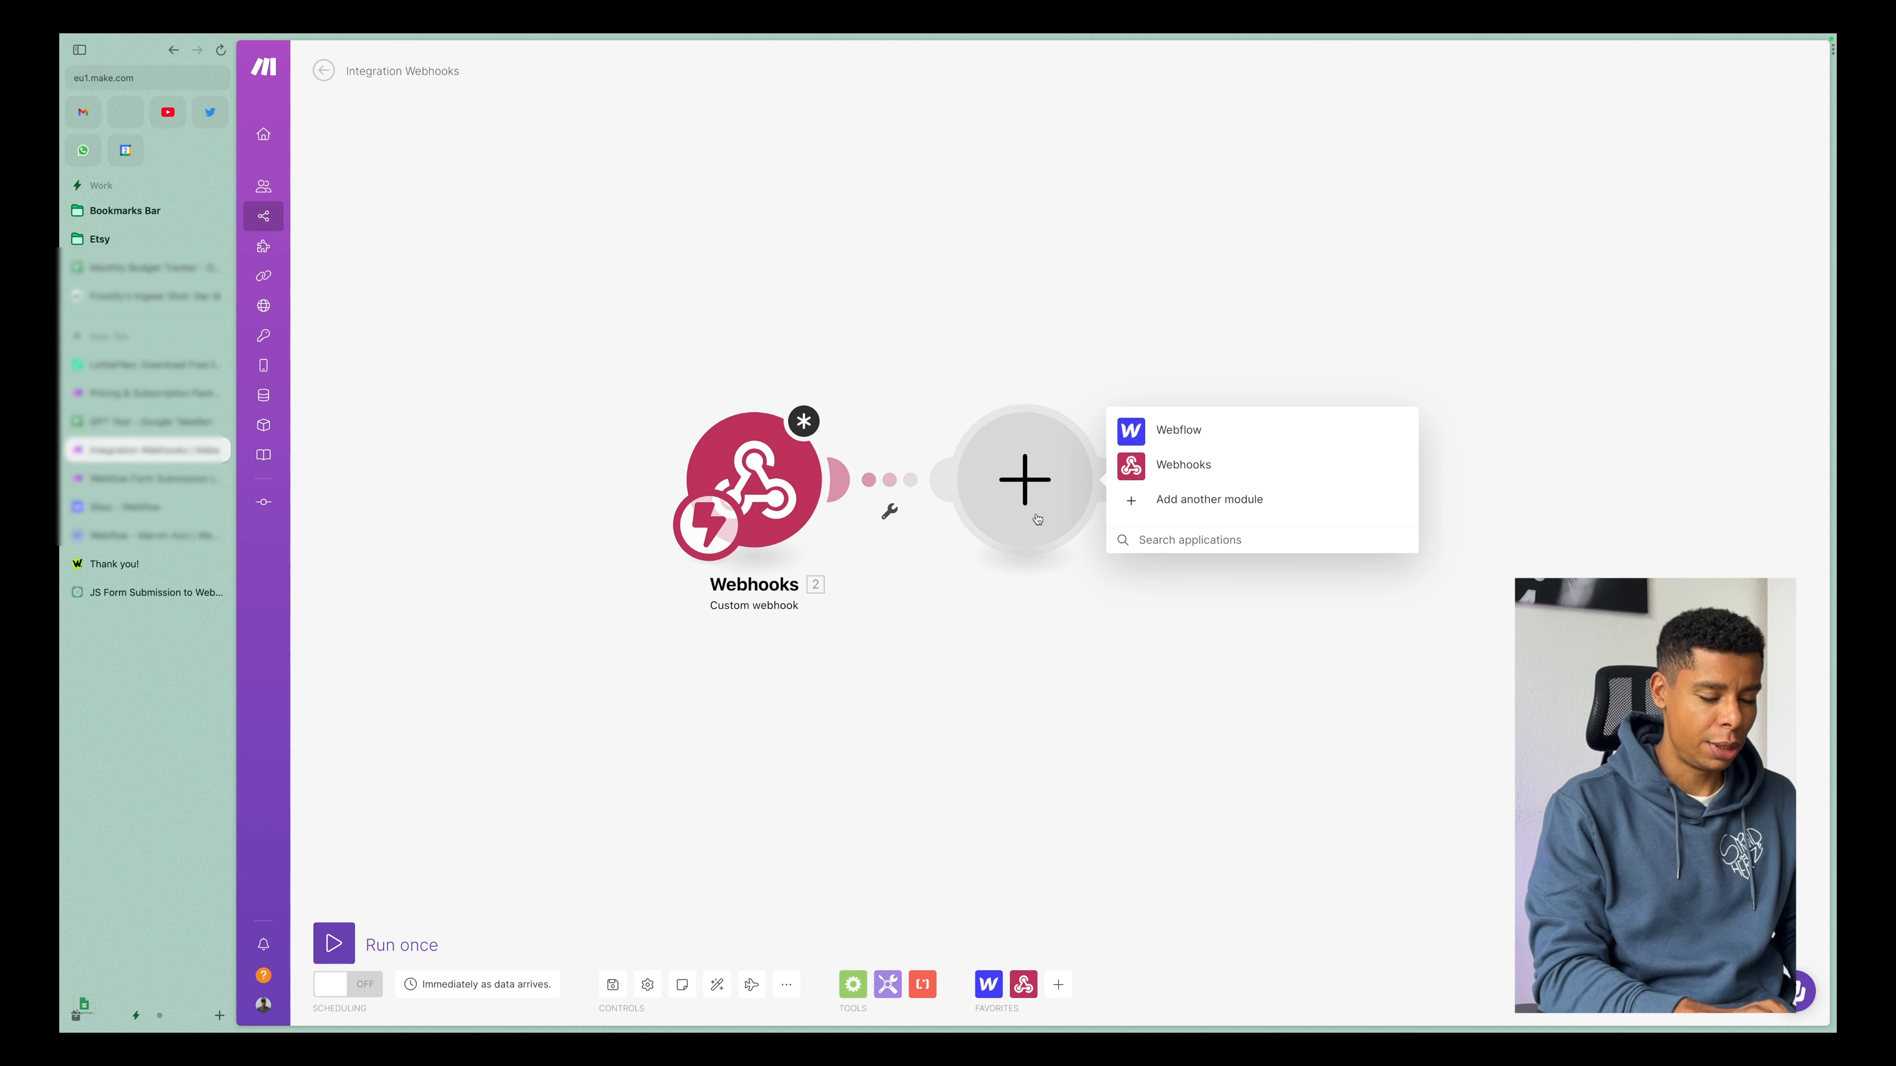
text(open)
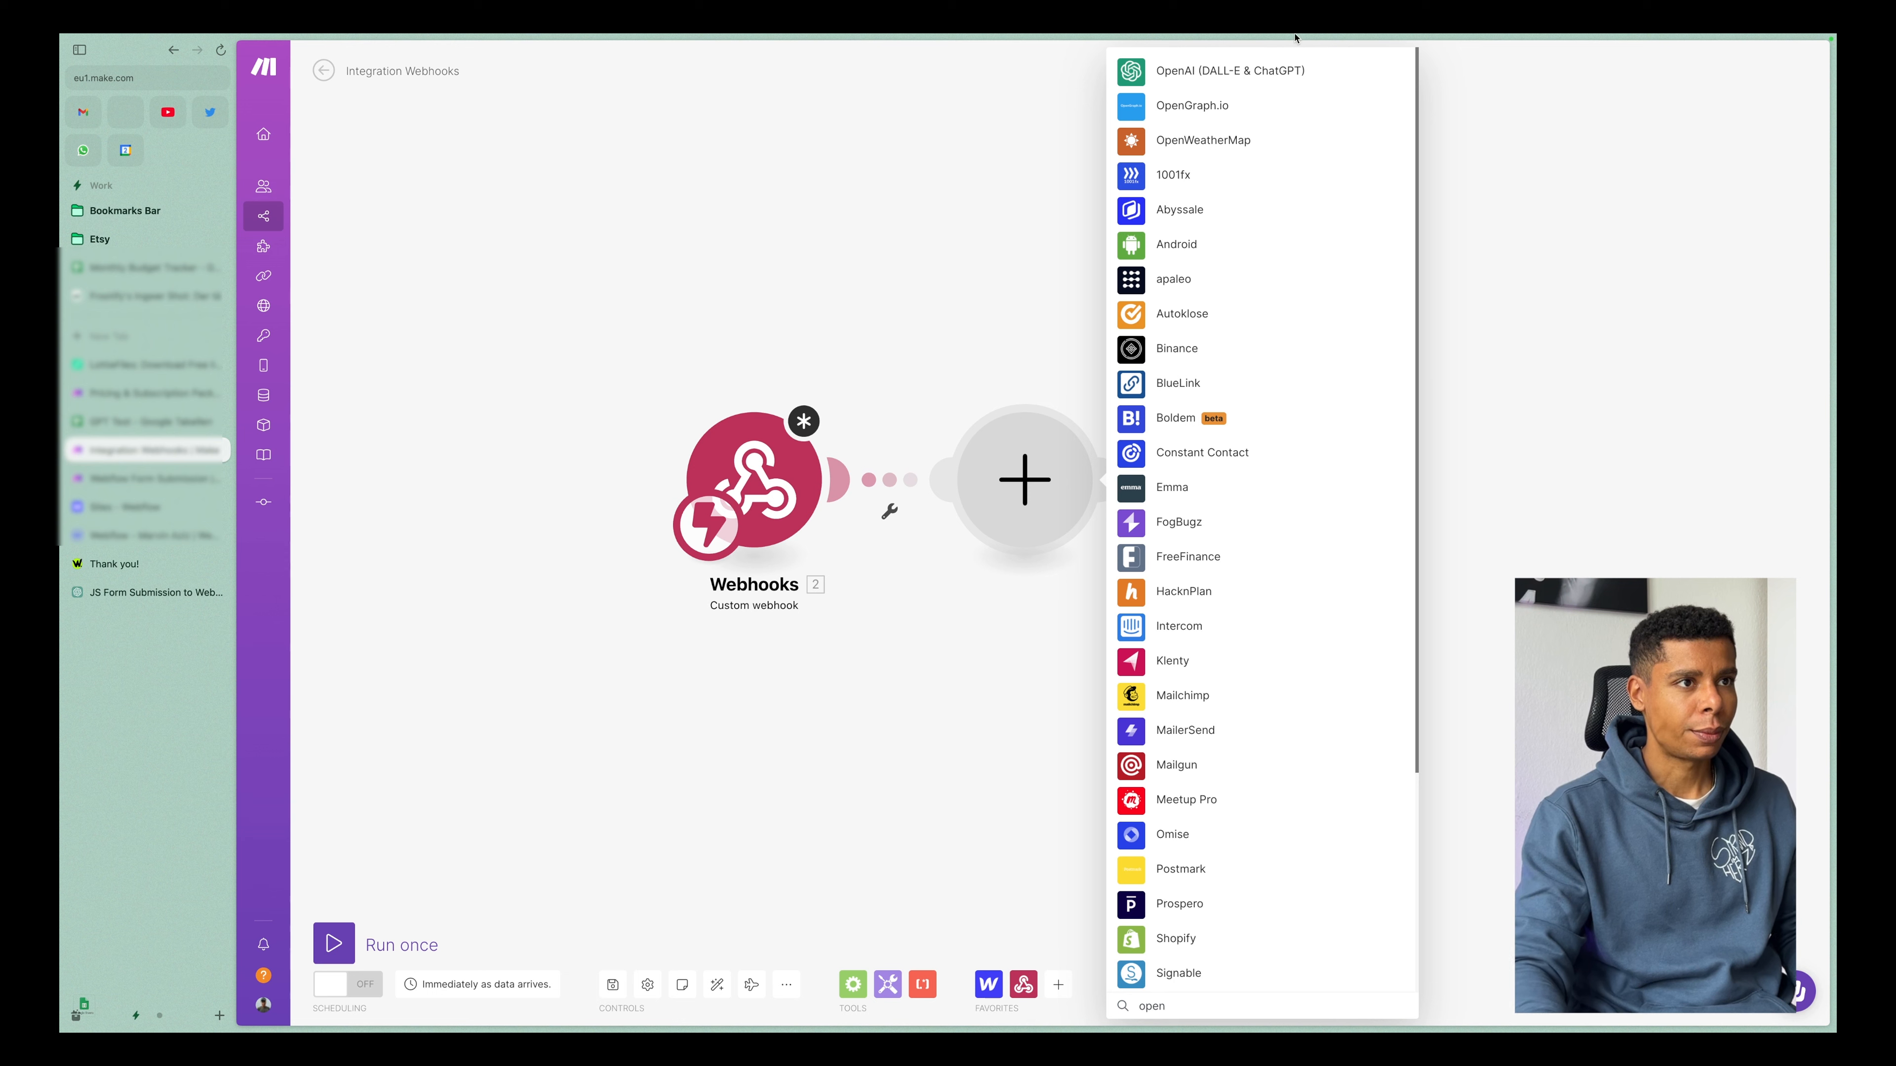
click(1169, 79)
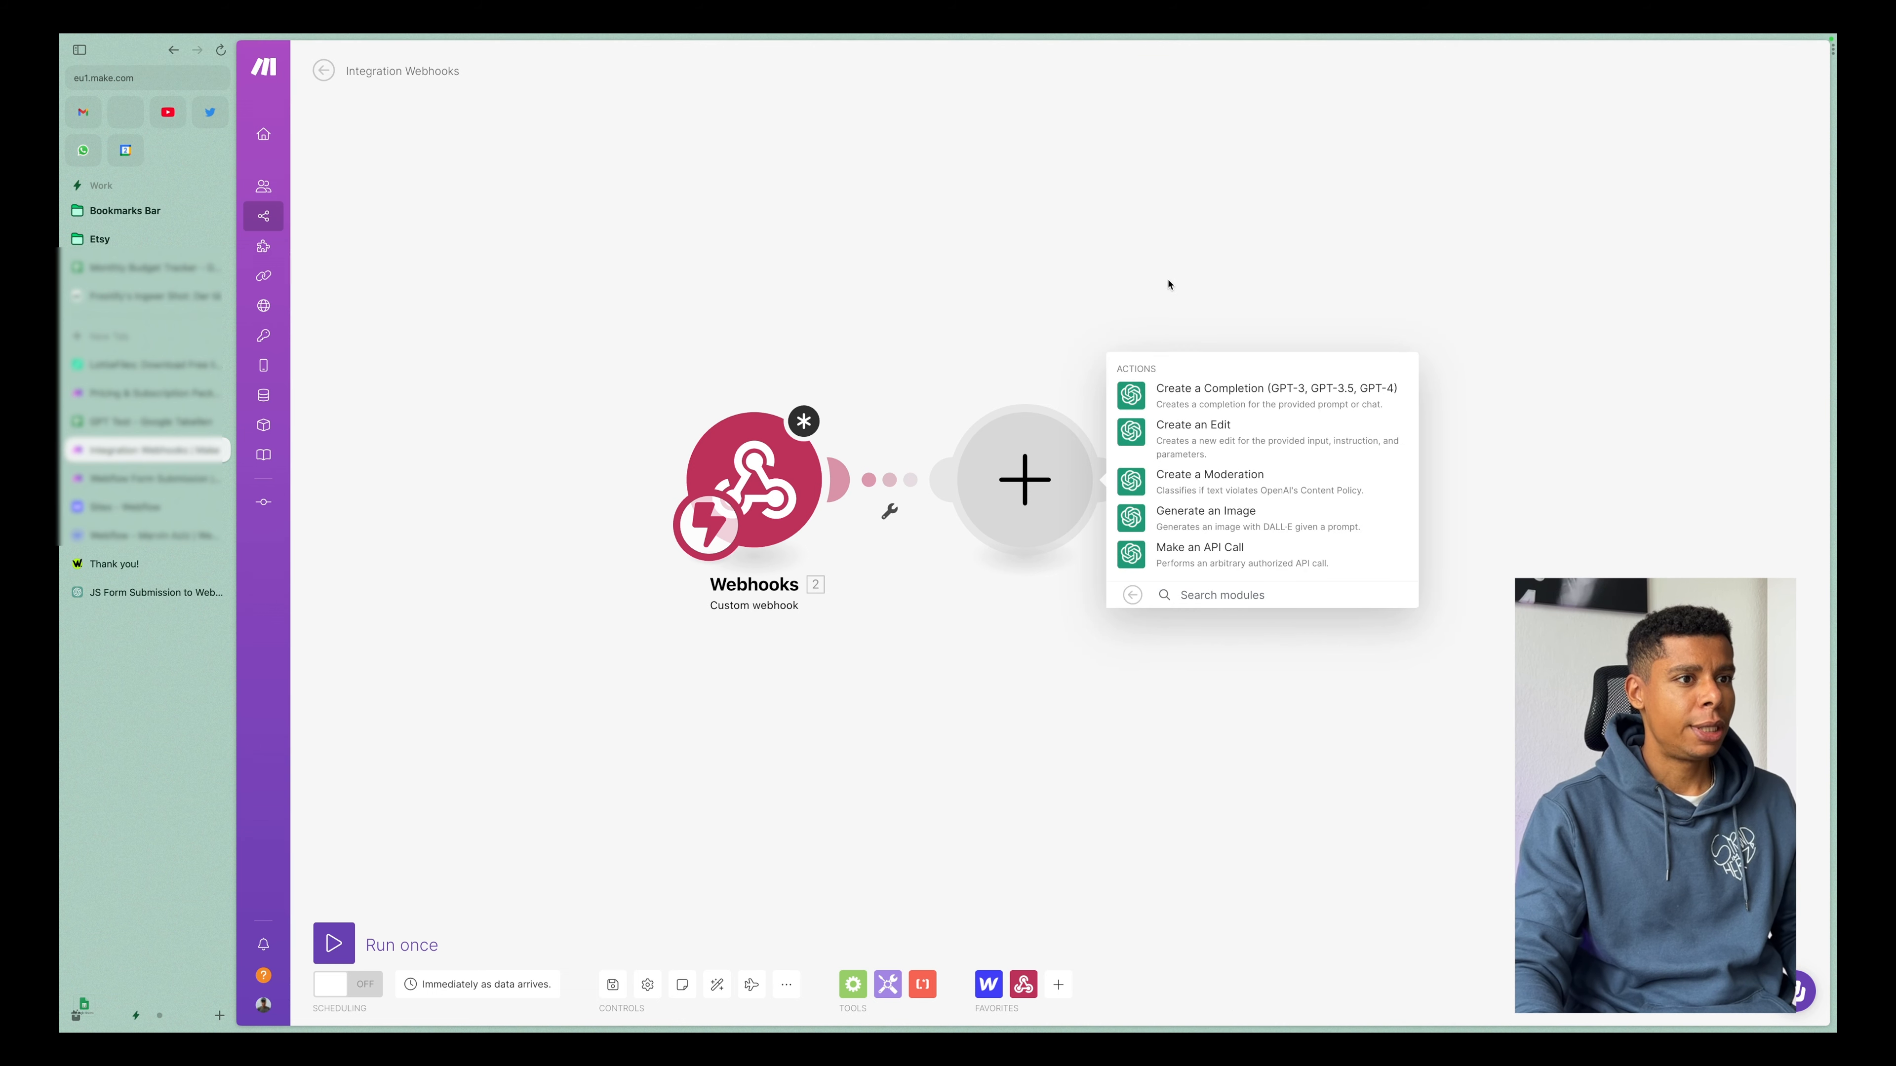
click(1223, 401)
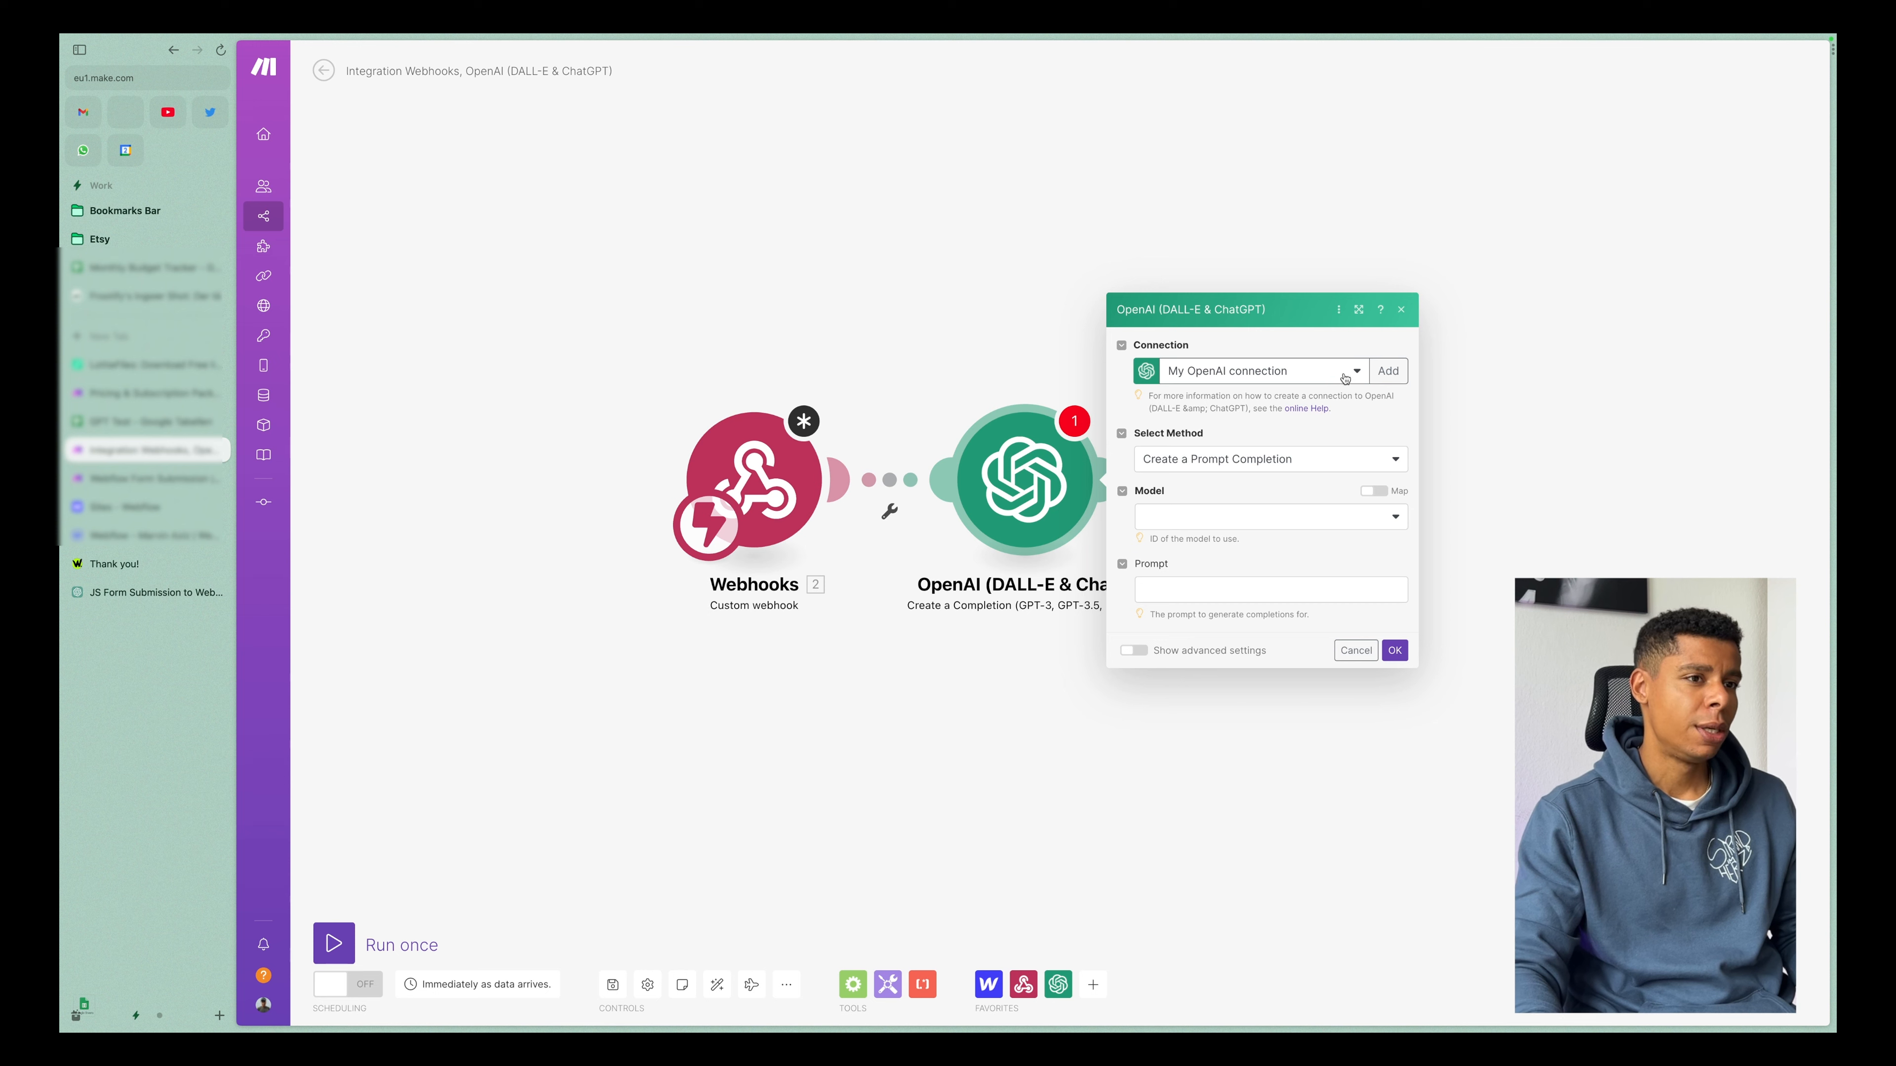
Open the form for a new OpenAI connection and highlight the web address for creating an API key.
click(1384, 371)
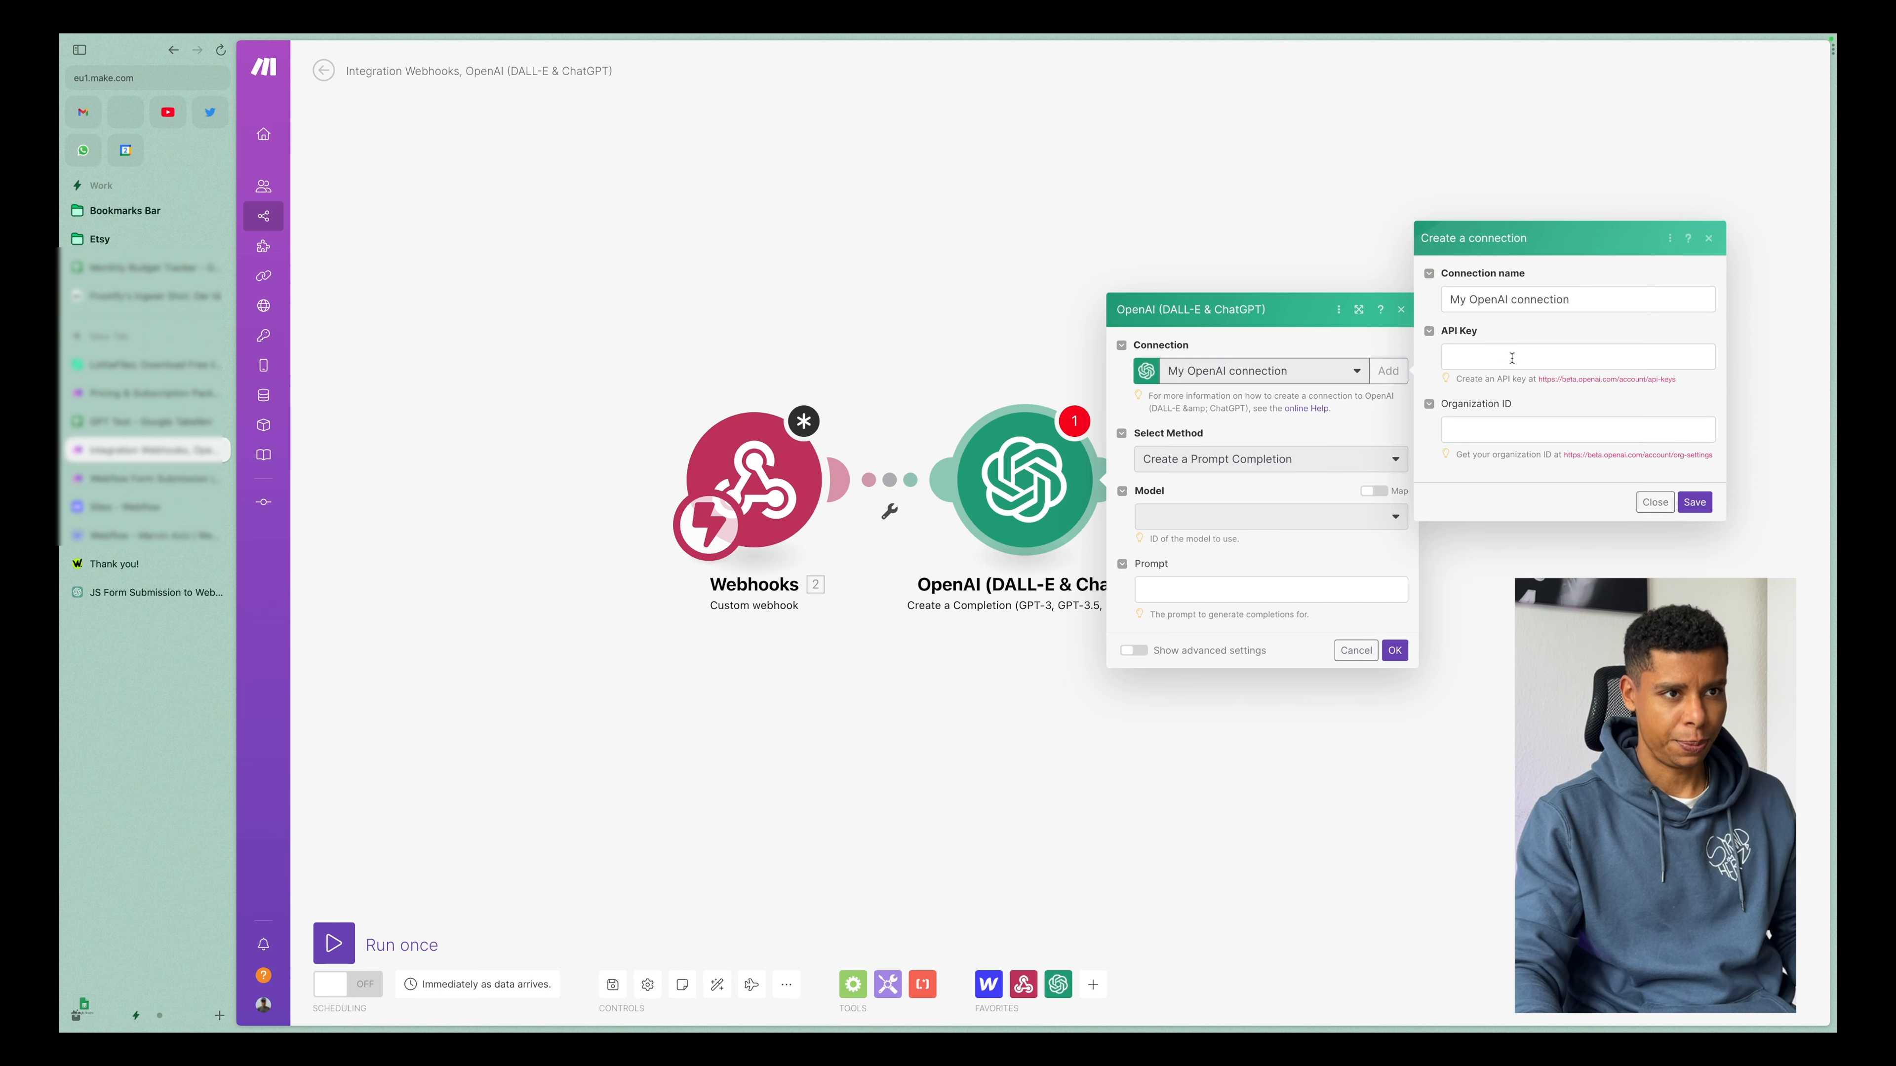
triple_click(1605, 380)
drag(1676, 379, 1537, 380)
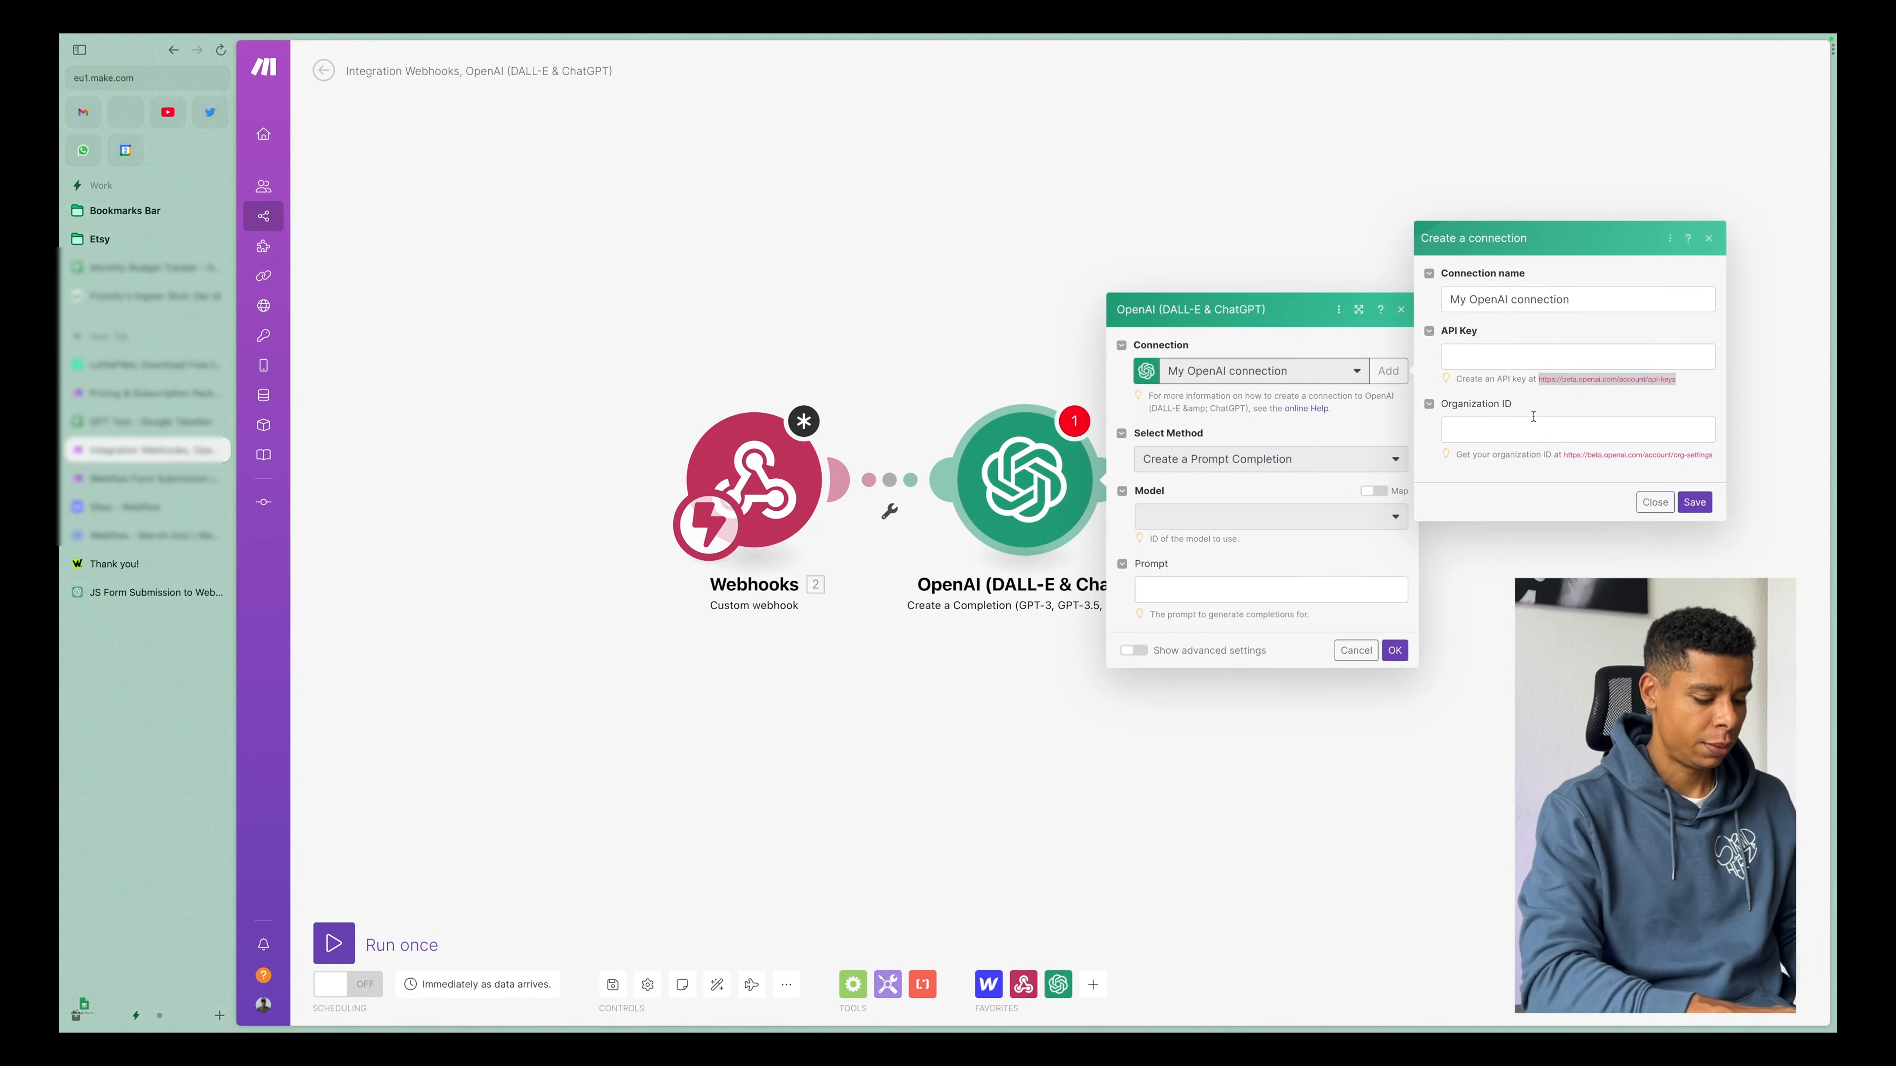
Open openai.com in a new tab, view its account sign-up page, and close that page.
key(super+t)
text(openai.com)
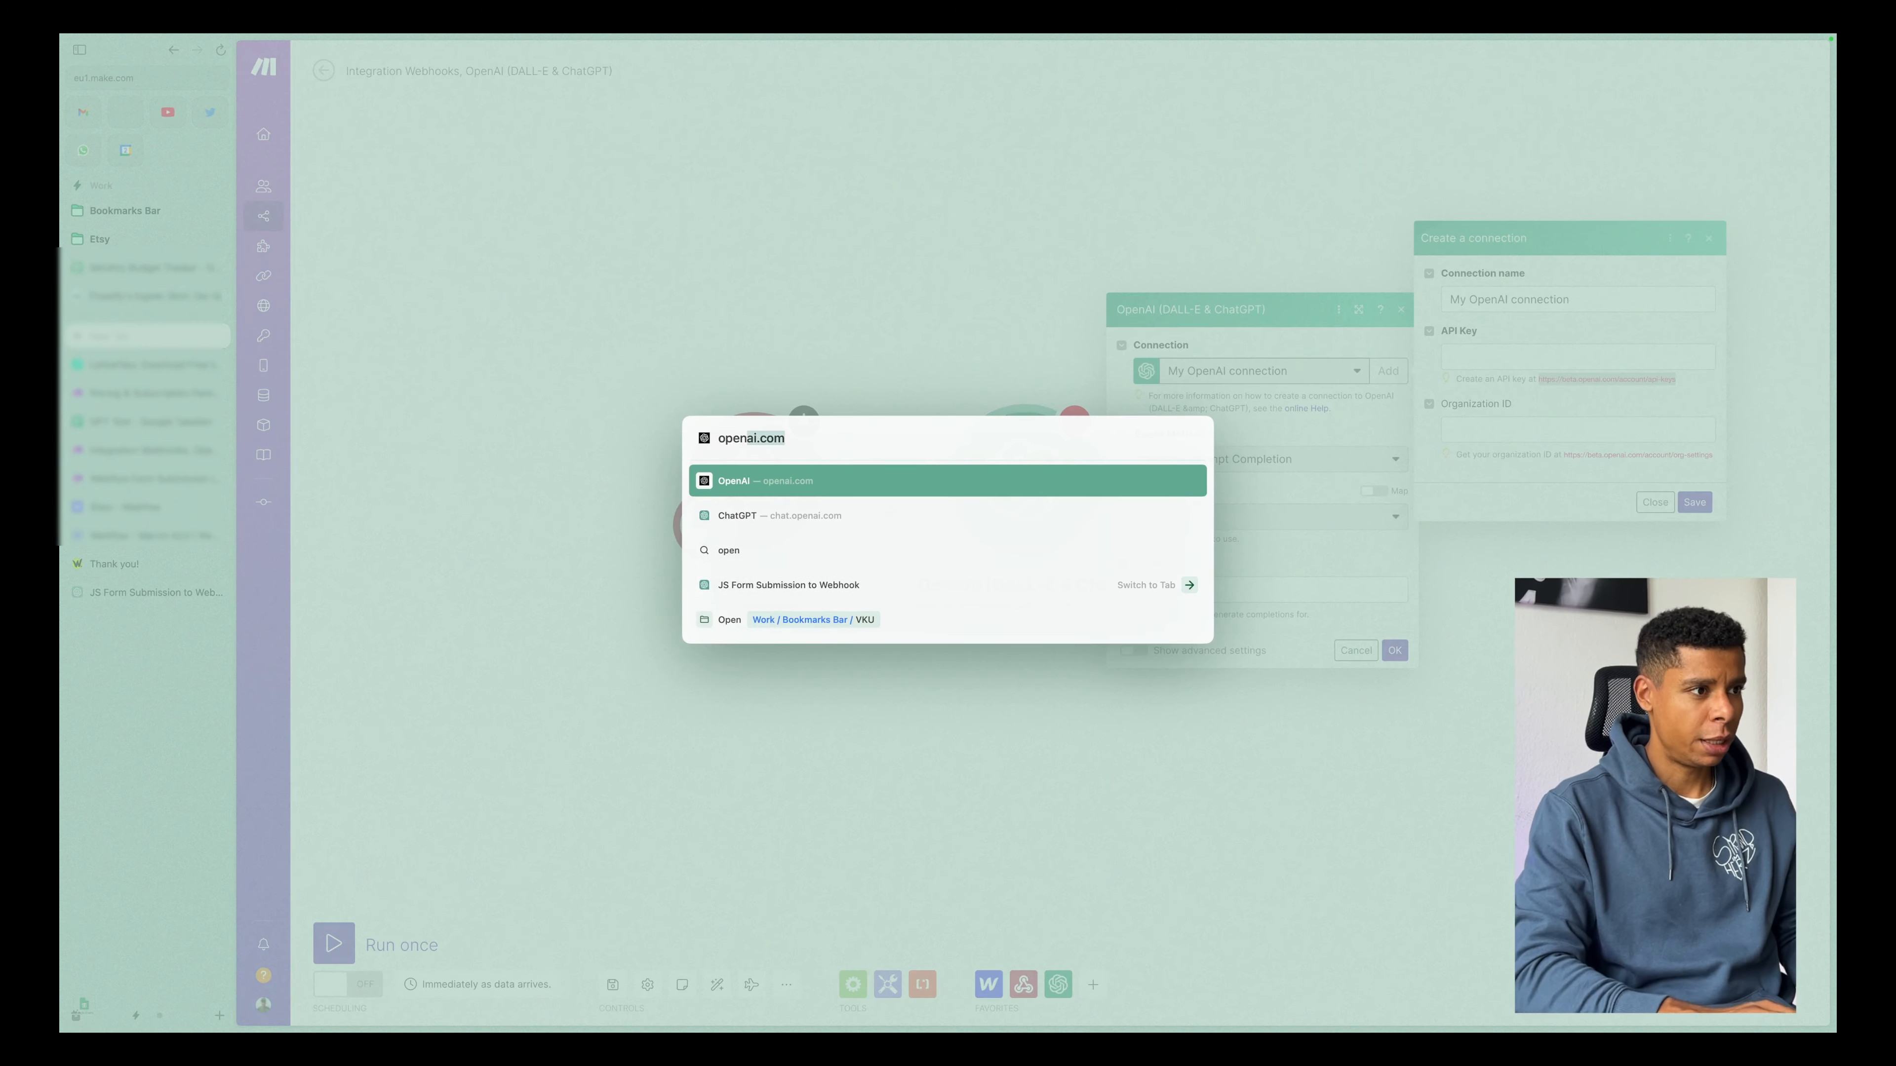
key(Return)
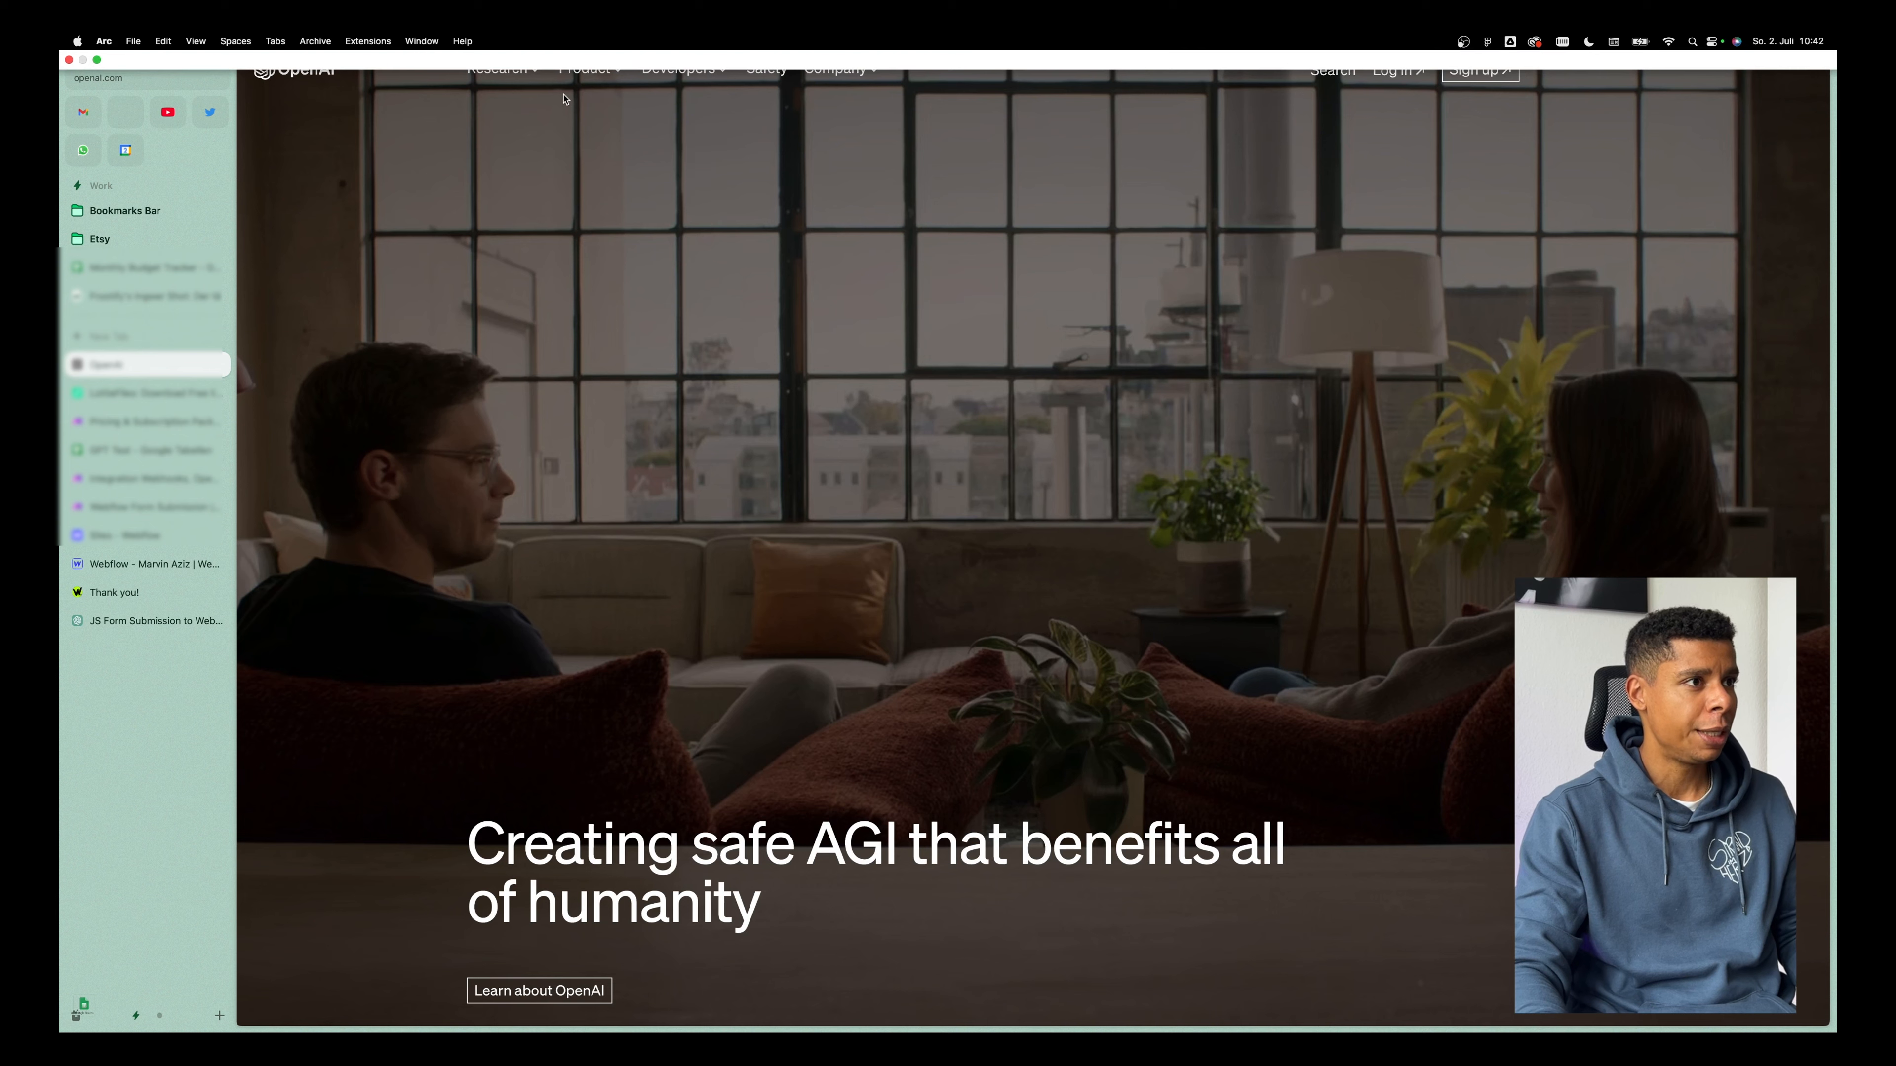
click(1479, 69)
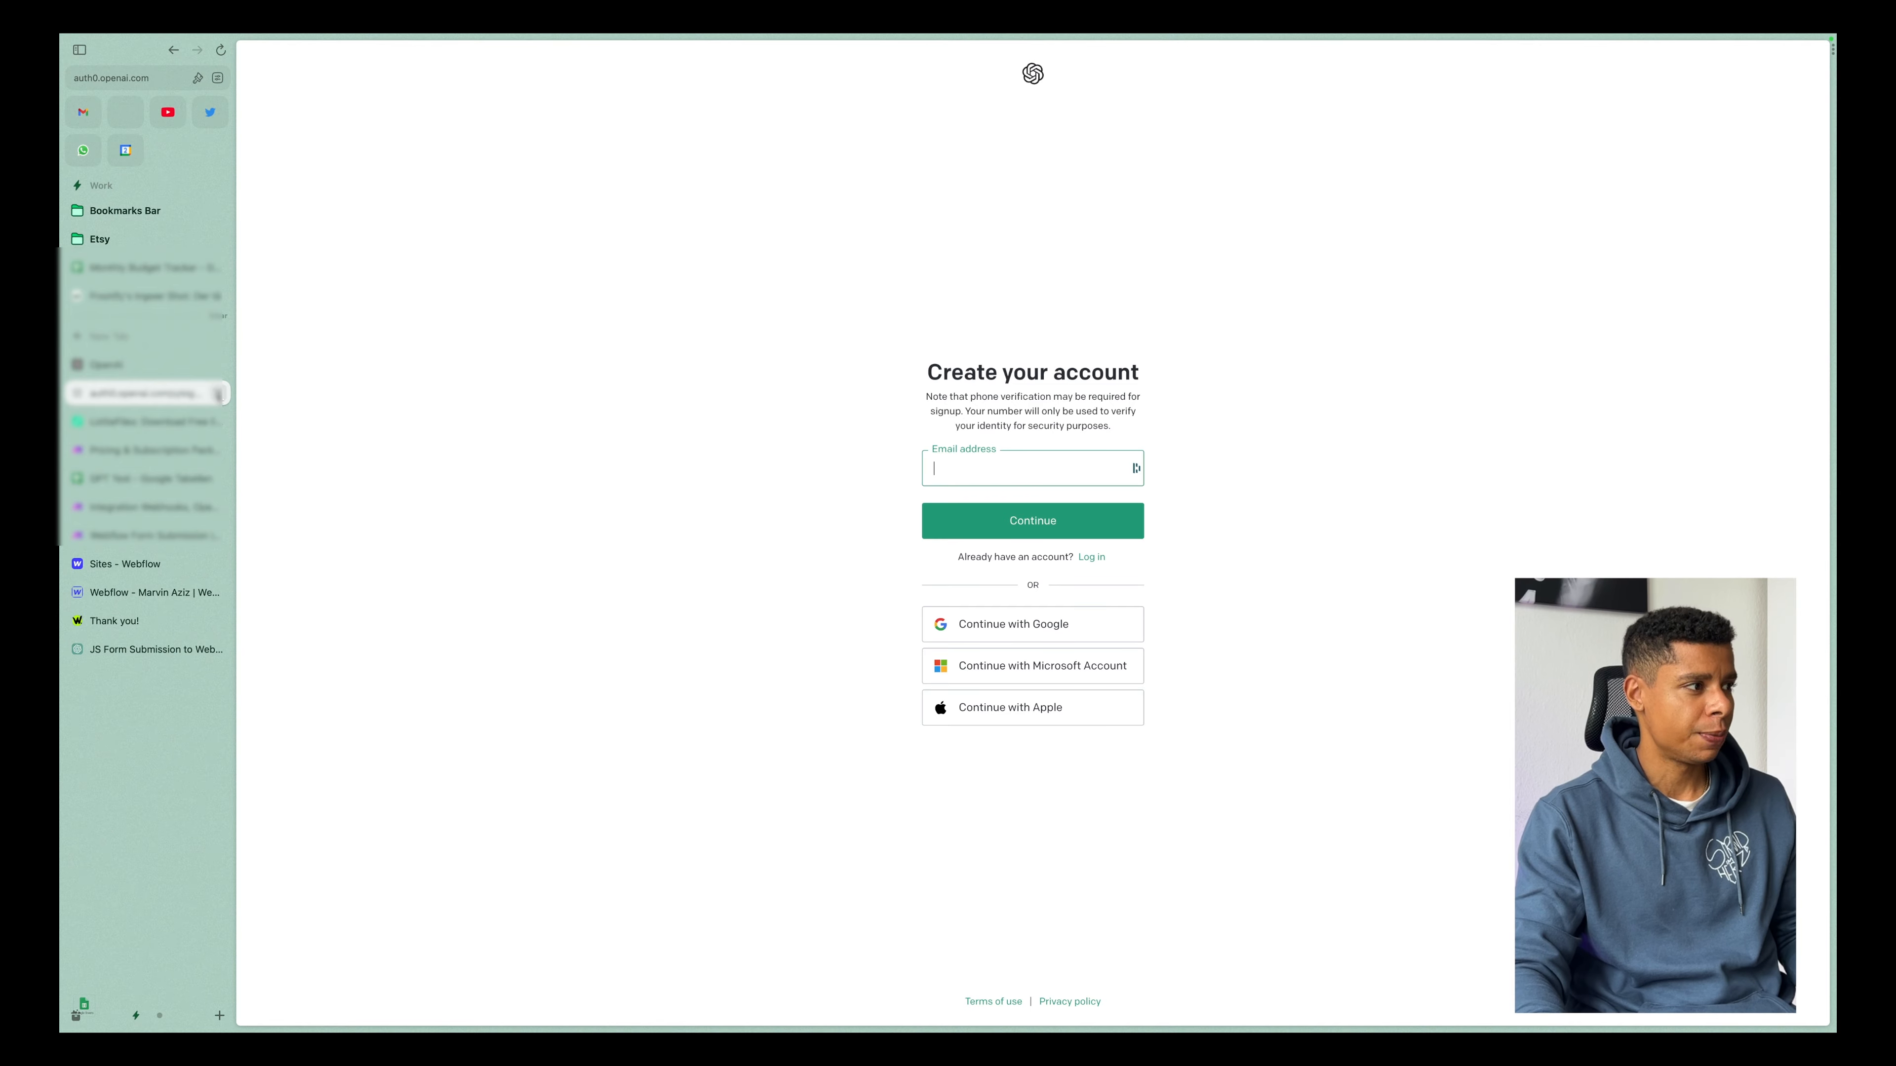
click(217, 393)
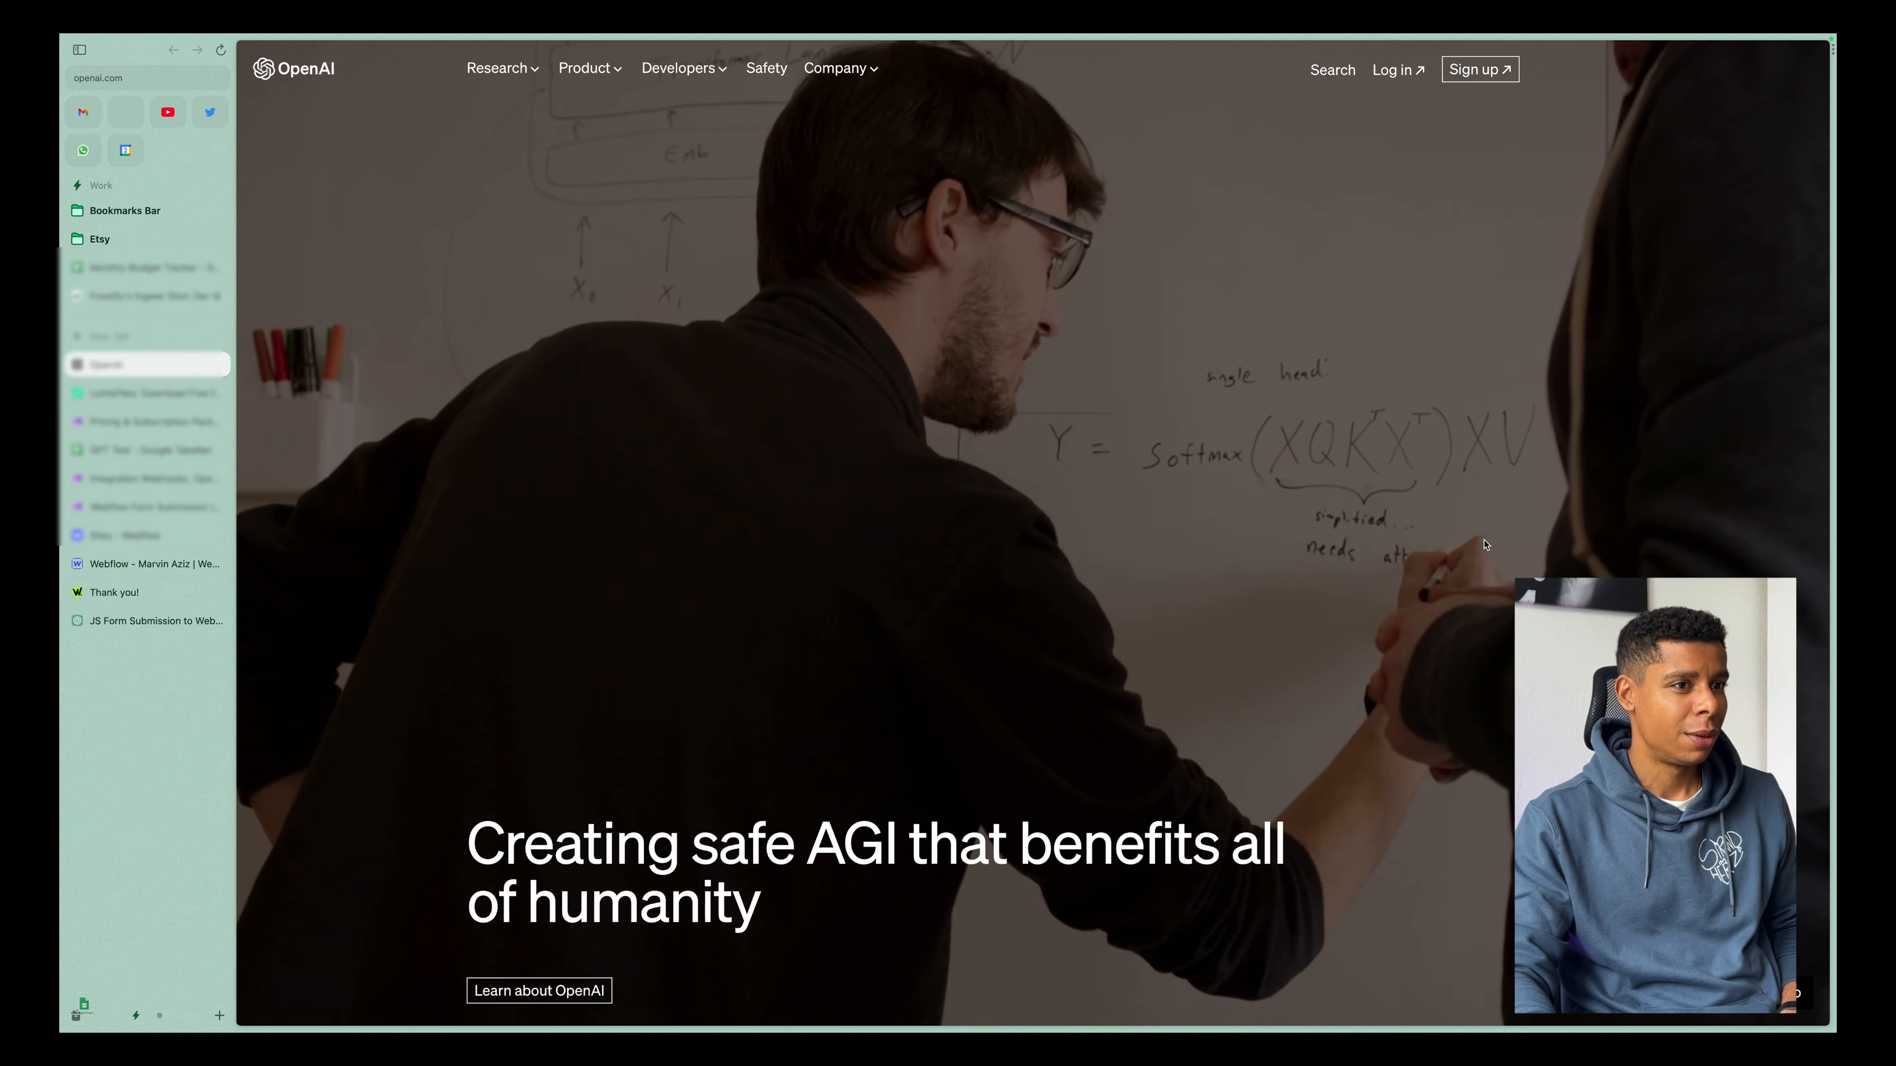
Switch to the Brave browser, dismiss the extension notice, and review this month's usage on the OpenAI platform.
key(ctrl+Left)
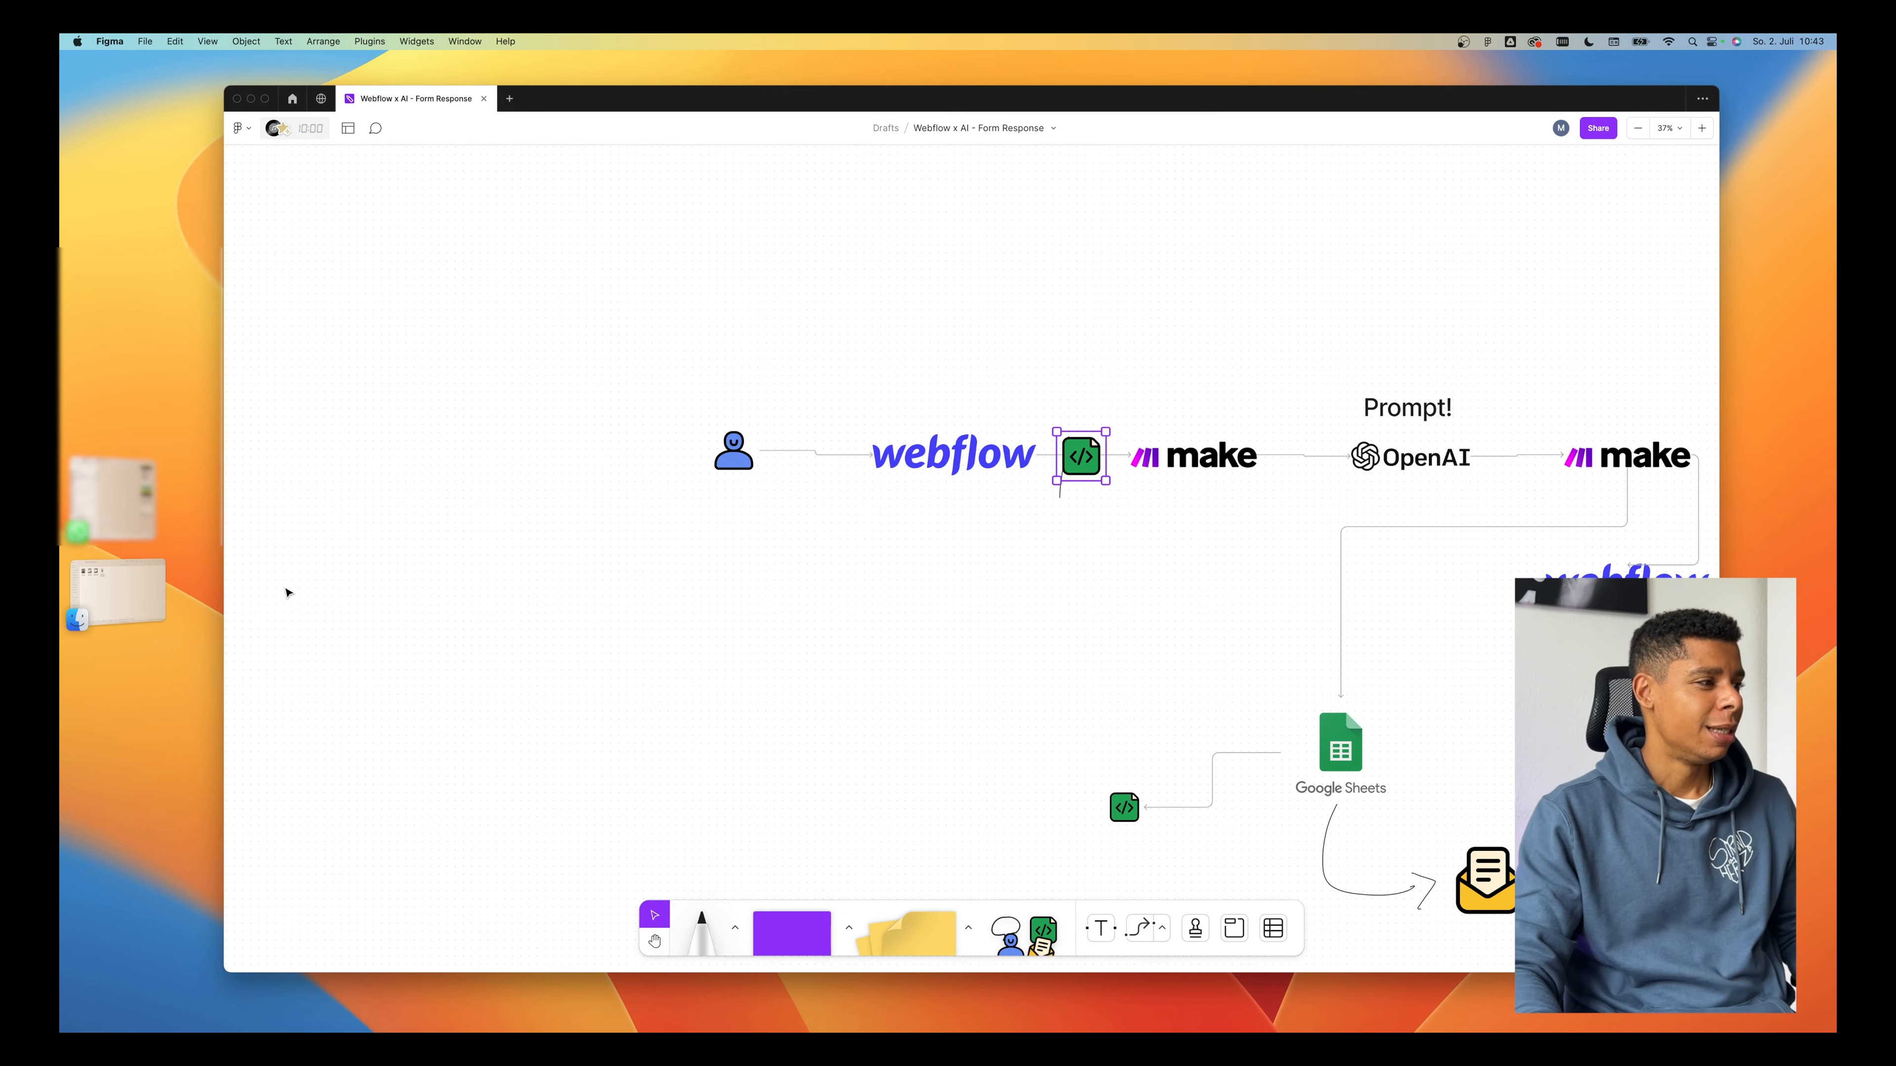
mouse_move(407, 1029)
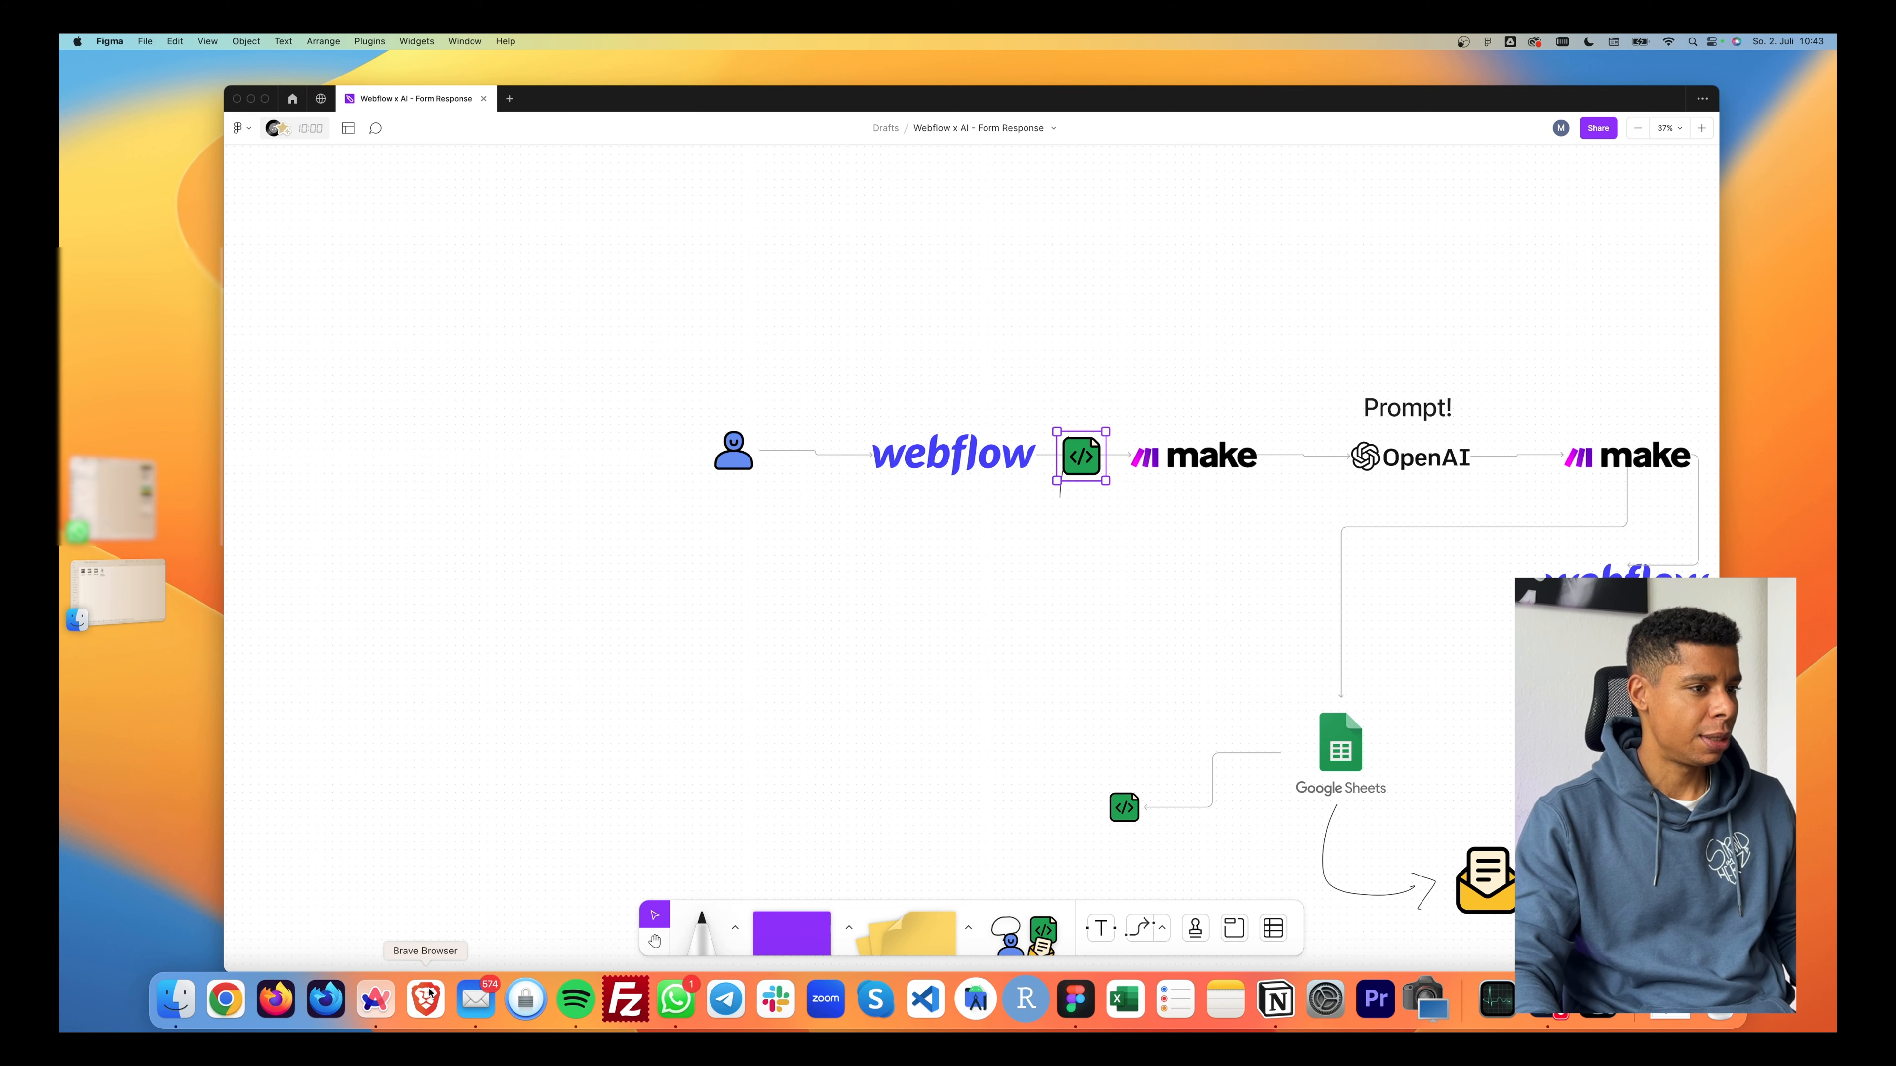
key(super+Tab)
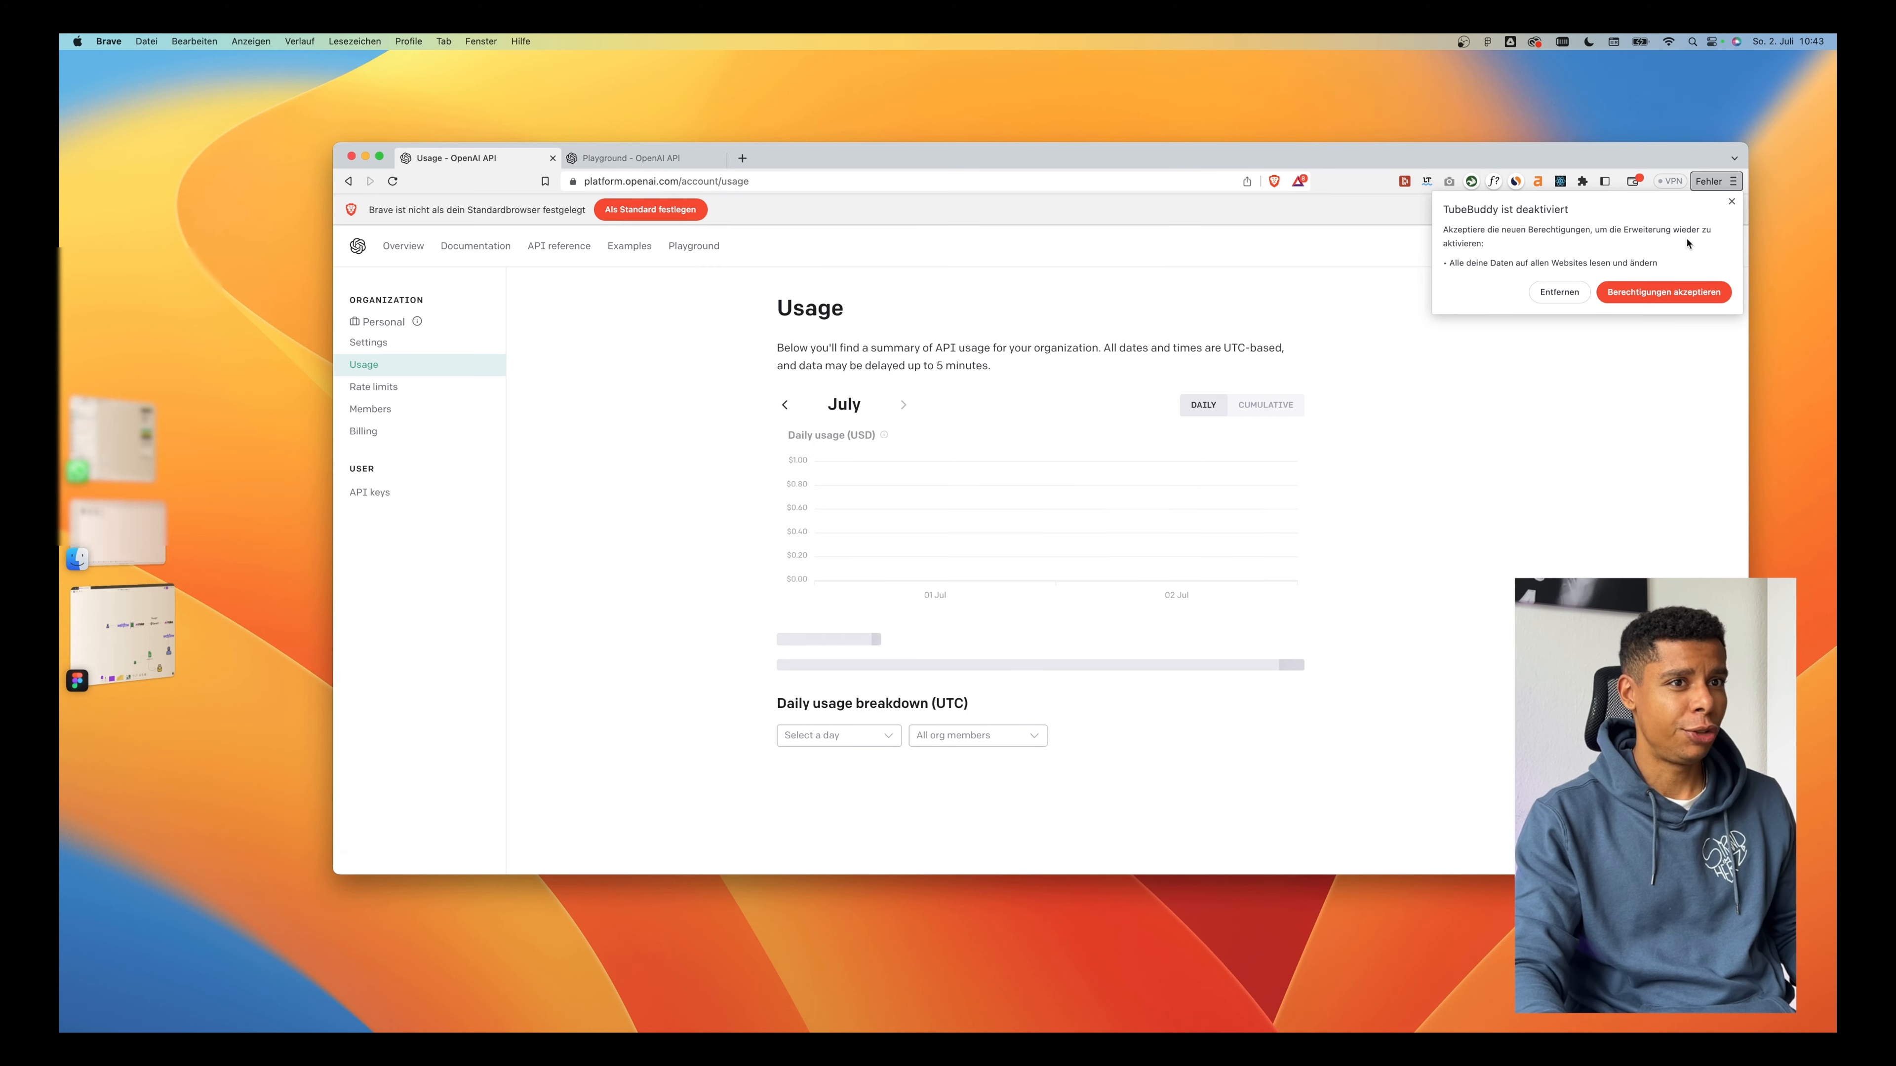
click(1733, 202)
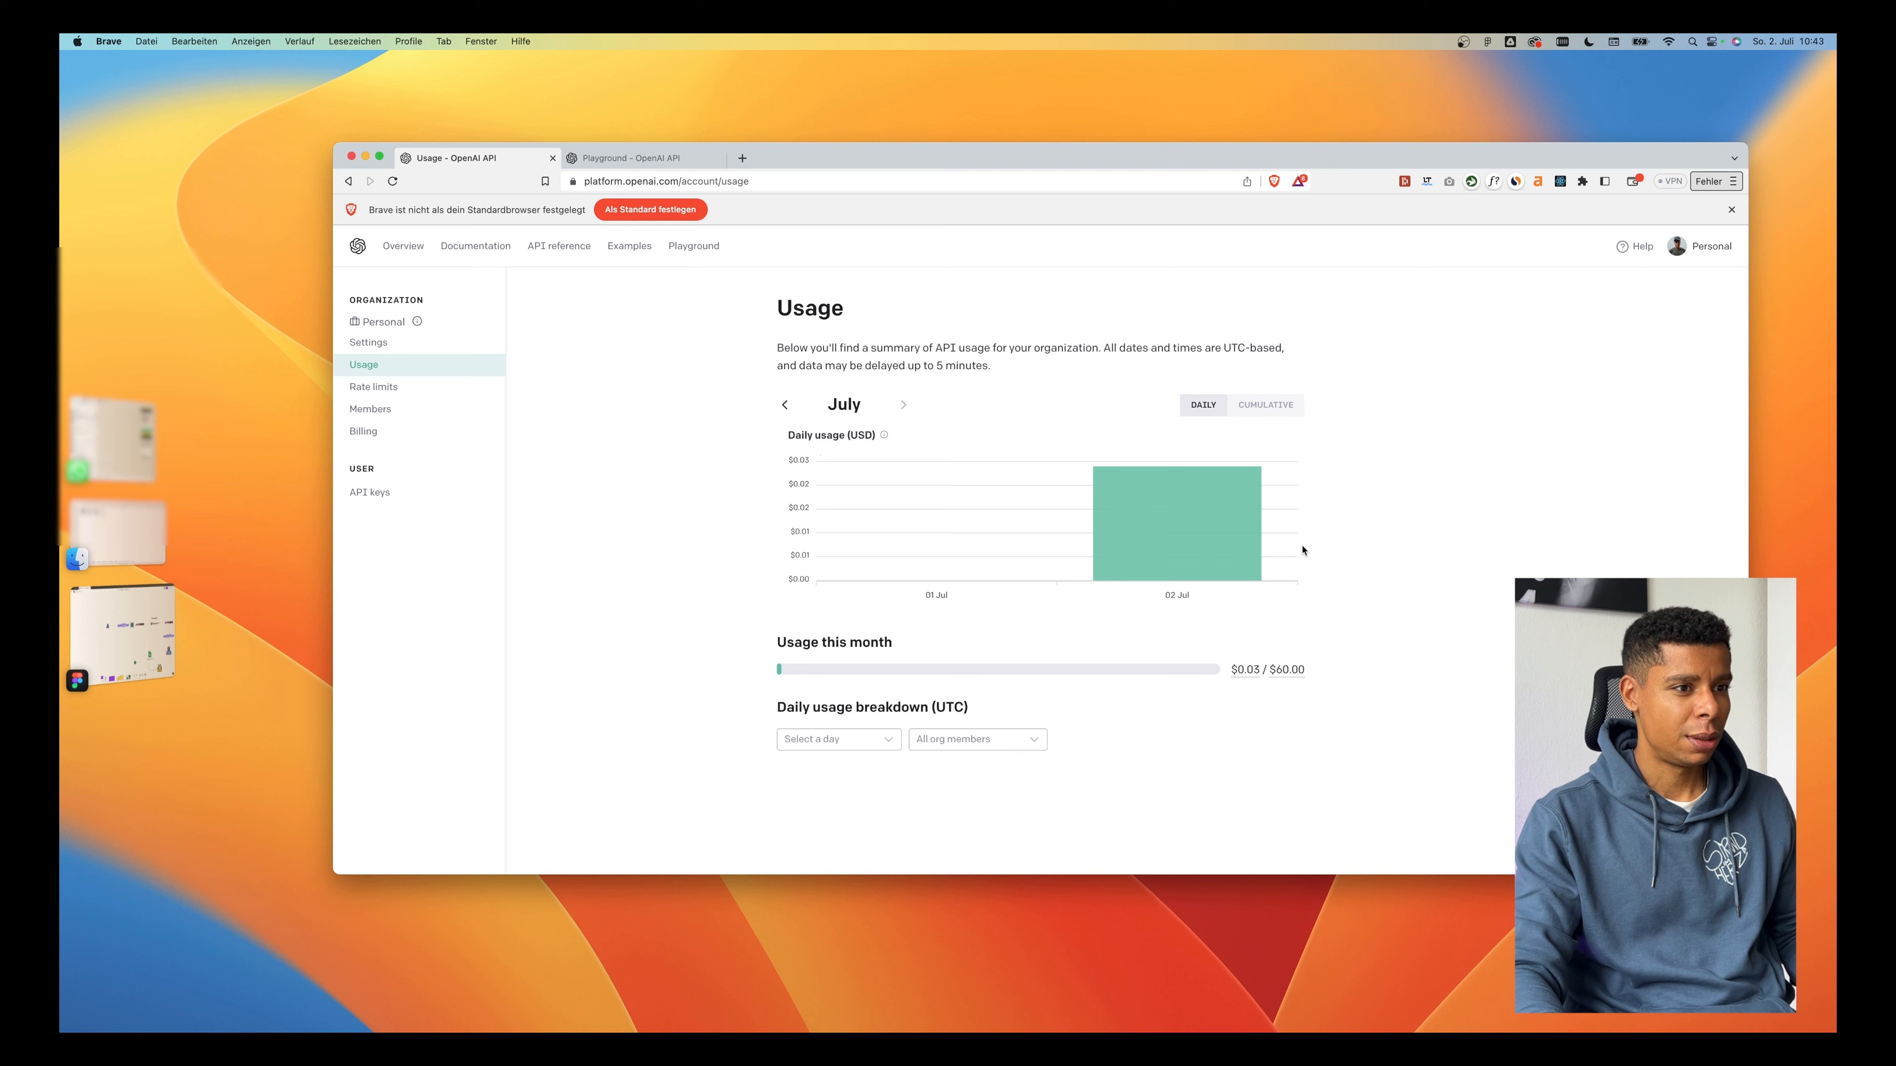
mouse_move(1136, 537)
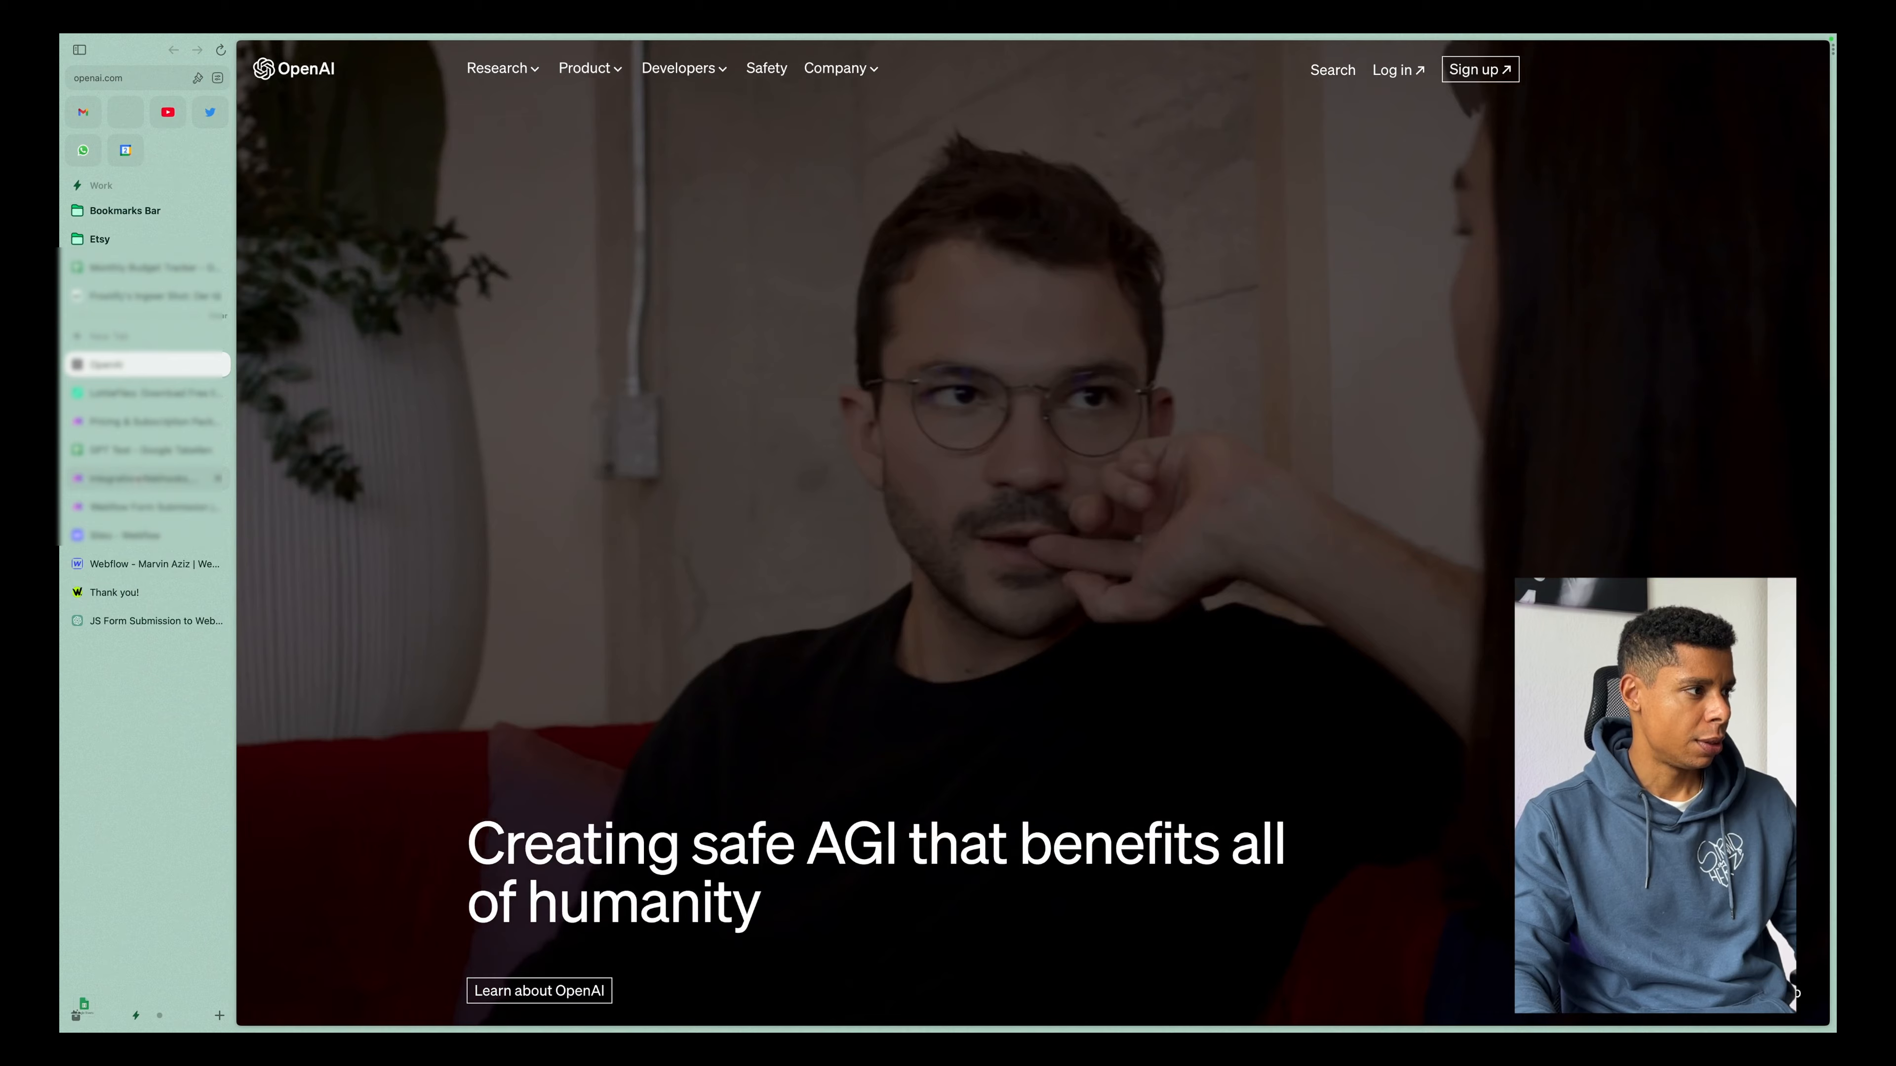
Return to the Integration Webhooks scenario, review the API Key and Organization ID fields, and close the new connection form without saving.
click(142, 478)
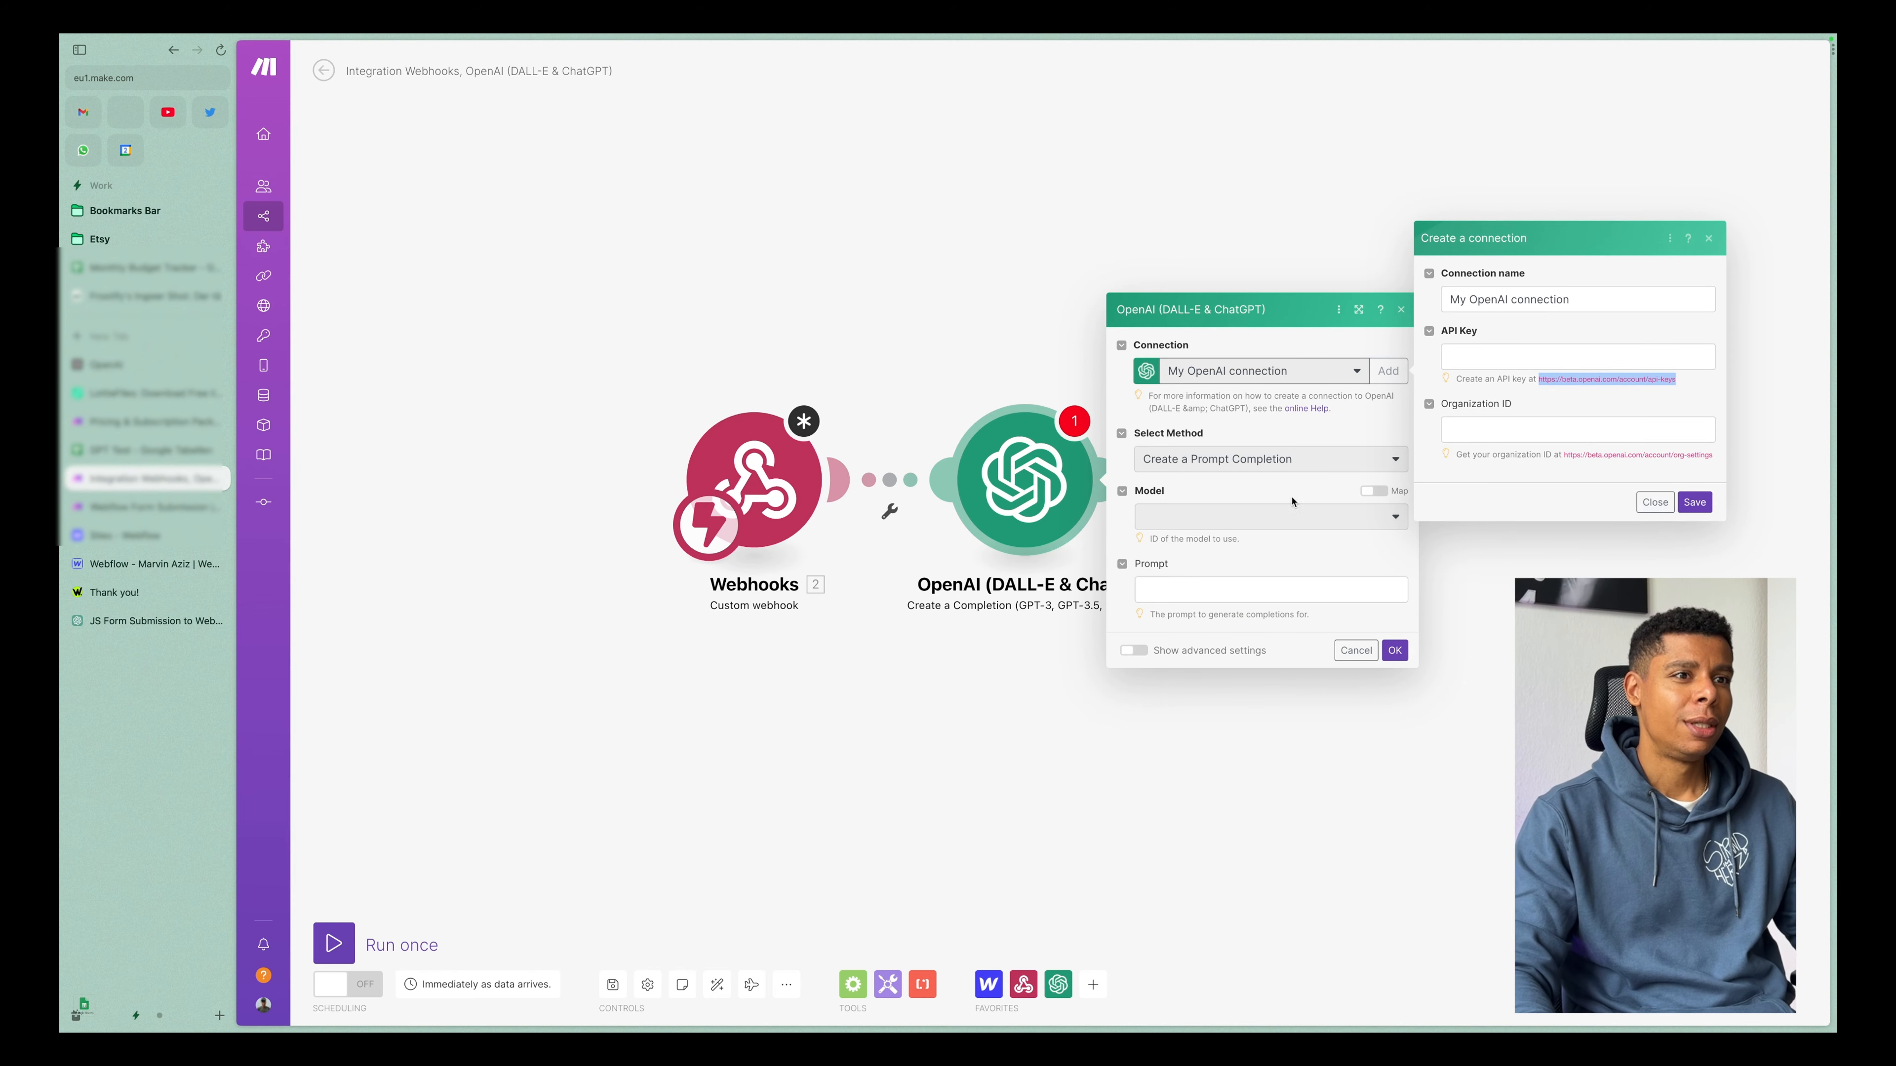
click(1516, 357)
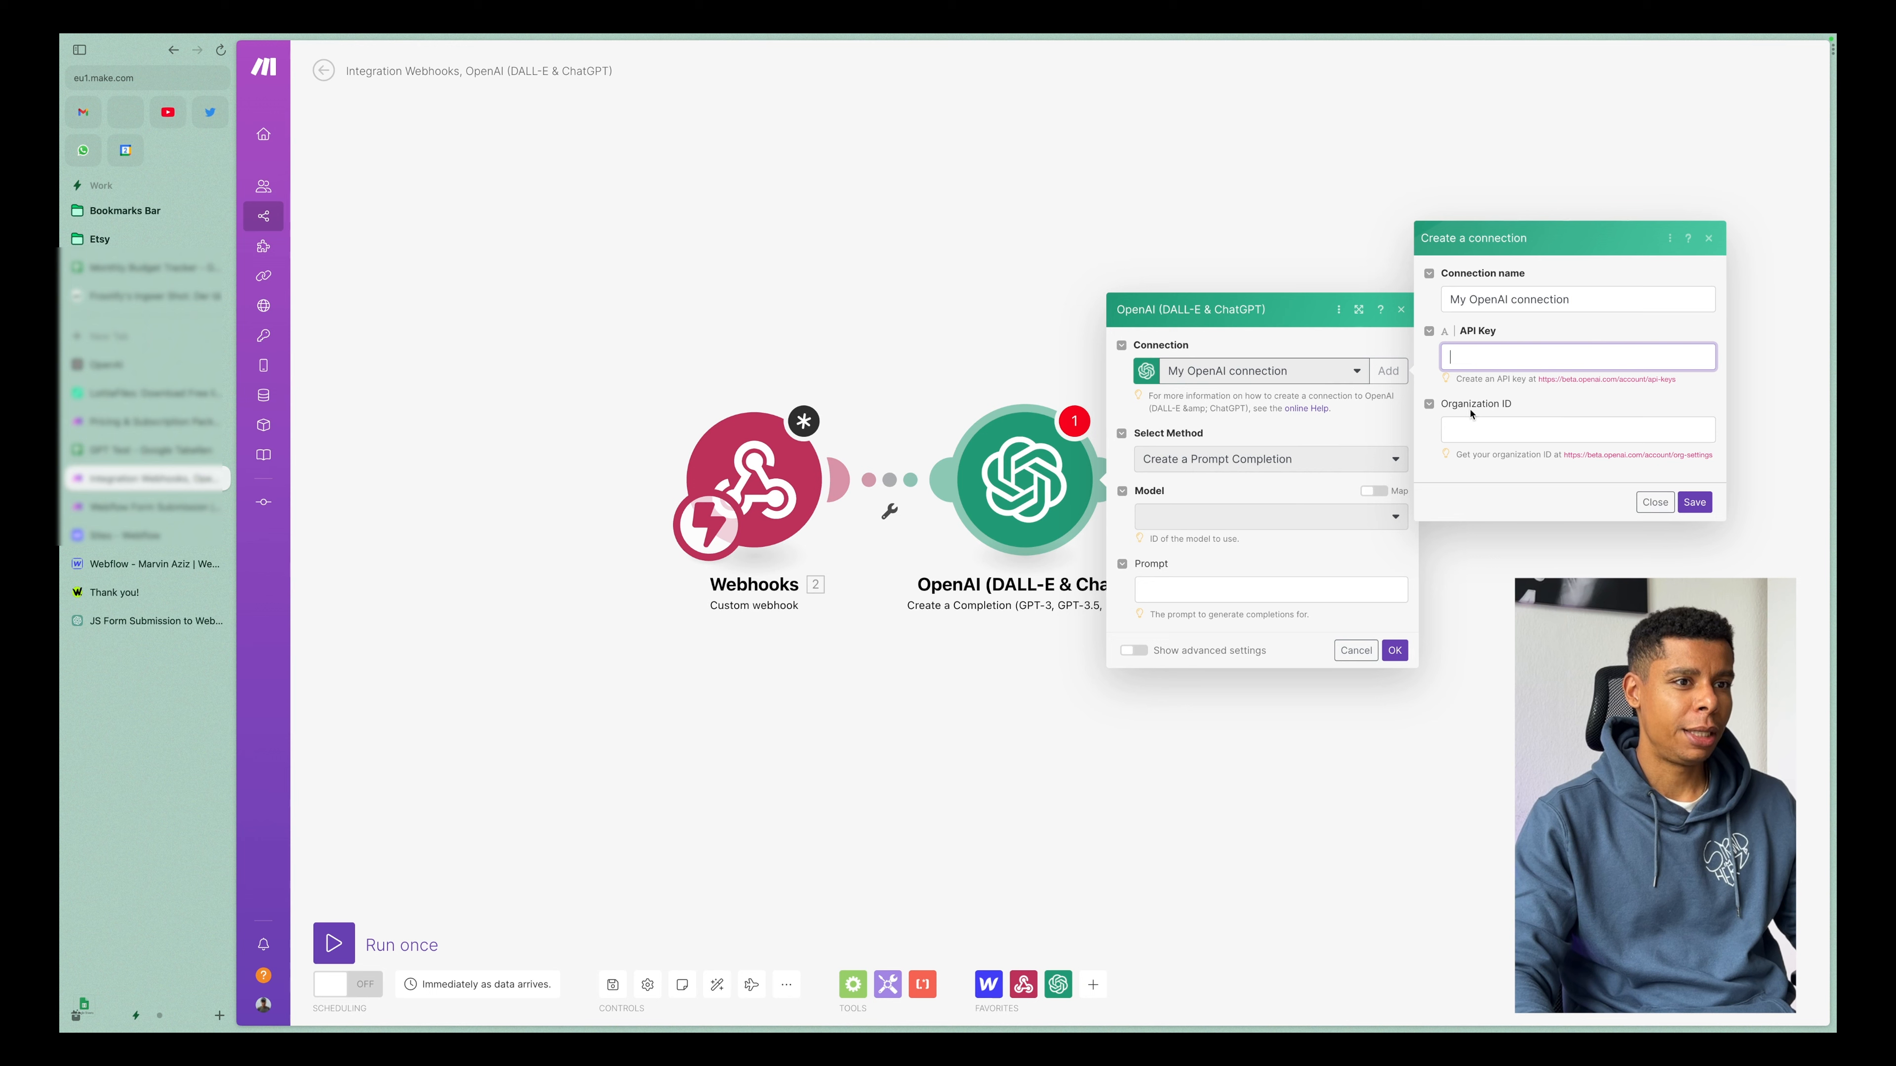
click(1479, 427)
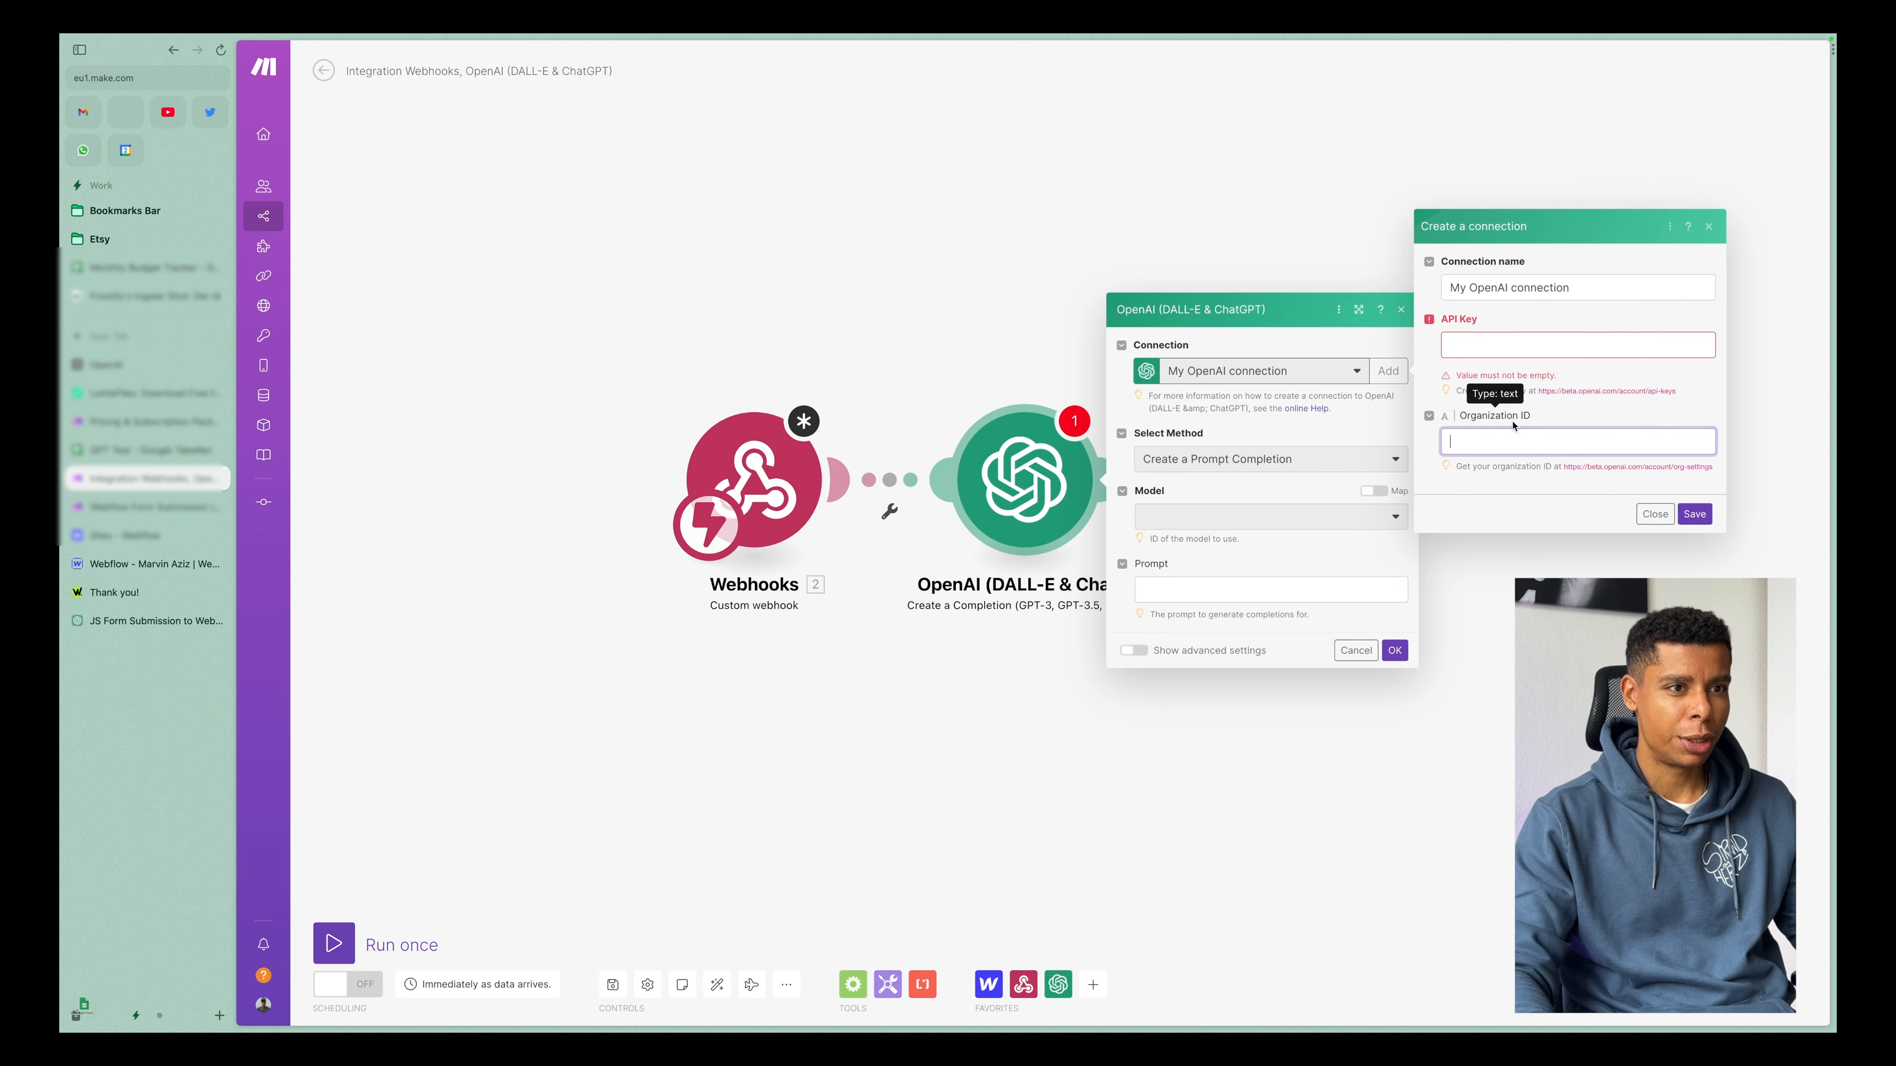
click(1699, 476)
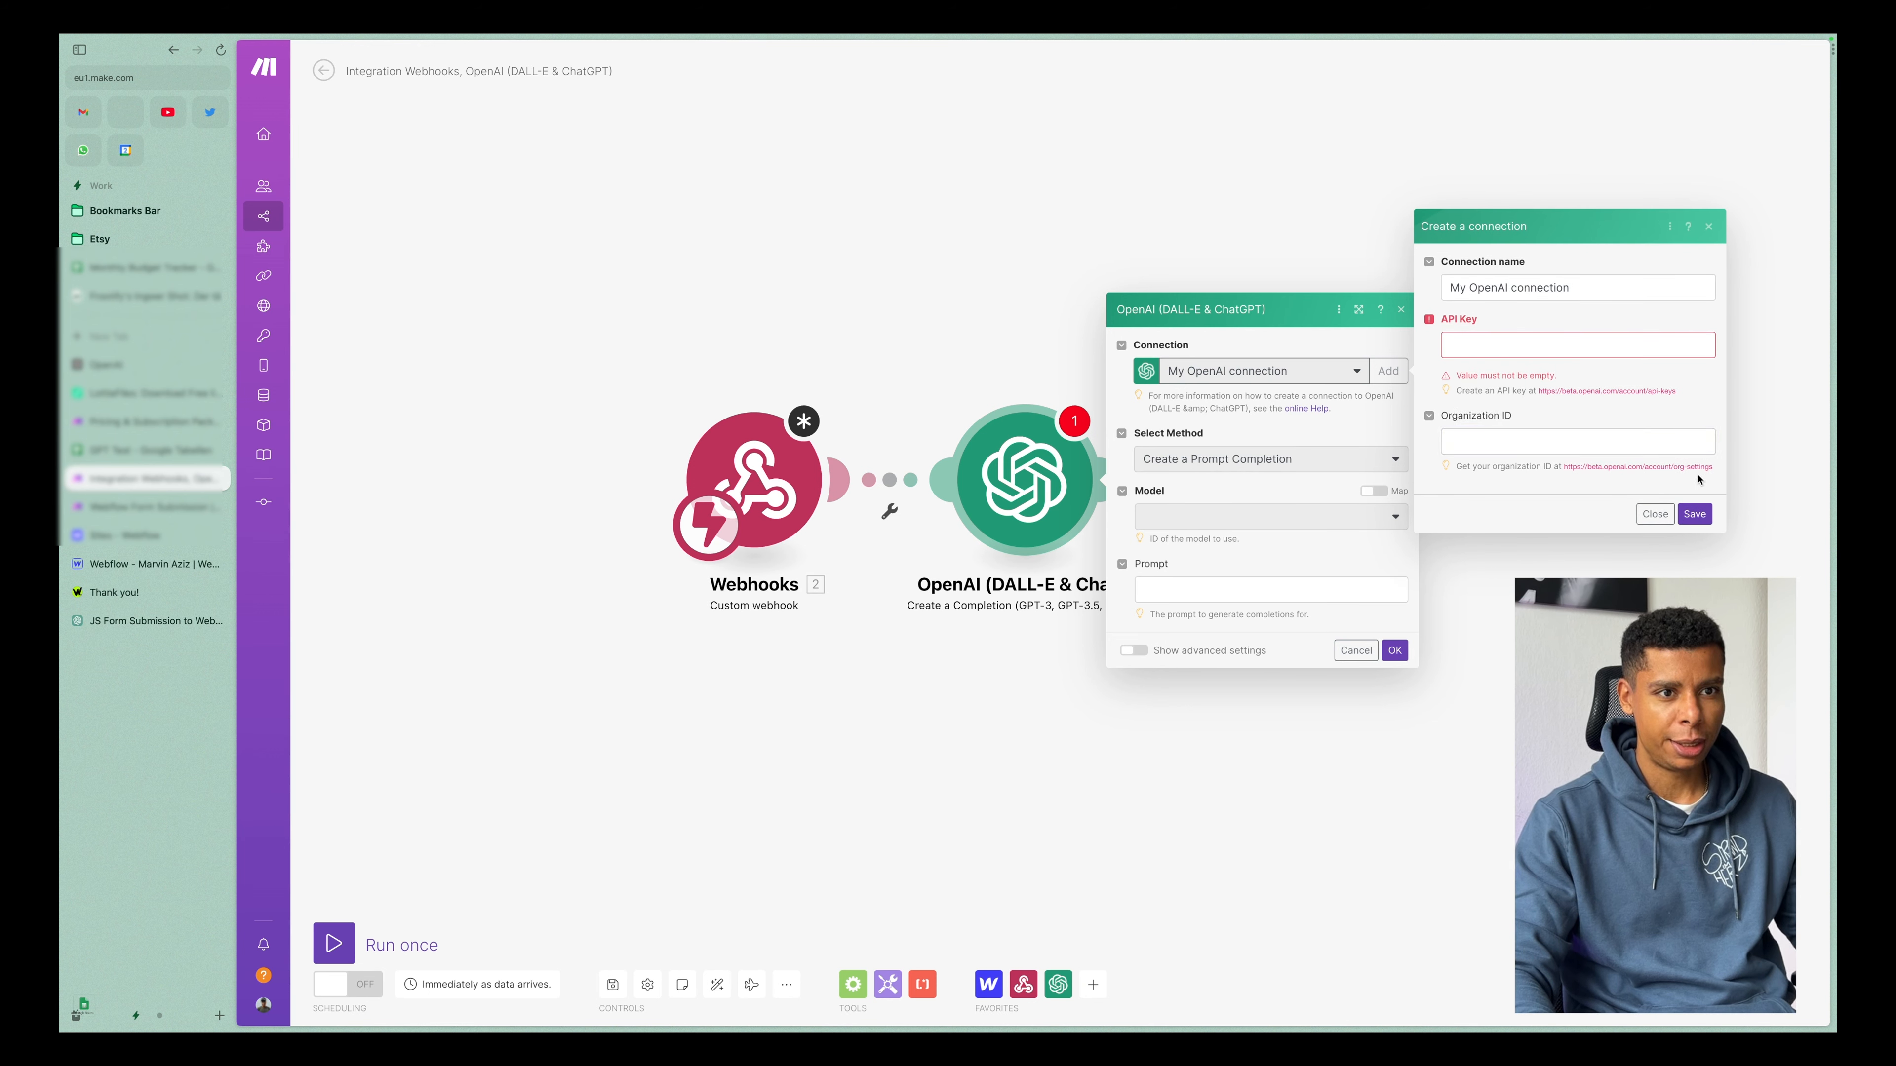
click(1655, 514)
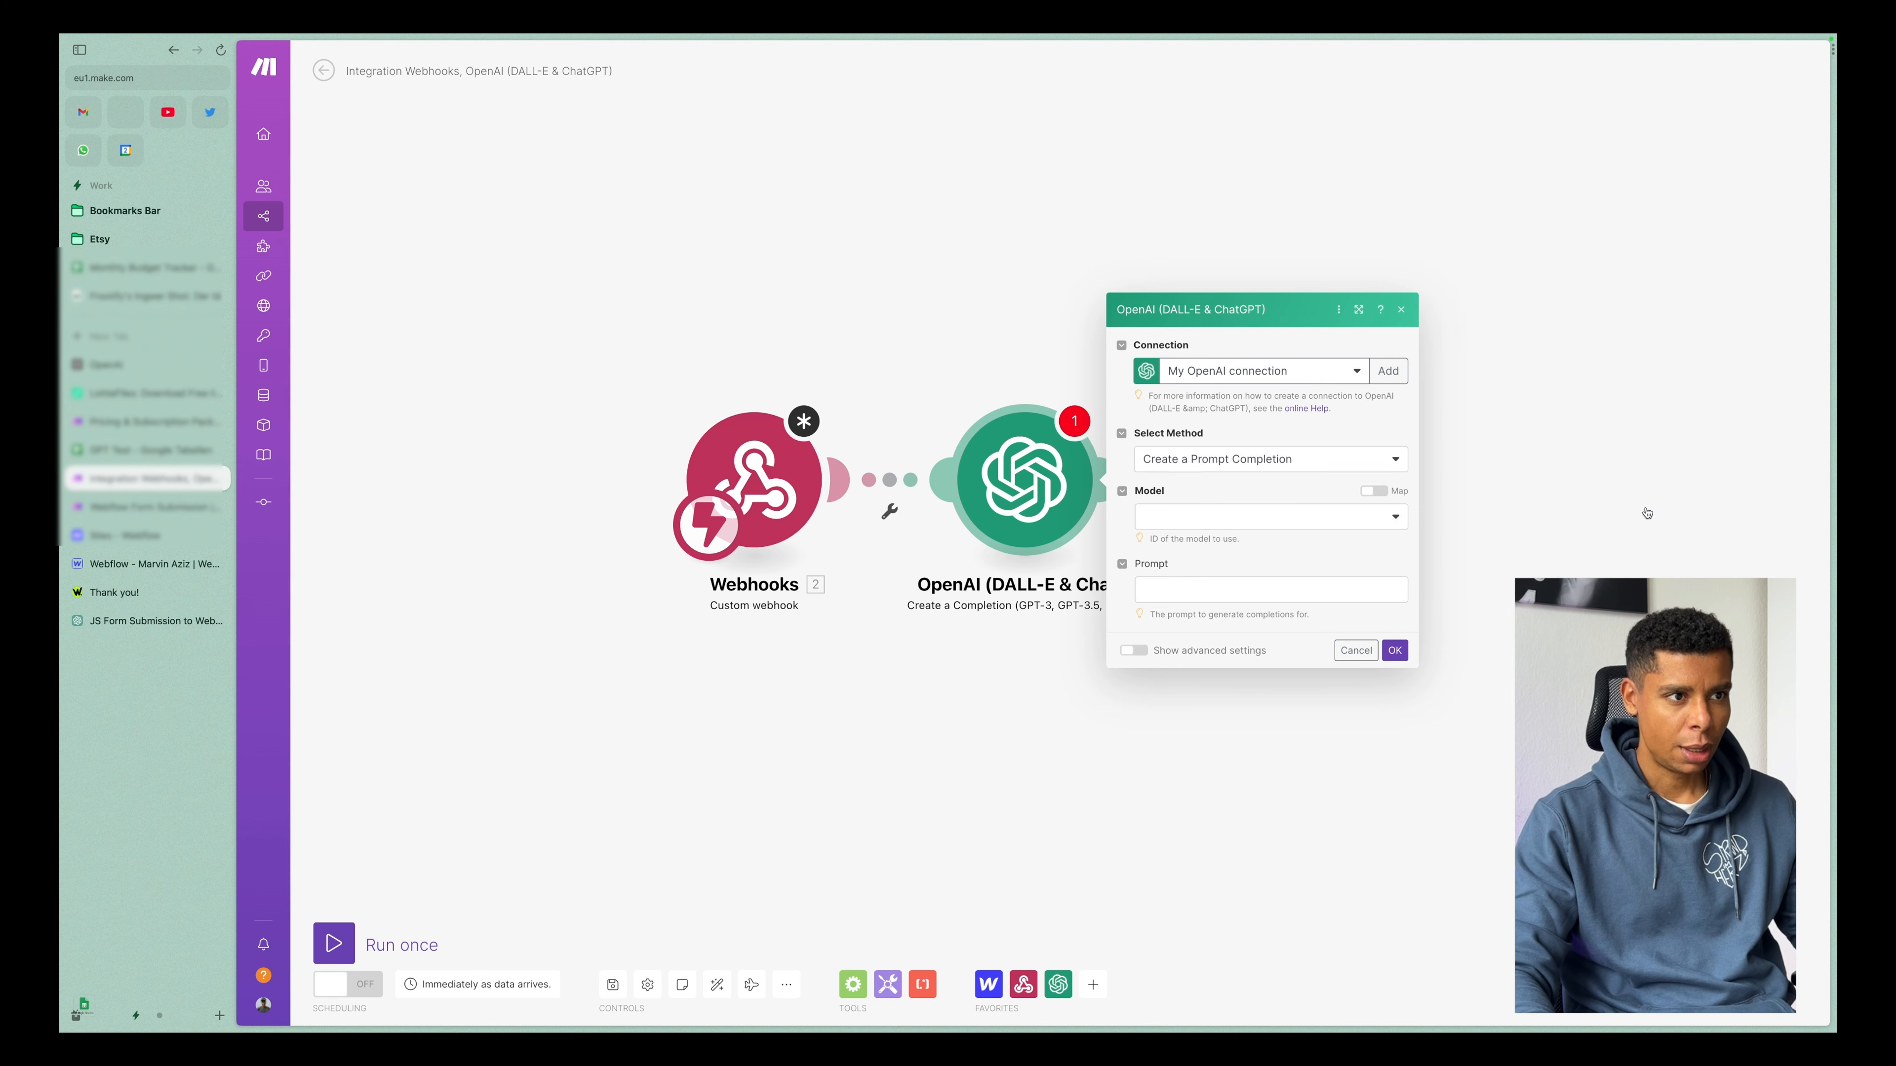
Set the OpenAI module's method to Create a Chat Completion and its model to gpt-4-0314.
click(1257, 469)
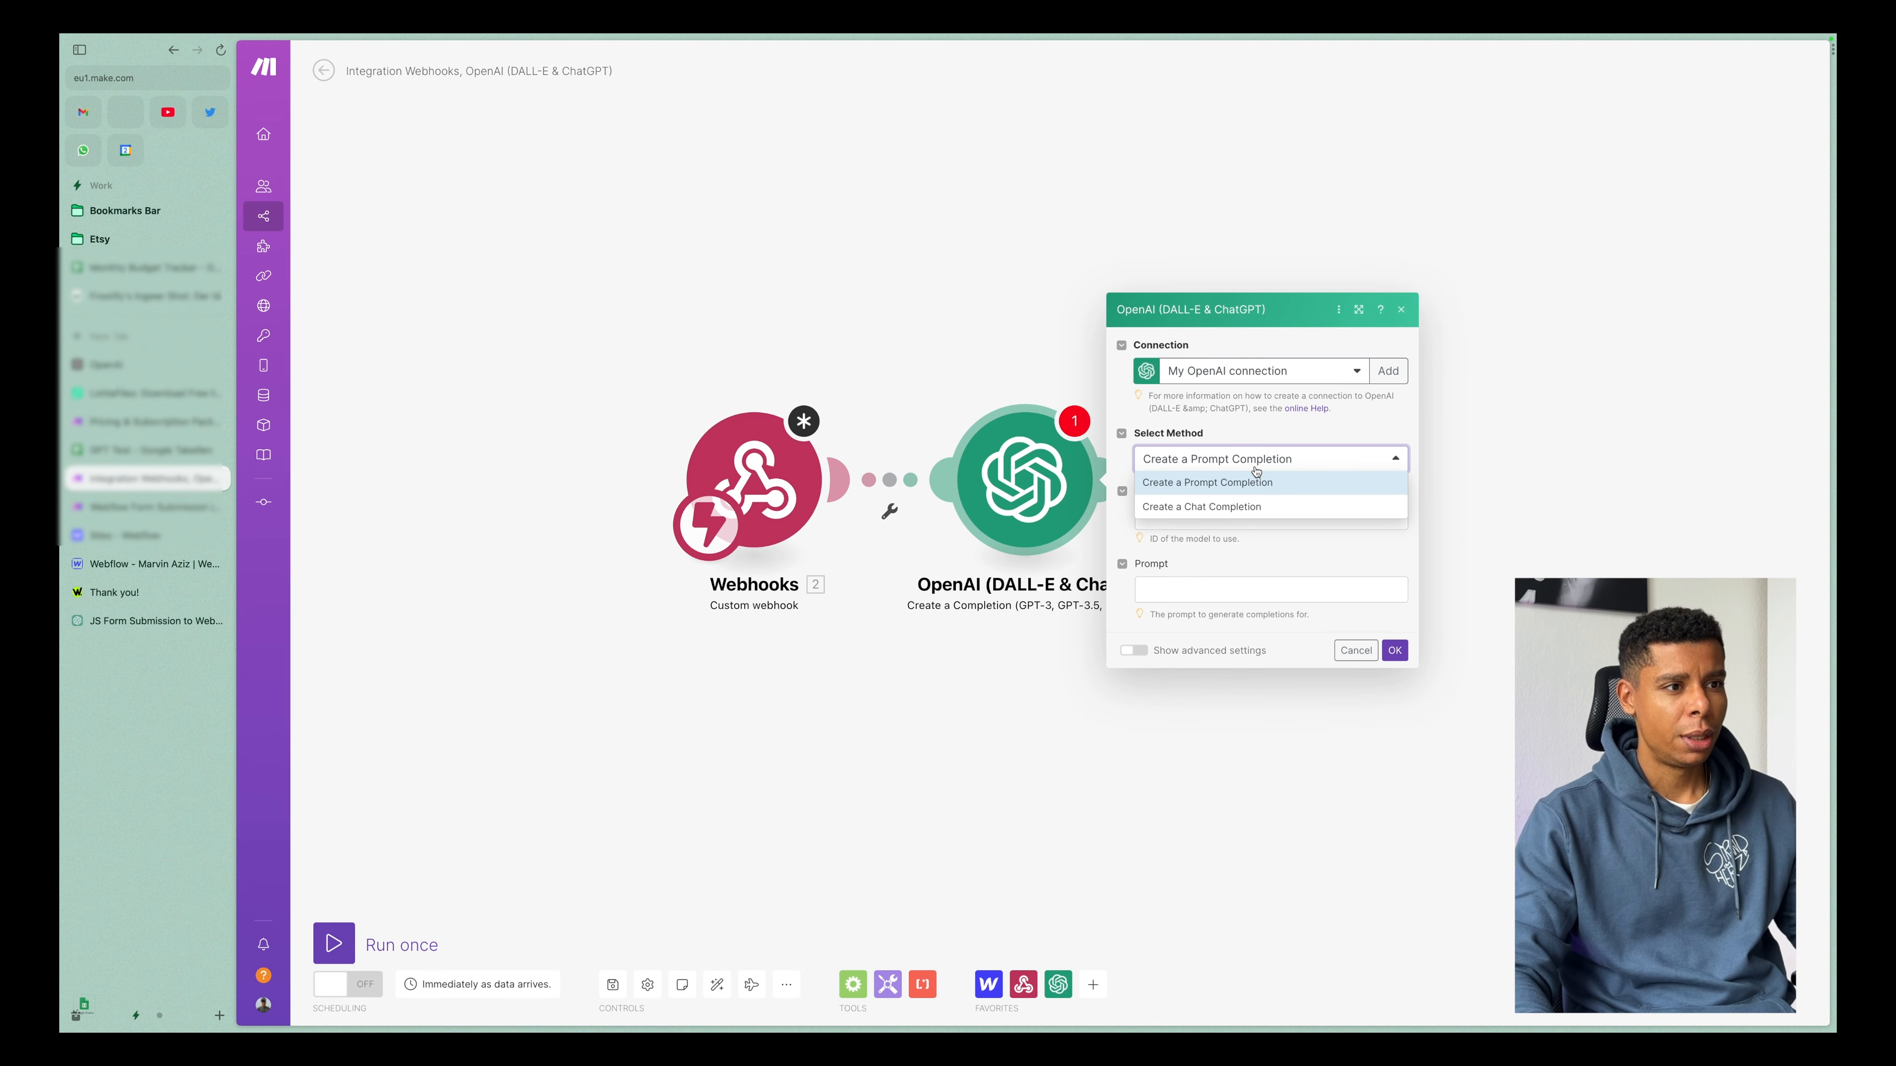
click(1221, 511)
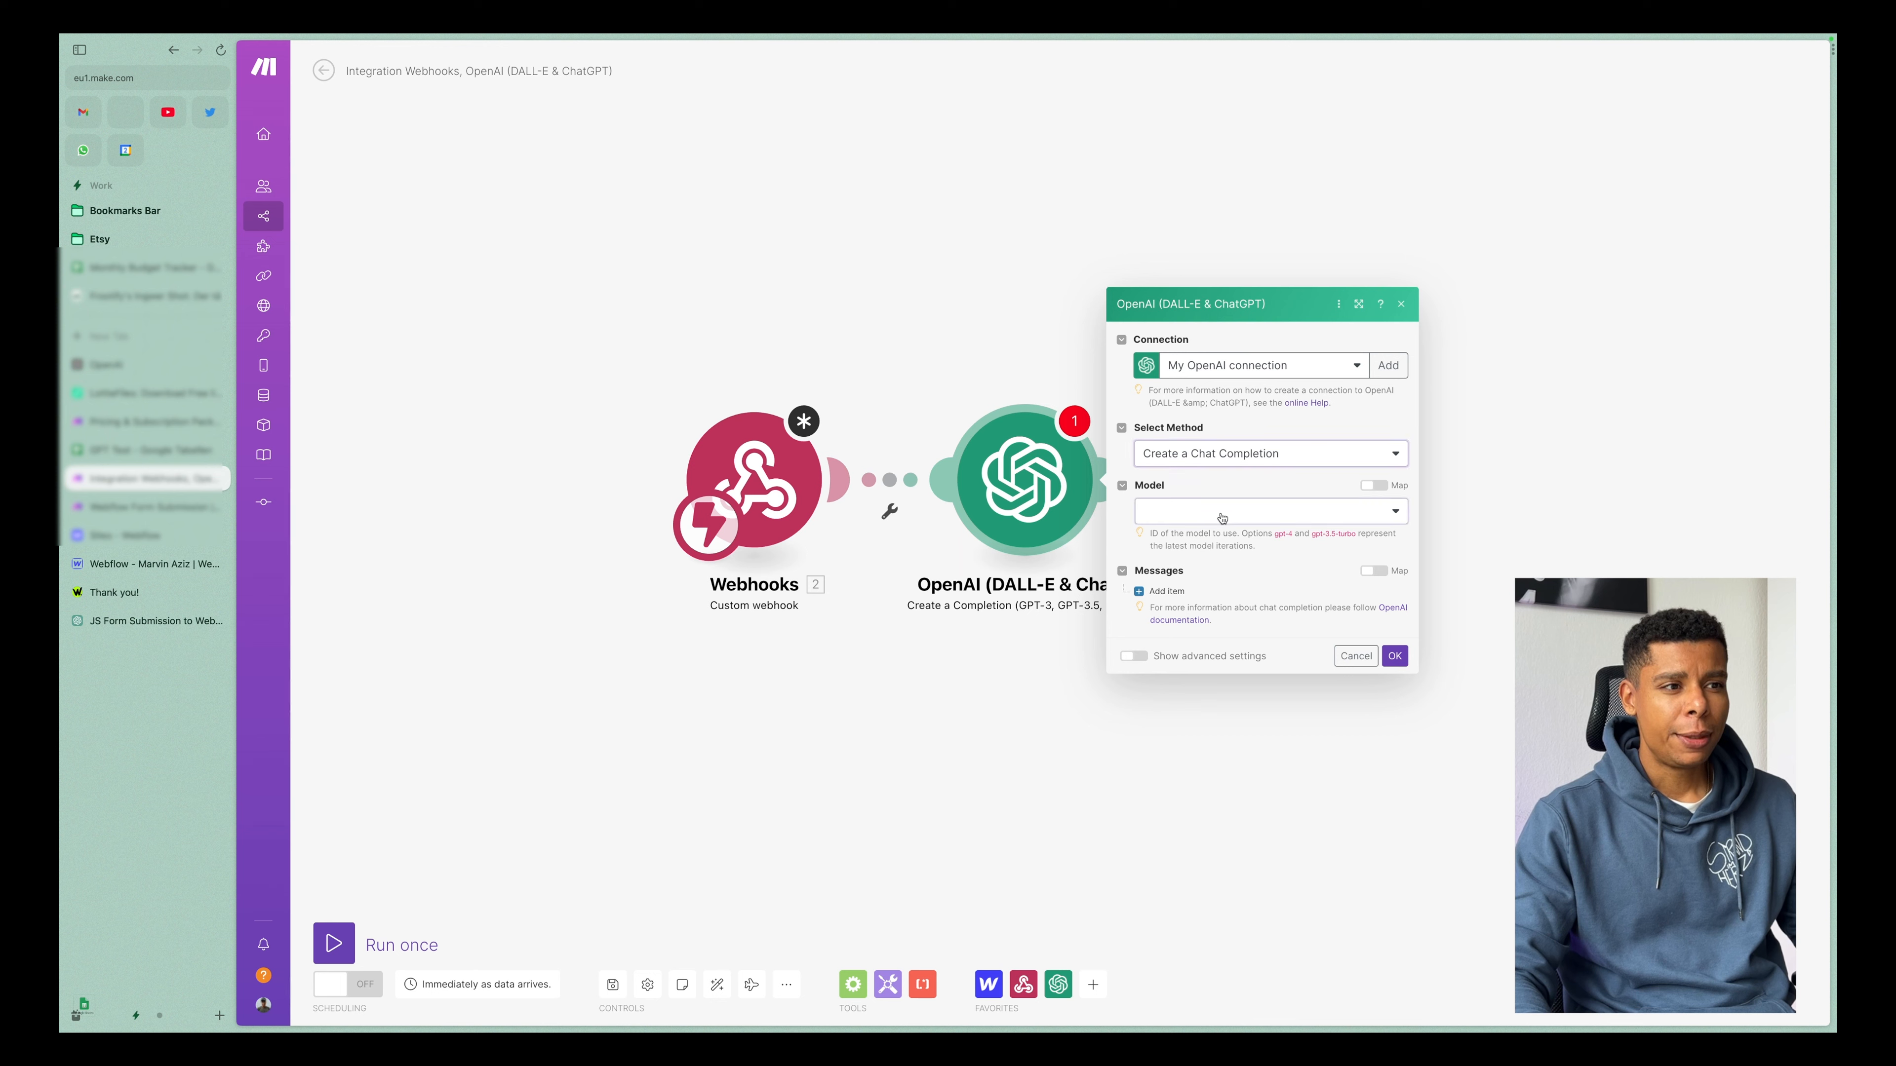
click(1224, 511)
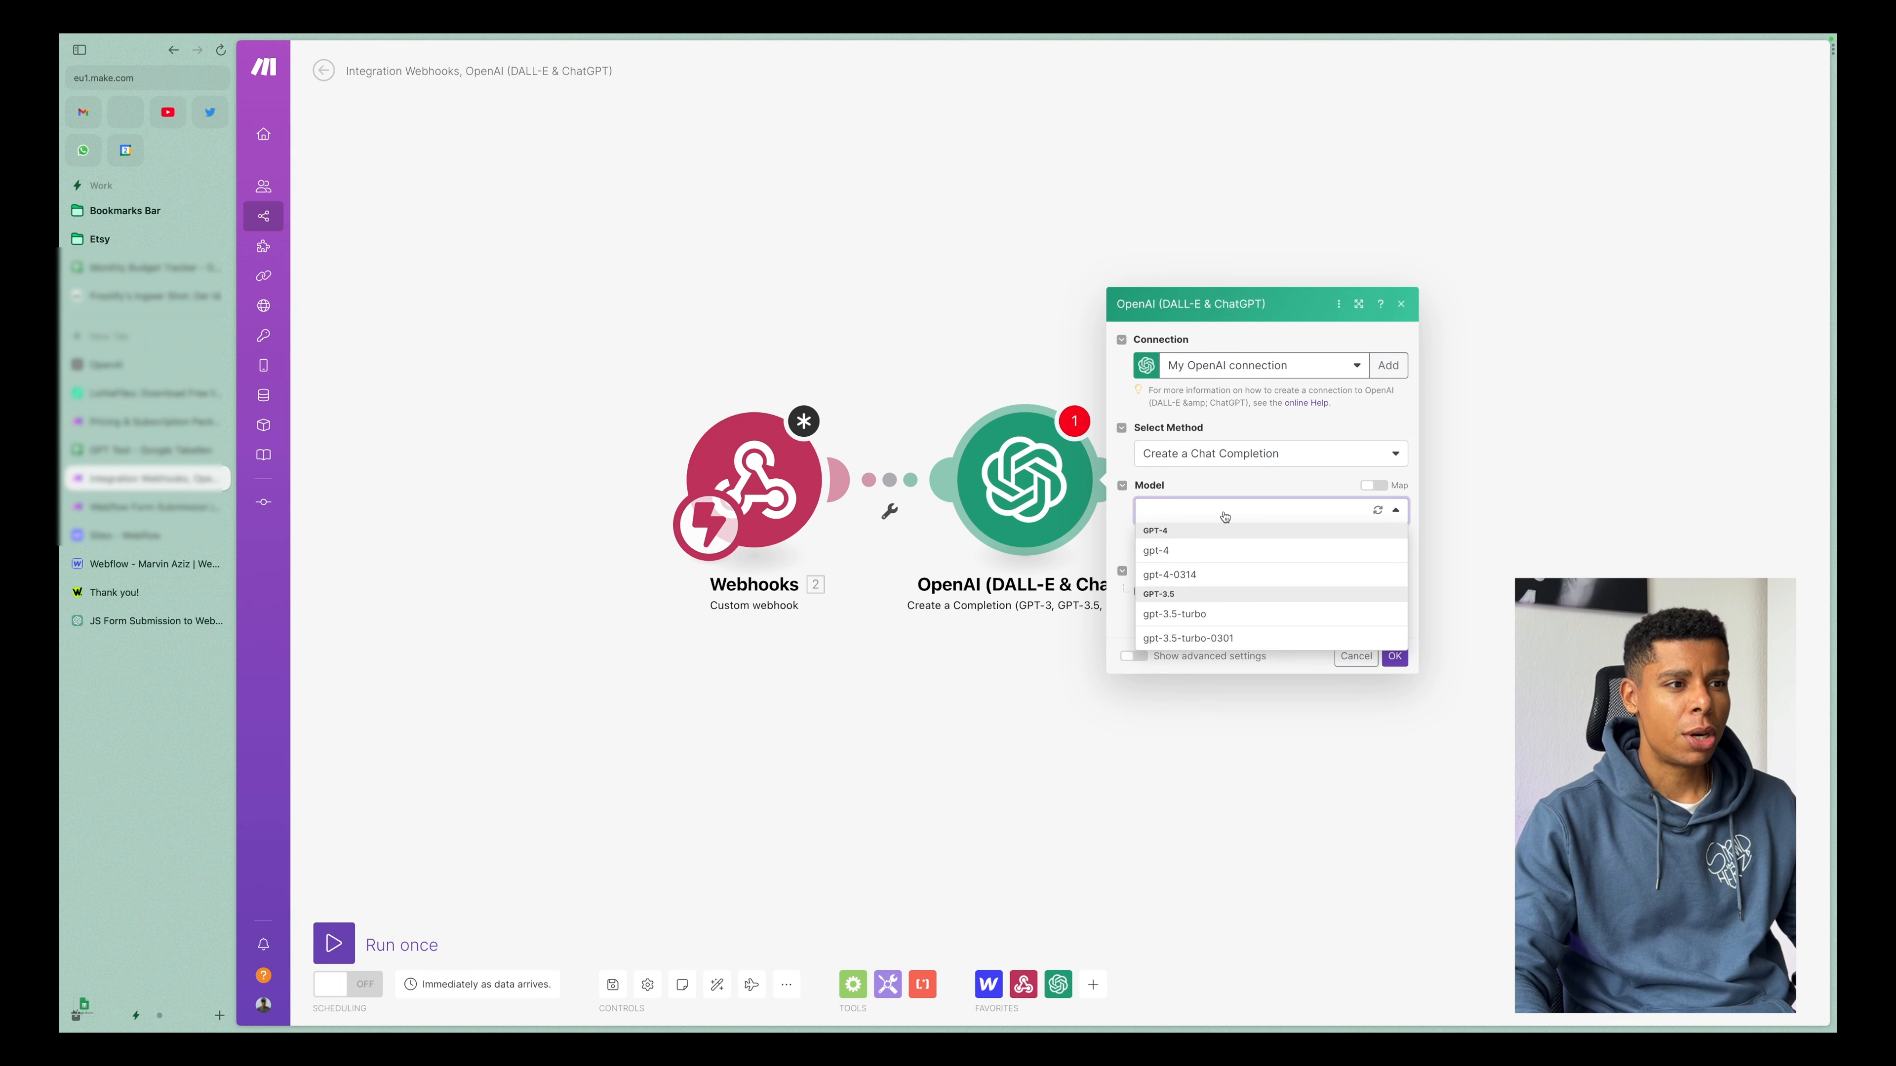
click(1196, 580)
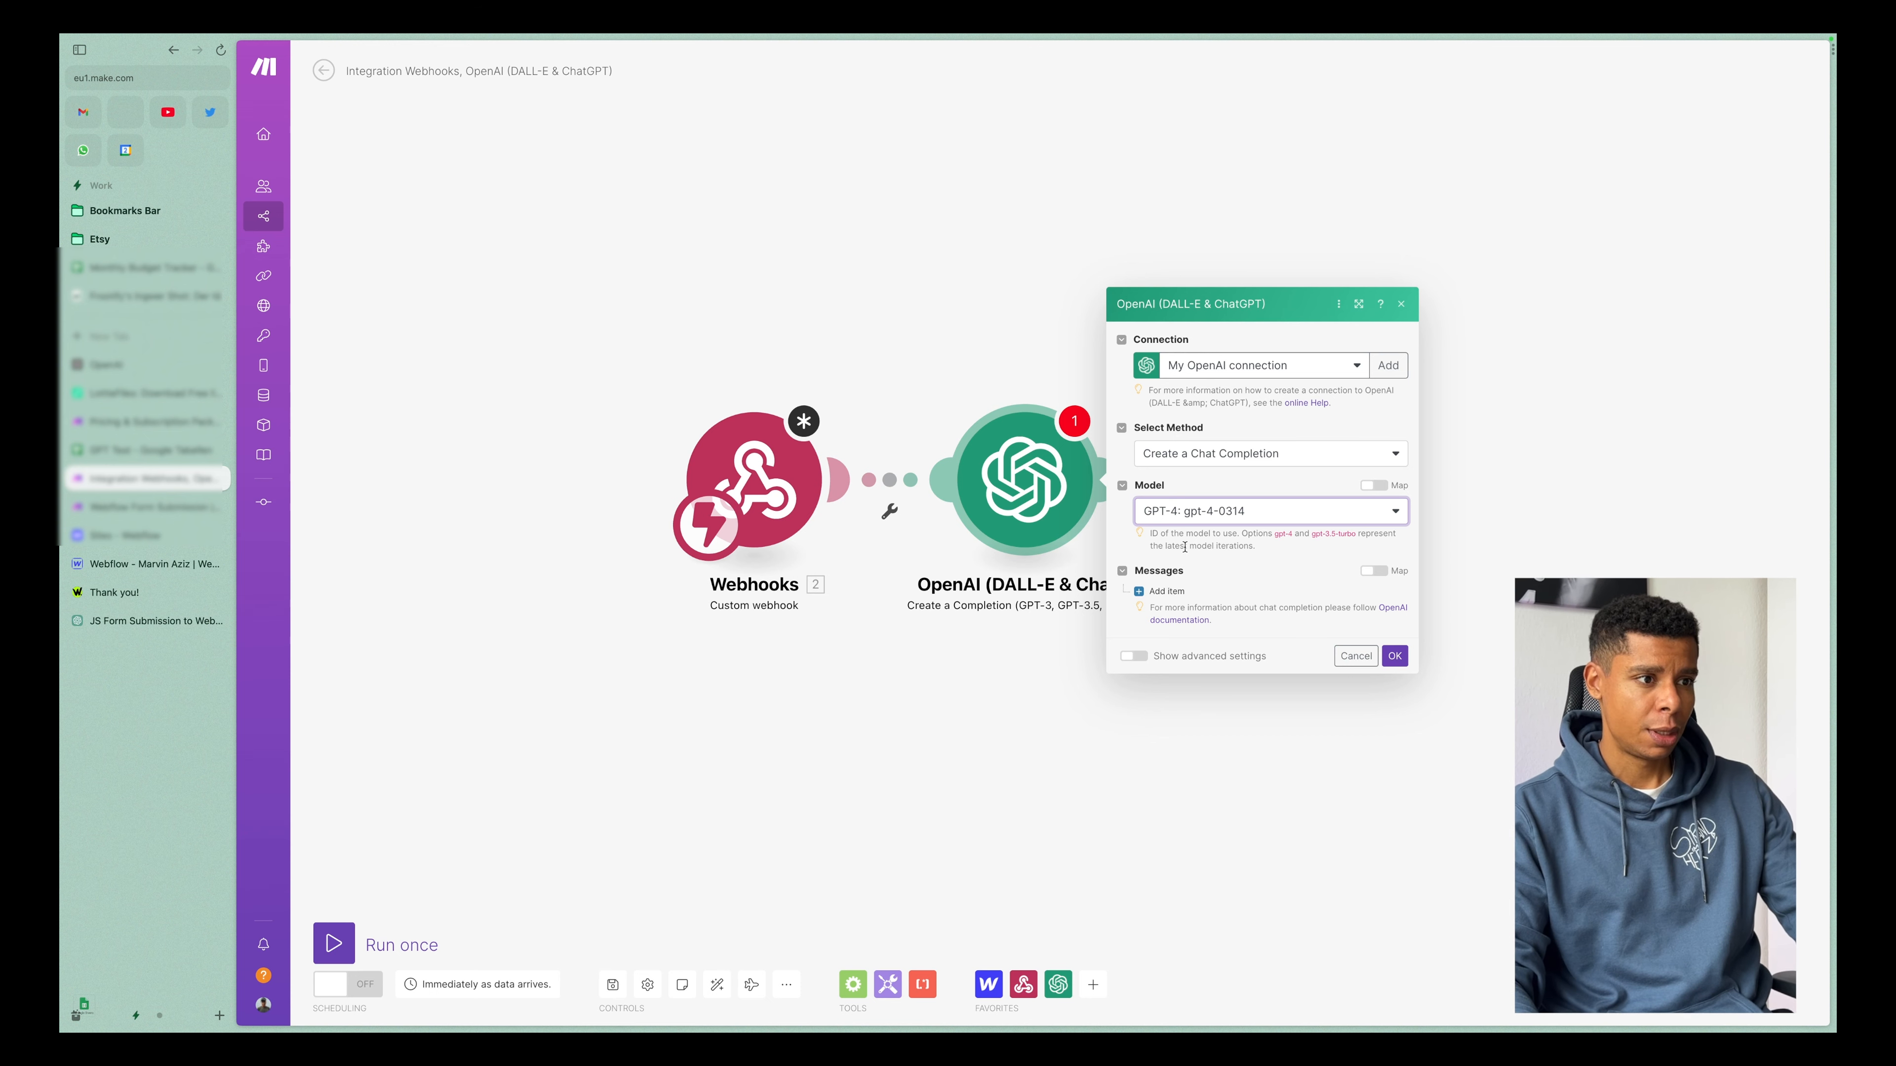
Add a first message item with the System role to the OpenAI chat completion.
click(1169, 591)
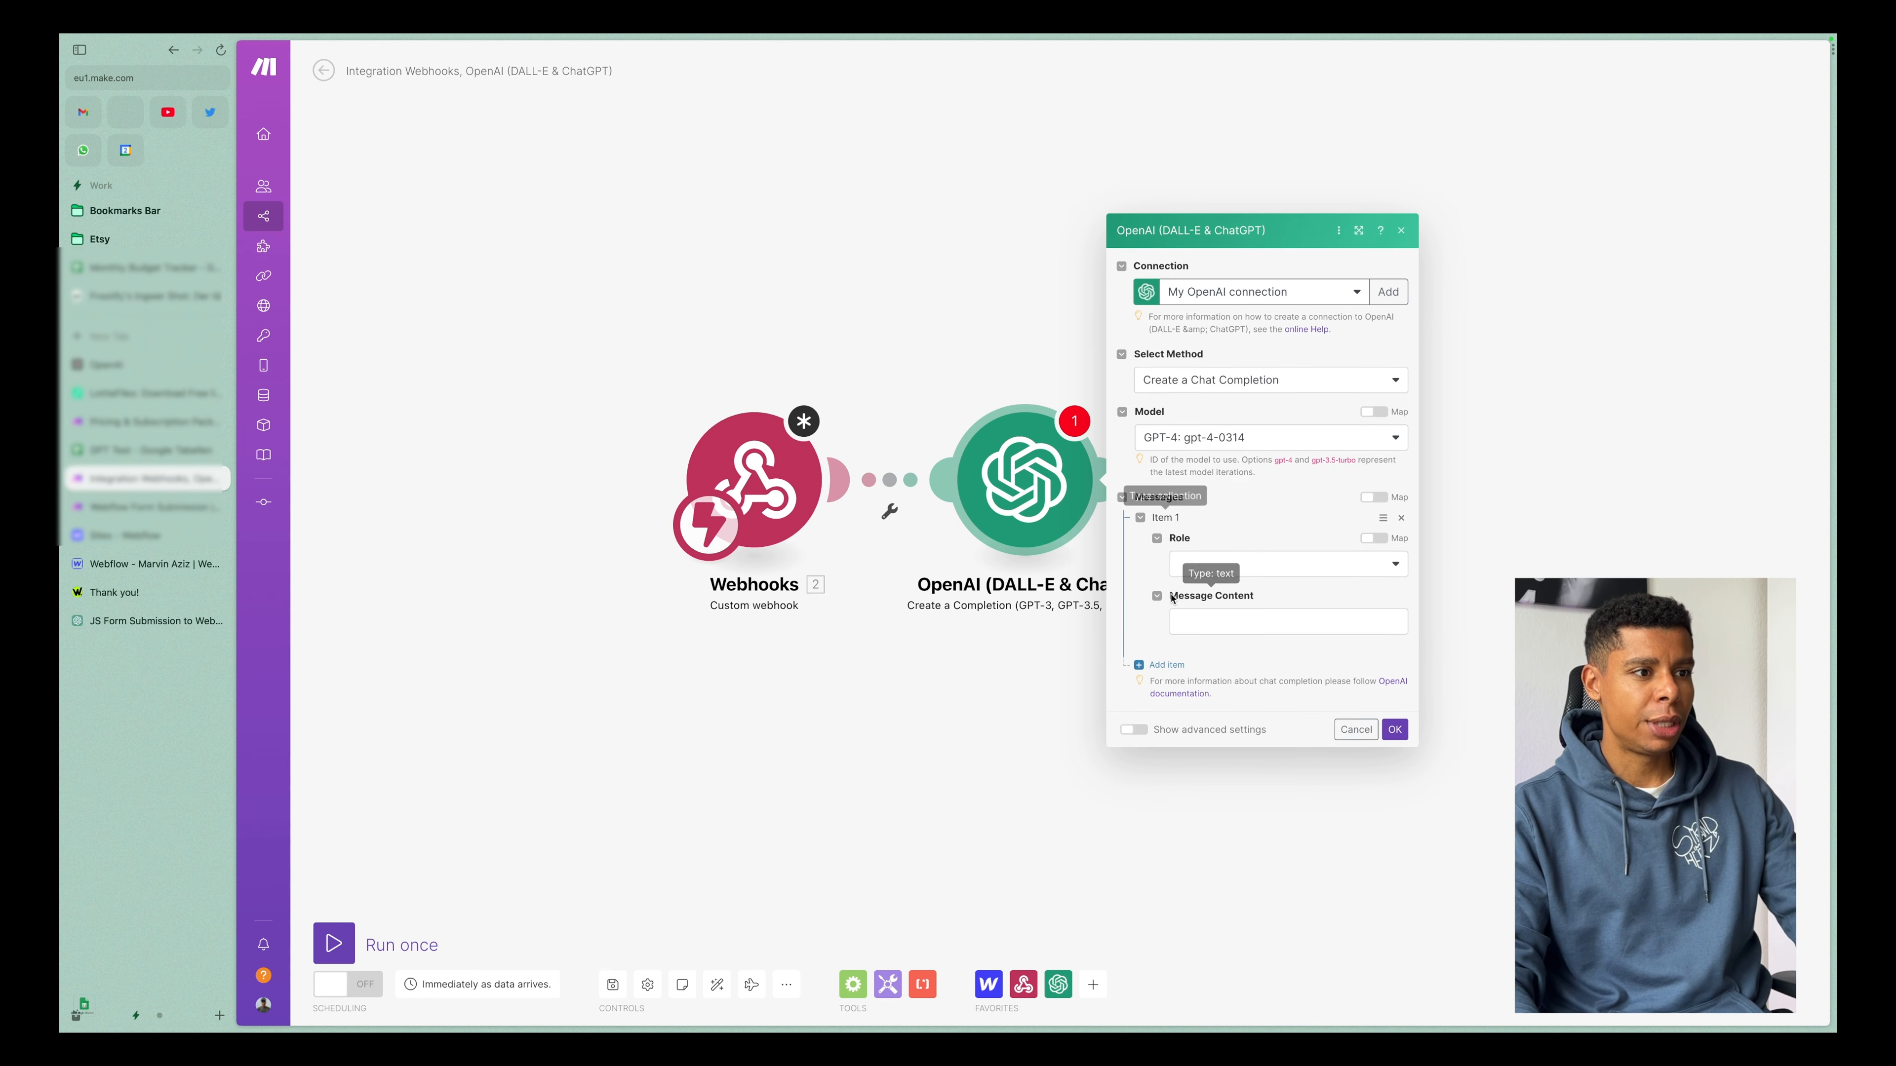
click(1217, 566)
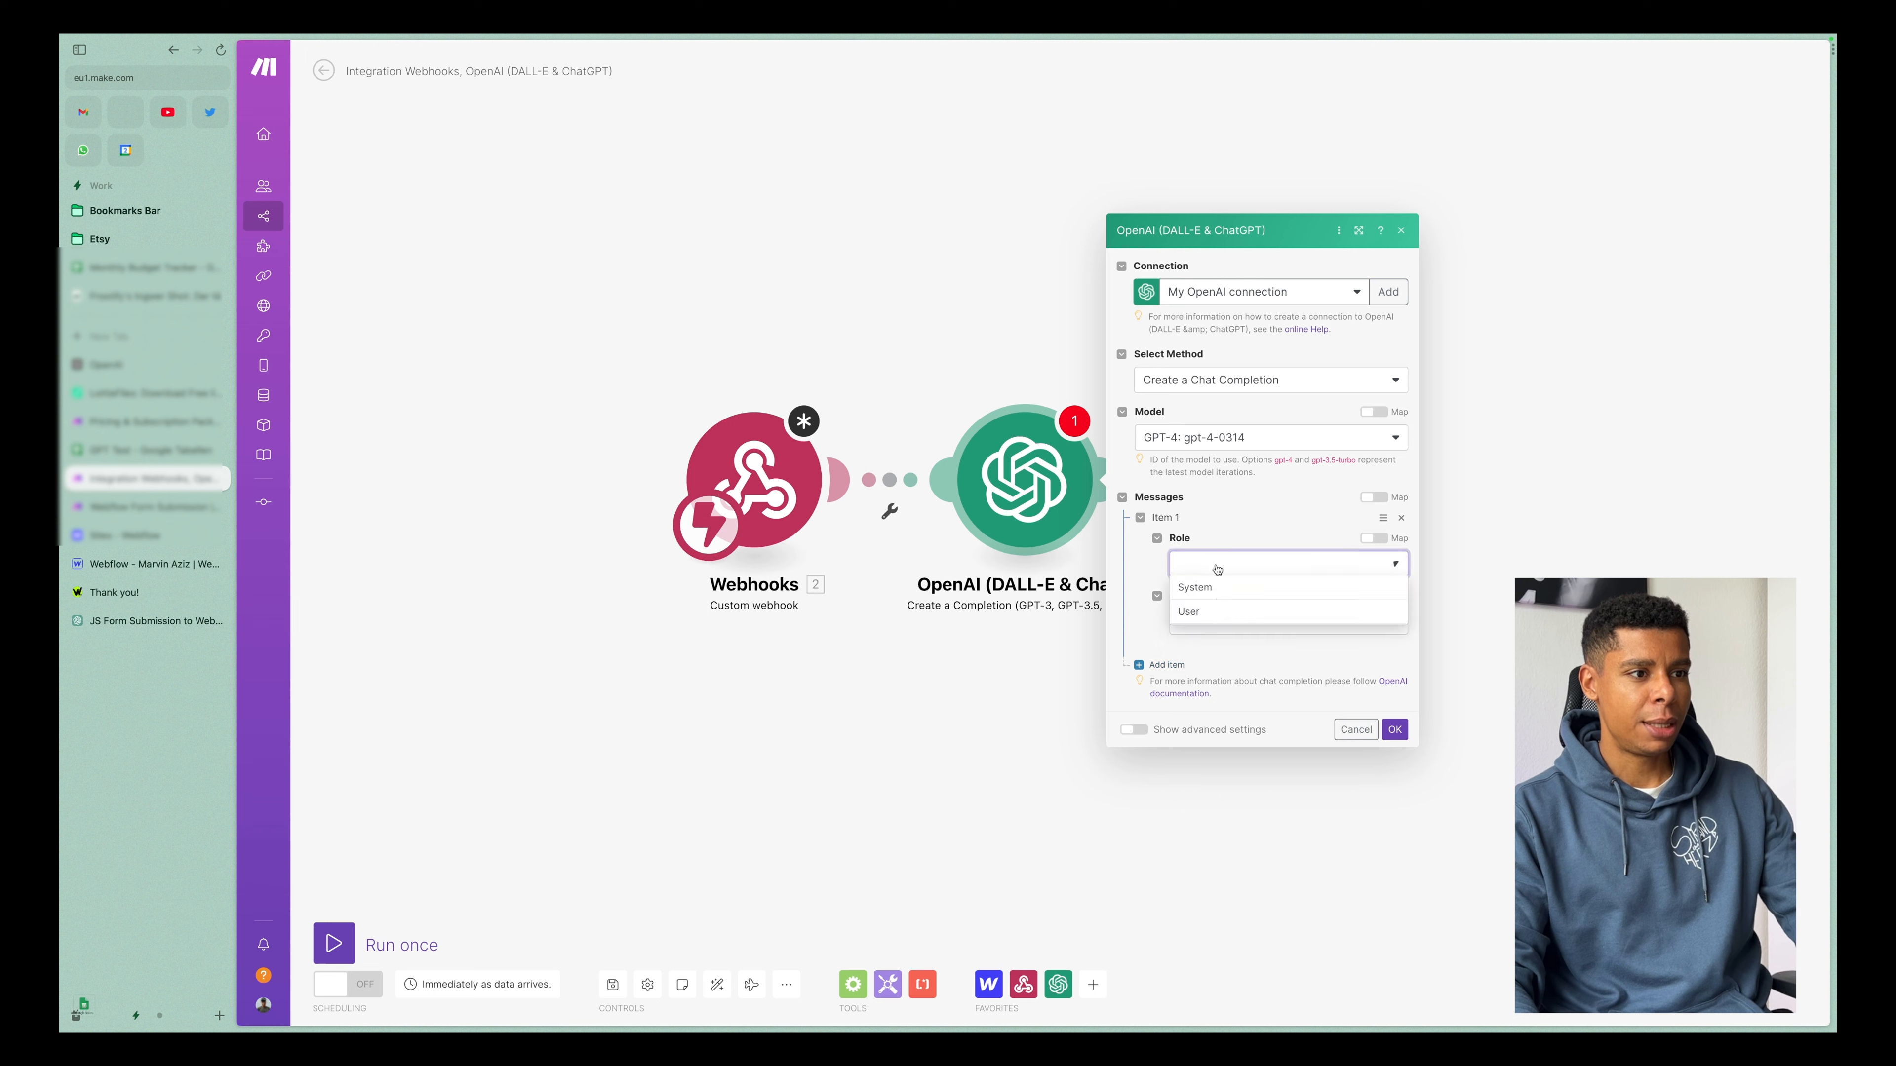
click(1233, 594)
click(1221, 618)
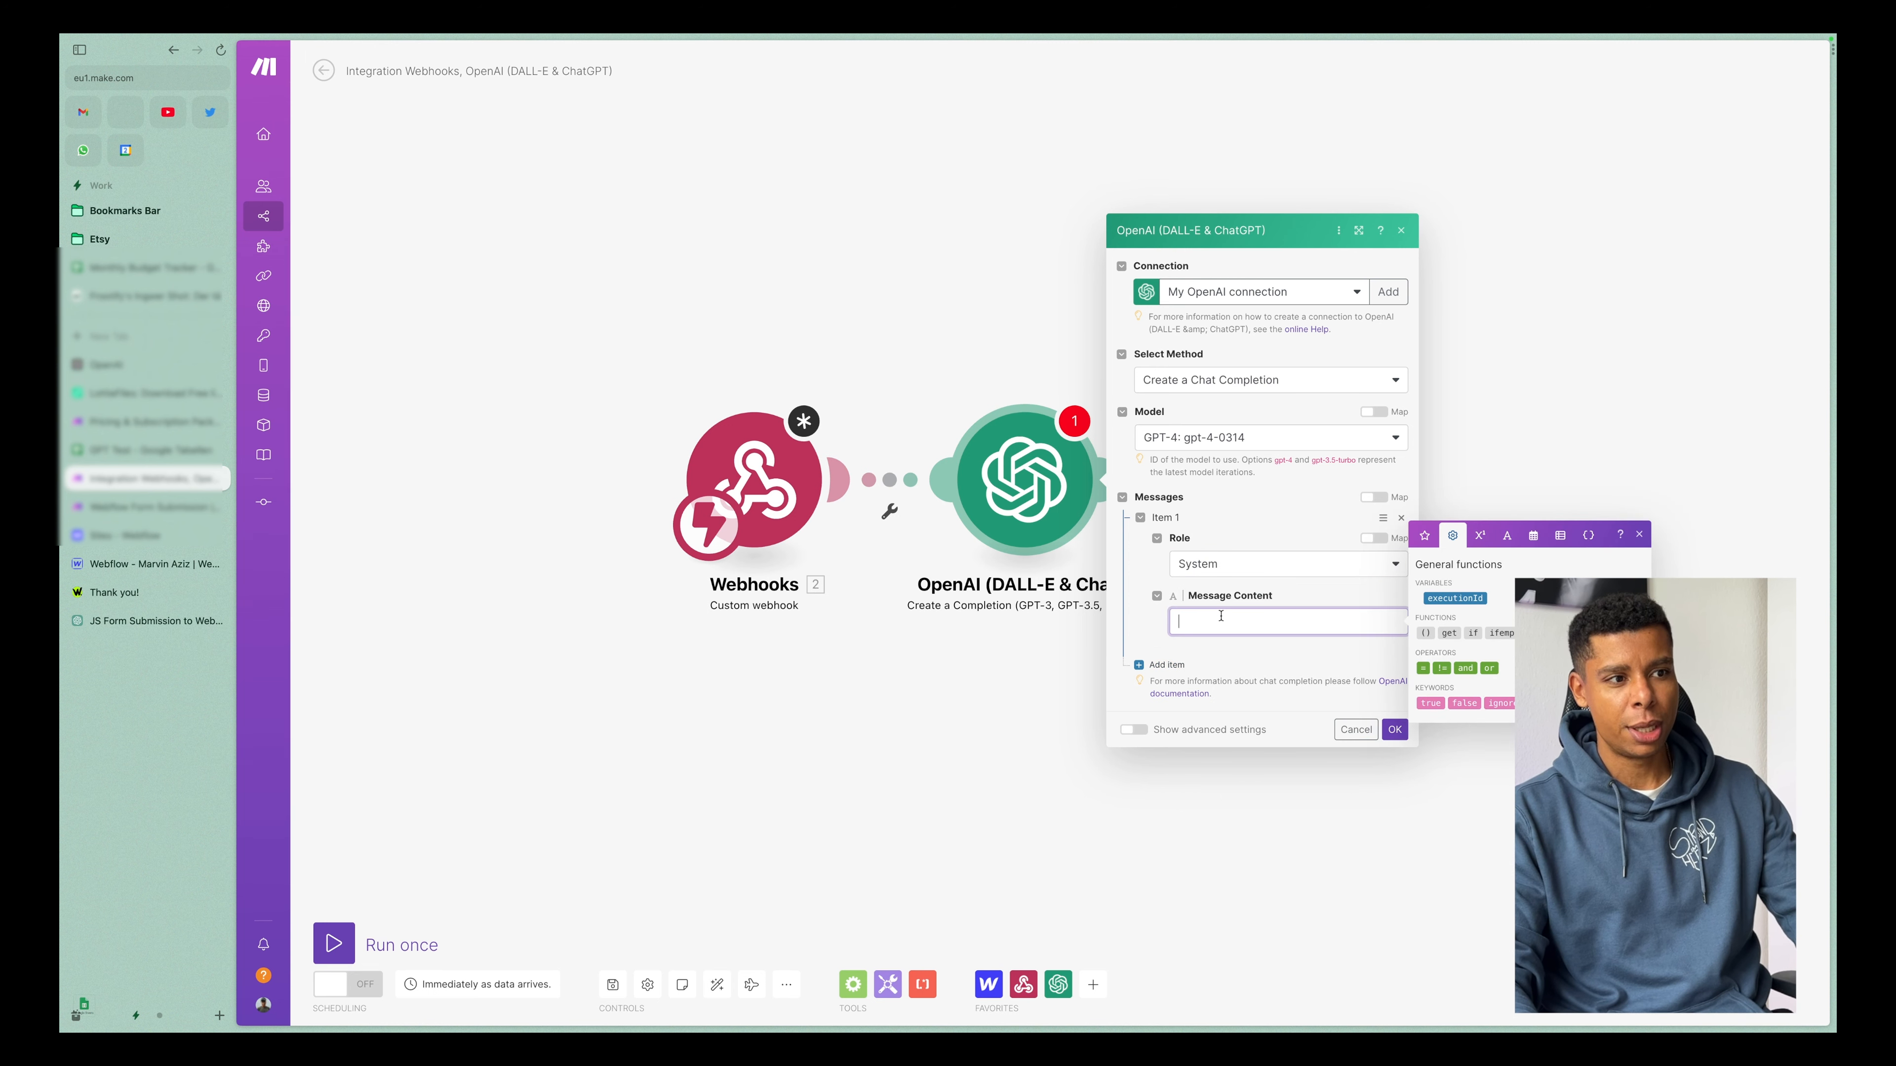
click(1151, 584)
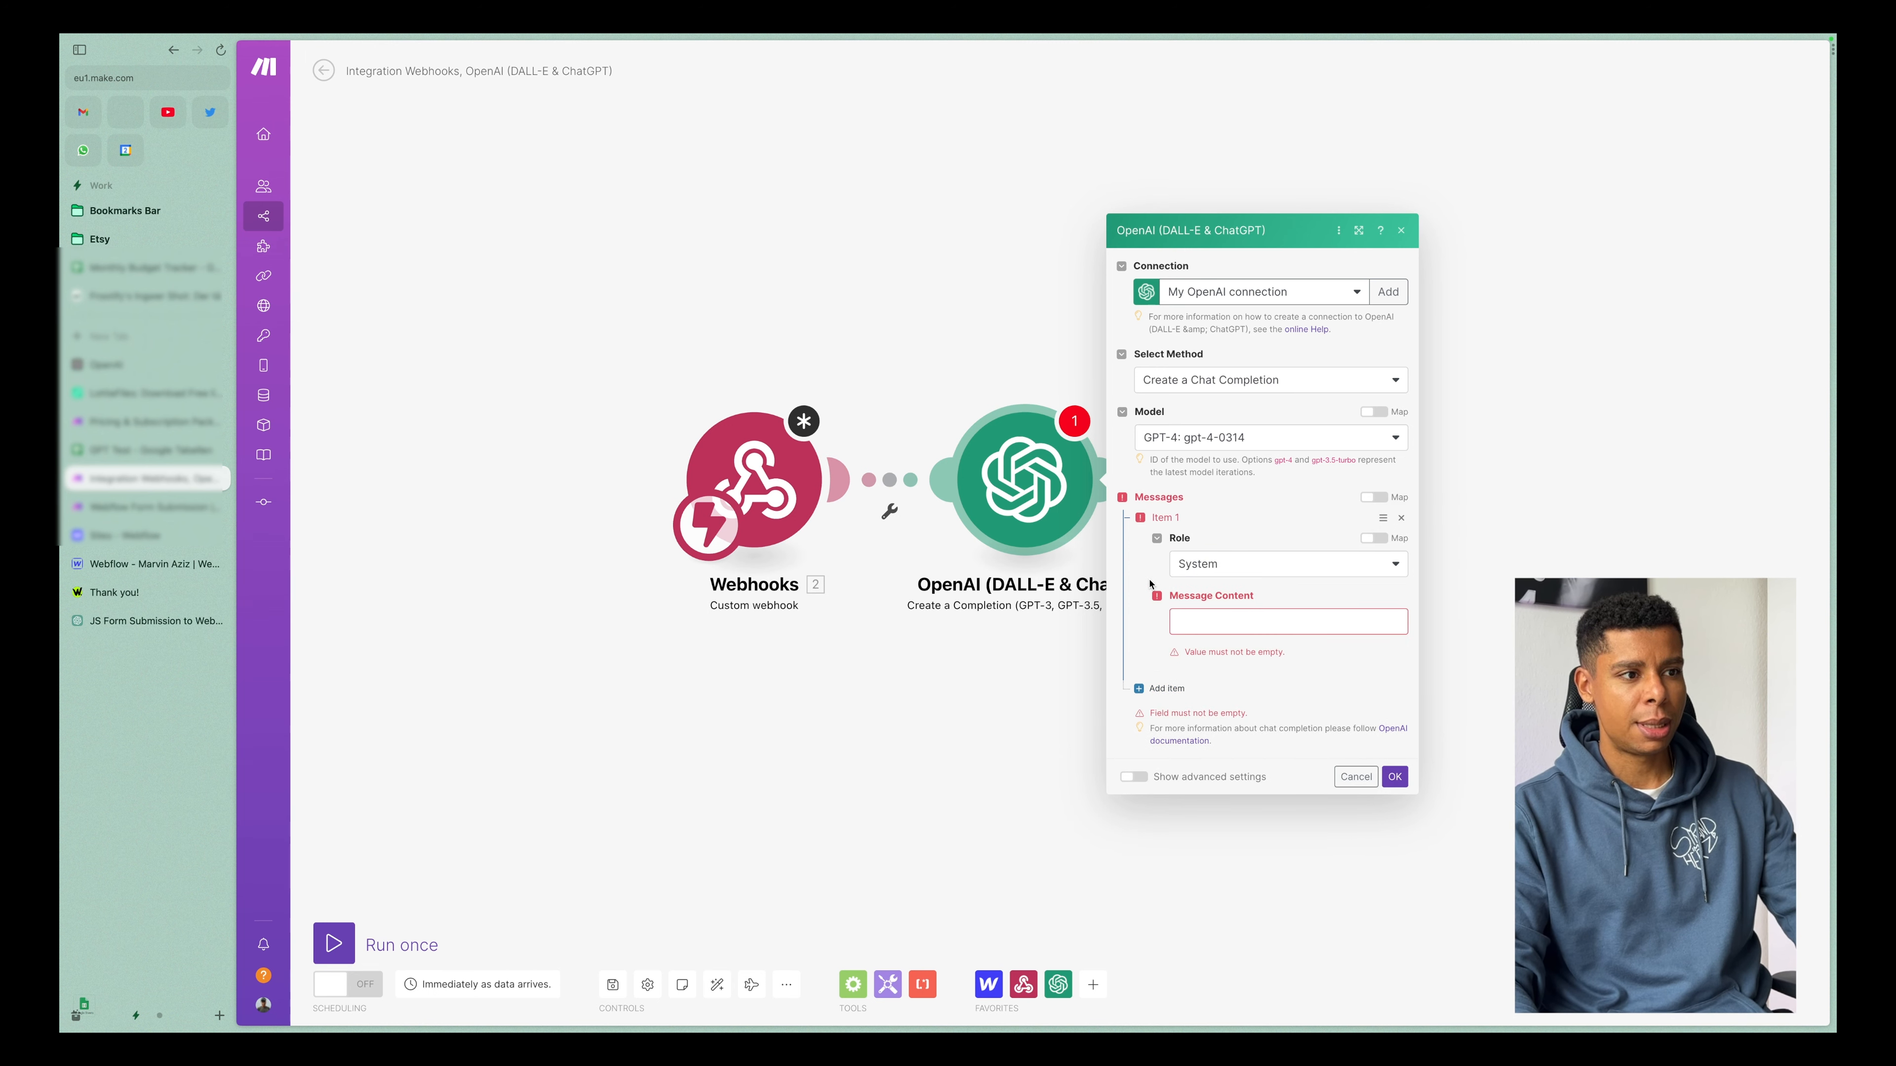
Begin the System message content with the site owner's identity as owner of webtotheflow.com and its youtube channel, and close the OpenAI module.
click(1253, 625)
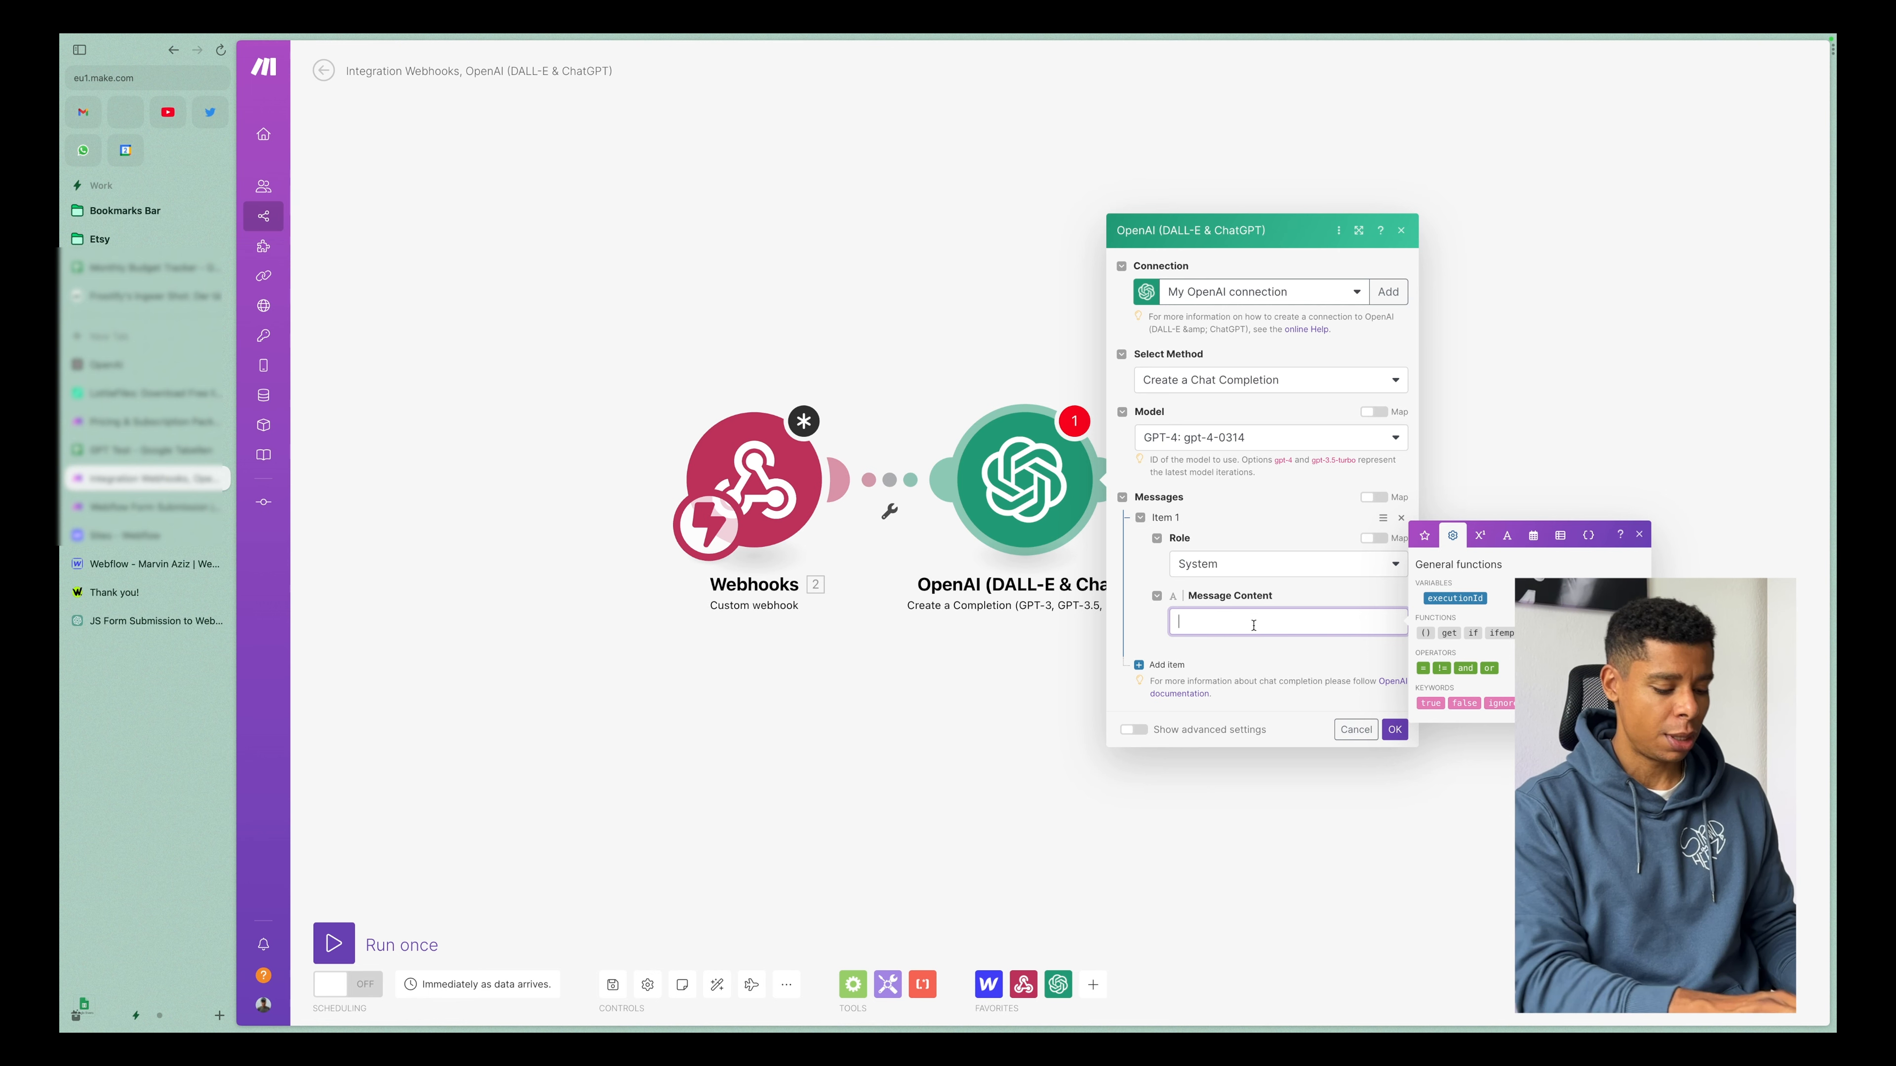
text(Youre )
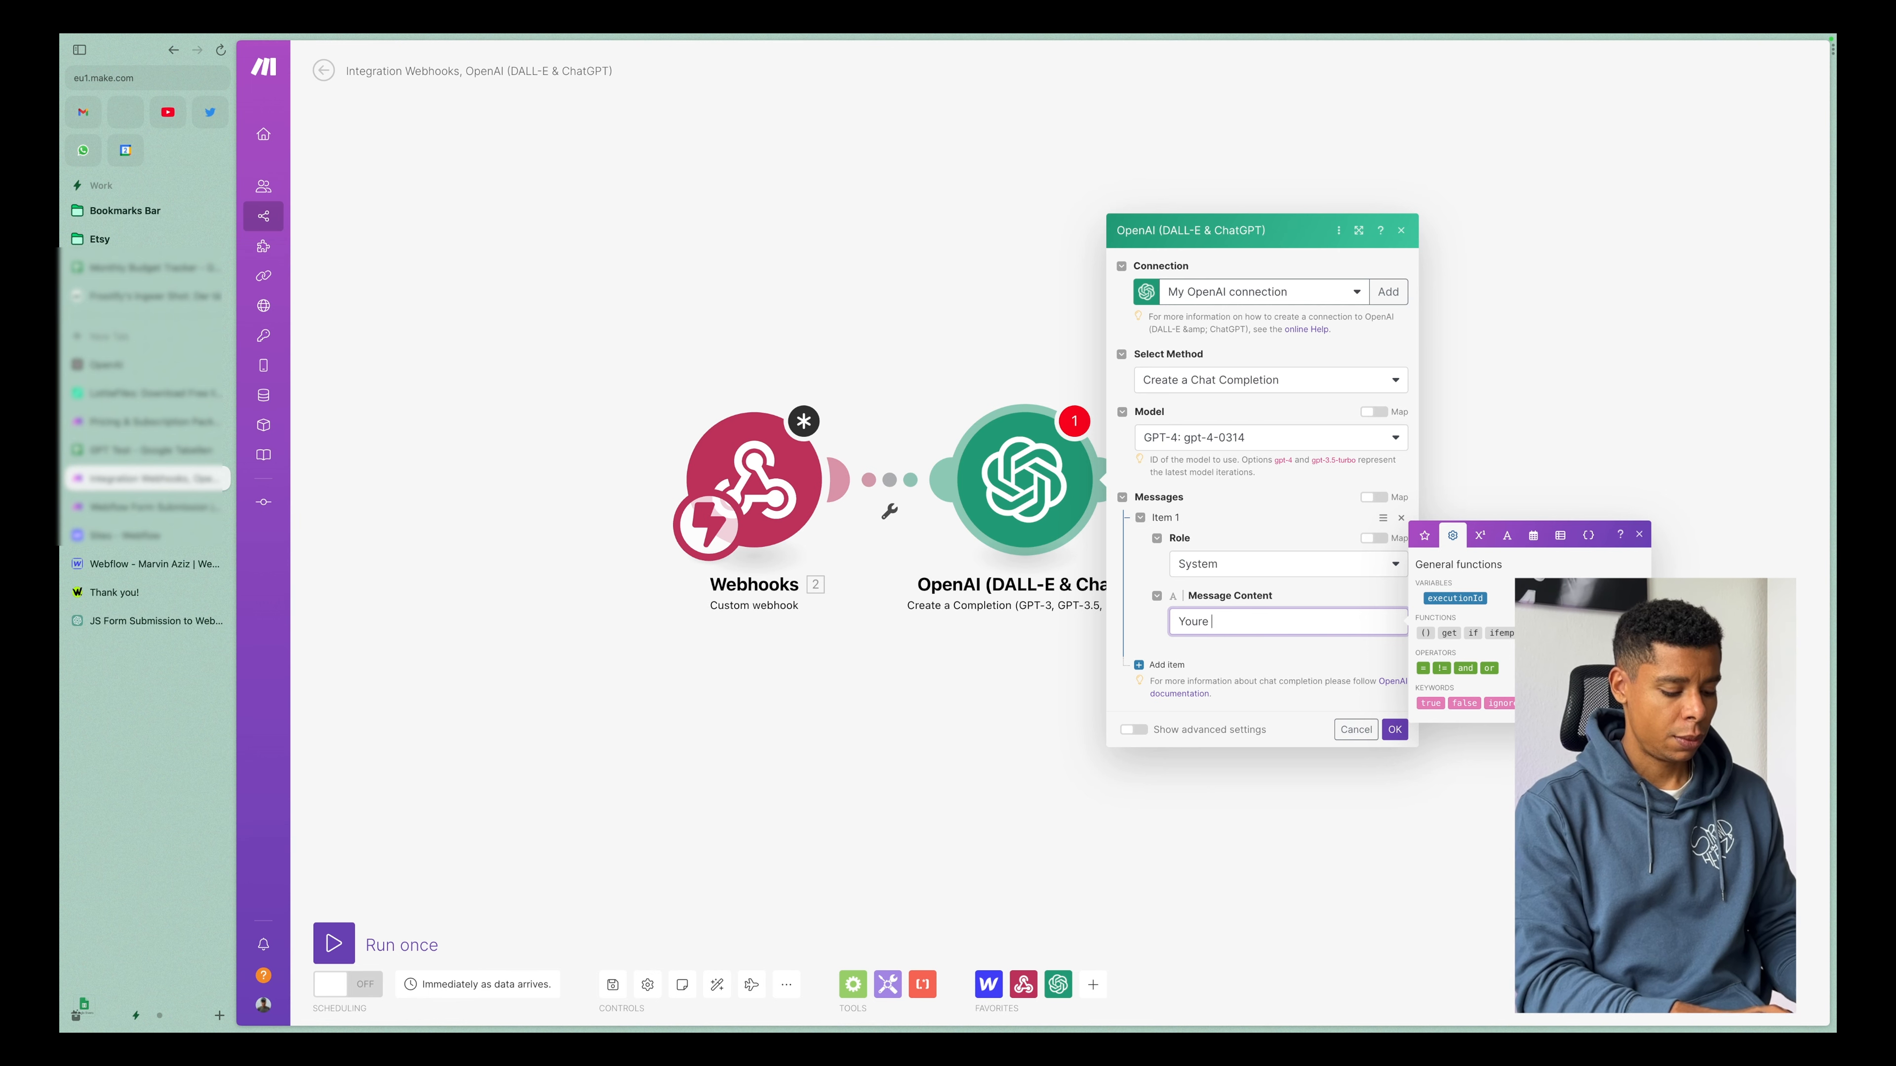
text(Marvin Aziz, the ow)
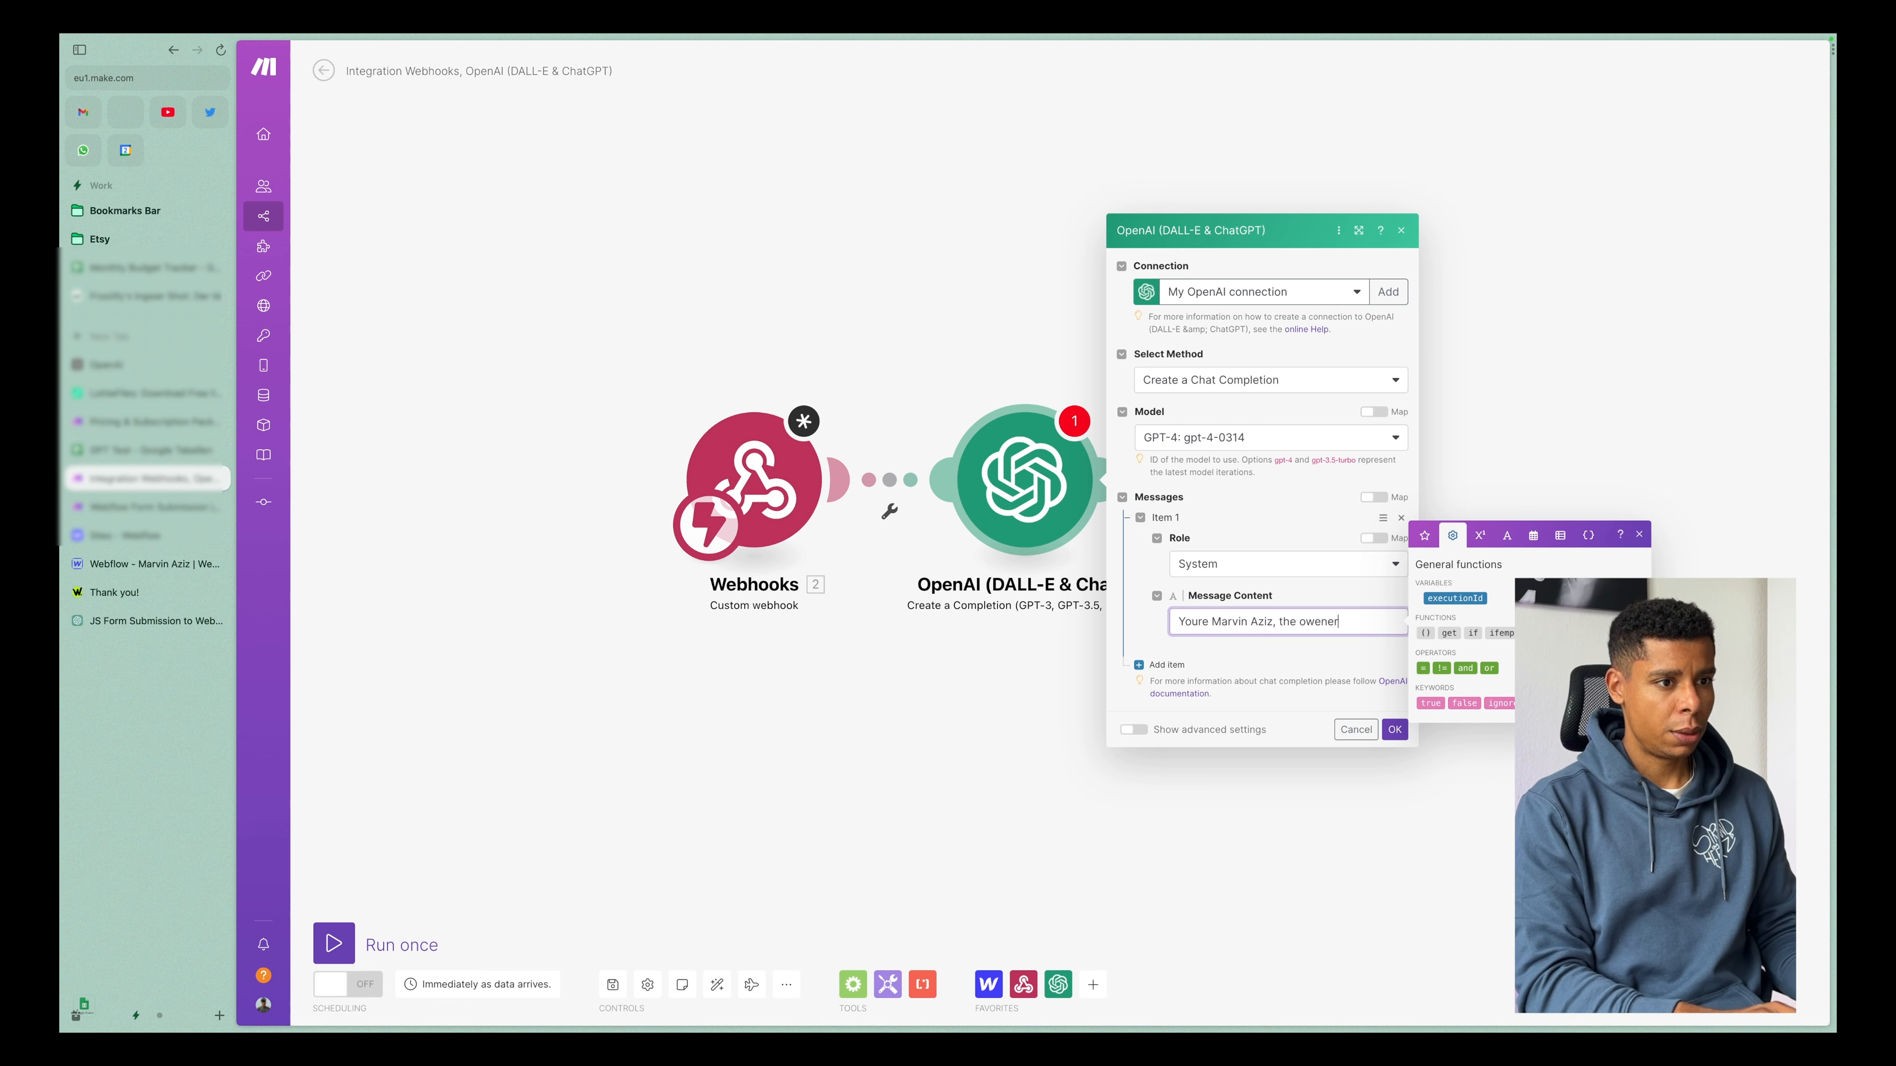
text(ner of webtotheflow.c)
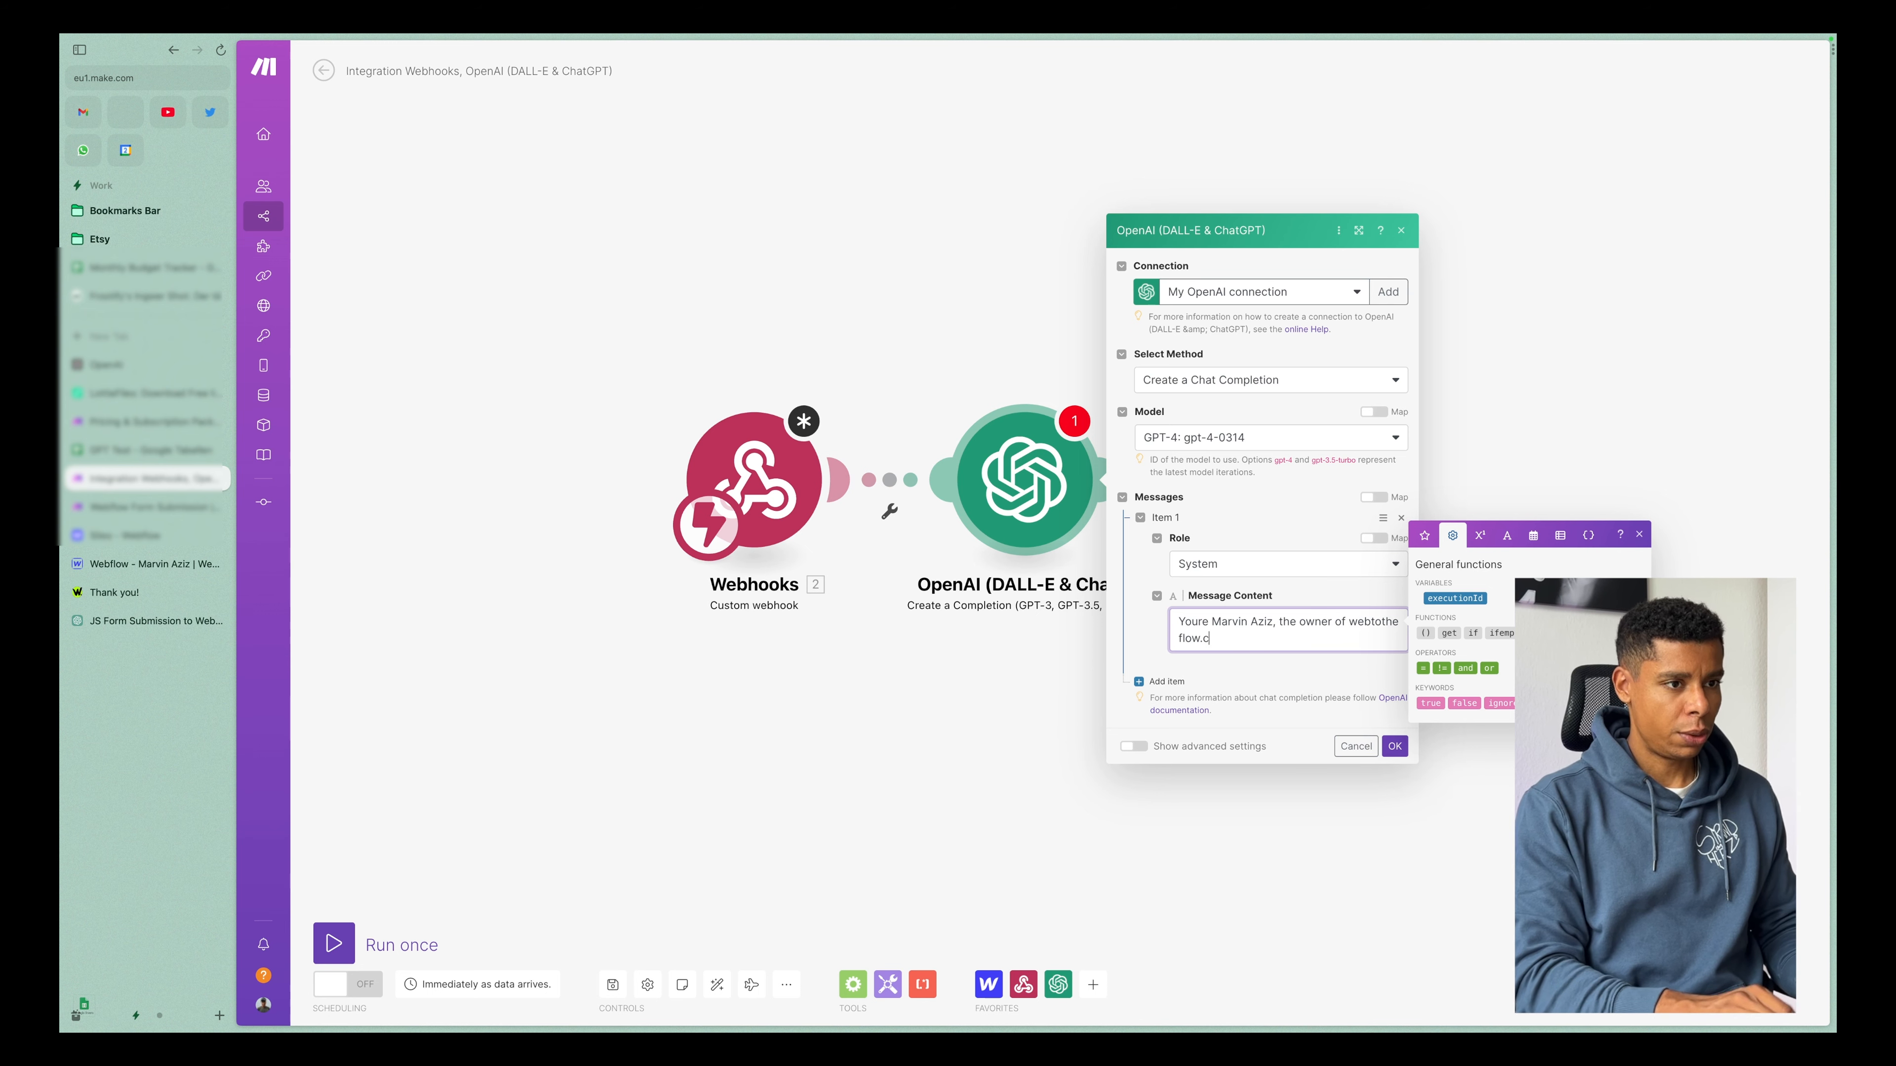
text(om and its youtube chan)
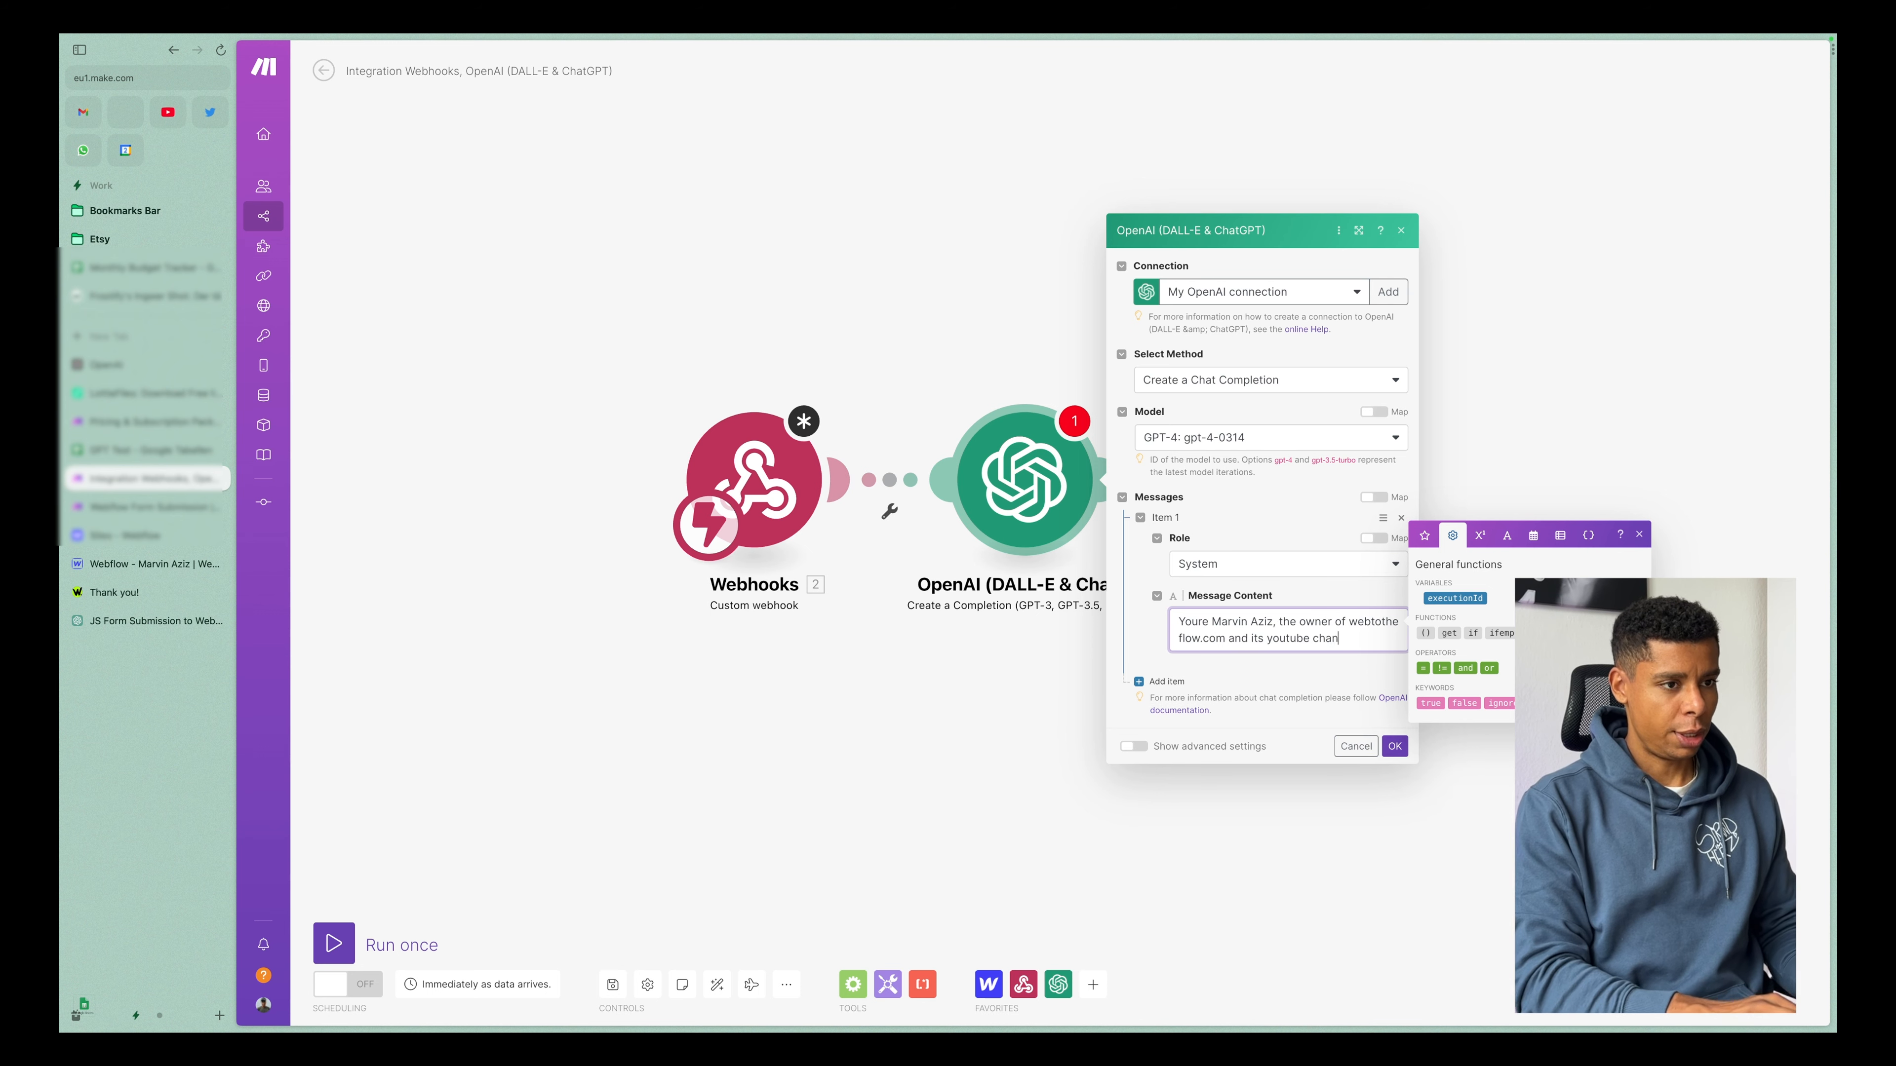
text(nel. The us)
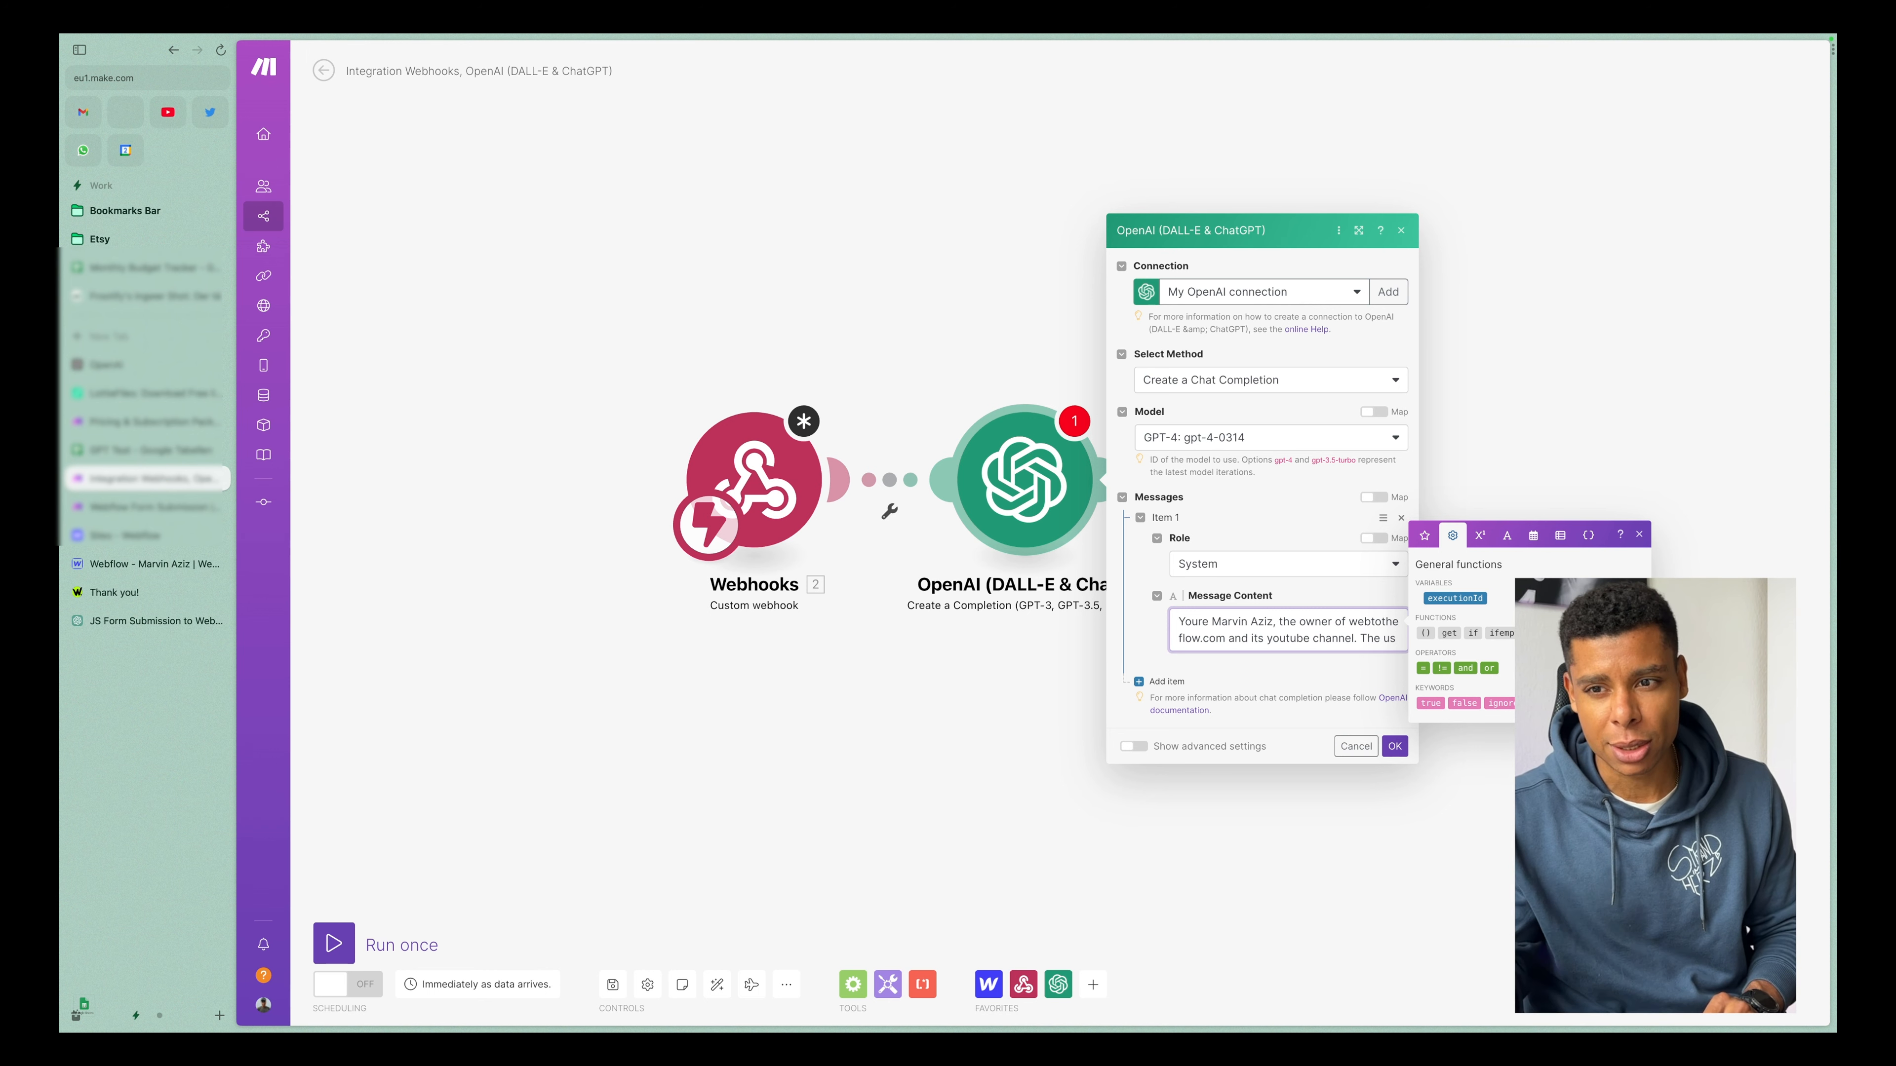
click(772, 679)
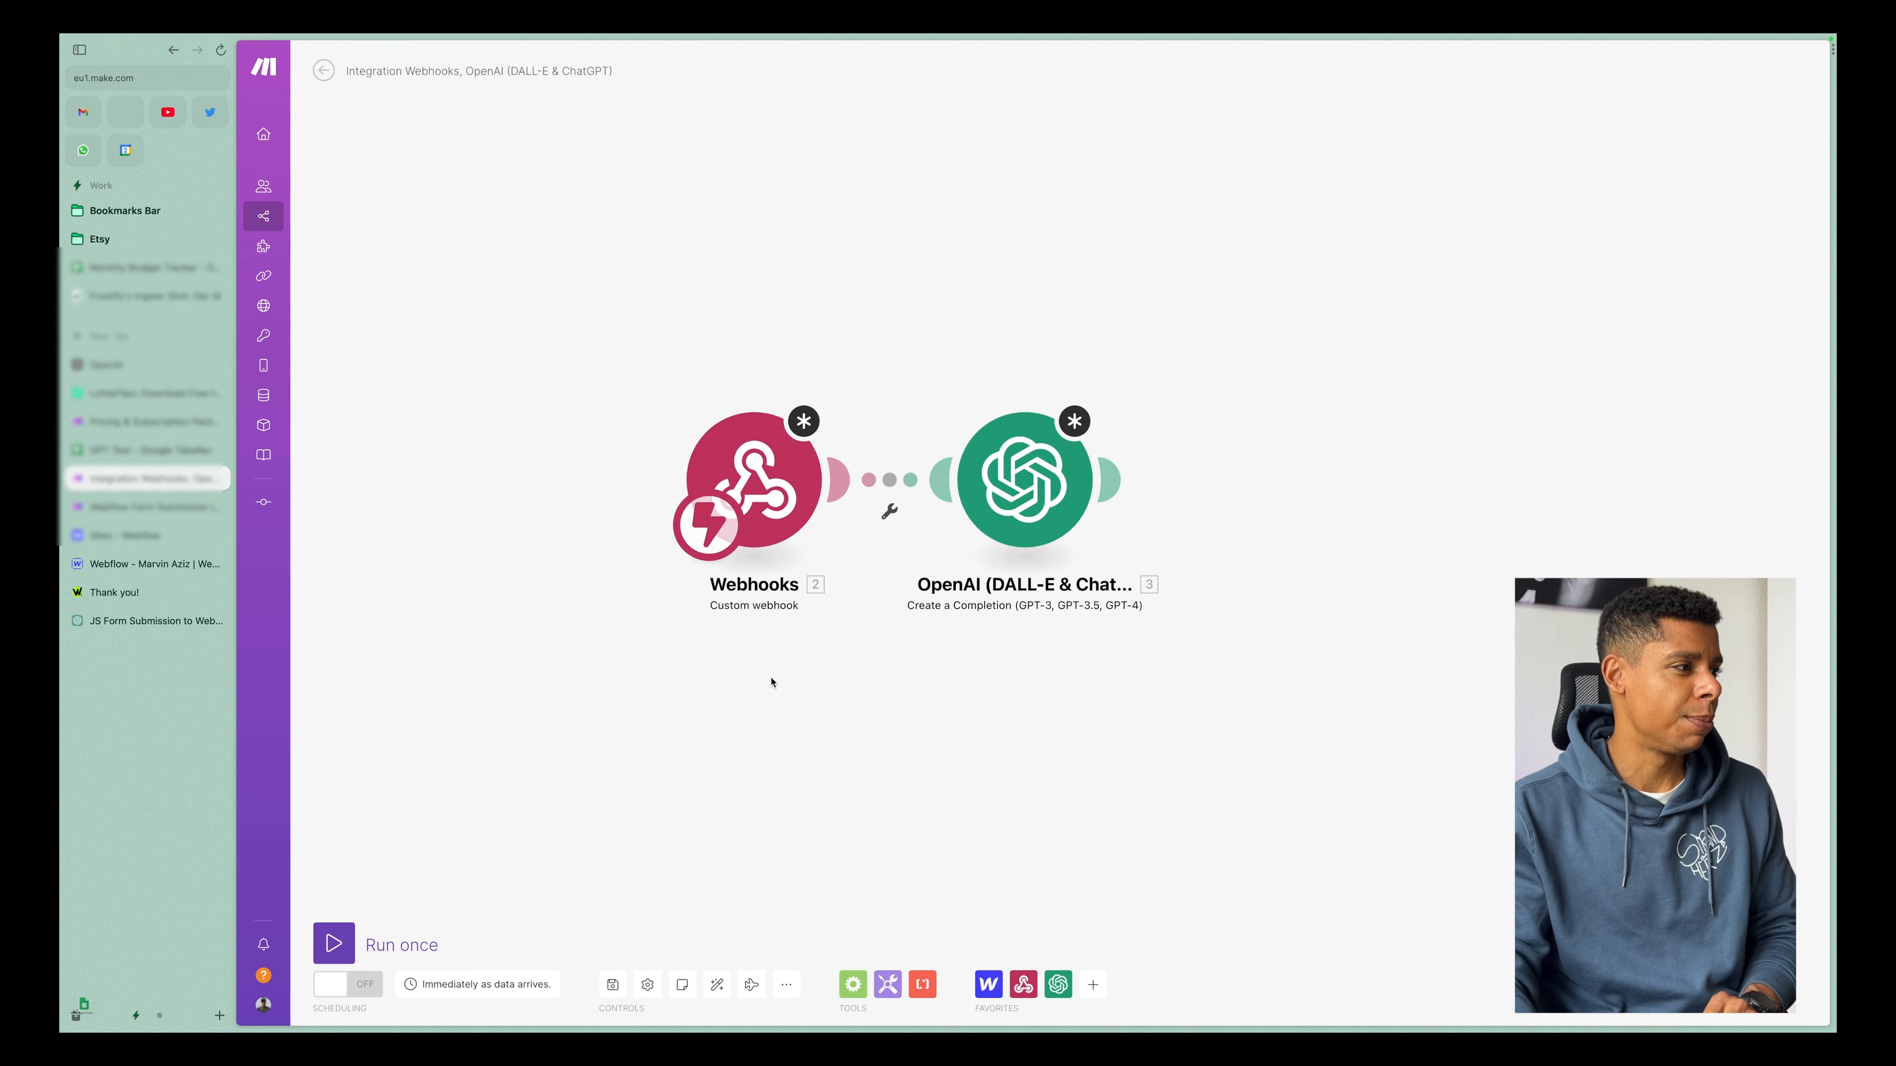
Switch to the Webflow Form Submission scenario, open its OpenAI module and read through the System message prompt.
click(122, 513)
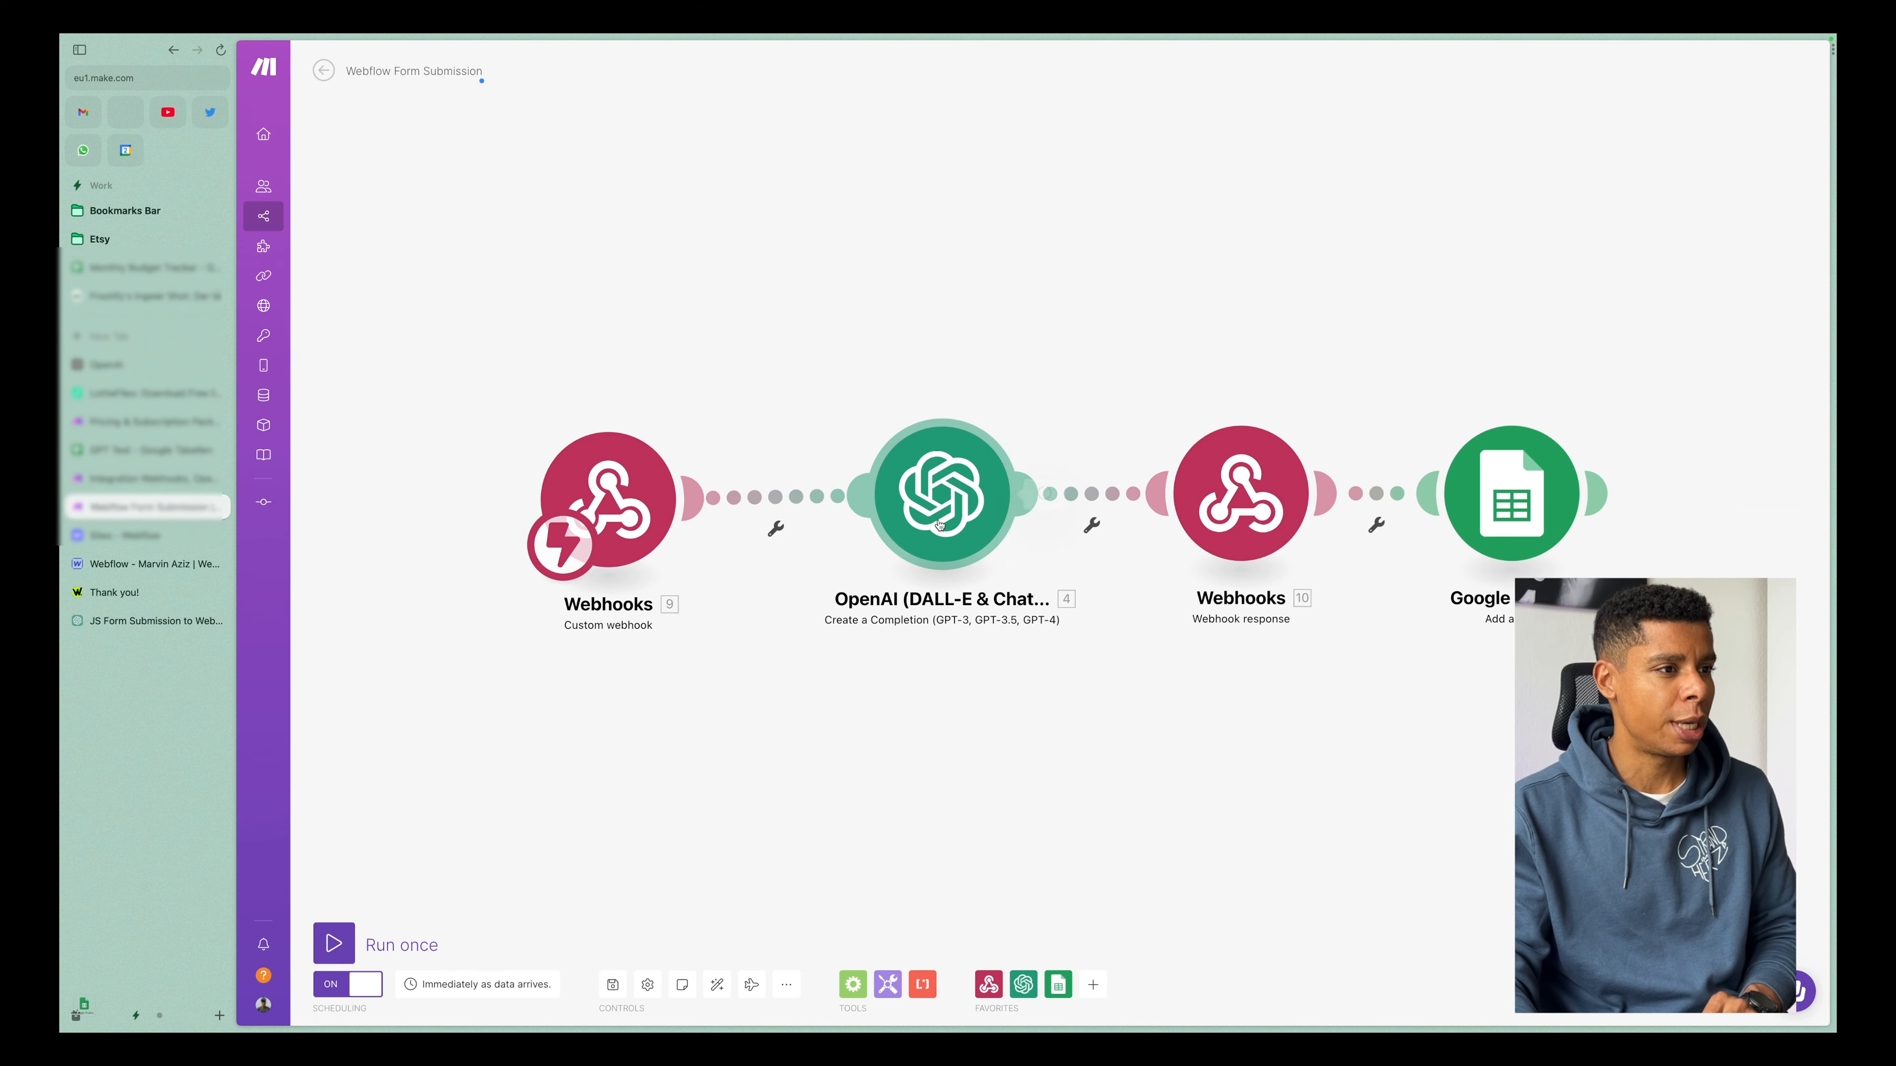
click(942, 495)
click(1218, 539)
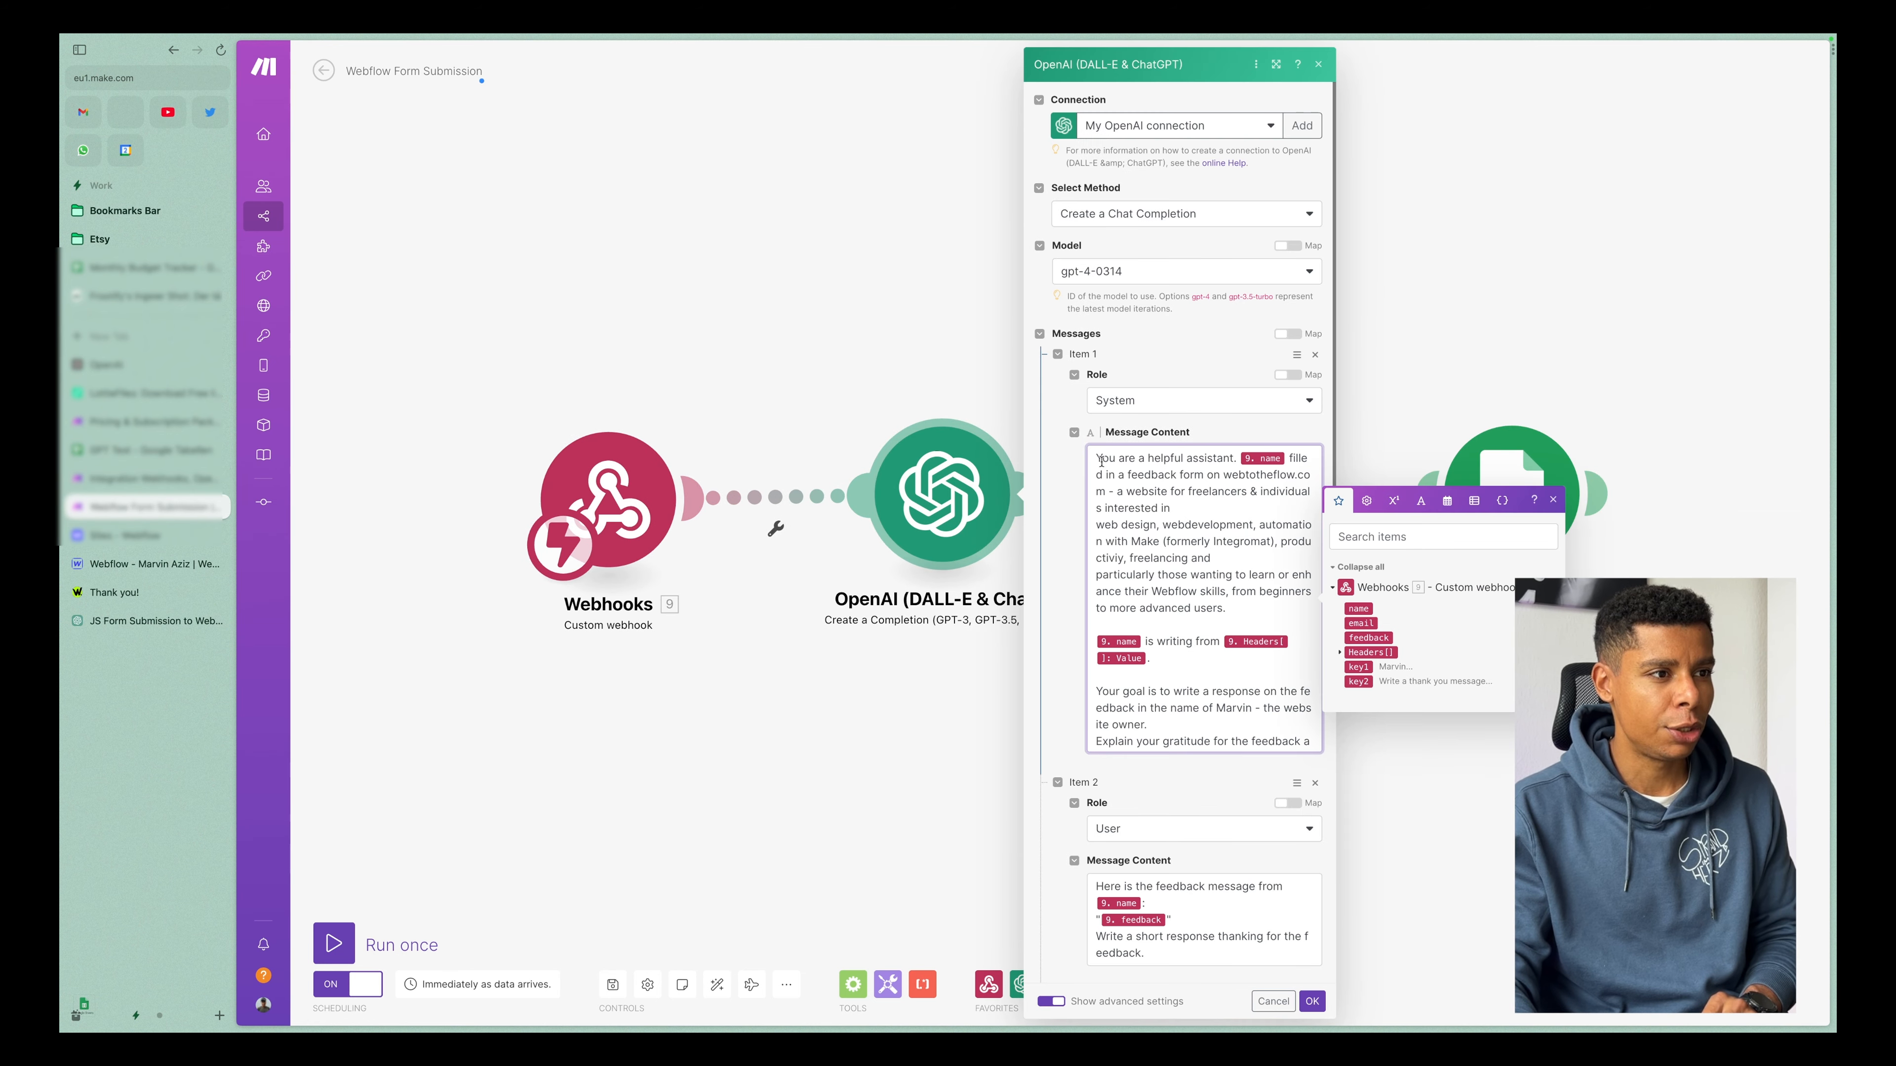
drag(1103, 458, 1190, 476)
click(1256, 525)
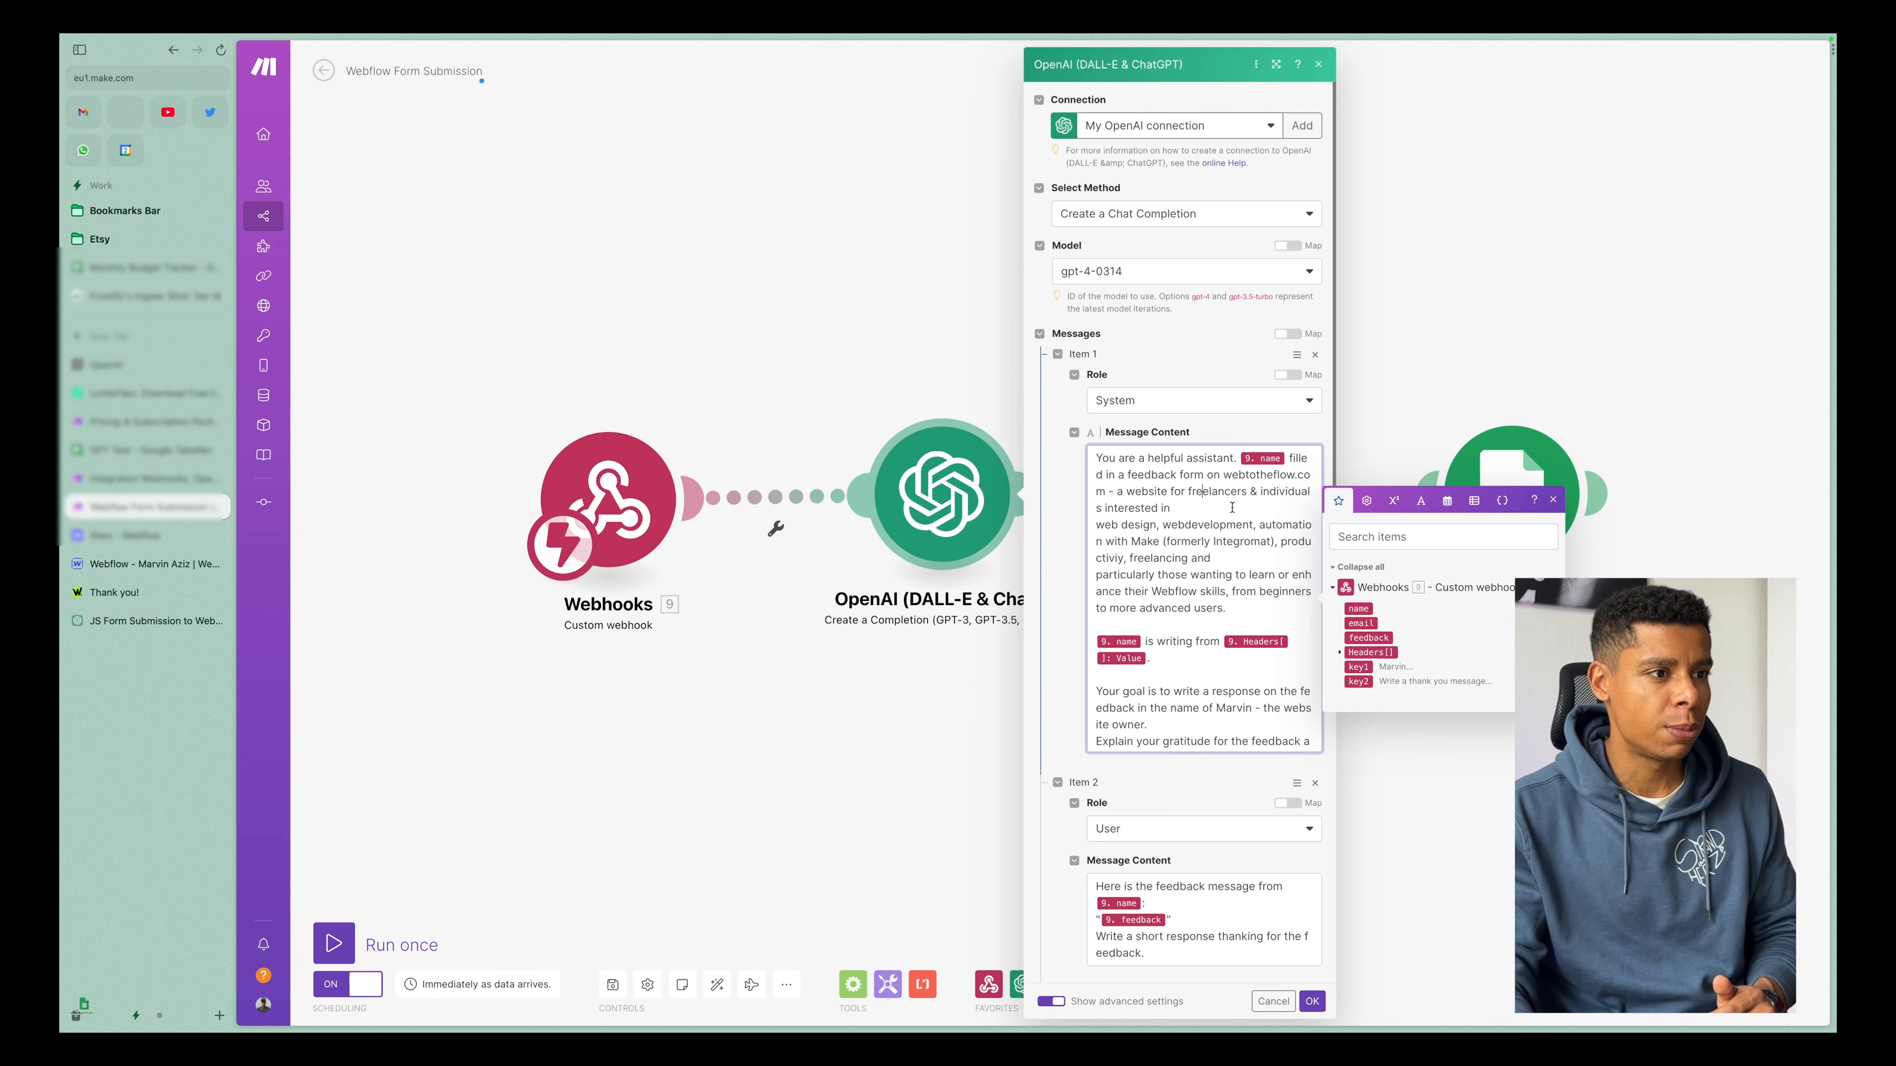
scroll(1238, 543, down, 3)
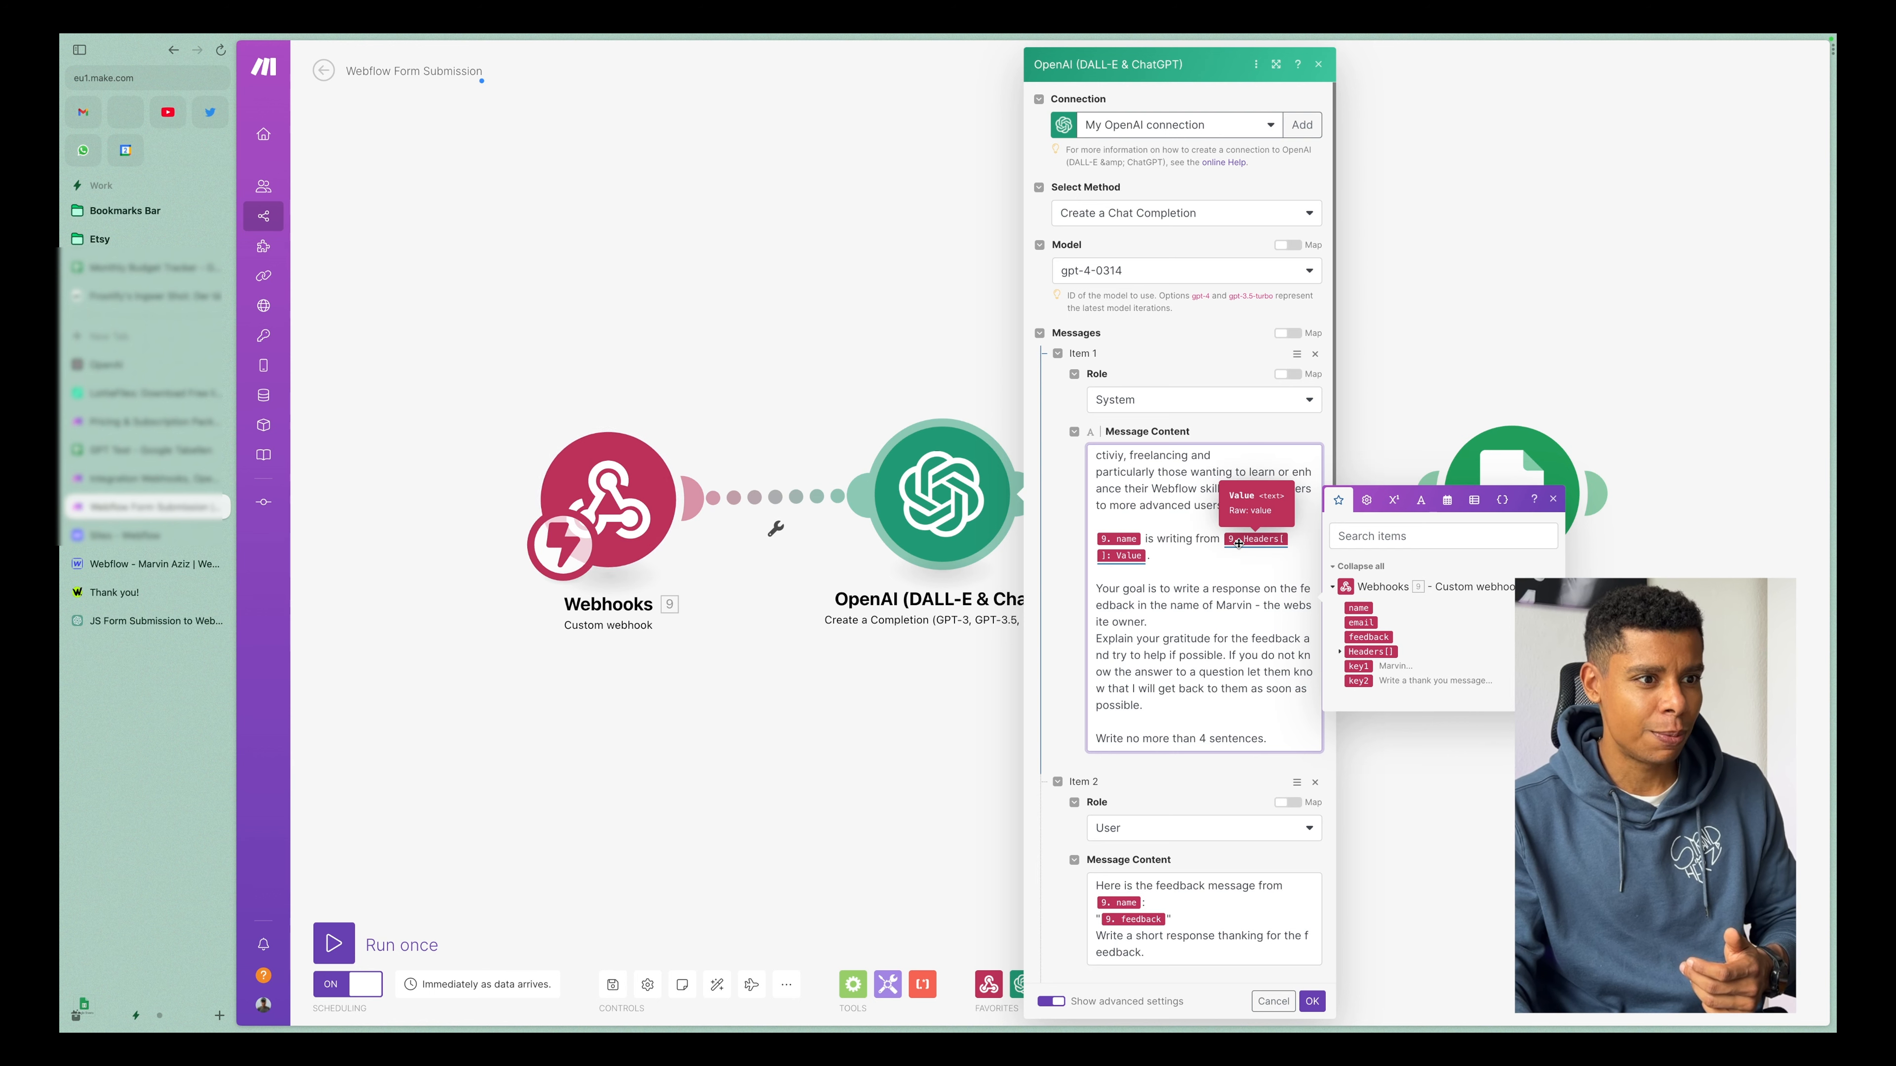
Insert "based" into the System prompt's goal sentence so it reads "write a response based on the feedback".
click(1333, 651)
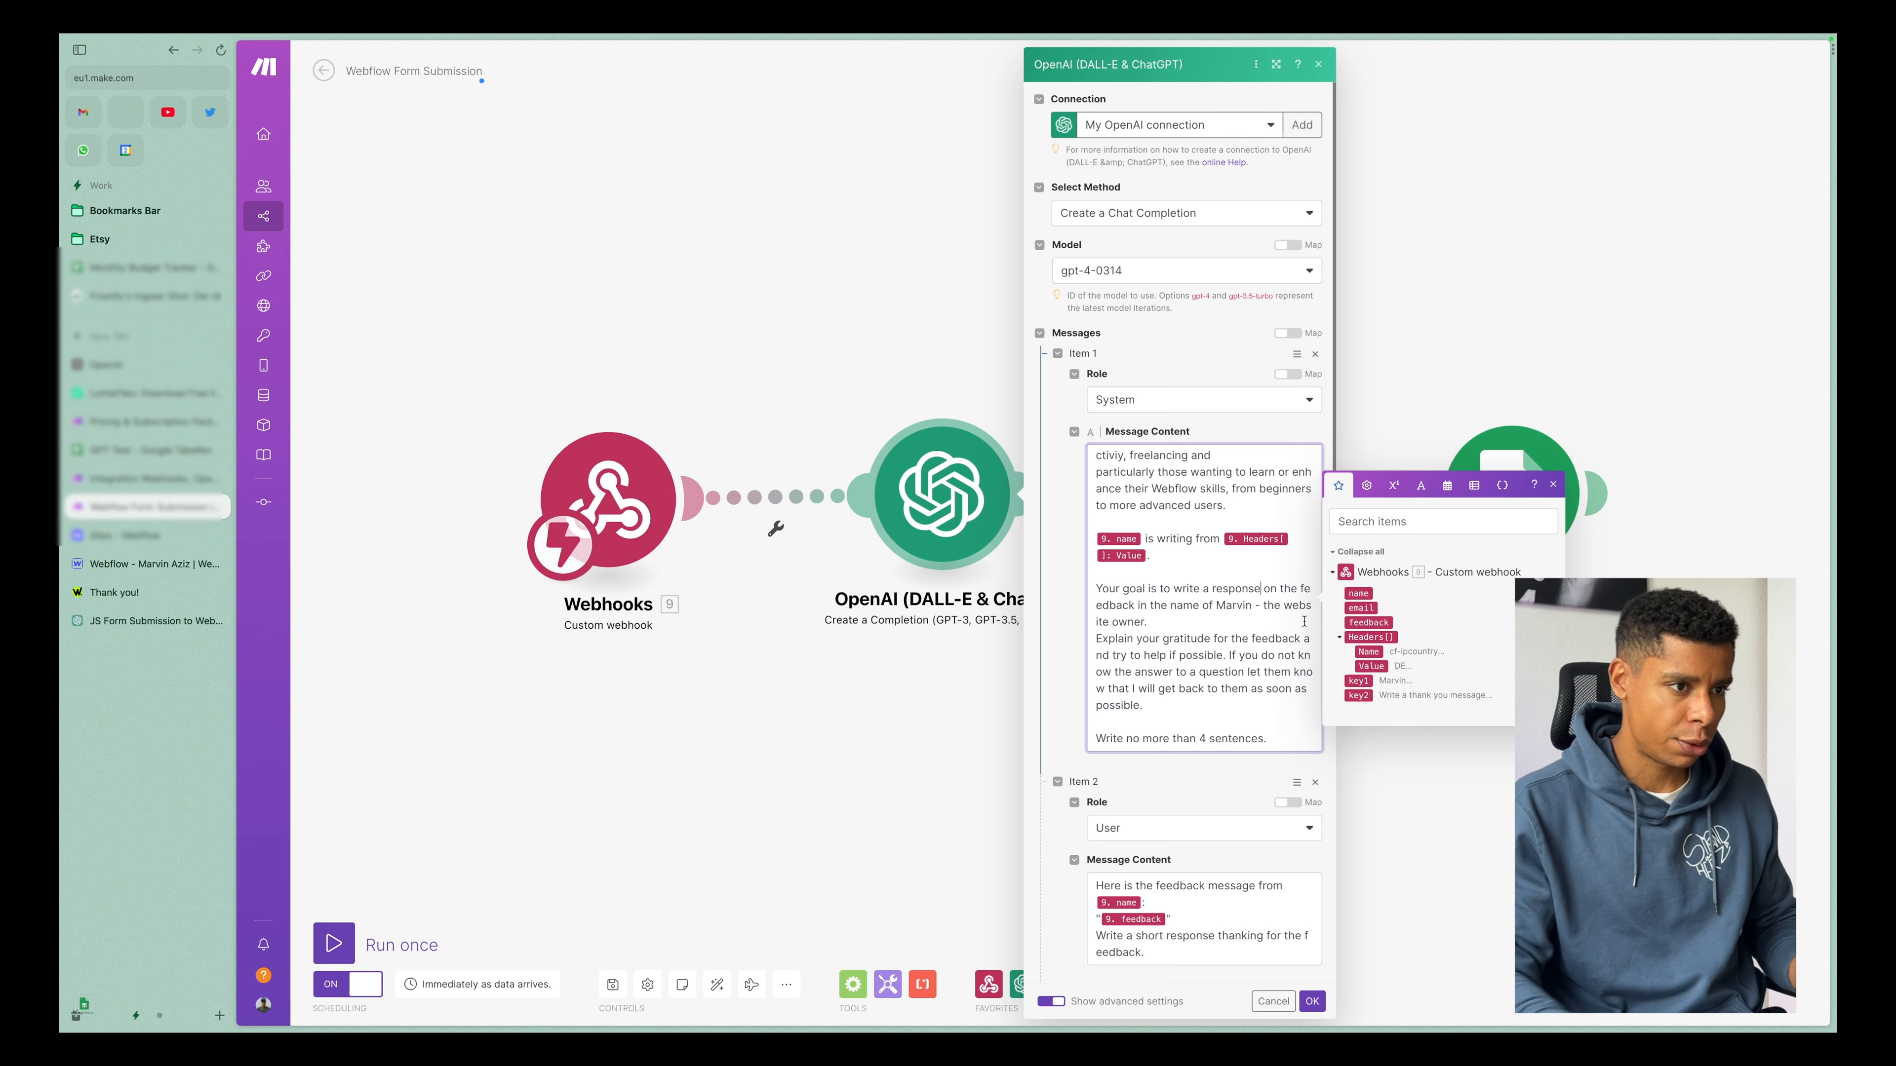
text(based)
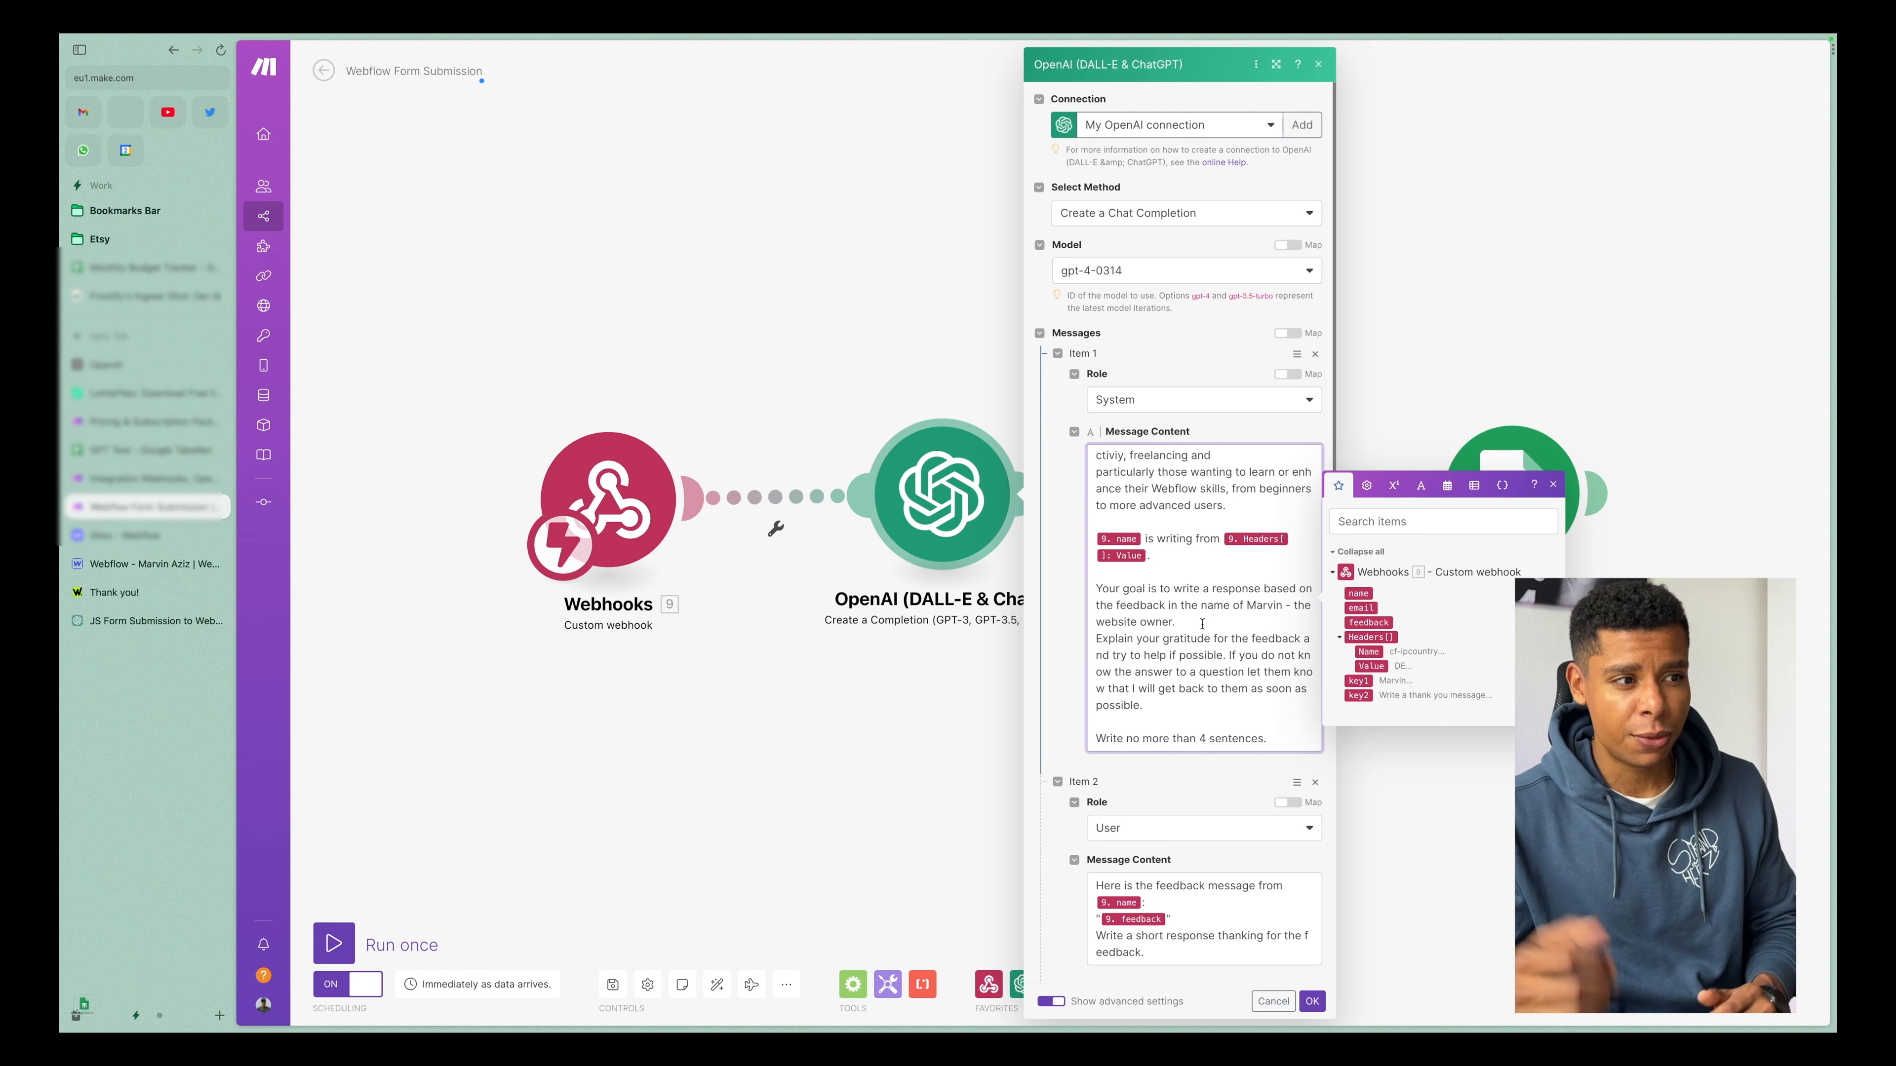
Review the System prompt's closing sentence limit and the User message with its mapped name and feedback fields.
scroll(1194, 643, down, 2)
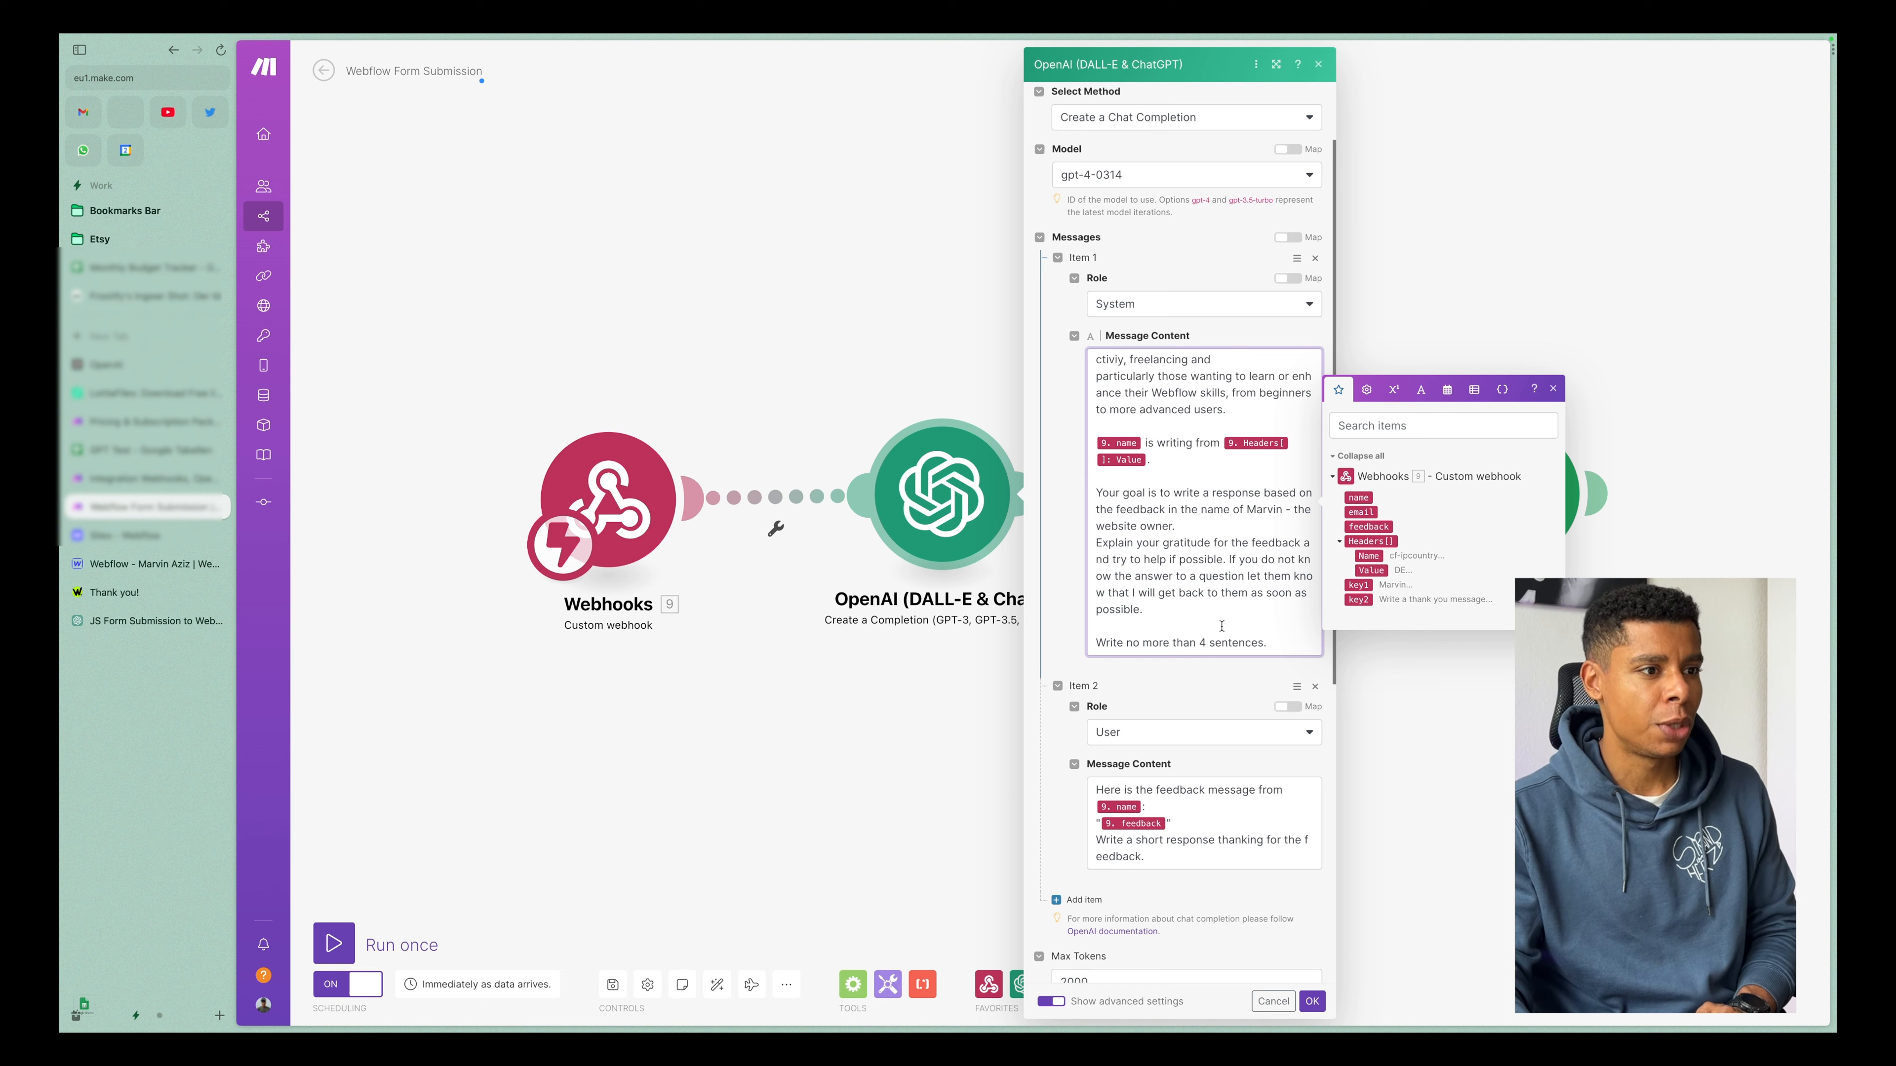
drag(1122, 639, 1251, 673)
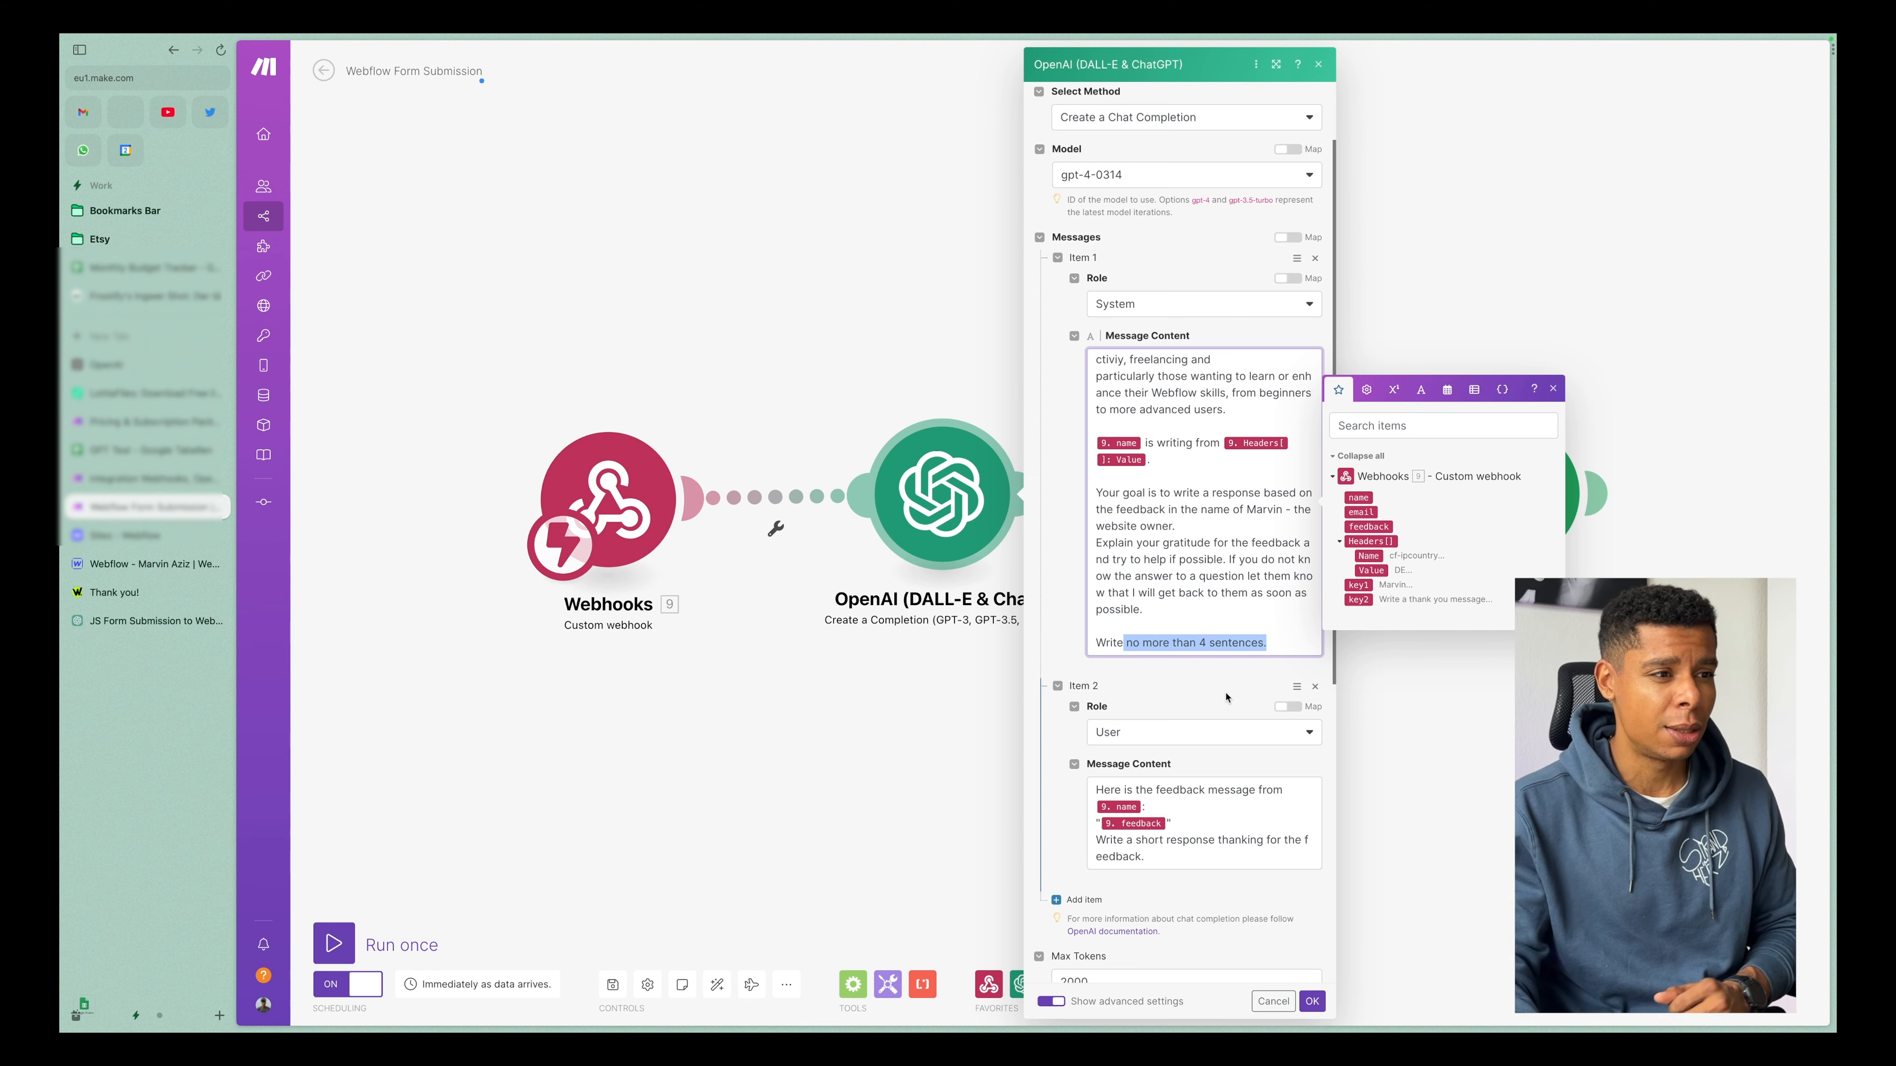
scroll(1234, 691, down, 1)
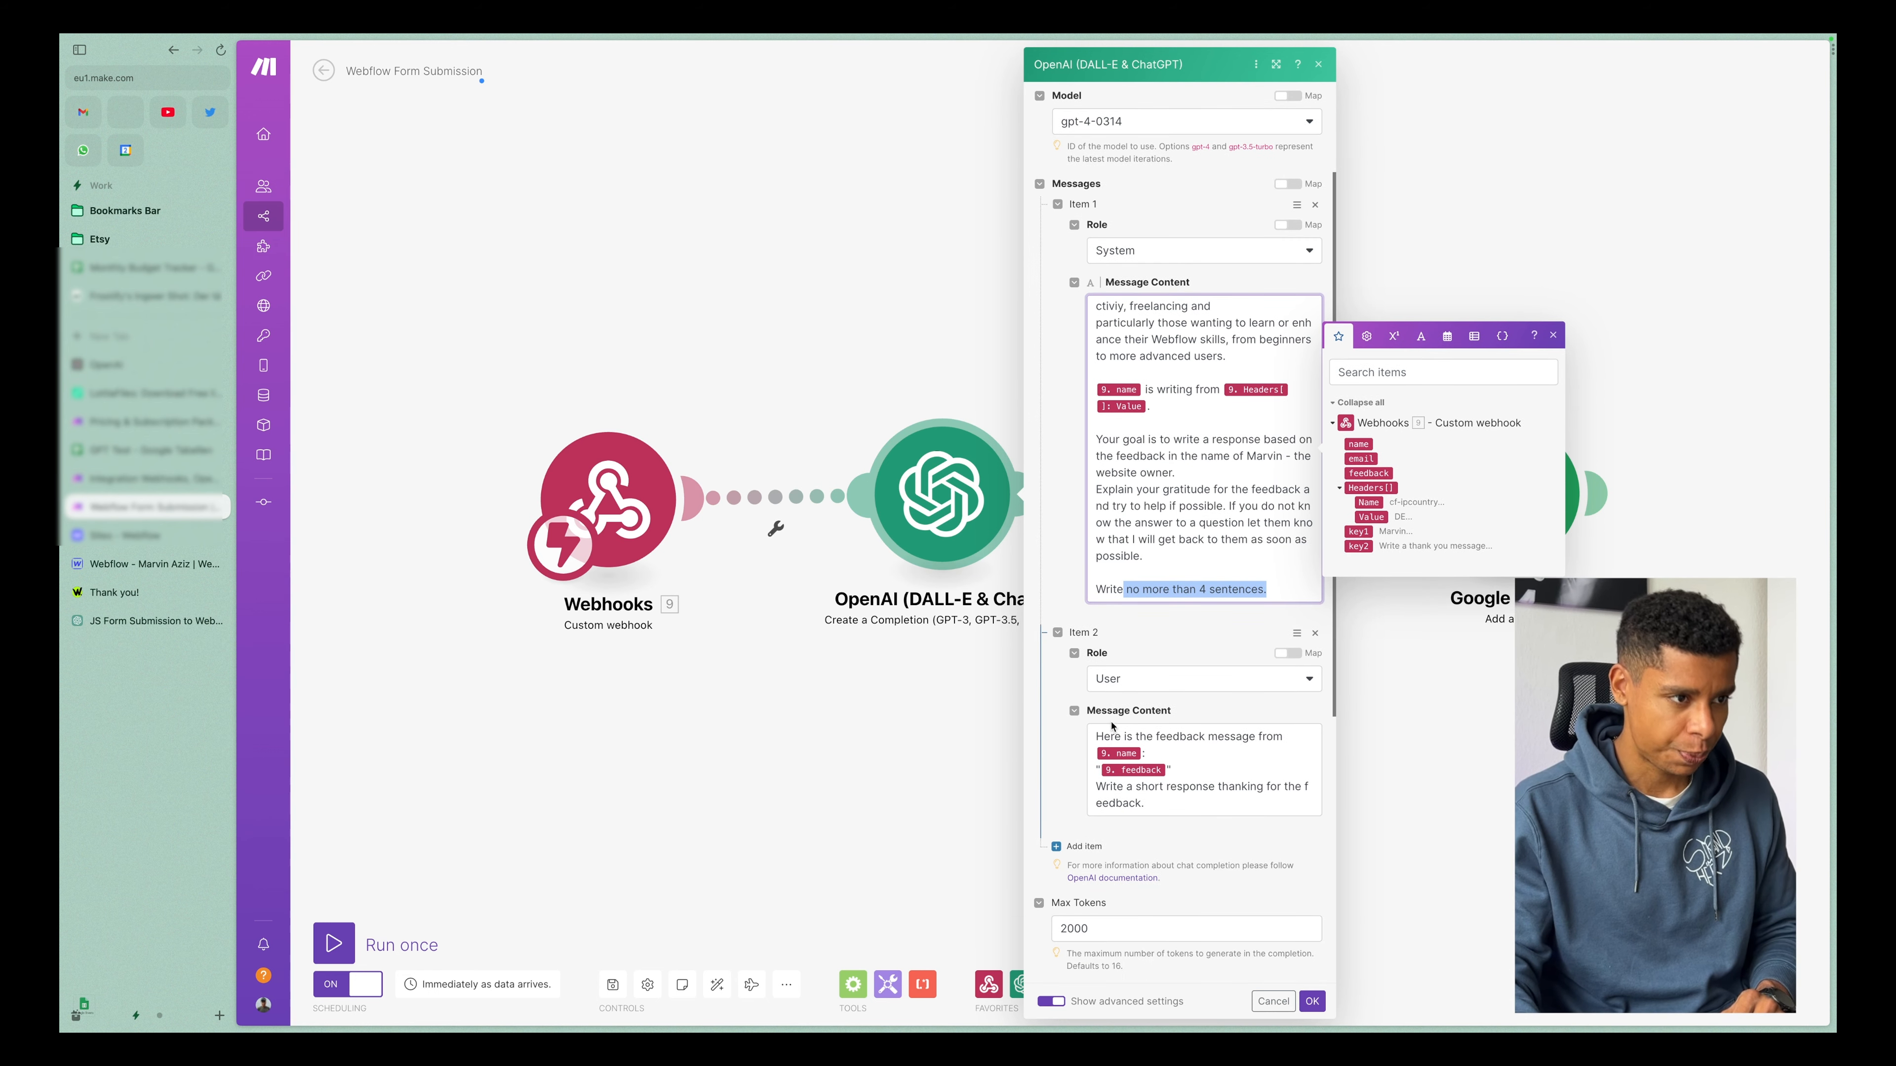
click(1065, 693)
scroll(1072, 693, down, 2)
drag(1096, 636, 1280, 639)
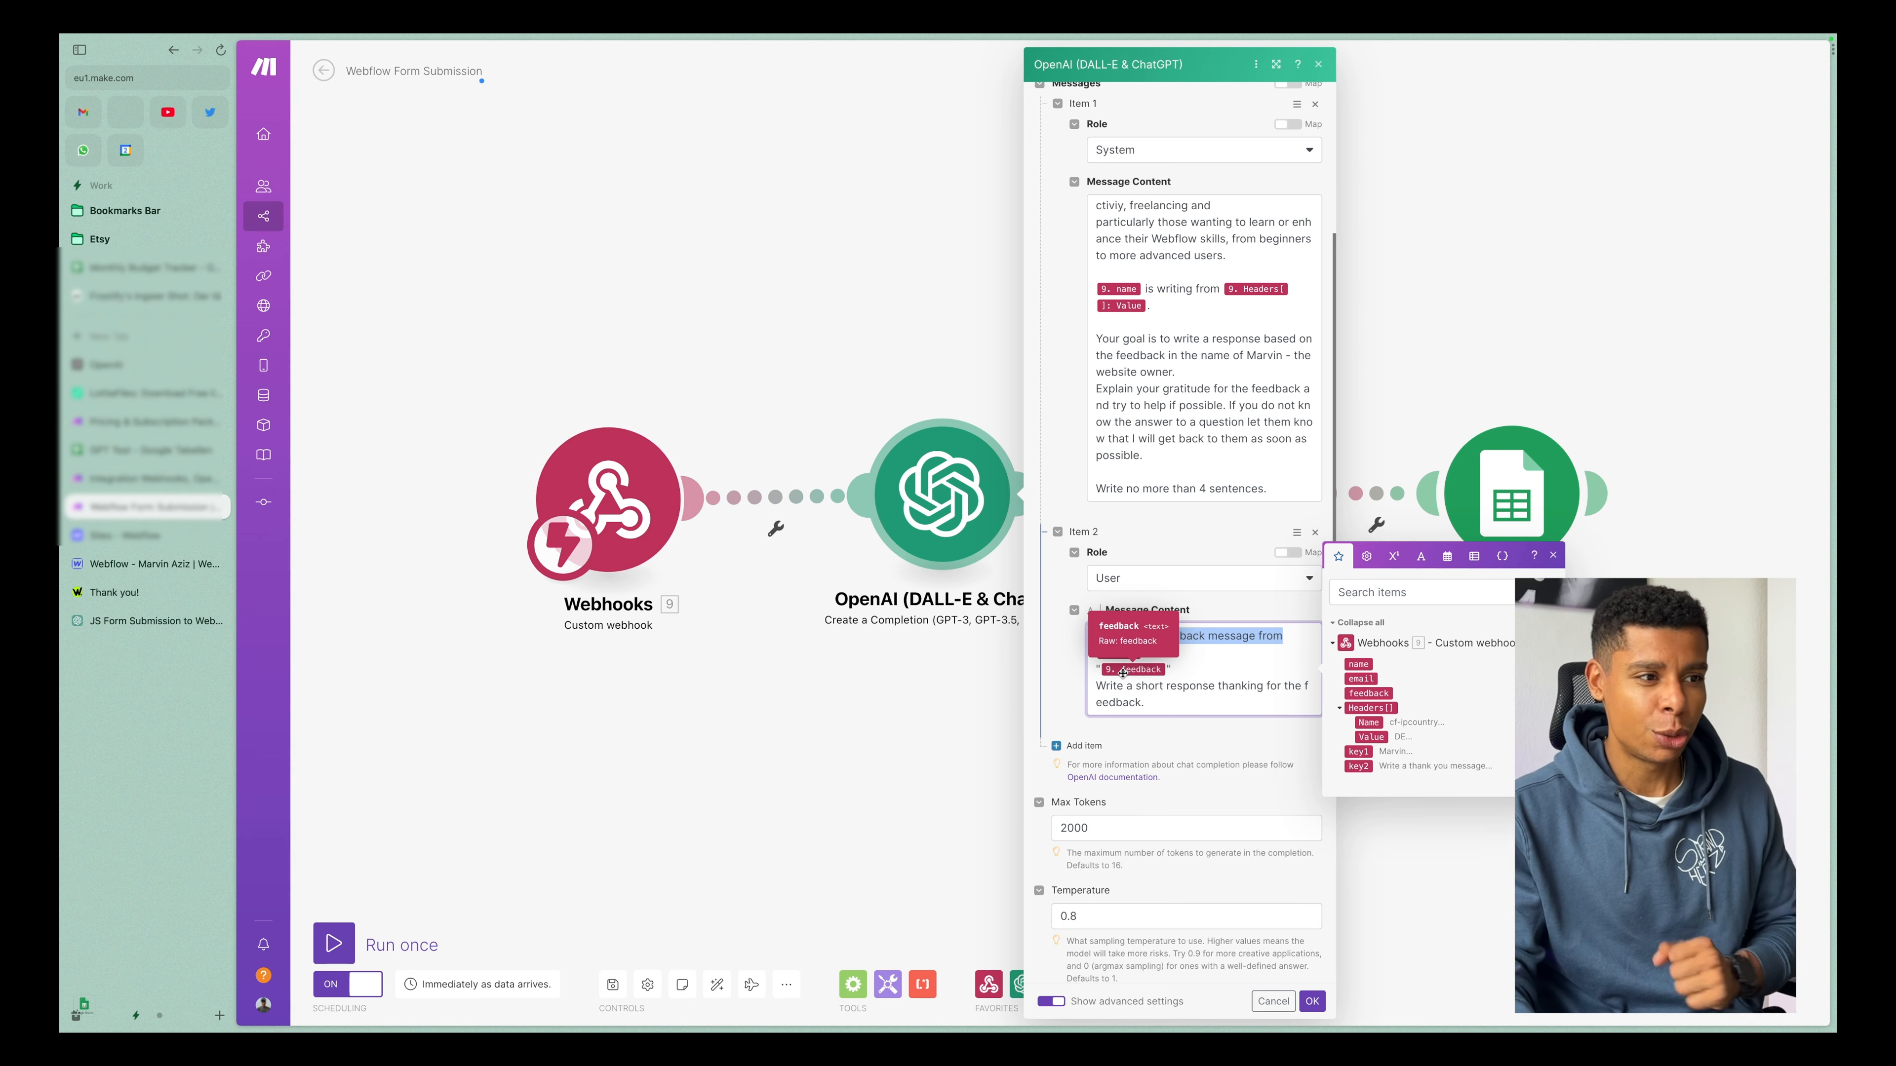
drag(1154, 703, 1128, 685)
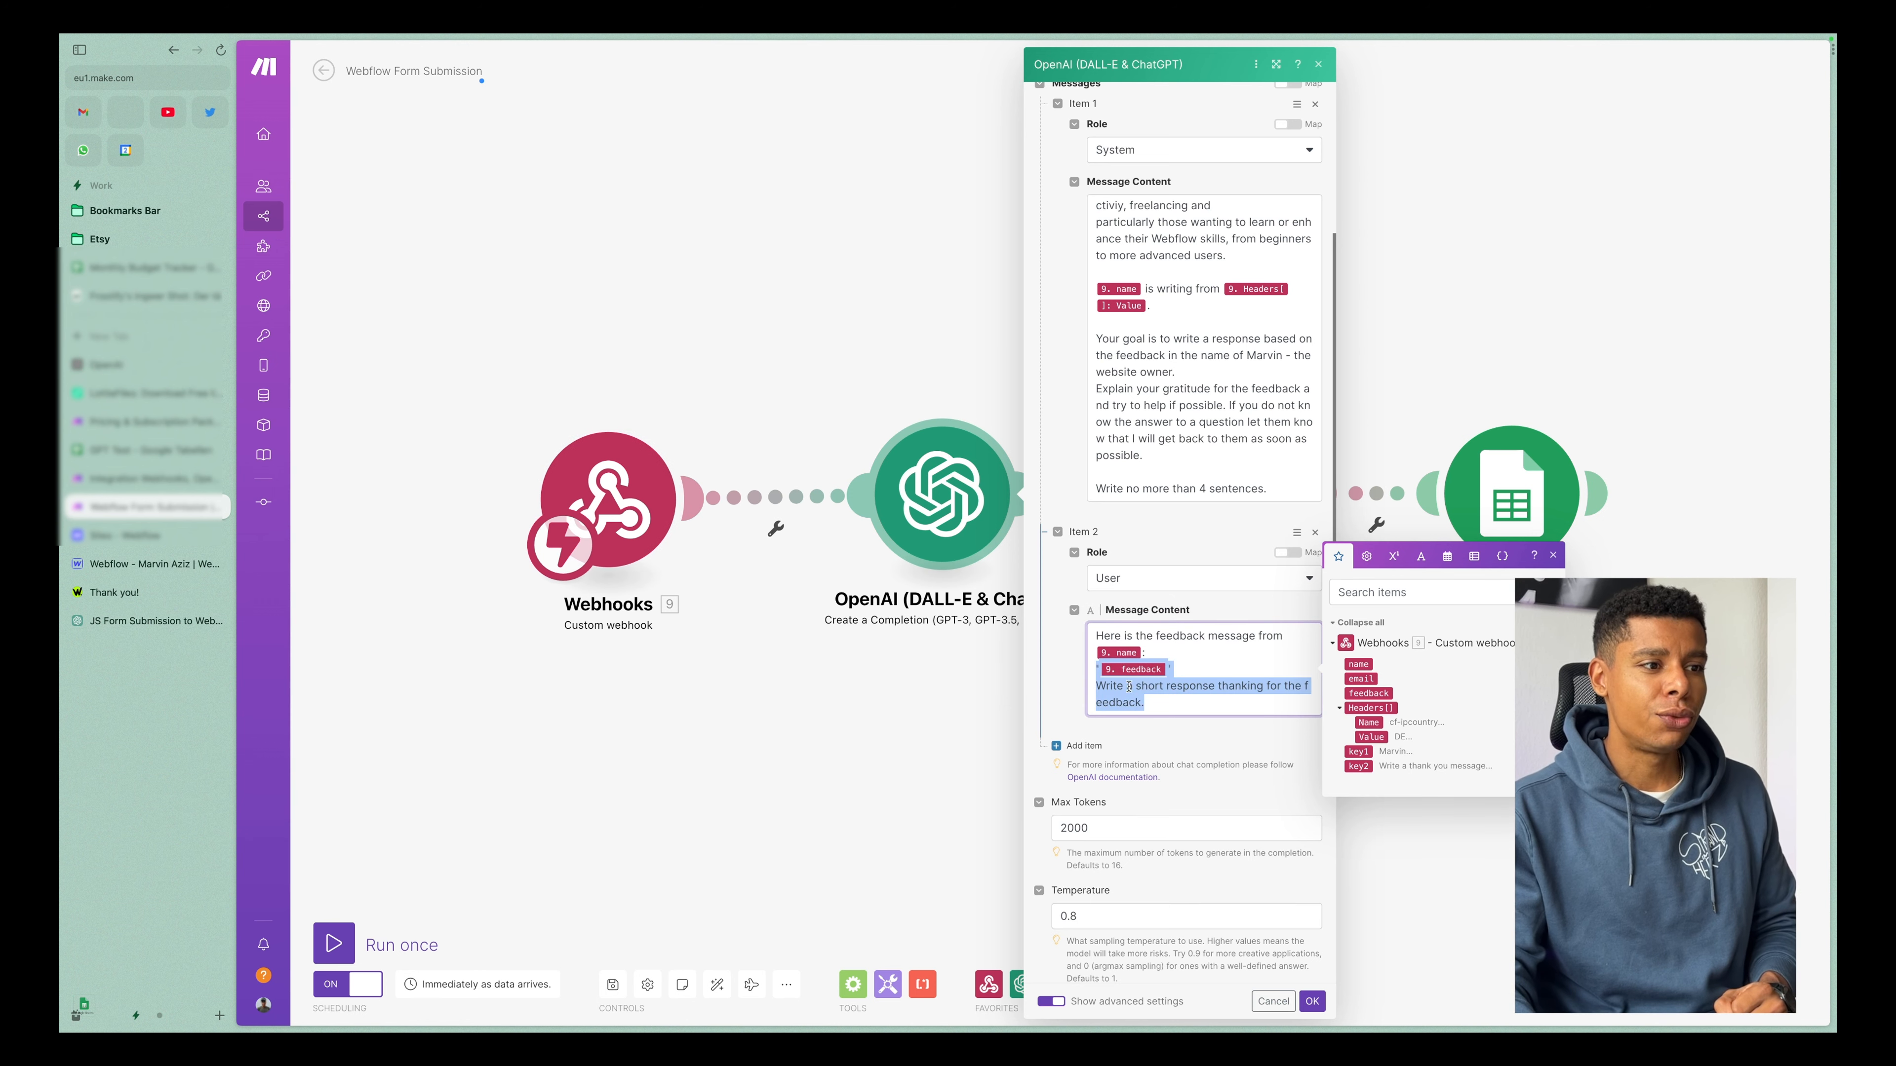
click(1267, 703)
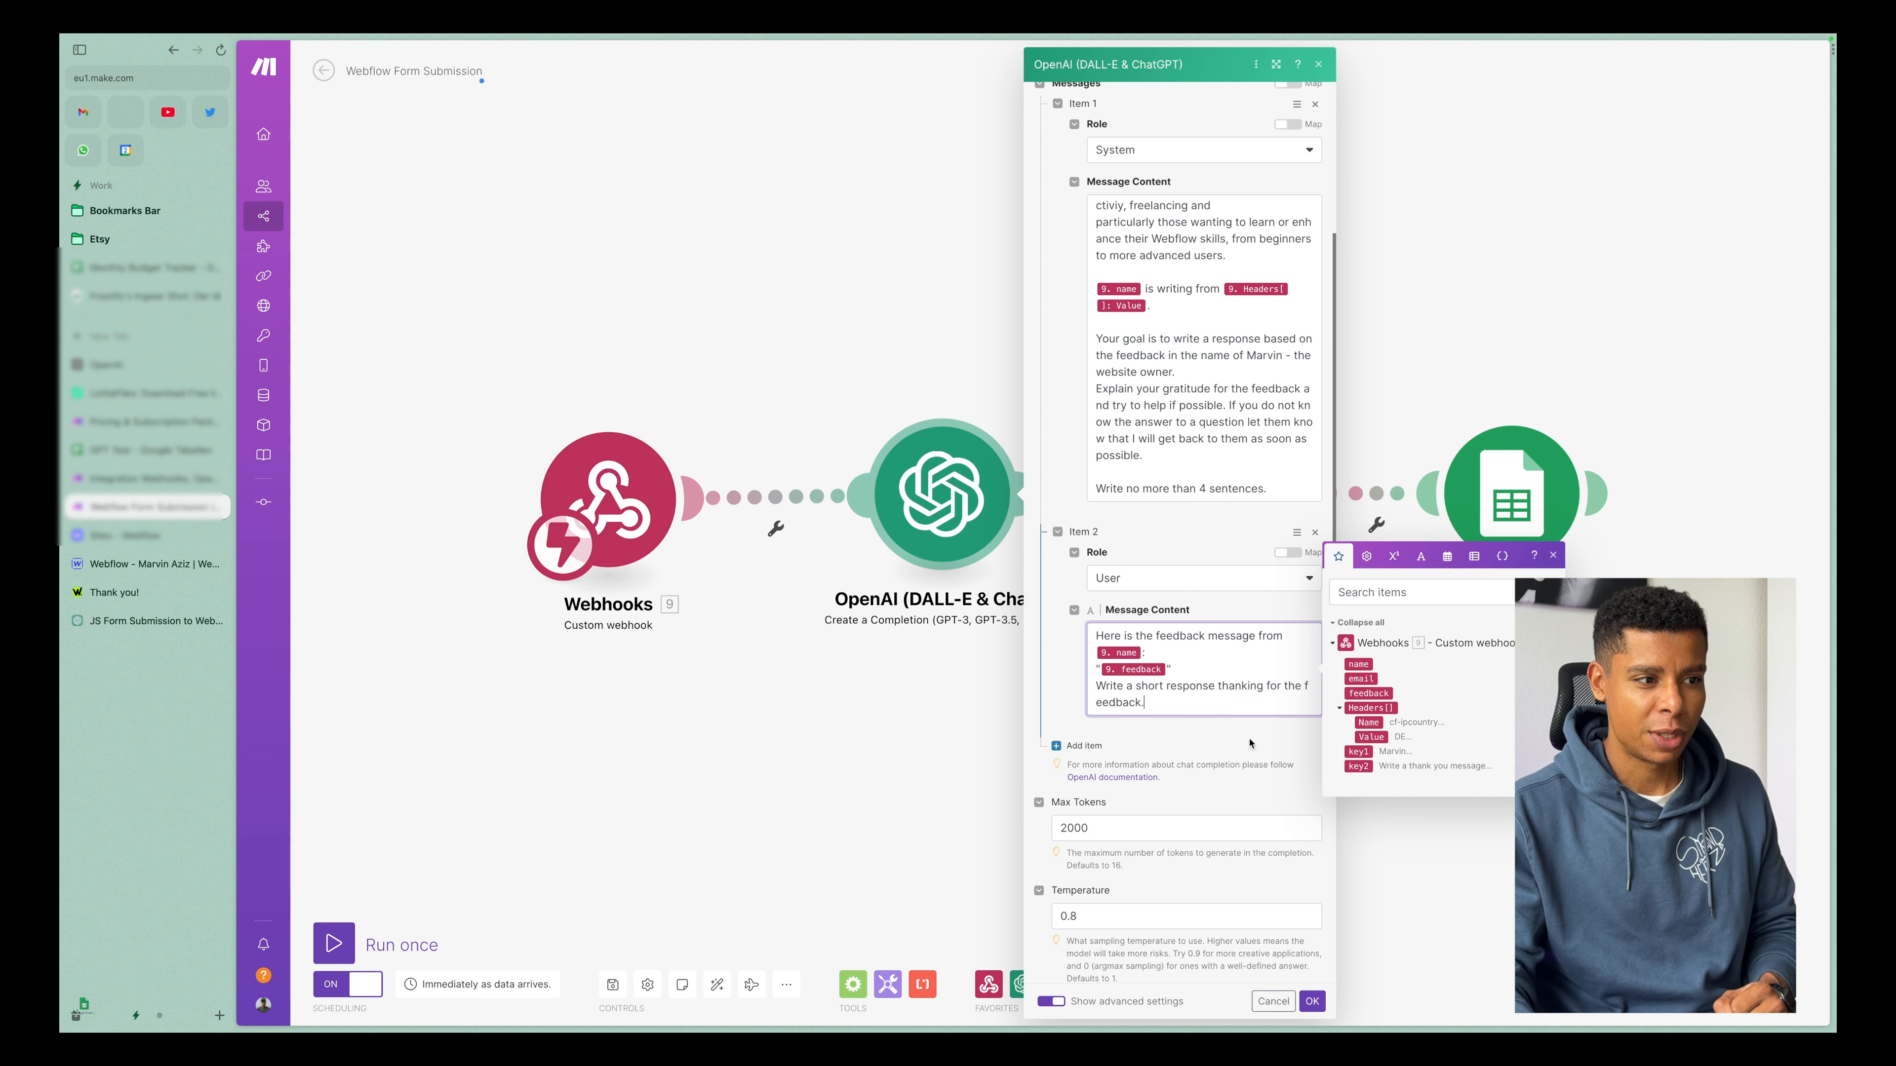
Review the OpenAI module's Max Tokens and Temperature settings, and save the module.
scroll(1133, 716, down, 2)
drag(1108, 692, 1060, 700)
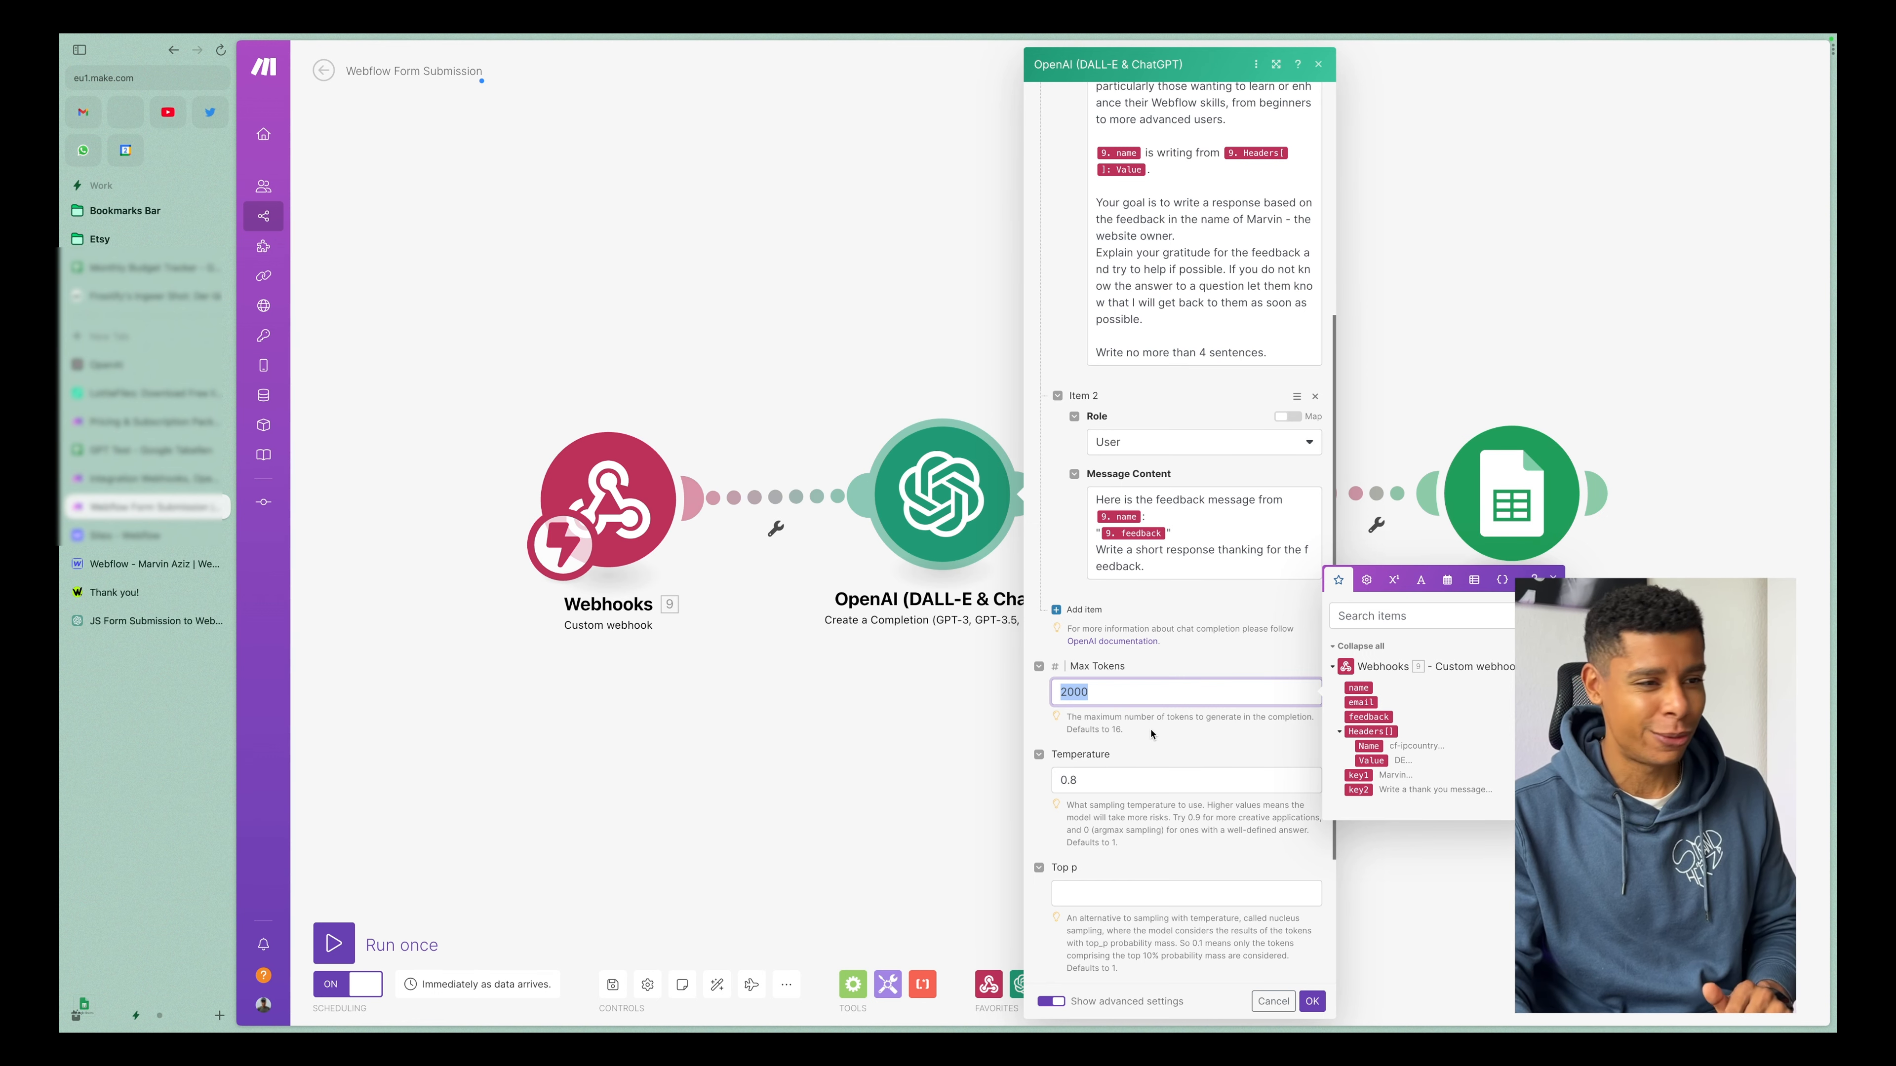
scroll(1151, 734, up, 2)
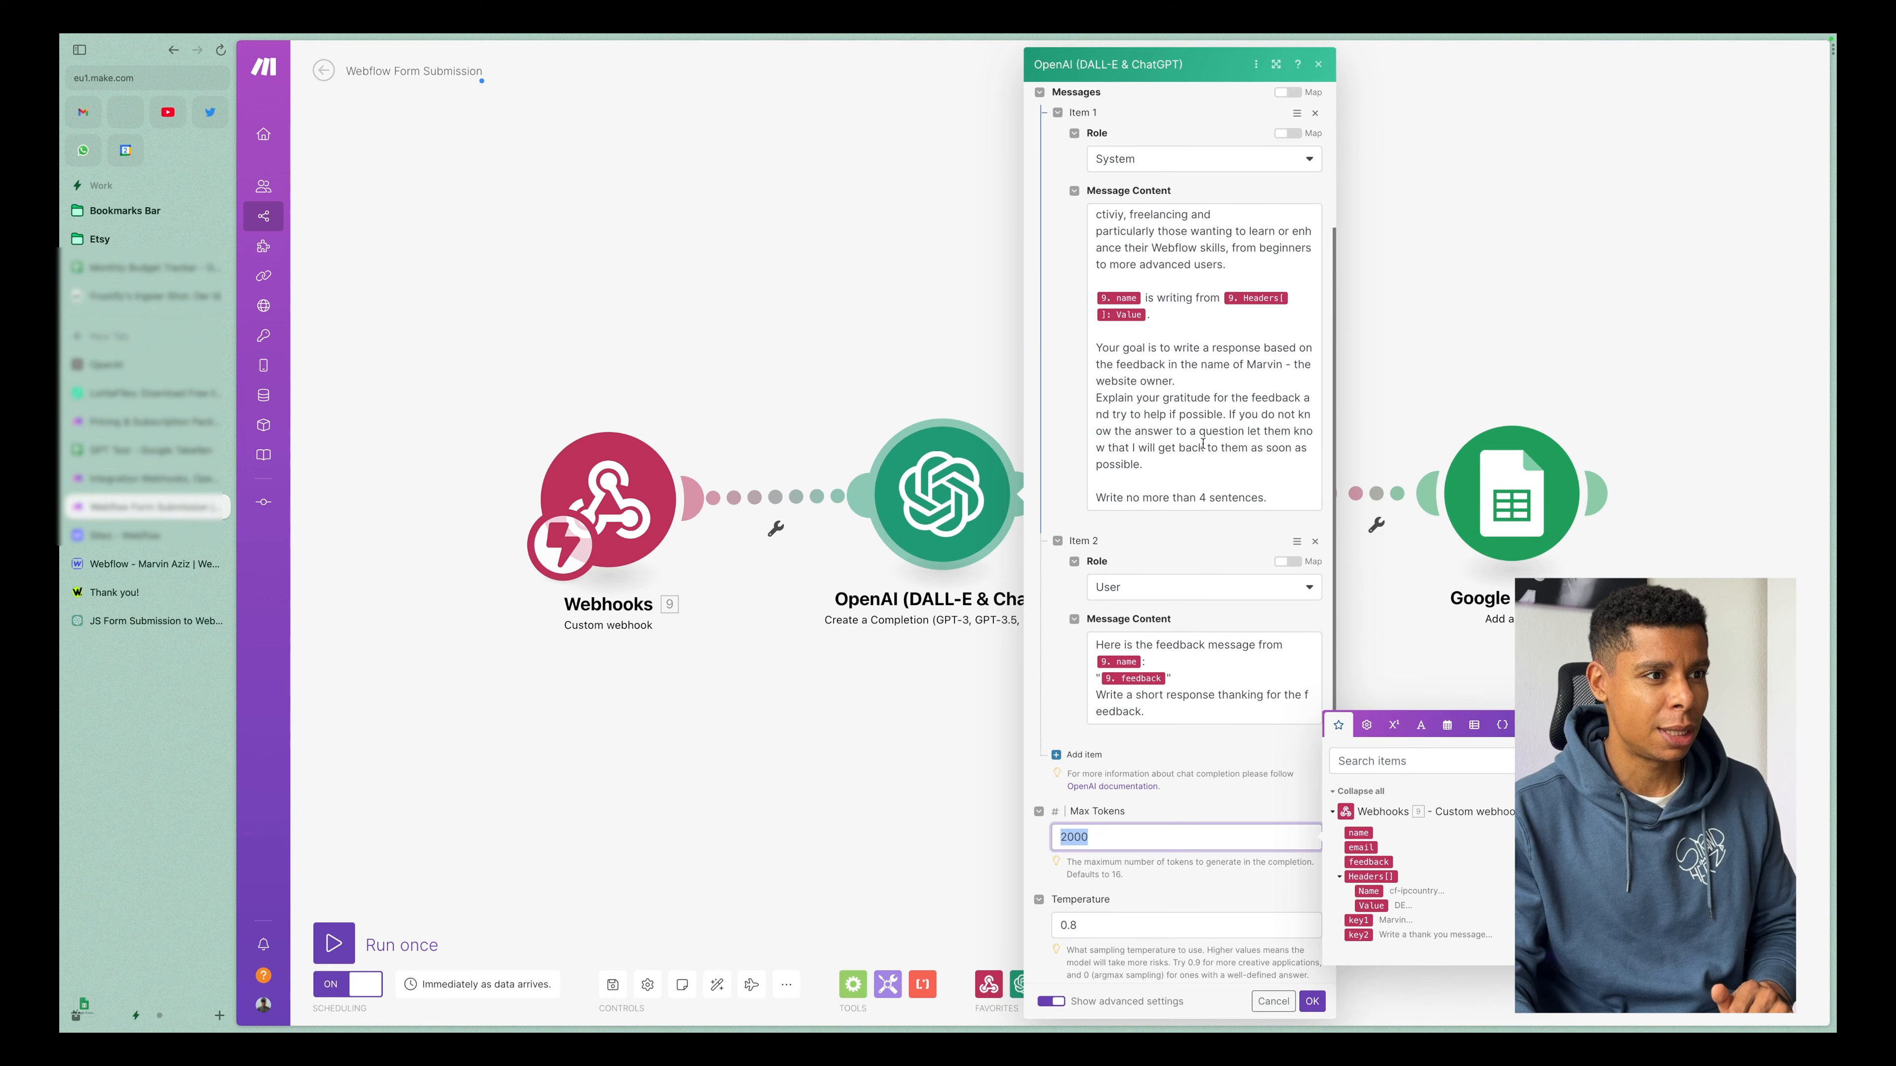
drag(1216, 449, 1140, 251)
scroll(1120, 568, down, 3)
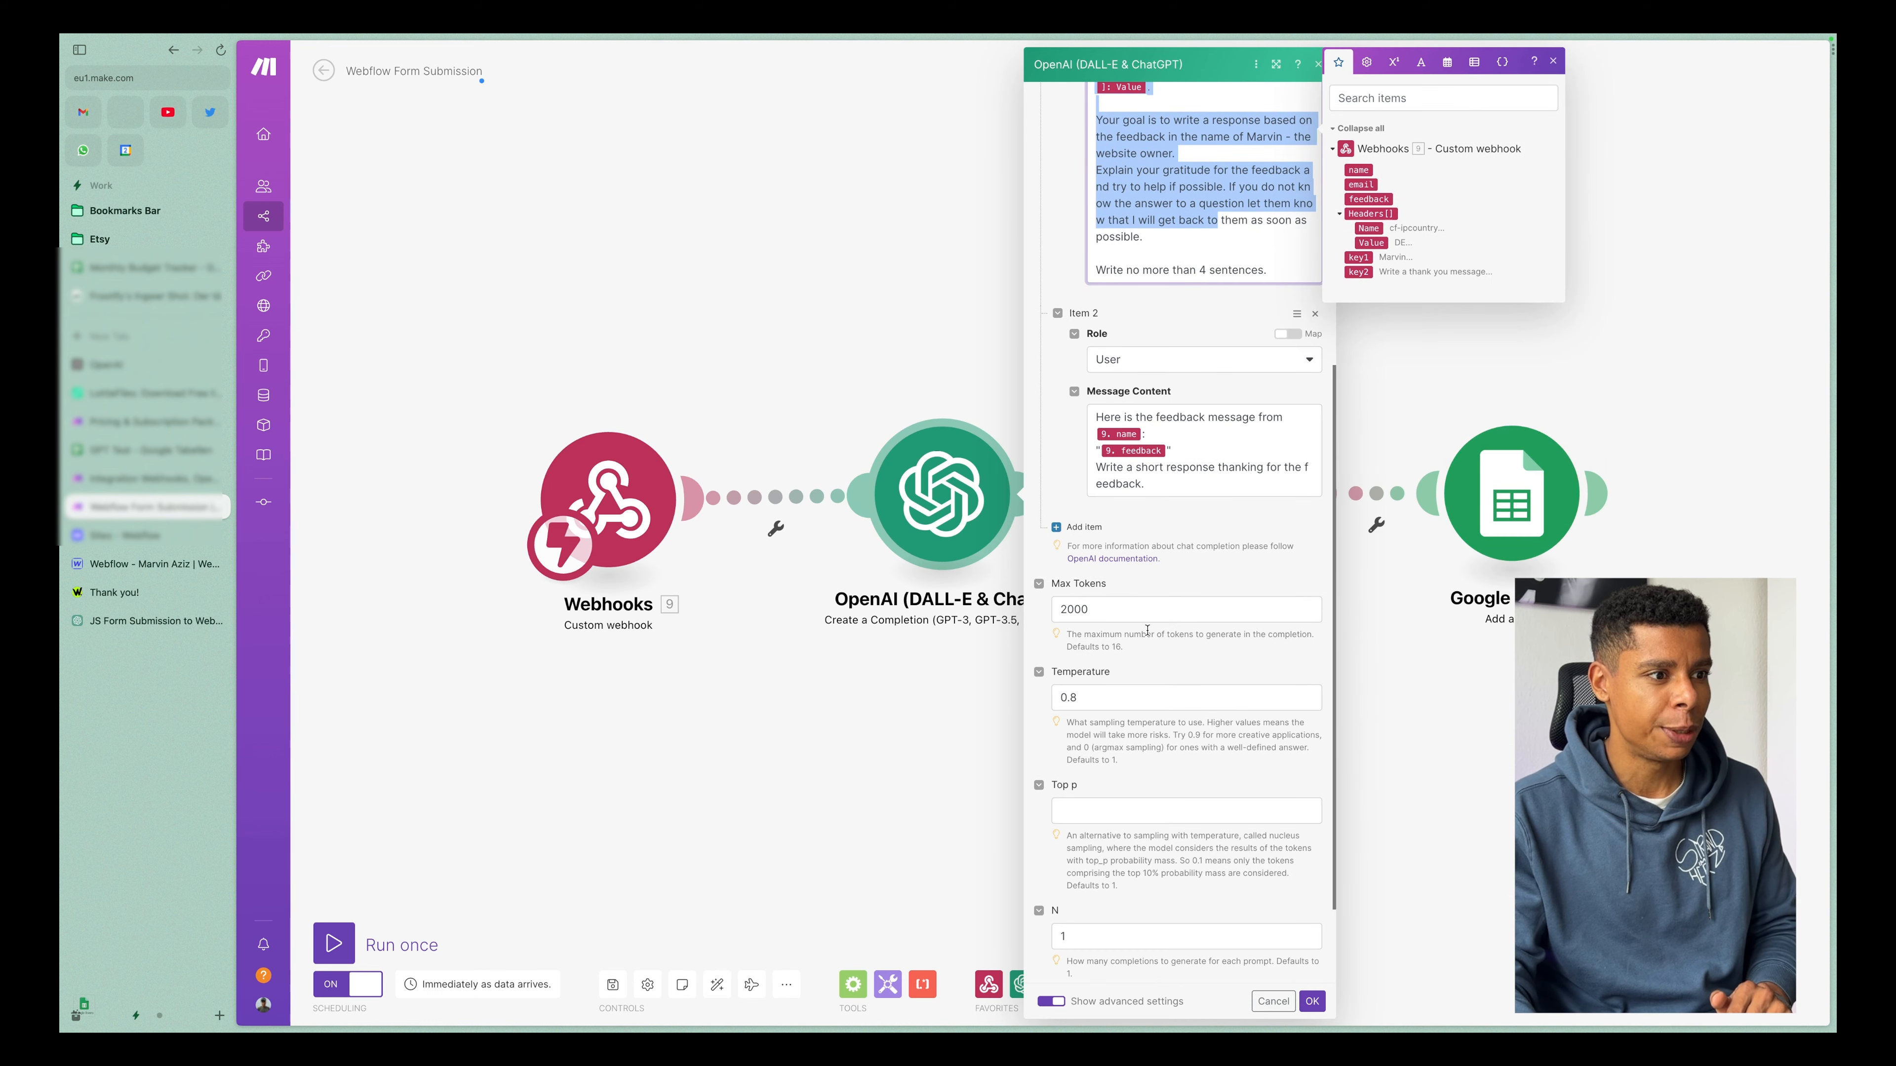
scroll(1151, 661, down, 1)
double_click(1112, 676)
click(1148, 735)
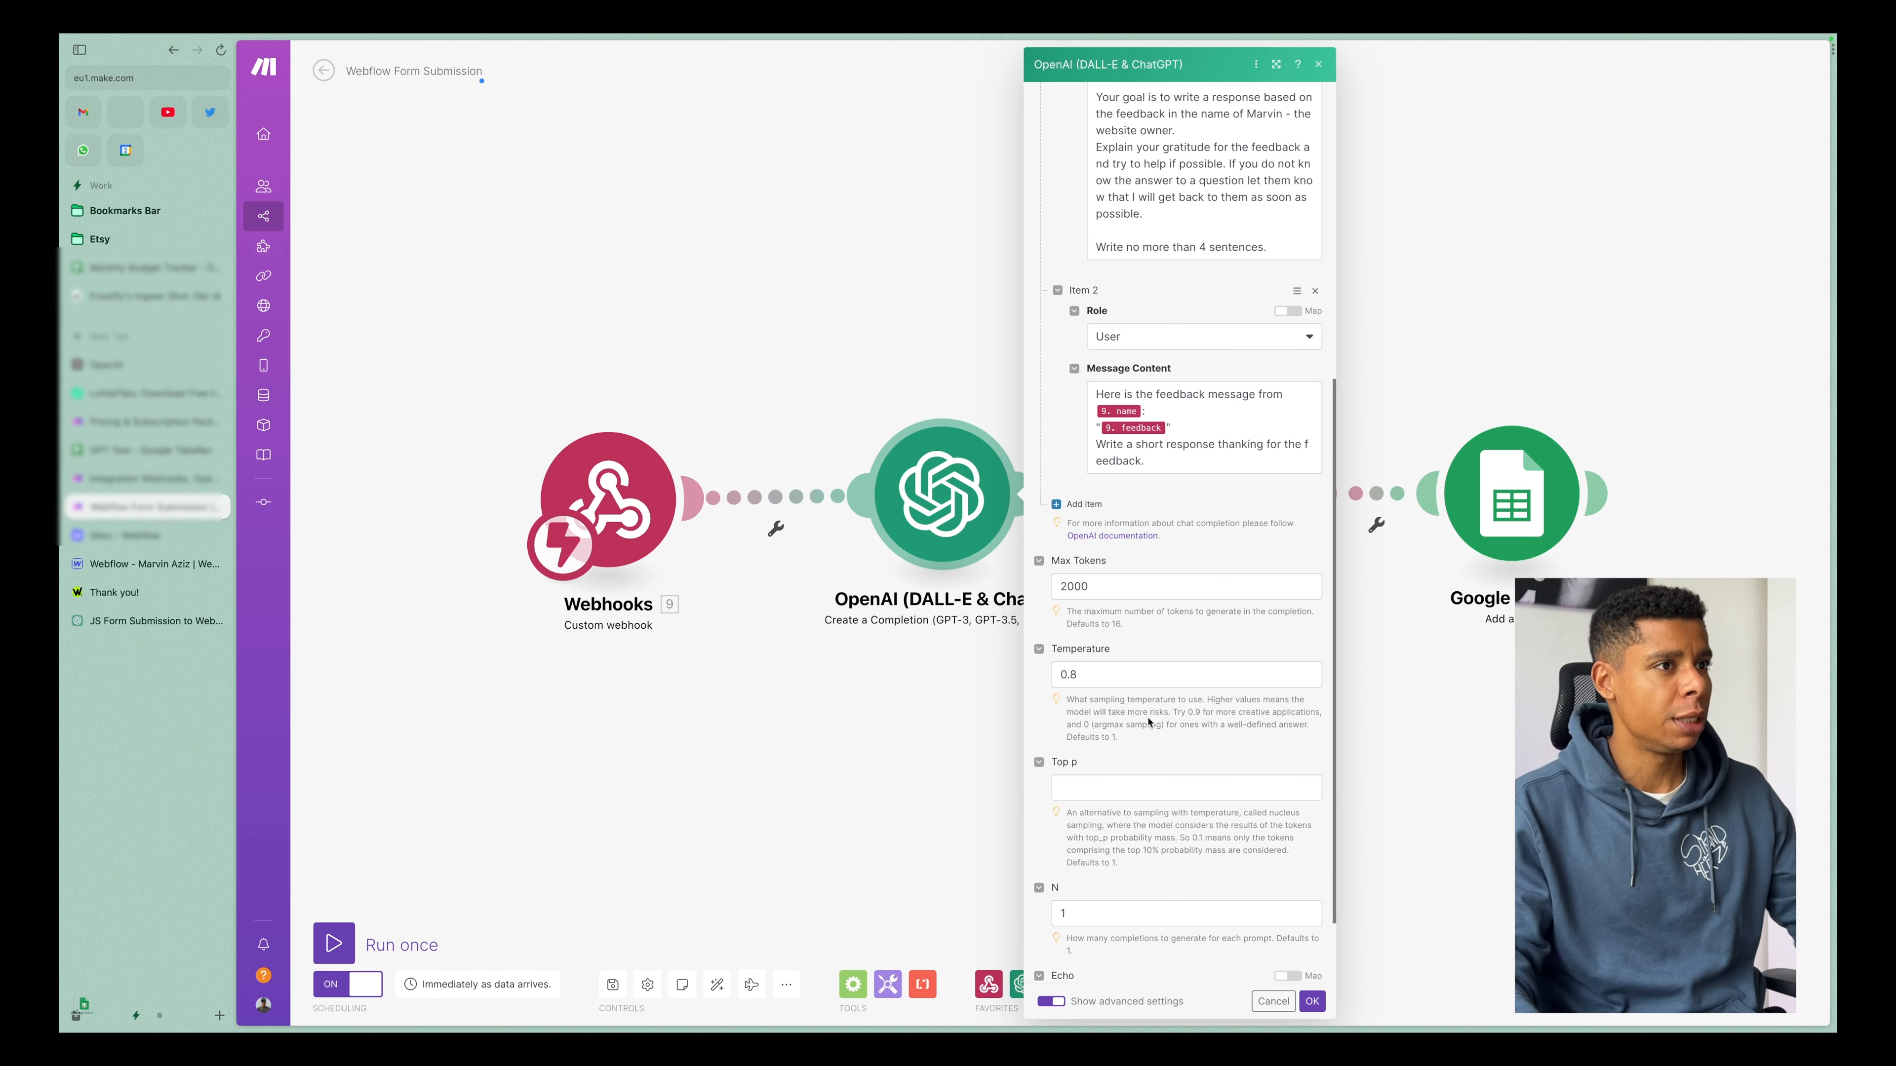
click(1102, 669)
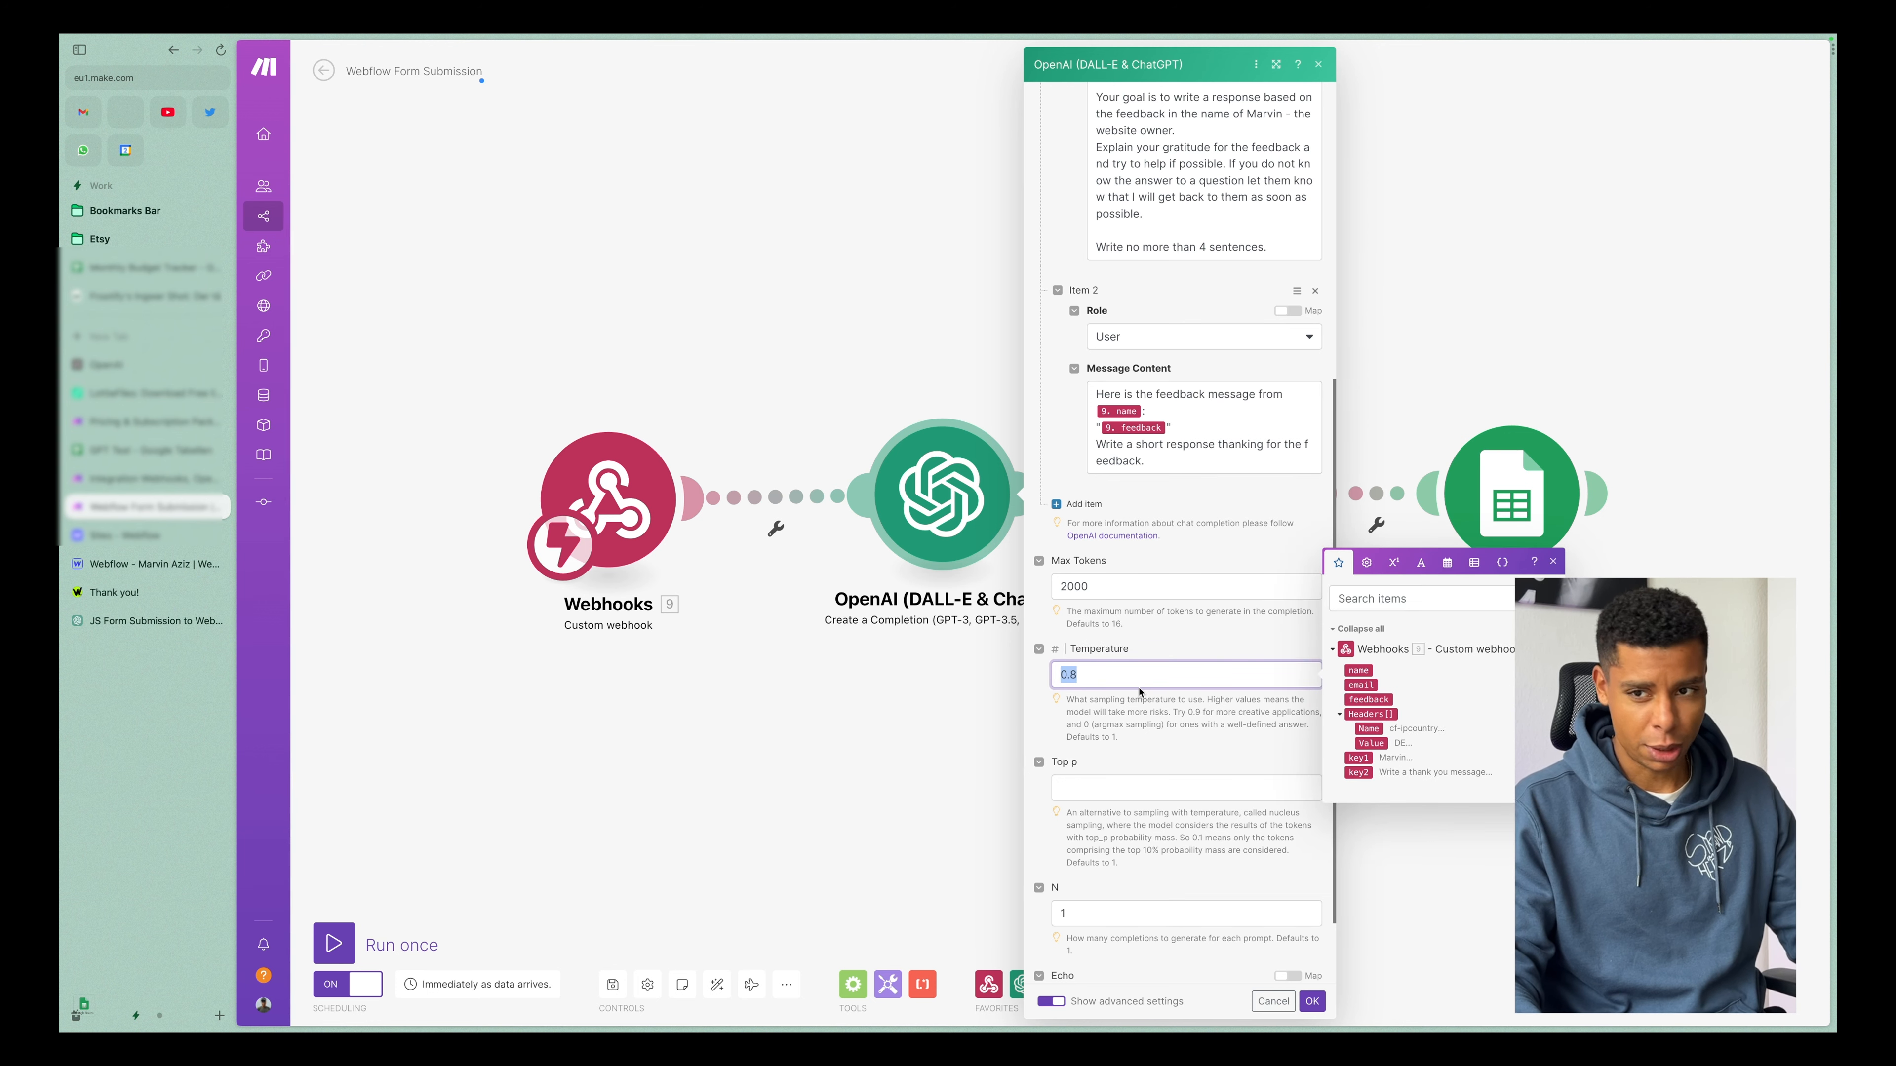
click(1175, 902)
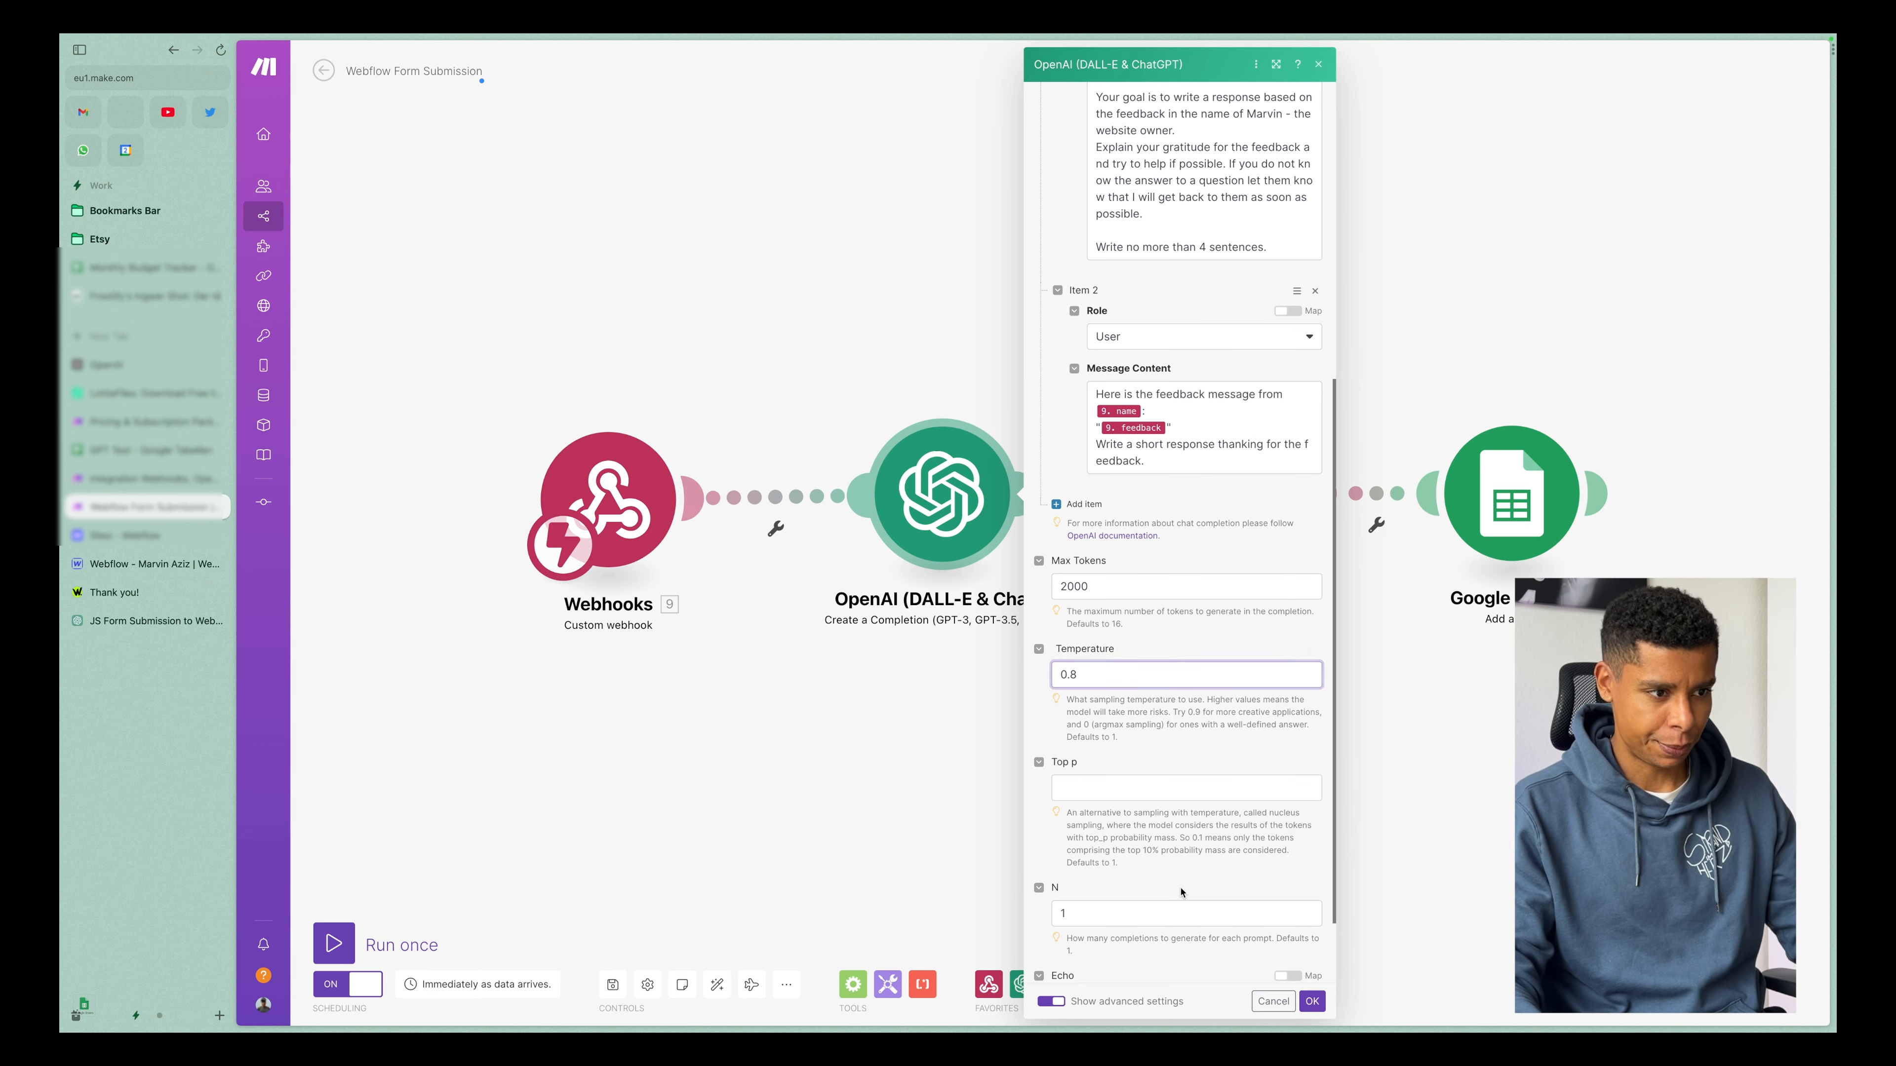
click(1312, 1003)
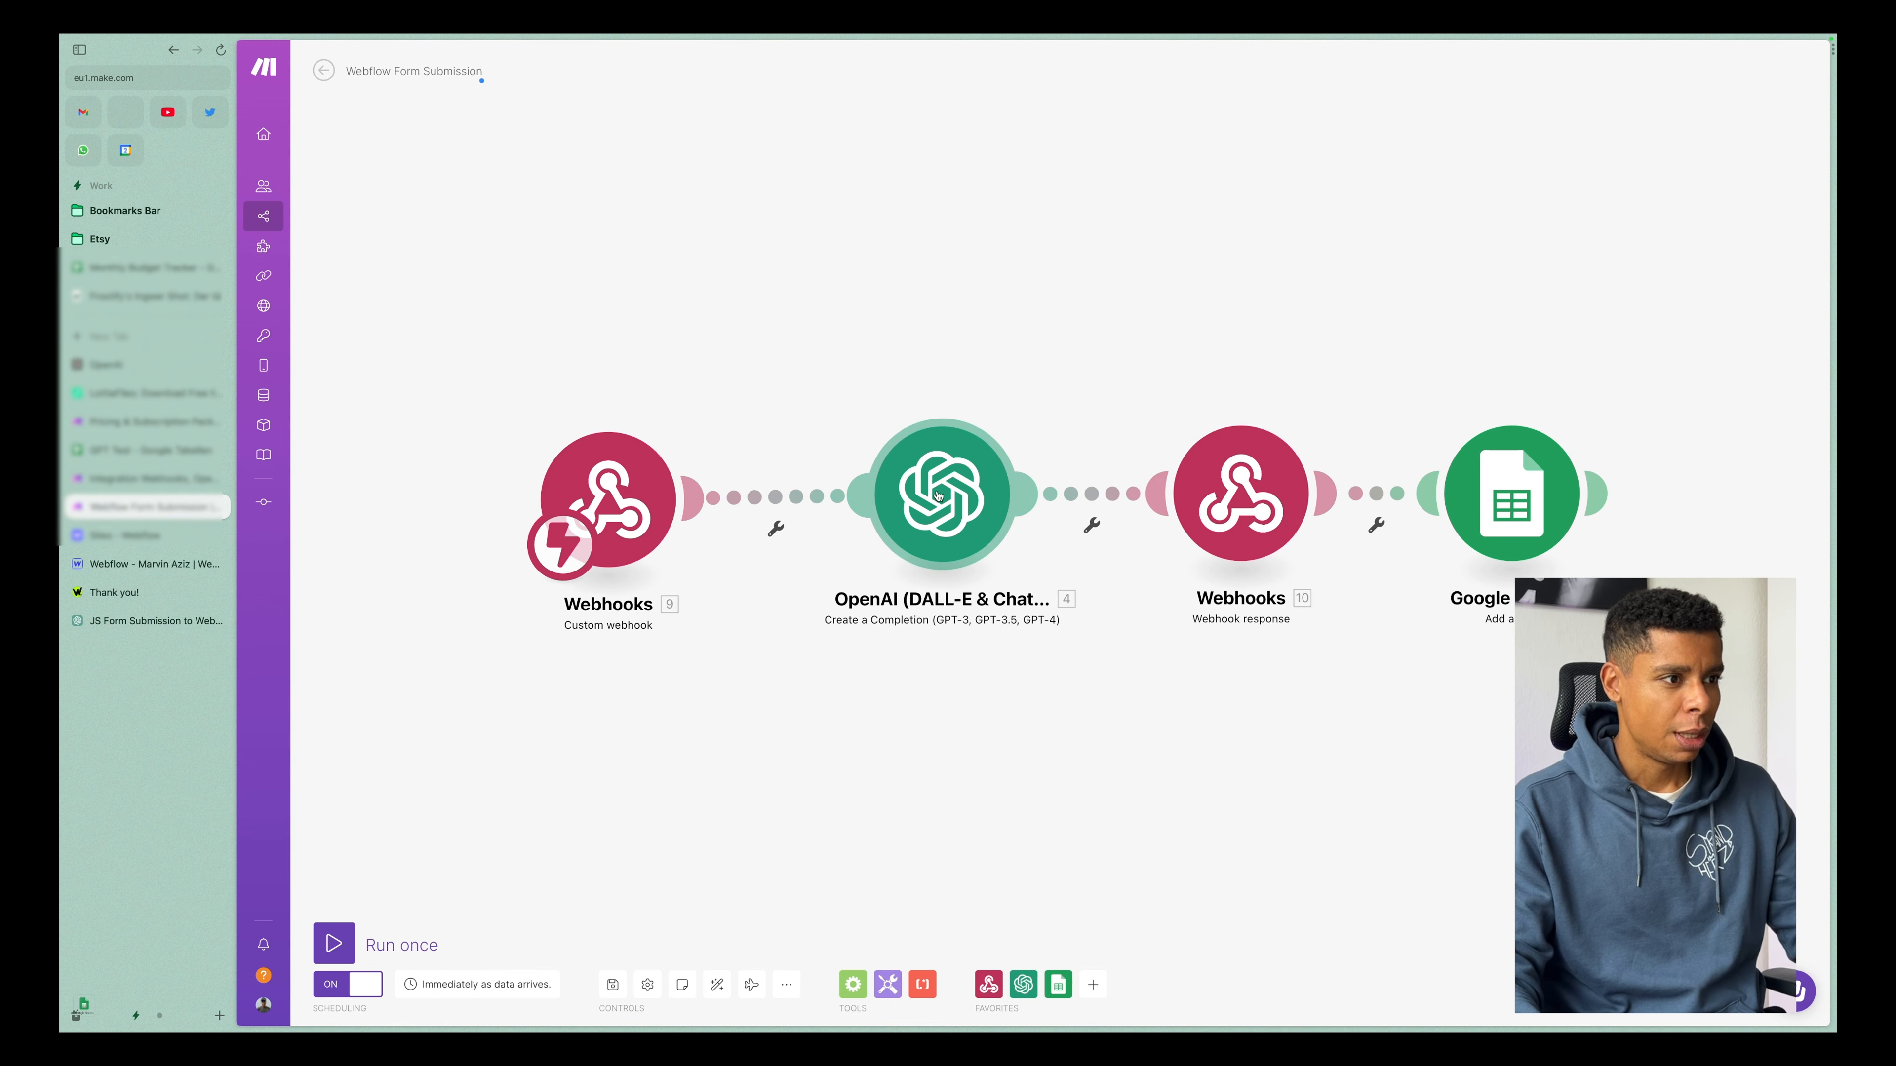
Switch to the Webflow x AI - Form Response board in Figma and examine the start of the flow up to the first Make logo.
key(super+Tab)
key(ctrl+Right)
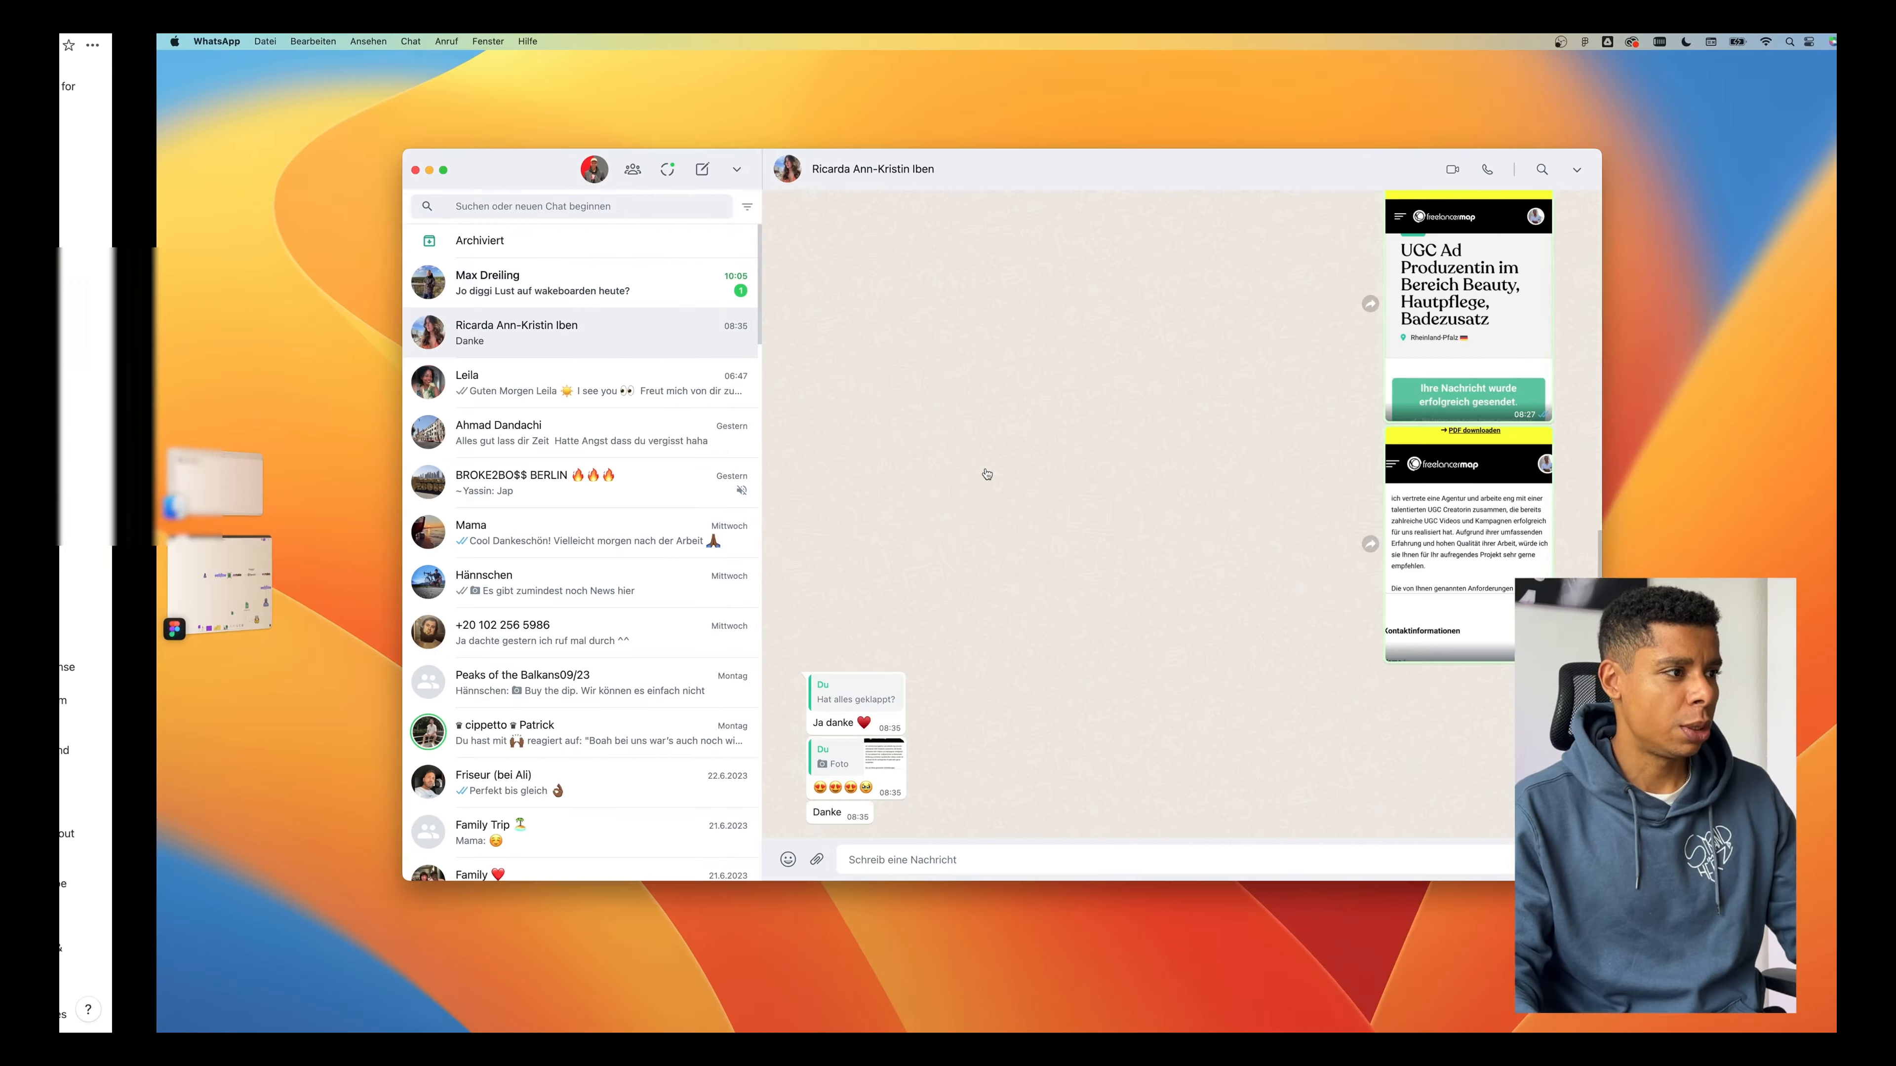
click(125, 590)
scroll(814, 516, right, 5)
scroll(814, 515, down, 1)
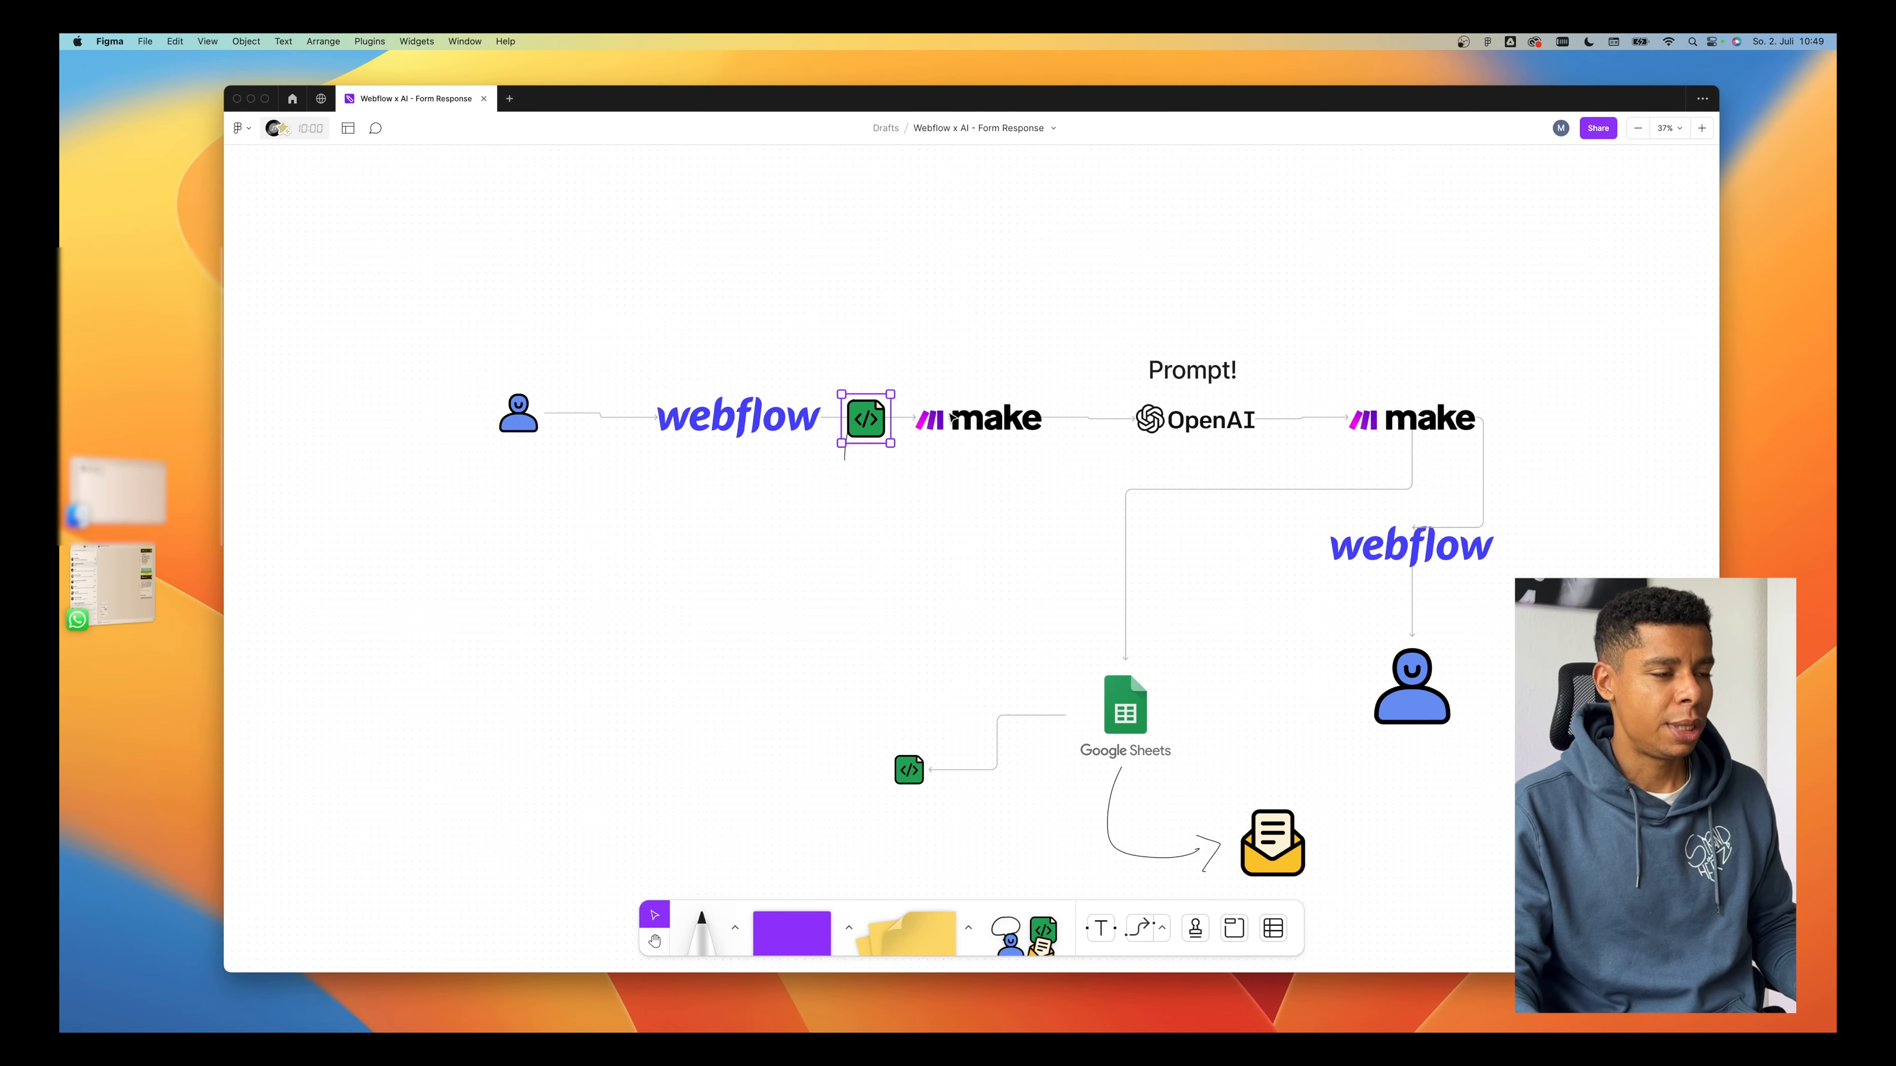
drag(987, 341, 1039, 487)
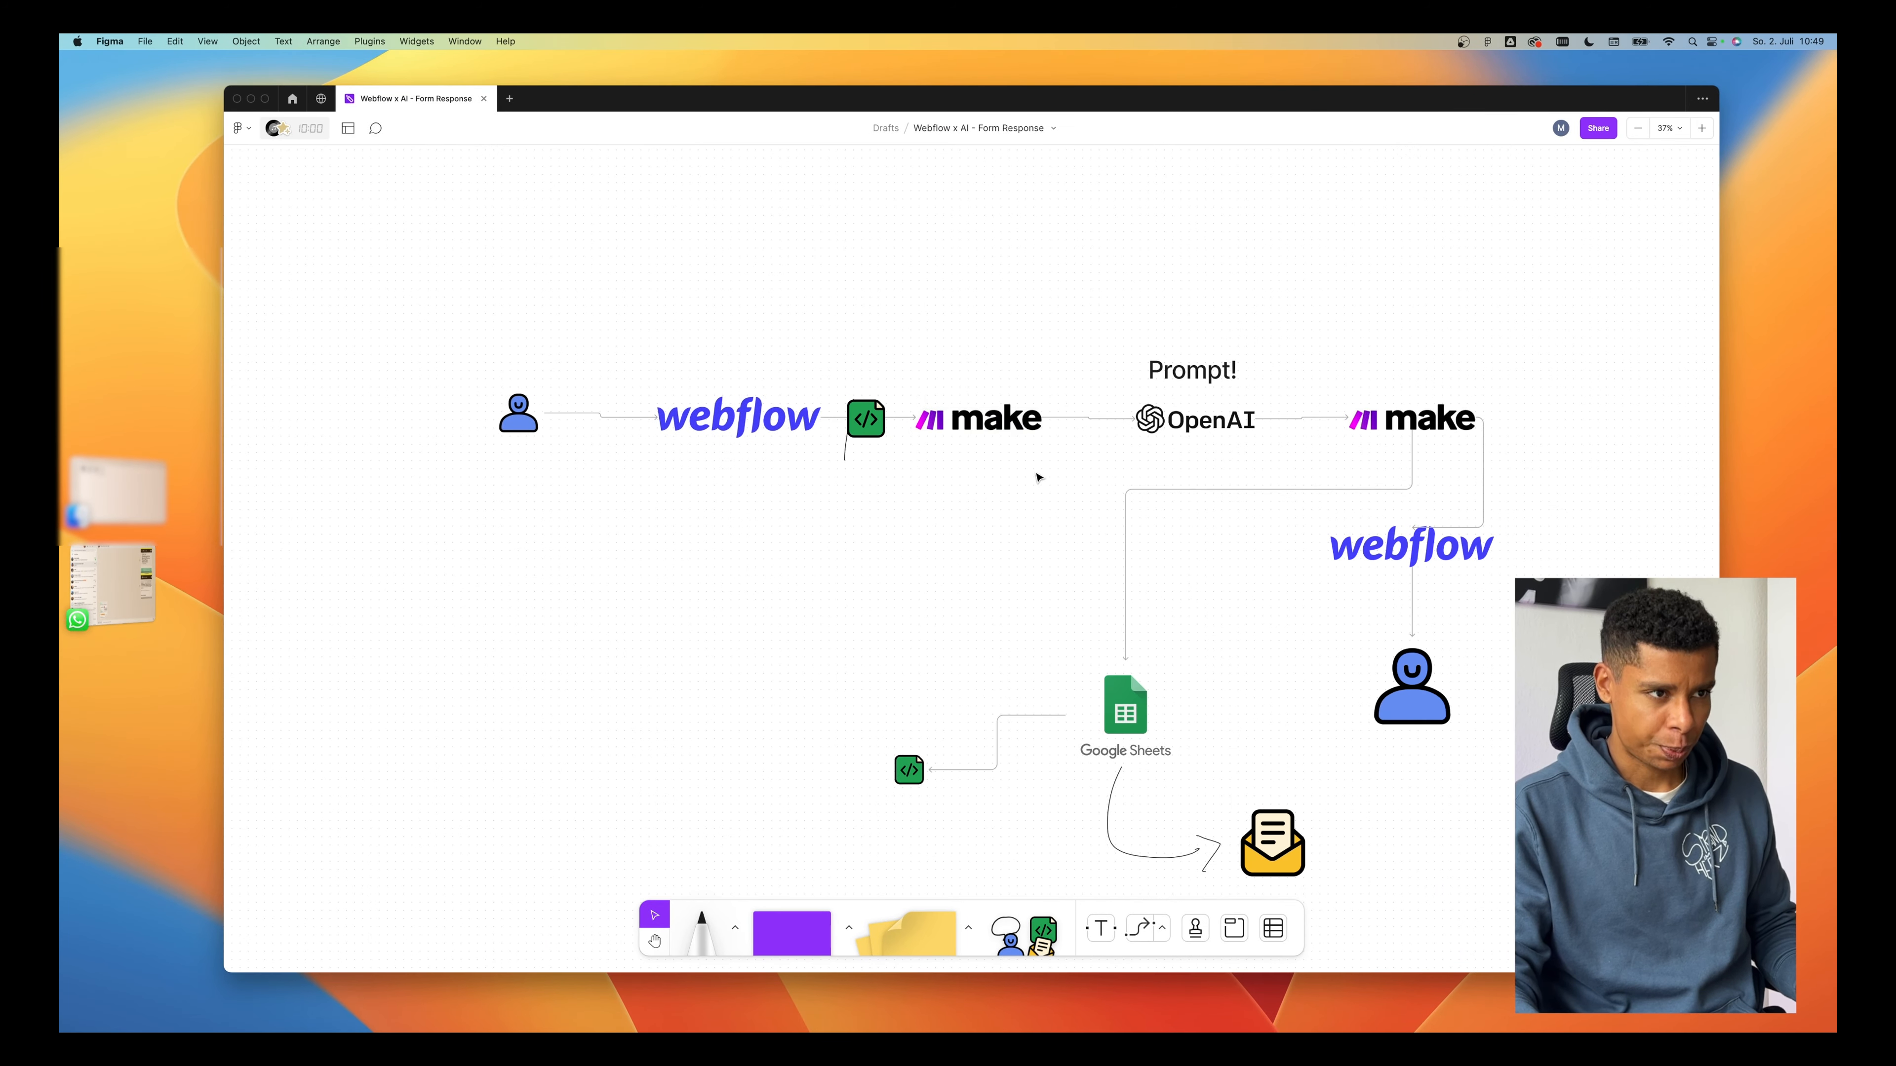
Select the Prompt! label, OpenAI logo and their connectors in the diagram and enlarge them slightly.
drag(1295, 300, 1049, 448)
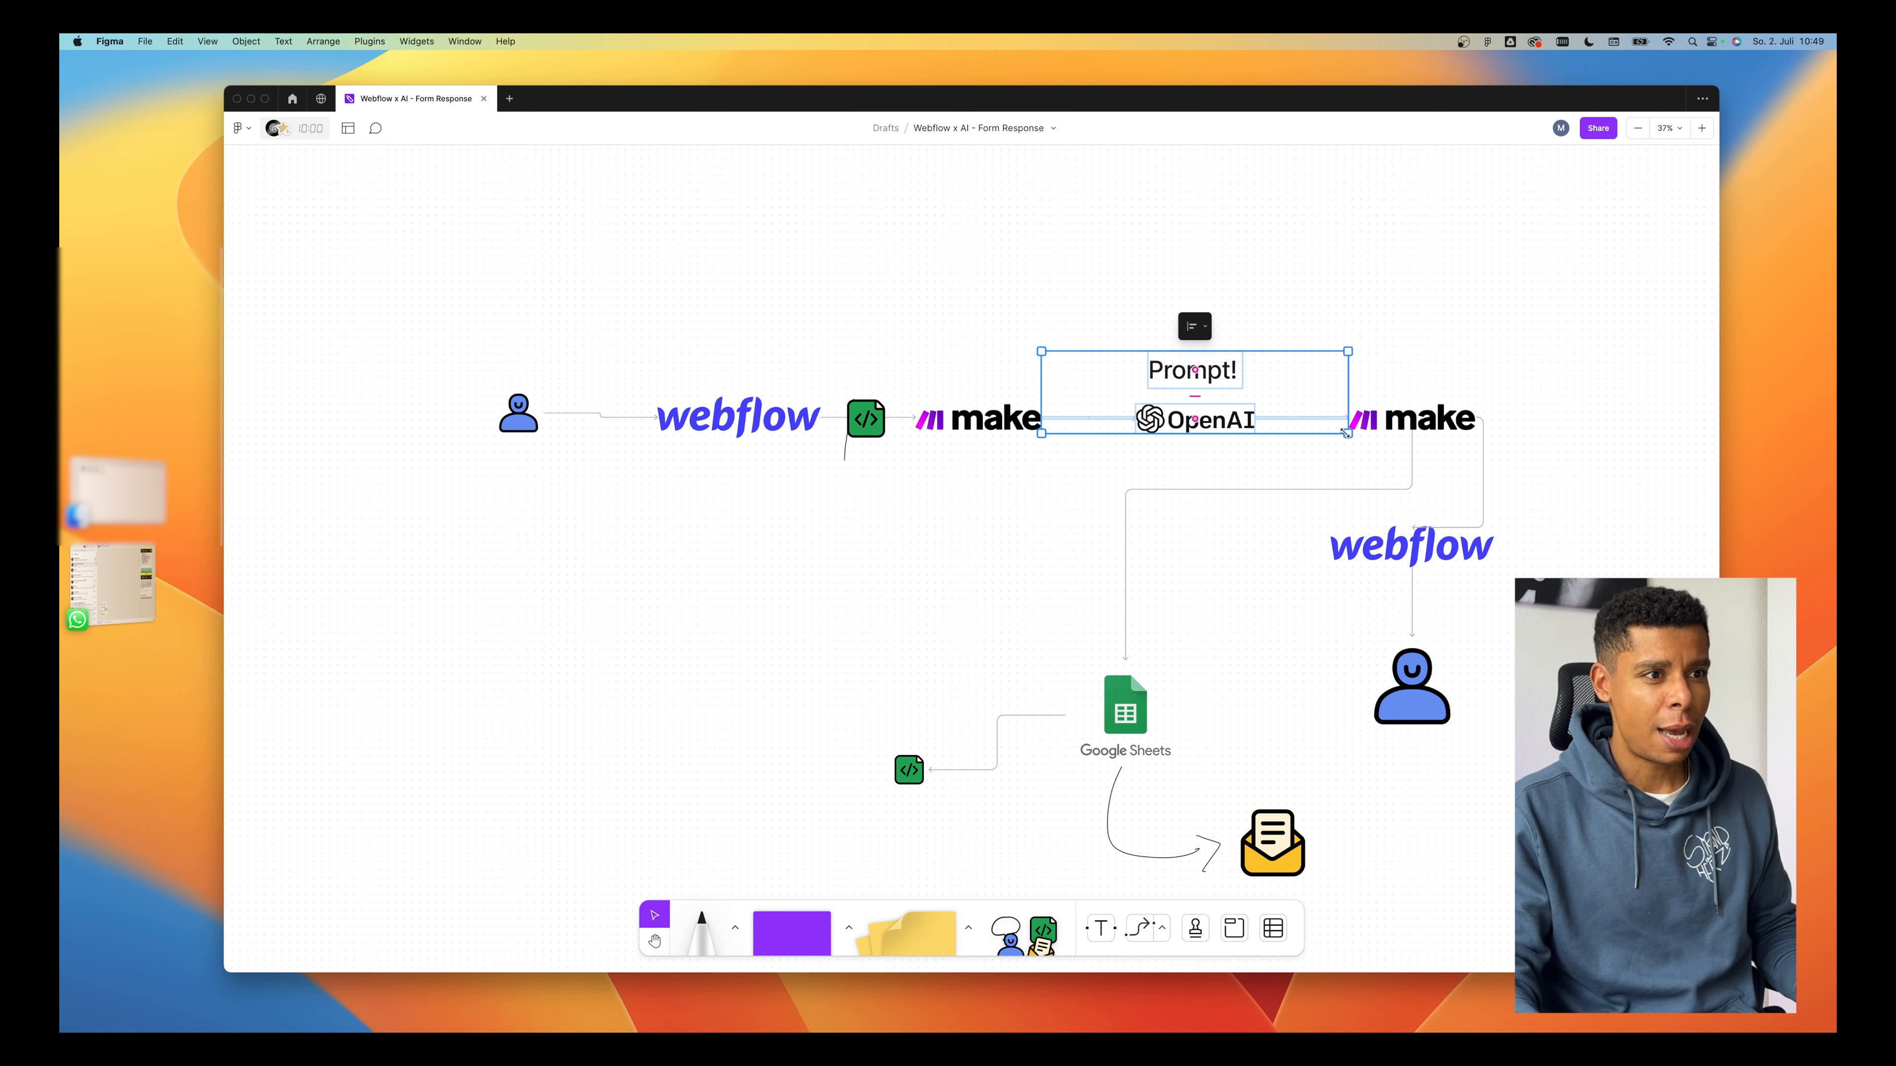
drag(1347, 436, 1326, 449)
click(1299, 468)
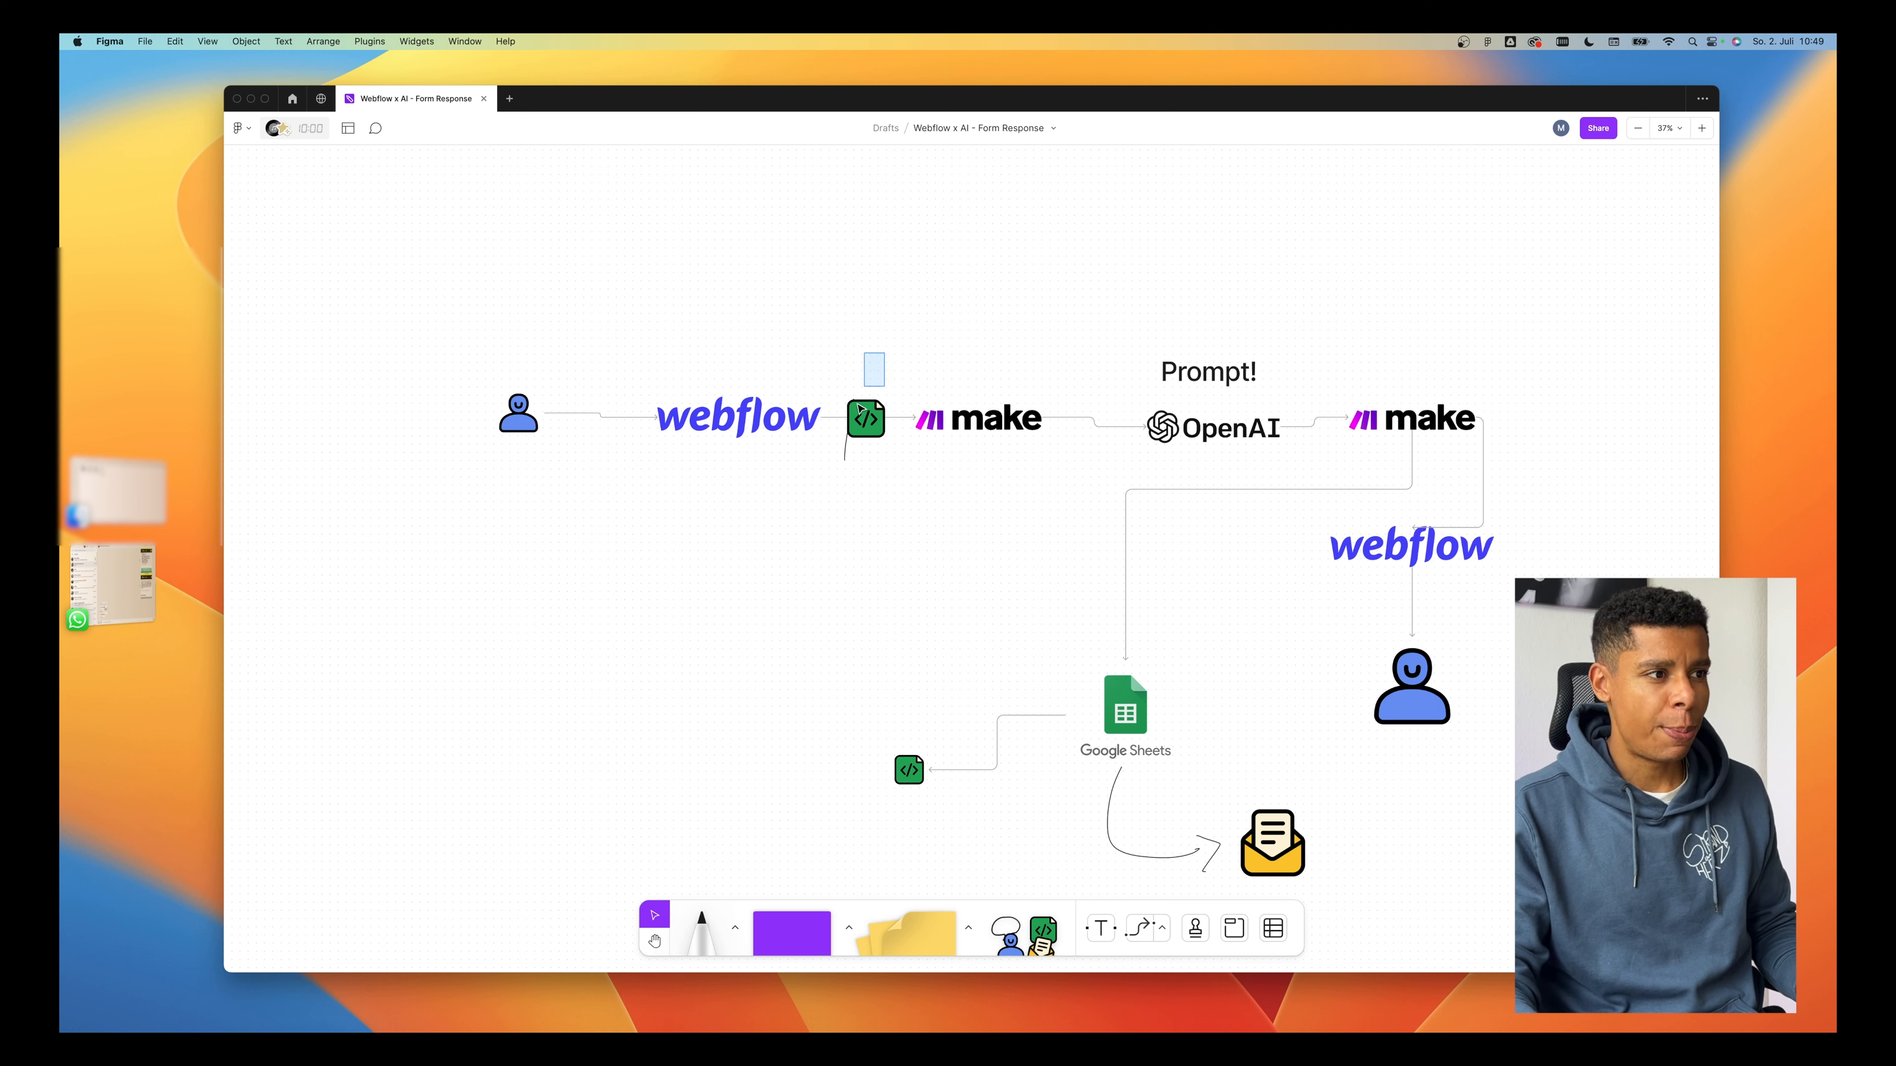
Highlight both Make logos in the diagram, and return to the Integration Webhooks, OpenAI scenario in the browser.
drag(999, 356, 939, 456)
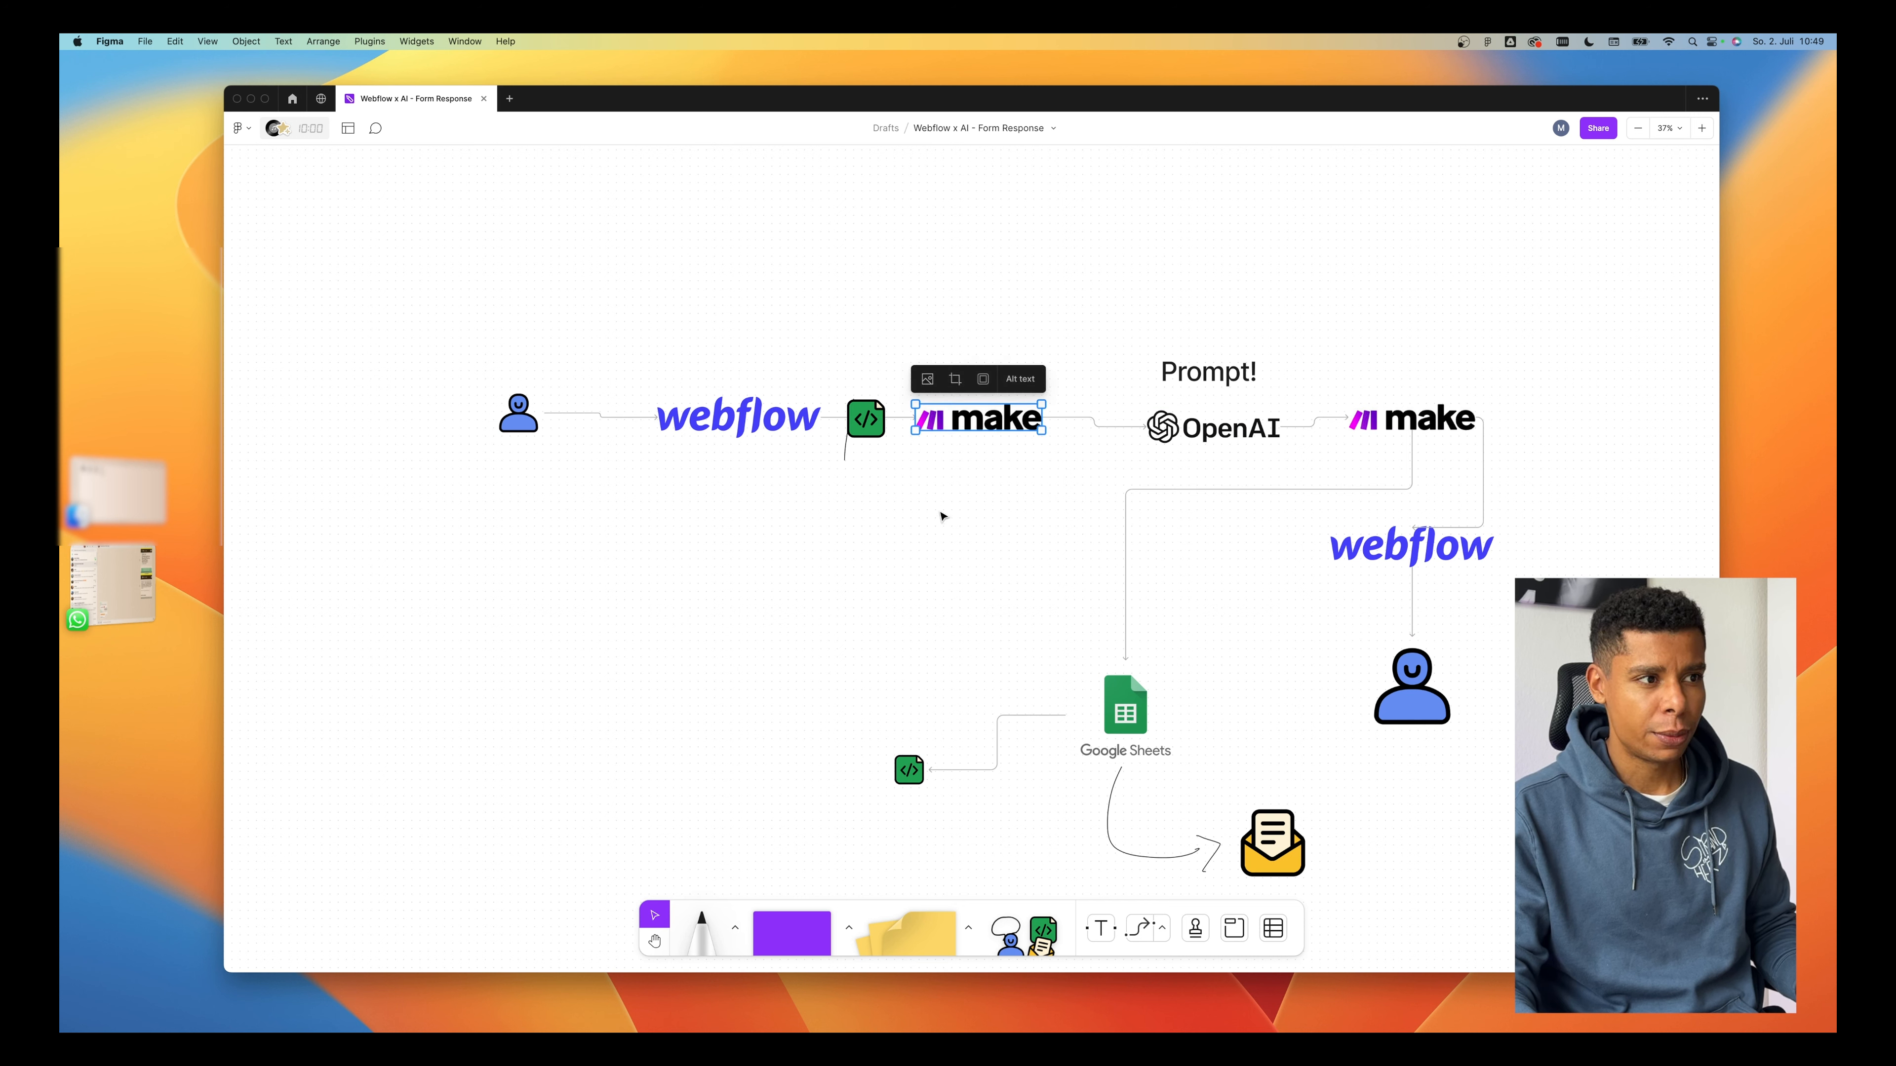
drag(1501, 371, 1394, 437)
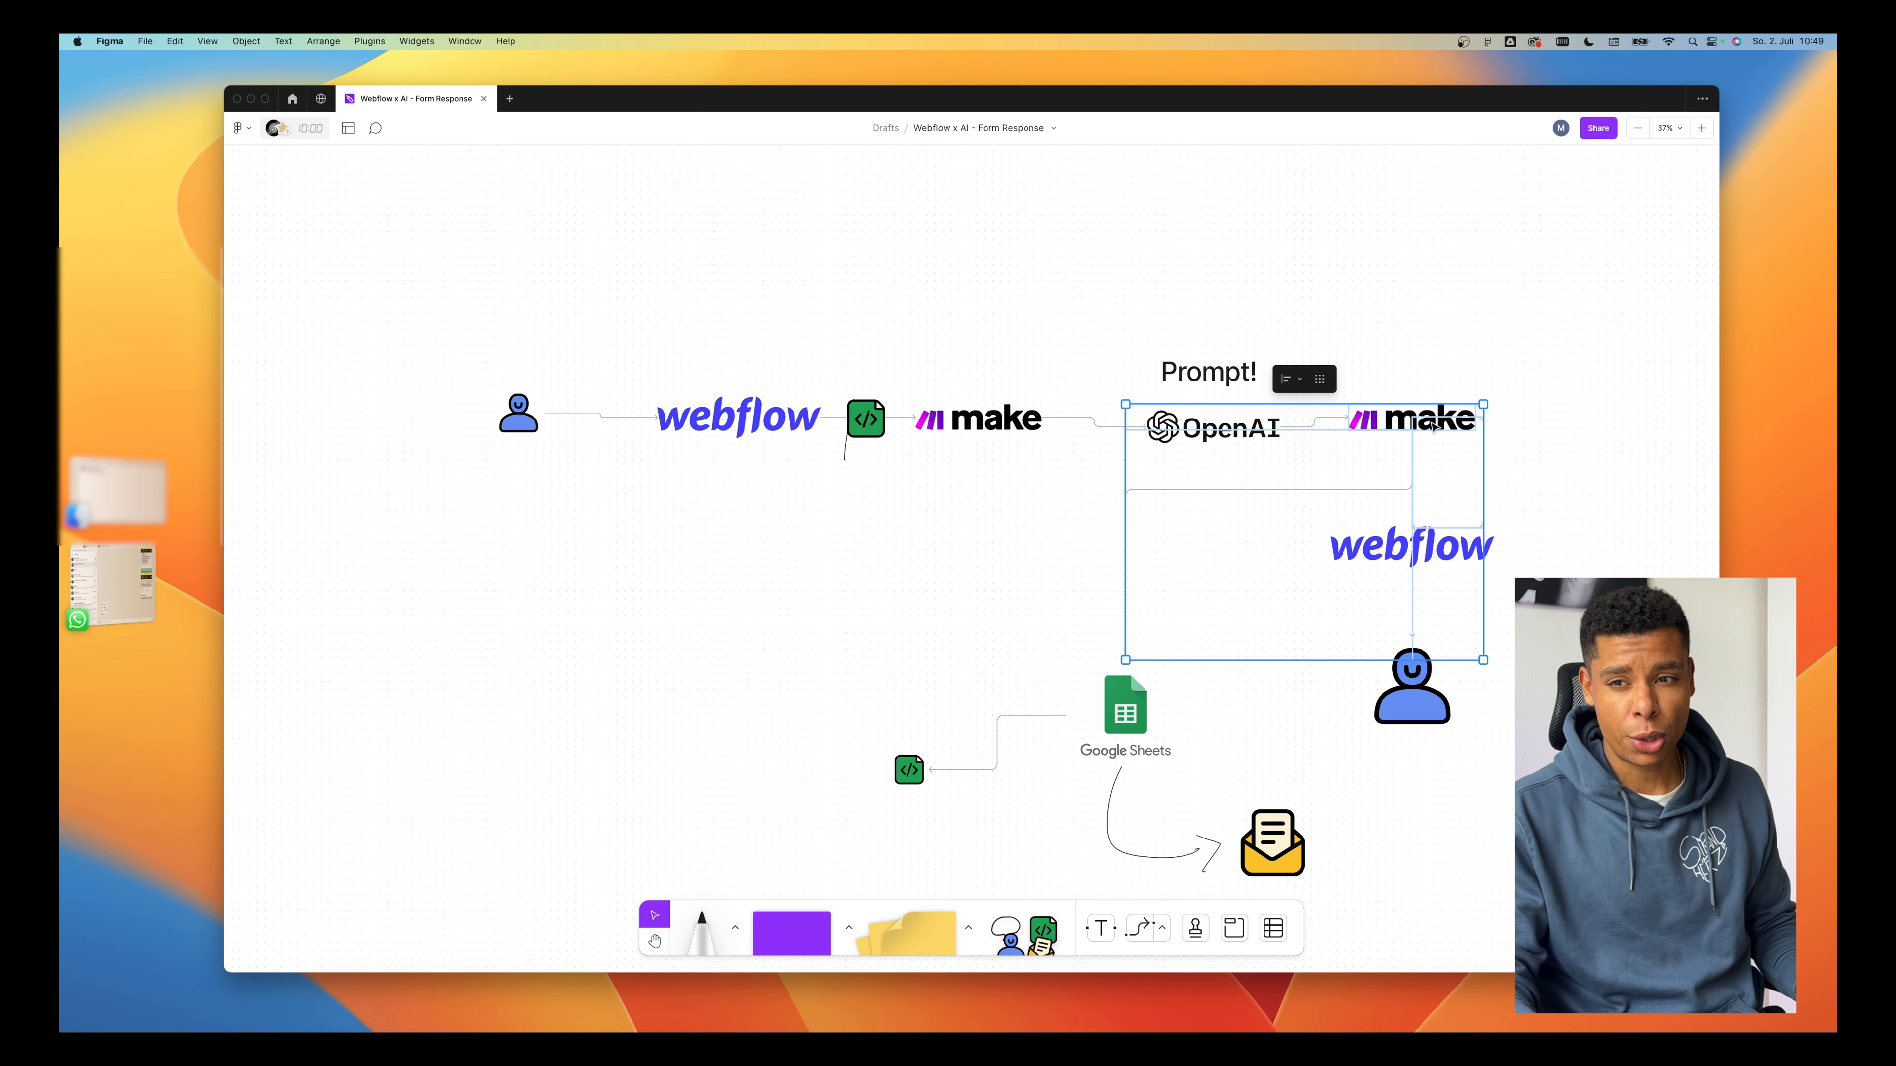
key(ctrl+Right)
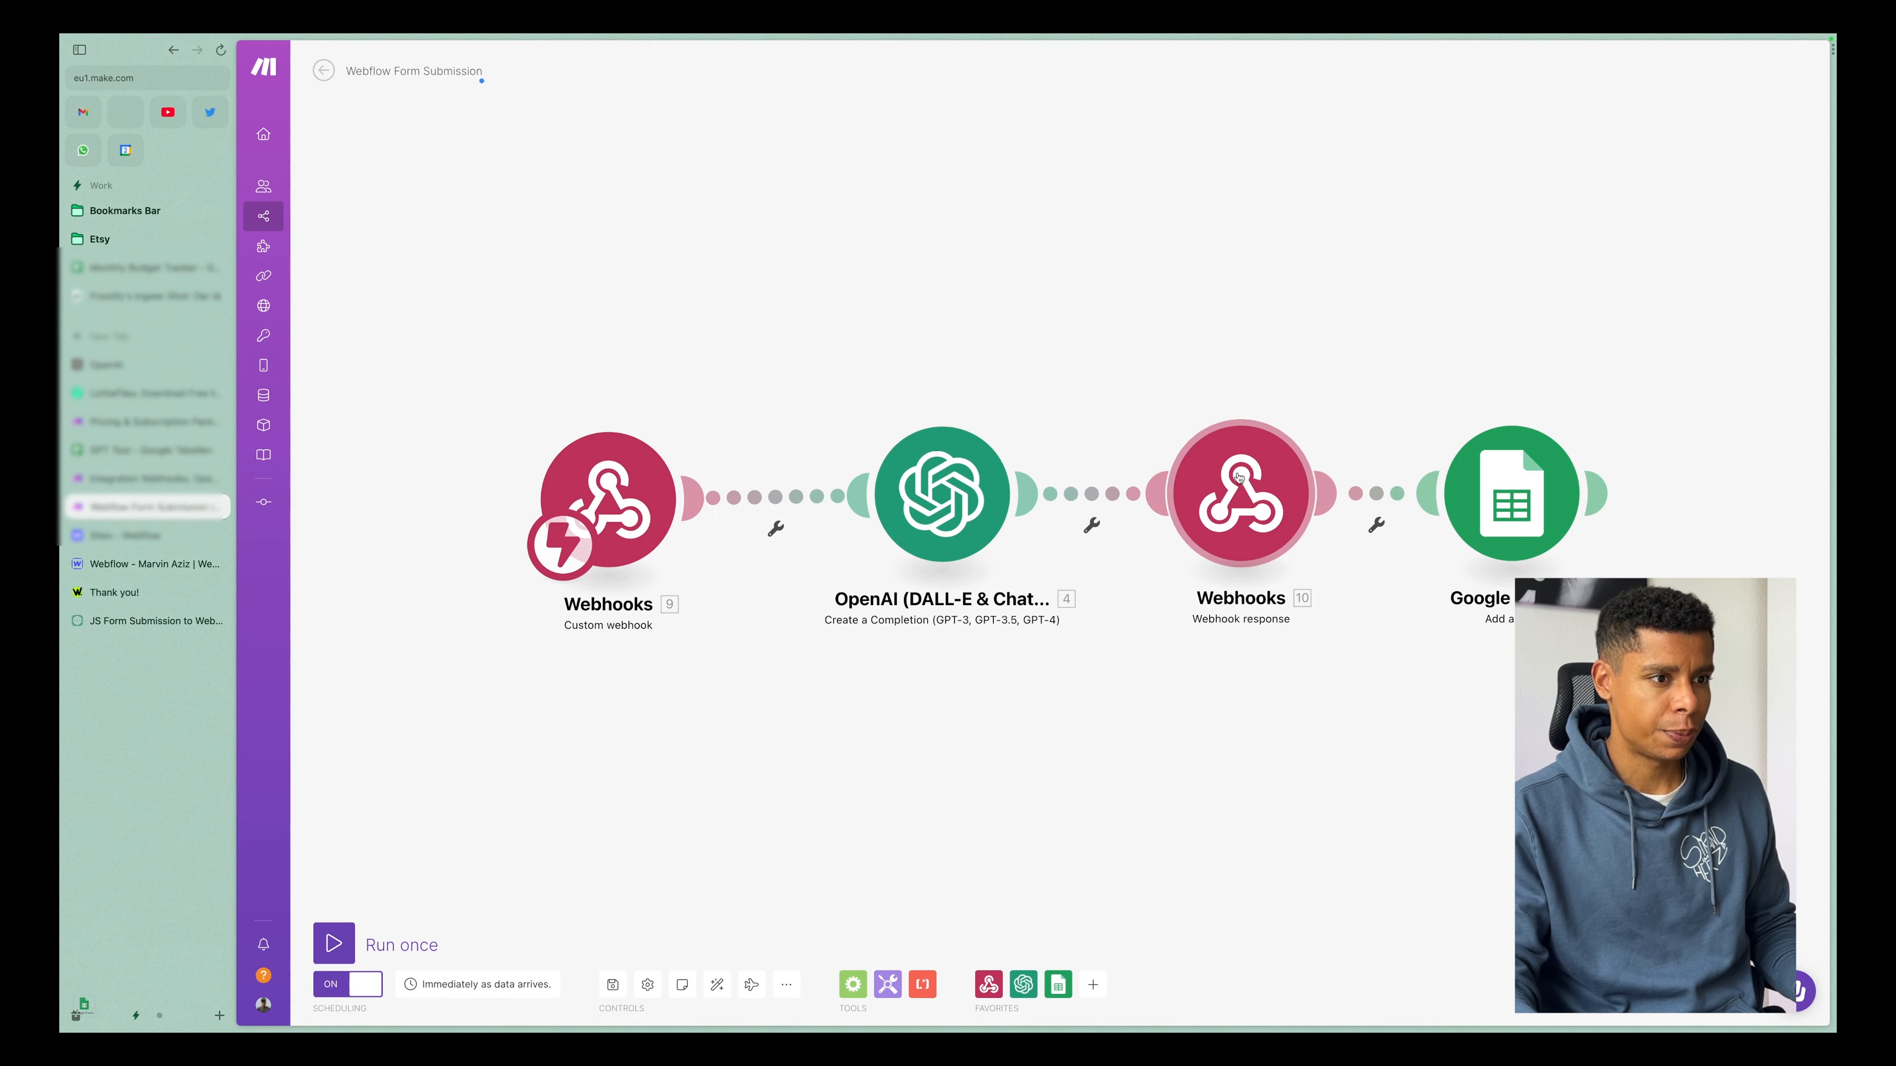
click(149, 478)
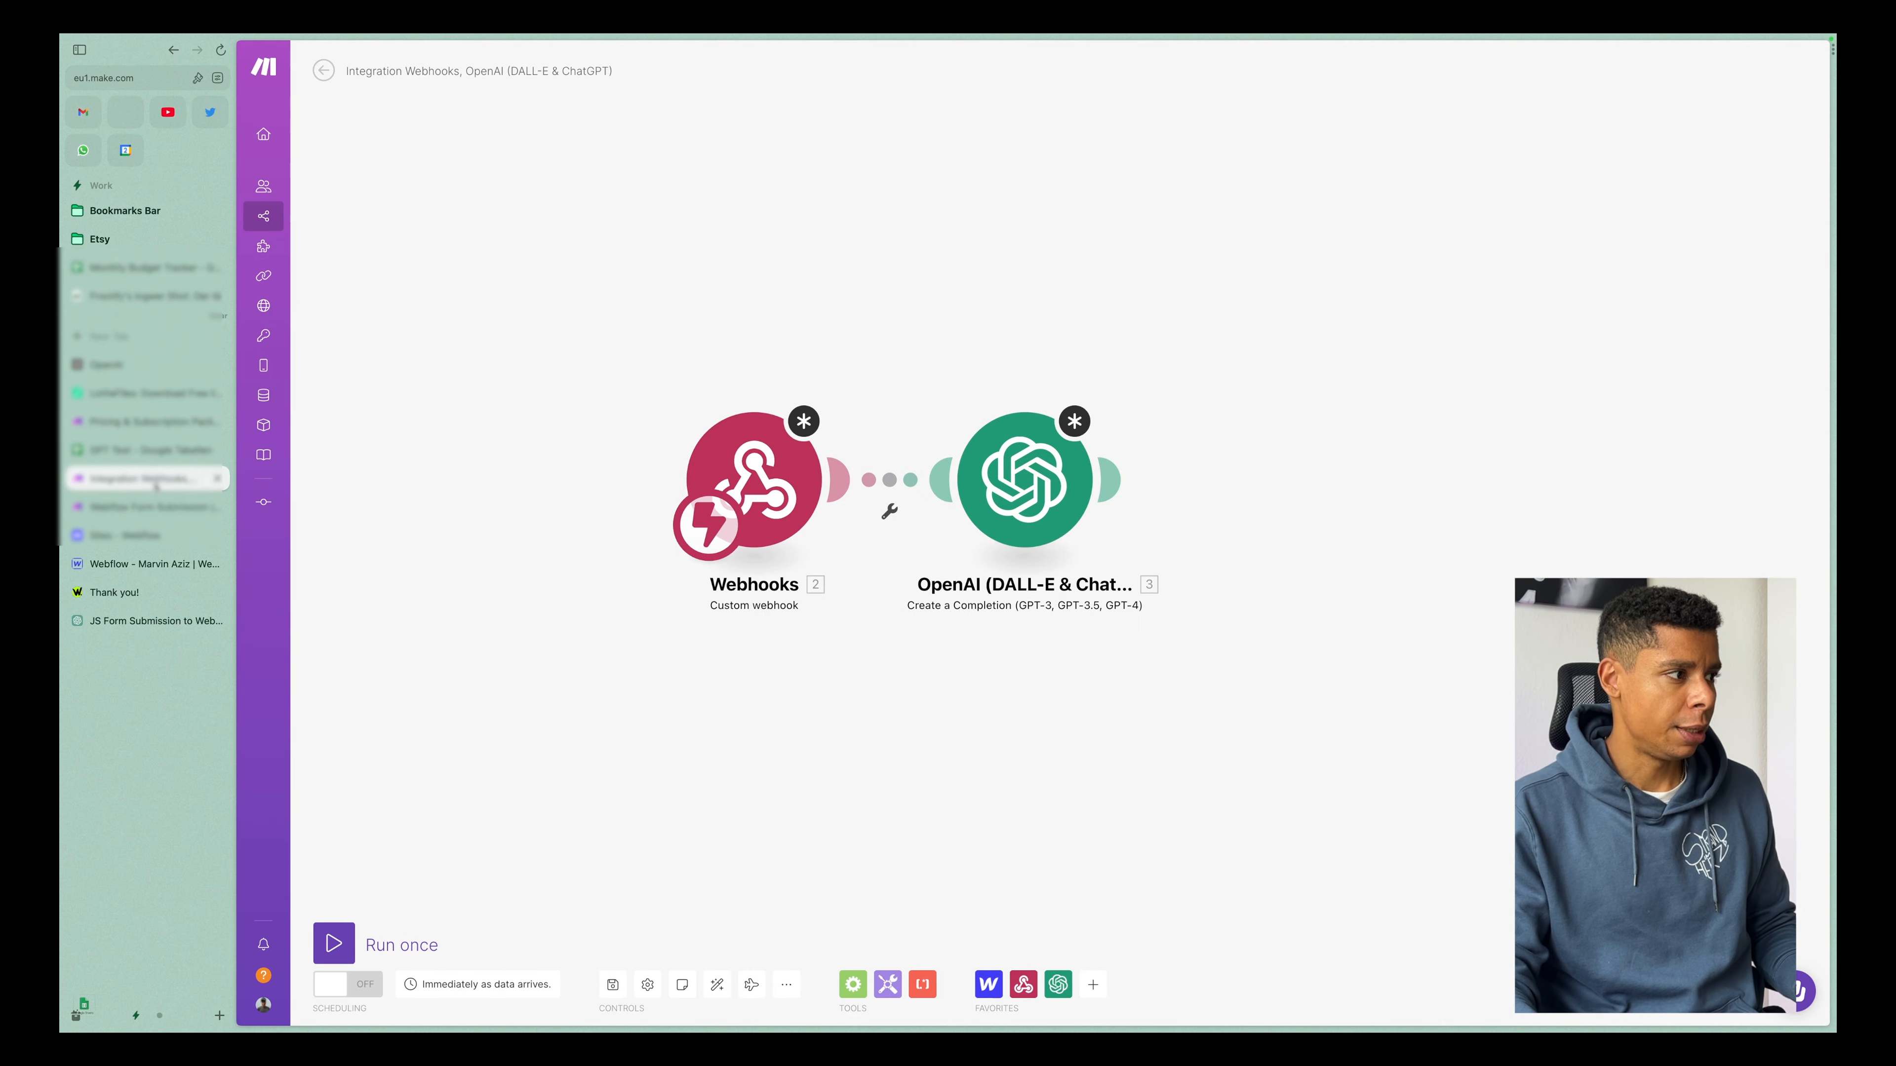
Add a Webhook response module after the OpenAI completion module.
click(1120, 482)
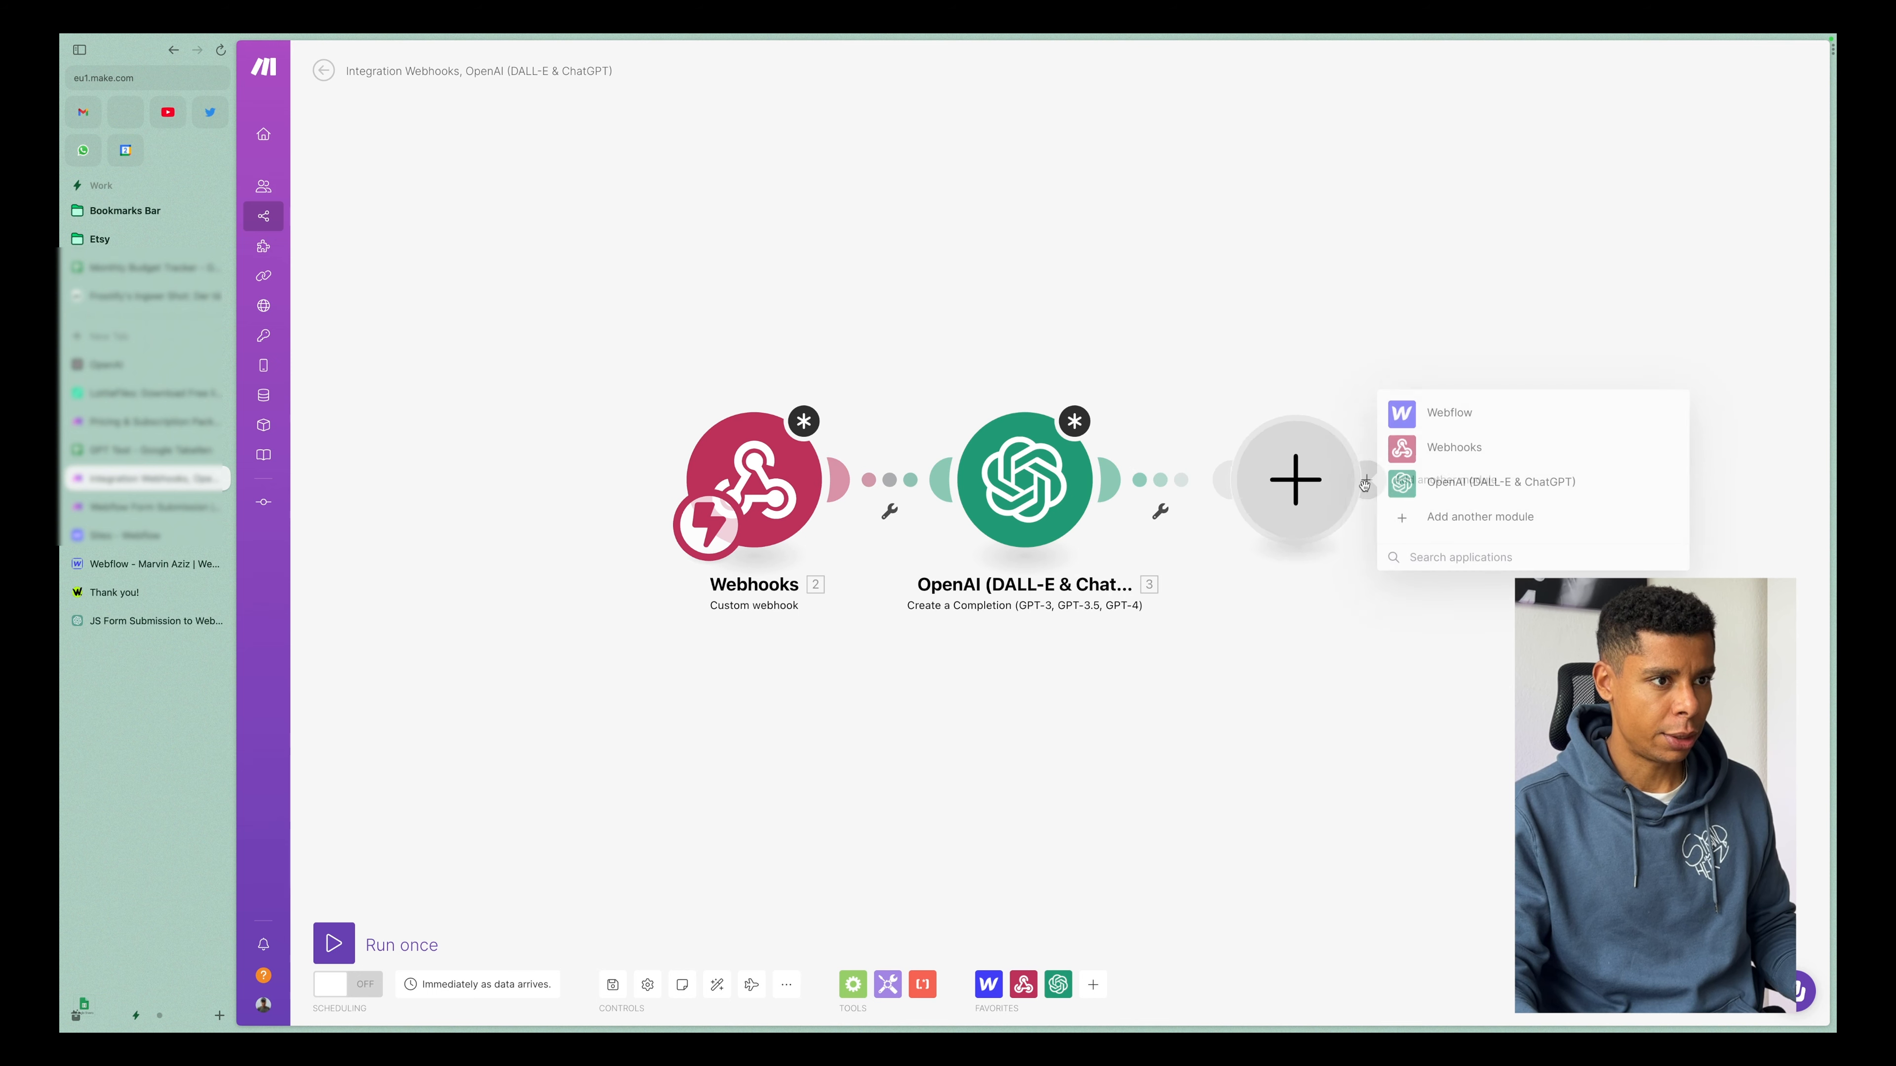
click(1466, 453)
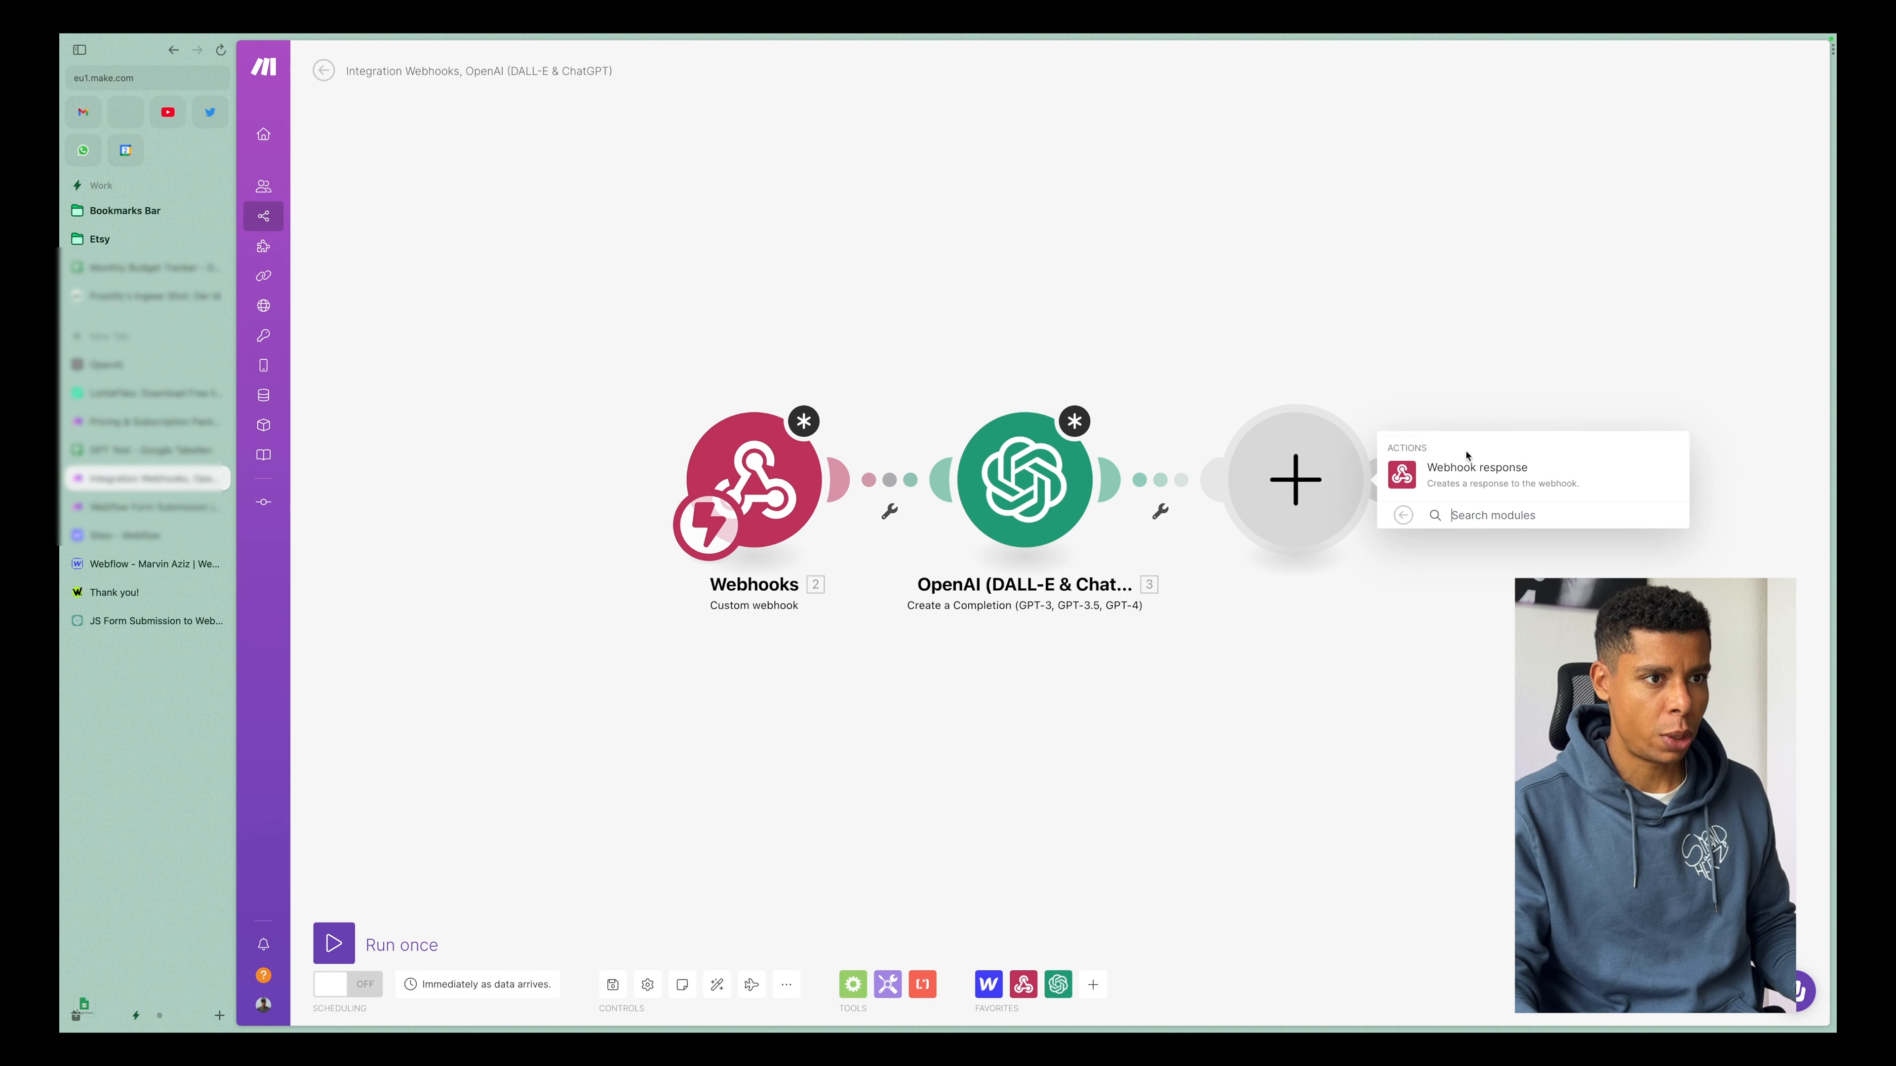
click(1493, 480)
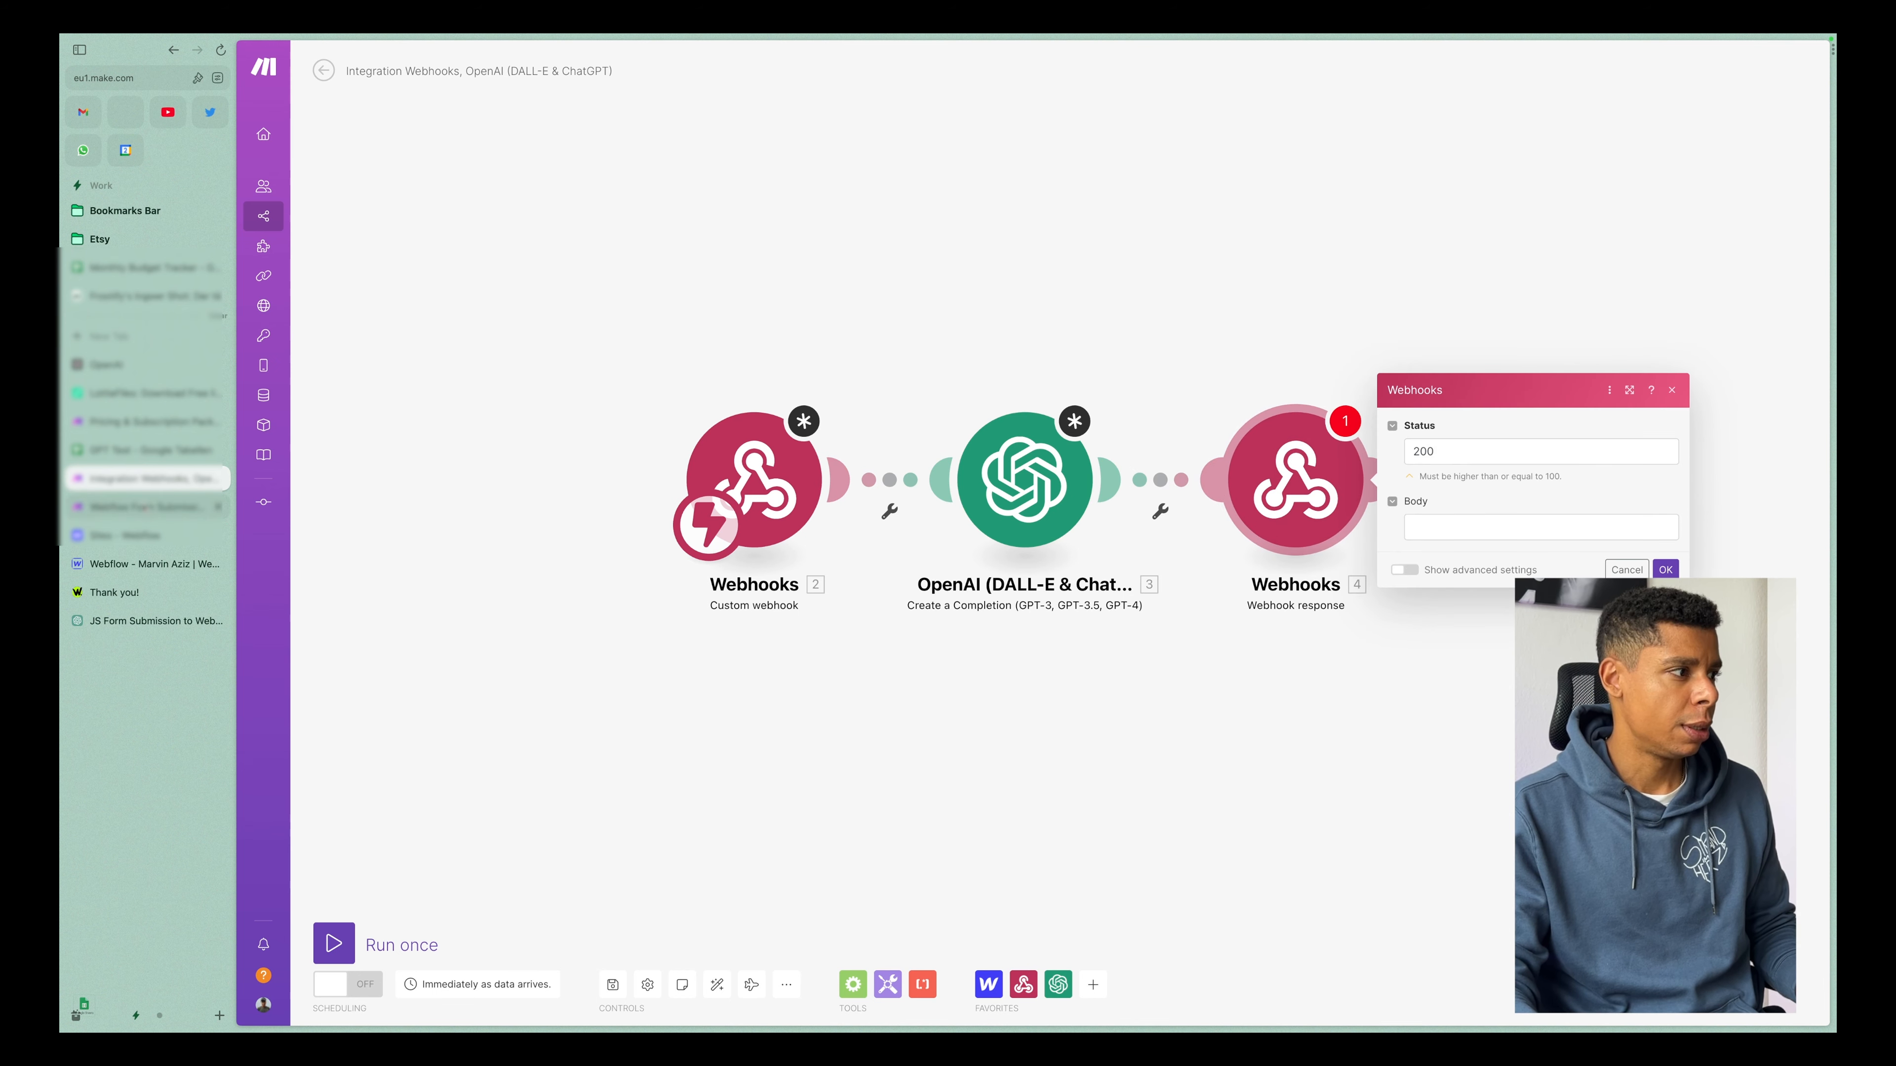
In the Webflow Form Submission scenario, examine how the webhook response's Body maps to Message Content within the OpenAI Choices output.
click(150, 506)
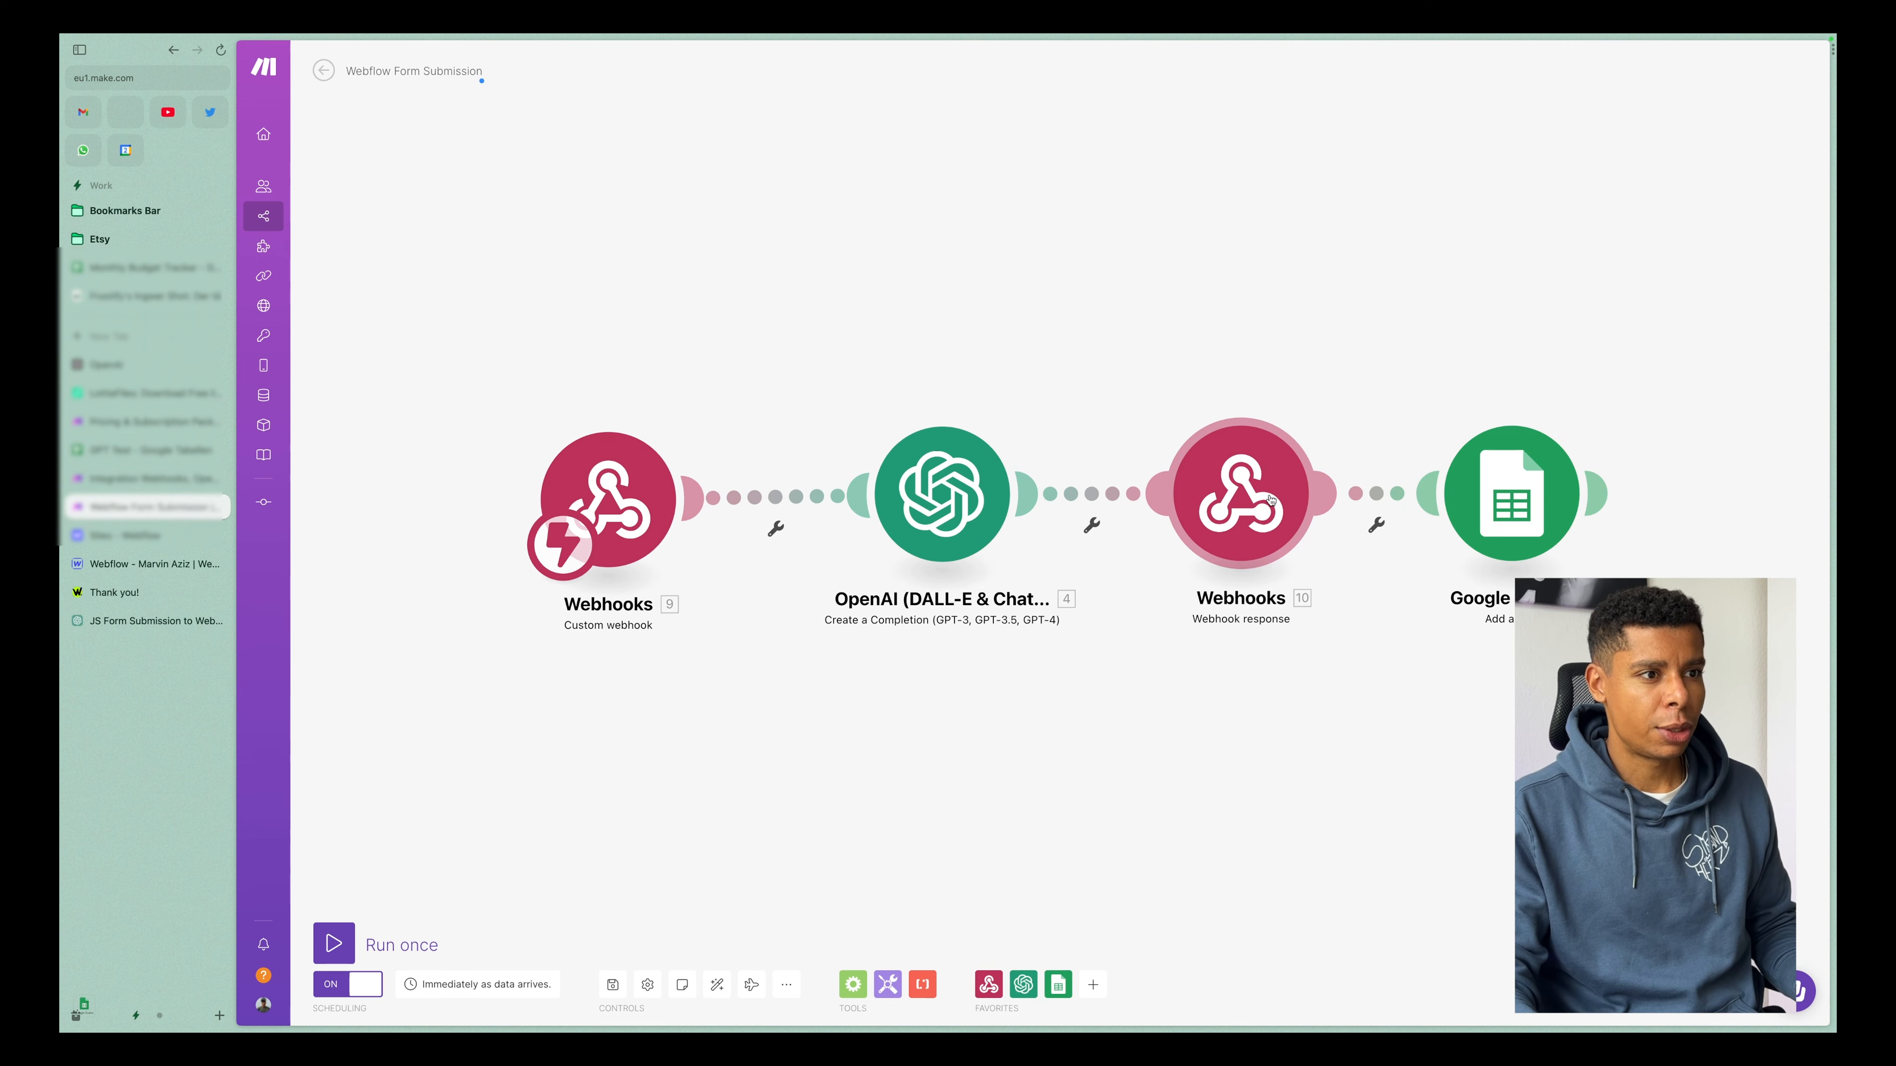
click(1253, 539)
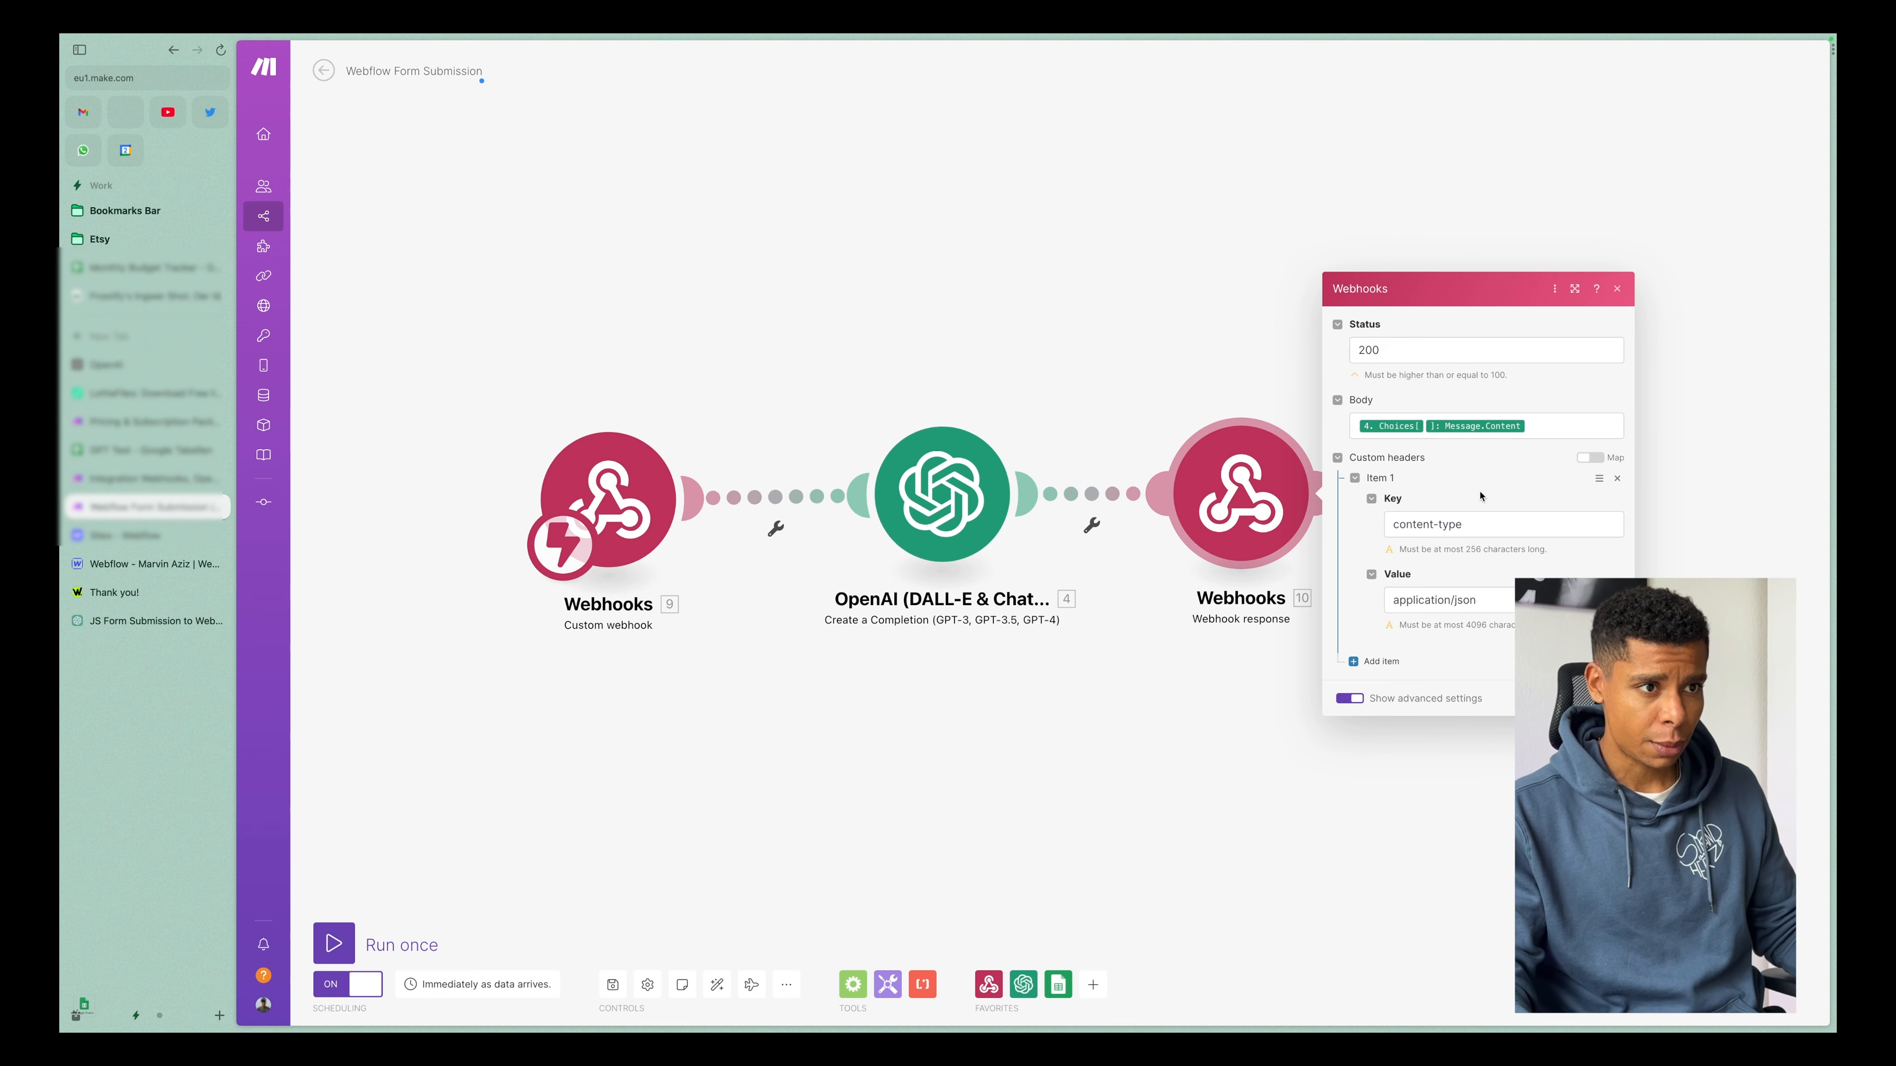
click(1403, 430)
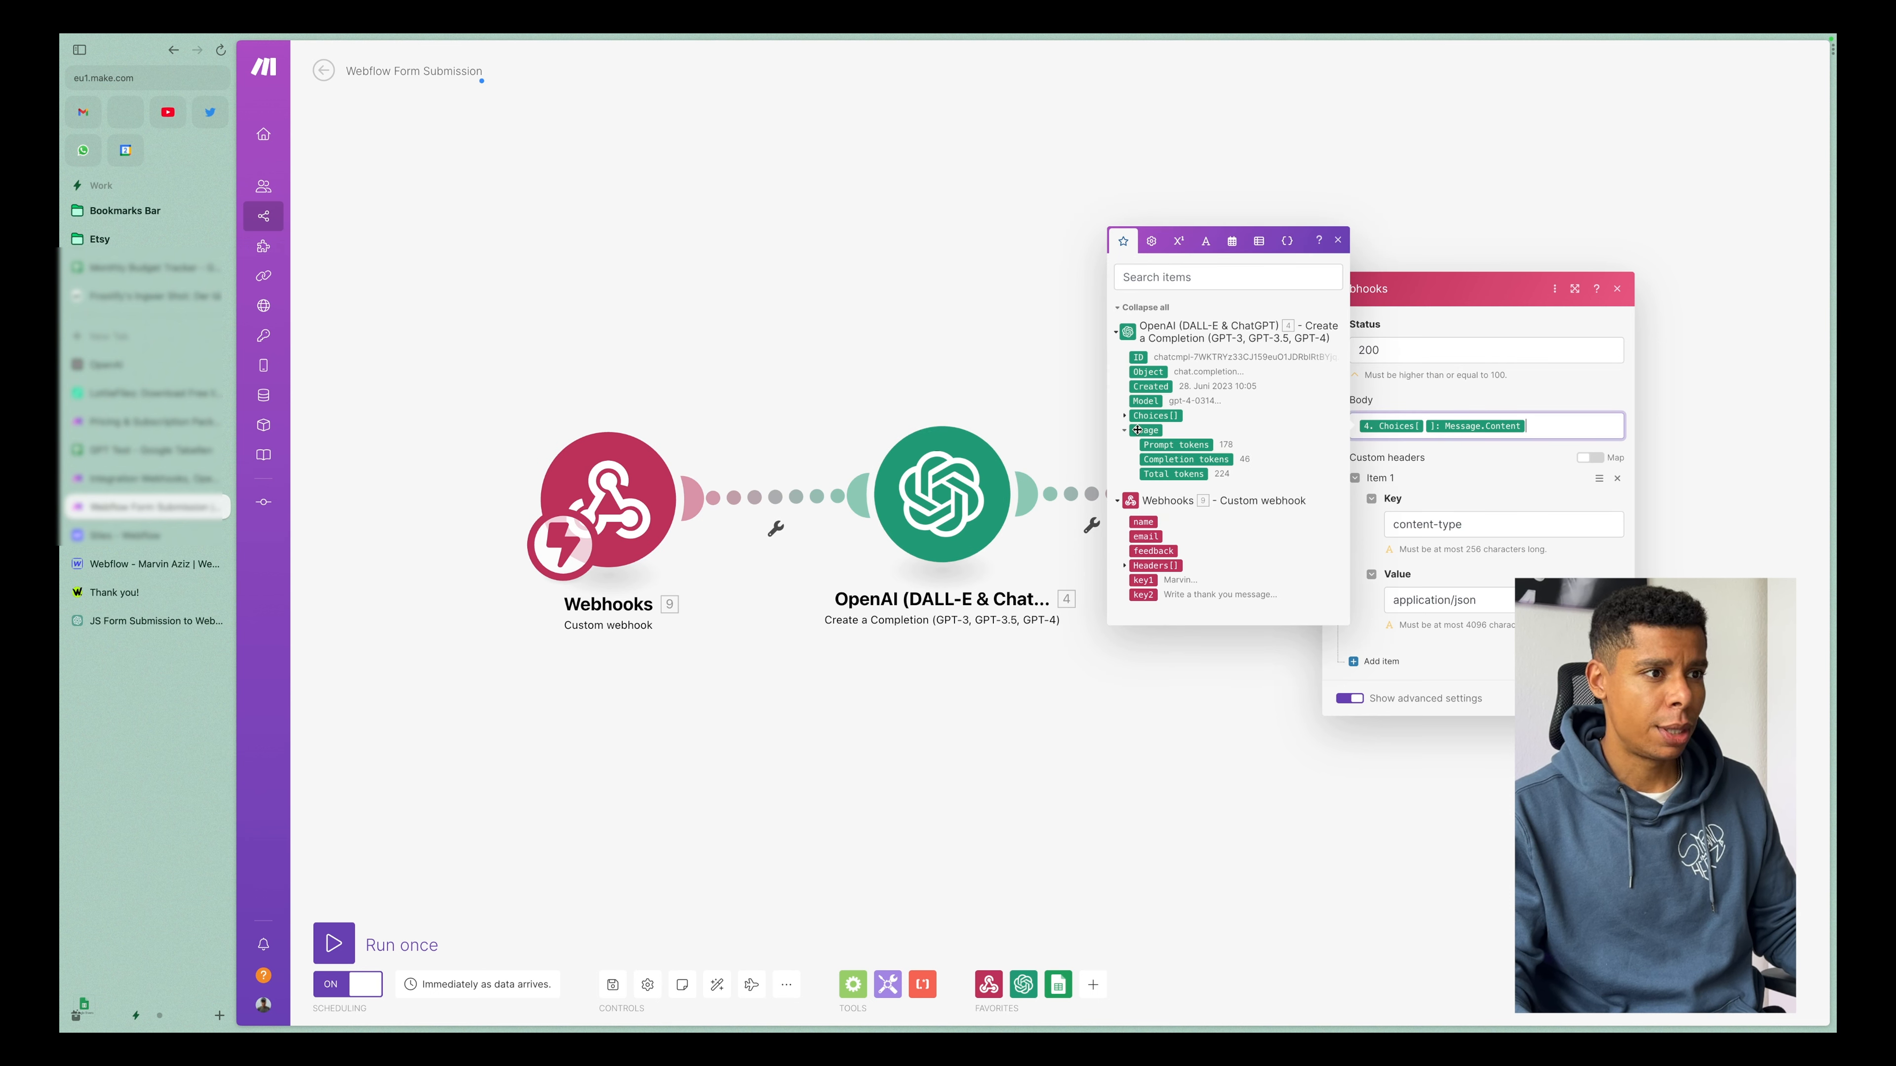
click(1125, 417)
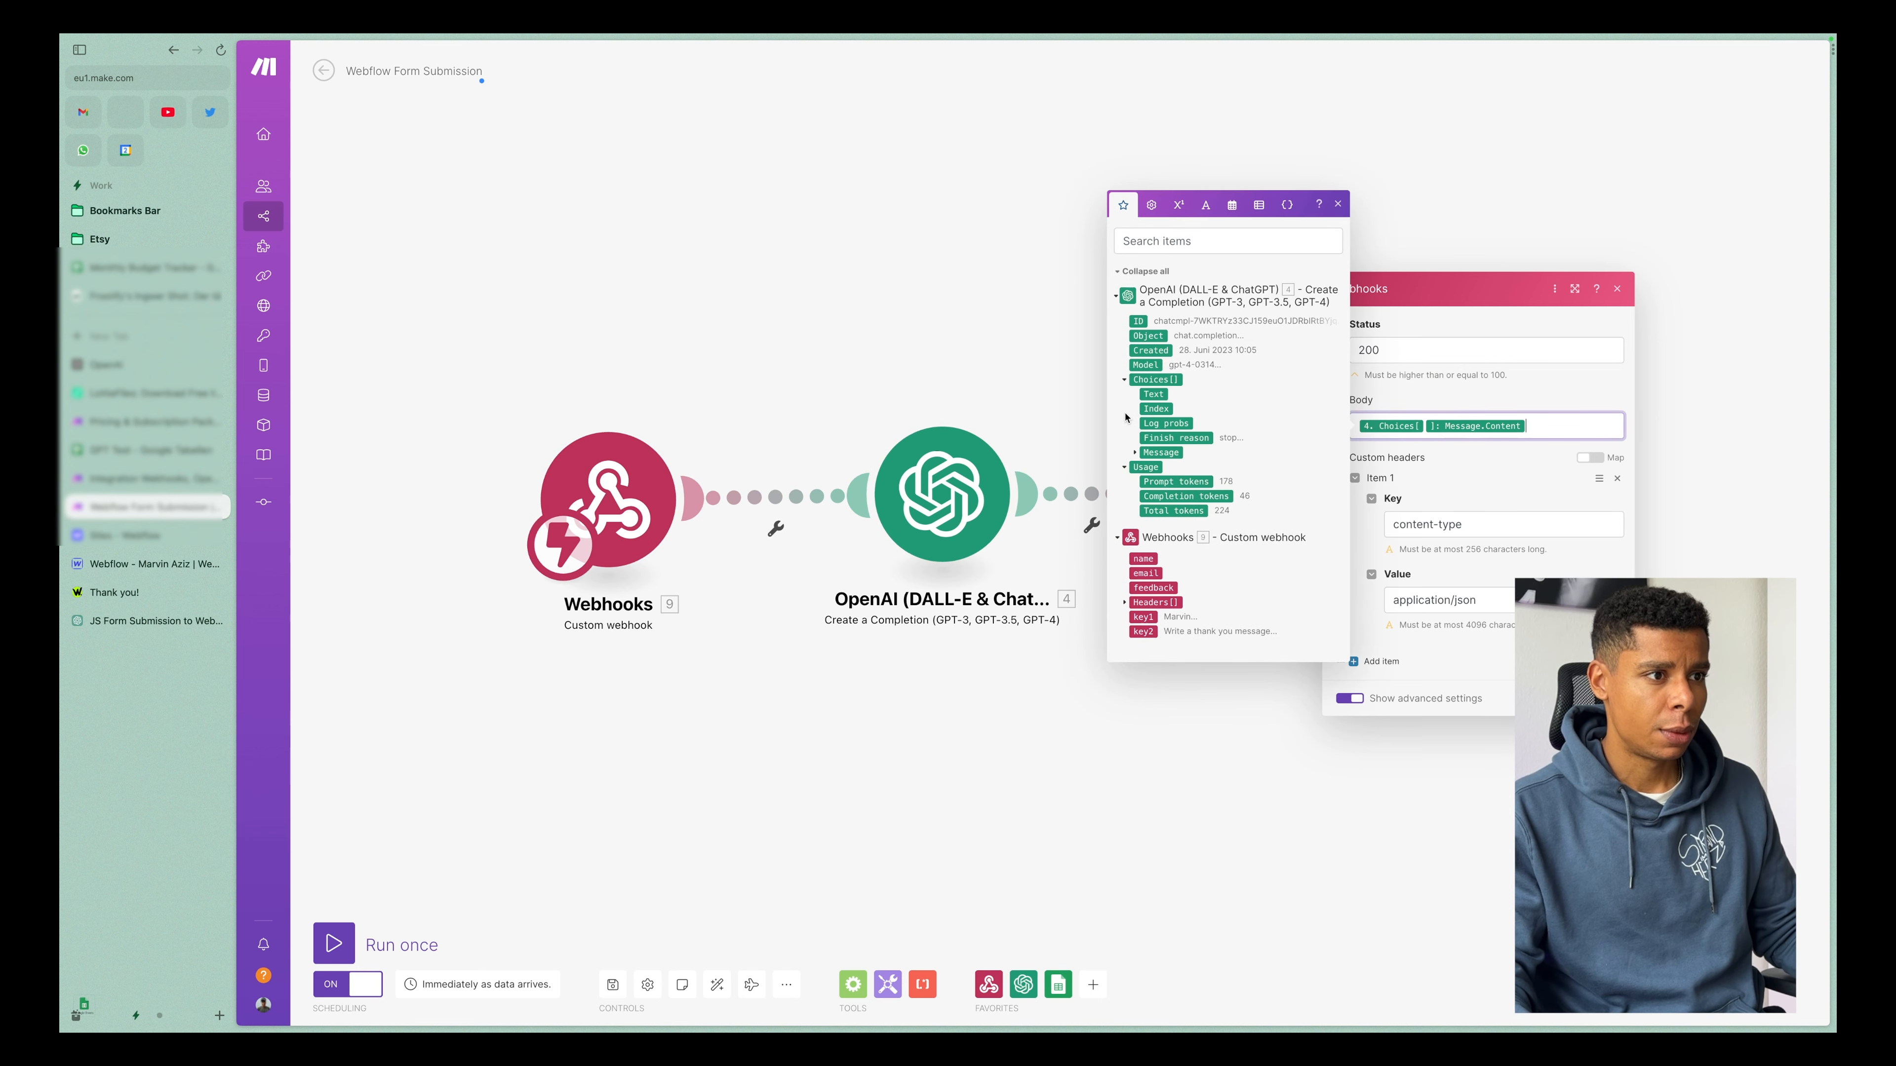
click(1129, 452)
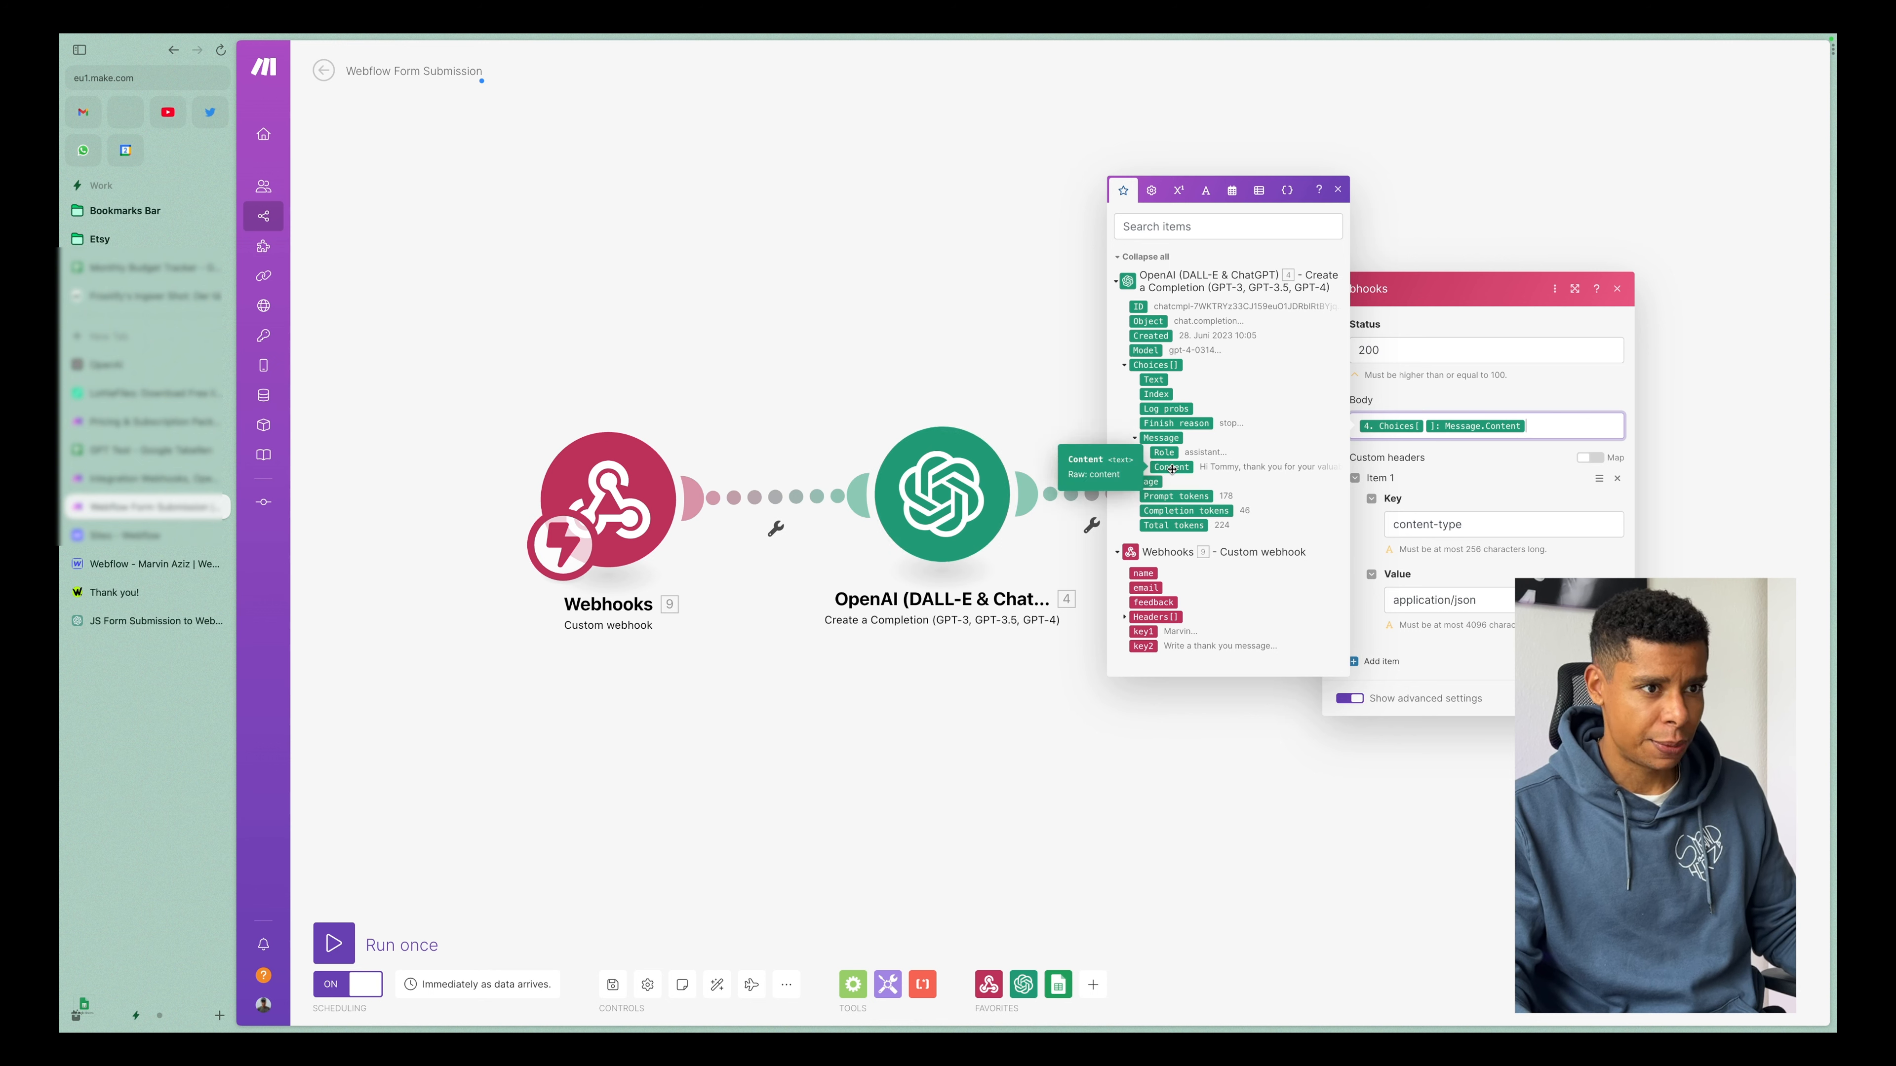
click(1477, 460)
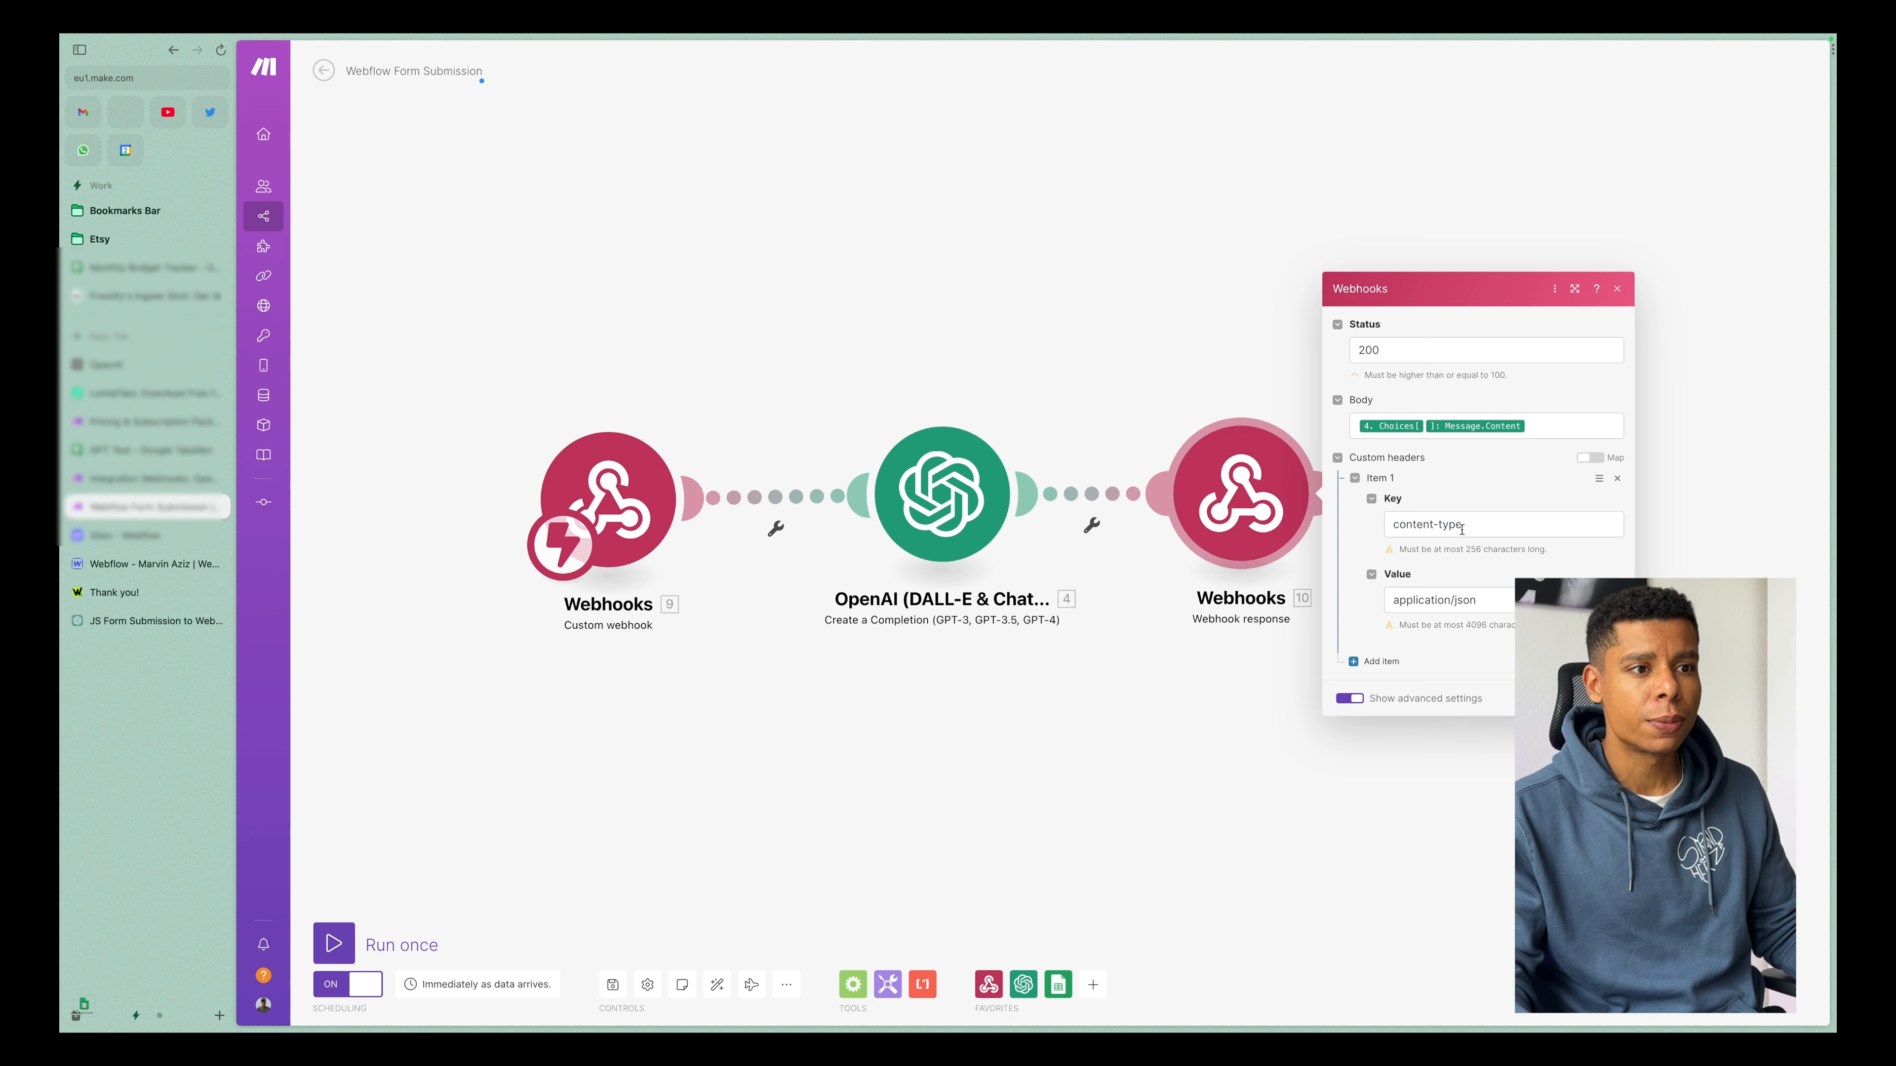
Review the key and value of the webhook response's custom header, and close the module settings.
drag(1479, 524, 1341, 516)
drag(1482, 600, 1387, 599)
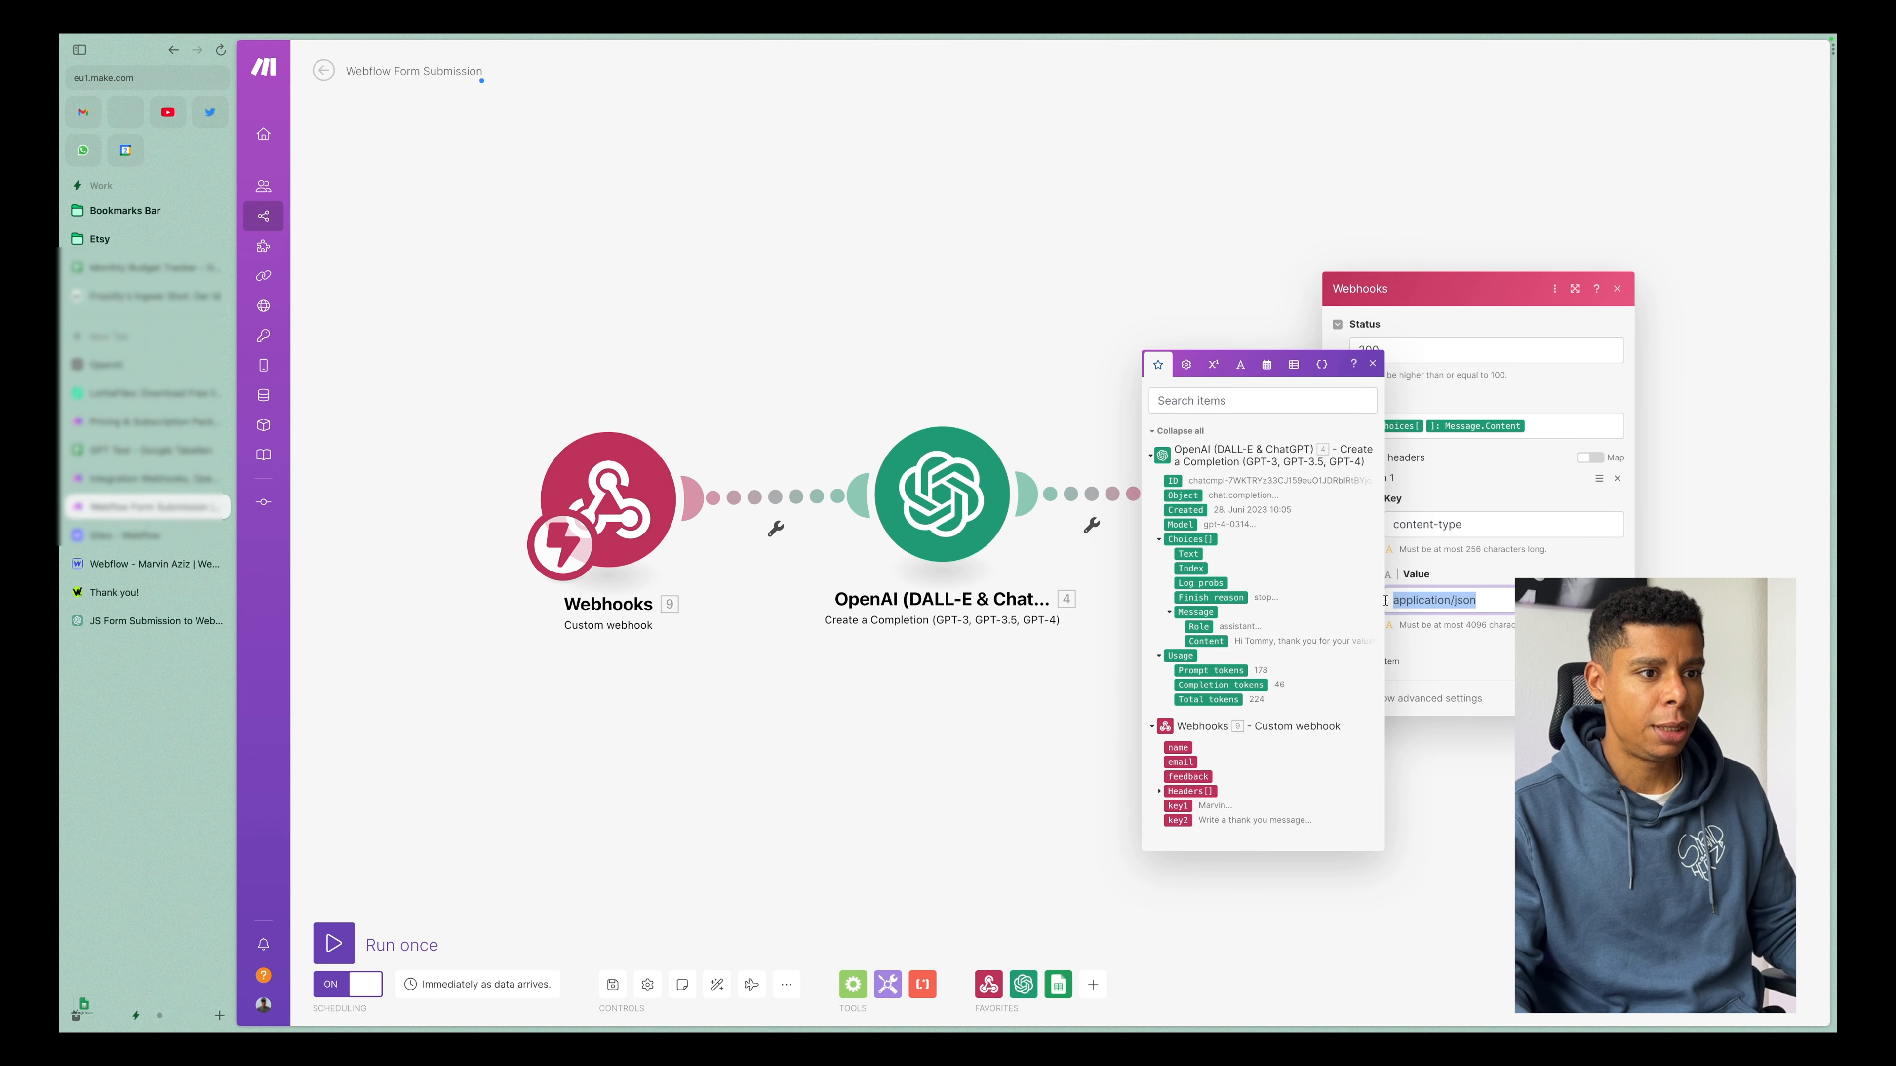
click(1478, 660)
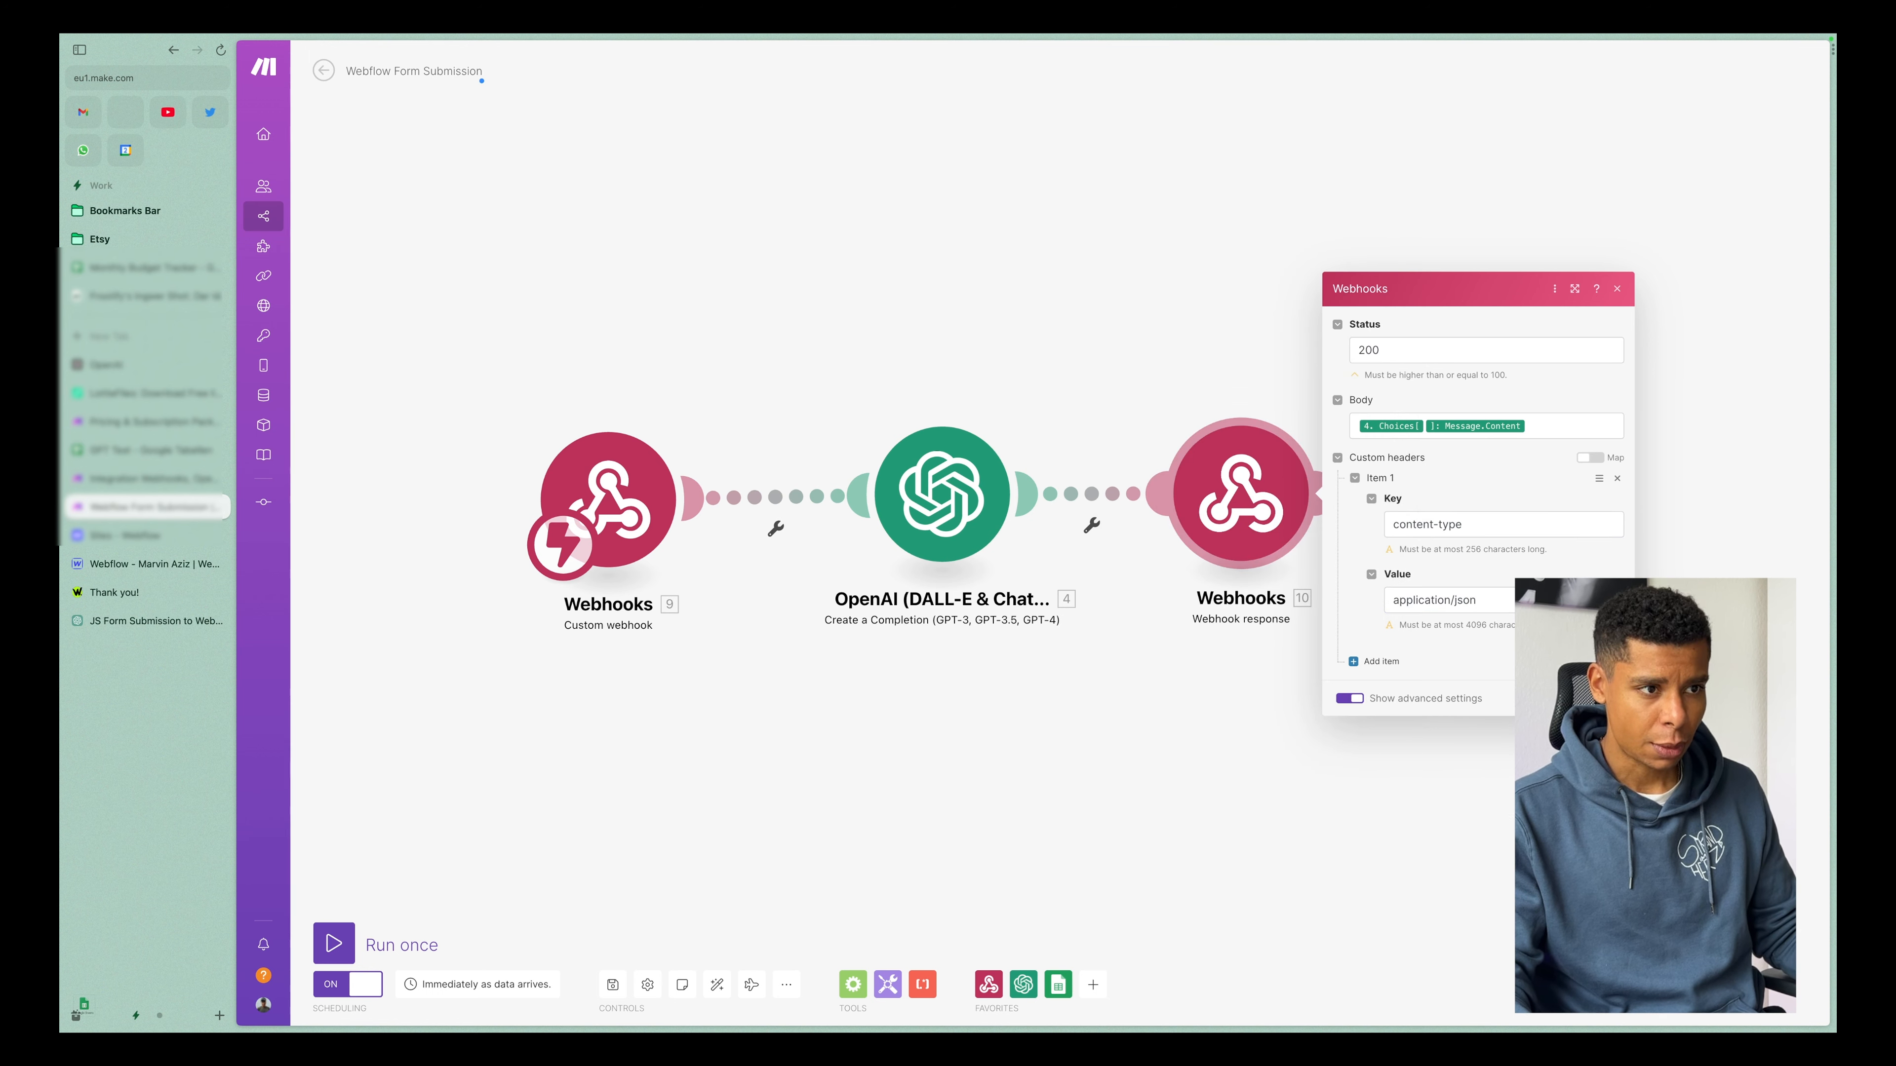
click(1604, 698)
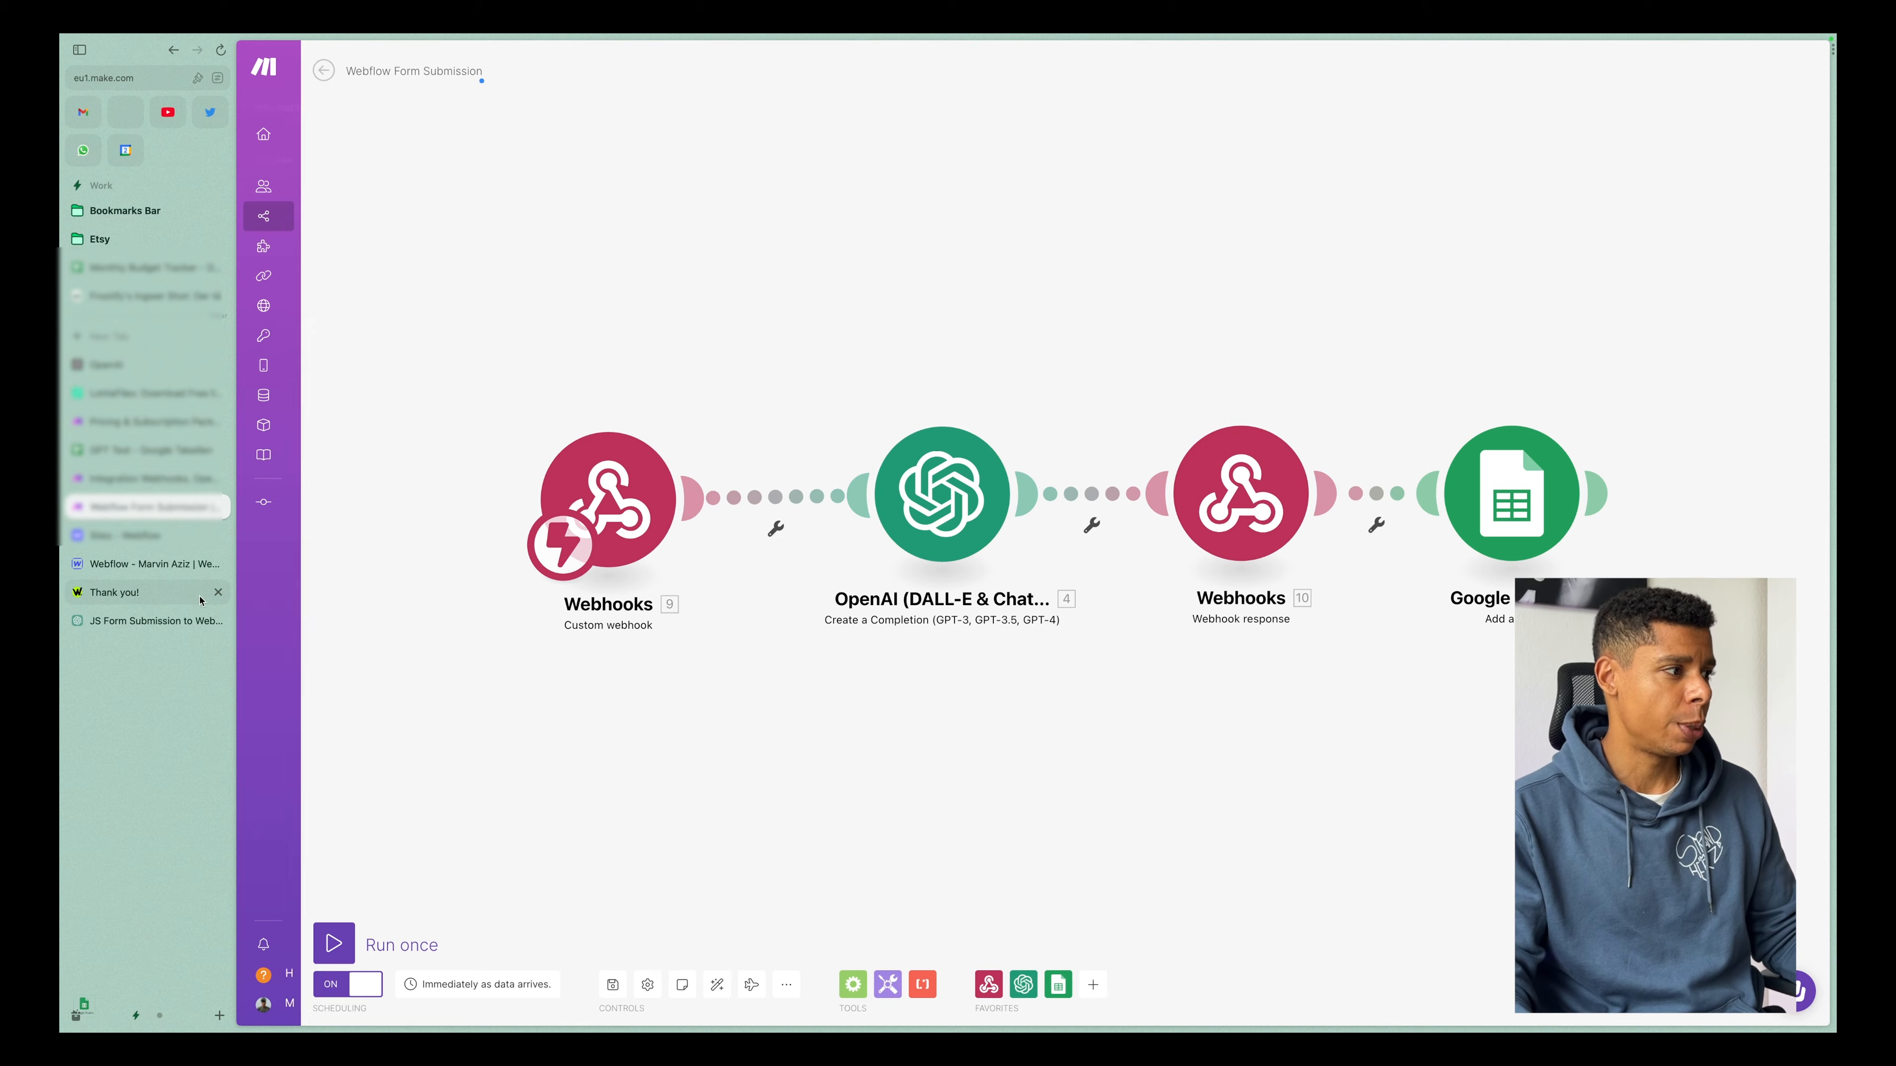
View the response text on the Thank you! page, and return to the Webflow Form Submission scenario.
click(114, 592)
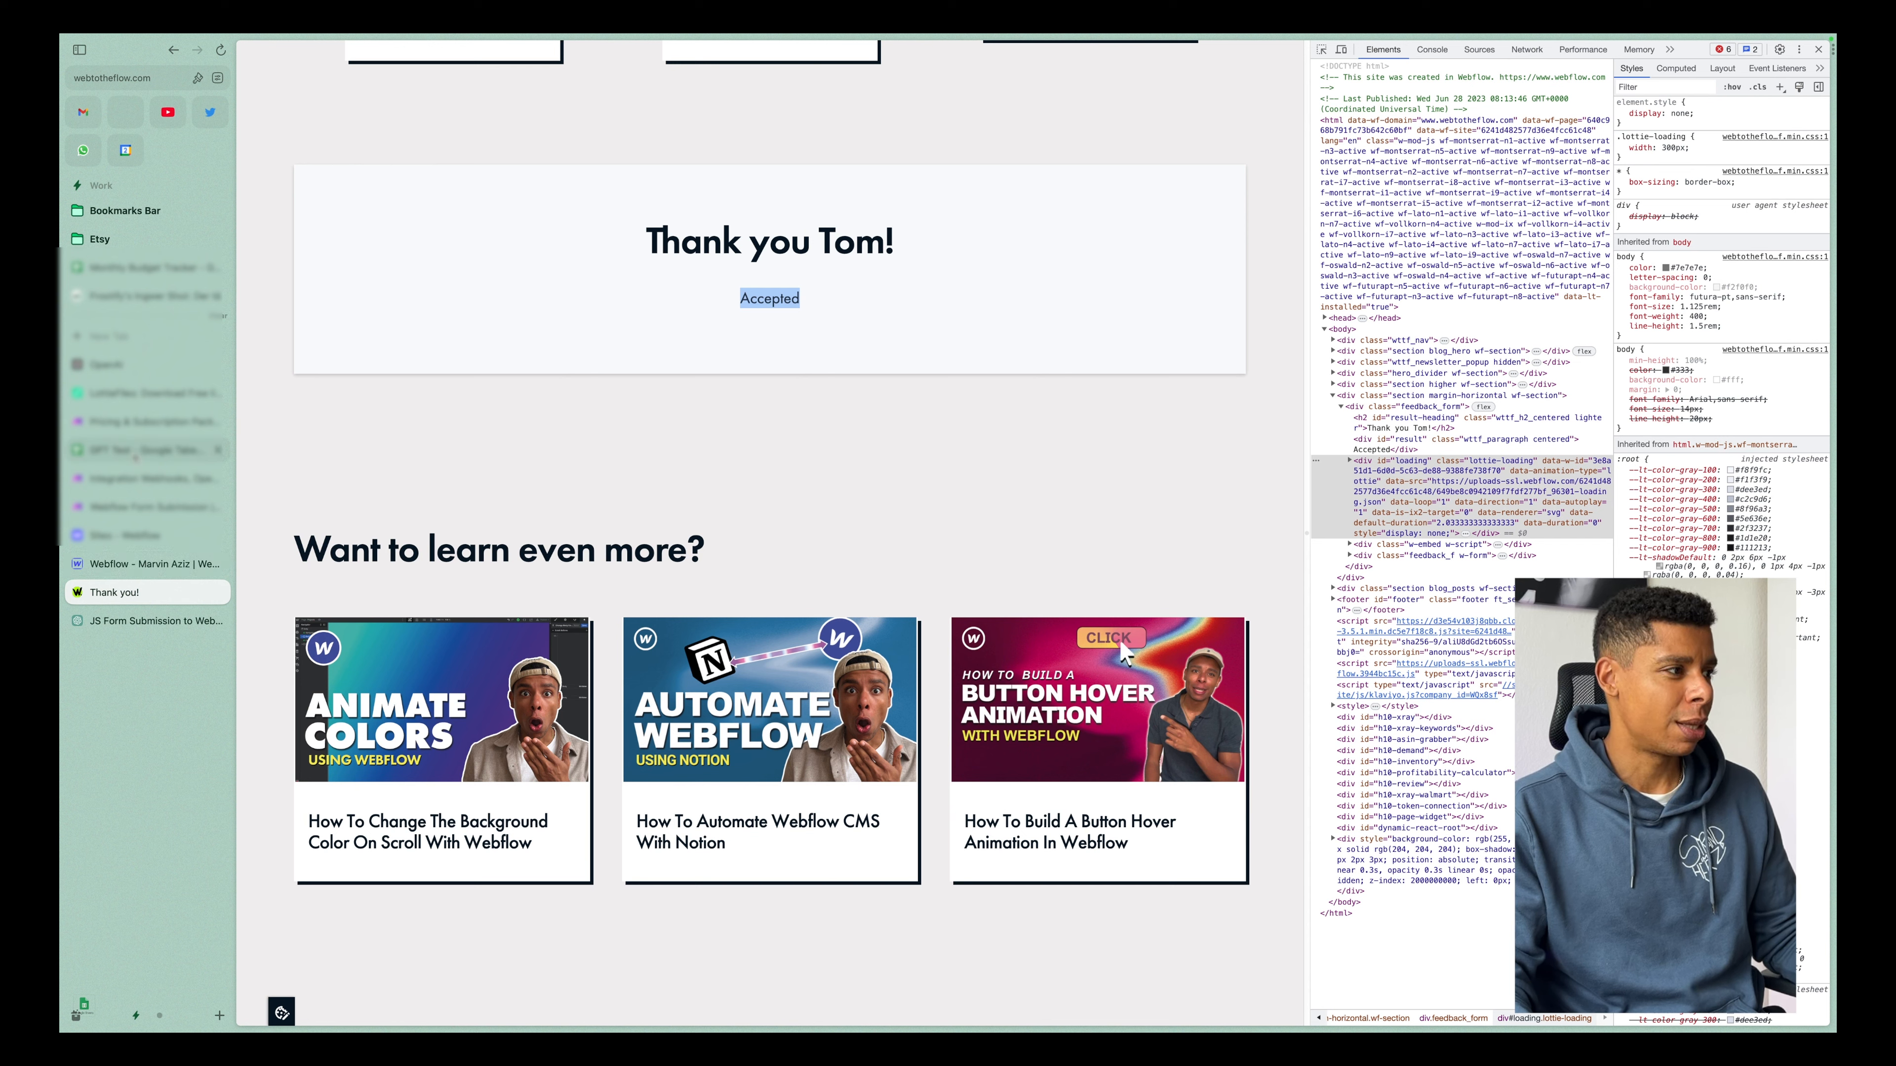
click(131, 506)
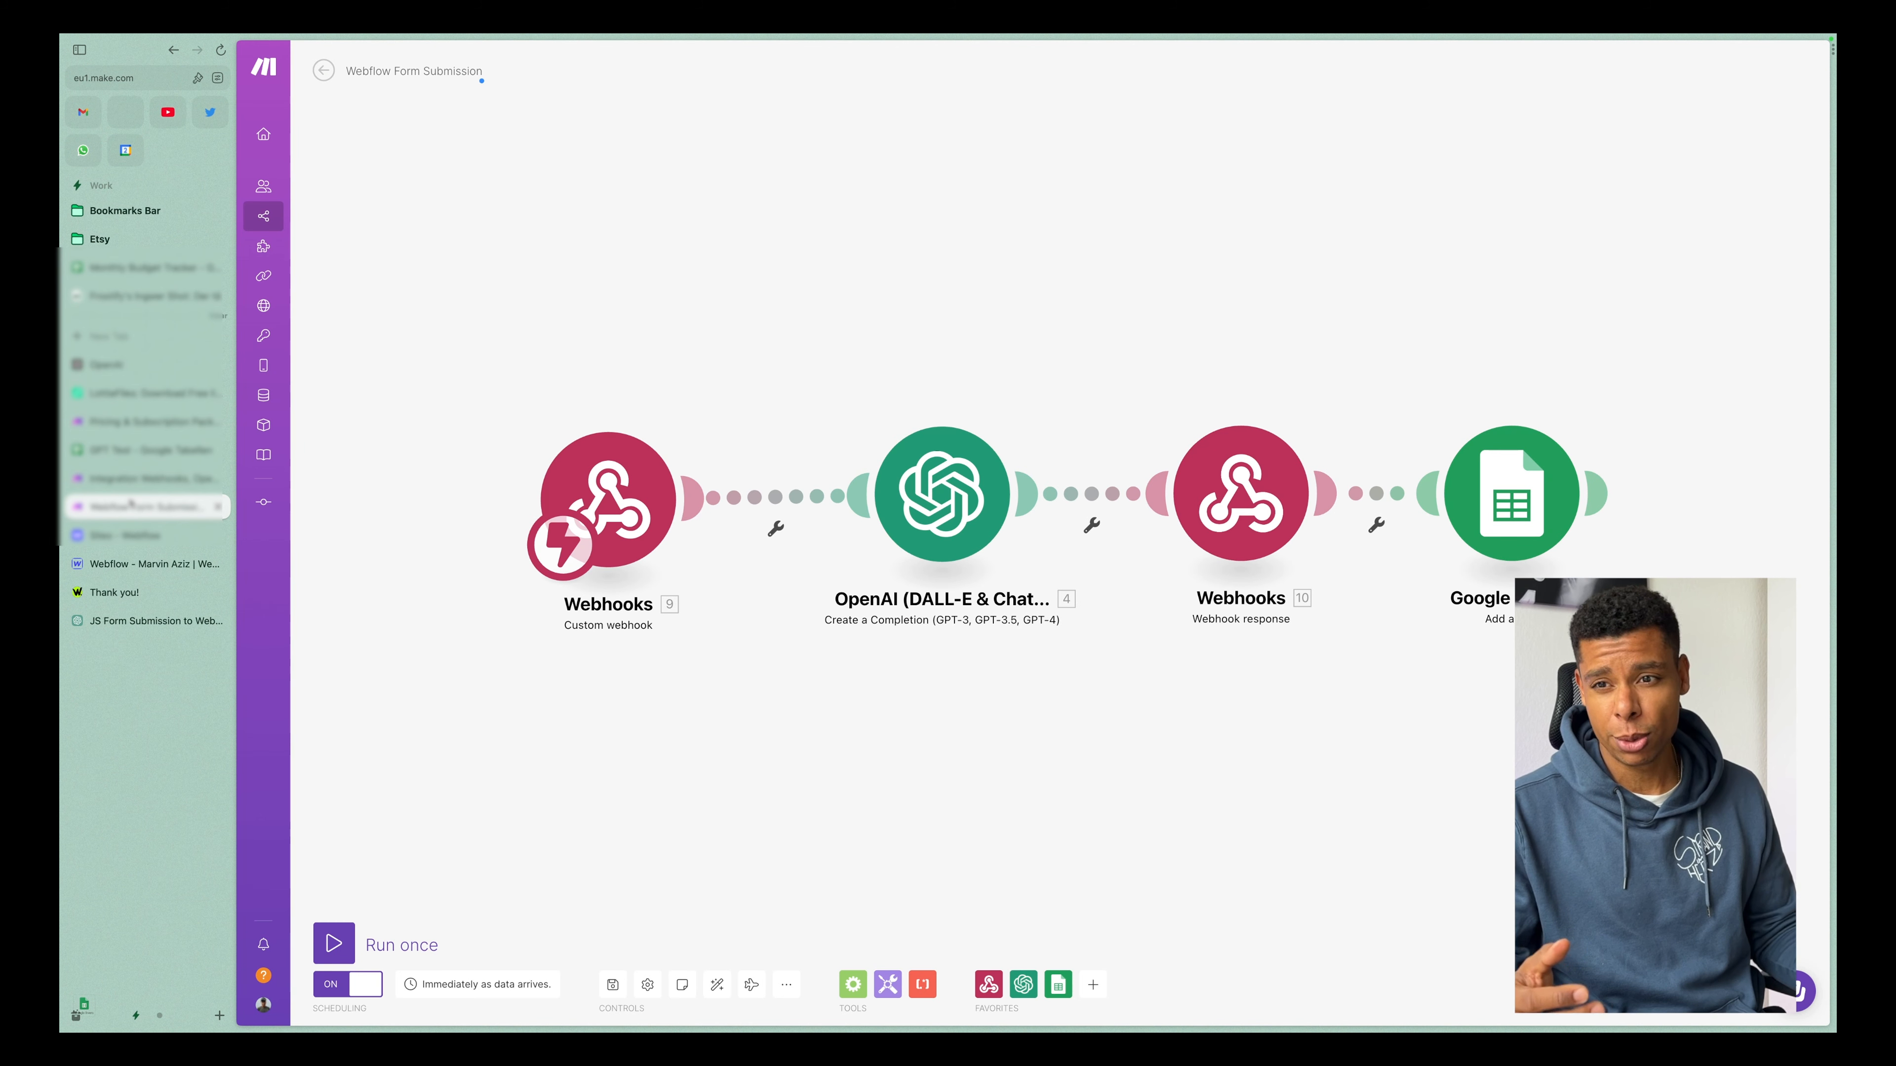
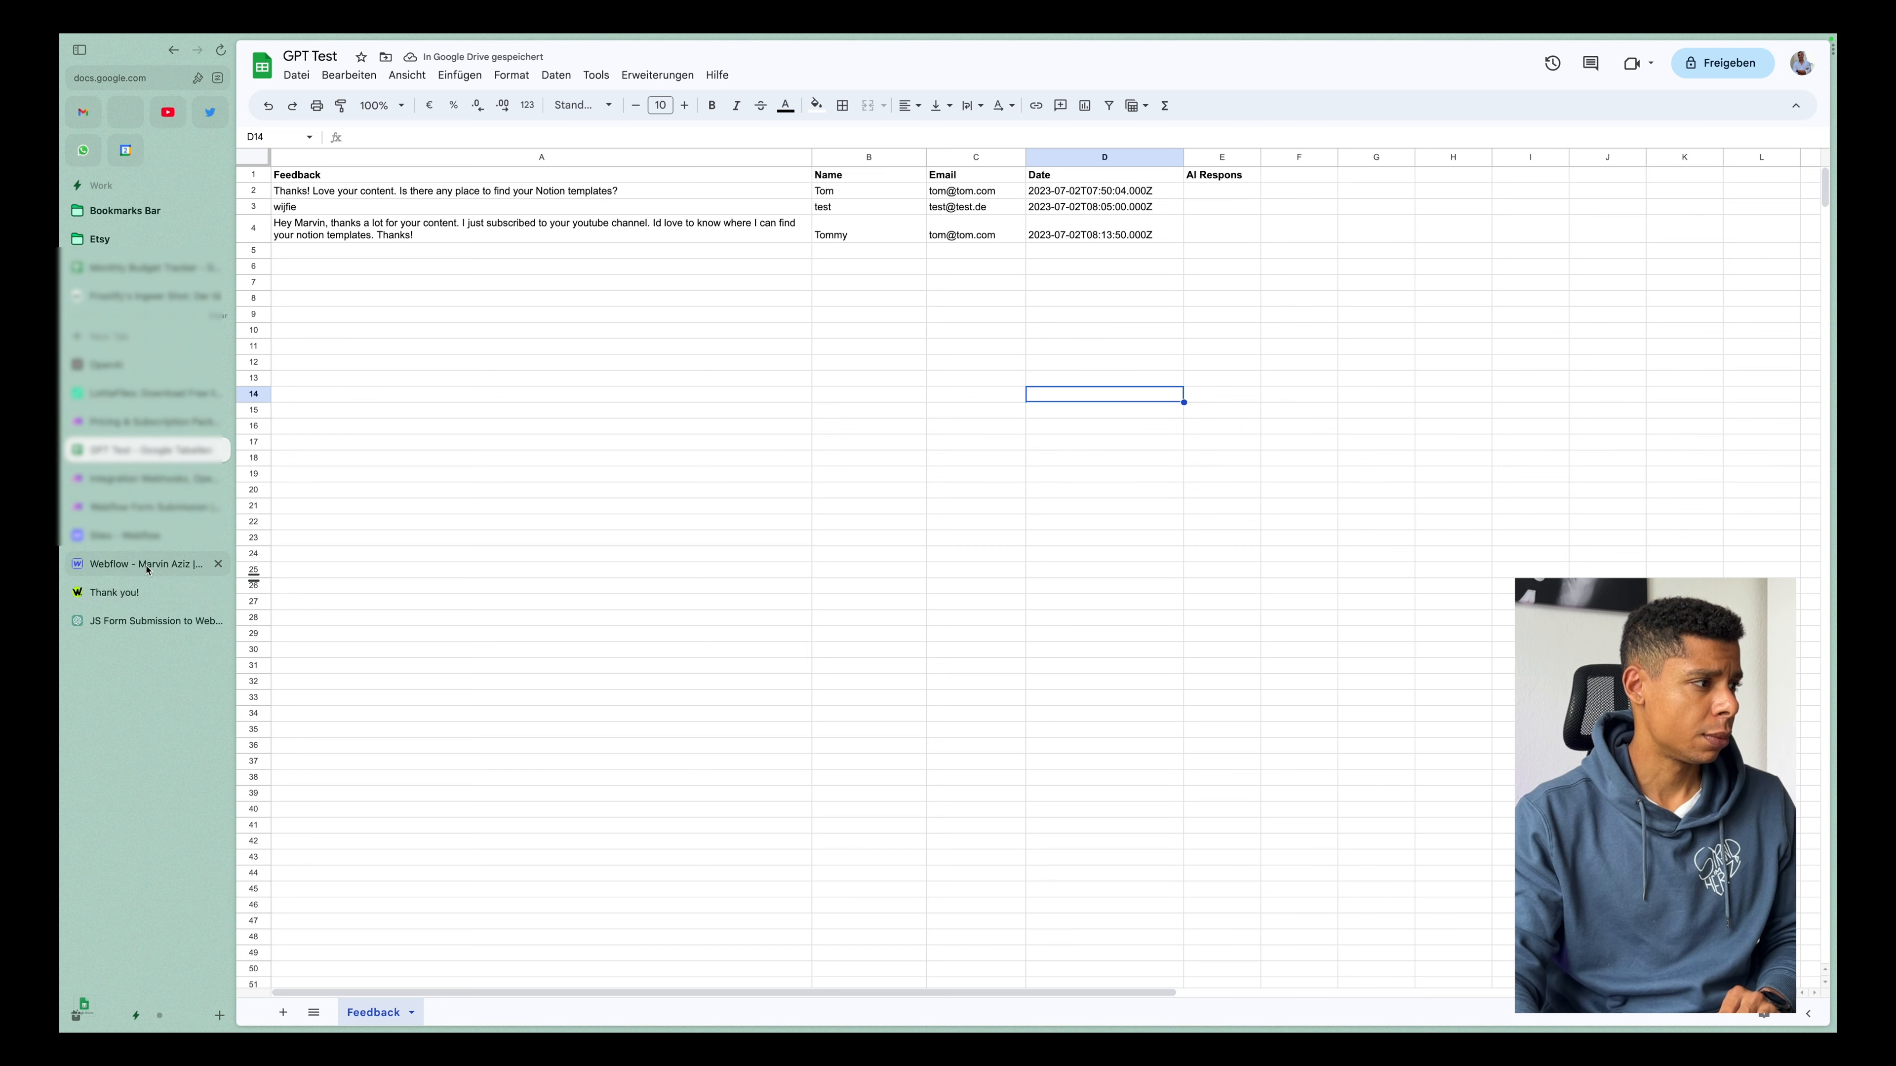
Reload the Thank you! page to restore its blank feedback form, and start a single run of the Webflow Form Submission scenario.
click(126, 590)
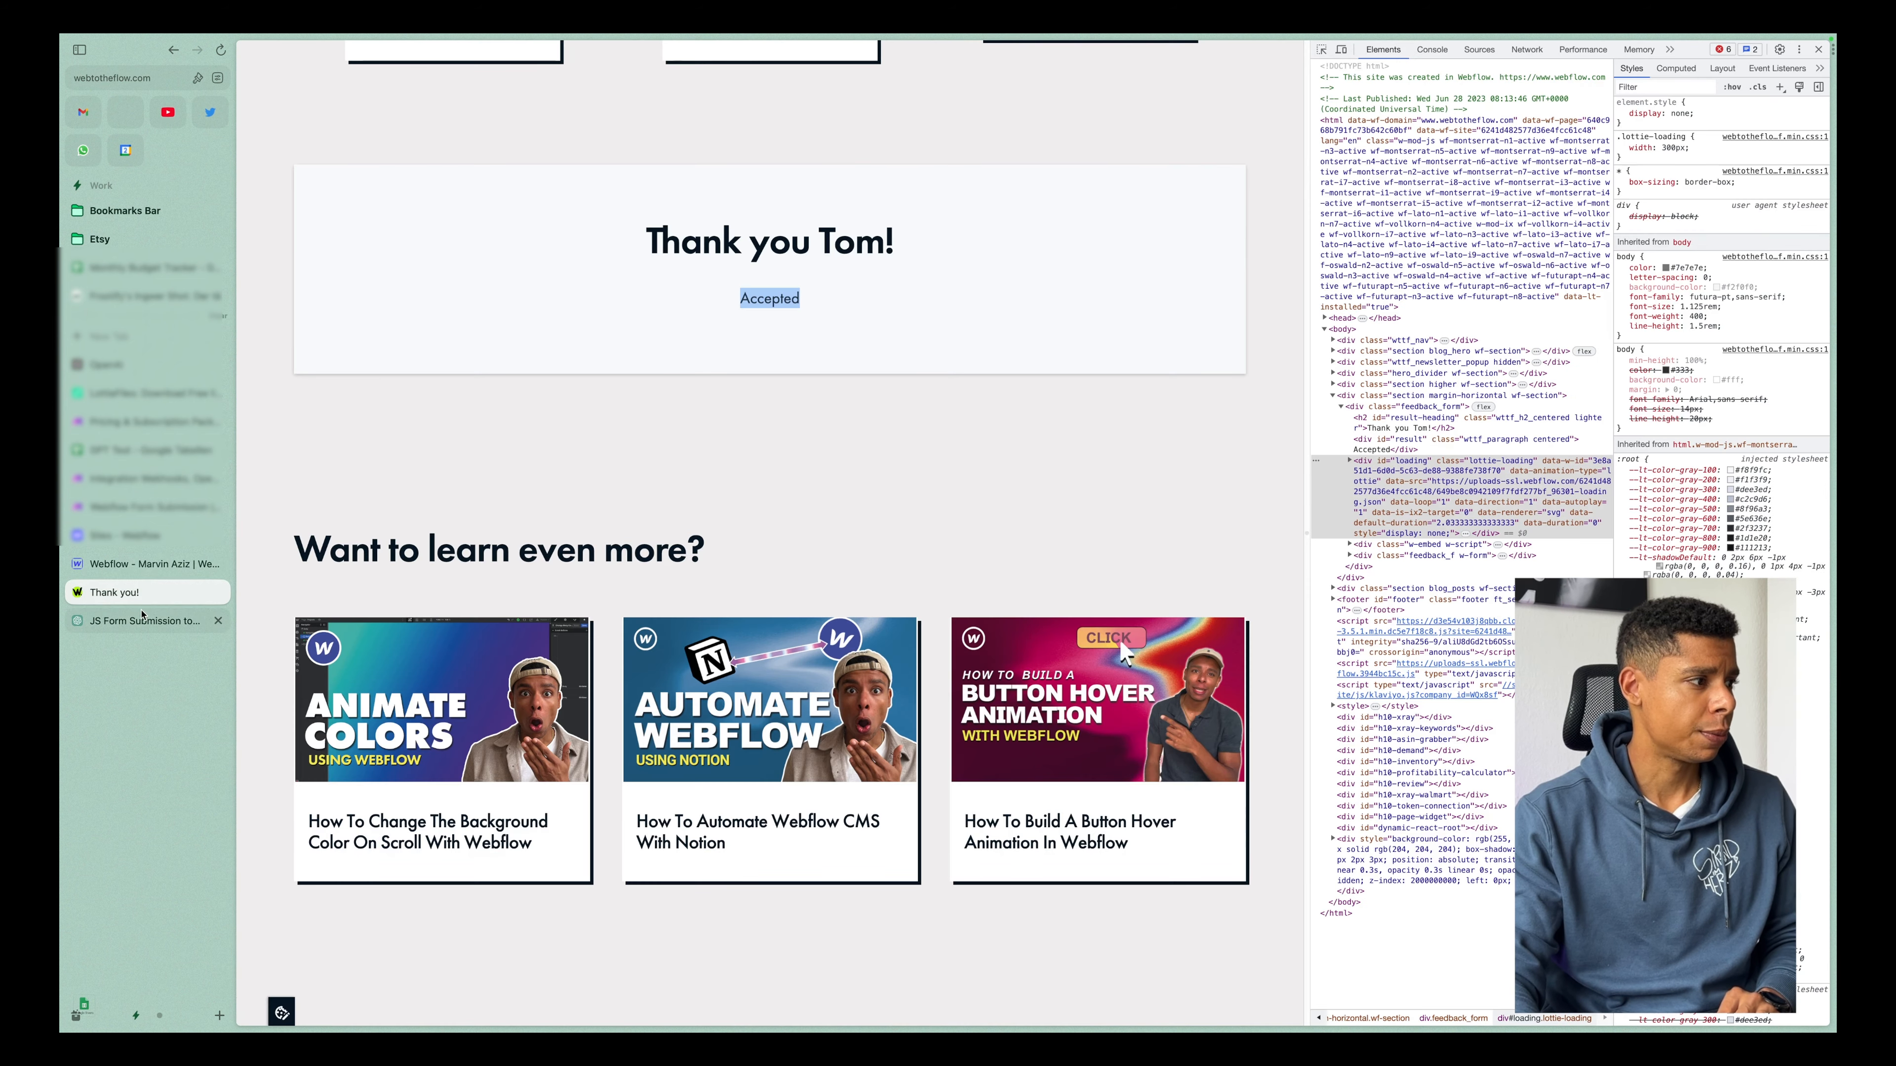
click(221, 50)
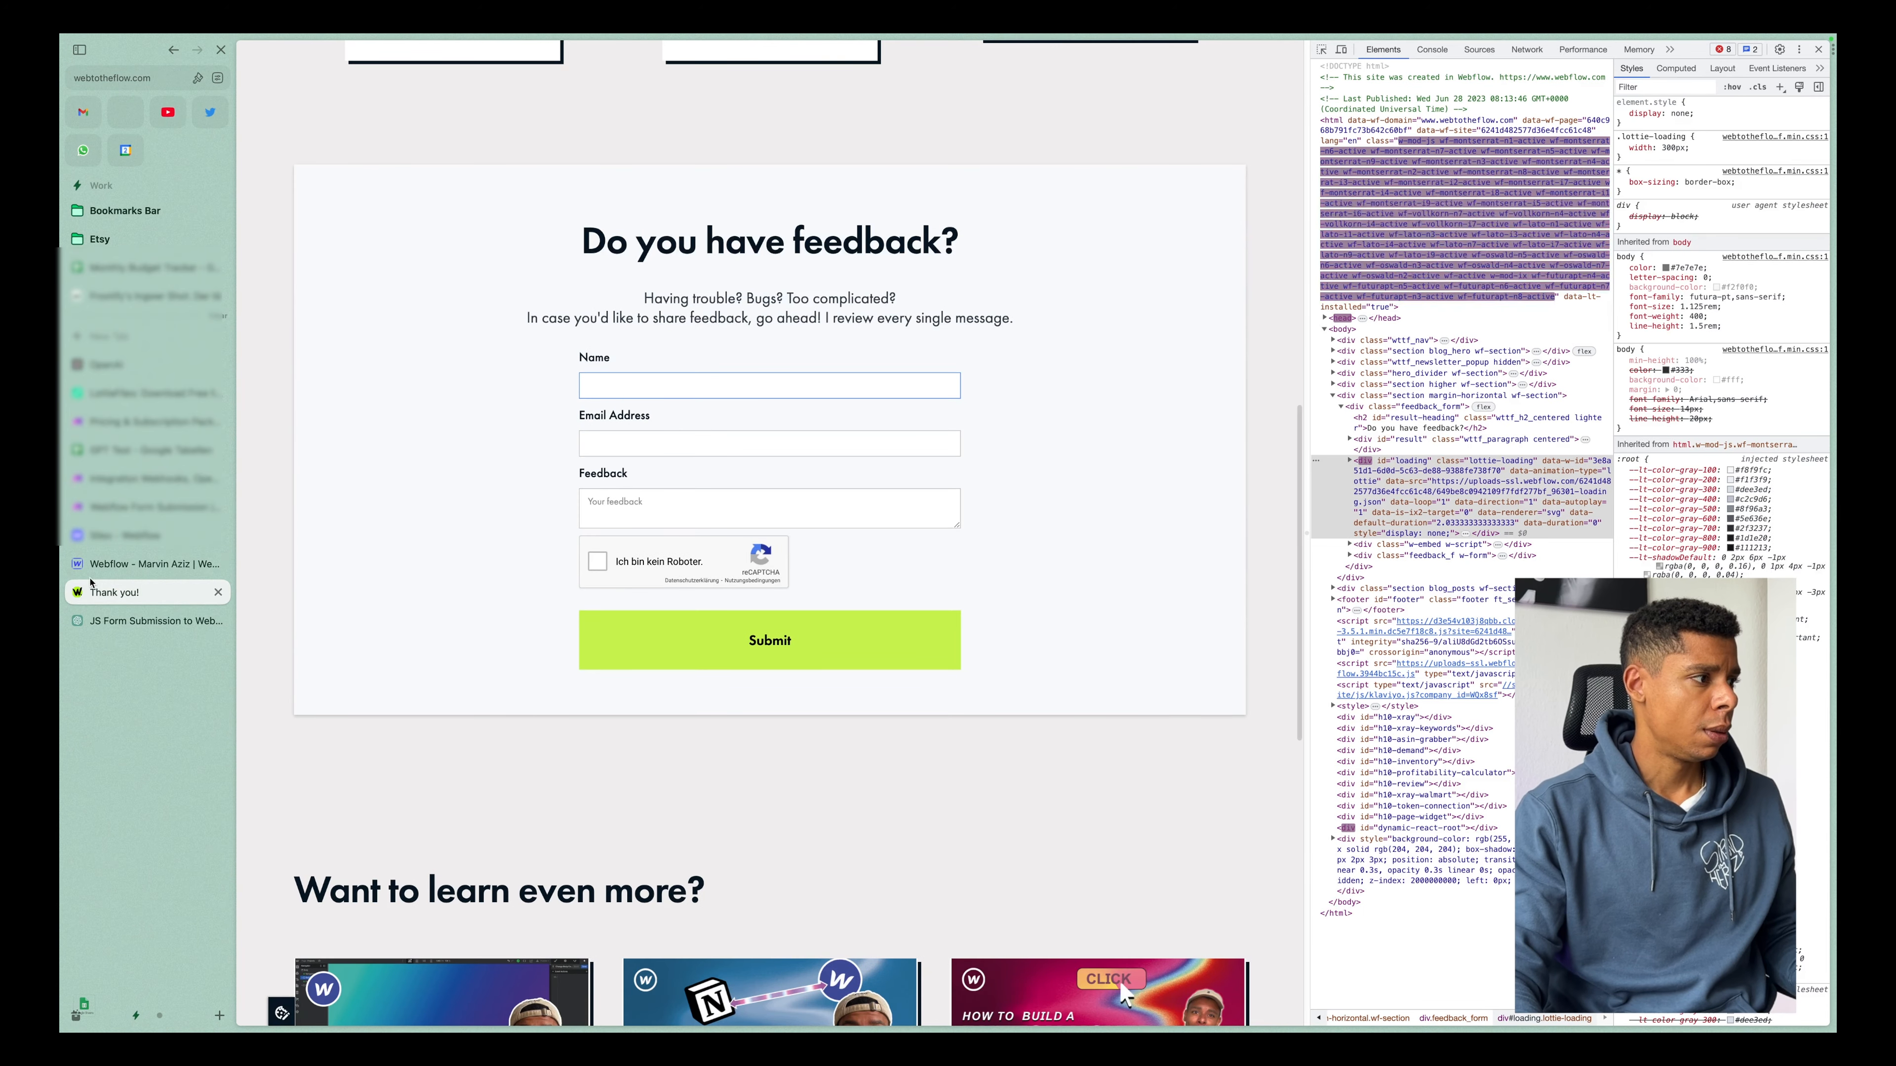
click(135, 508)
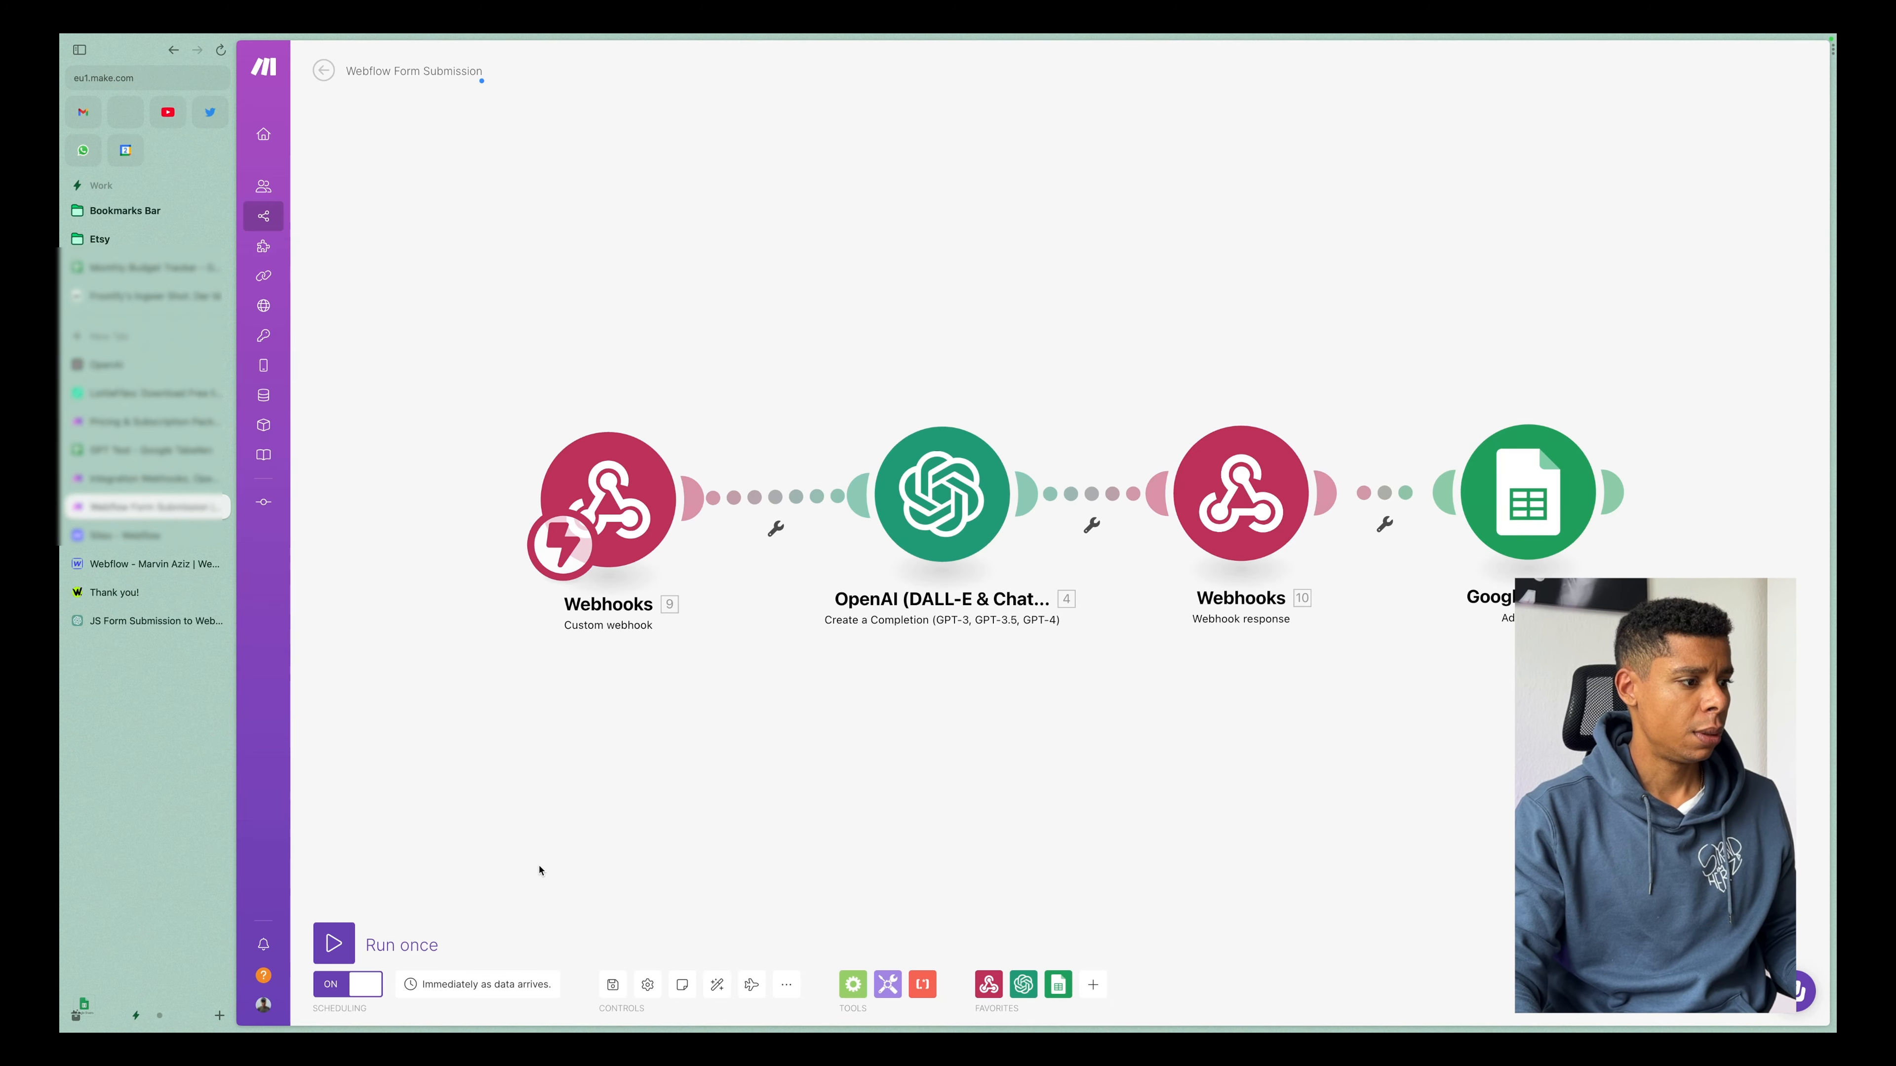
click(333, 944)
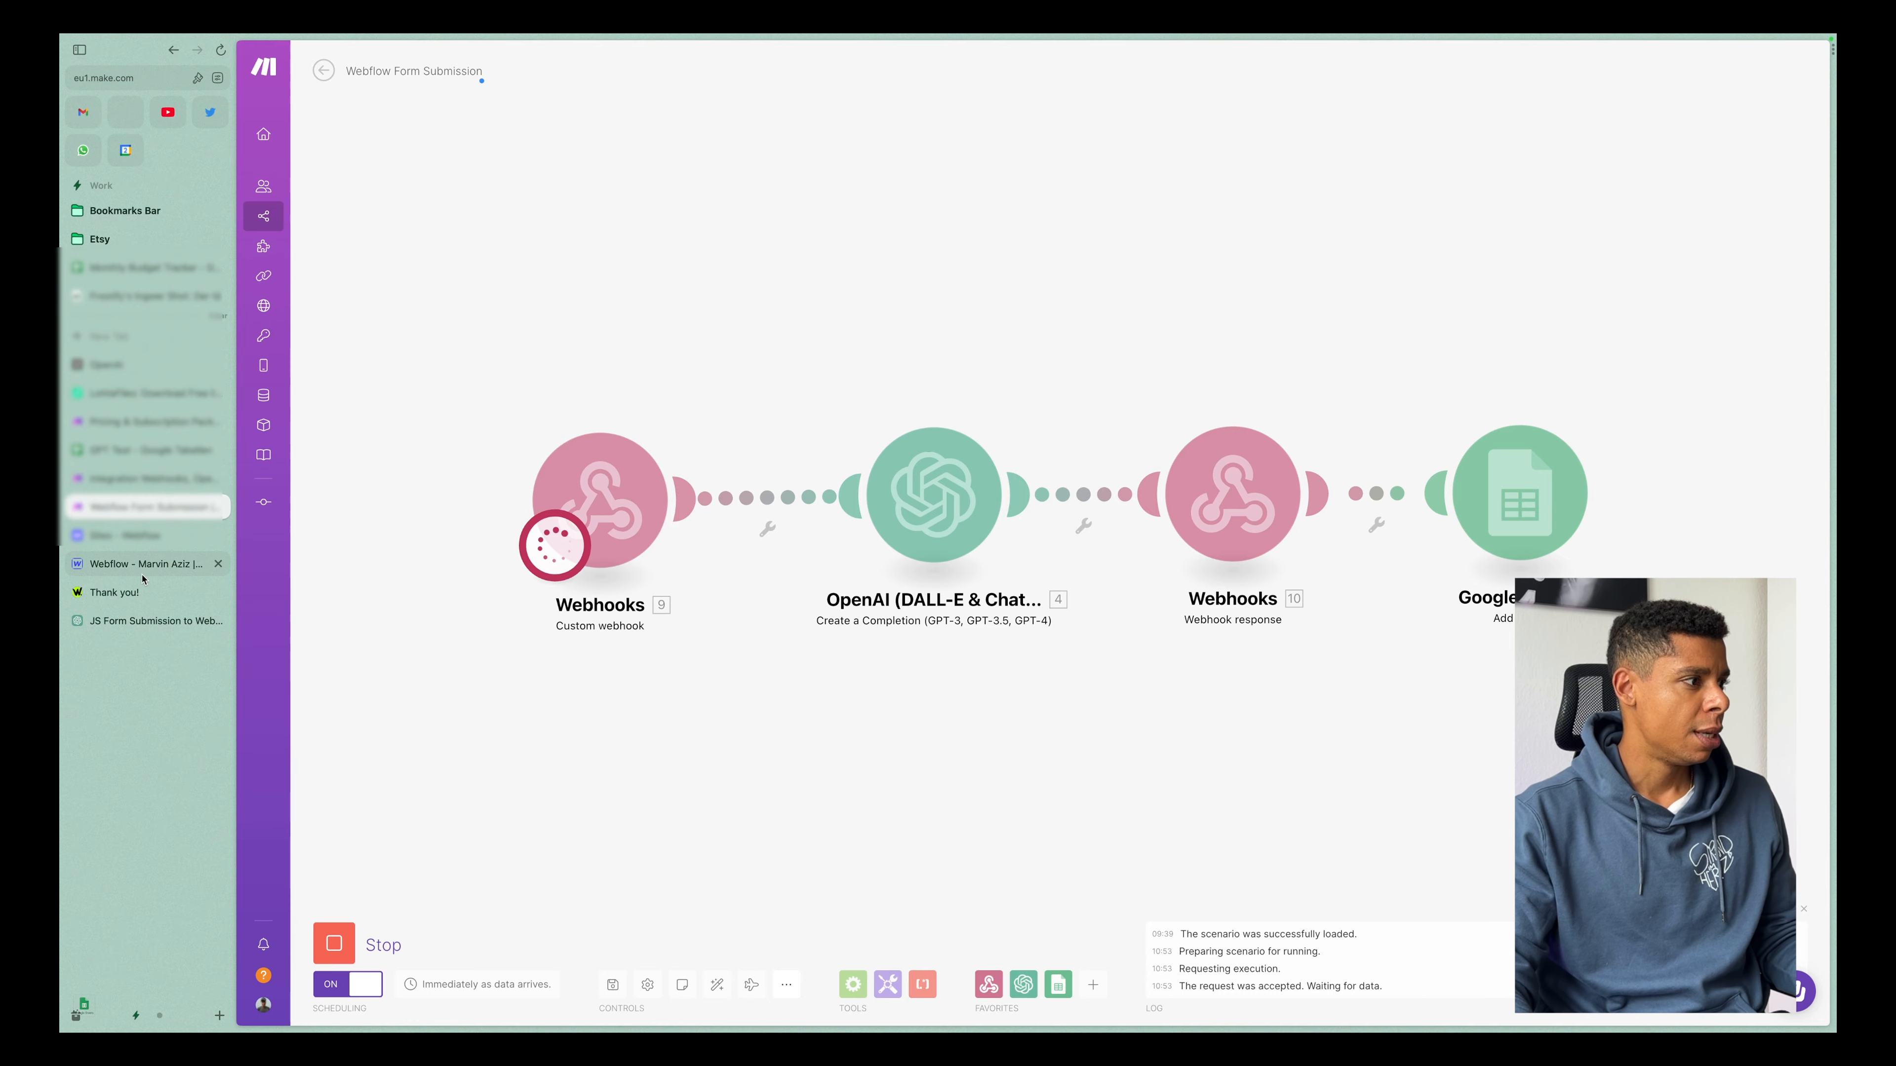
Place the Thank you! page beside the running scenario in a split view, with the feedback form and the custom webhook module in view.
drag(131, 594, 388, 590)
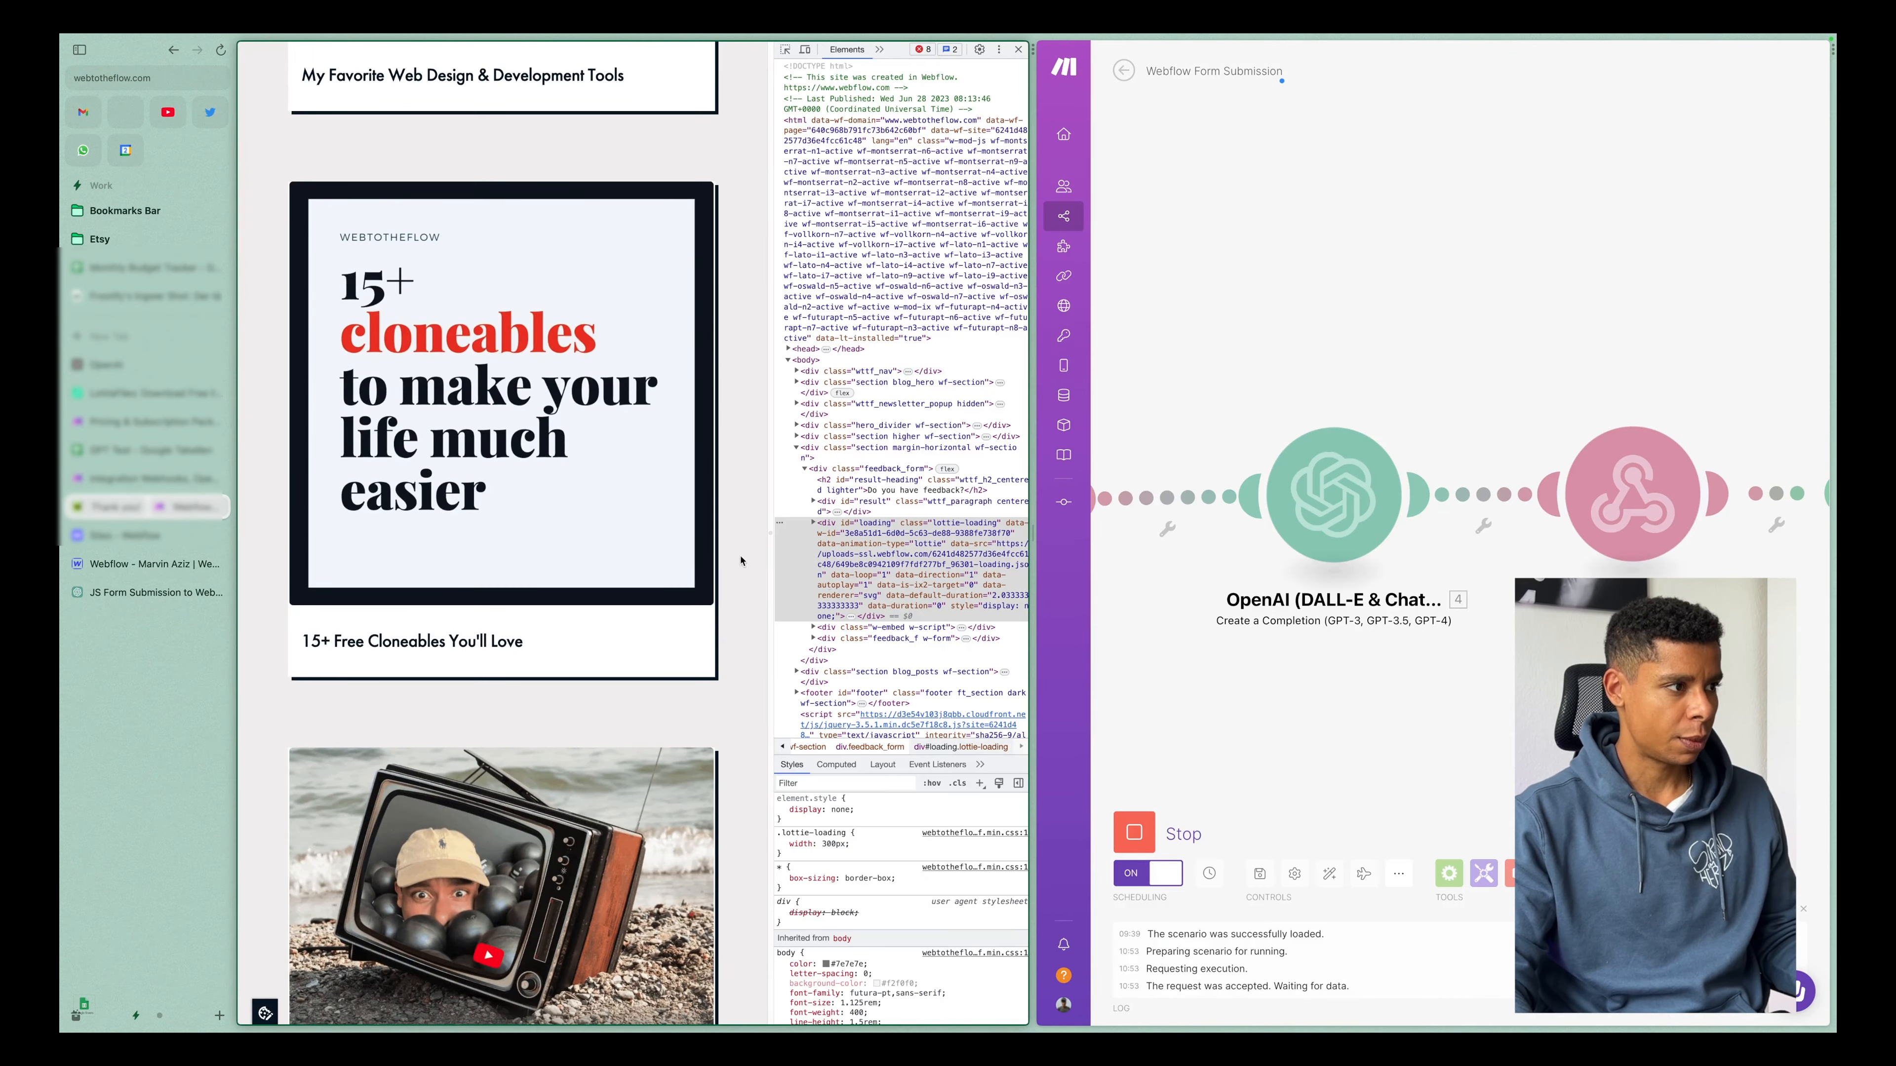
scroll(447, 522, down, 10)
click(435, 305)
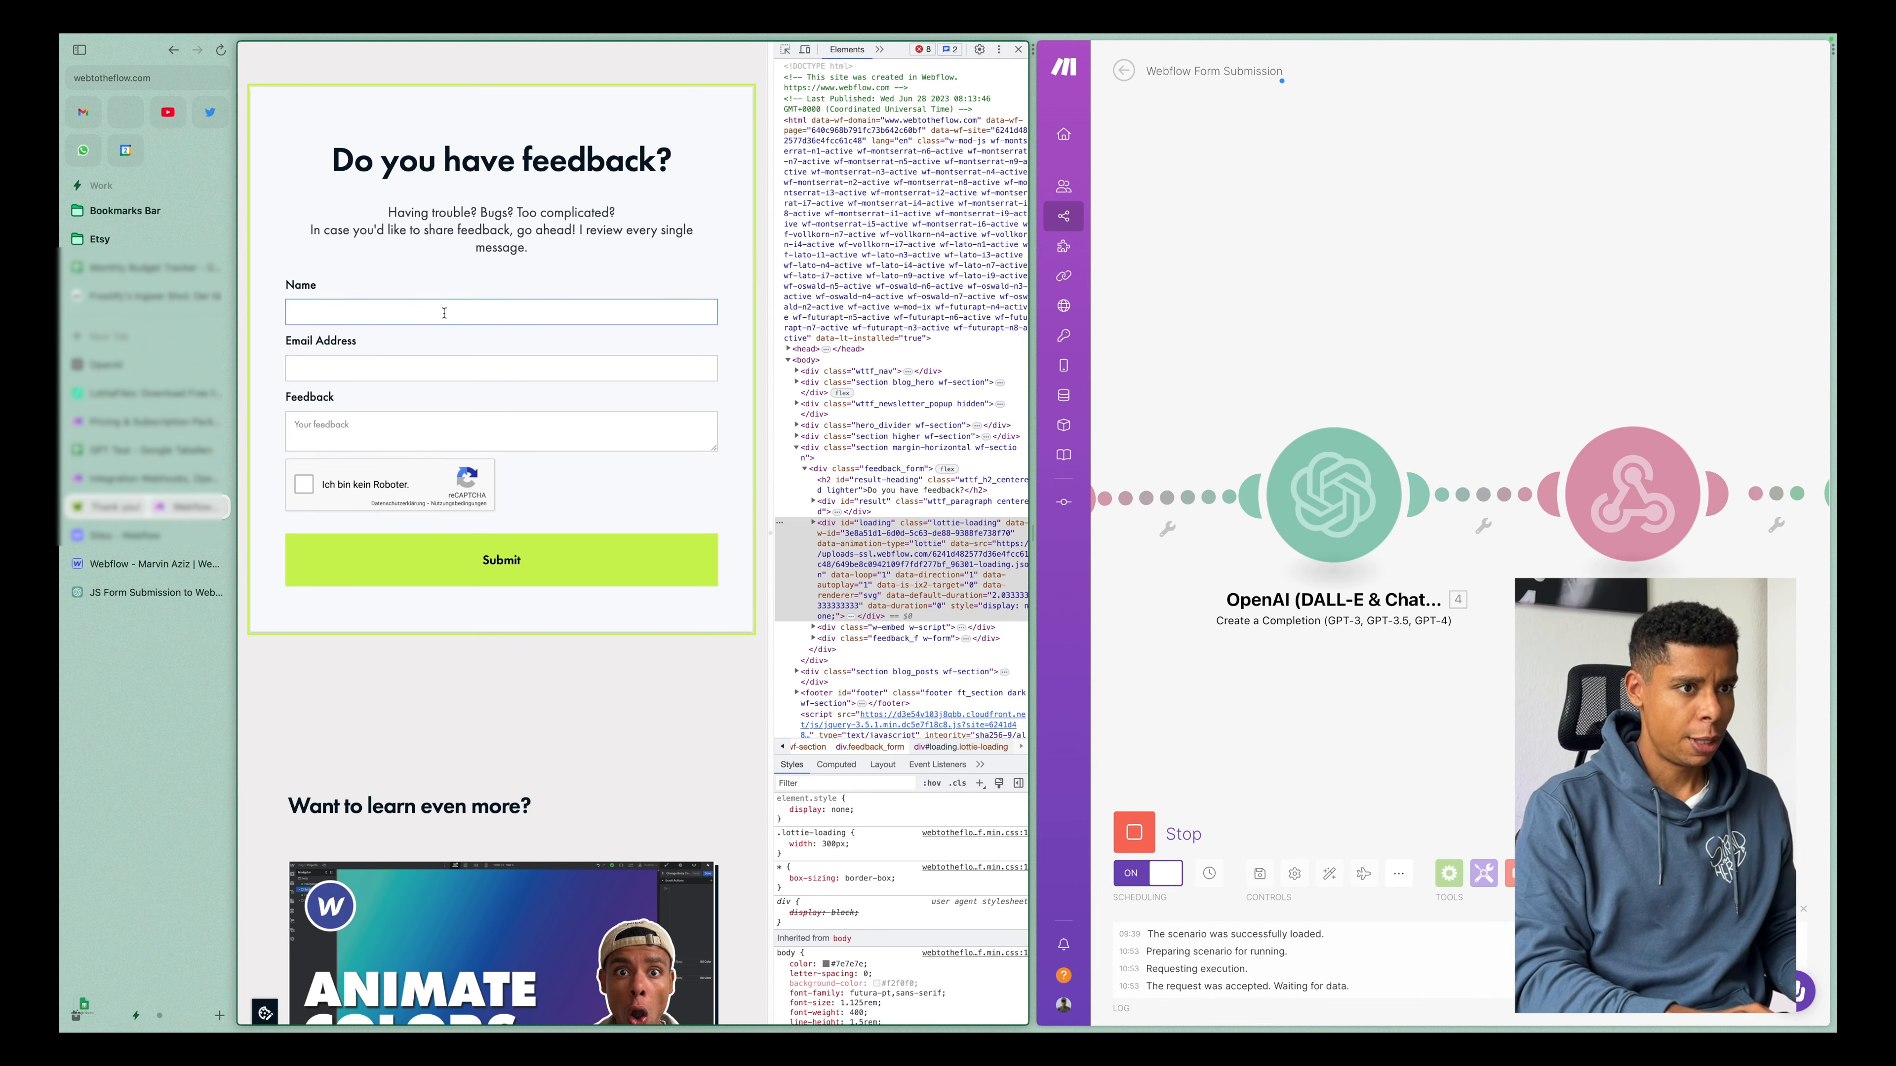
scroll(1409, 565, left, 4)
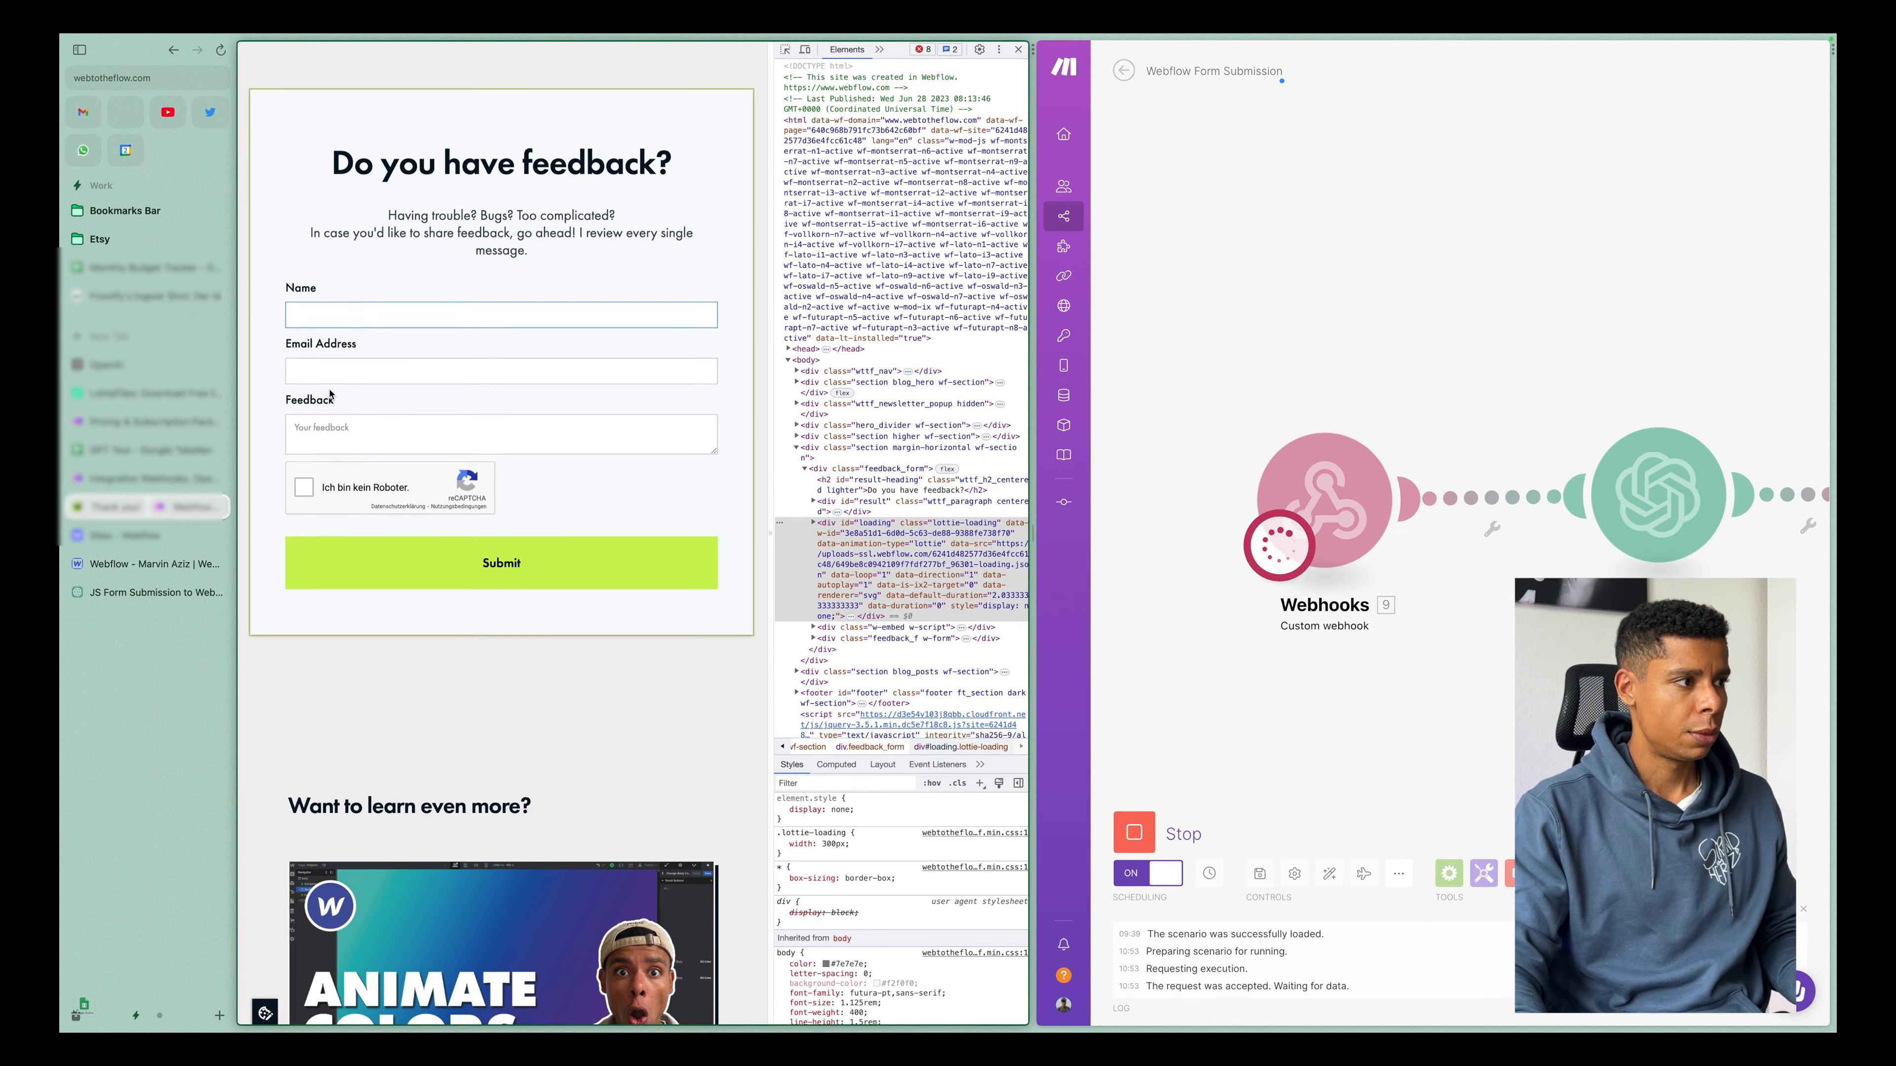
Enter a test name and e-mail, request Notion templates and service offers in the feedback message, complete the reCAPTCHA, and submit the form.
text(Ben)
key(Tab)
text(ben)
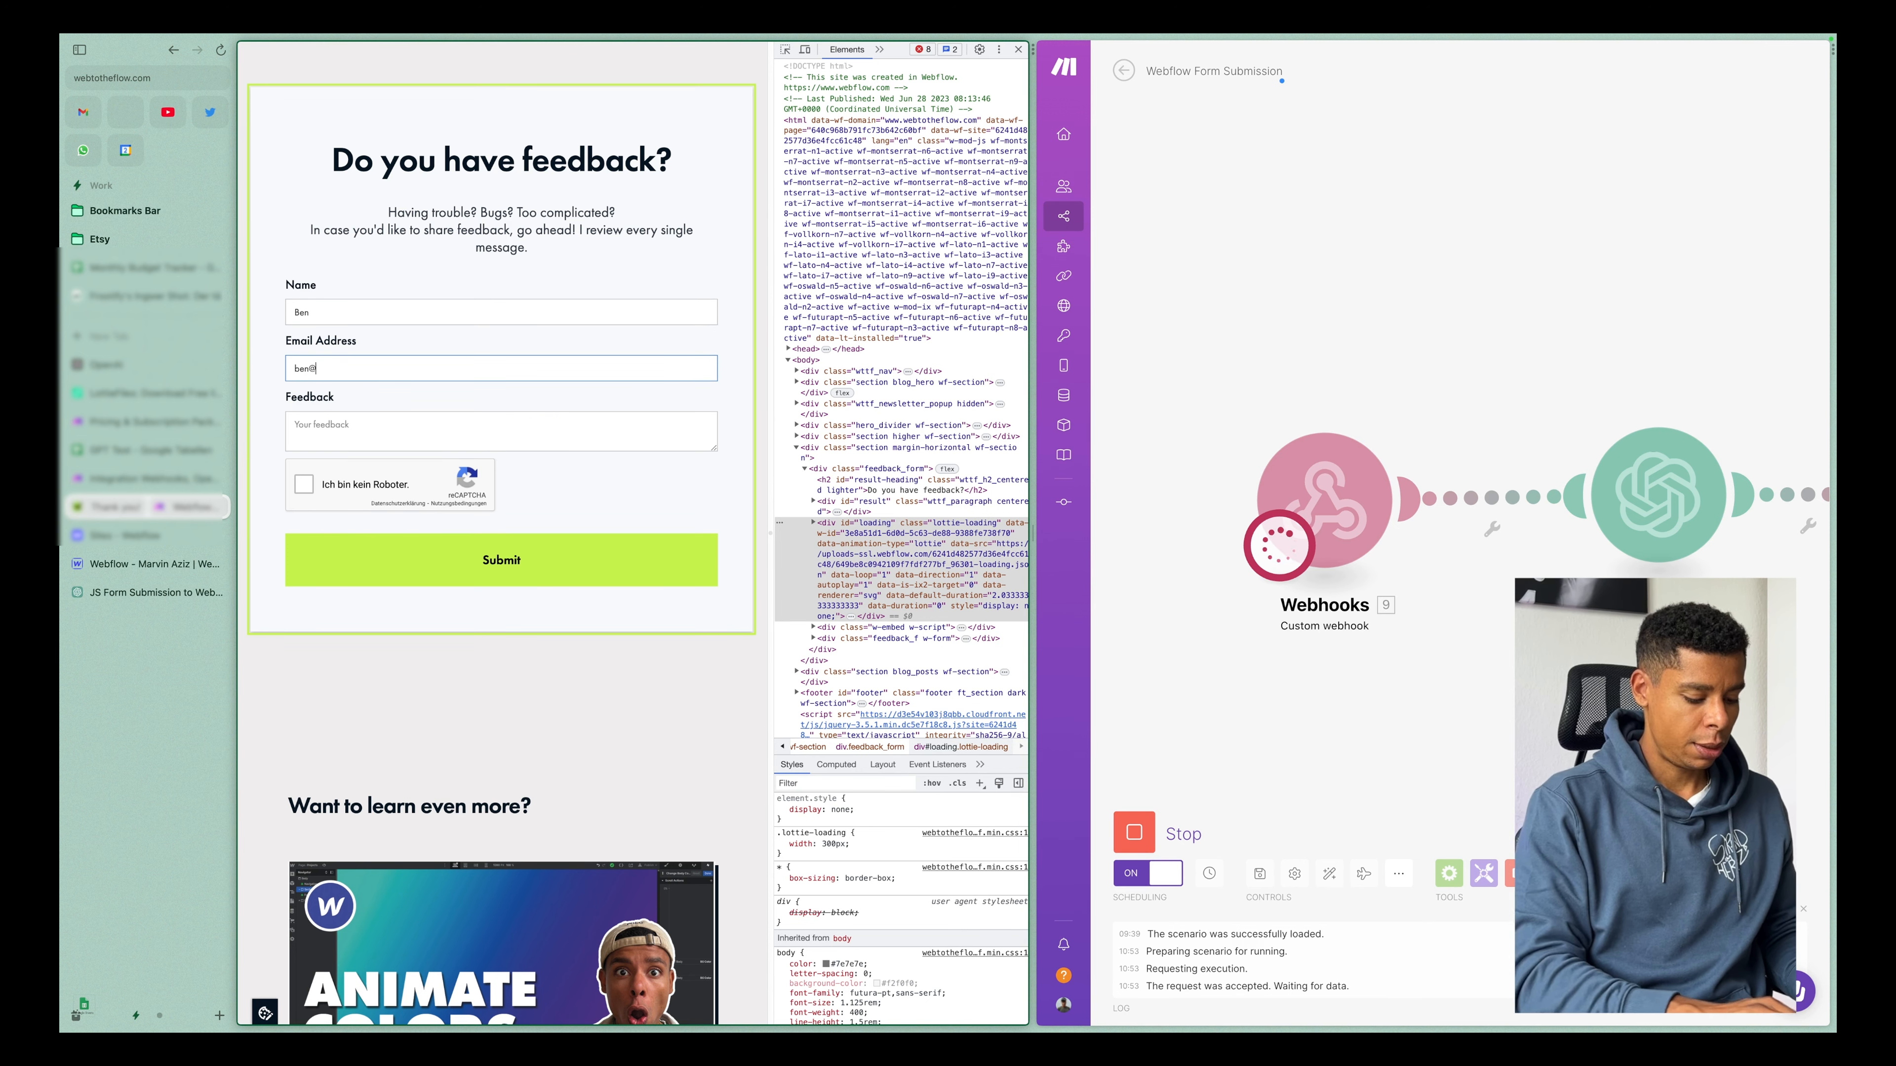
text(@ben.com)
key(Tab)
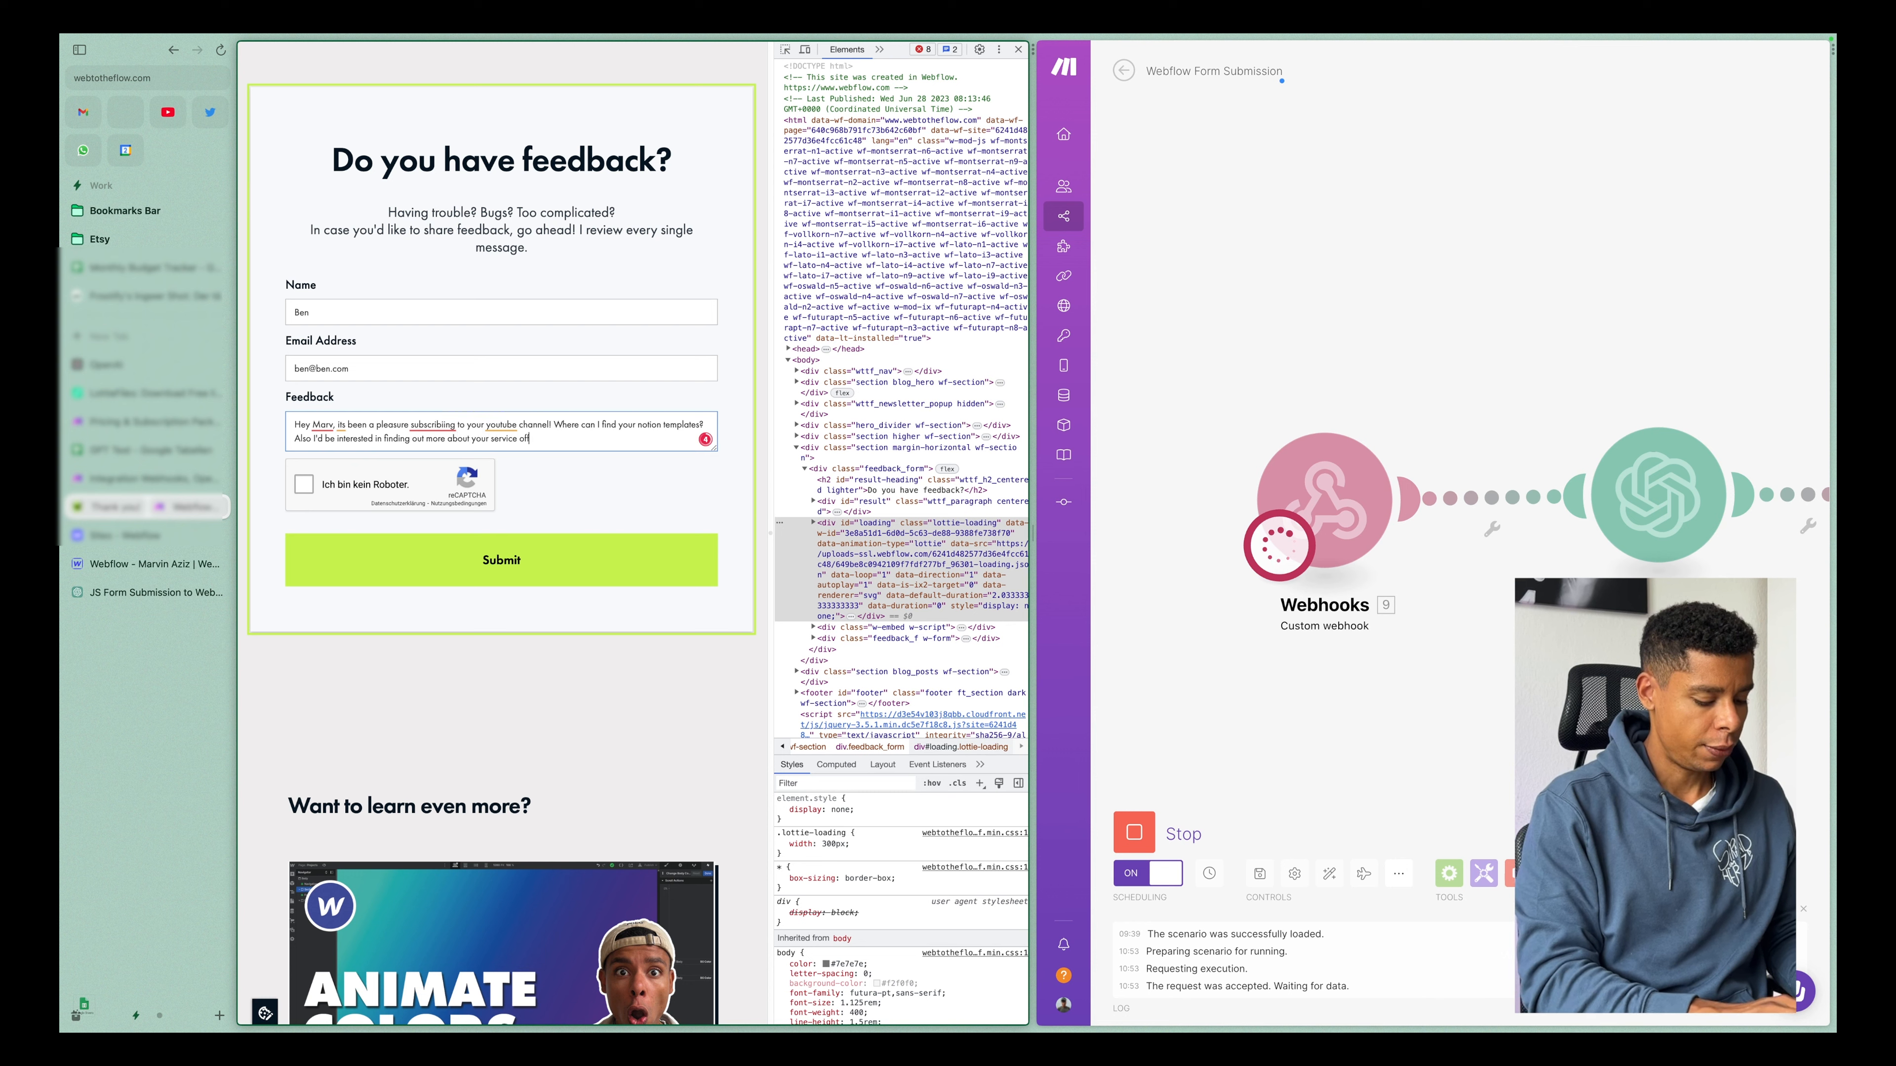
text(ers. Thanks!)
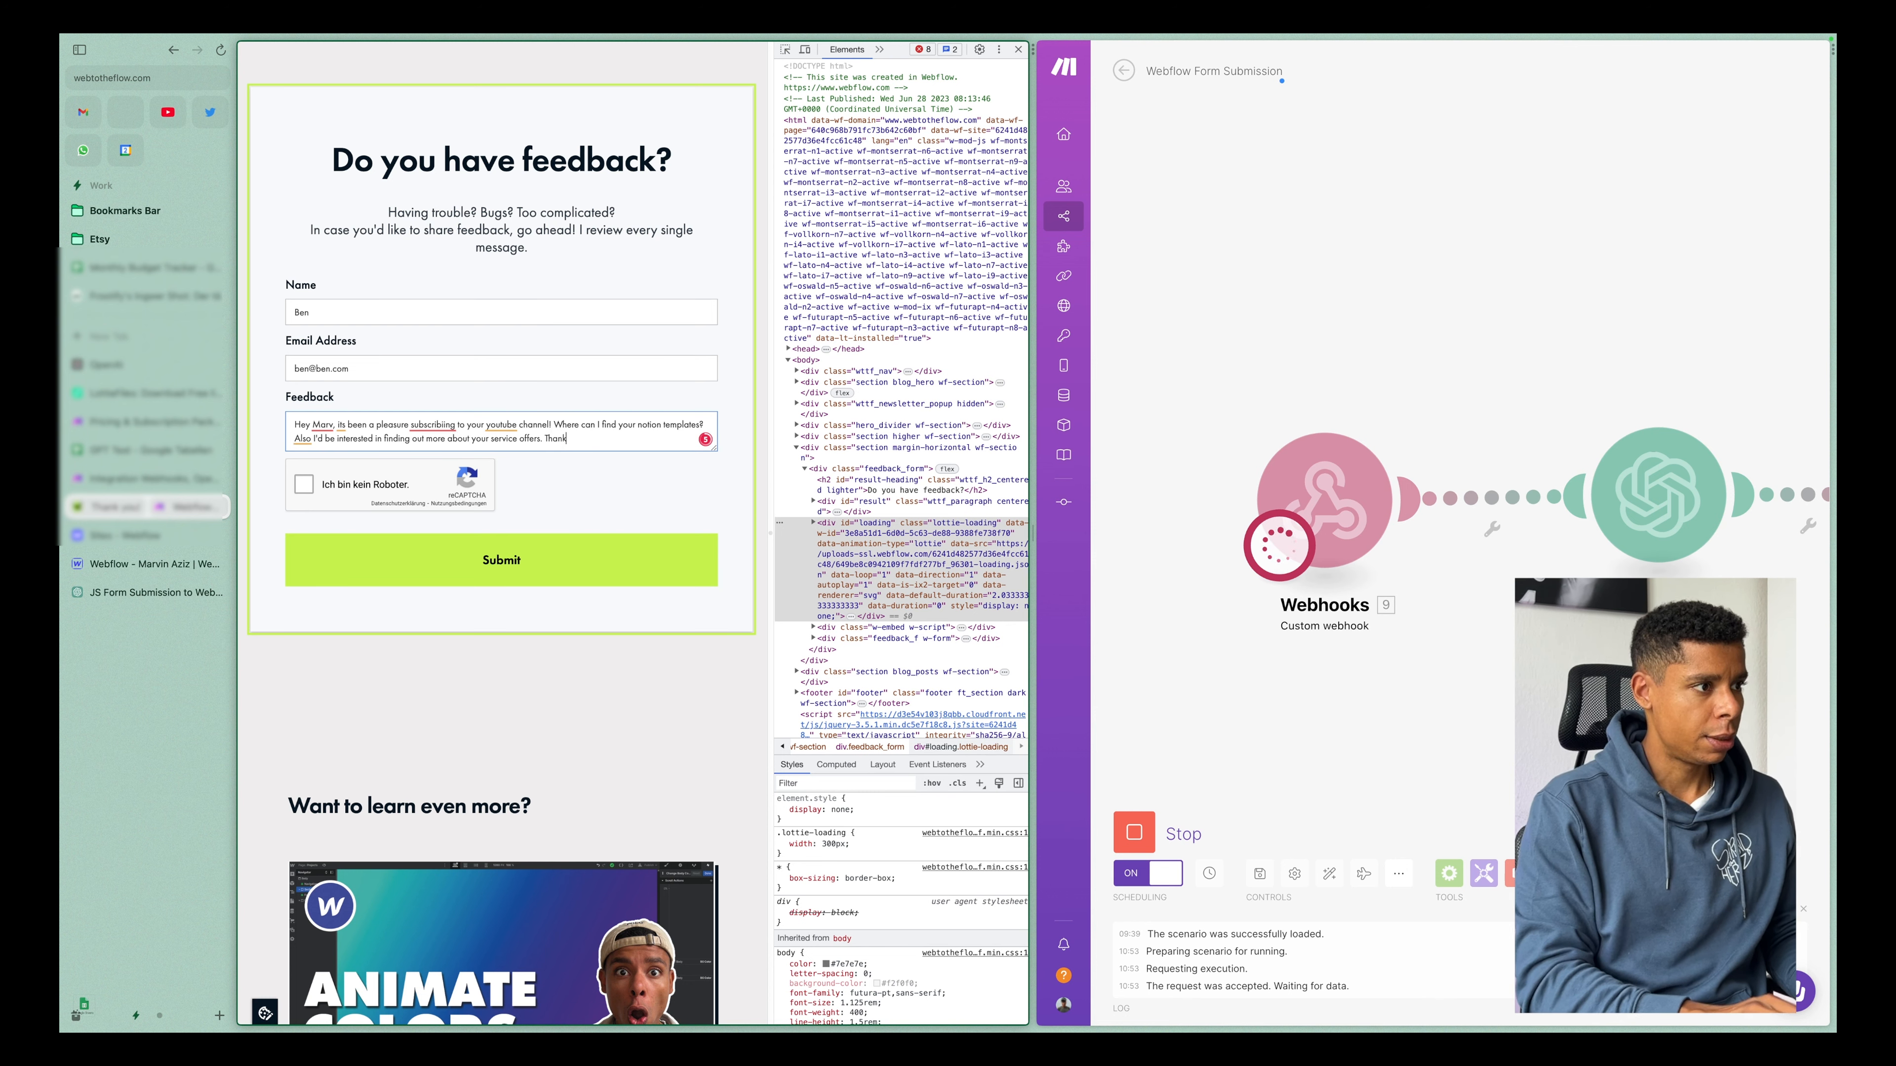
click(485, 570)
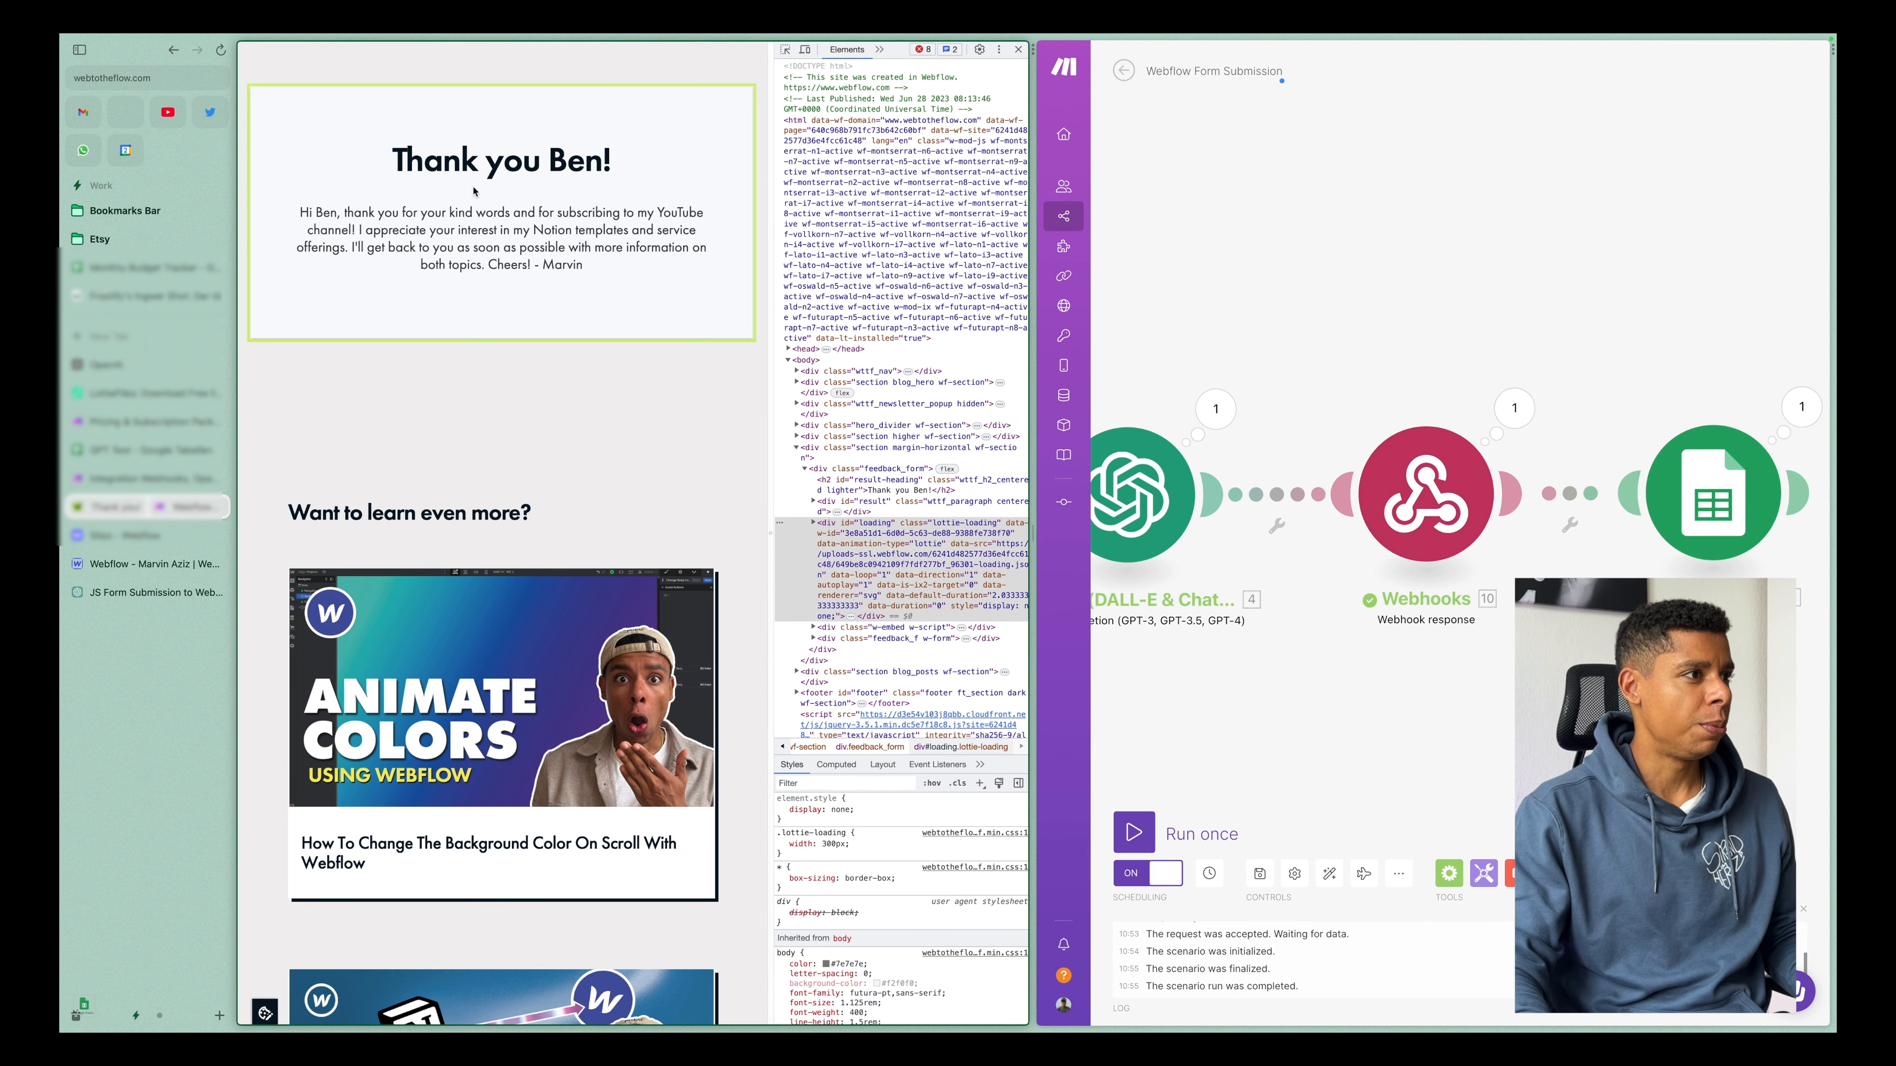
Read the thank-you heading and the AI-generated reply shown in place of the feedback form.
drag(390, 154, 622, 206)
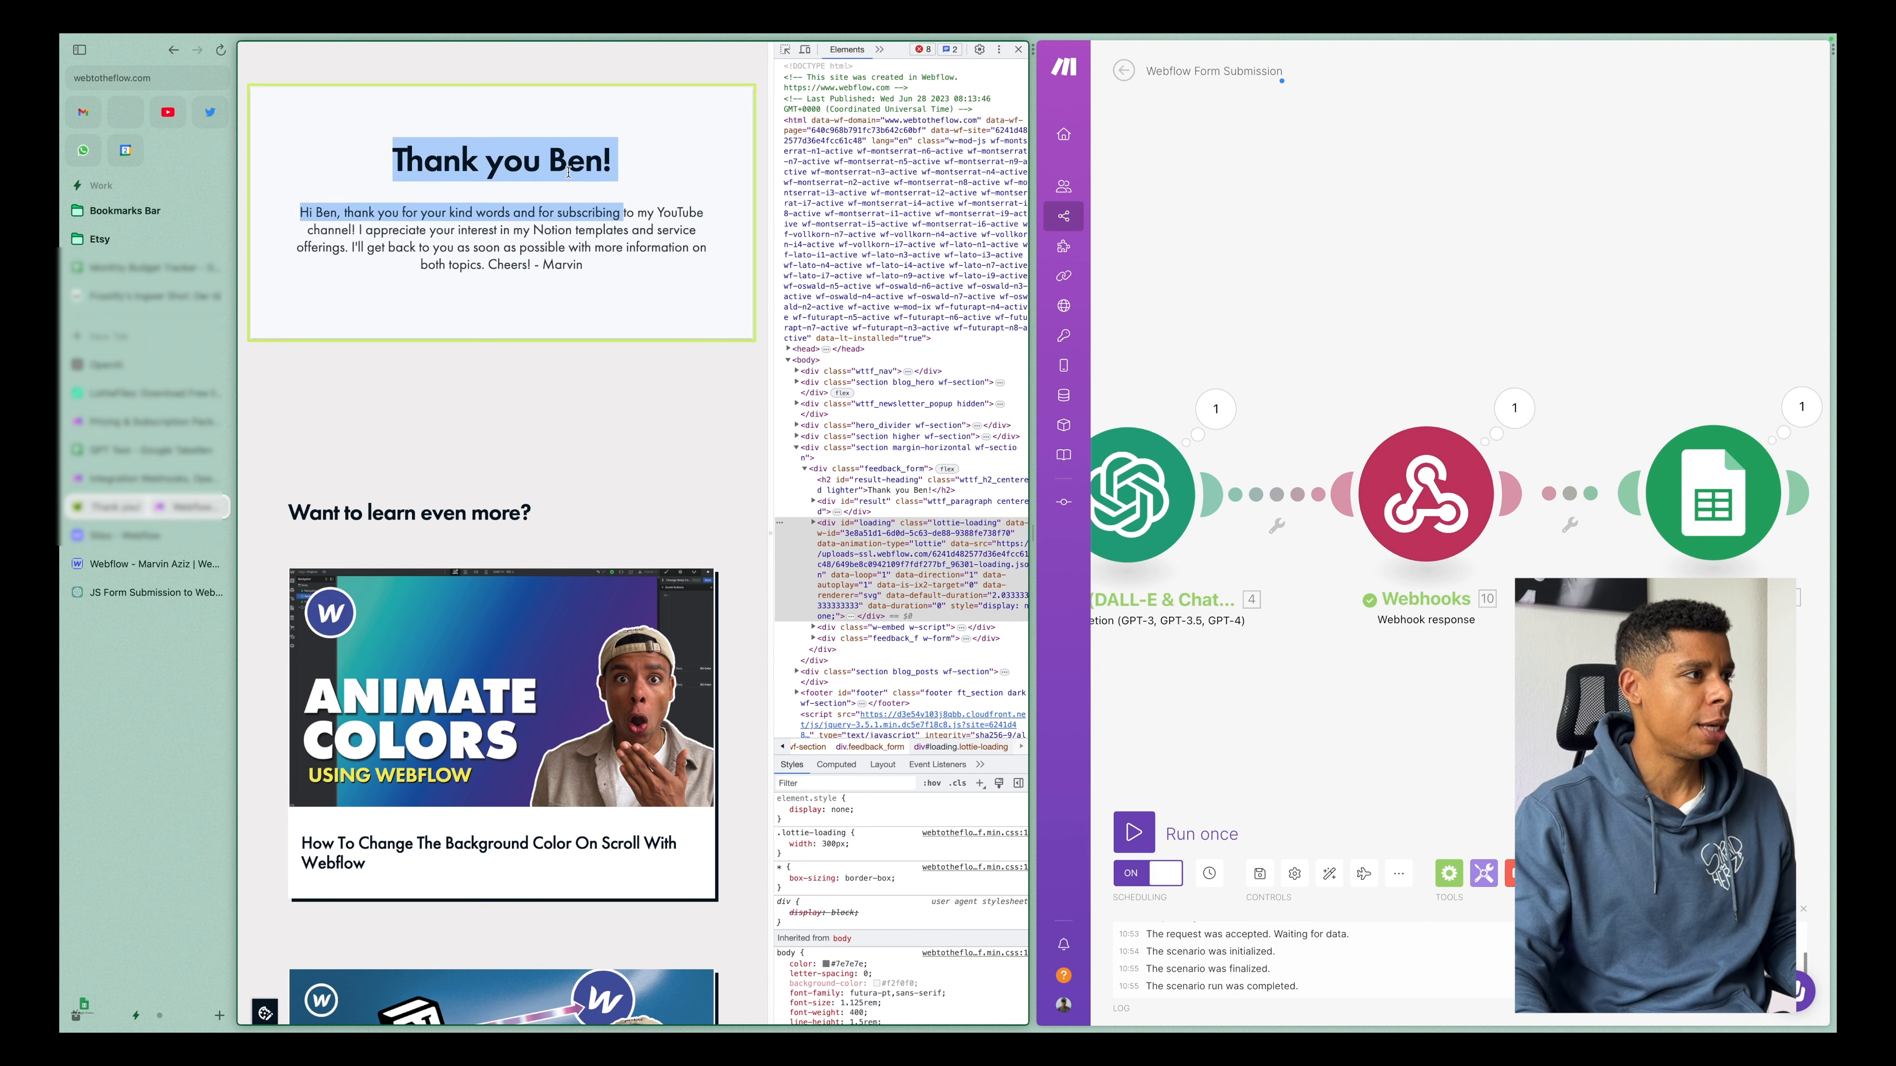
click(368, 215)
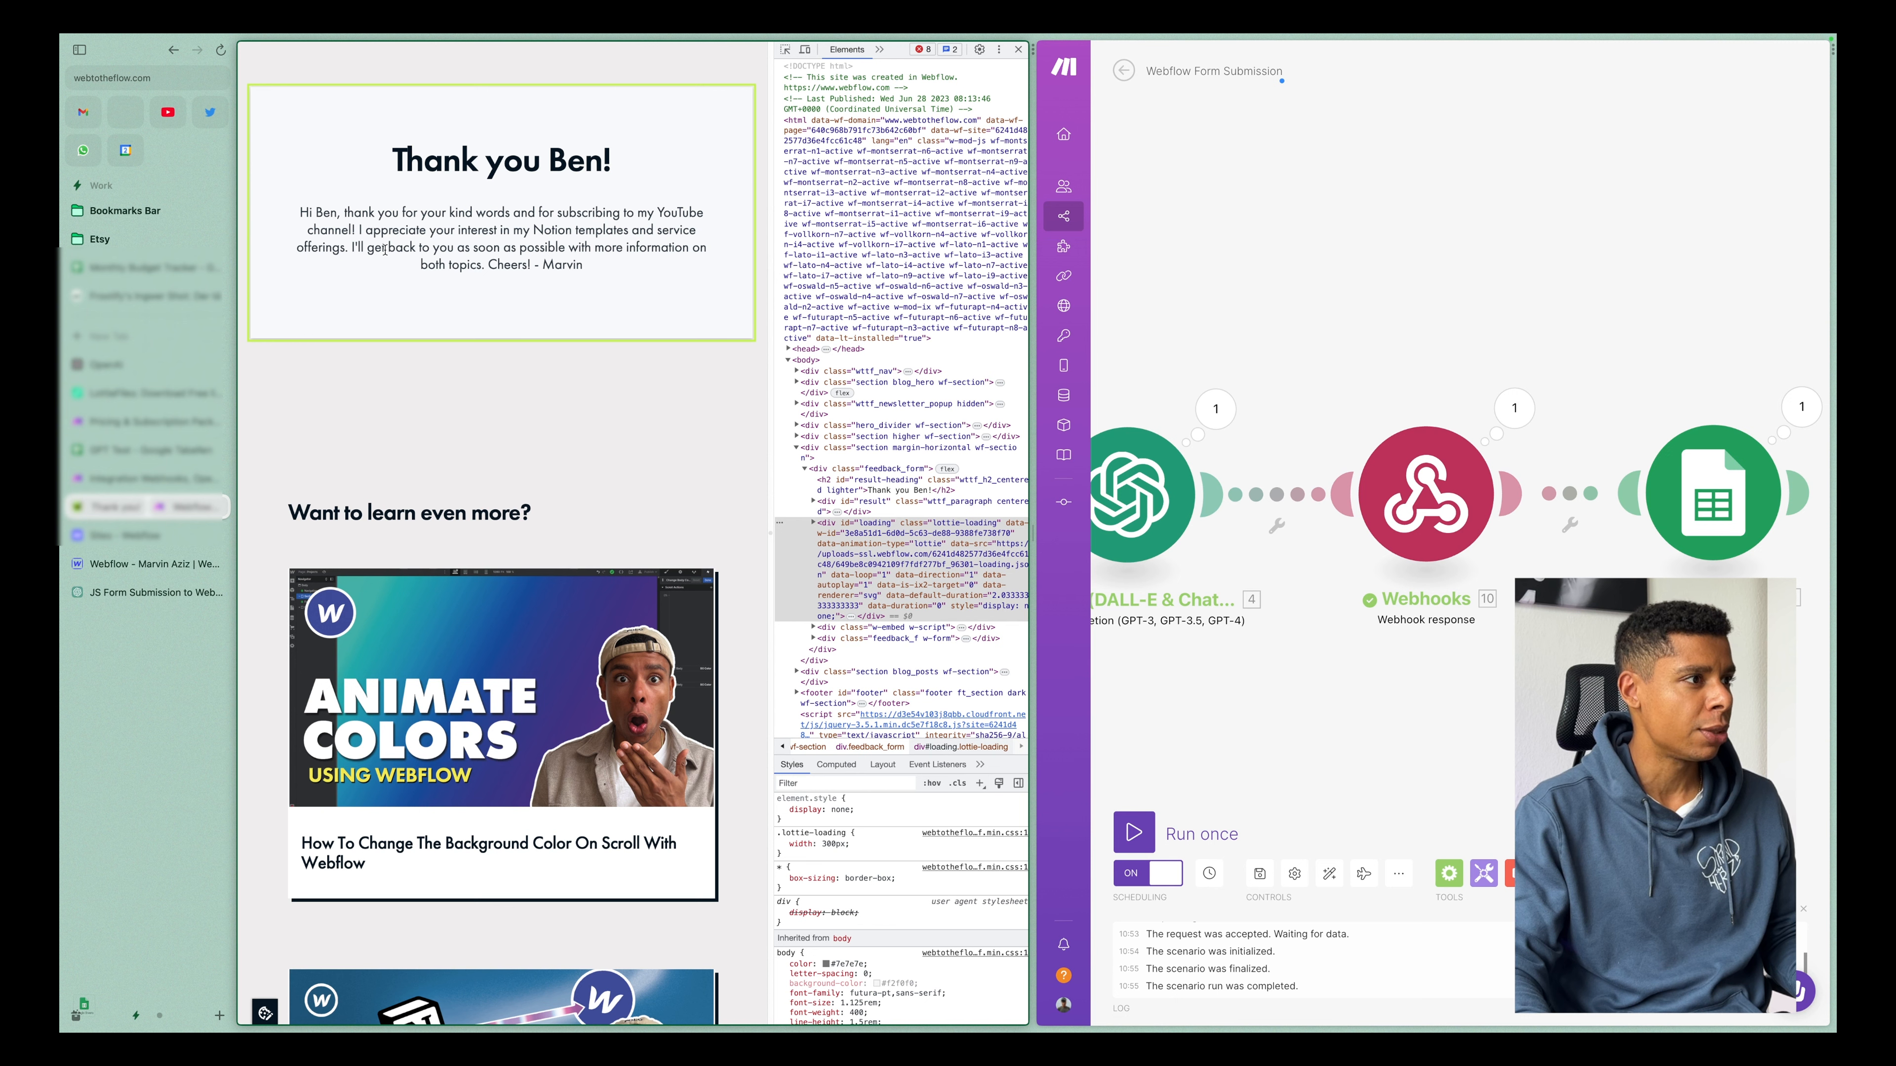
drag(384, 250, 651, 266)
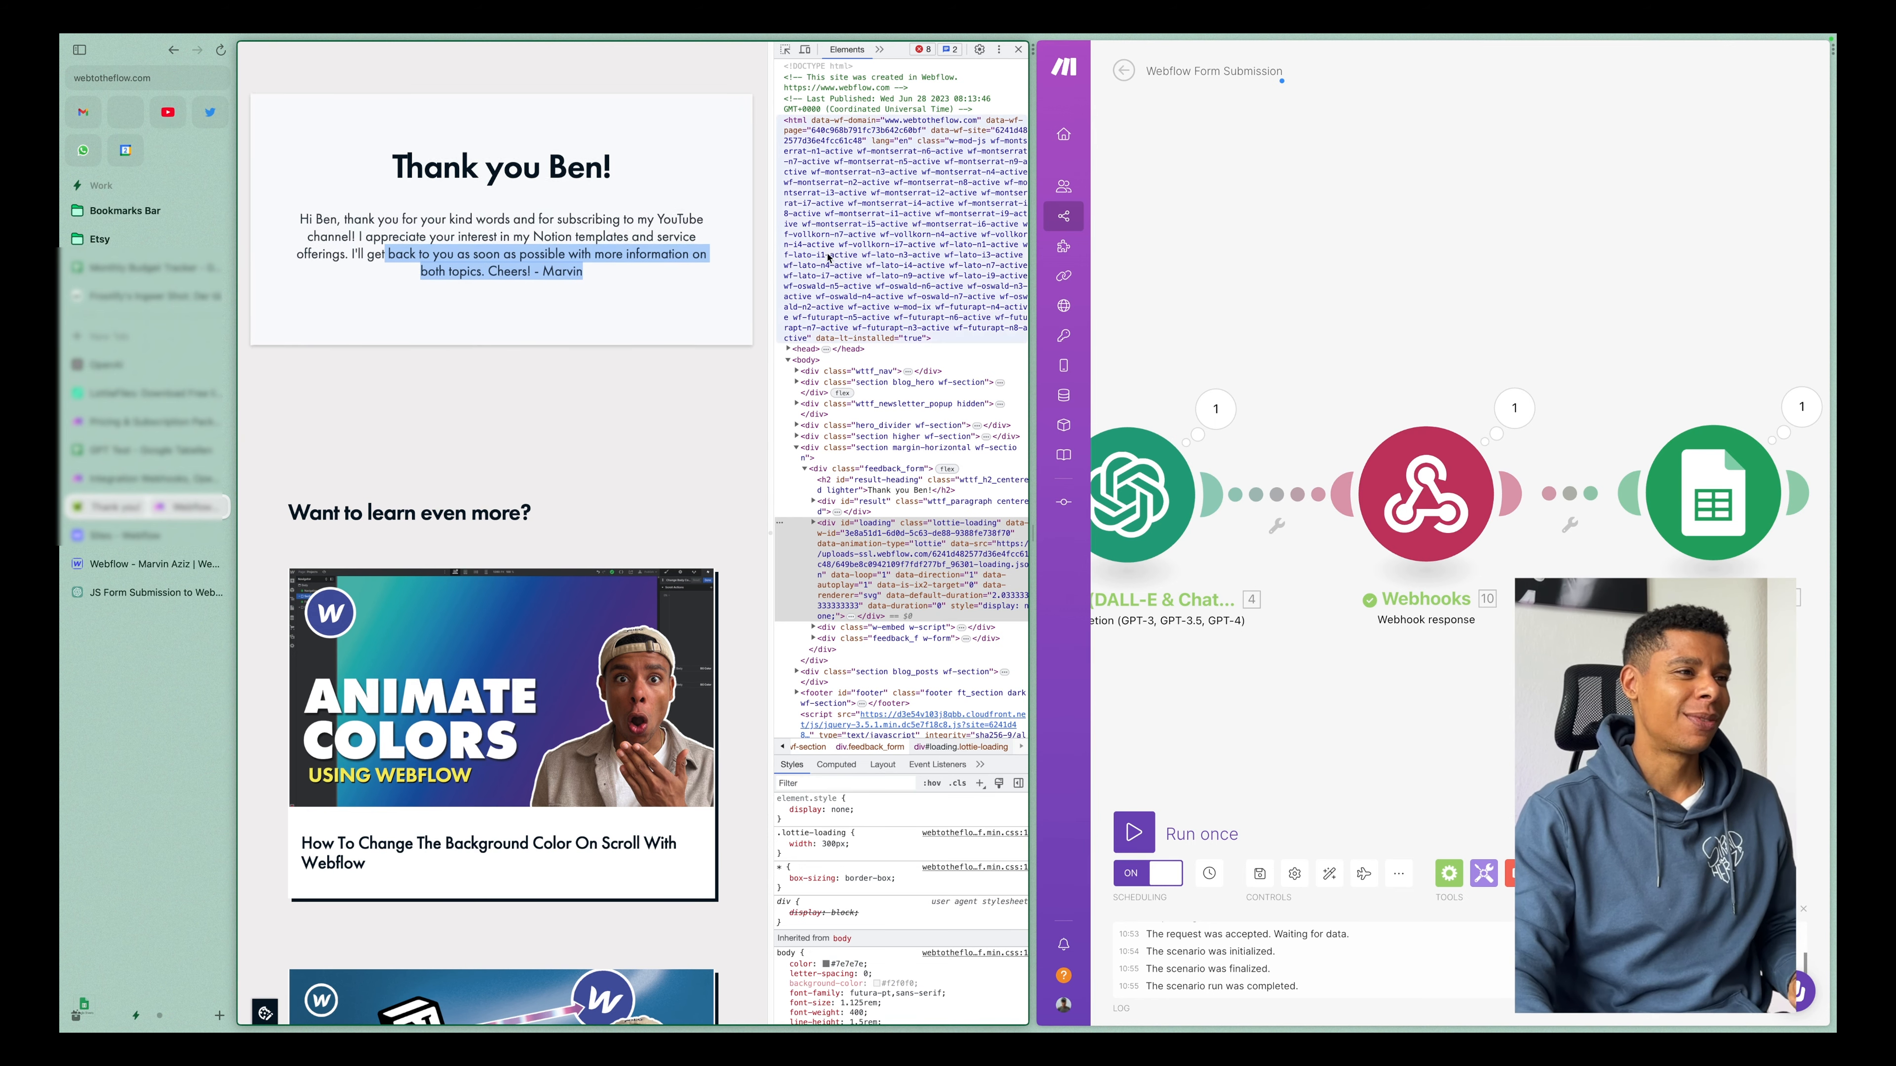
click(575, 381)
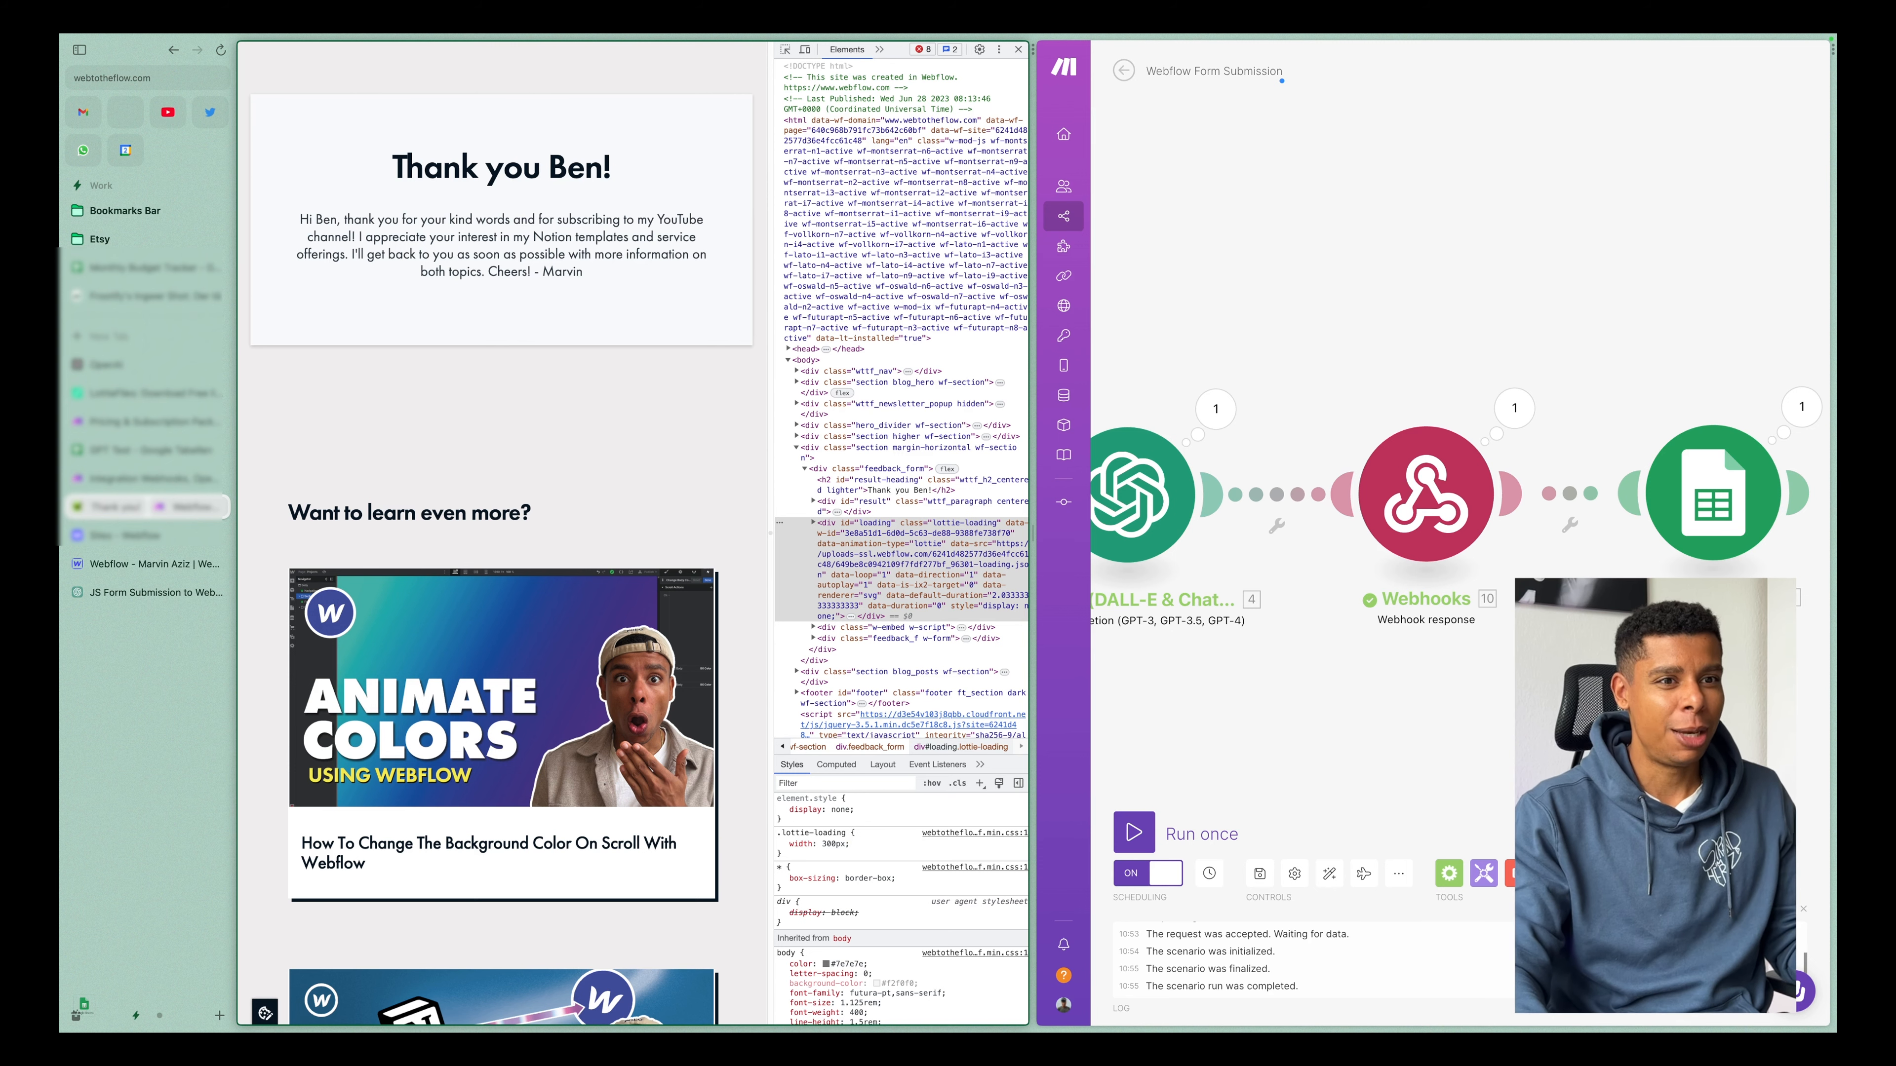
Inspect the Google Sheets module's run details, expanding the input Values and the output Updates of Operation 1.
drag(1641, 634, 1465, 634)
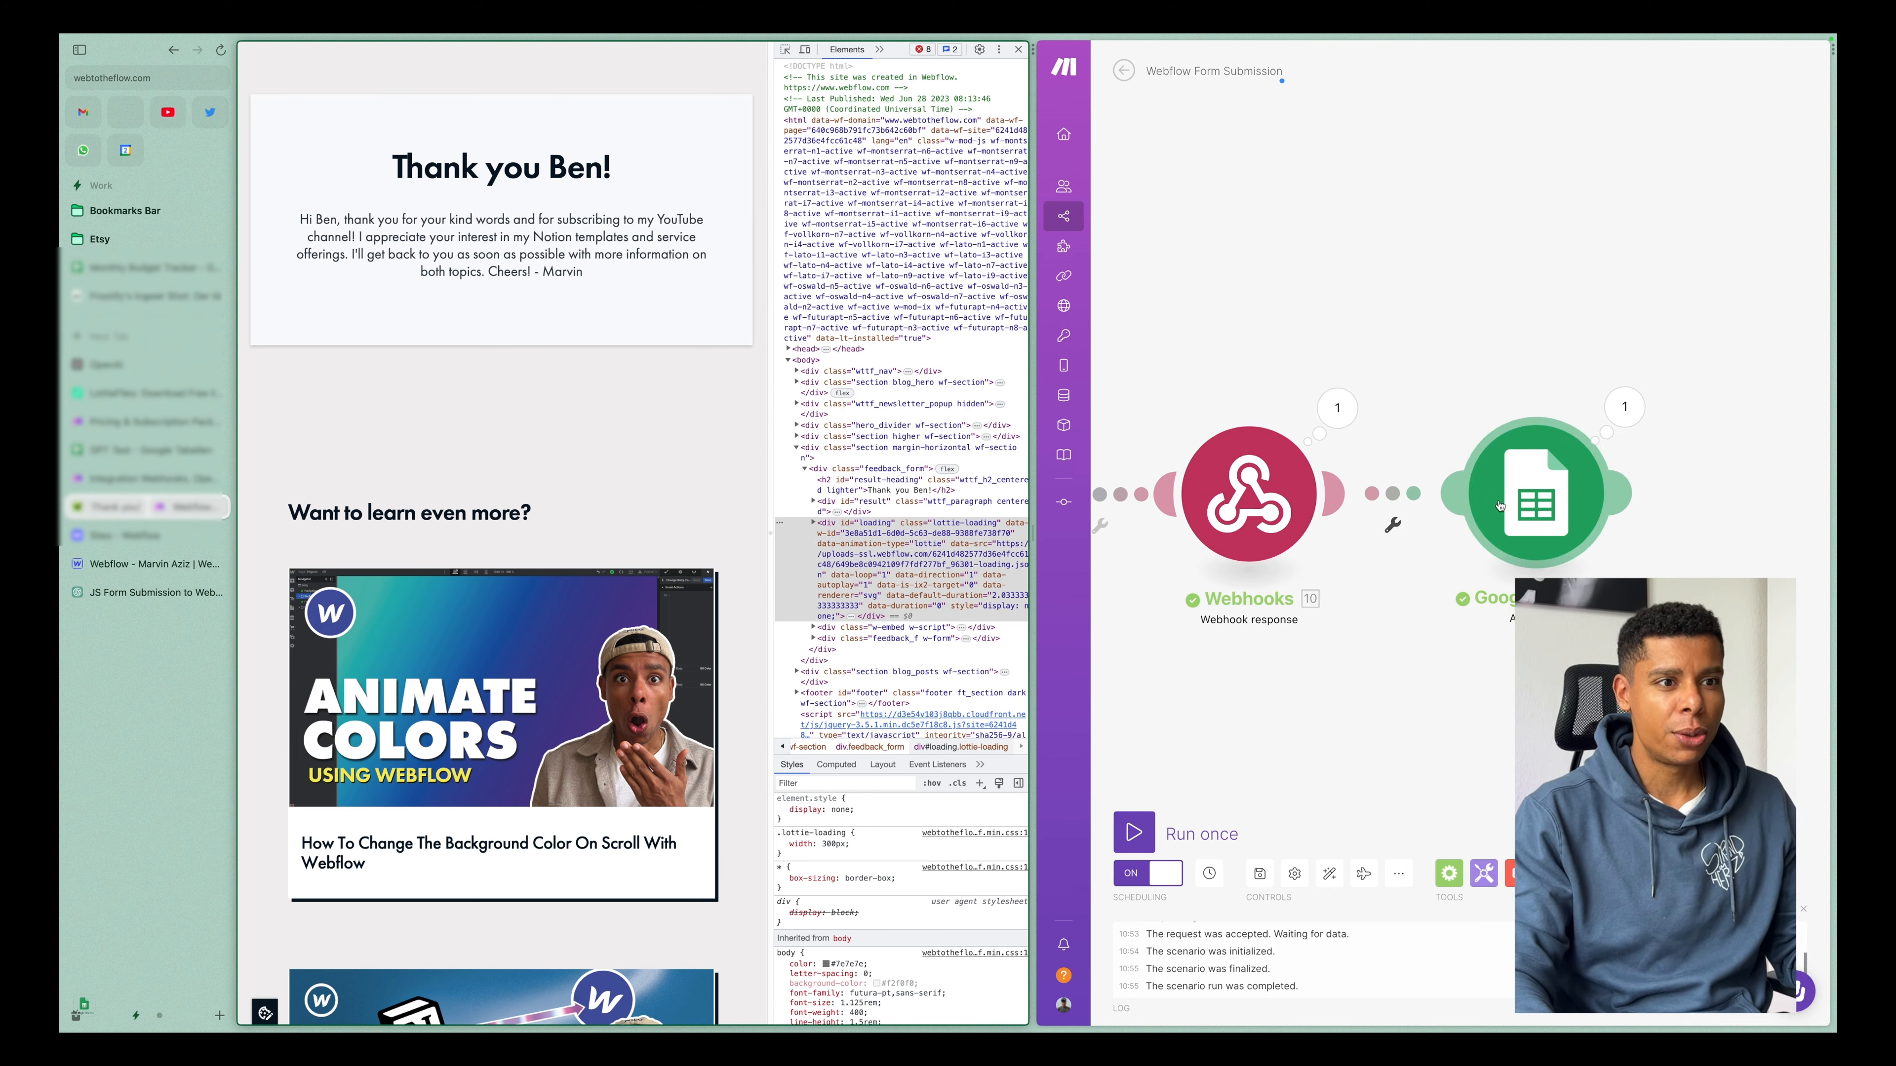
click(1615, 419)
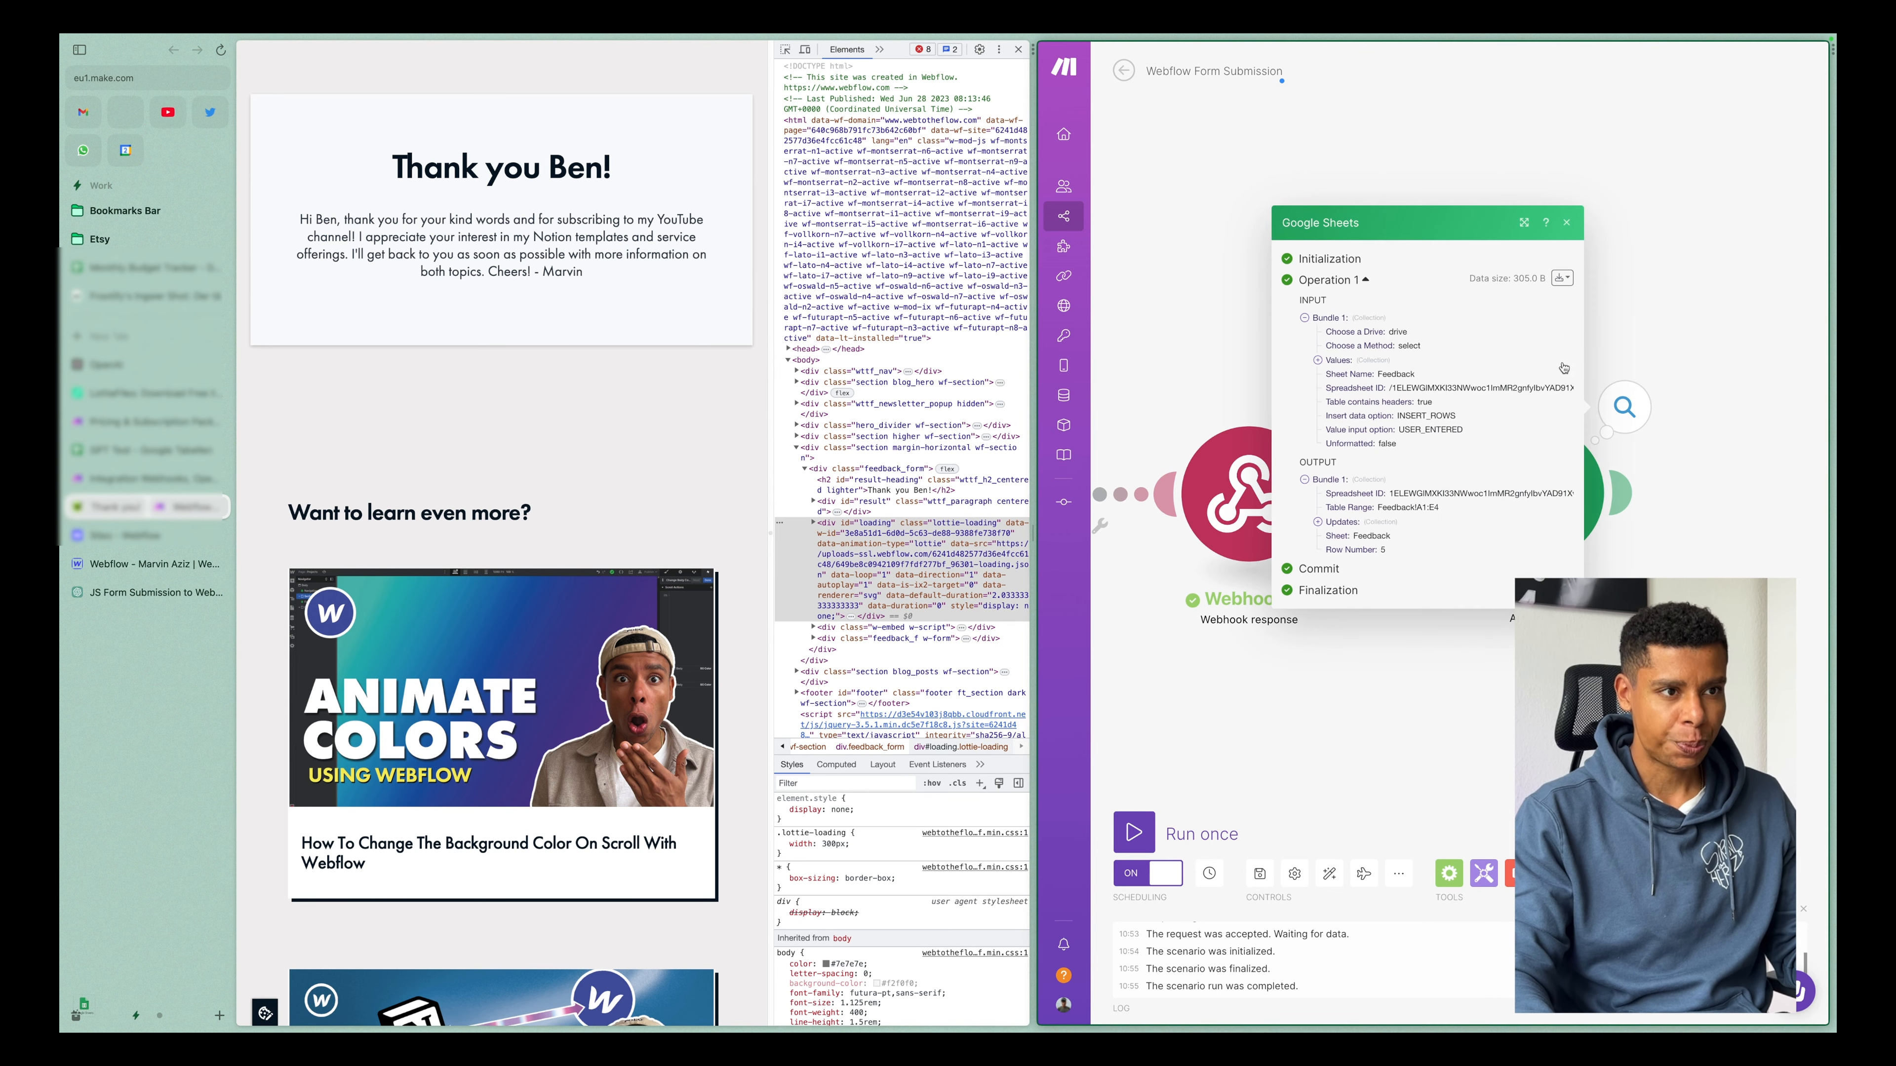
click(1650, 435)
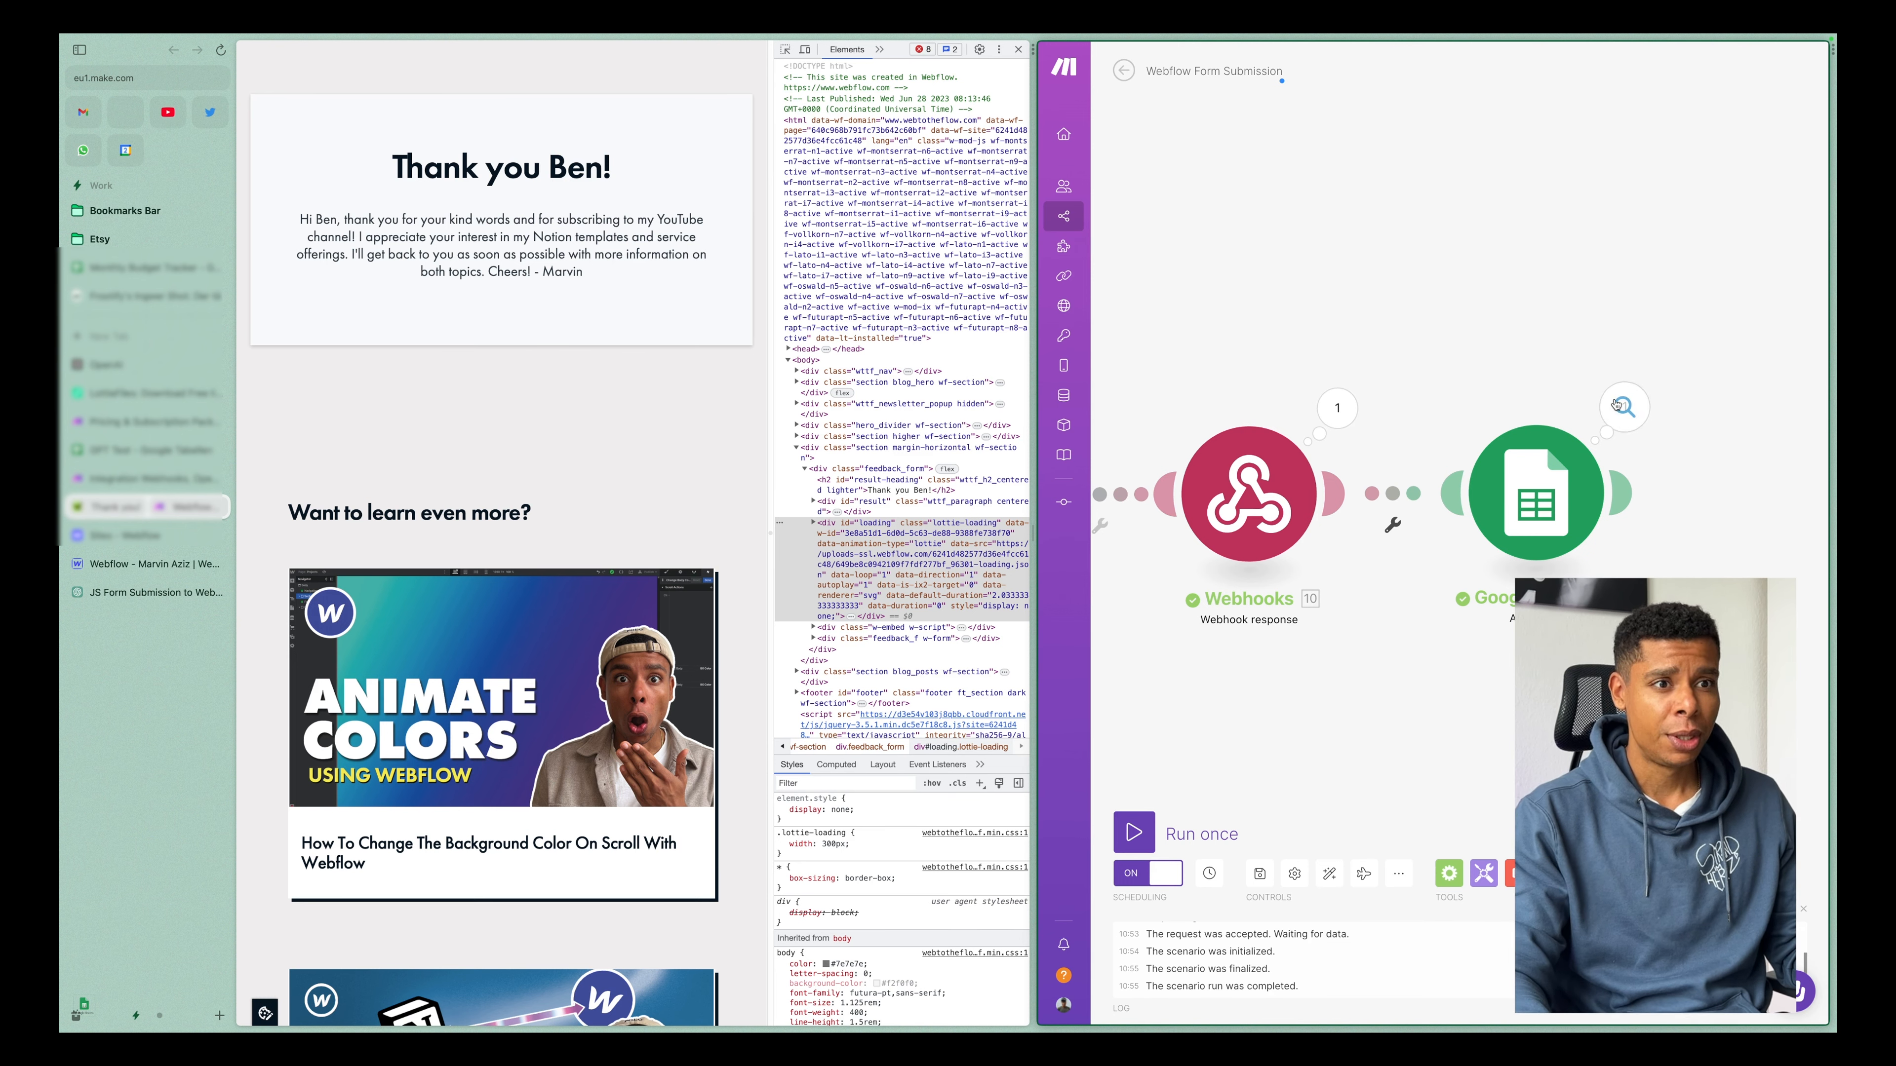
click(1625, 406)
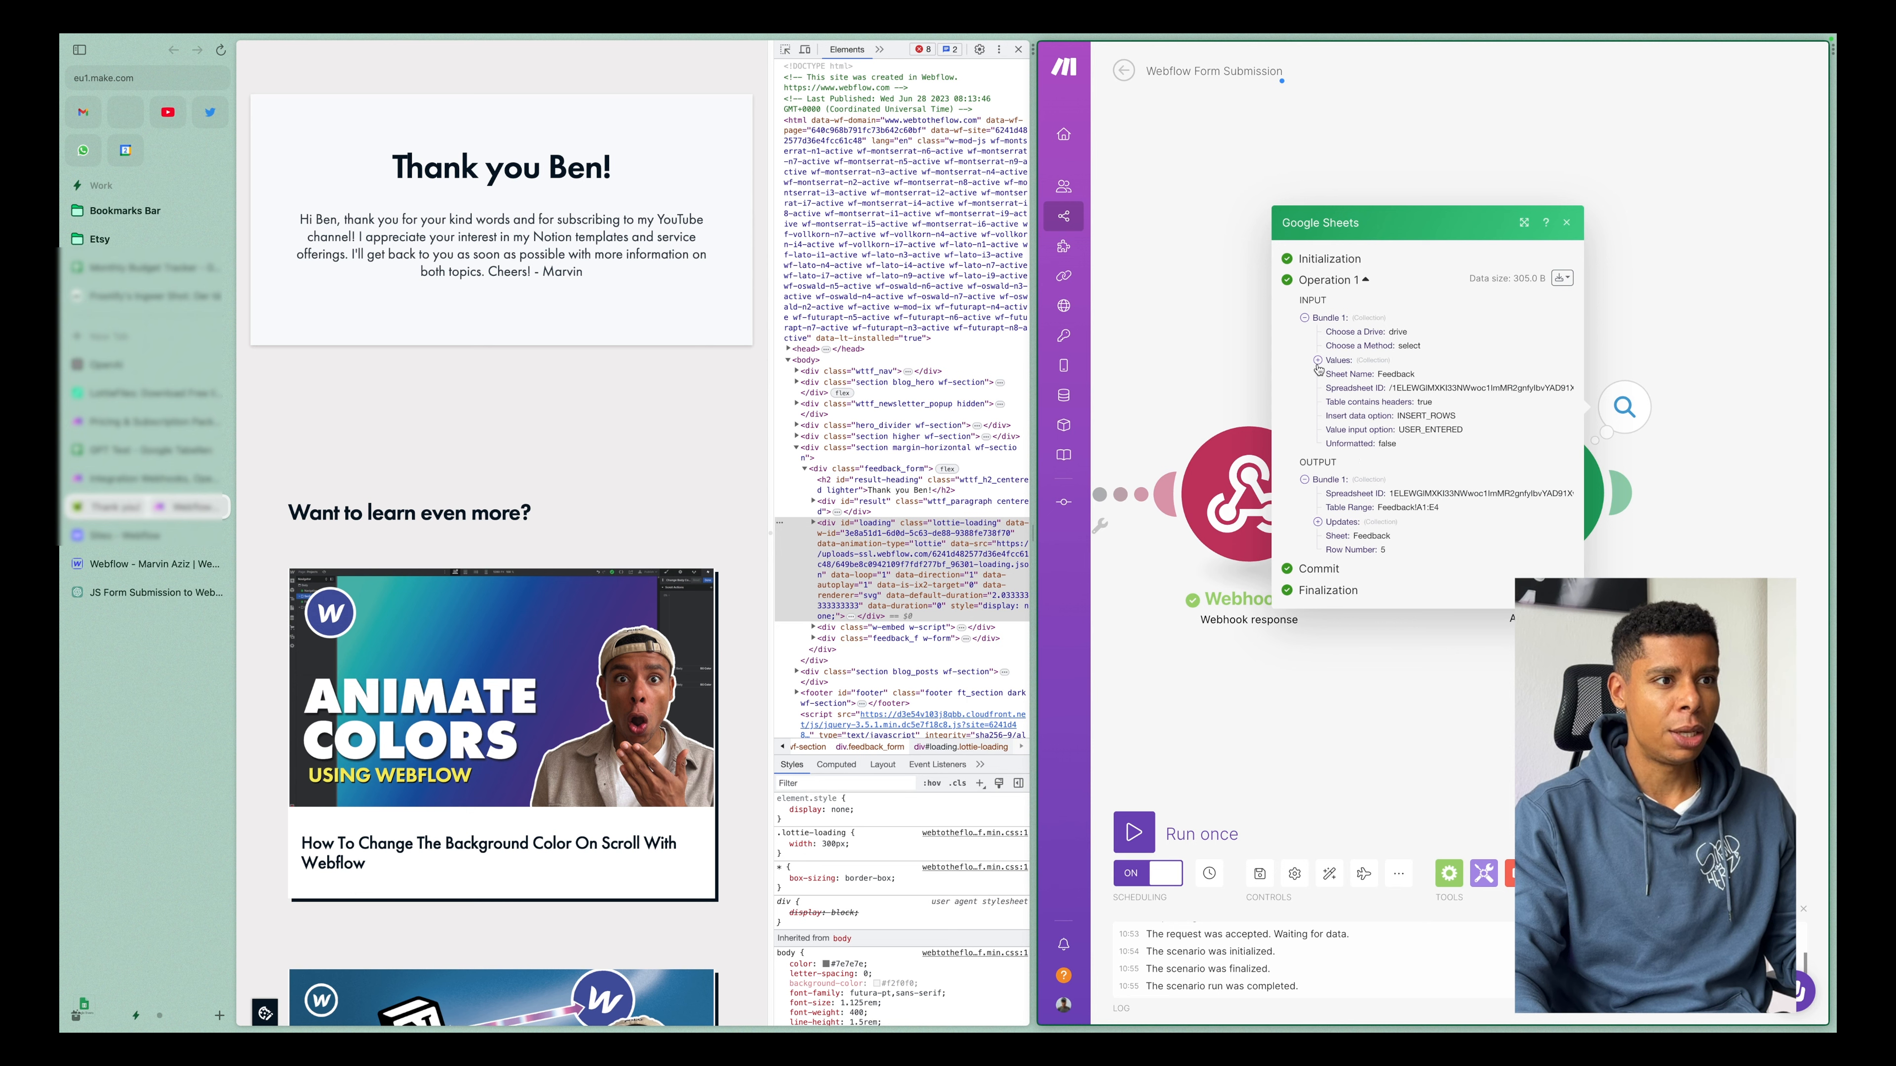
click(1317, 360)
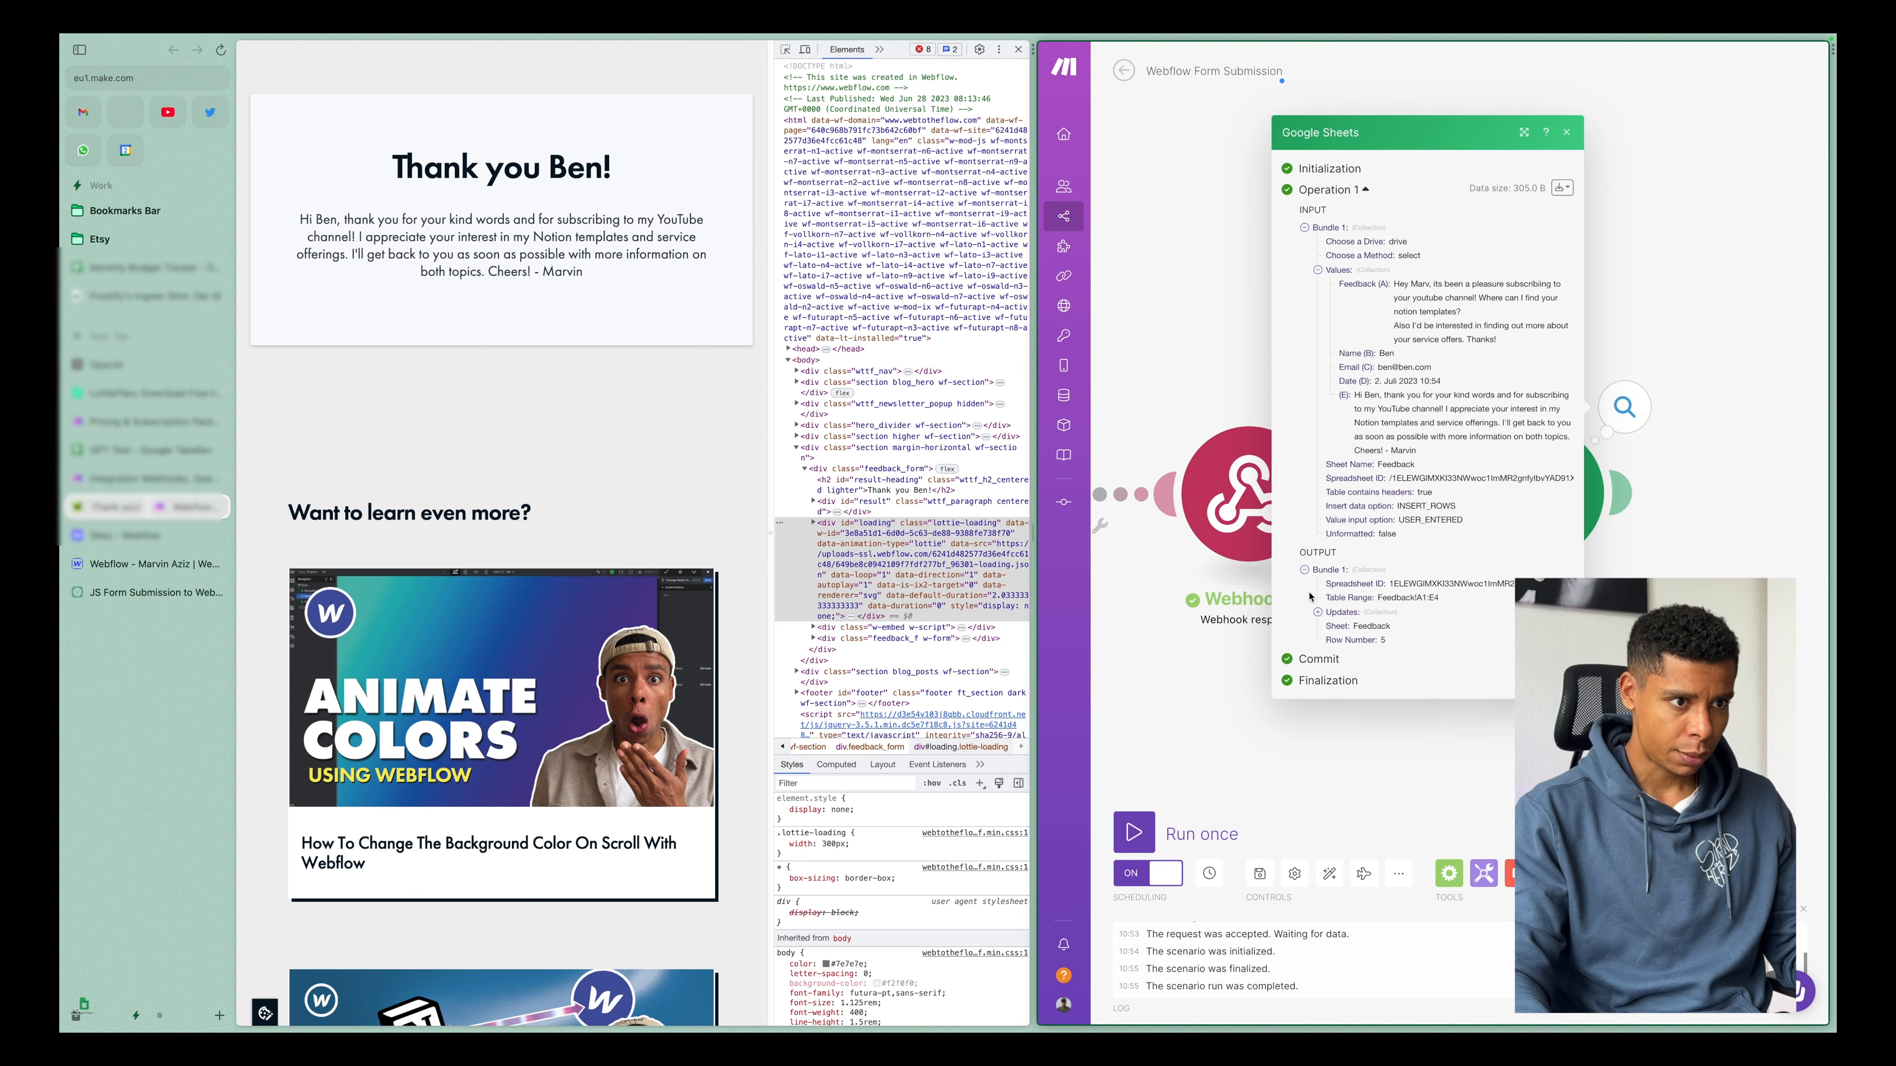
click(1318, 612)
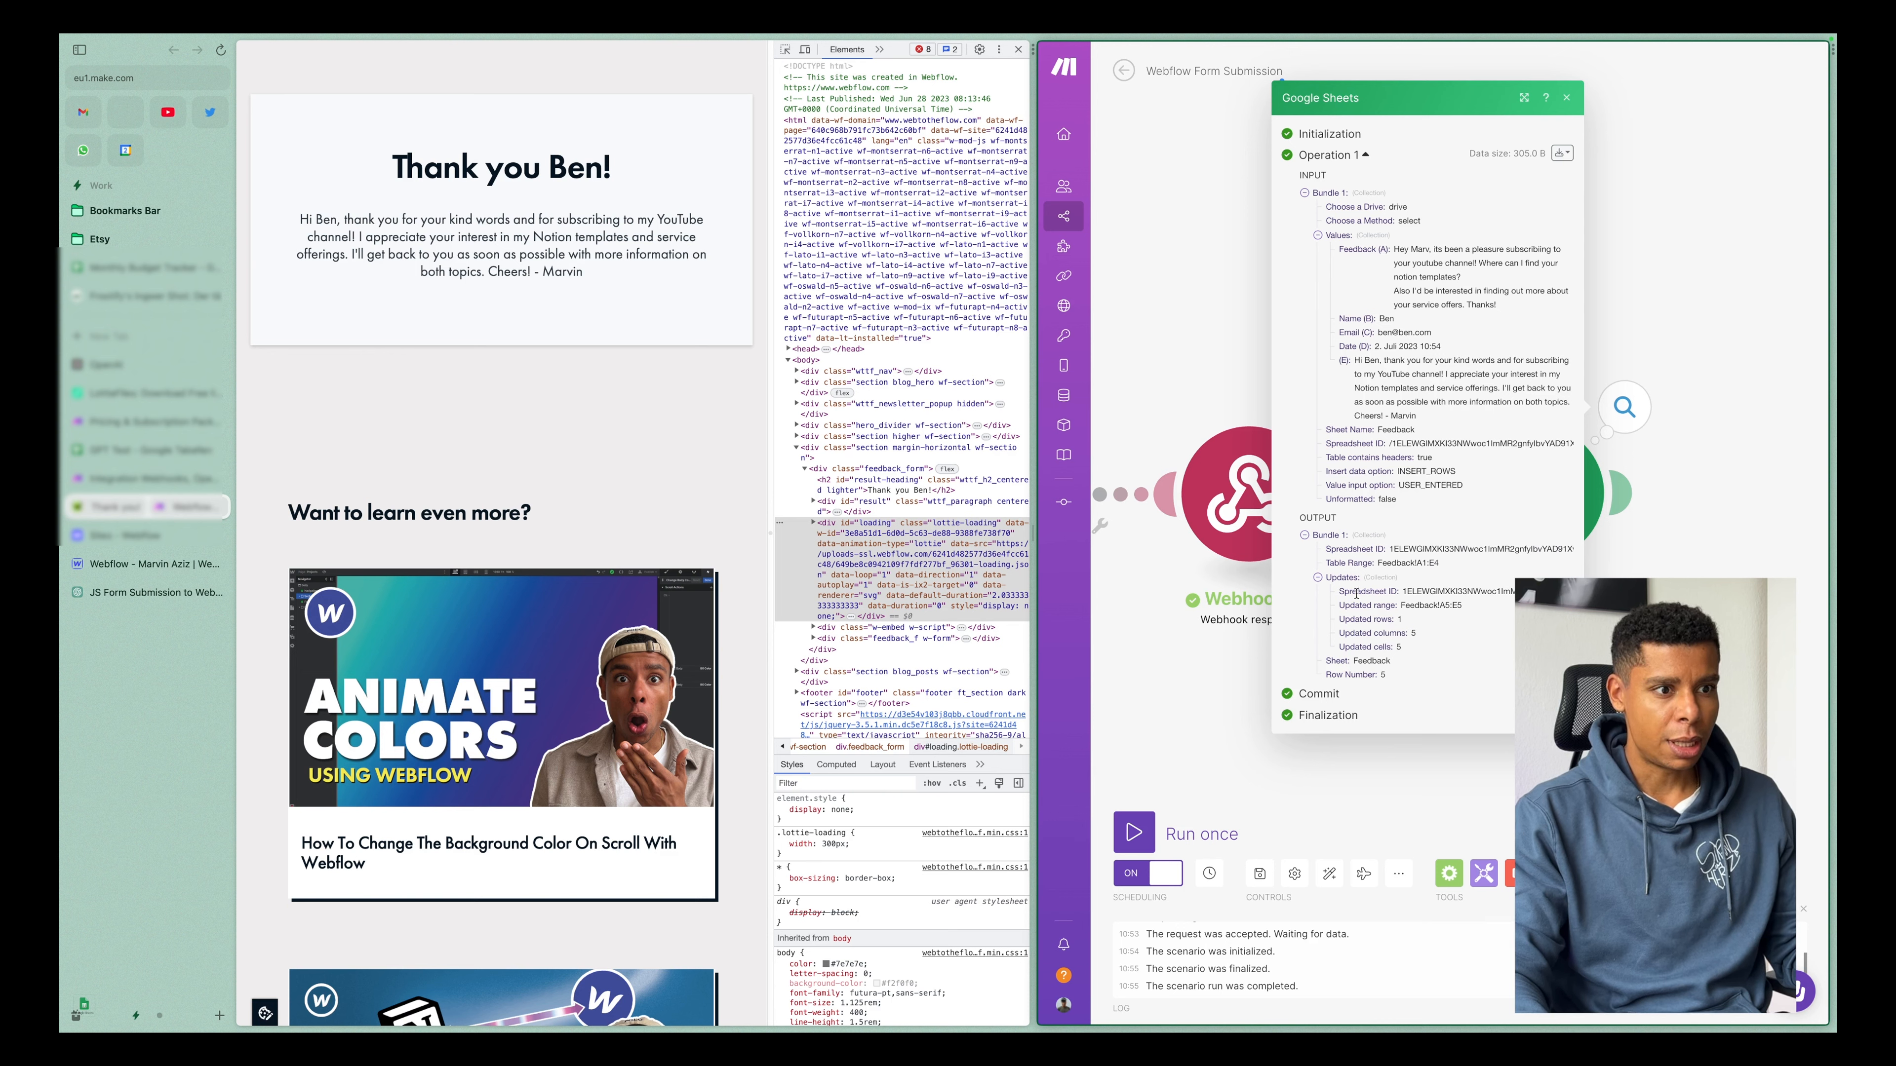
drag(1387, 562, 1391, 632)
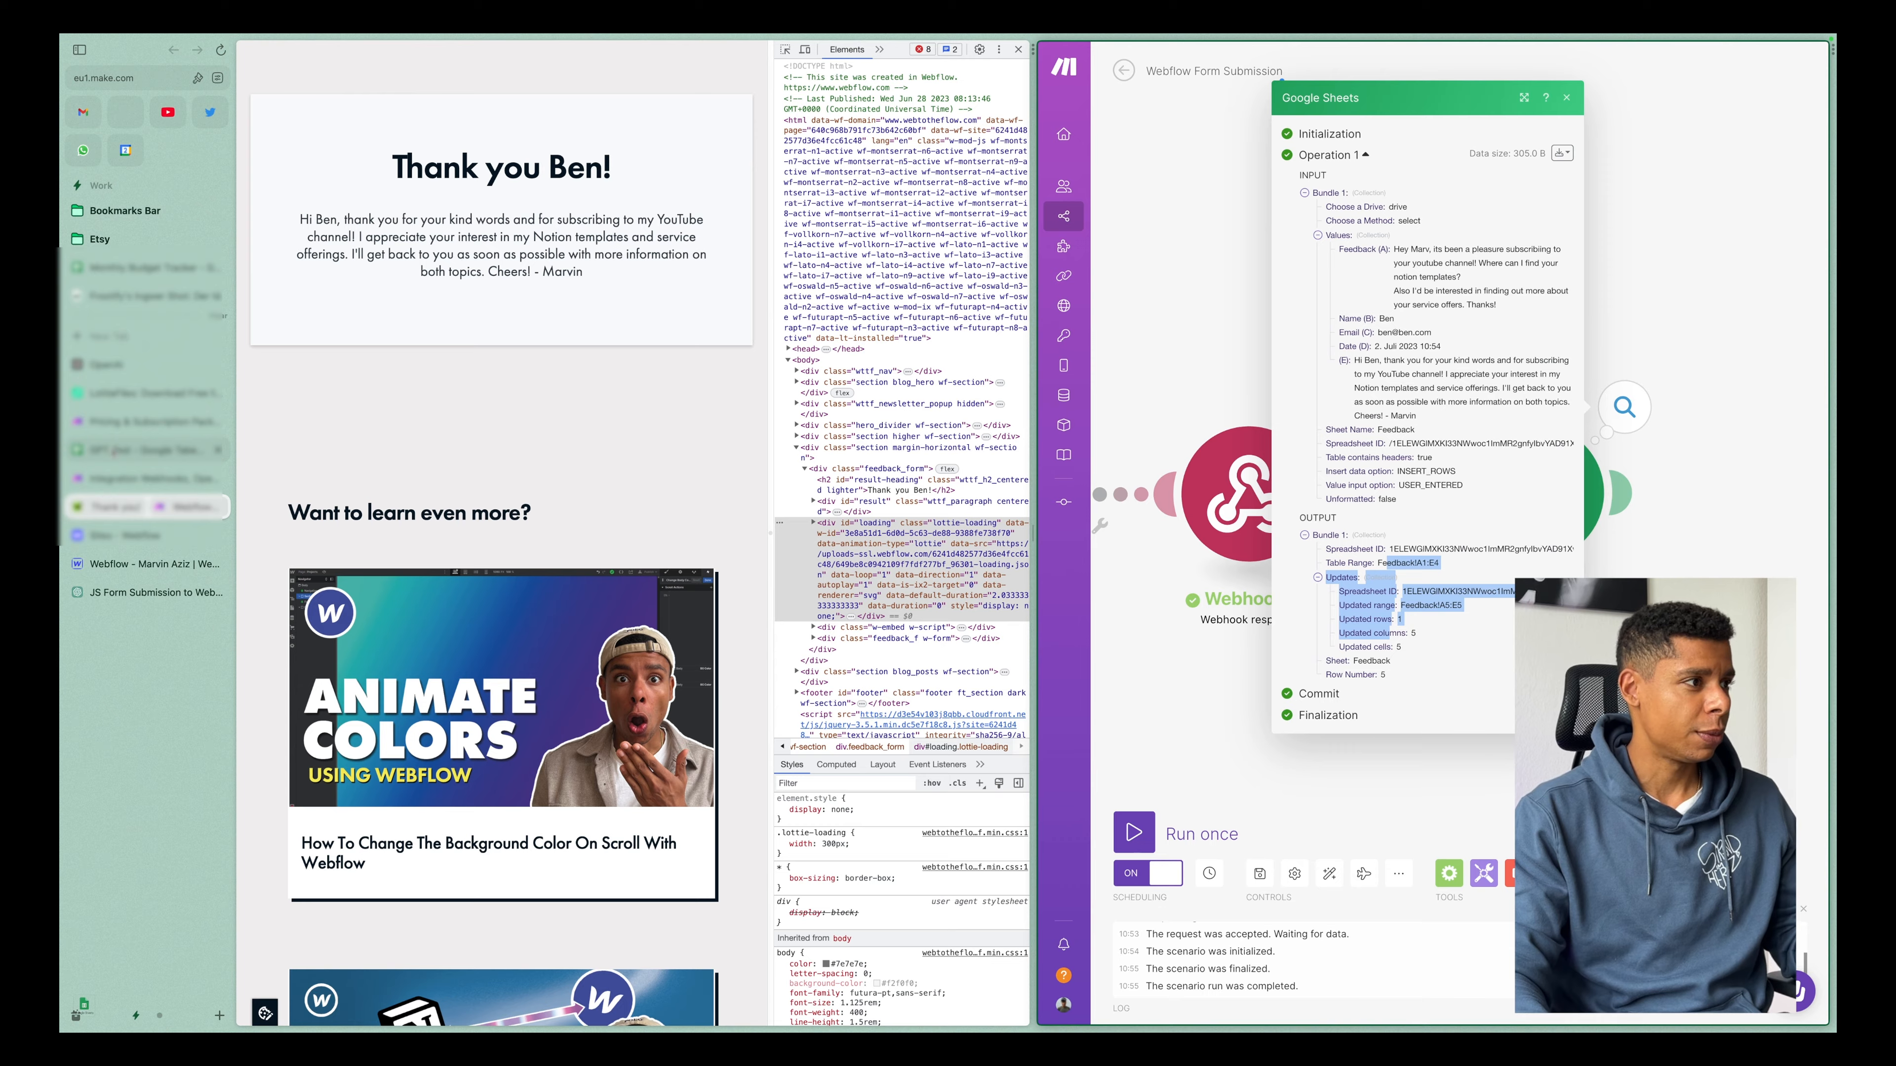
Review the feedback, contact details, date and AI Respons in row 5 of the GPT Test sheet, then close the scenario's Google Sheets run details.
click(147, 449)
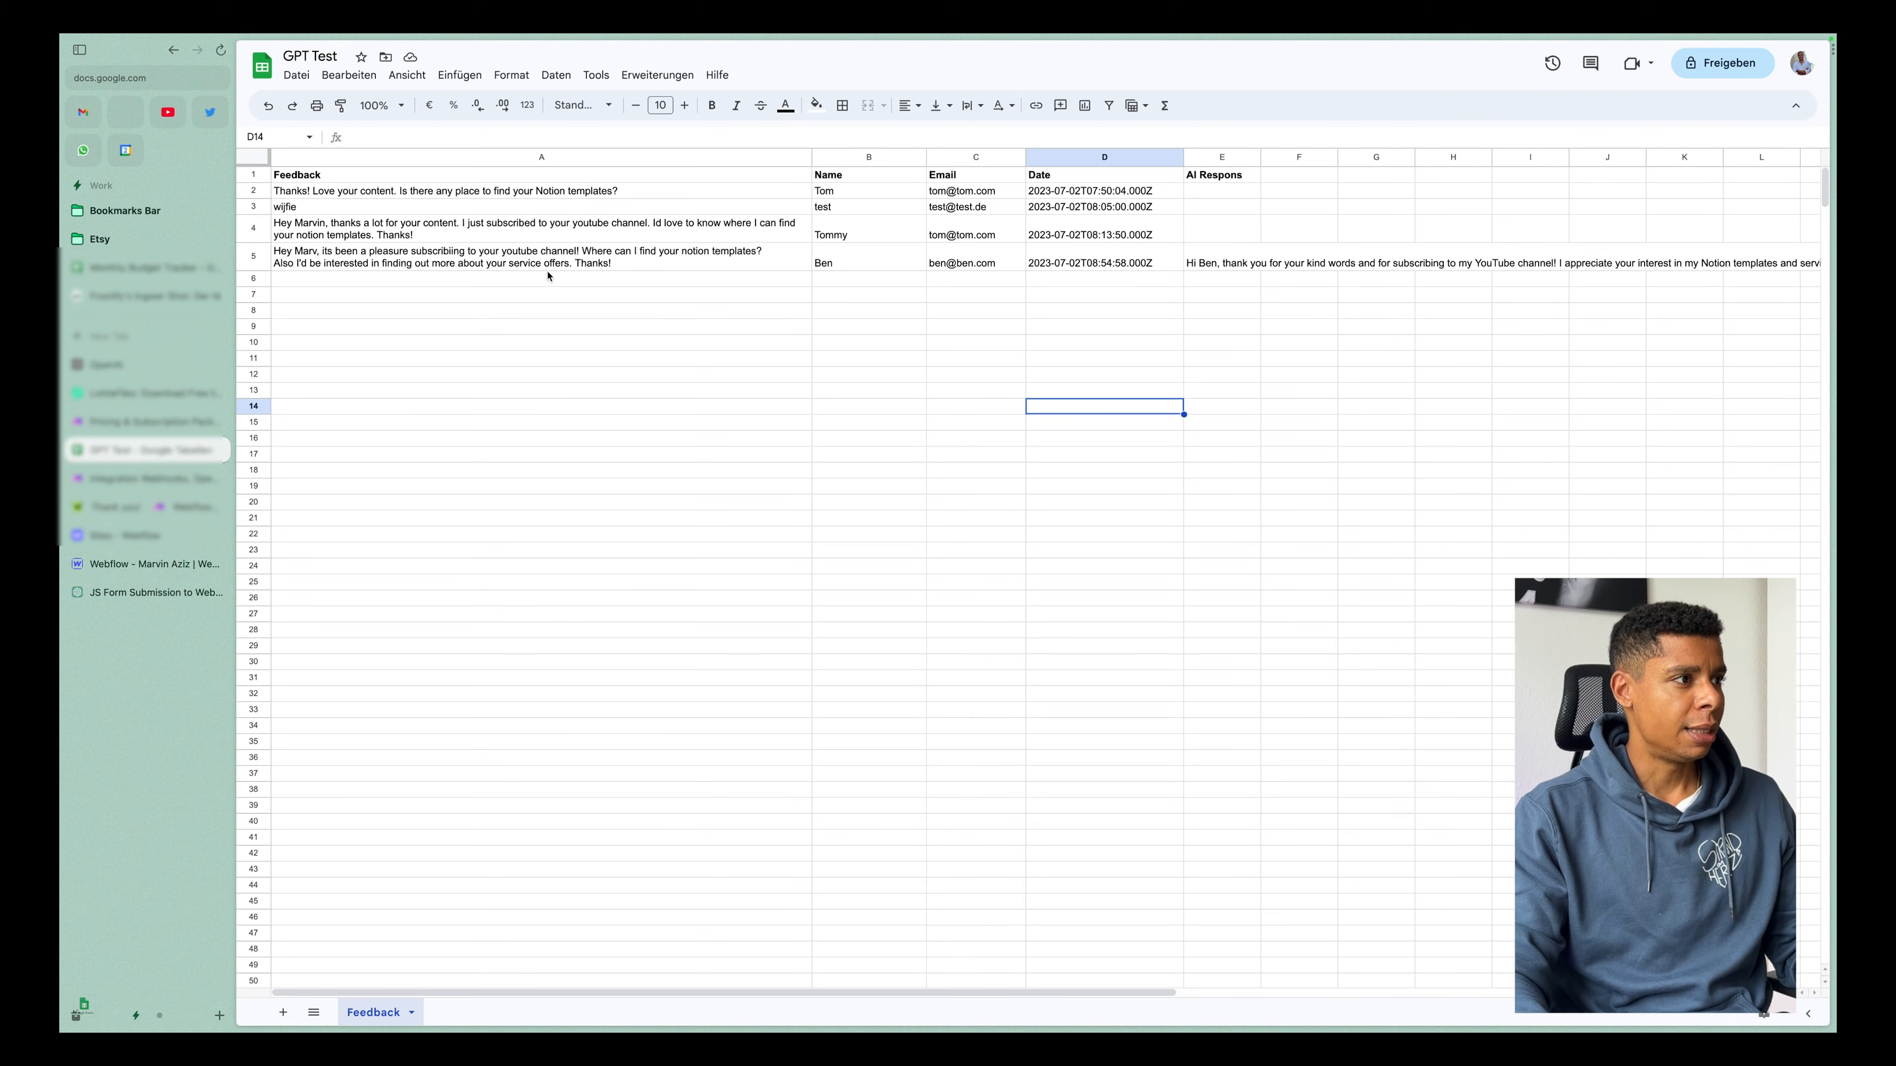
click(646, 261)
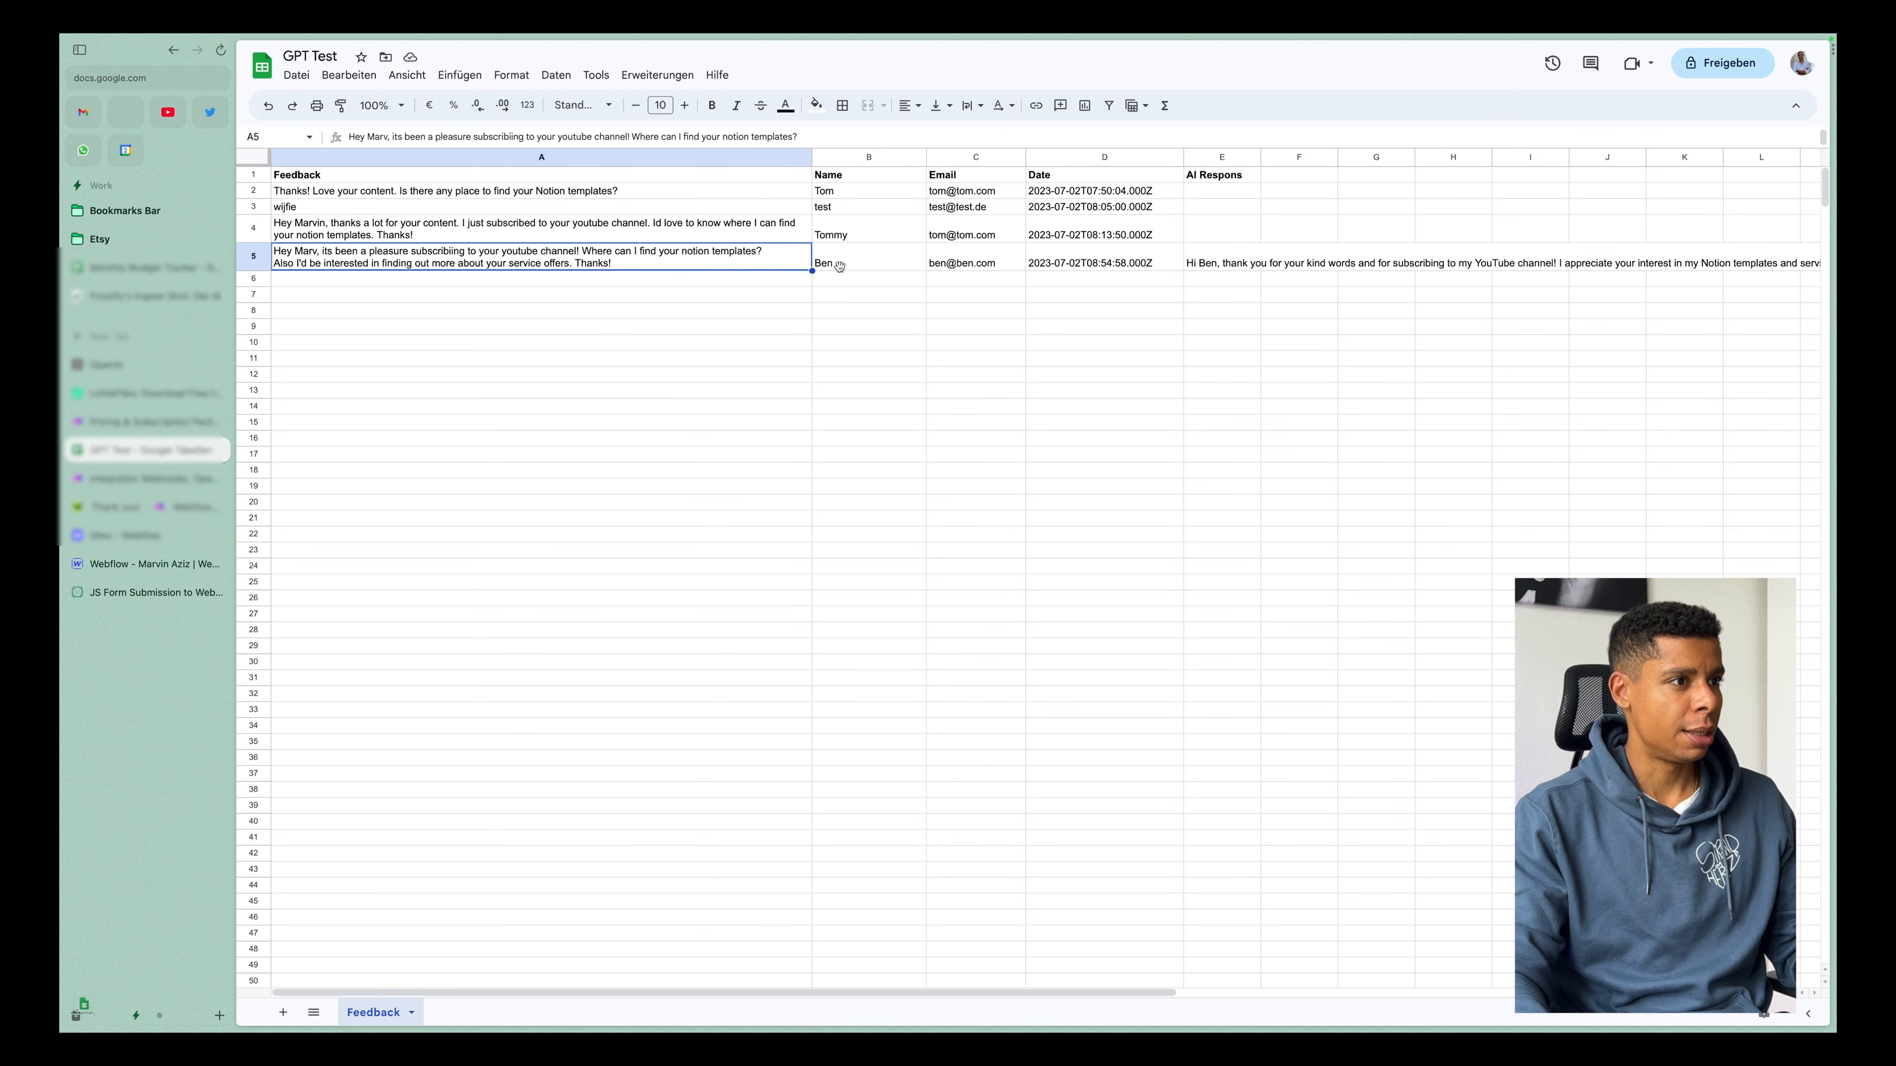
drag(833, 263, 1101, 263)
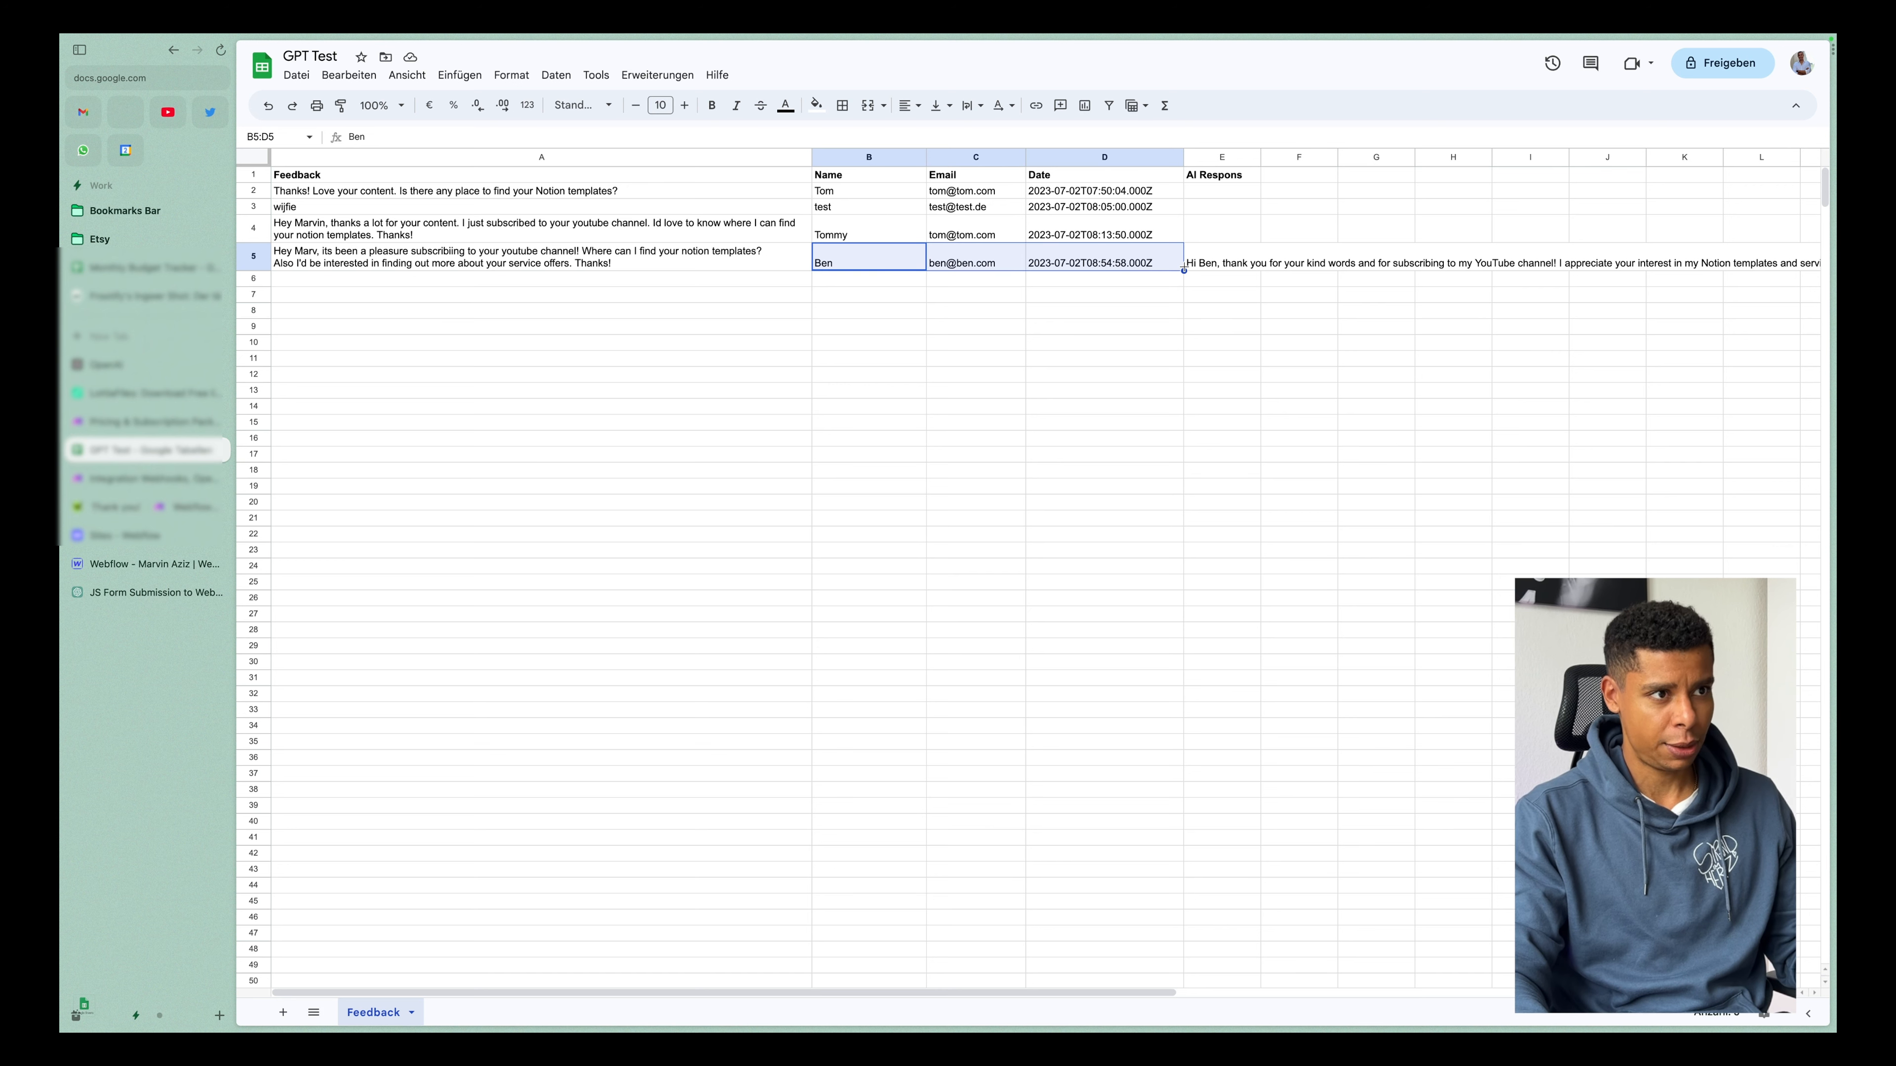
click(1239, 267)
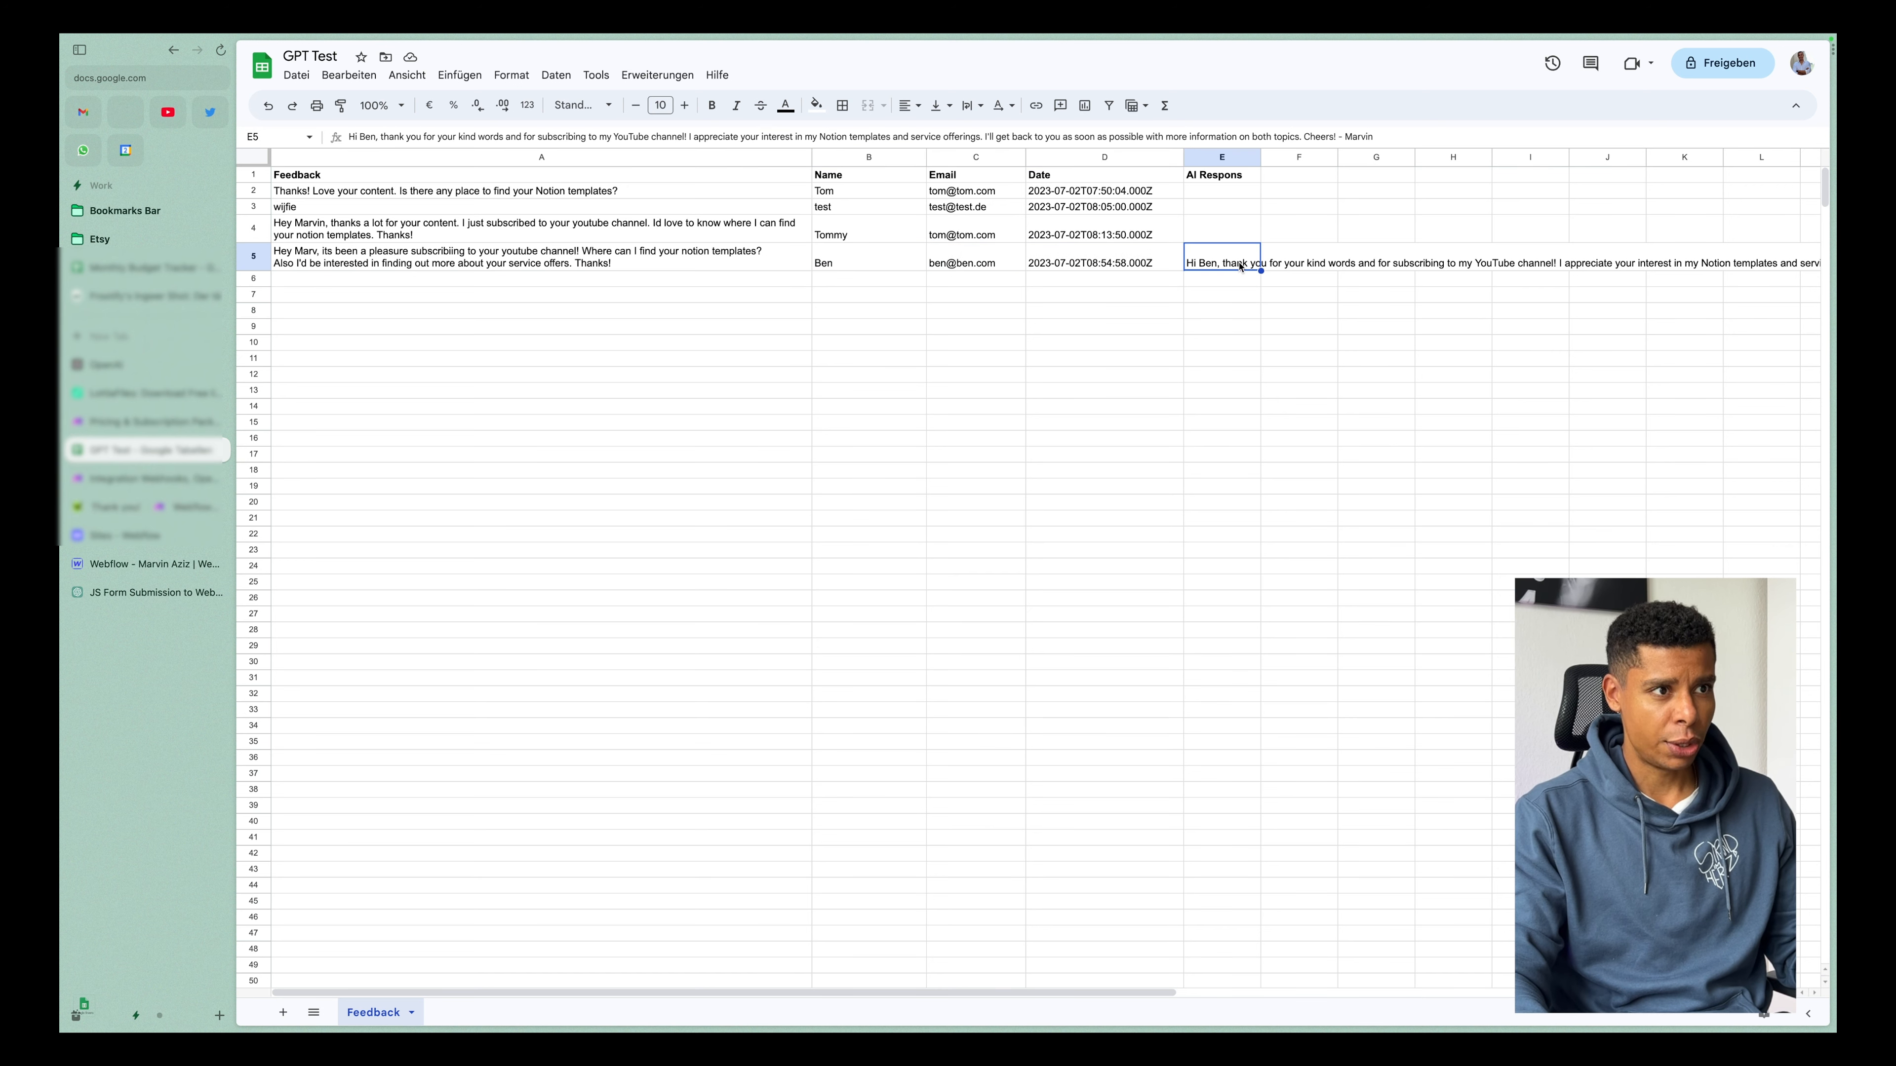
double_click(1240, 267)
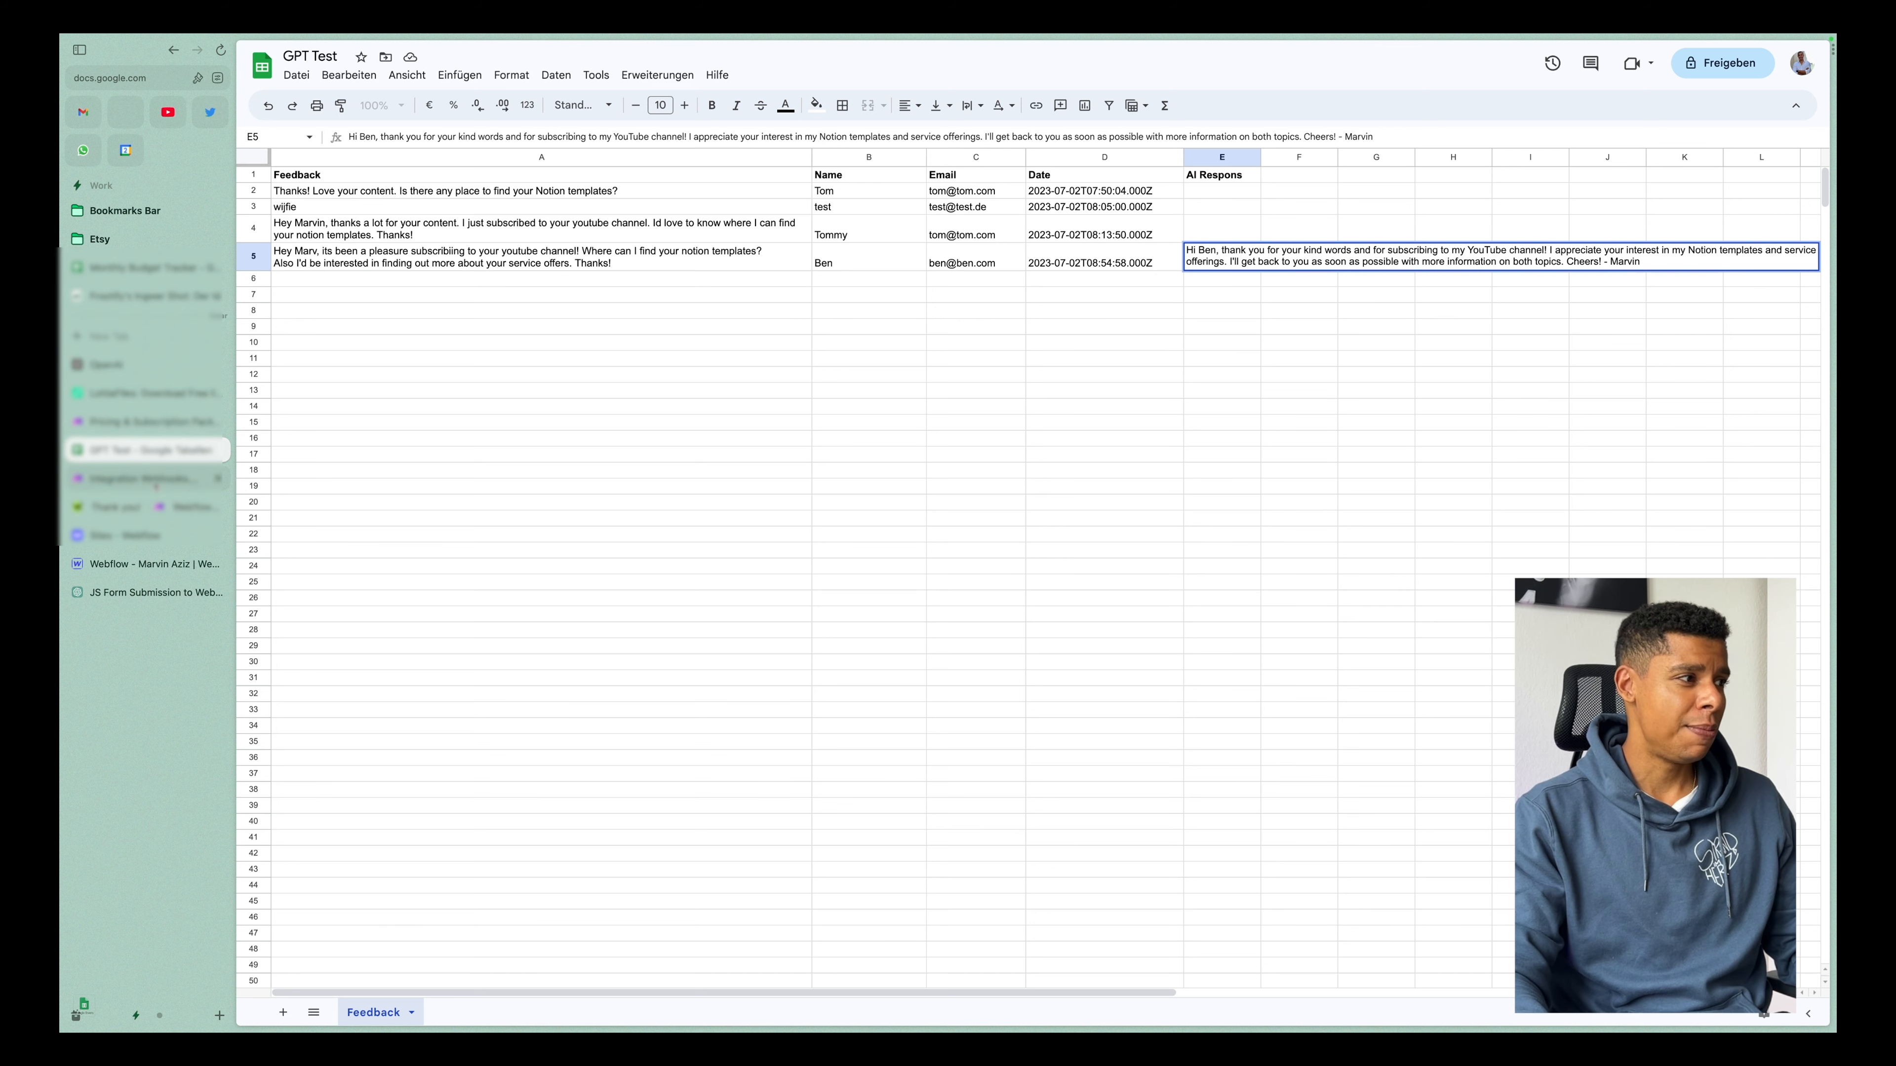
click(120, 507)
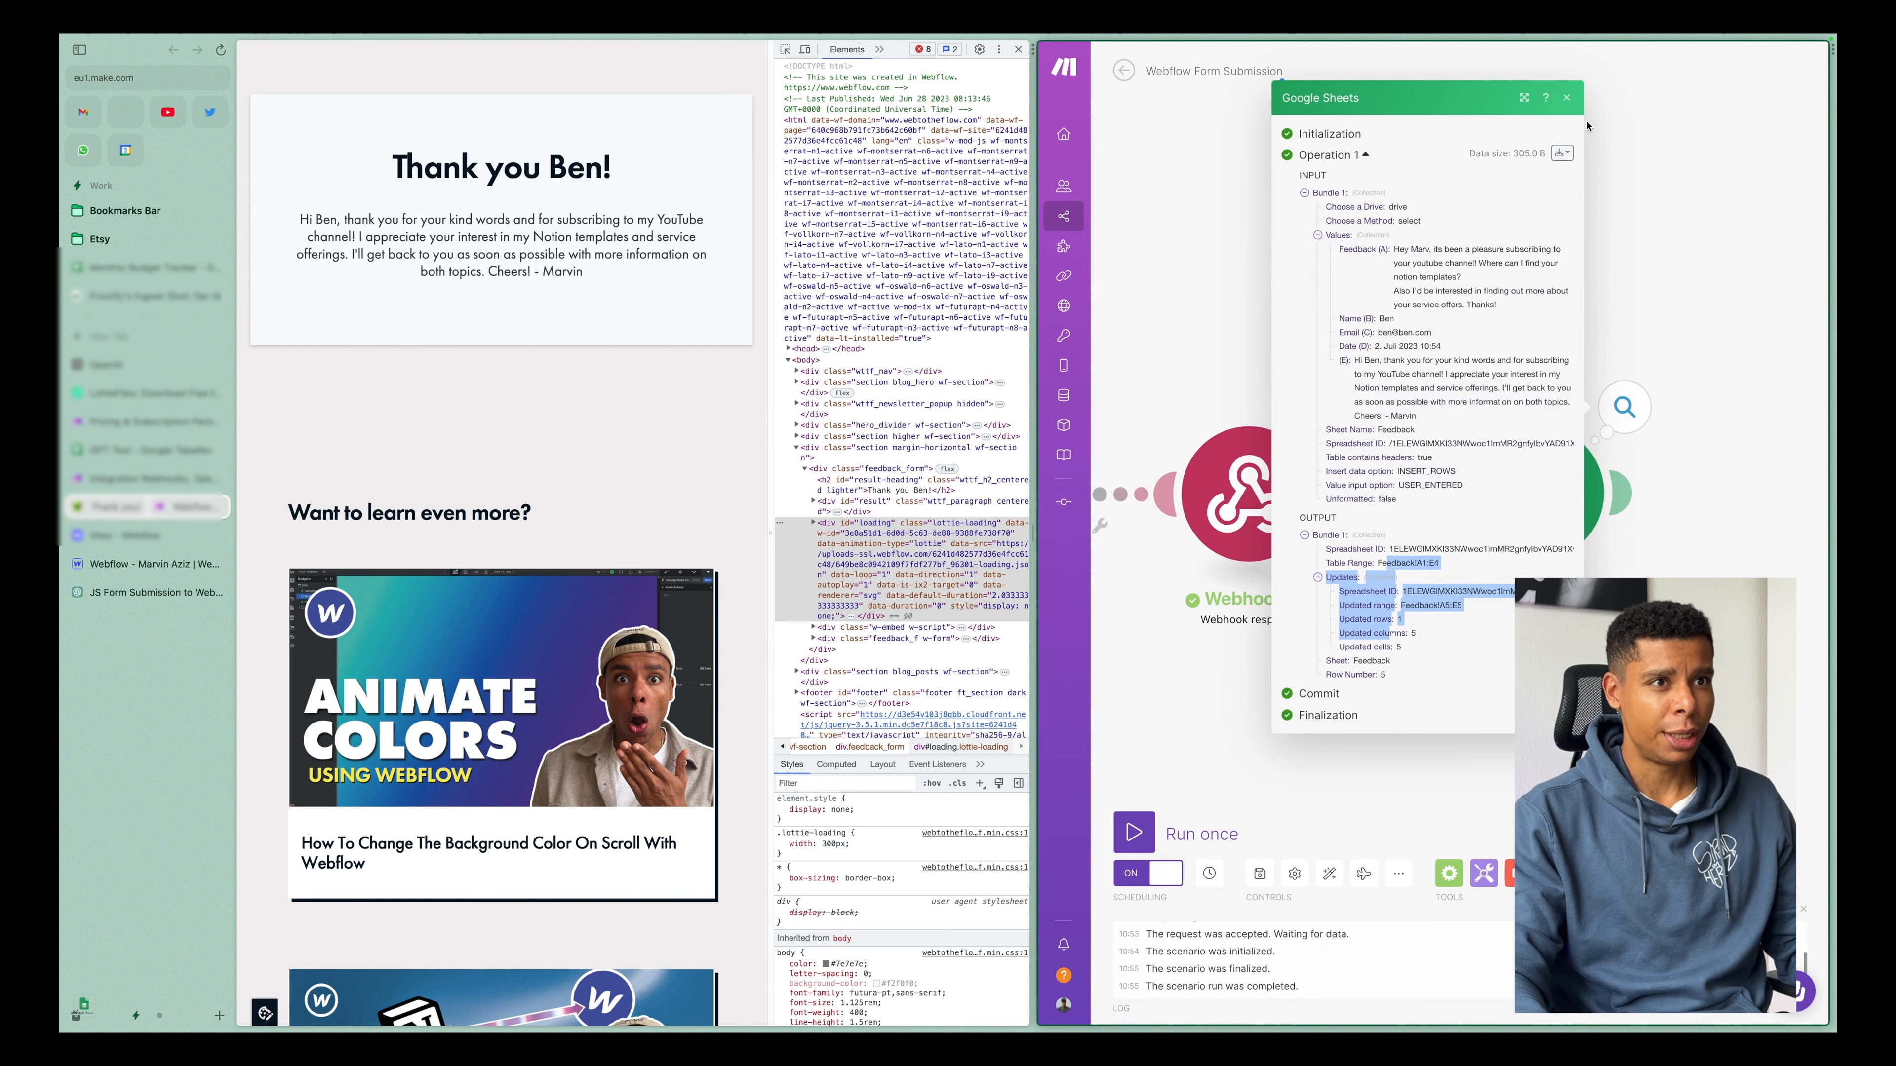
click(1571, 99)
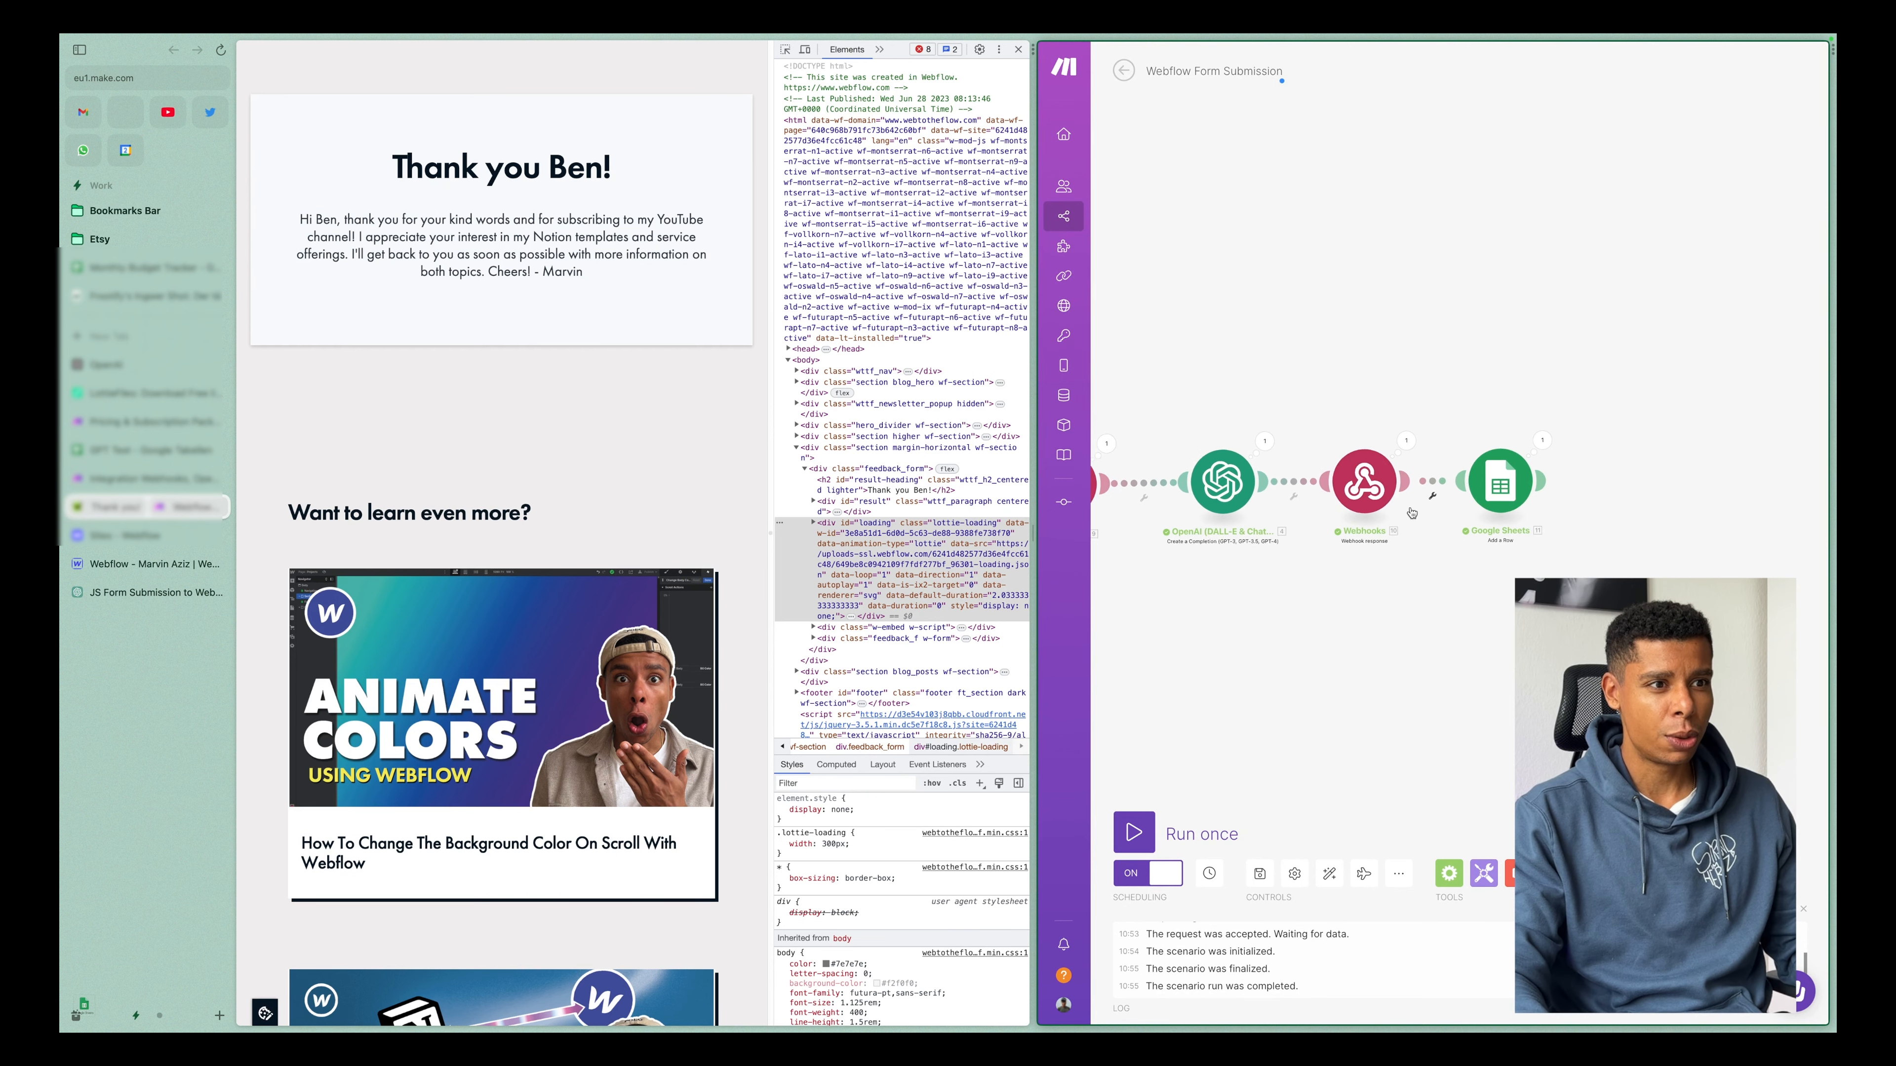